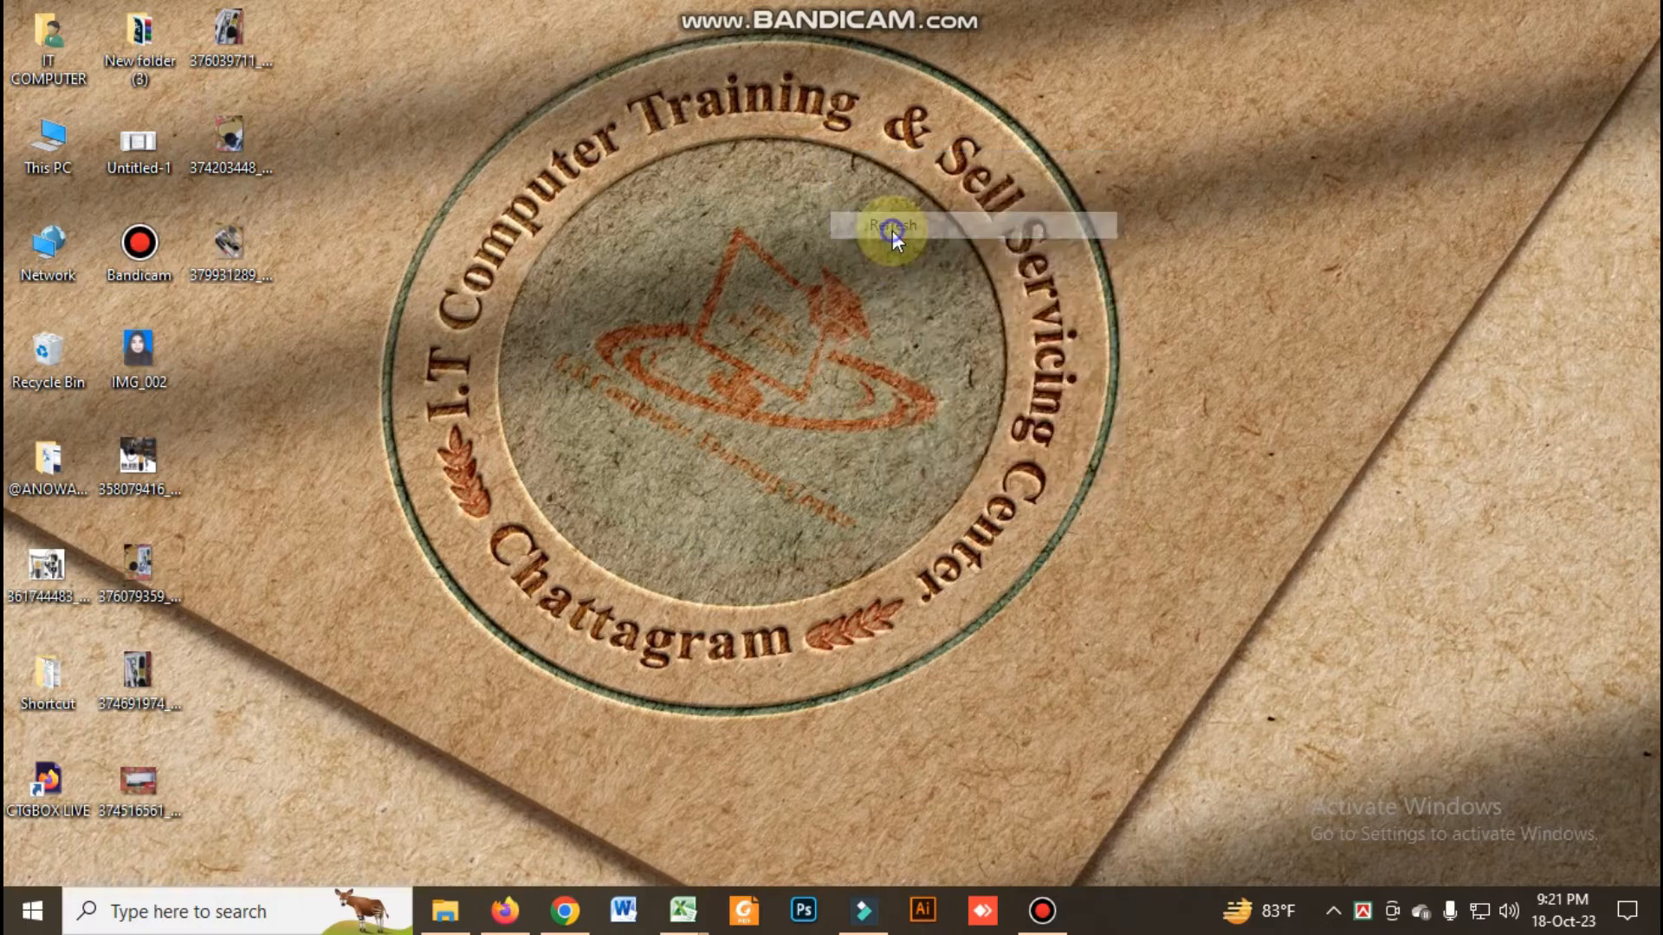
left_click(905, 303)
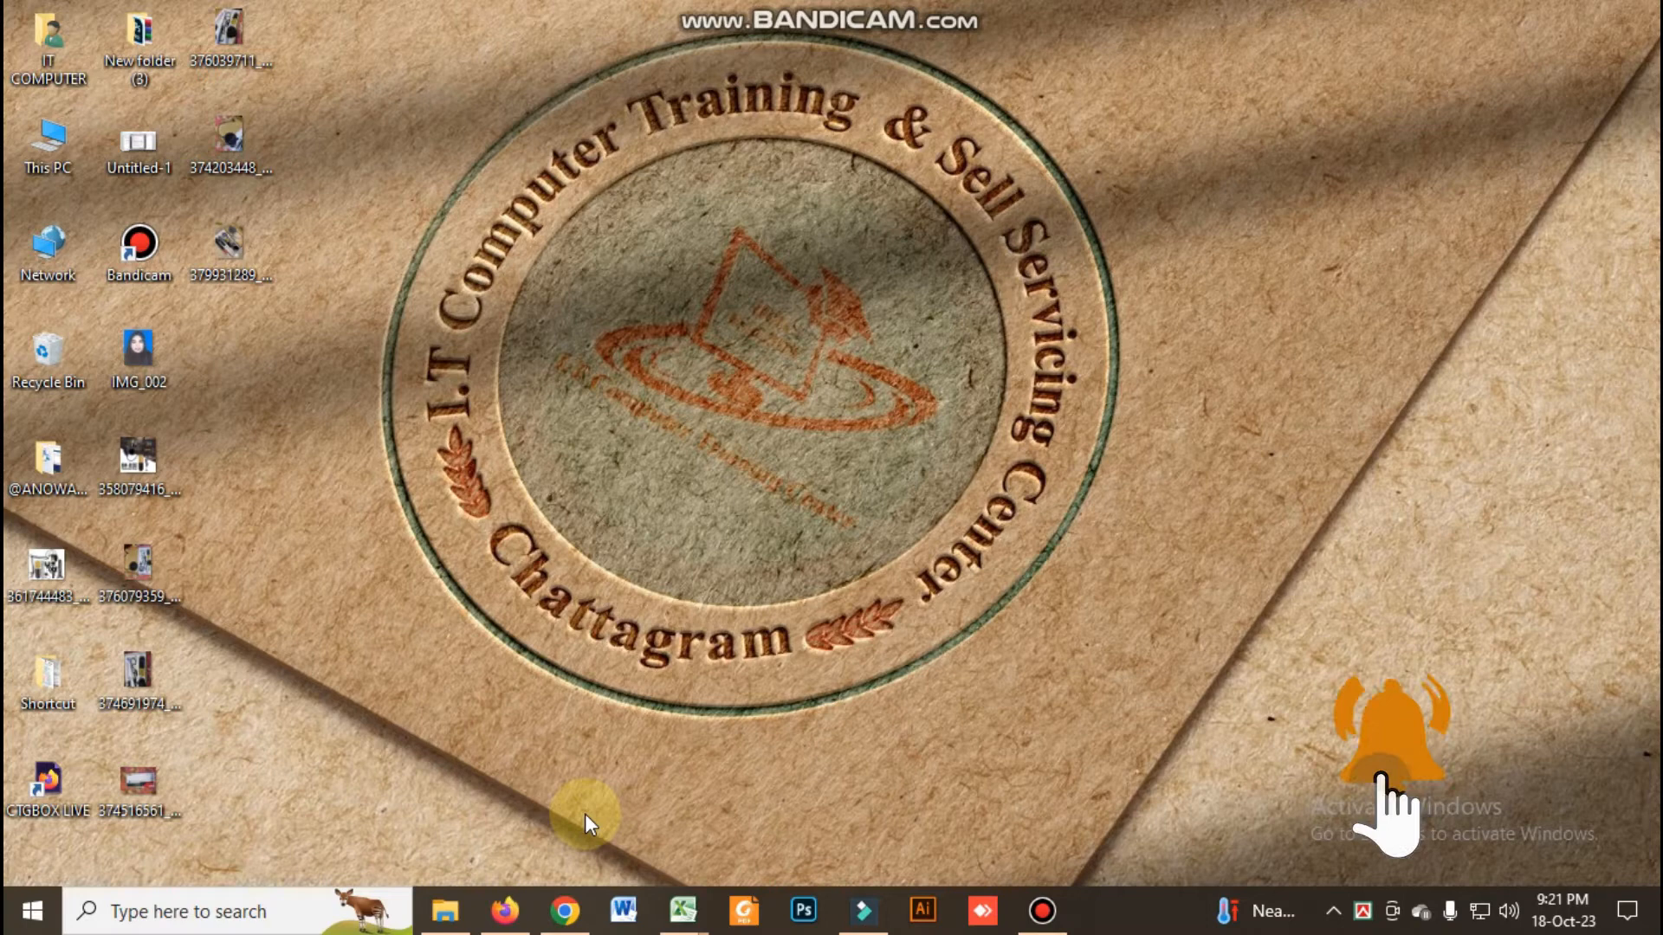
right_click(537, 388)
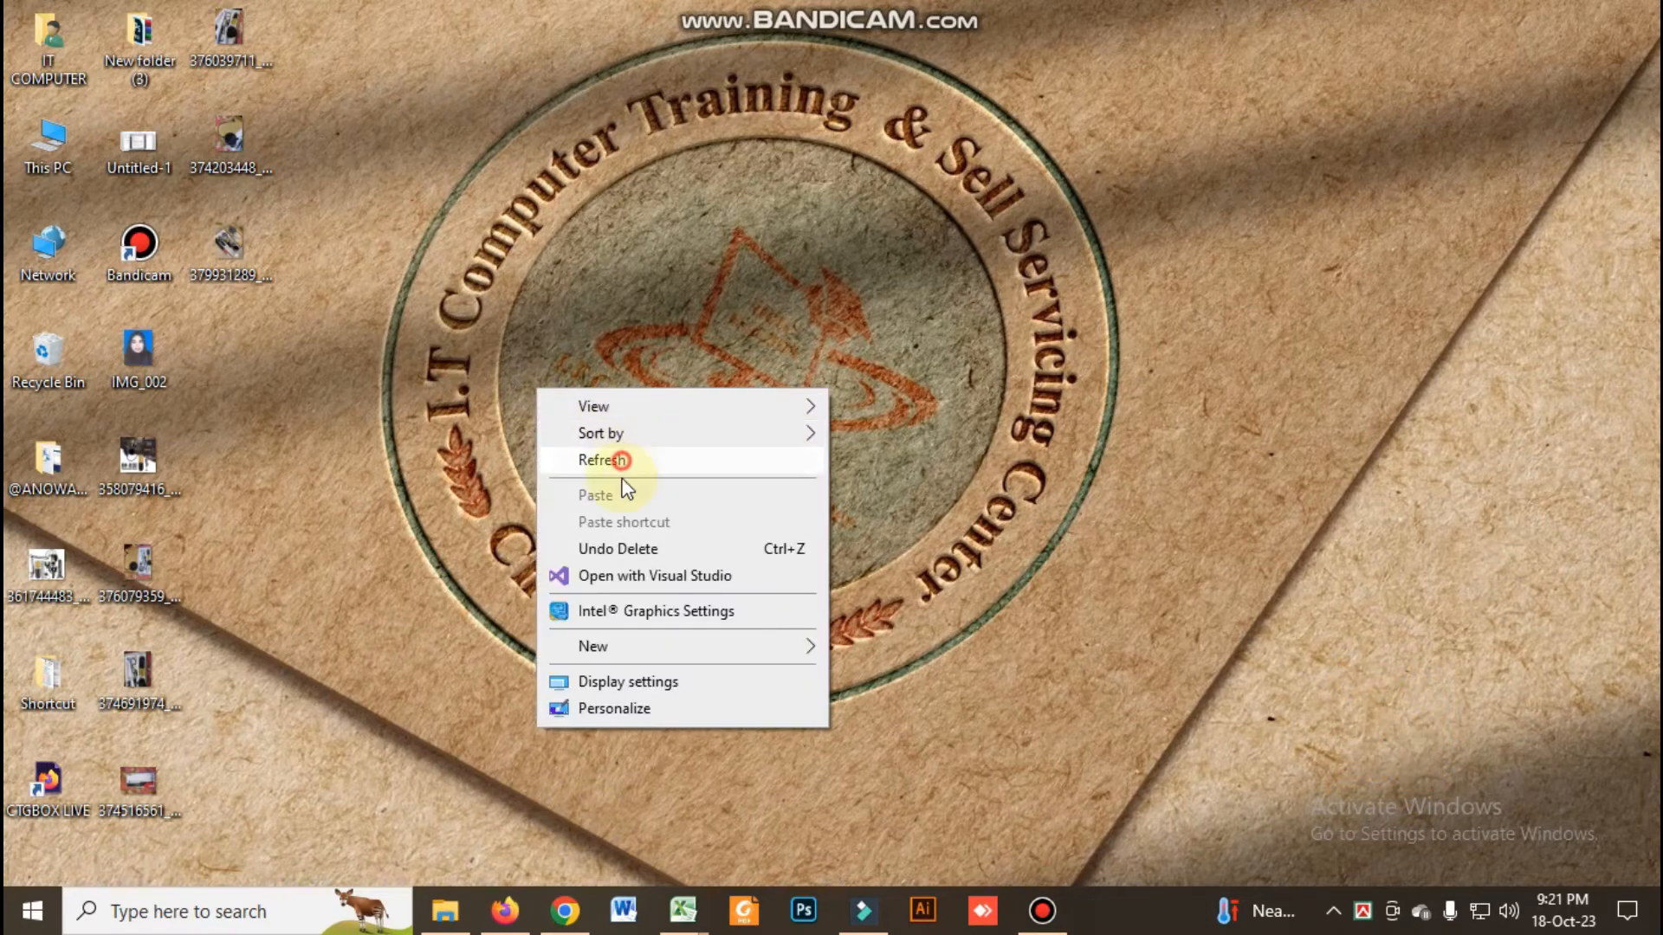
left_click(623, 467)
Switch to Microsoft Word and enter the text "i.T Computer" at the start of the blank document
left_click(626, 911)
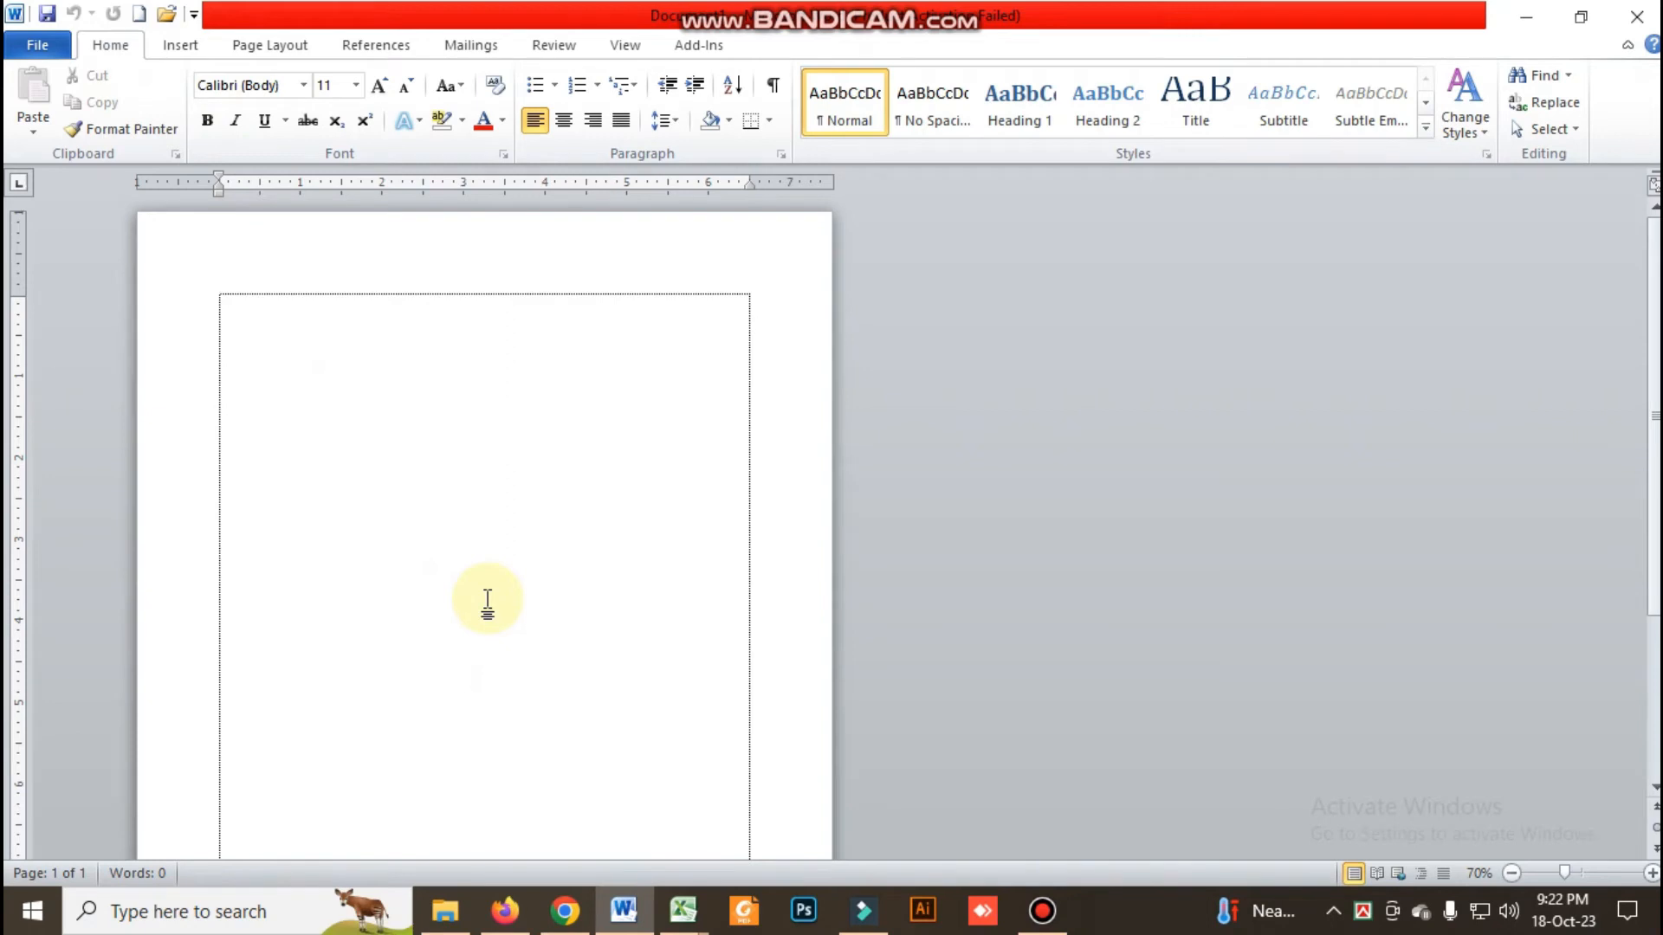
type("I")
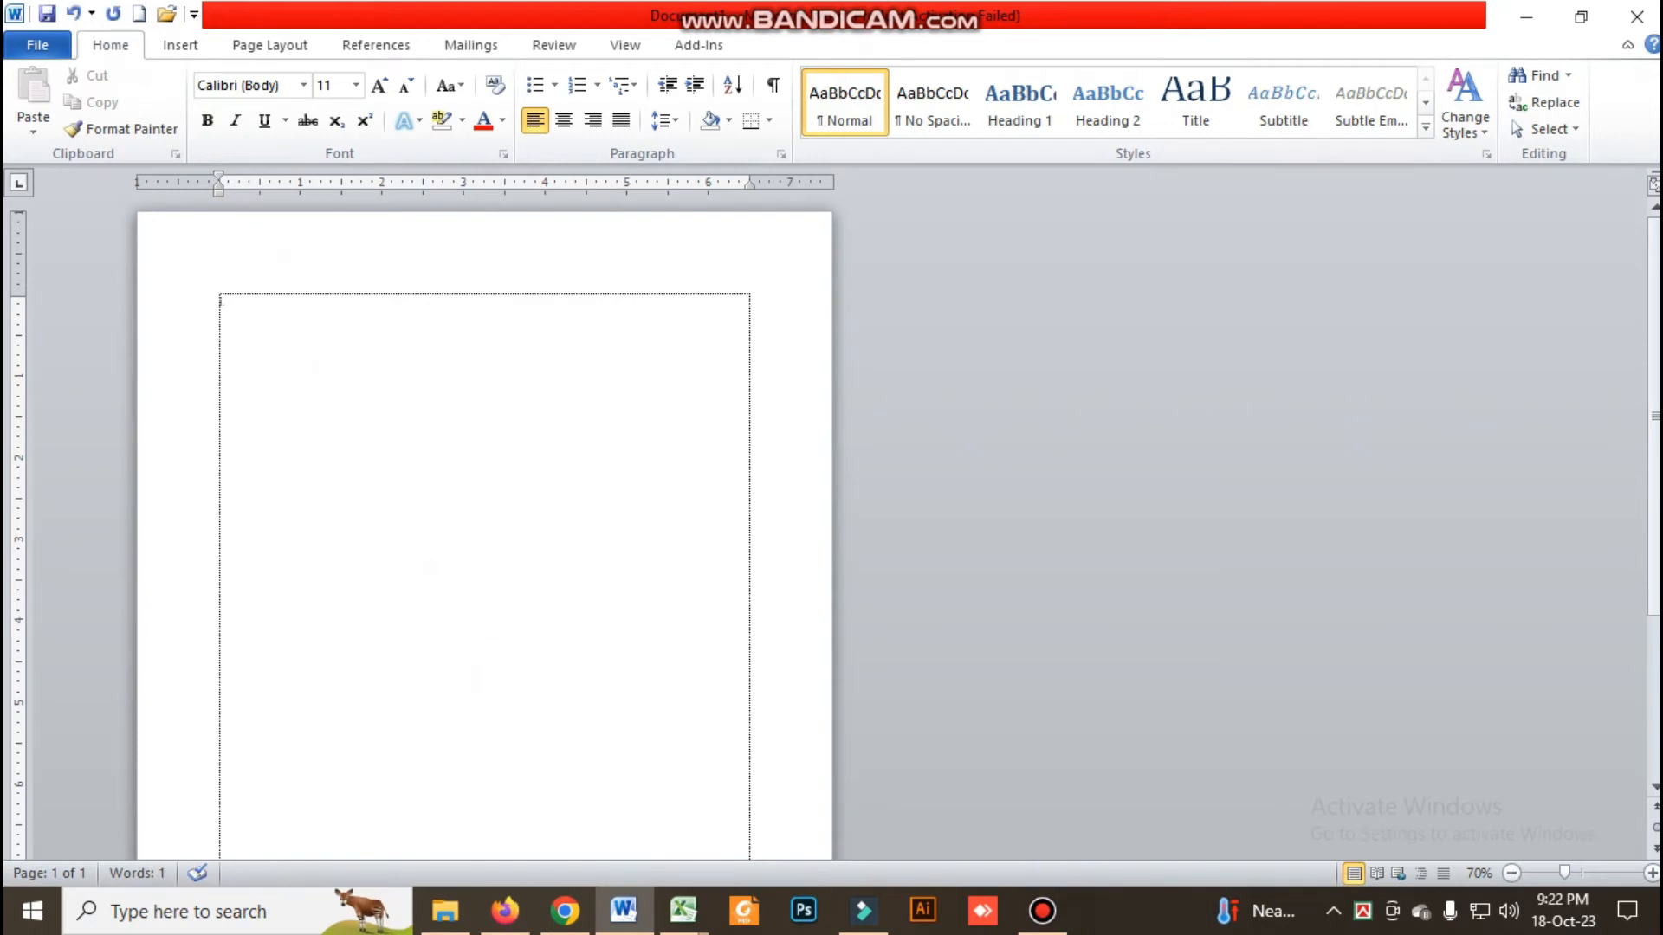
type(" computer")
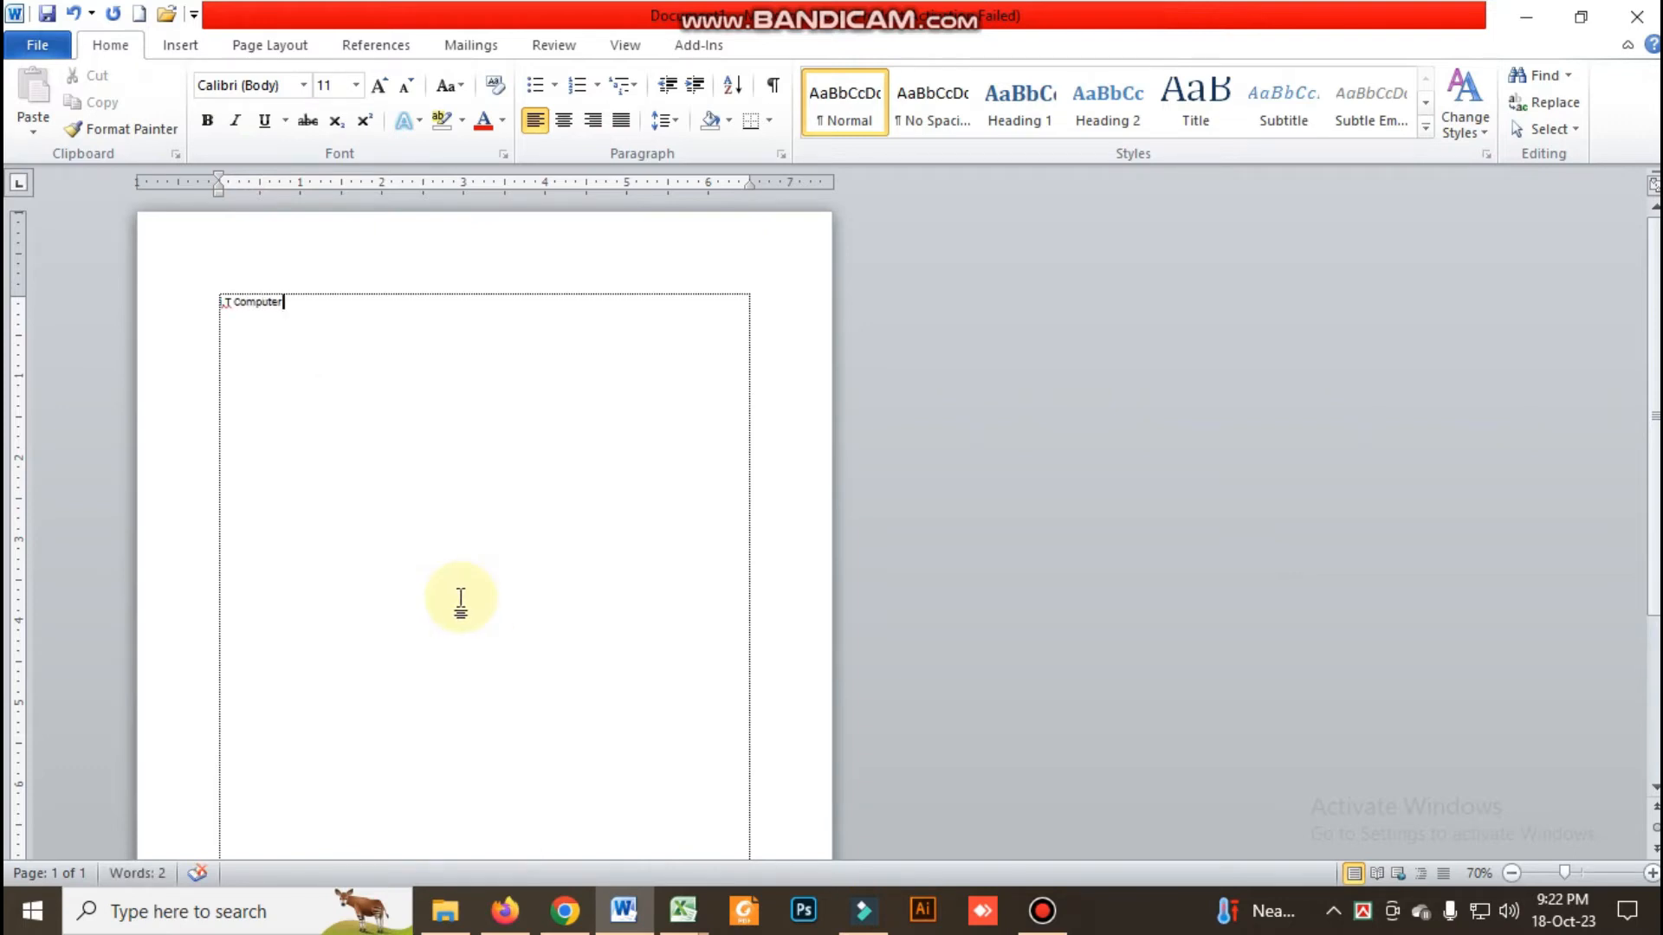
Cut the text "i.T Computer" from the first line and paste it further down the page
left_click_drag(352, 326, 132, 282)
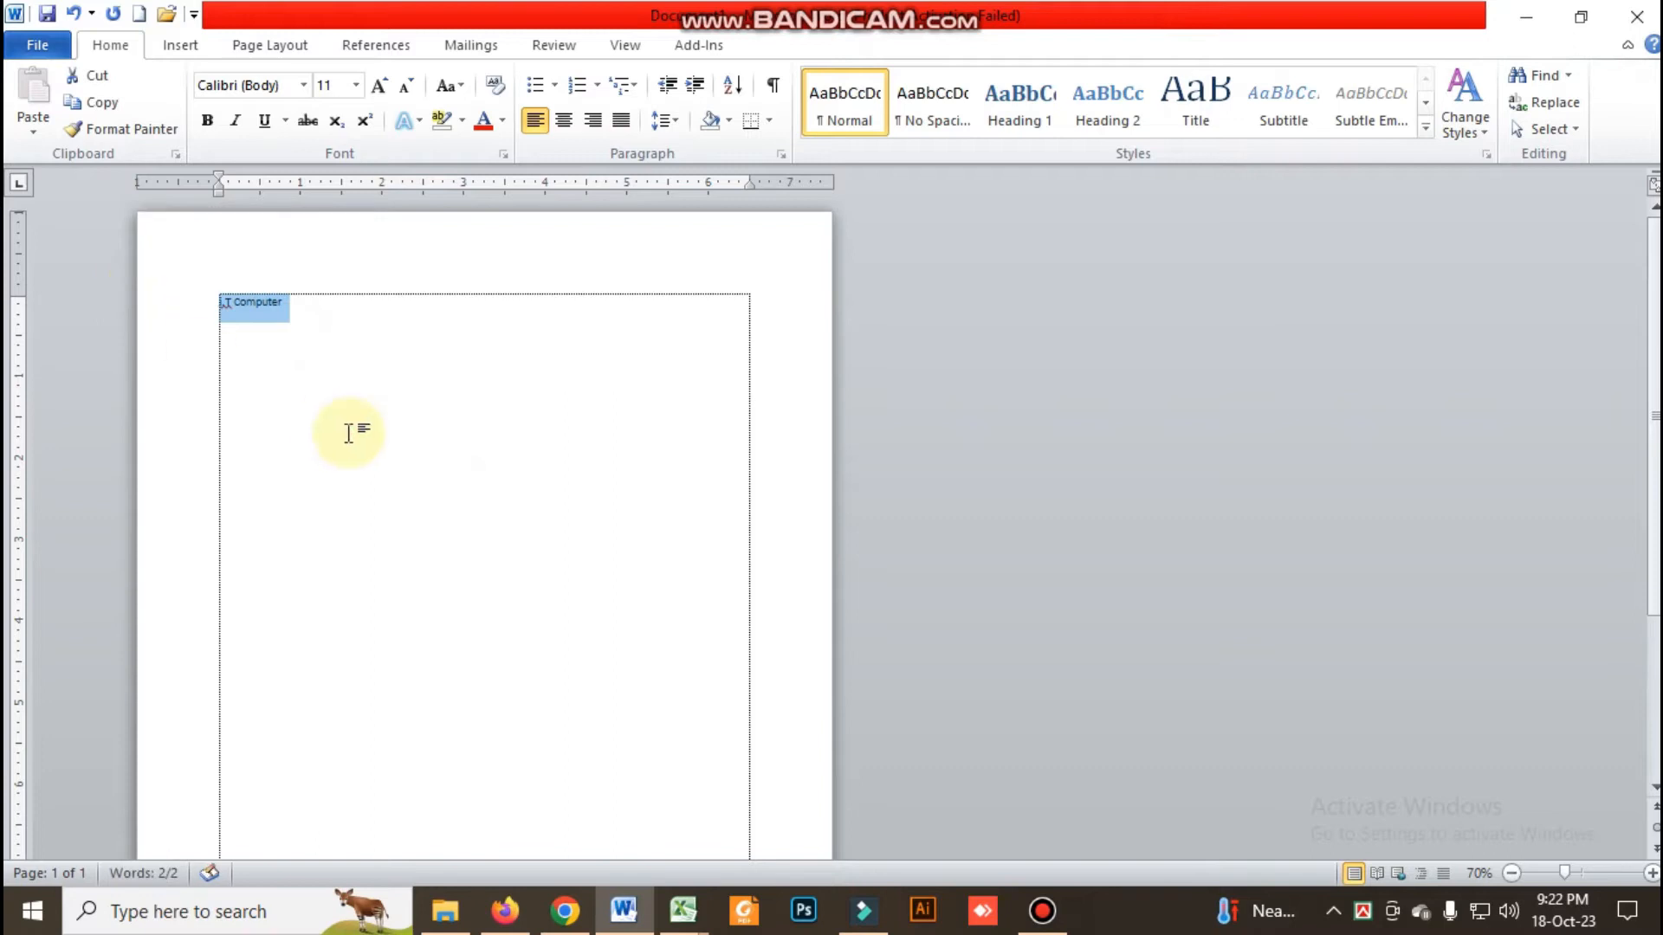
left_click(398, 397)
left_click_drag(415, 352, 14, 262)
key("ctrl+c")
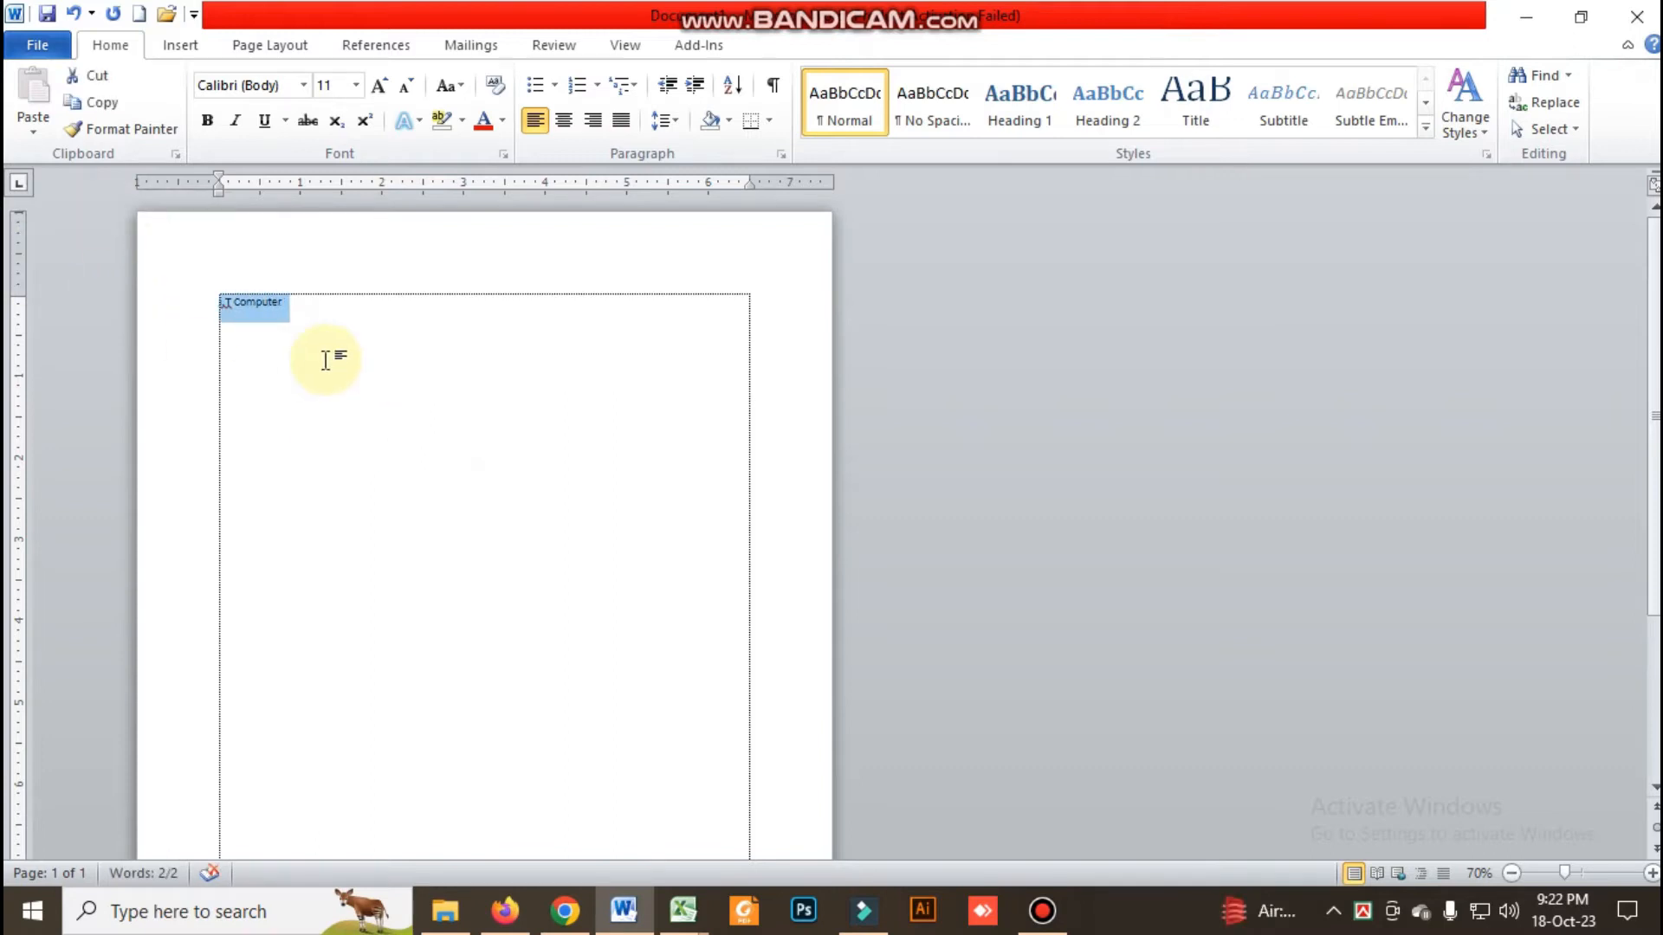
scroll(327, 400, "up", 4)
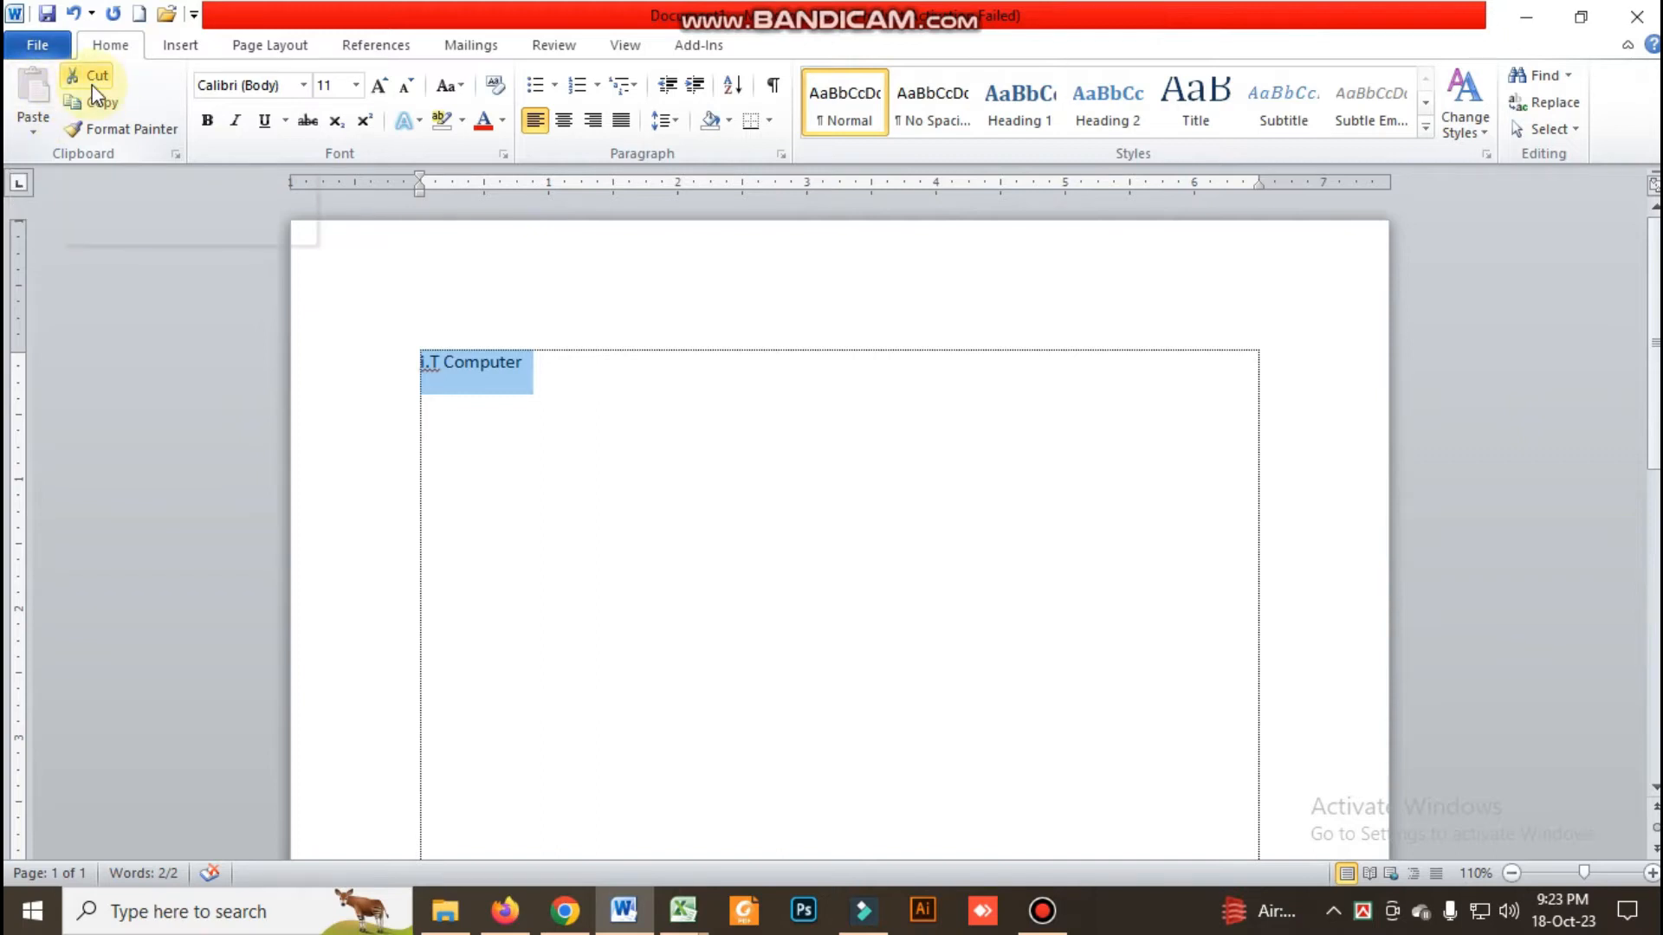
left_click(109, 45)
left_click(110, 45)
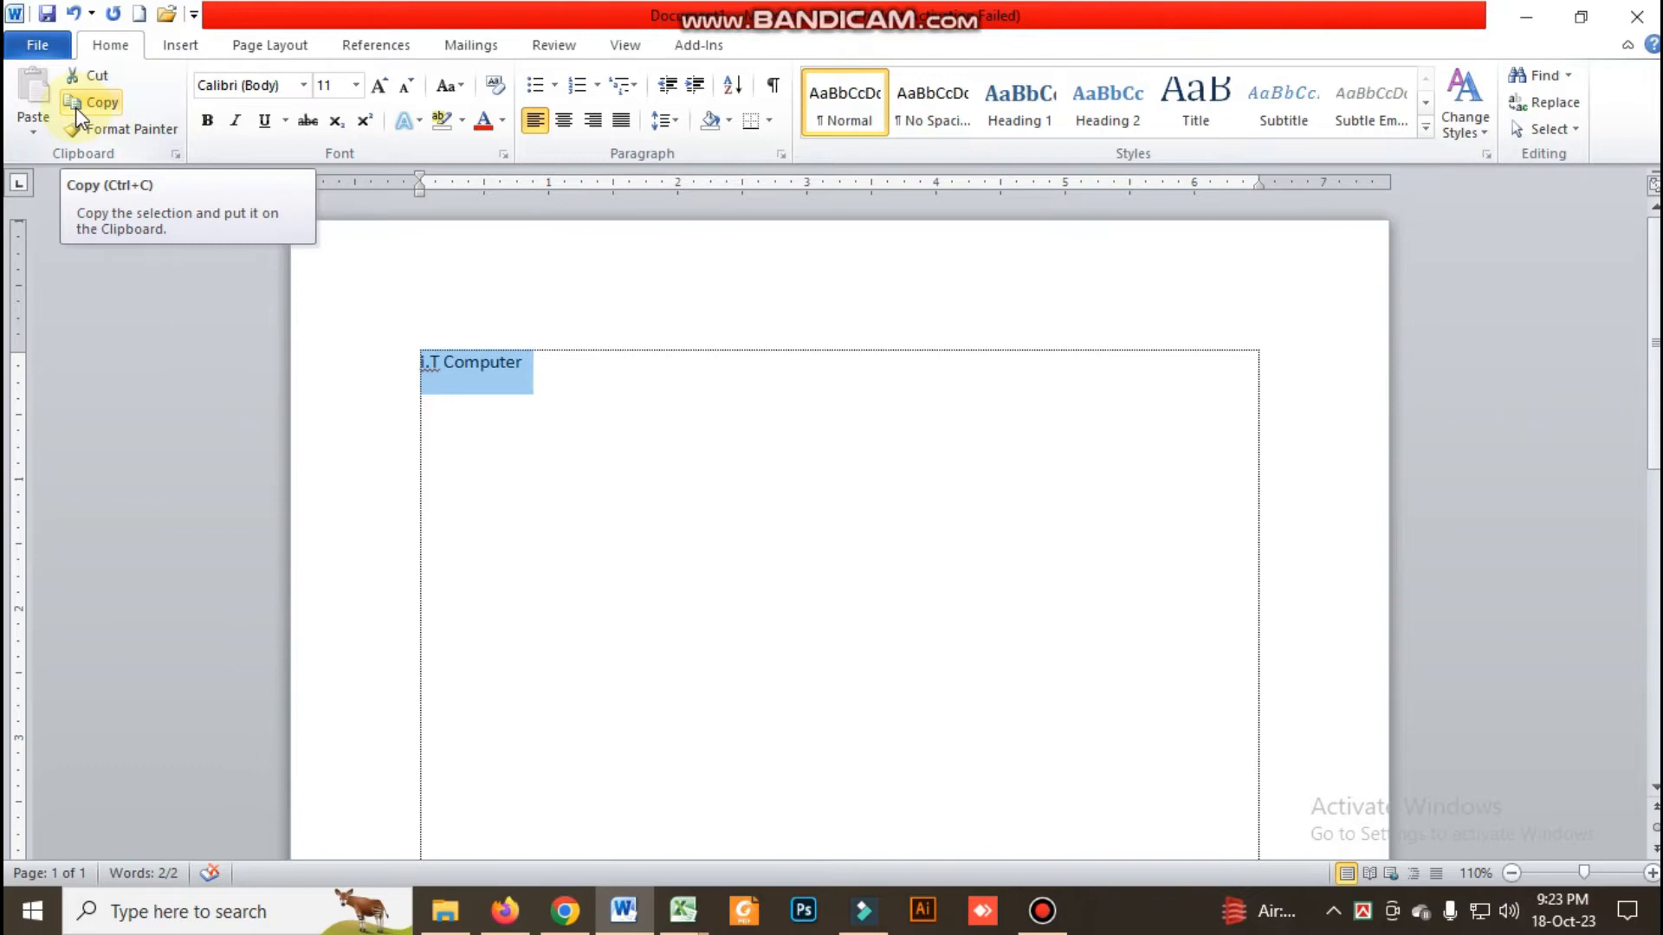
left_click(102, 78)
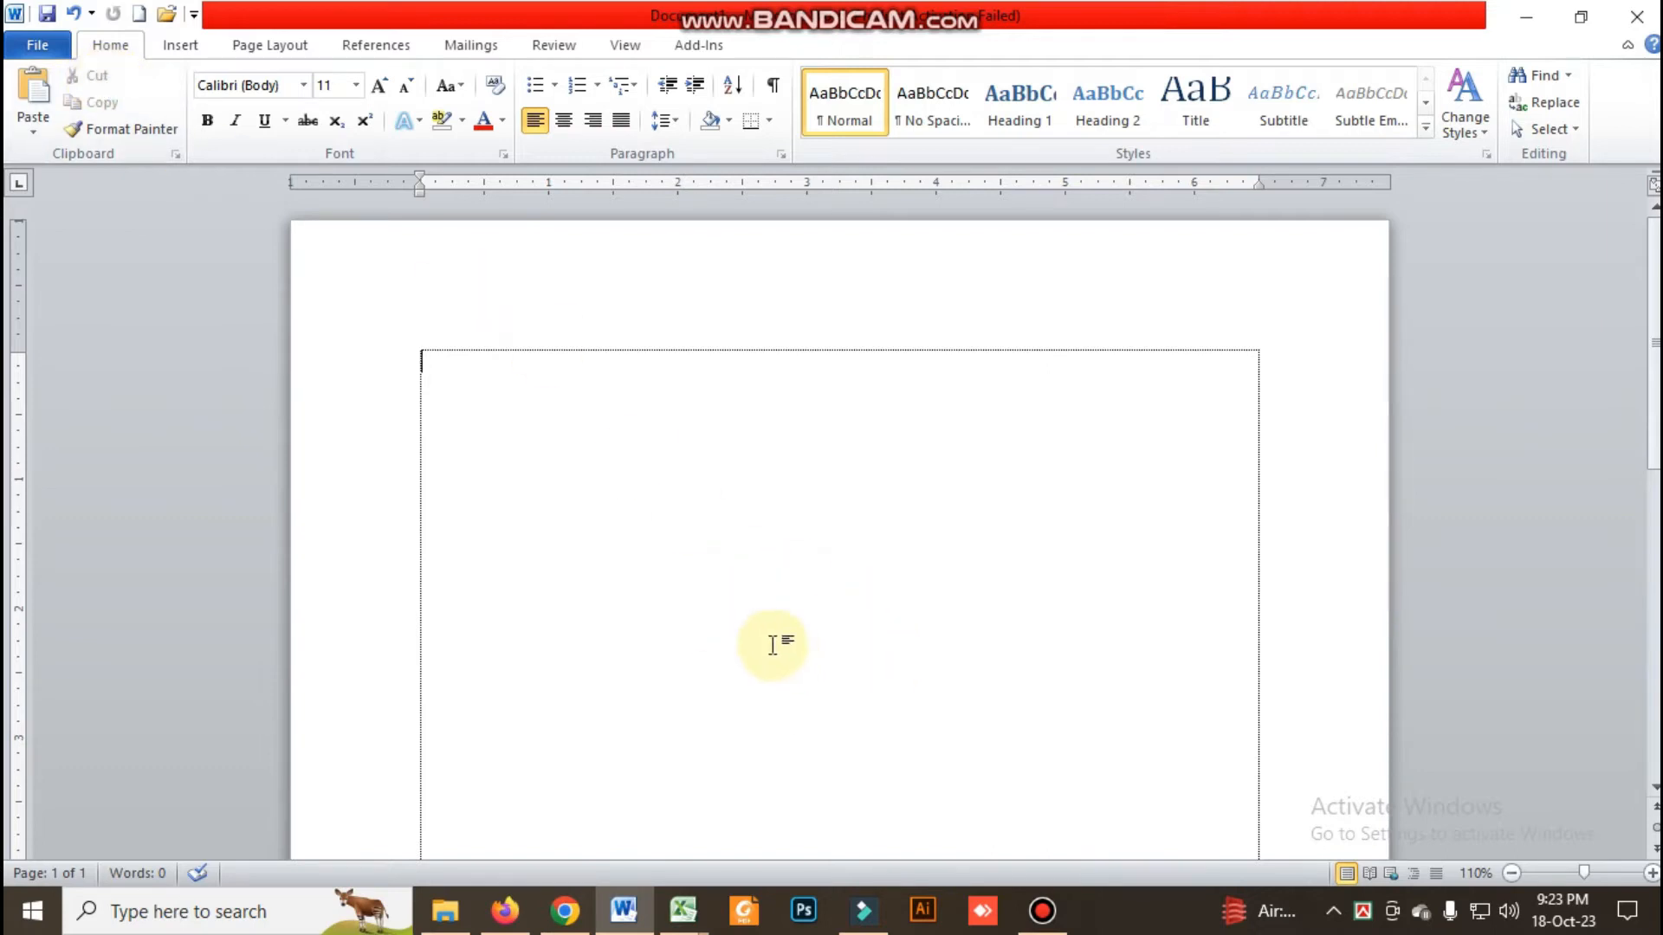
double_click(814, 641)
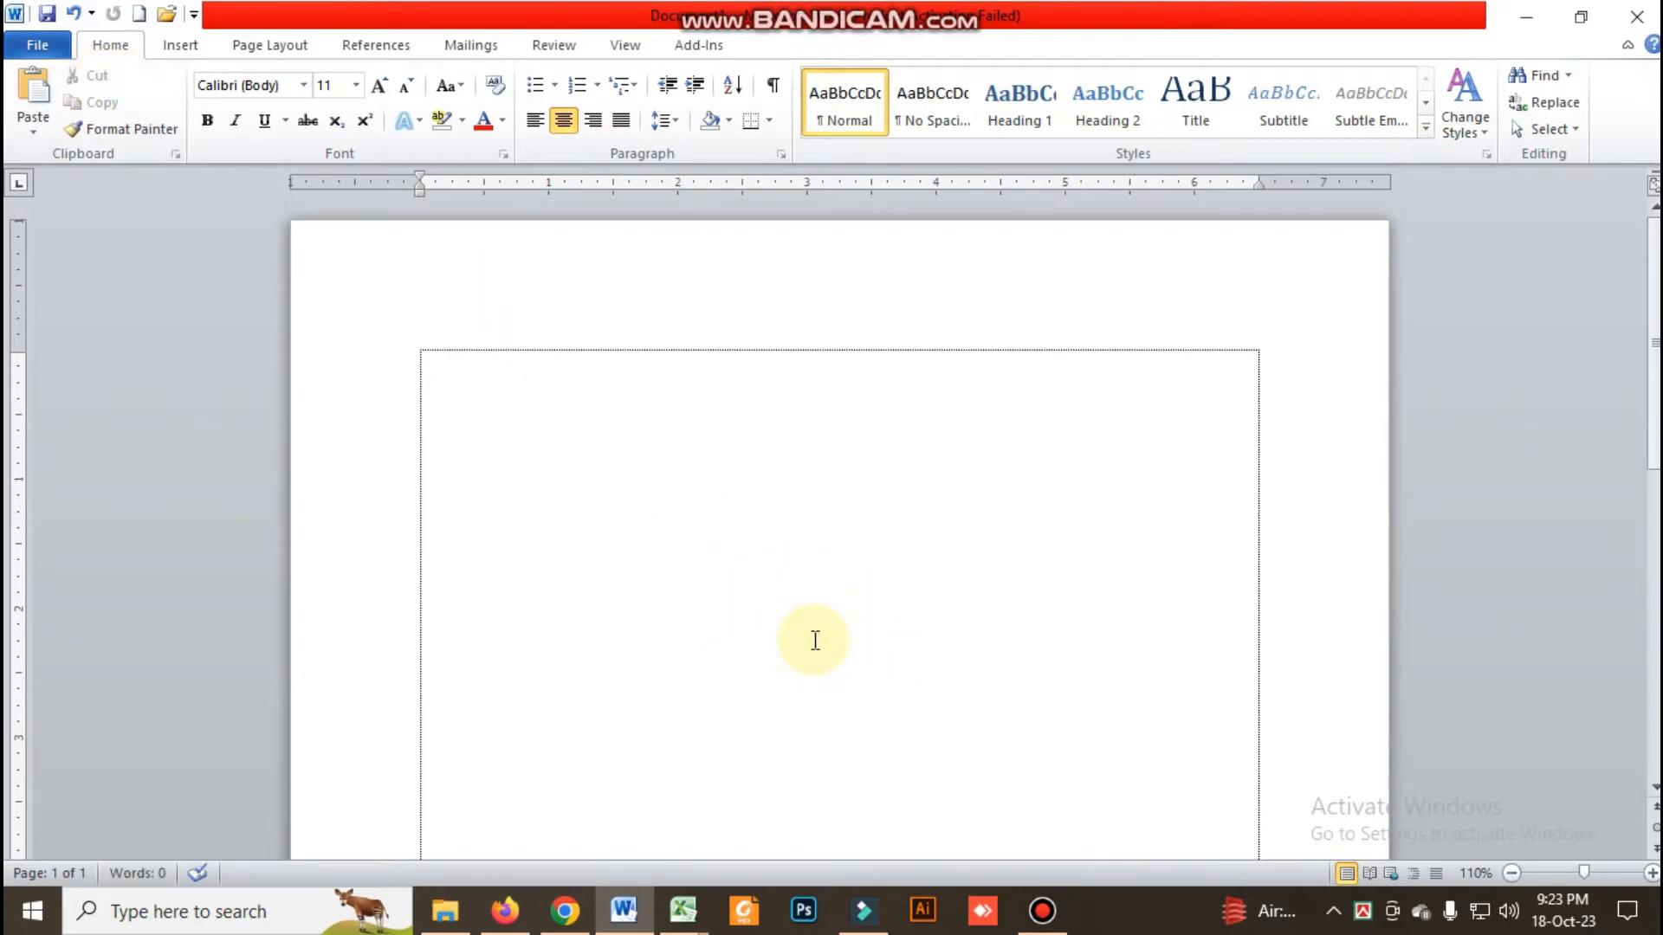
left_click(35, 110)
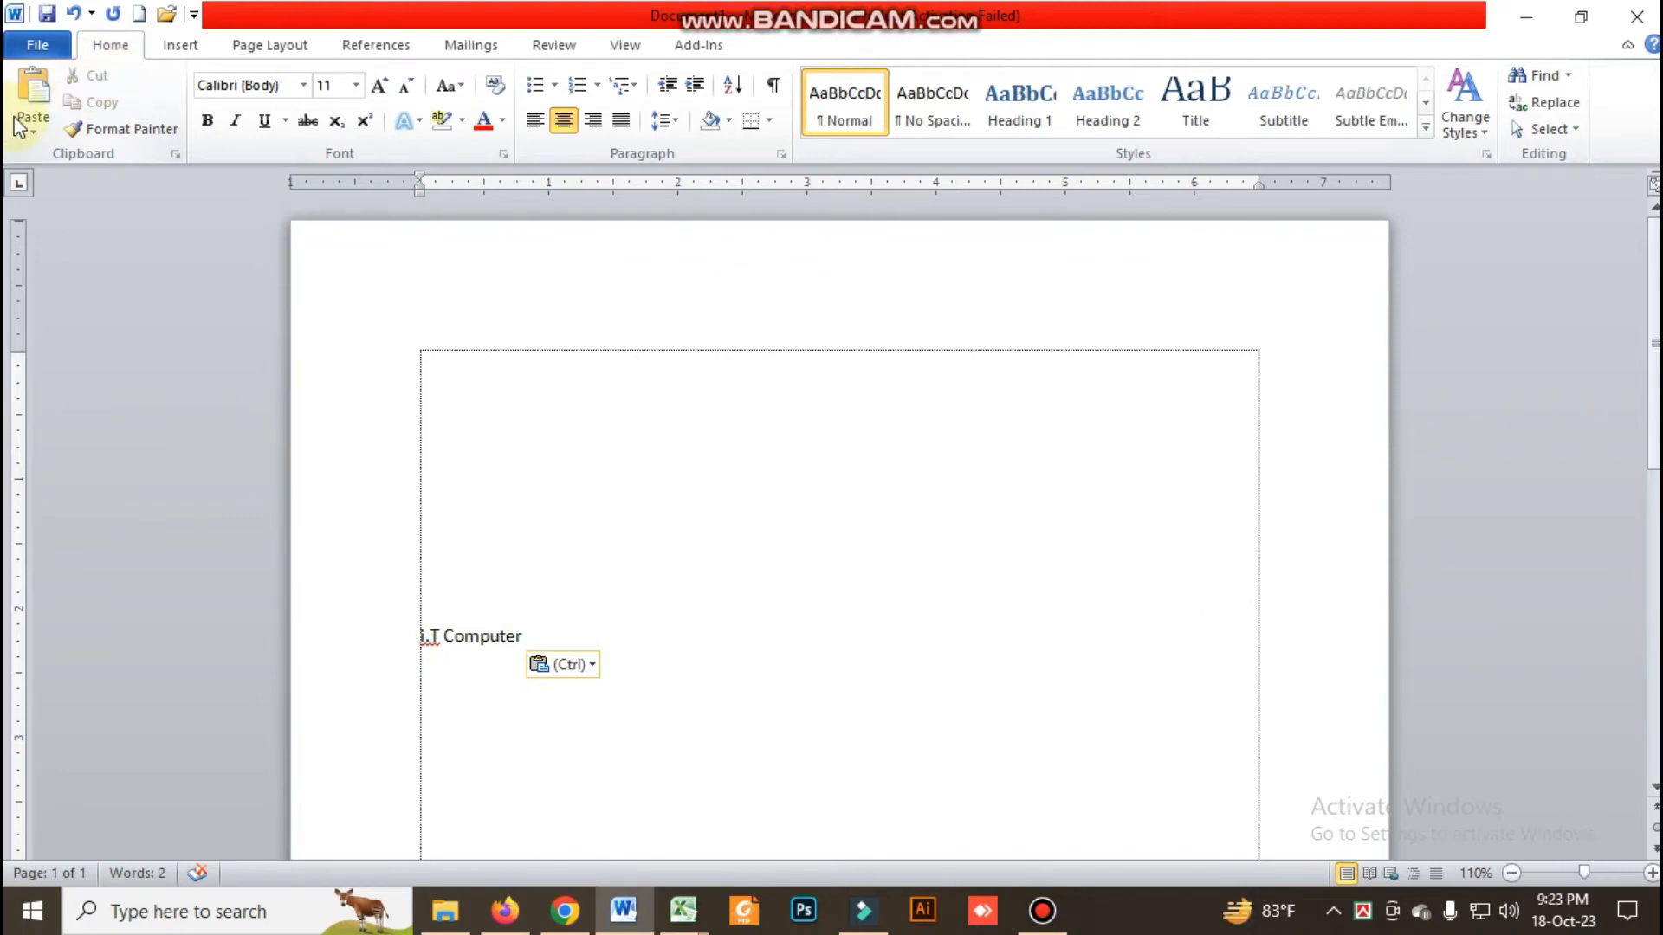
Make the pasted text "i.T Computer" italic
left_click(421, 629)
left_click_drag(418, 634, 489, 632)
key("ctrl+c")
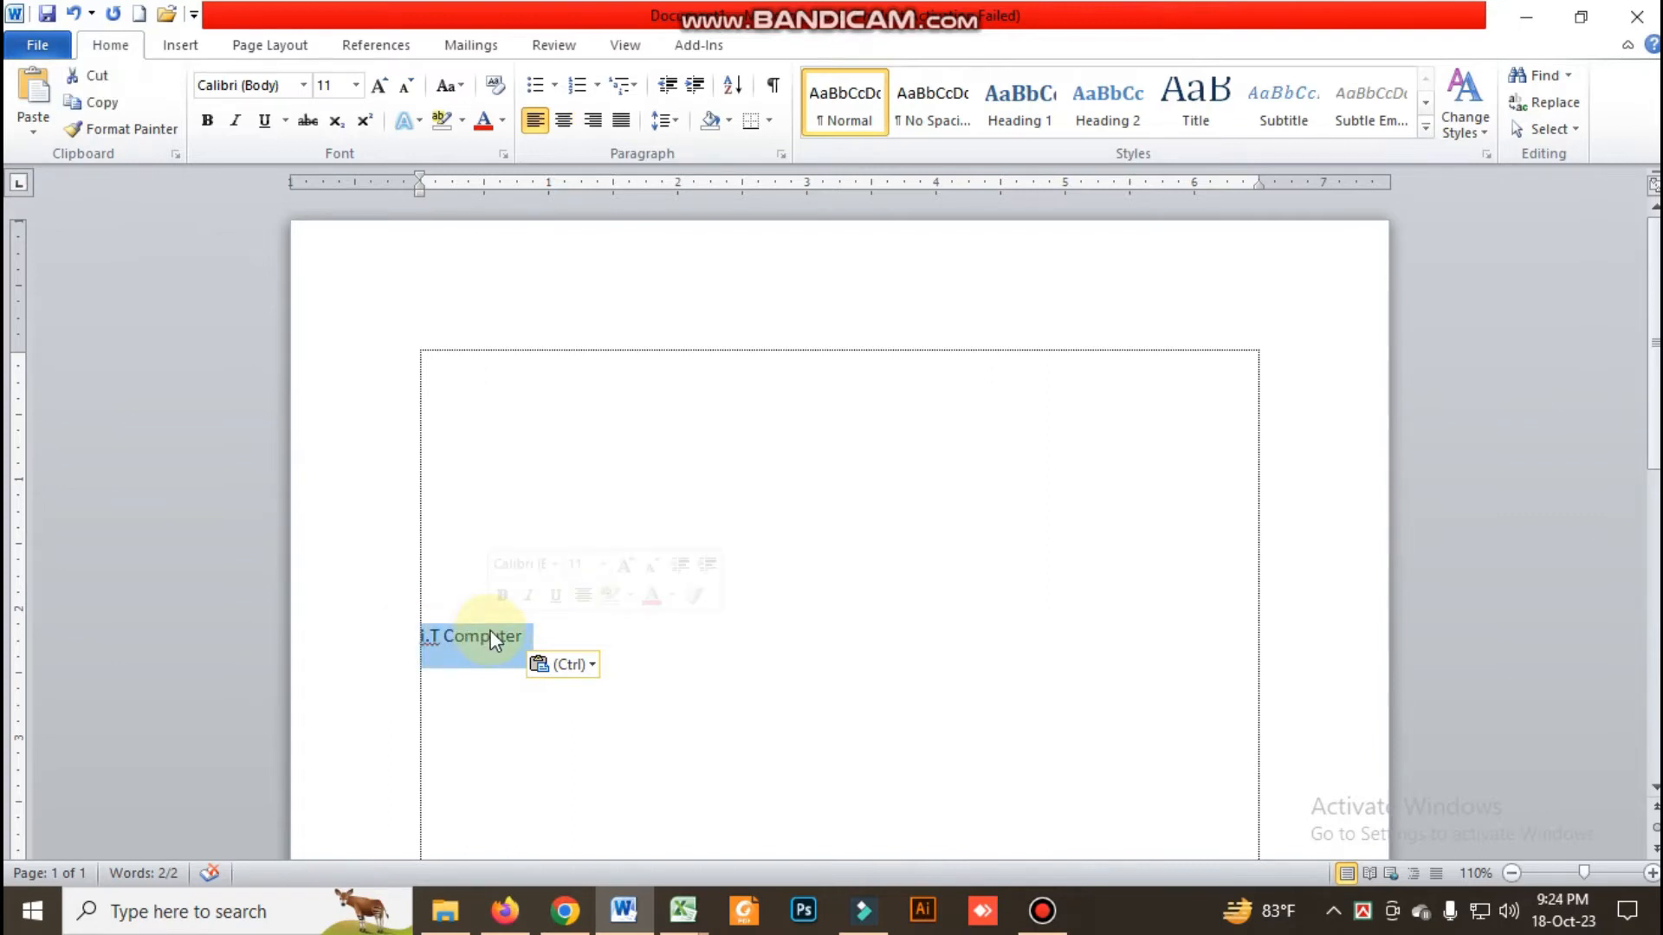
left_click(492, 639)
left_click_drag(418, 639, 482, 647)
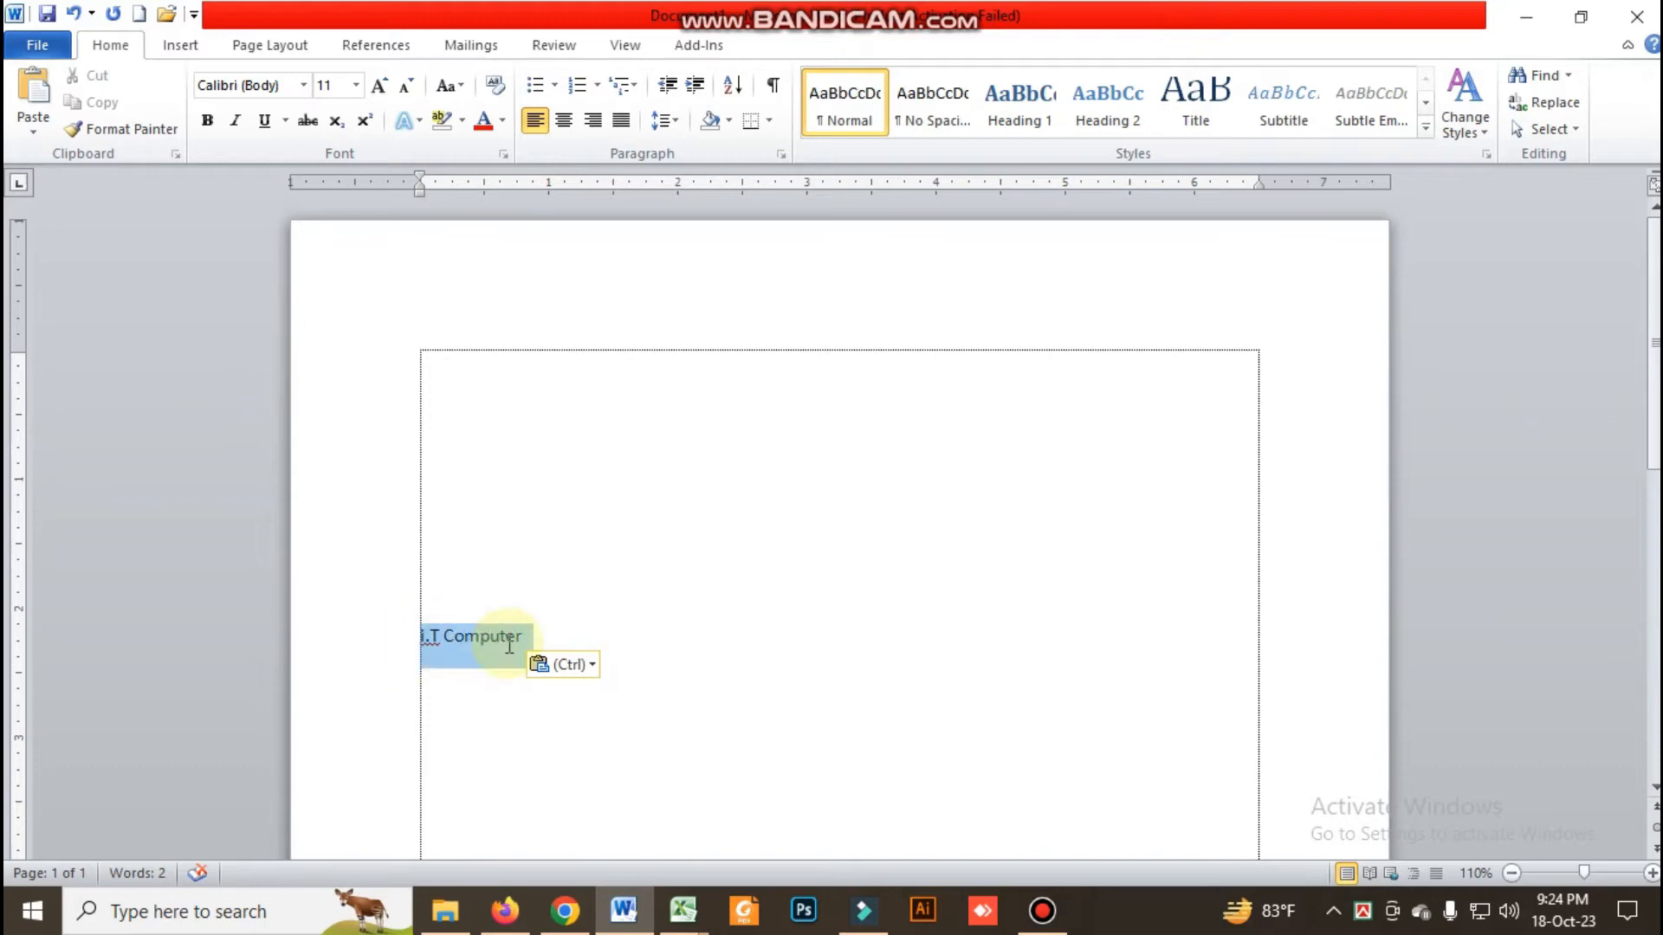
left_click(476, 638)
triple_click(476, 639)
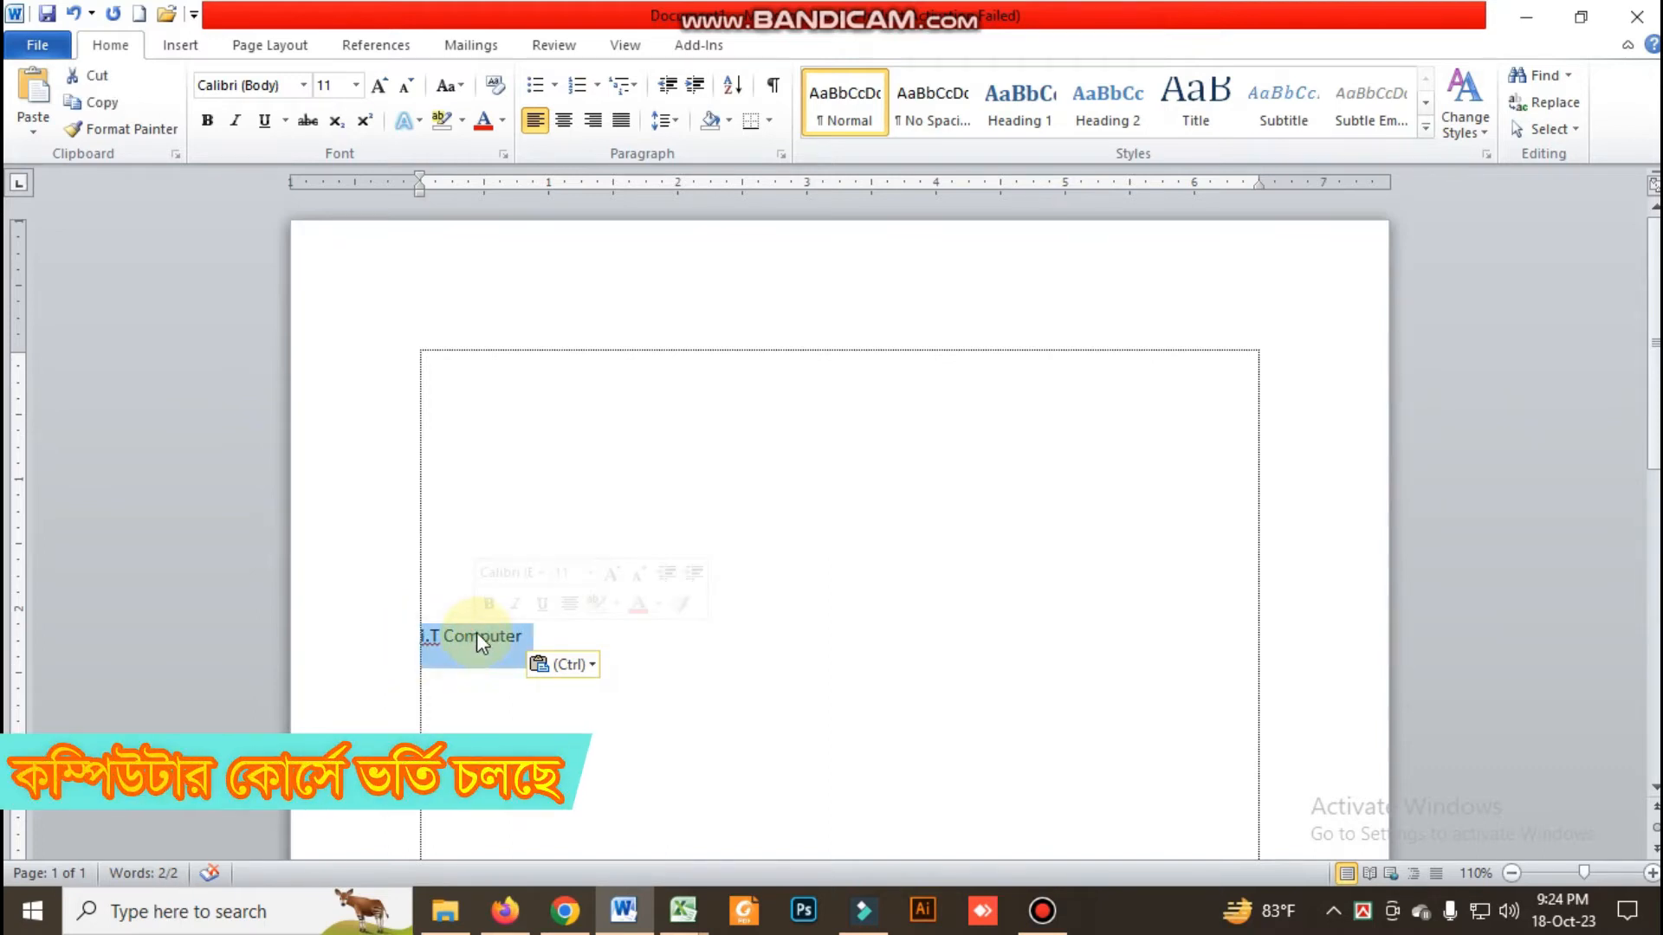
left_click(516, 603)
Undo the italic formatting on "i.T Computer" and deselect the text
left_click(1569, 130)
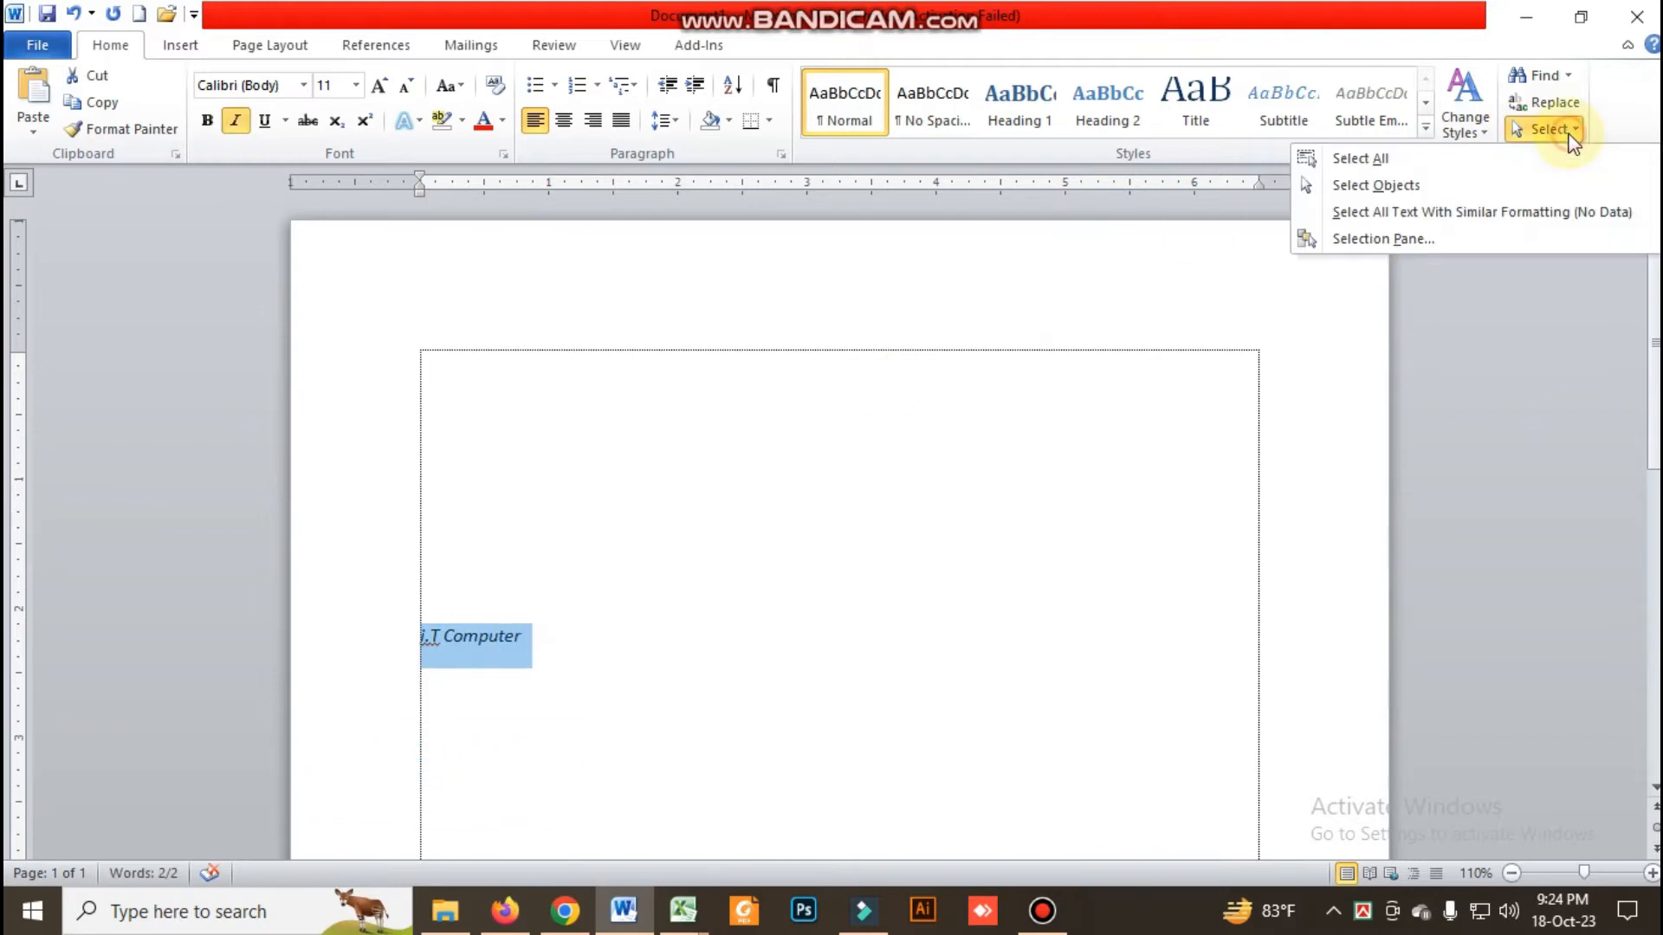
left_click(817, 496)
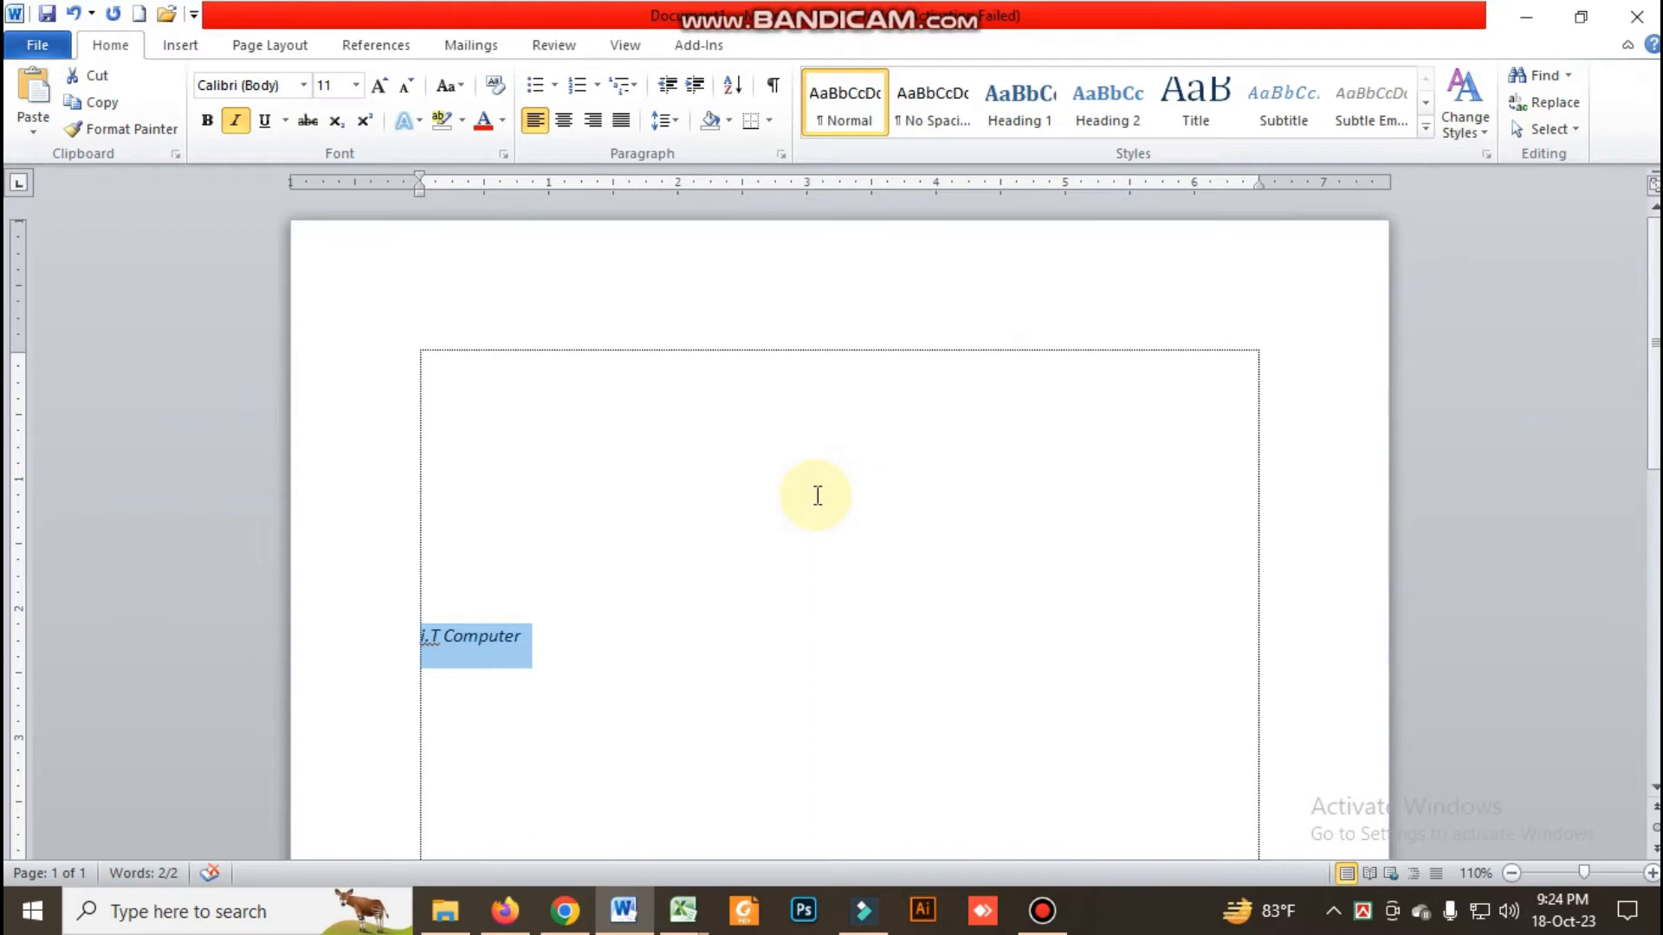
left_click(456, 645)
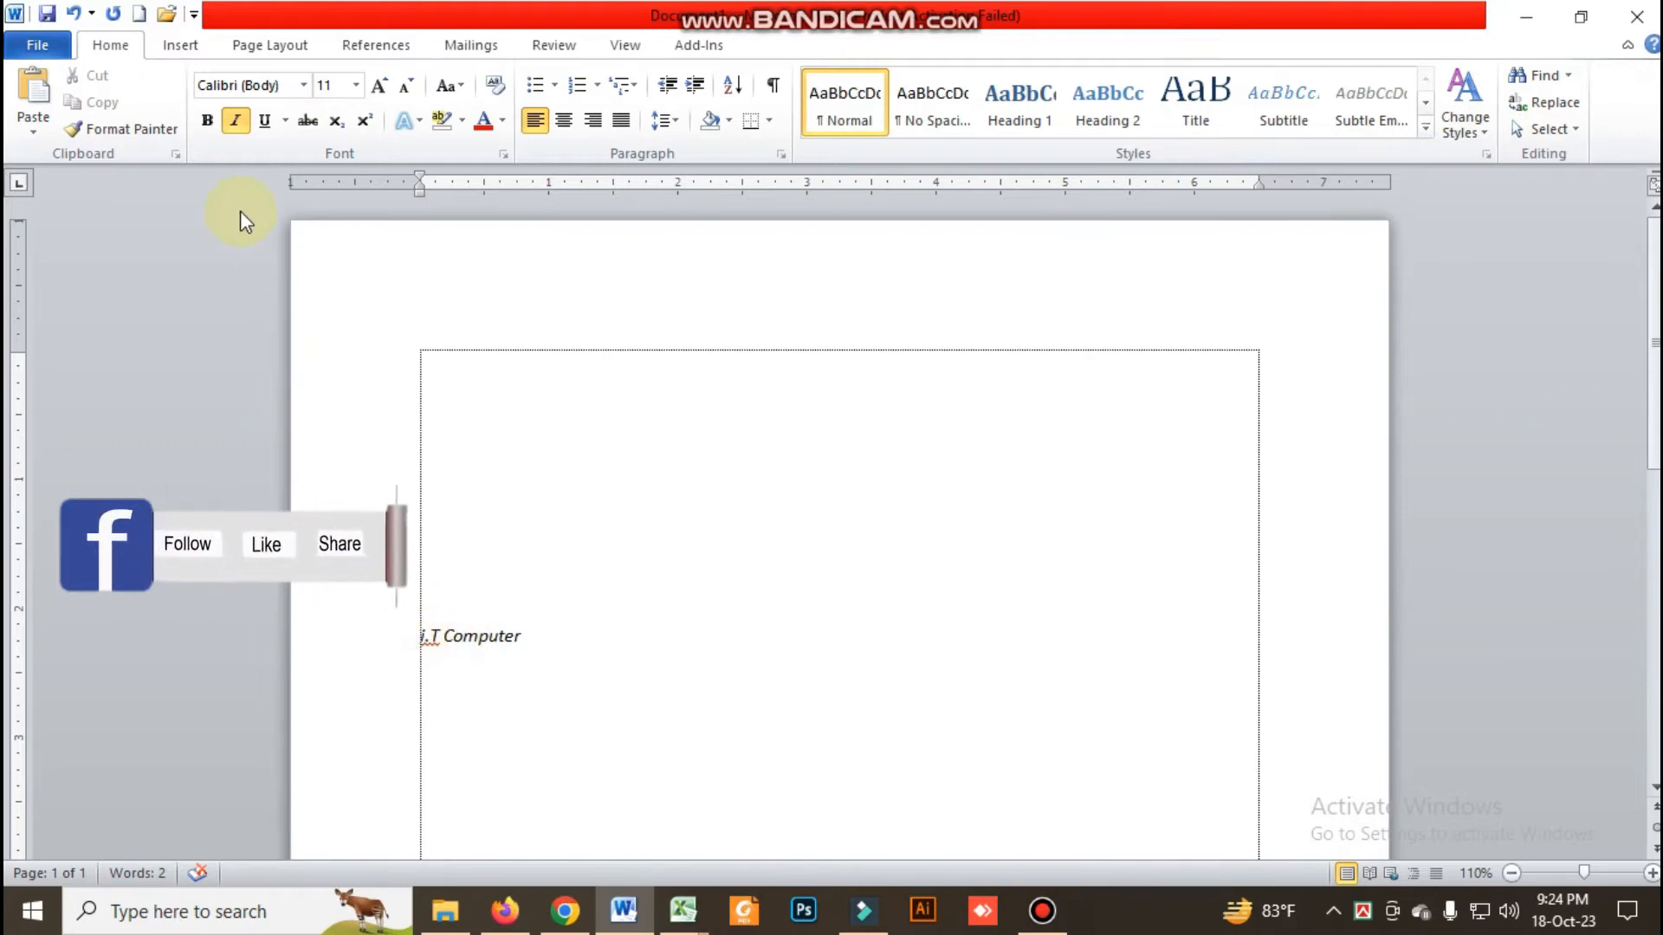
left_click(73, 13)
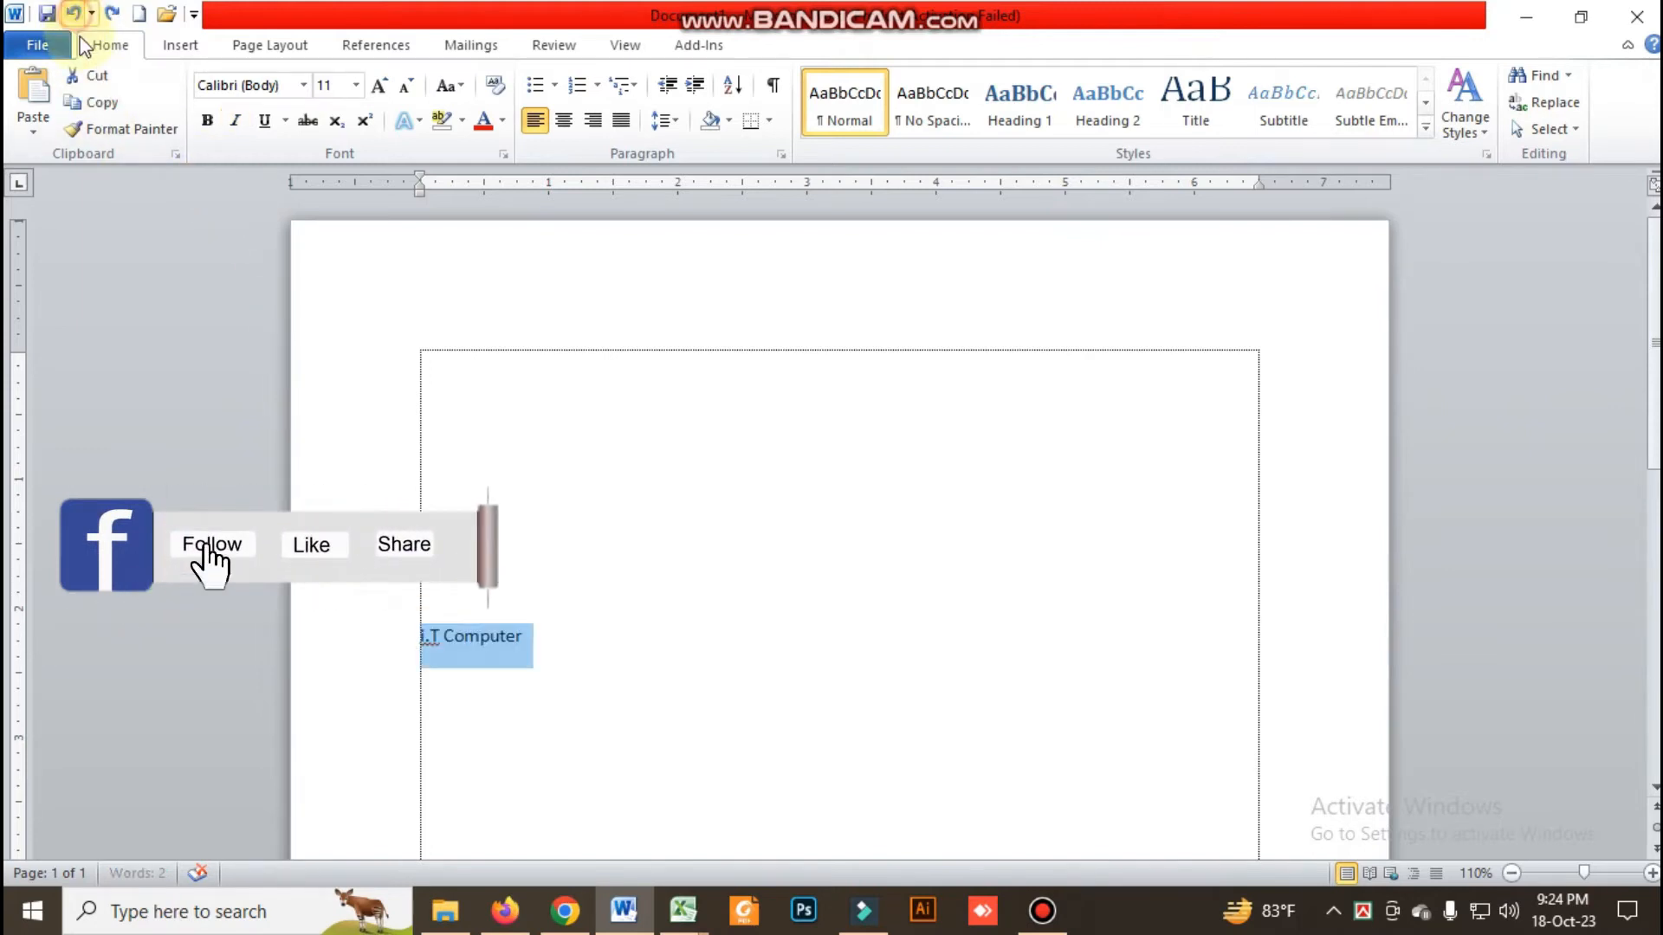
left_click(423, 633)
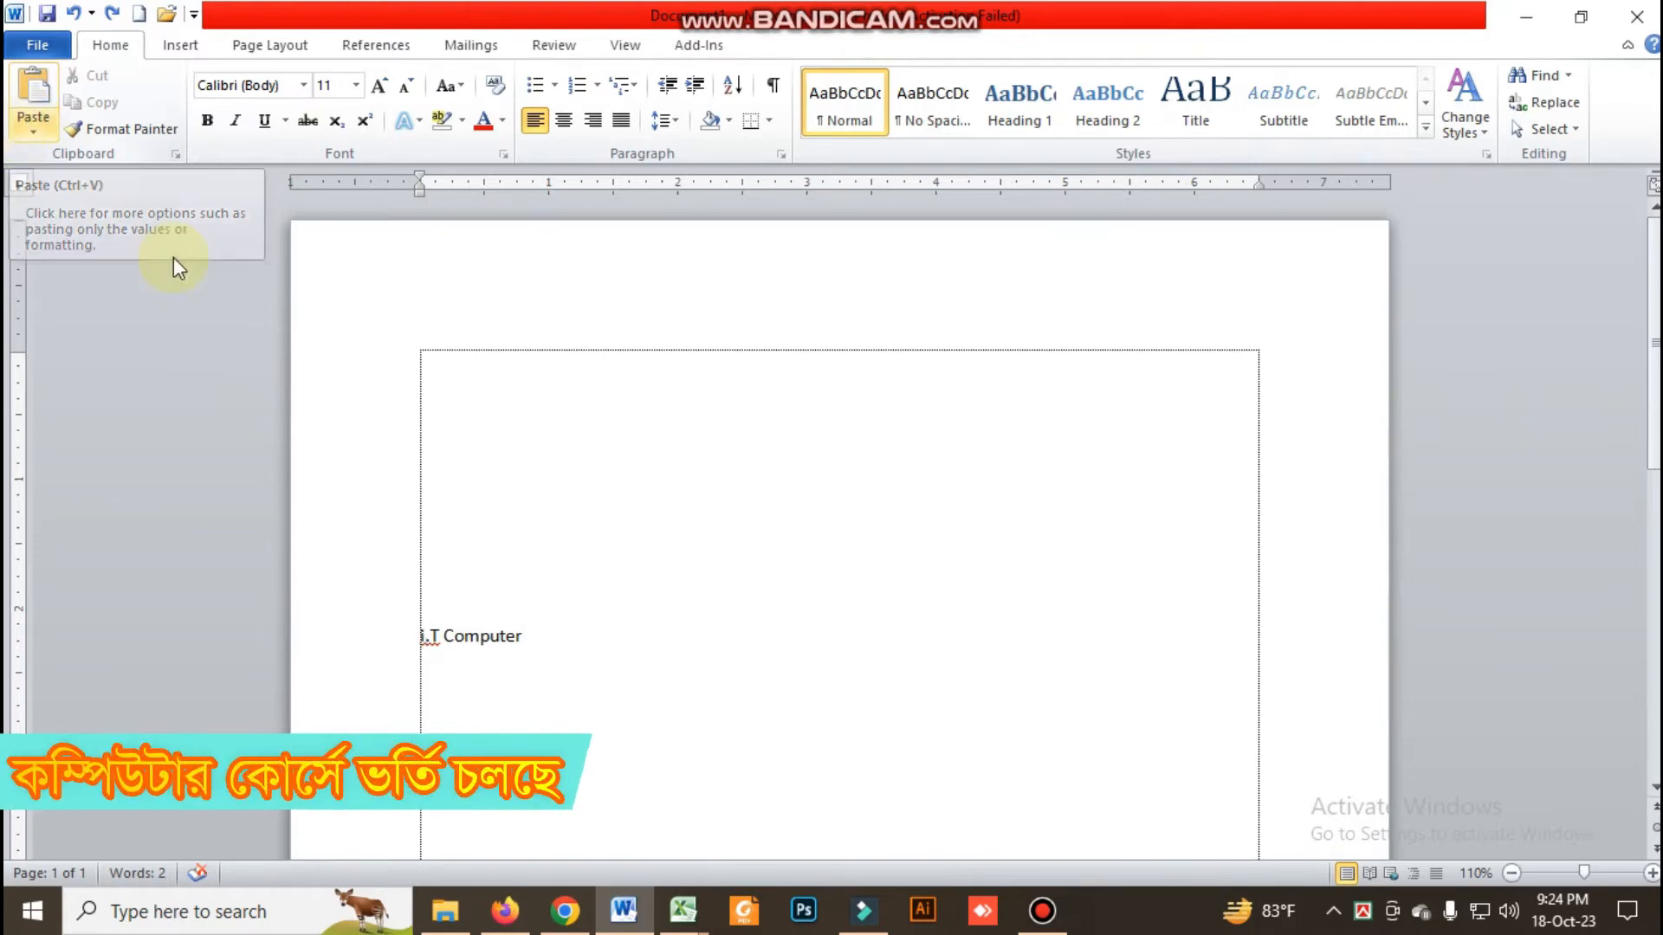
Remove "i.T Computer" from its line and paste it higher up, near the middle of the page's width
left_click_drag(547, 645, 368, 629)
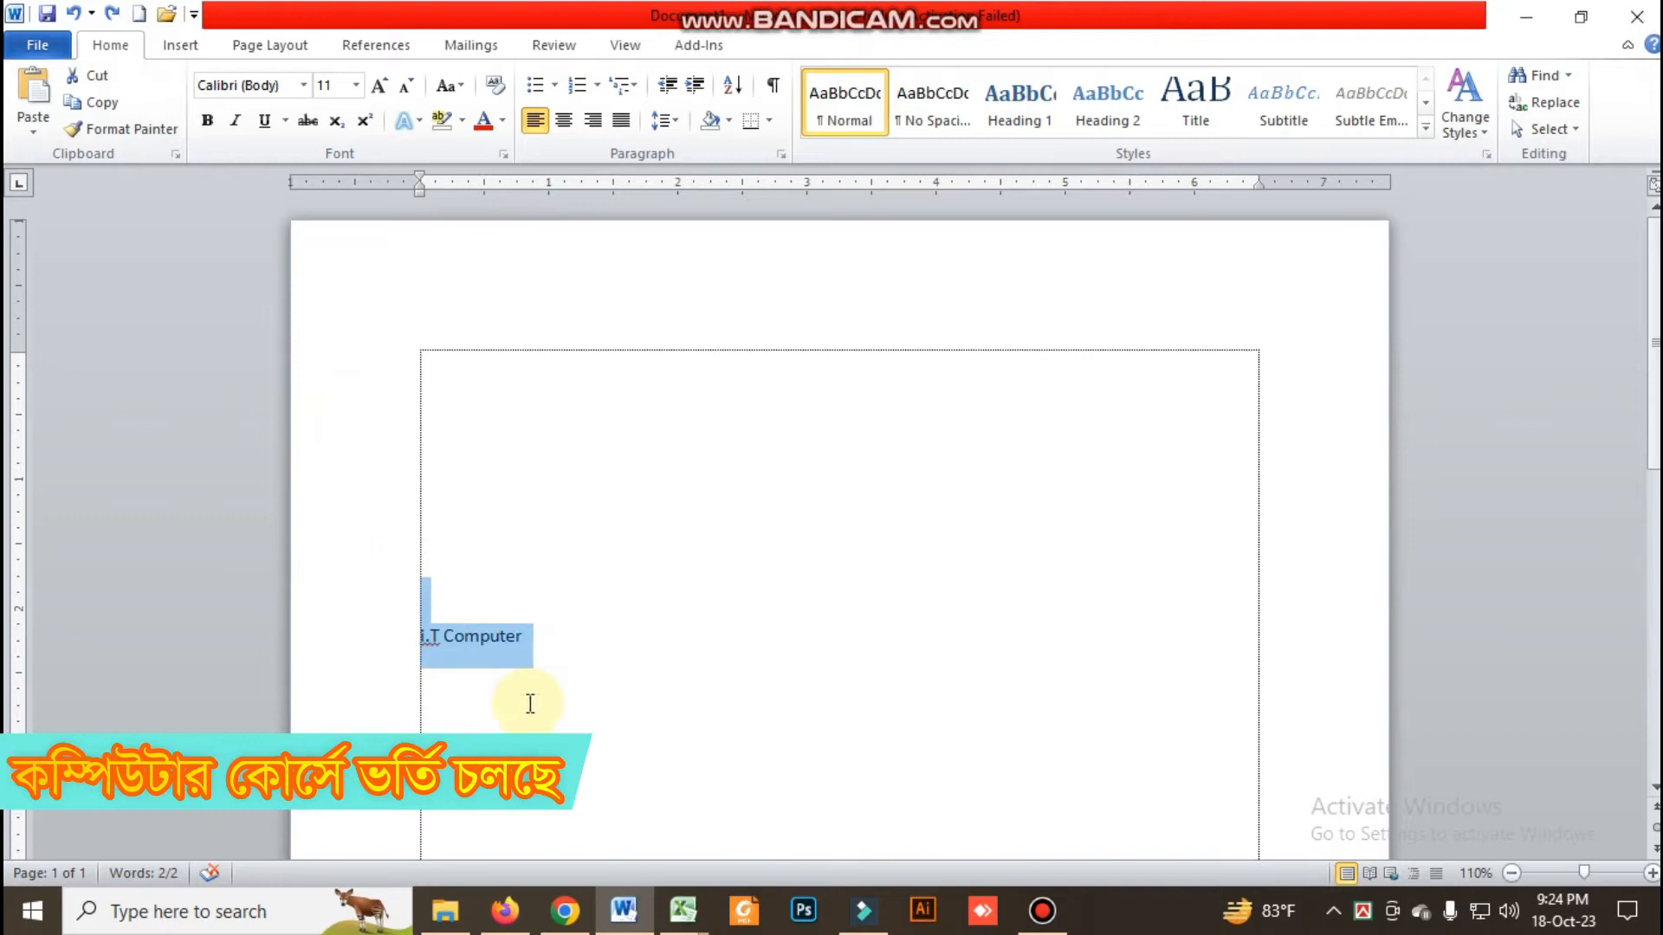
left_click(530, 703)
left_click_drag(544, 648, 416, 641)
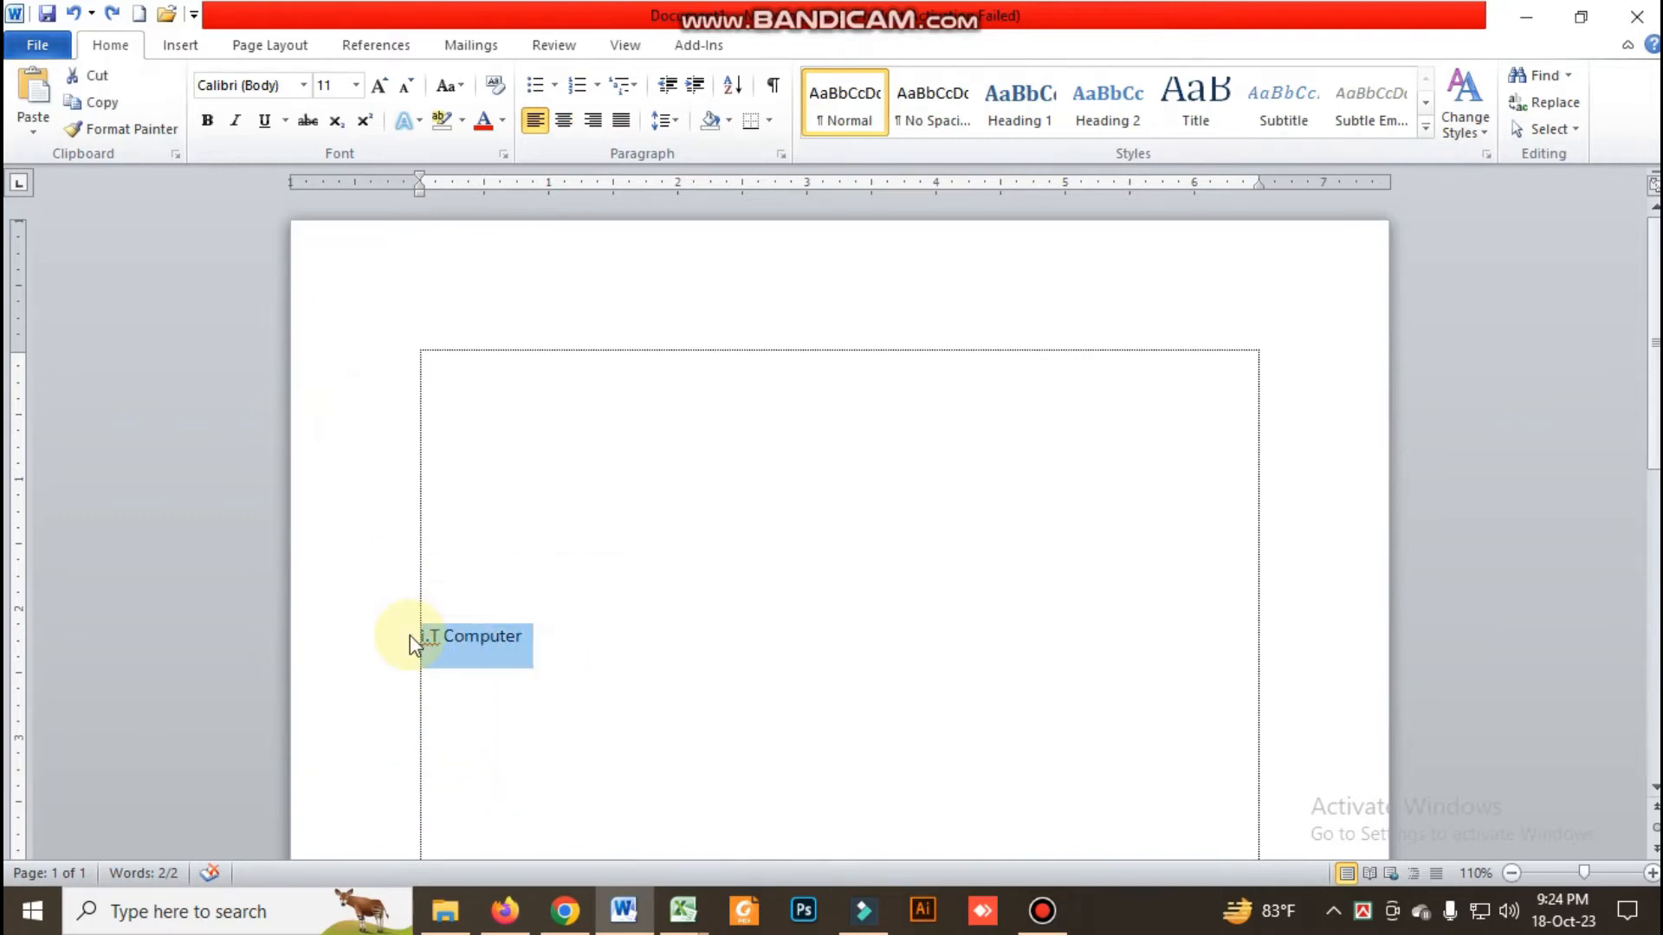
key("Delete")
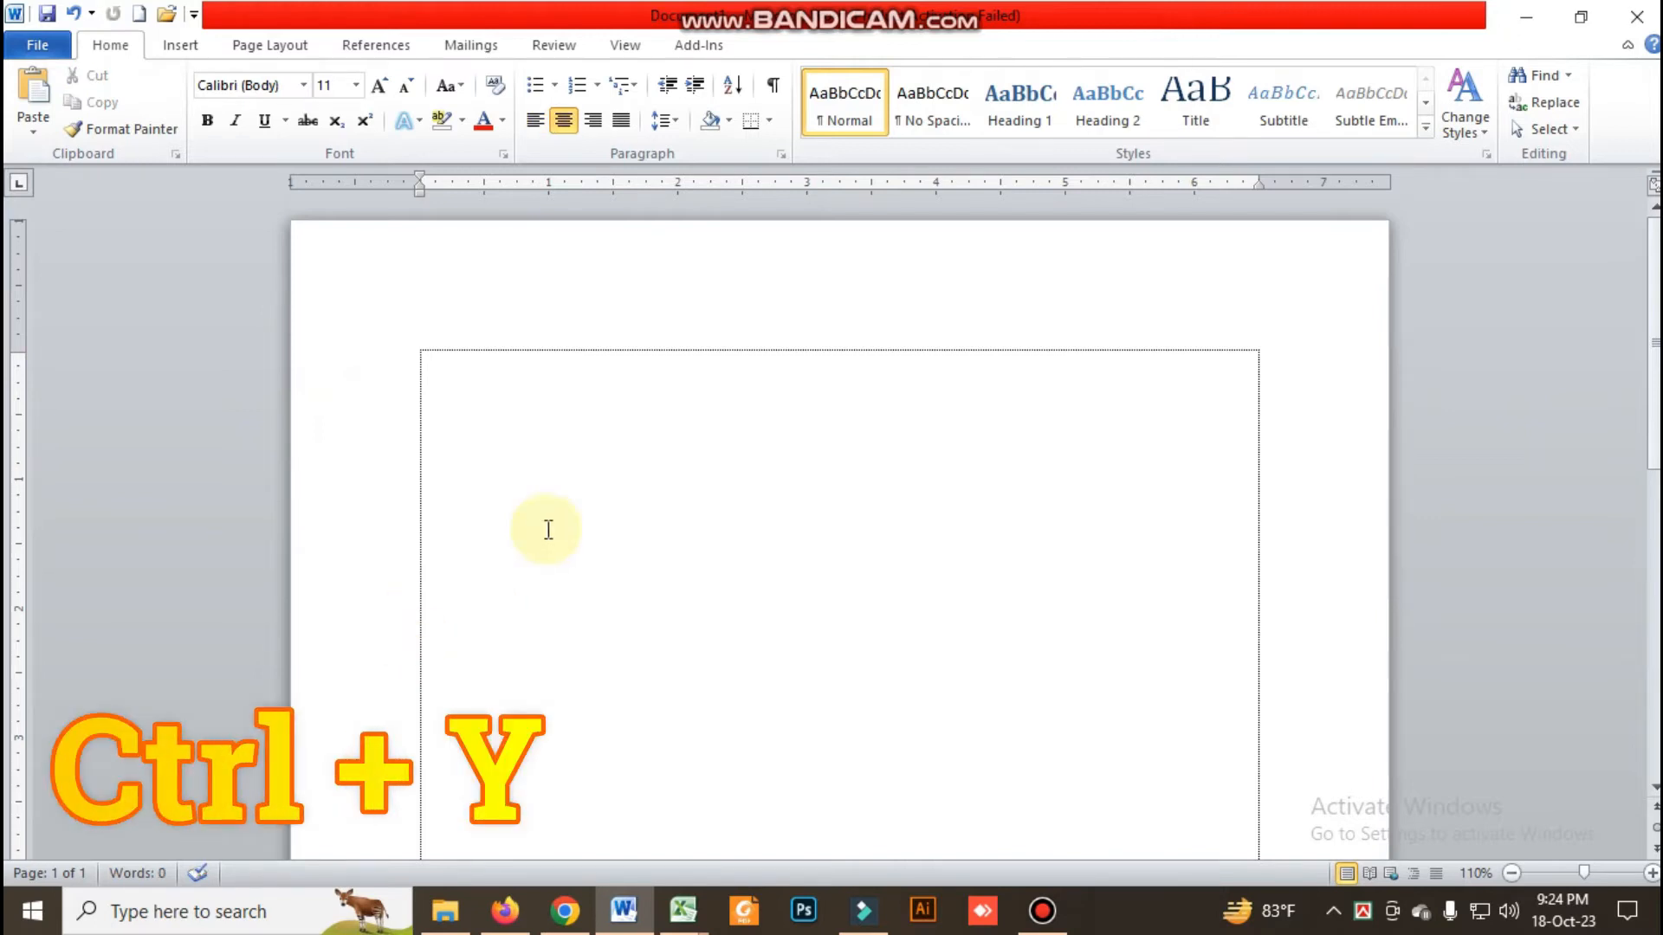
left_click(667, 525)
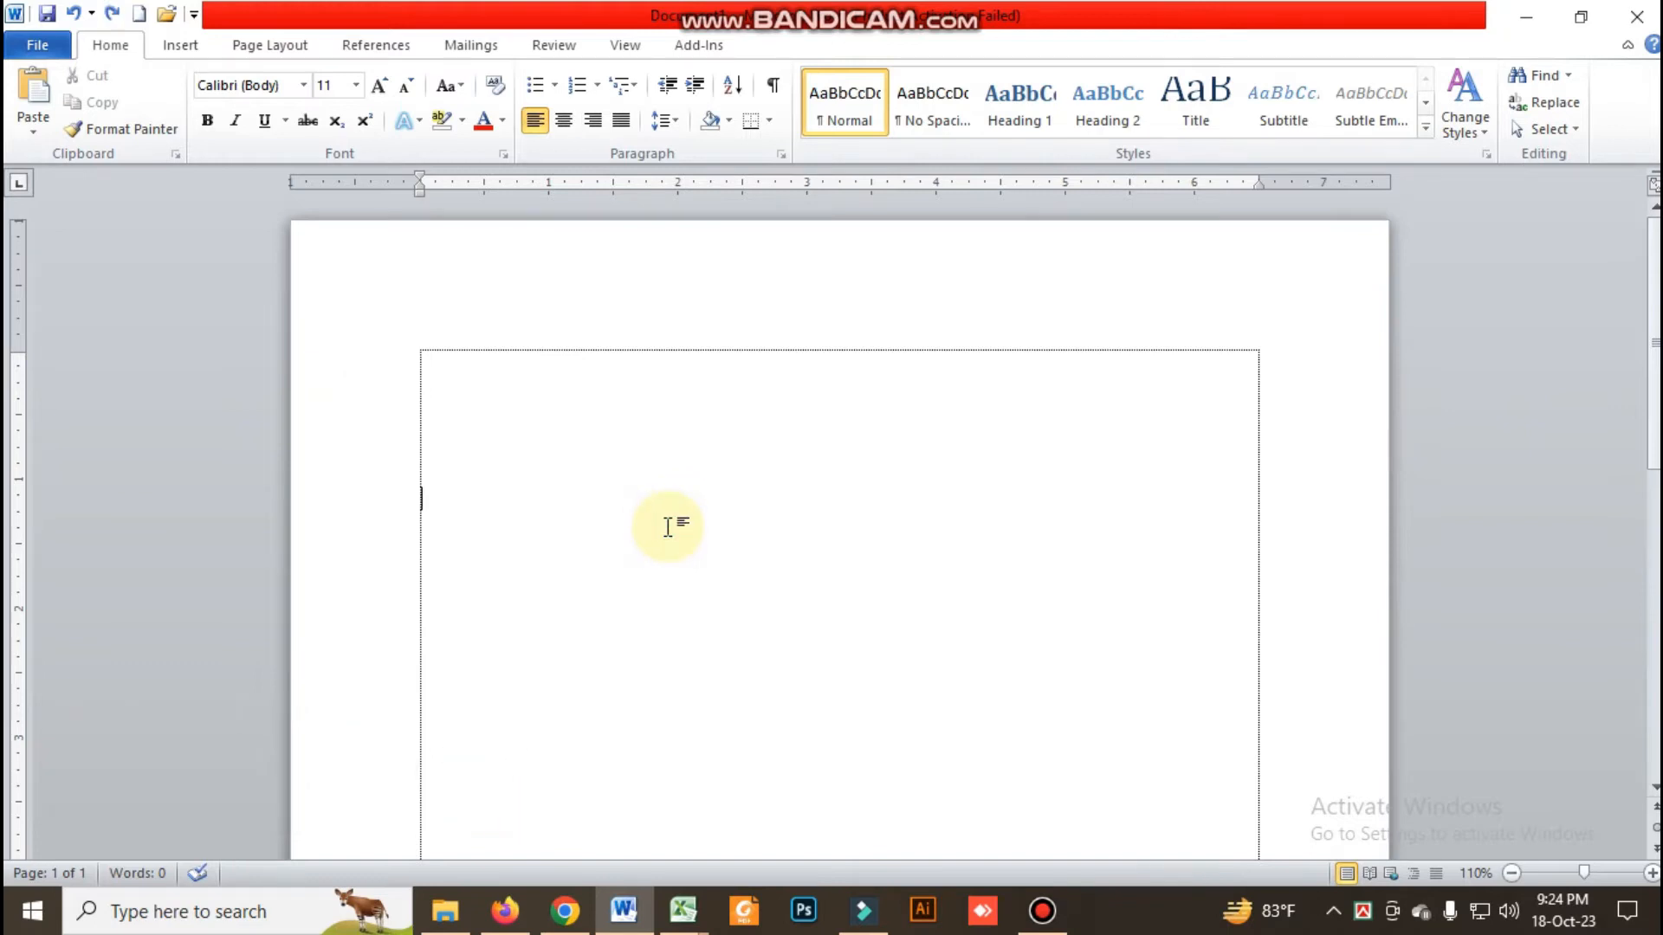
key("ctrl+v")
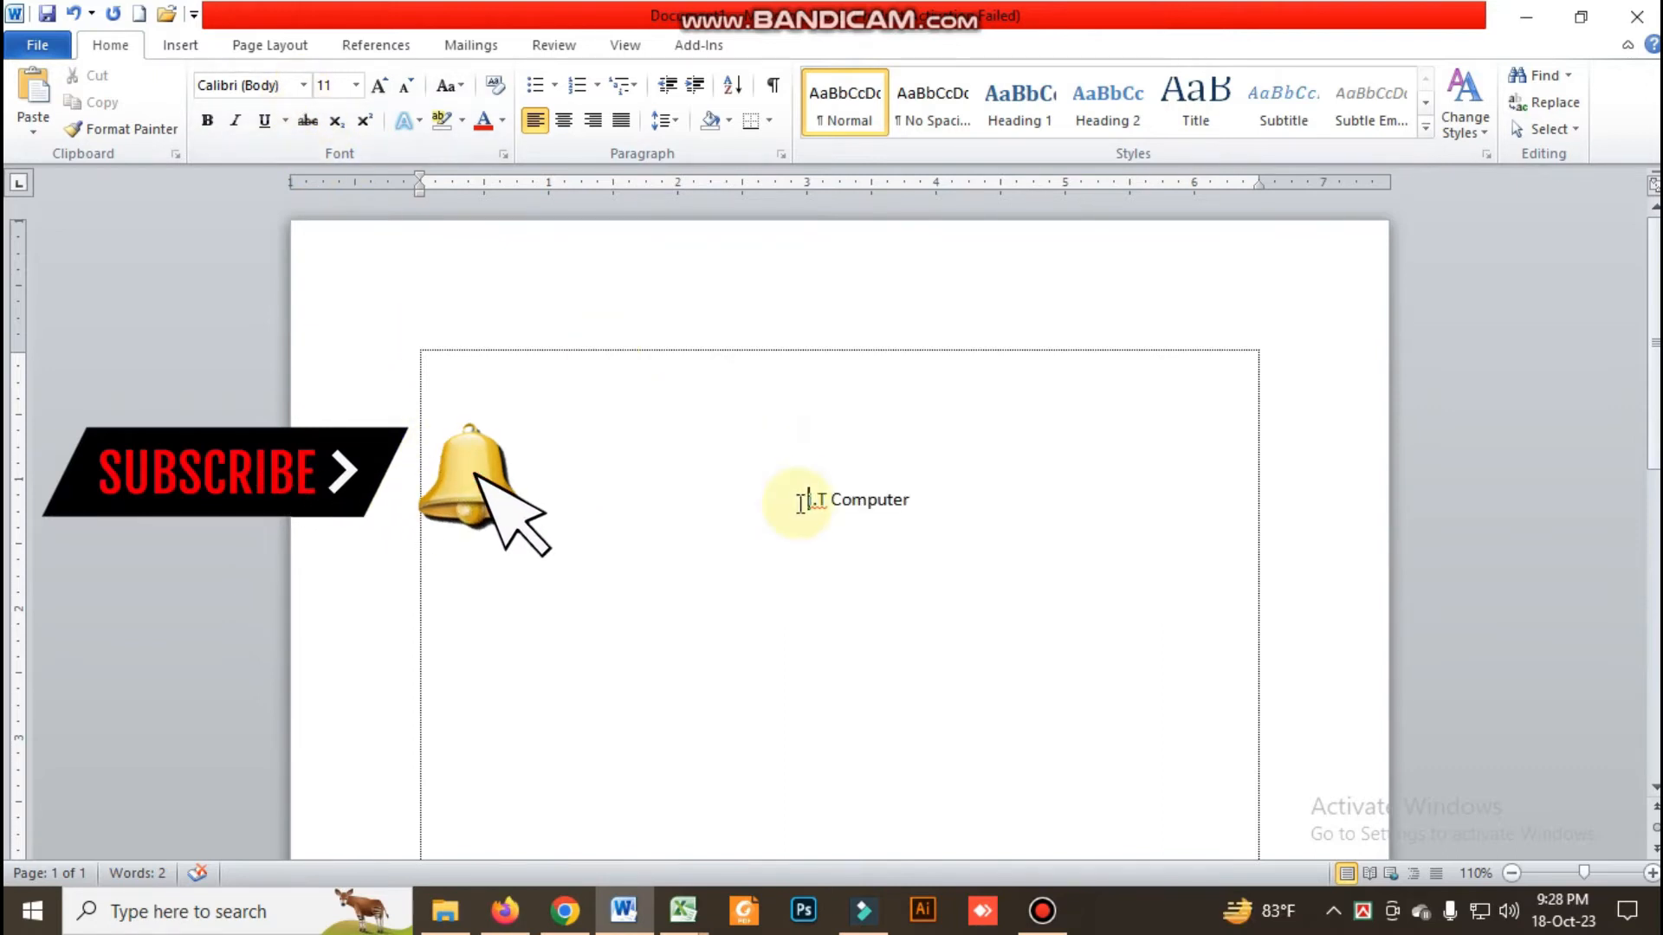
Look through the fonts available for "i.T Computer" without changing the font, keeping the text selected
left_click_drag(806, 501, 904, 505)
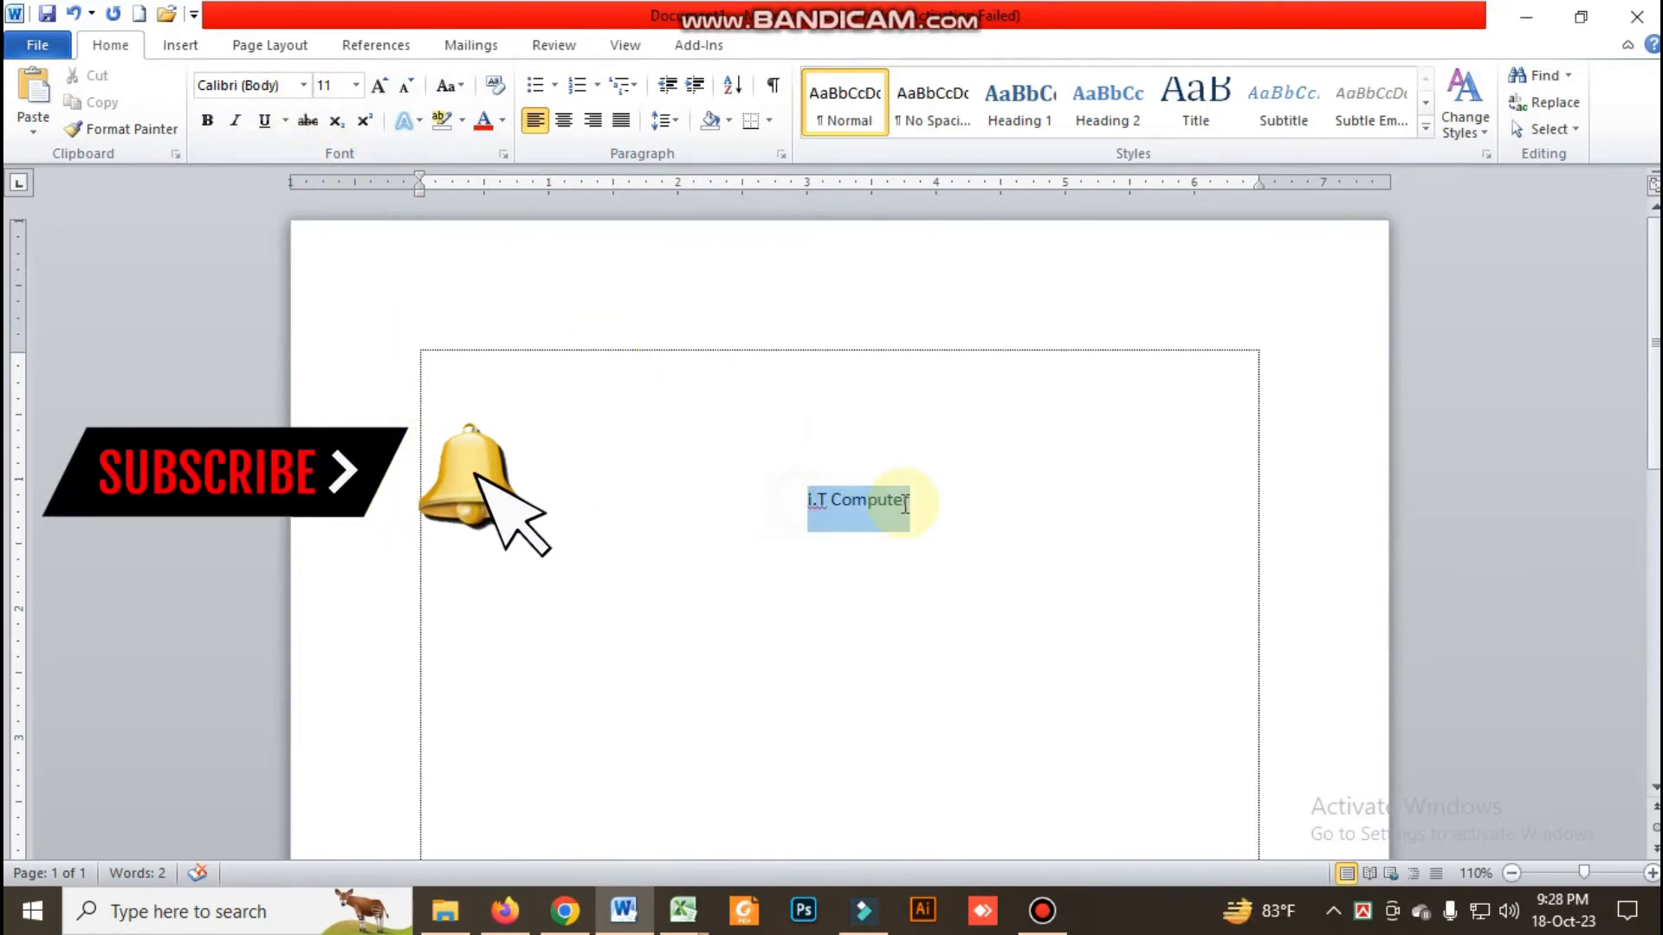
left_click(304, 85)
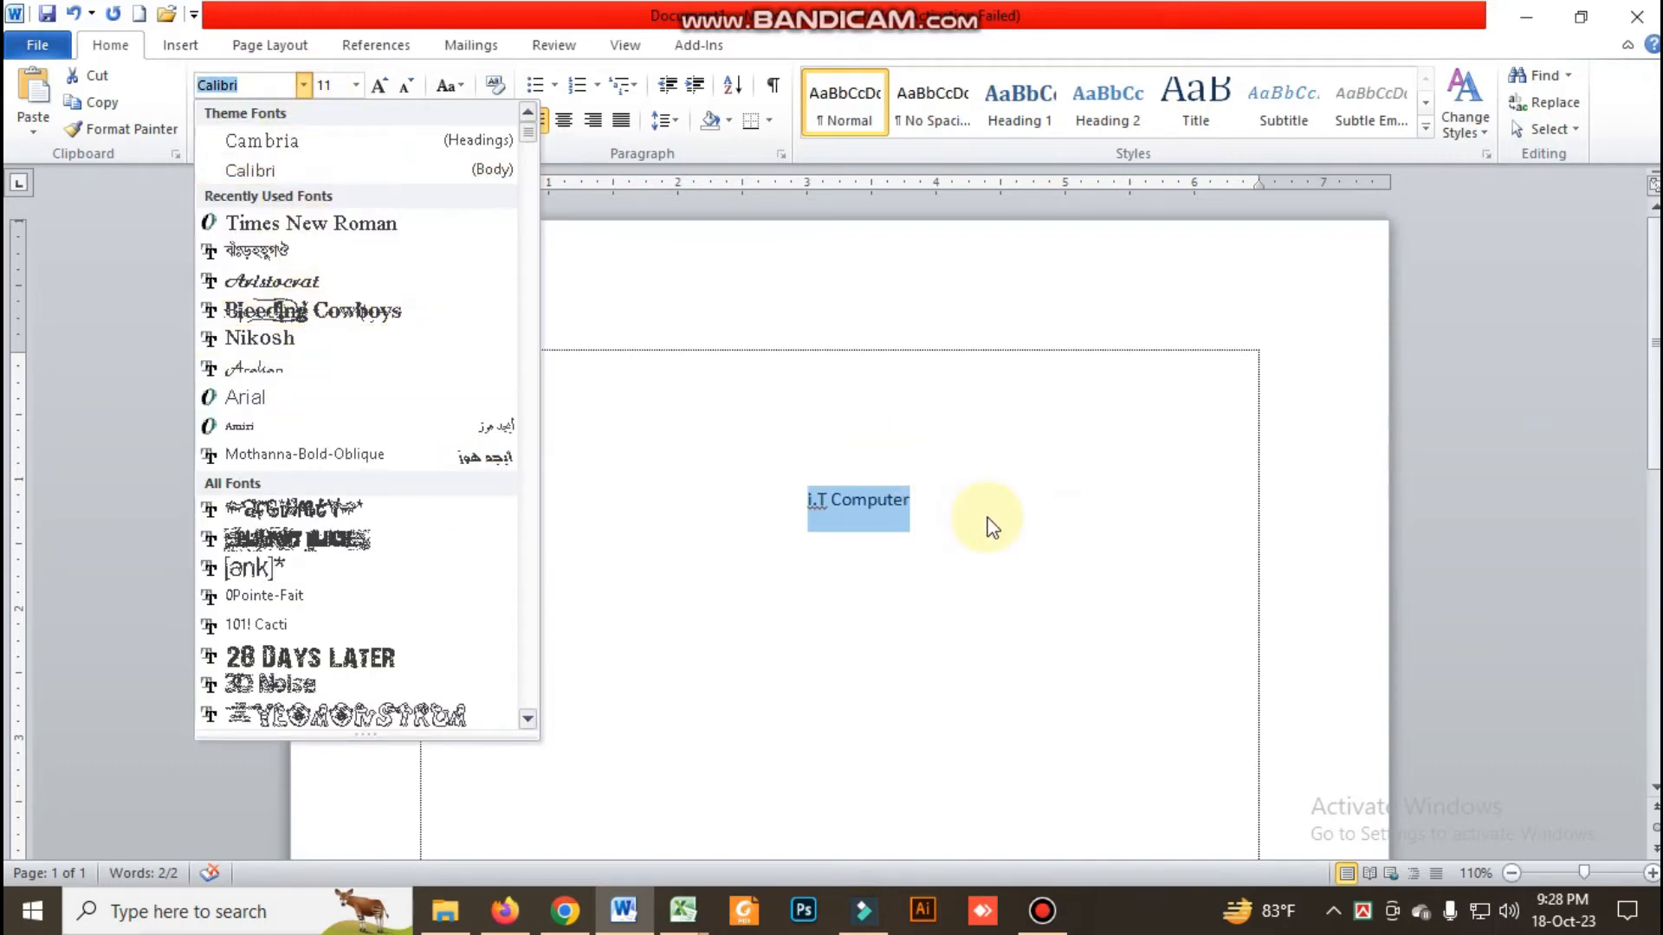
left_click(760, 490)
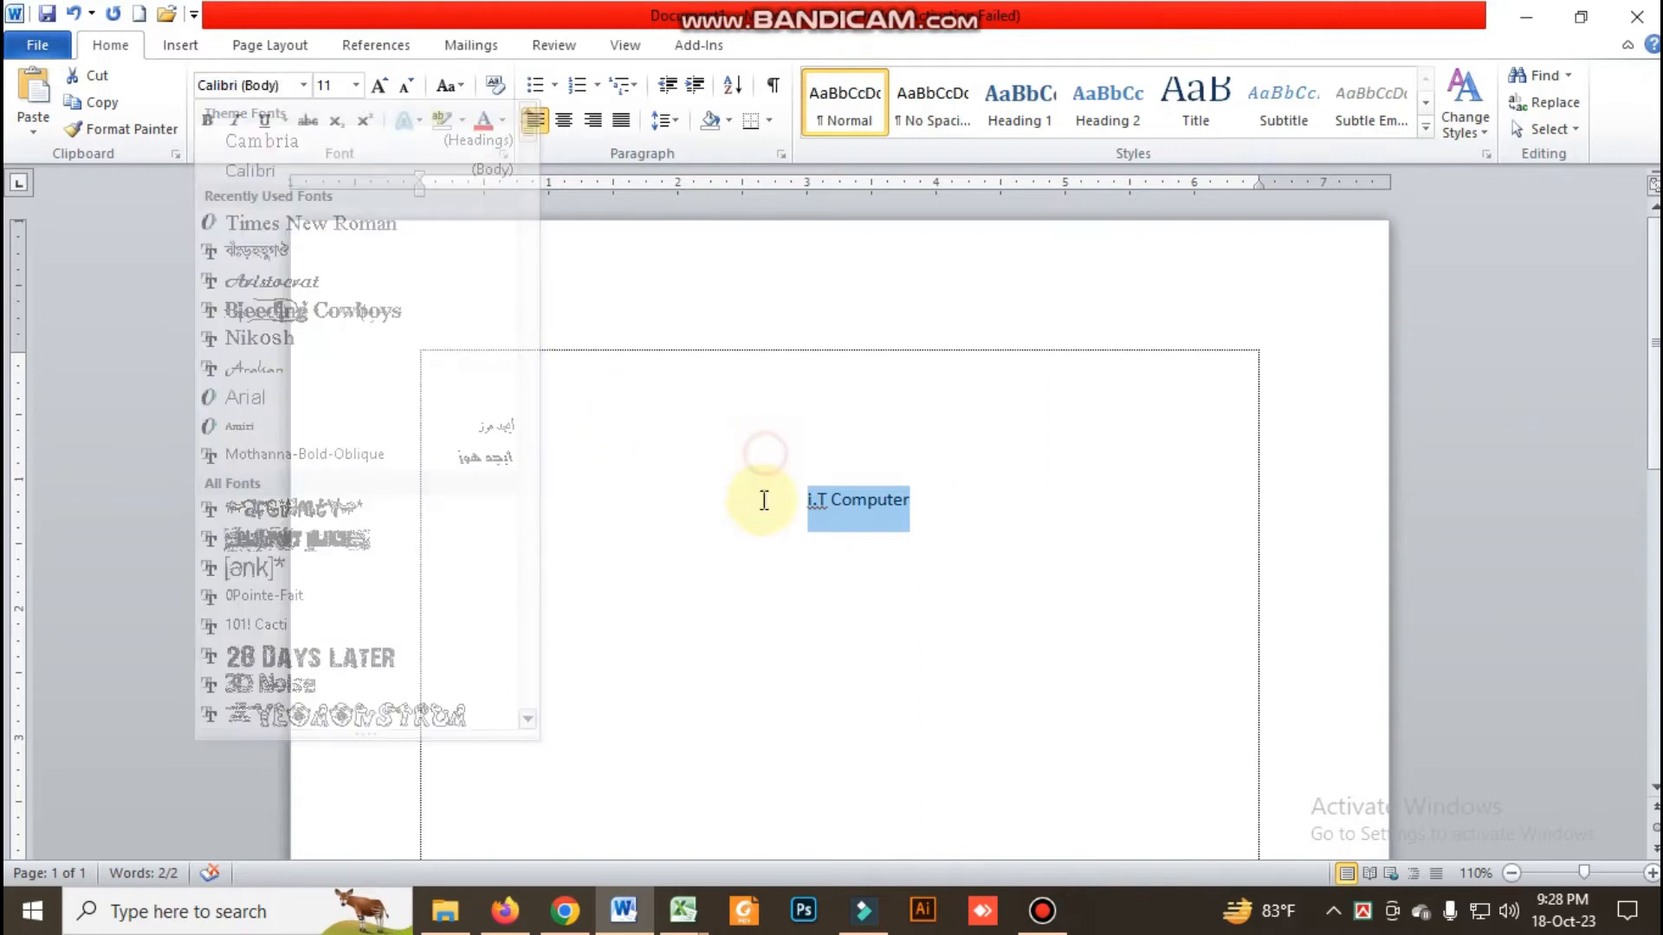
left_click_drag(788, 514, 918, 500)
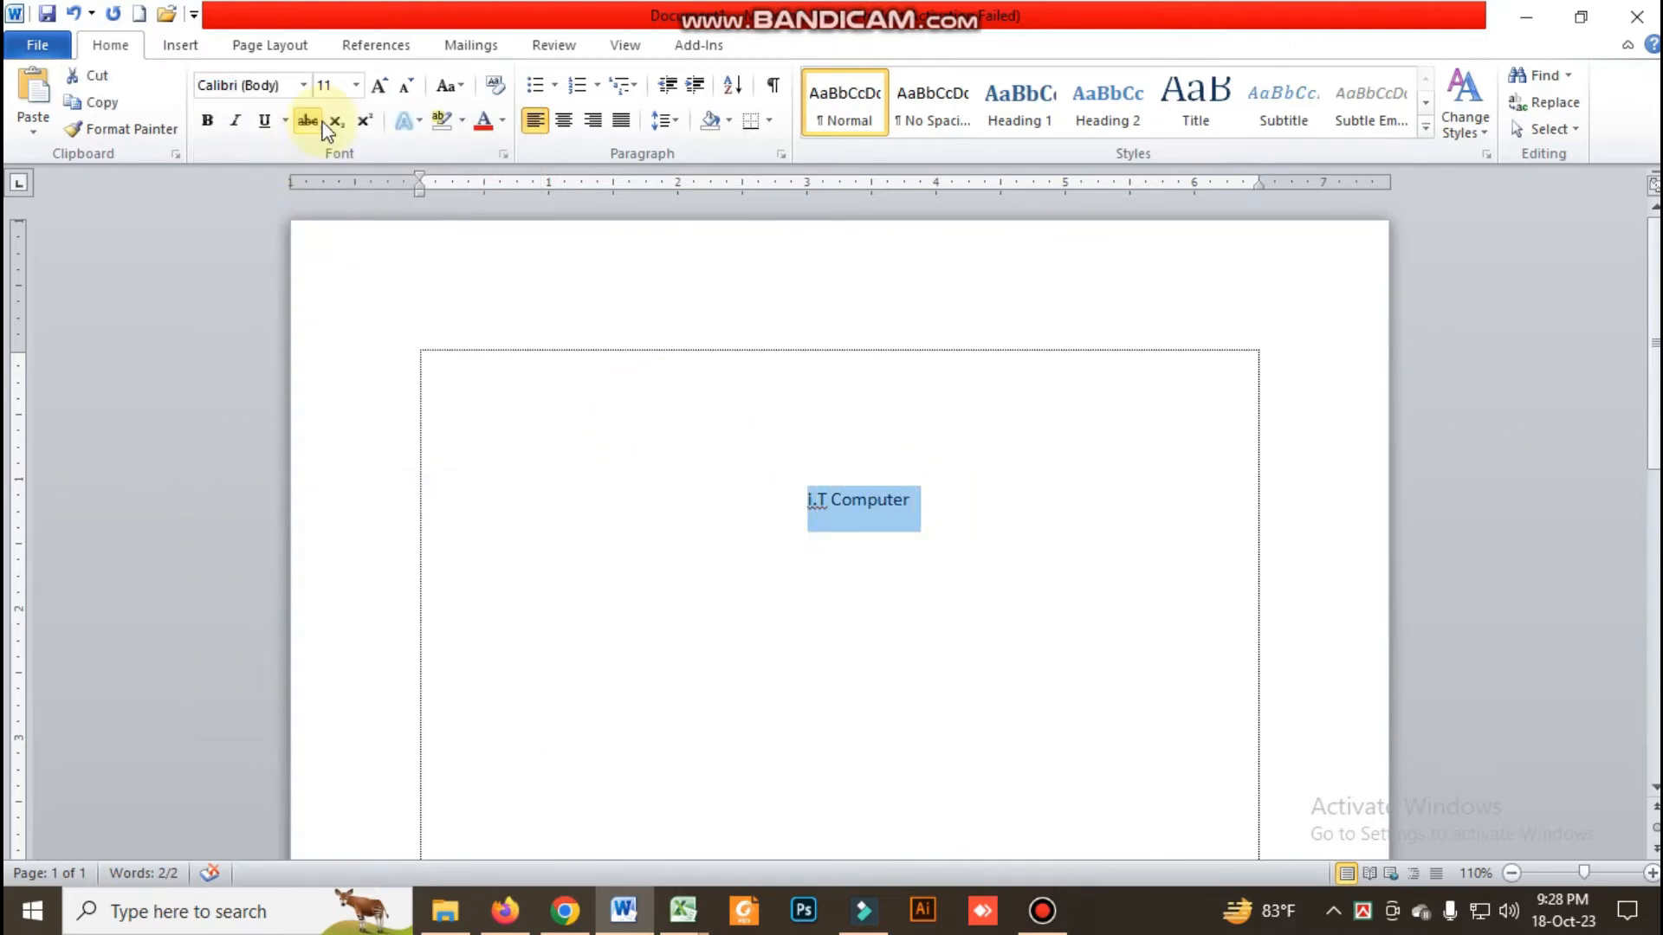
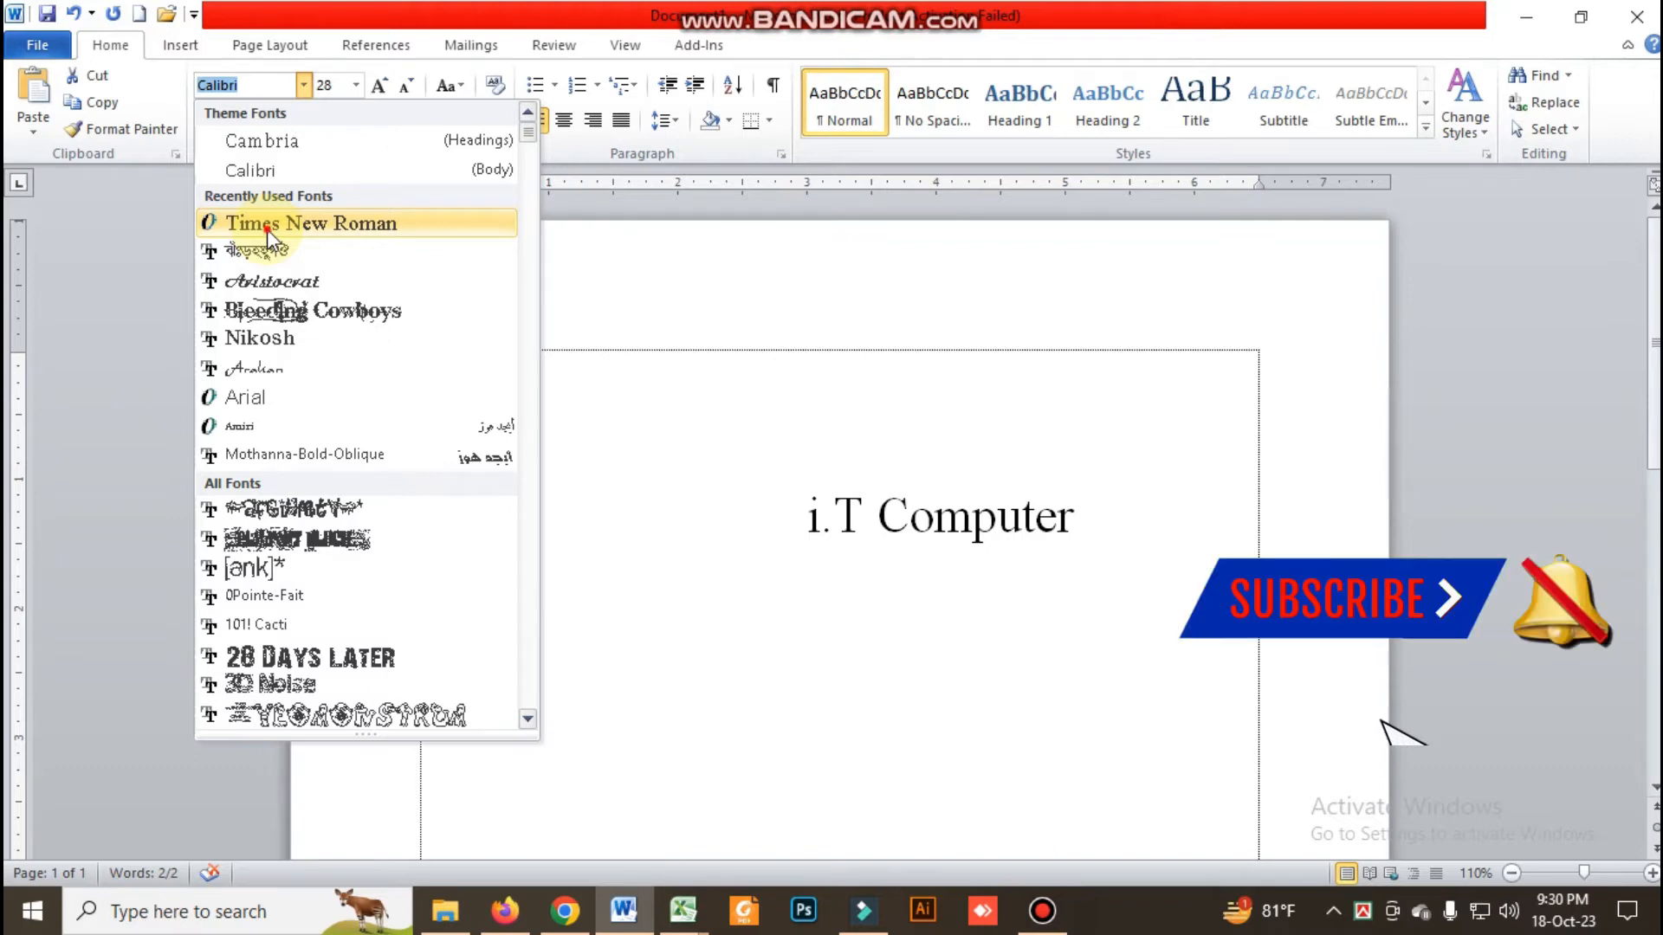
Set the font of "i.T Computer" to Times New Roman and capitalize its first letter so it reads "I.T Computer"
left_click(266, 229)
left_click_drag(809, 523, 818, 525)
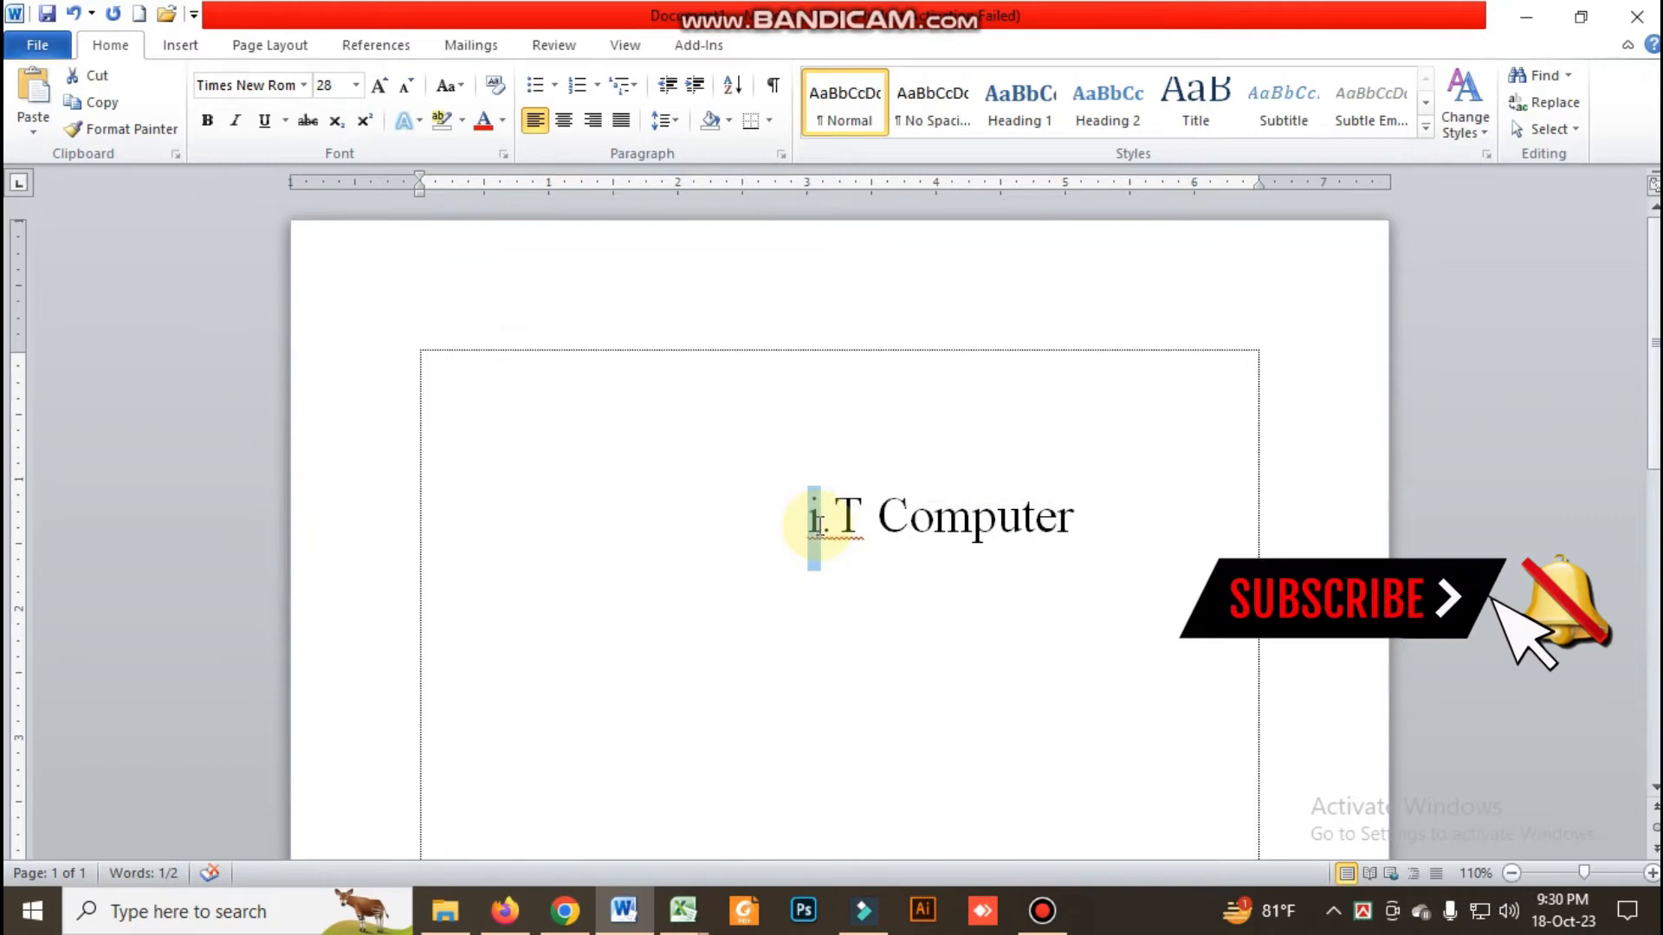
type("I")
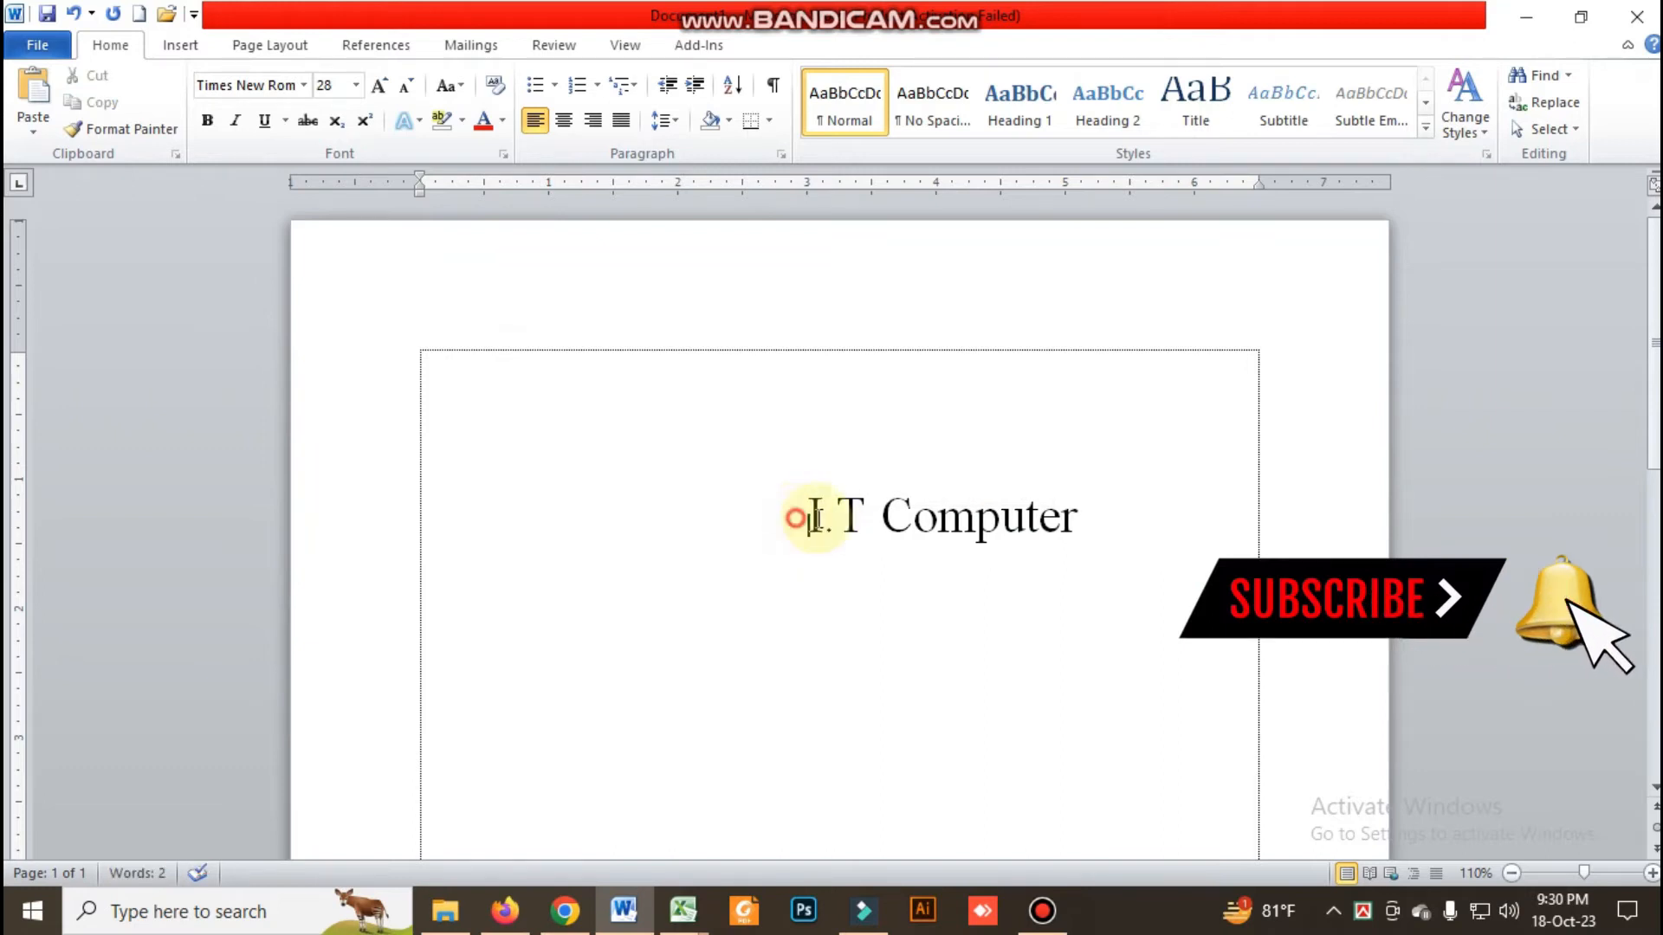
Preview different fonts on the text "I.T Computer" and apply A Charming Font Superexpanded
left_click_drag(793, 519, 1050, 528)
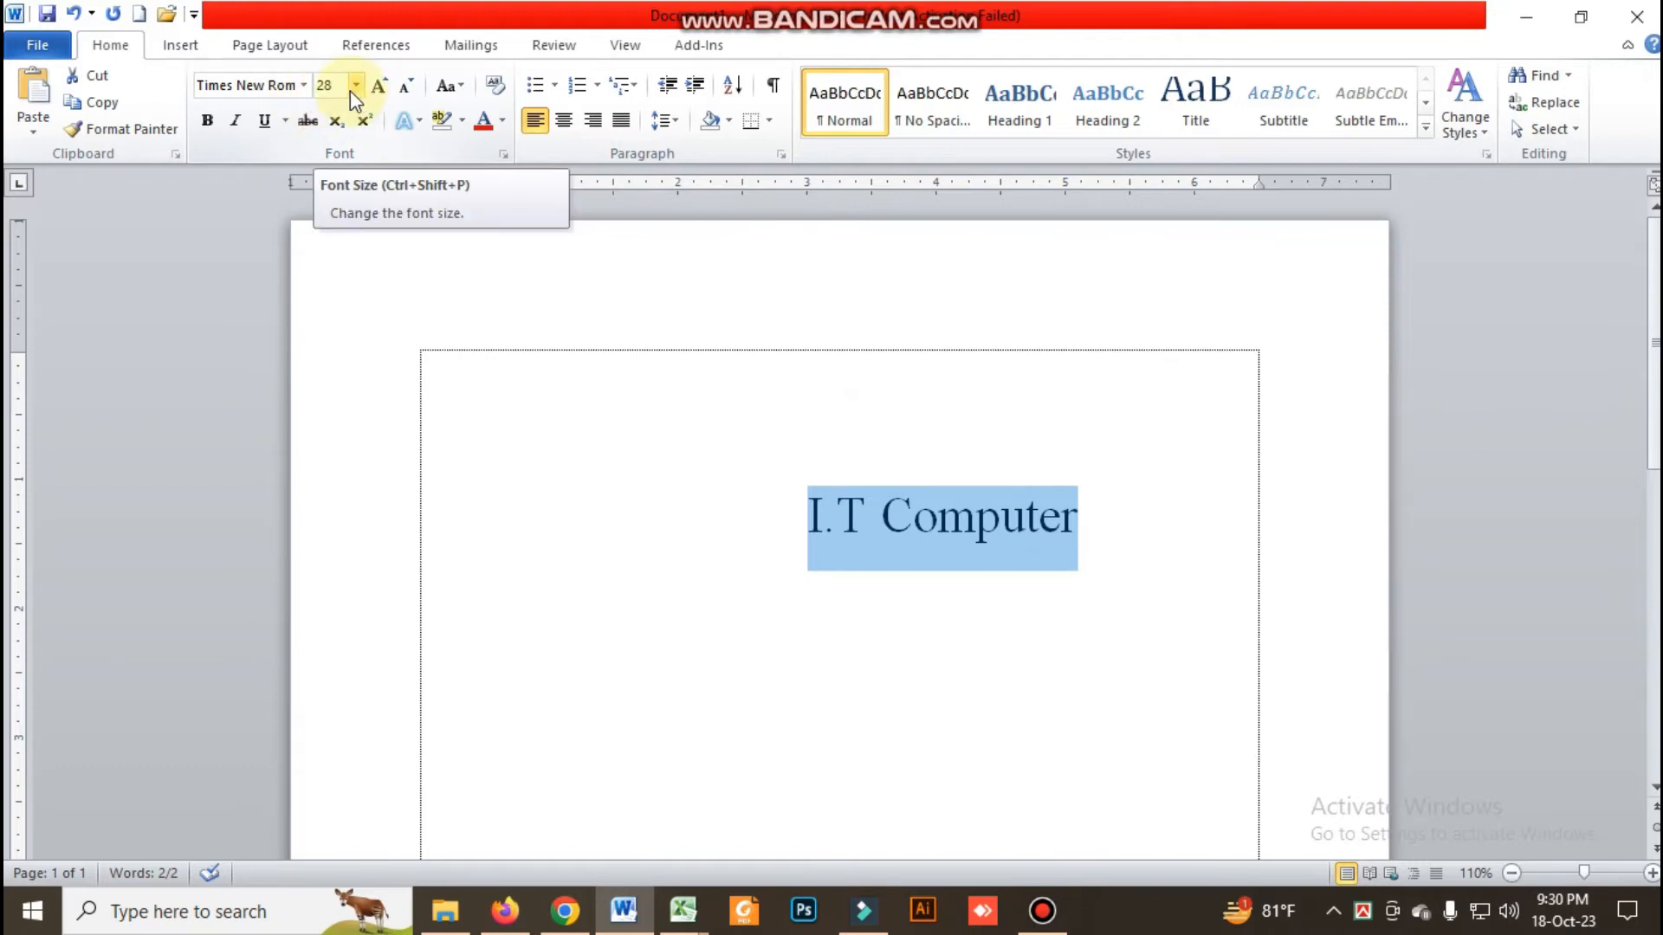
left_click(286, 84)
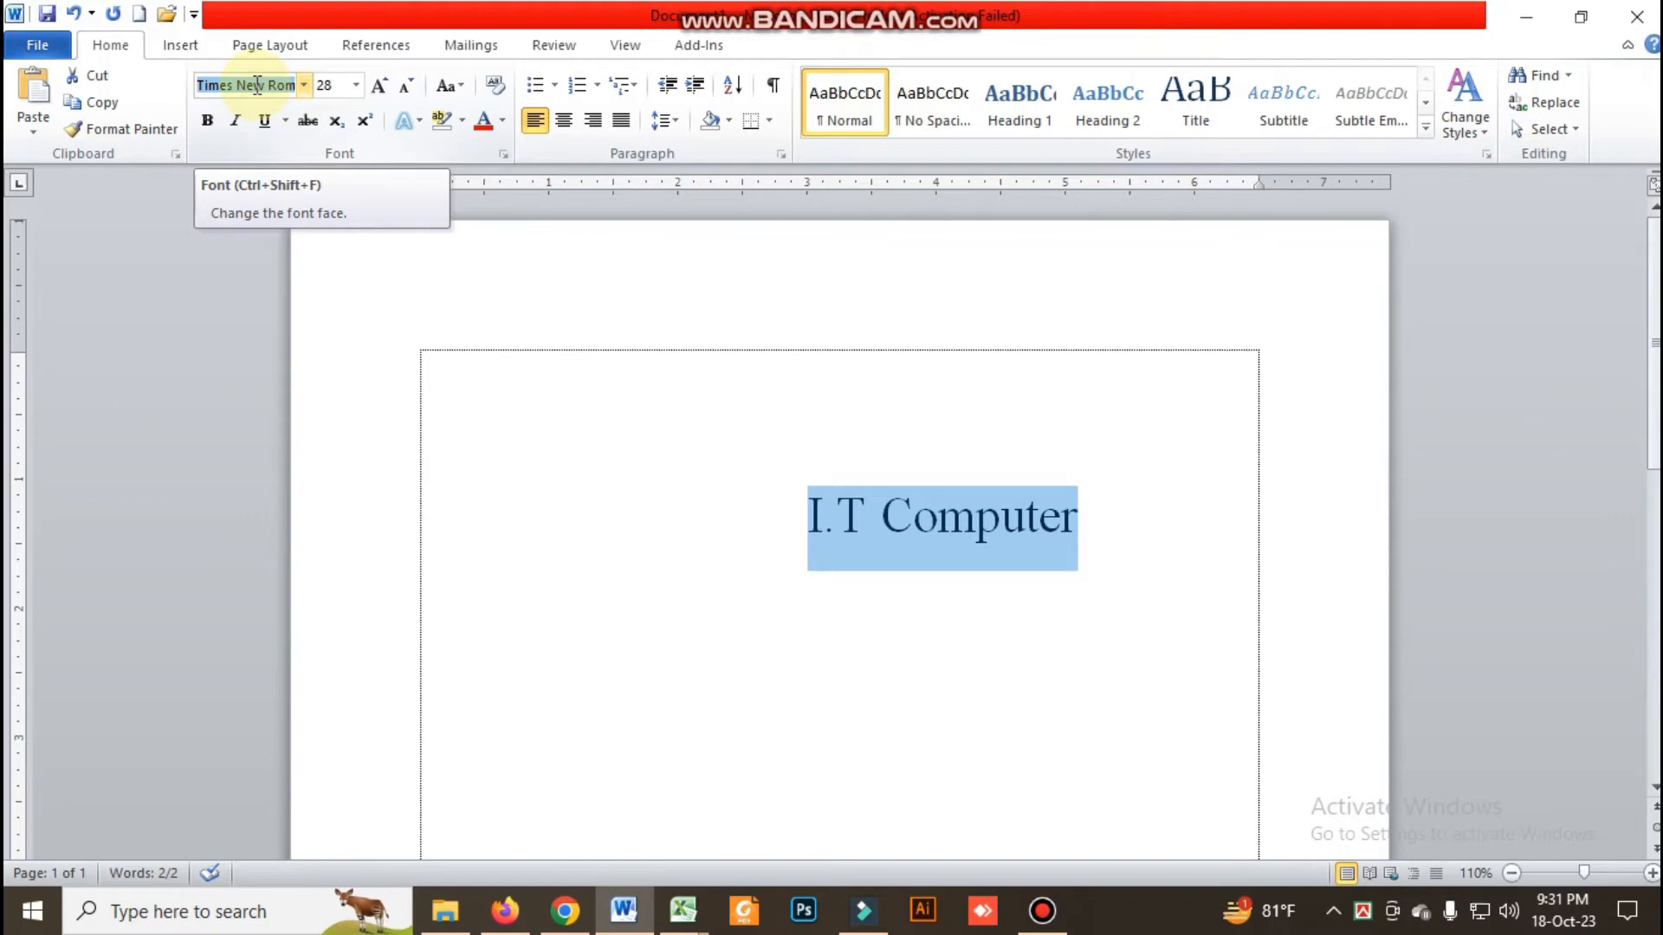
key("alt+Down")
key("Down")
key("Down")
key("Down")
key("Down")
key("Down")
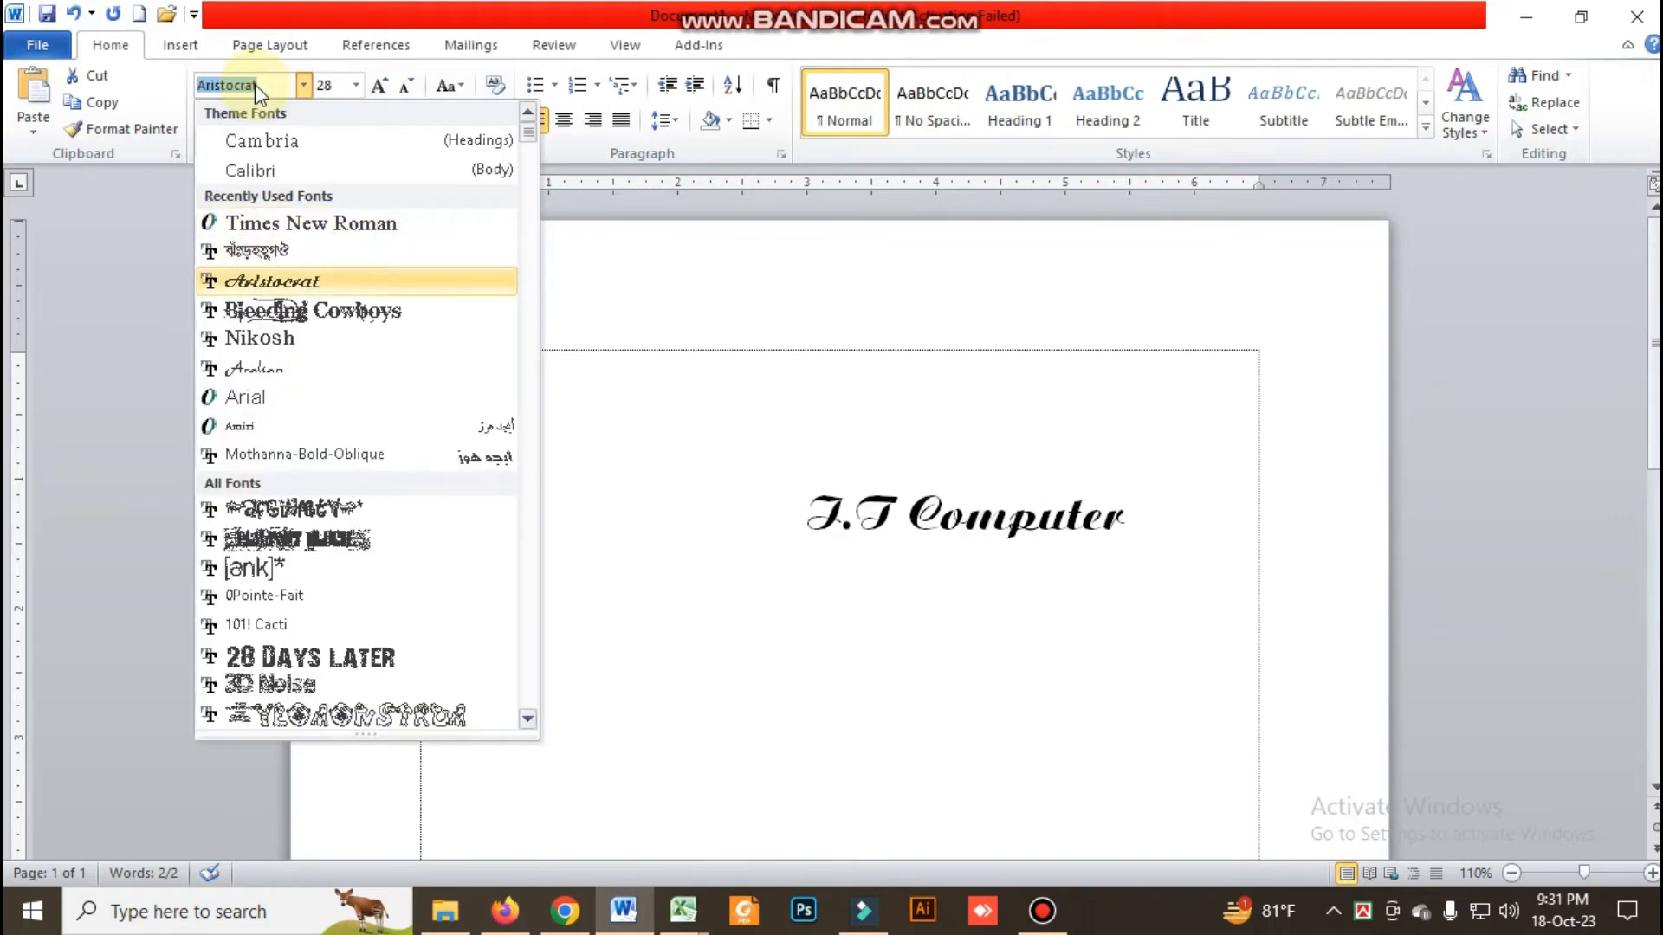
key("Down")
key("Down")
key("Down")
key("Down")
key("Down")
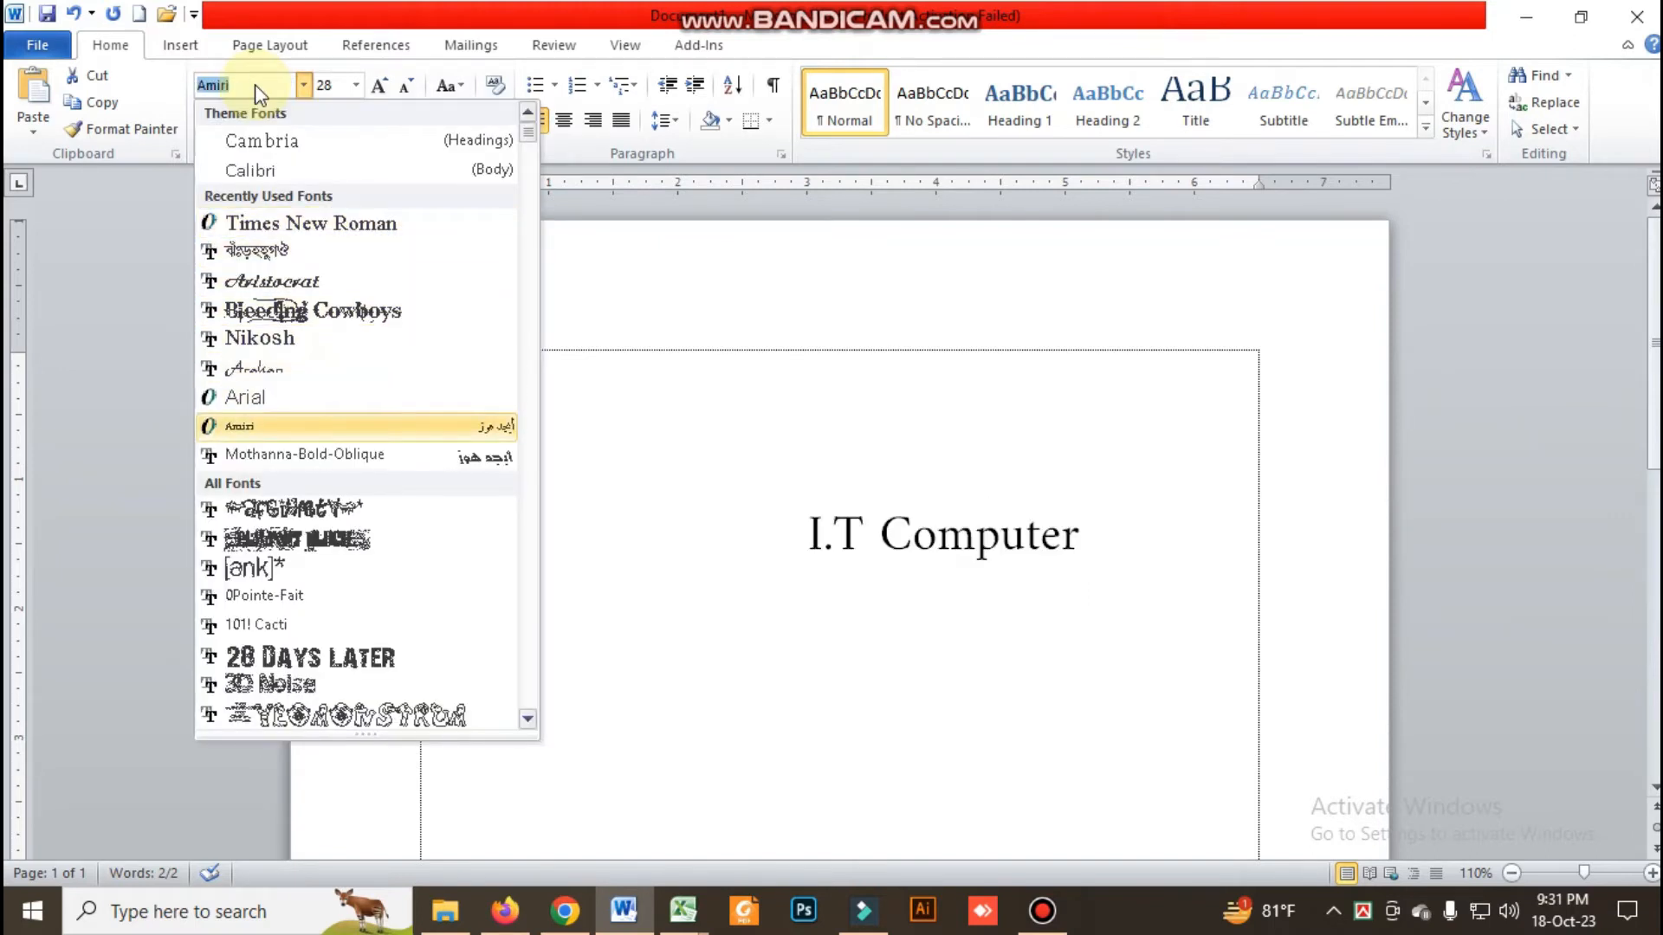
key("Down")
key("Down")
key("Down")
key("Down")
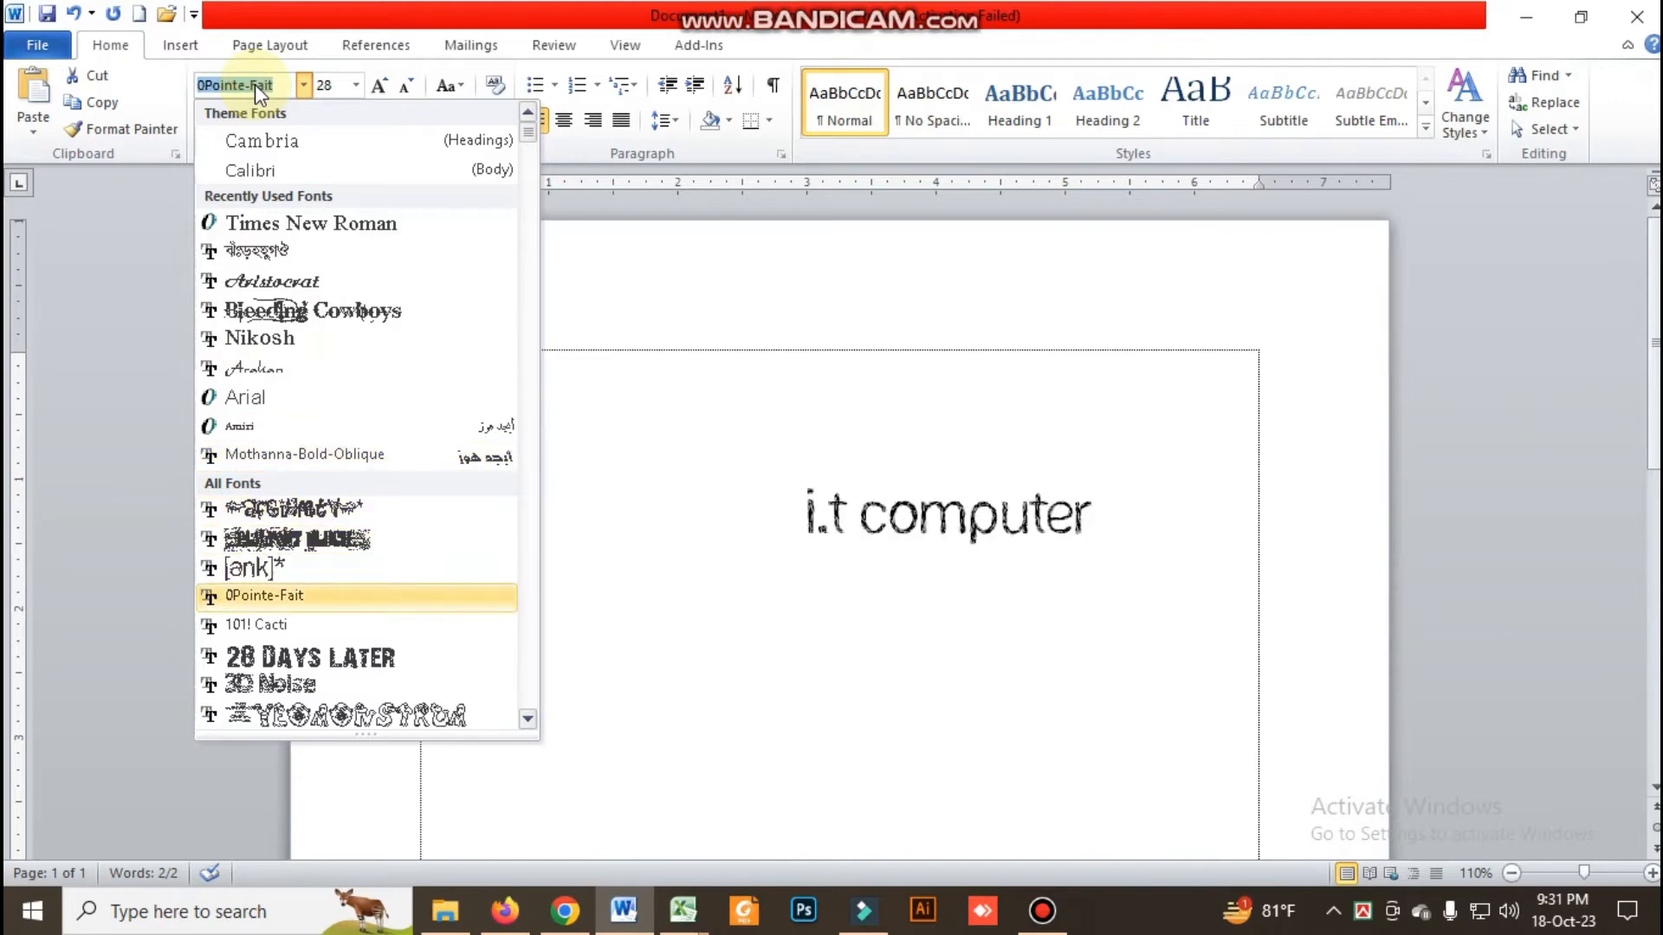
key("Down")
key("Down")
key("Down")
key("Down")
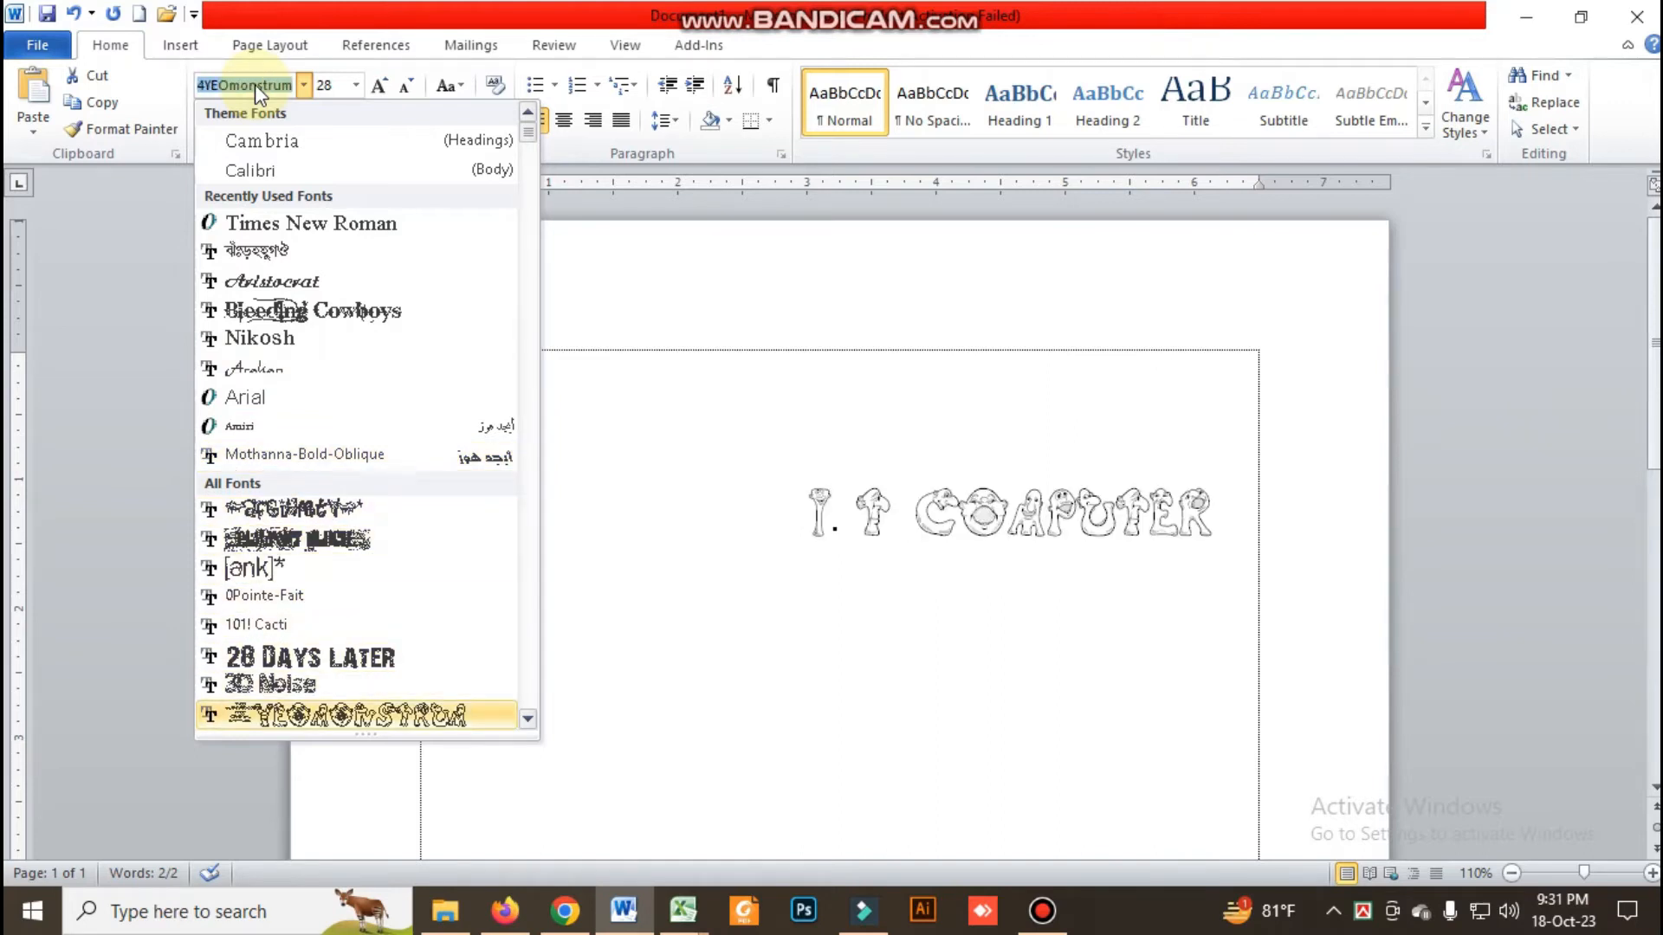
key("Down")
key("Down")
key("Down")
key("Down")
key("Down")
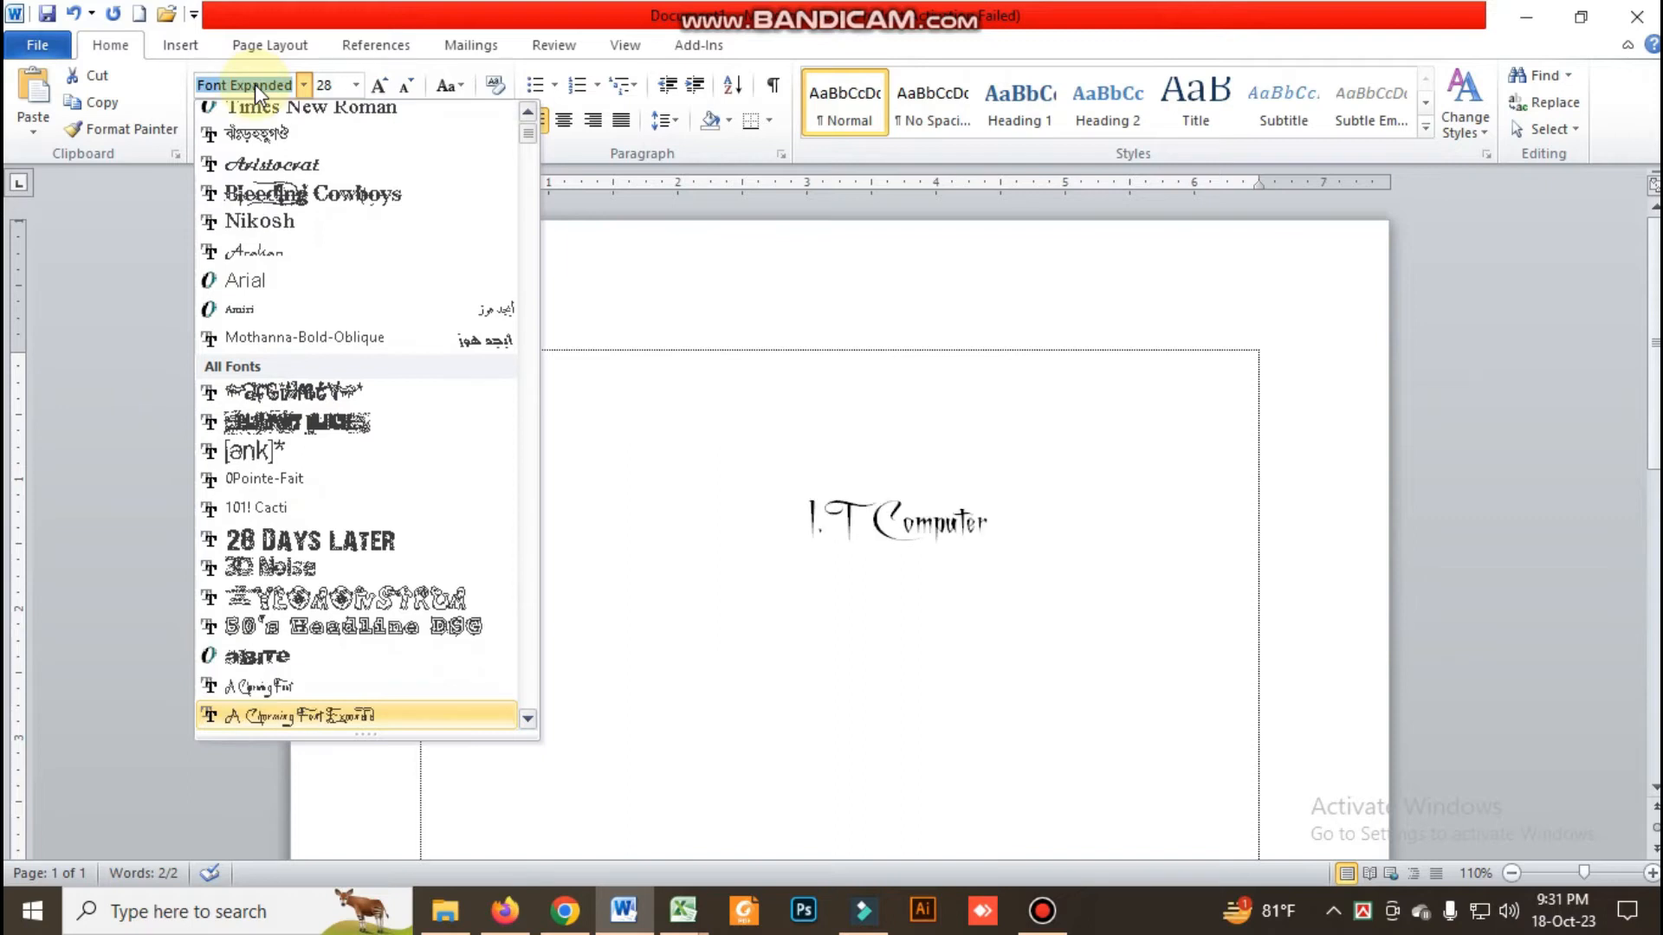
key("Down")
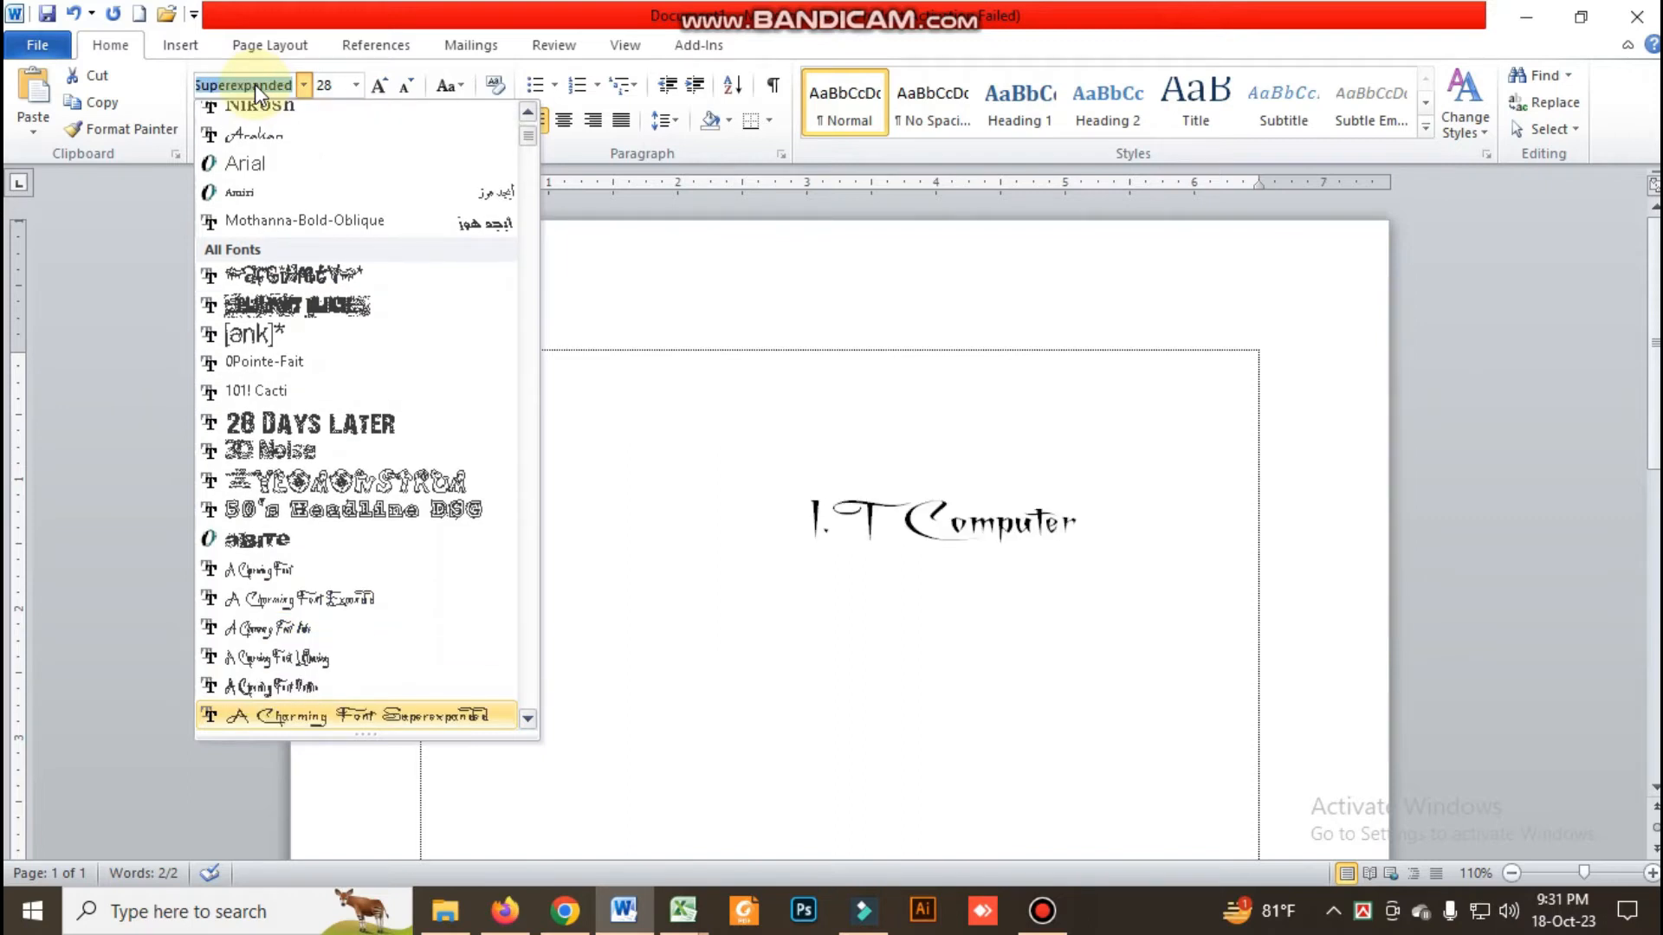
key("Return")
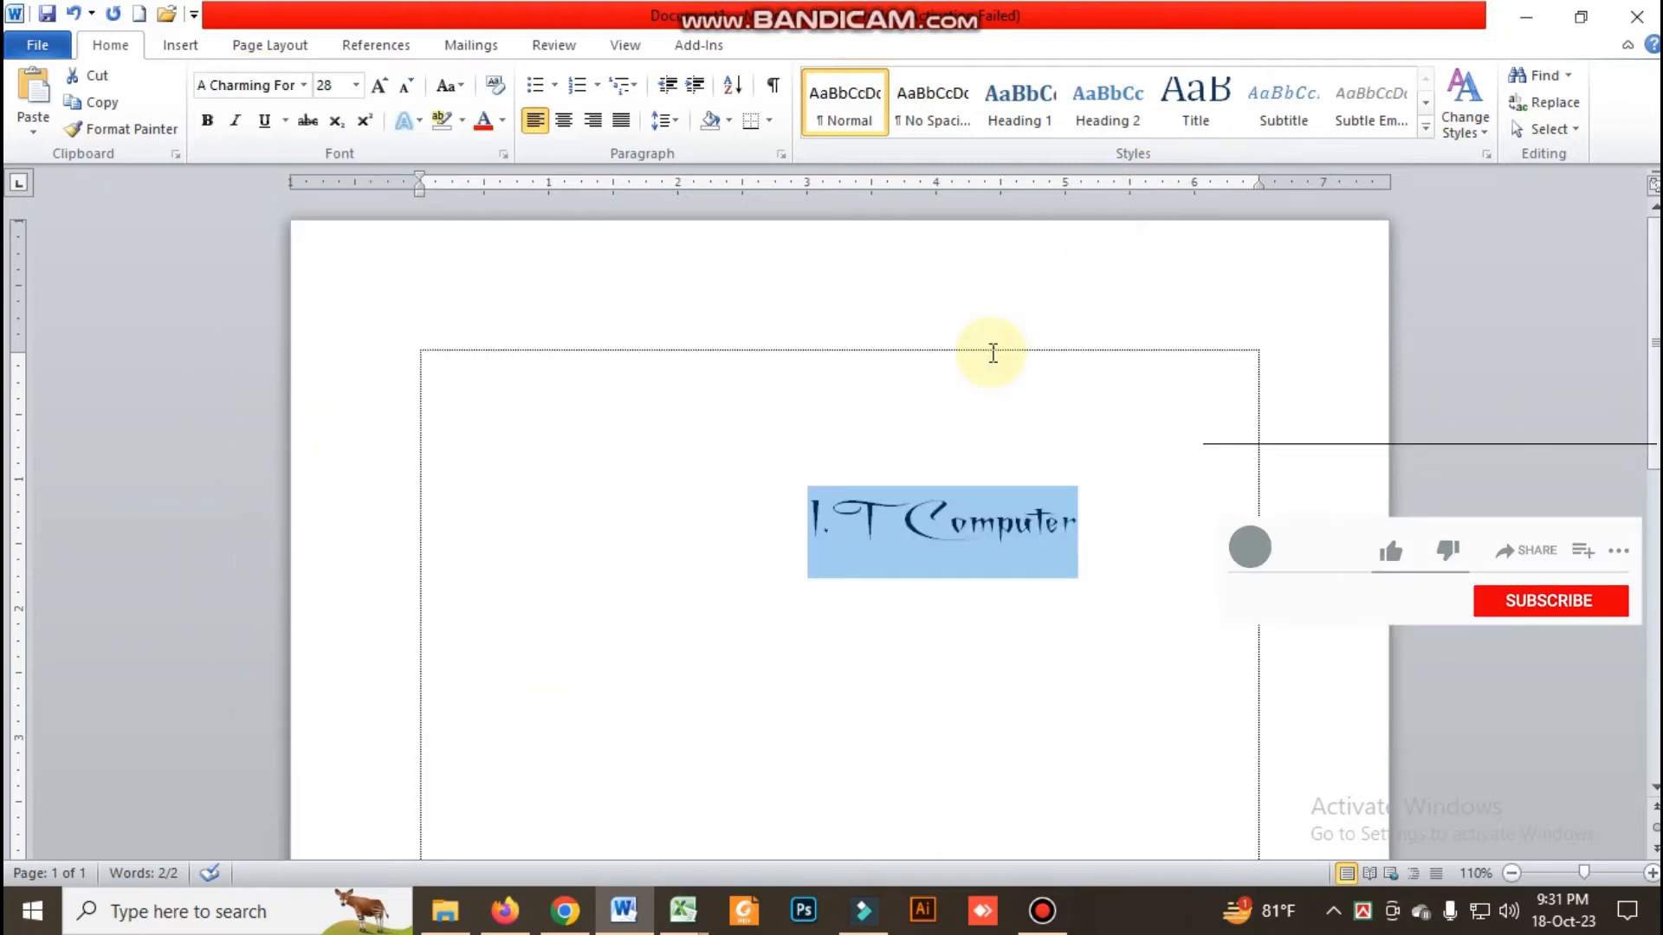
Change the font of the selected text "I.T Computer" to Bleeding Cowboys
left_click(302, 86)
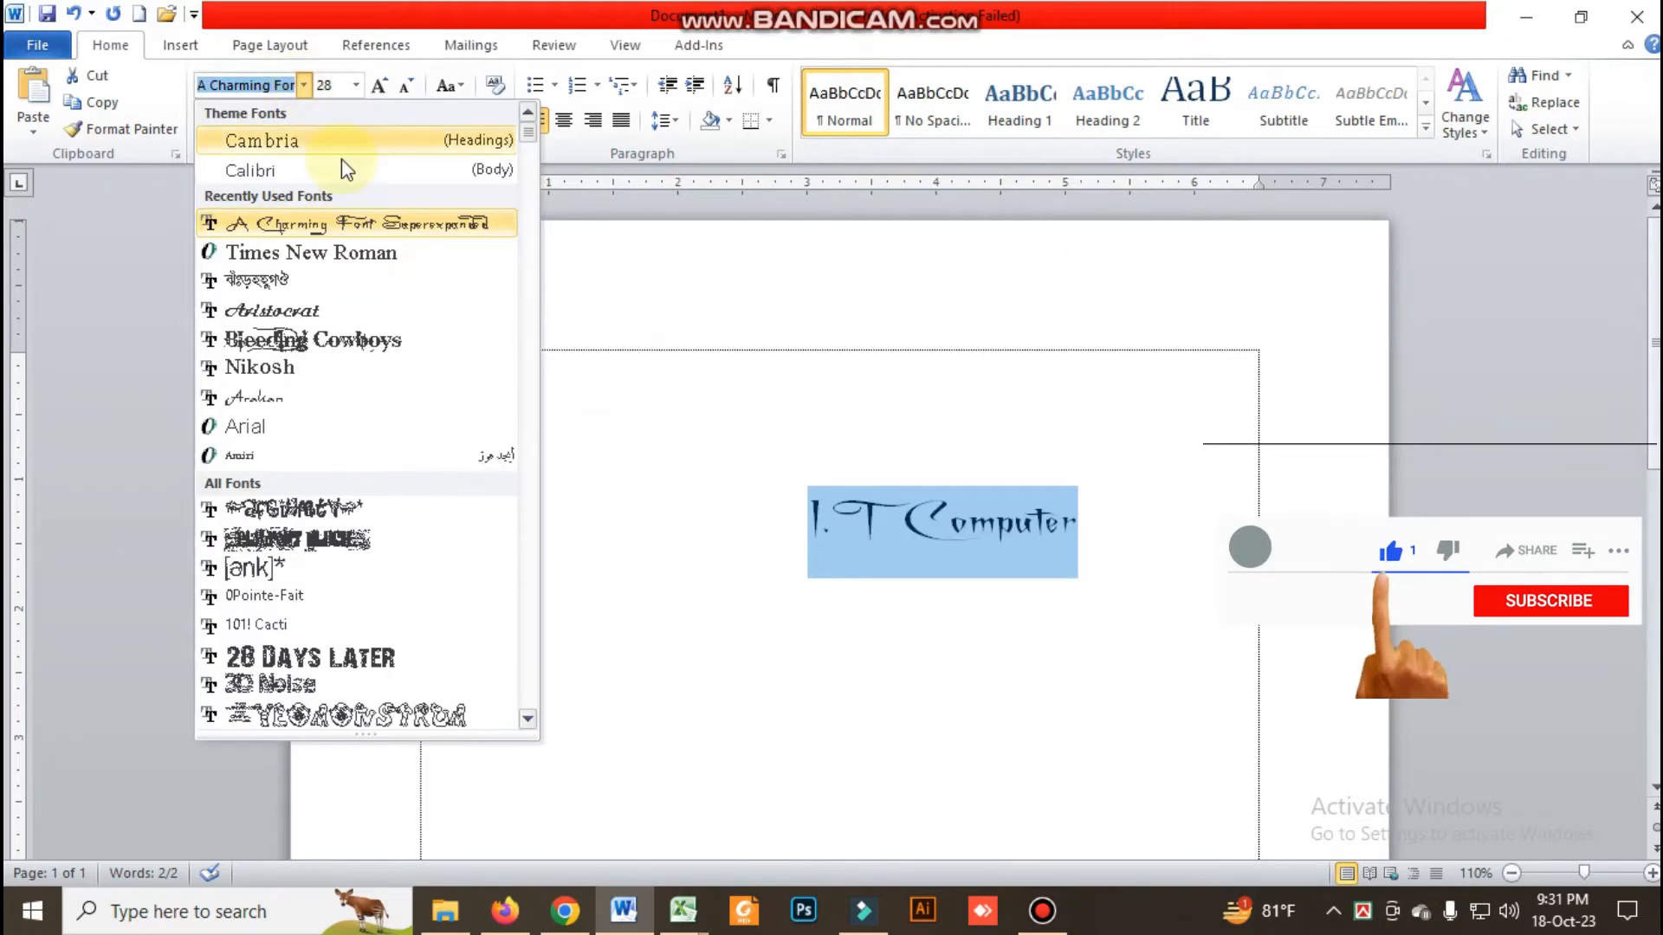
left_click(329, 342)
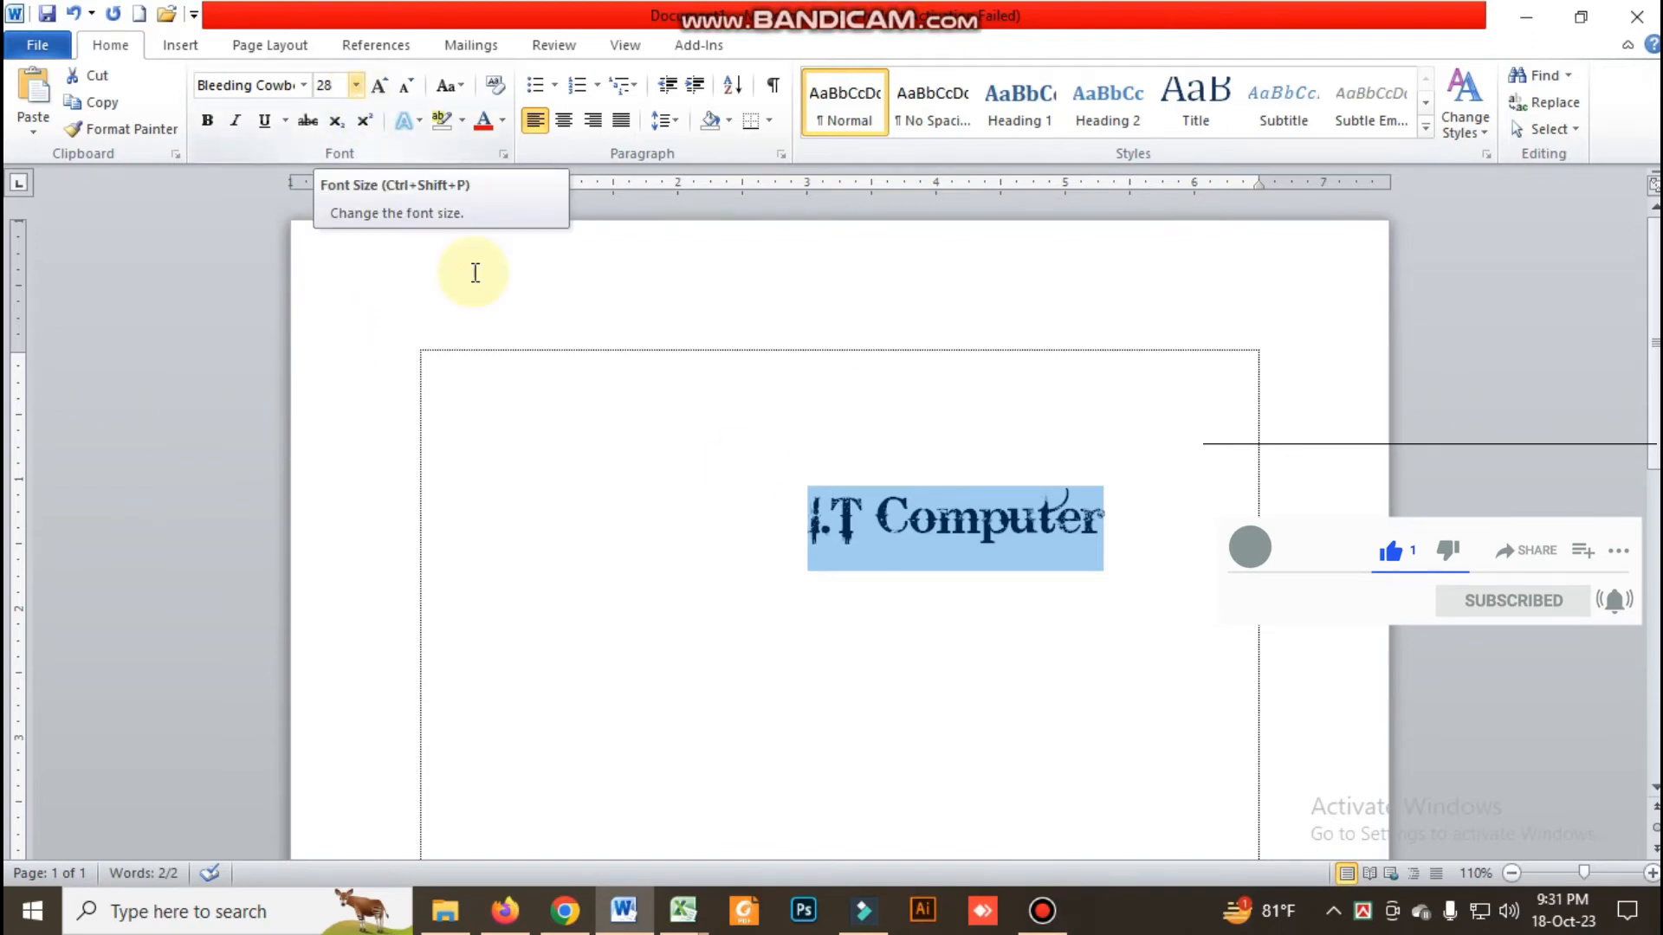
Make the whole text "I.T Computer" bold and deselect it
left_click(936, 543)
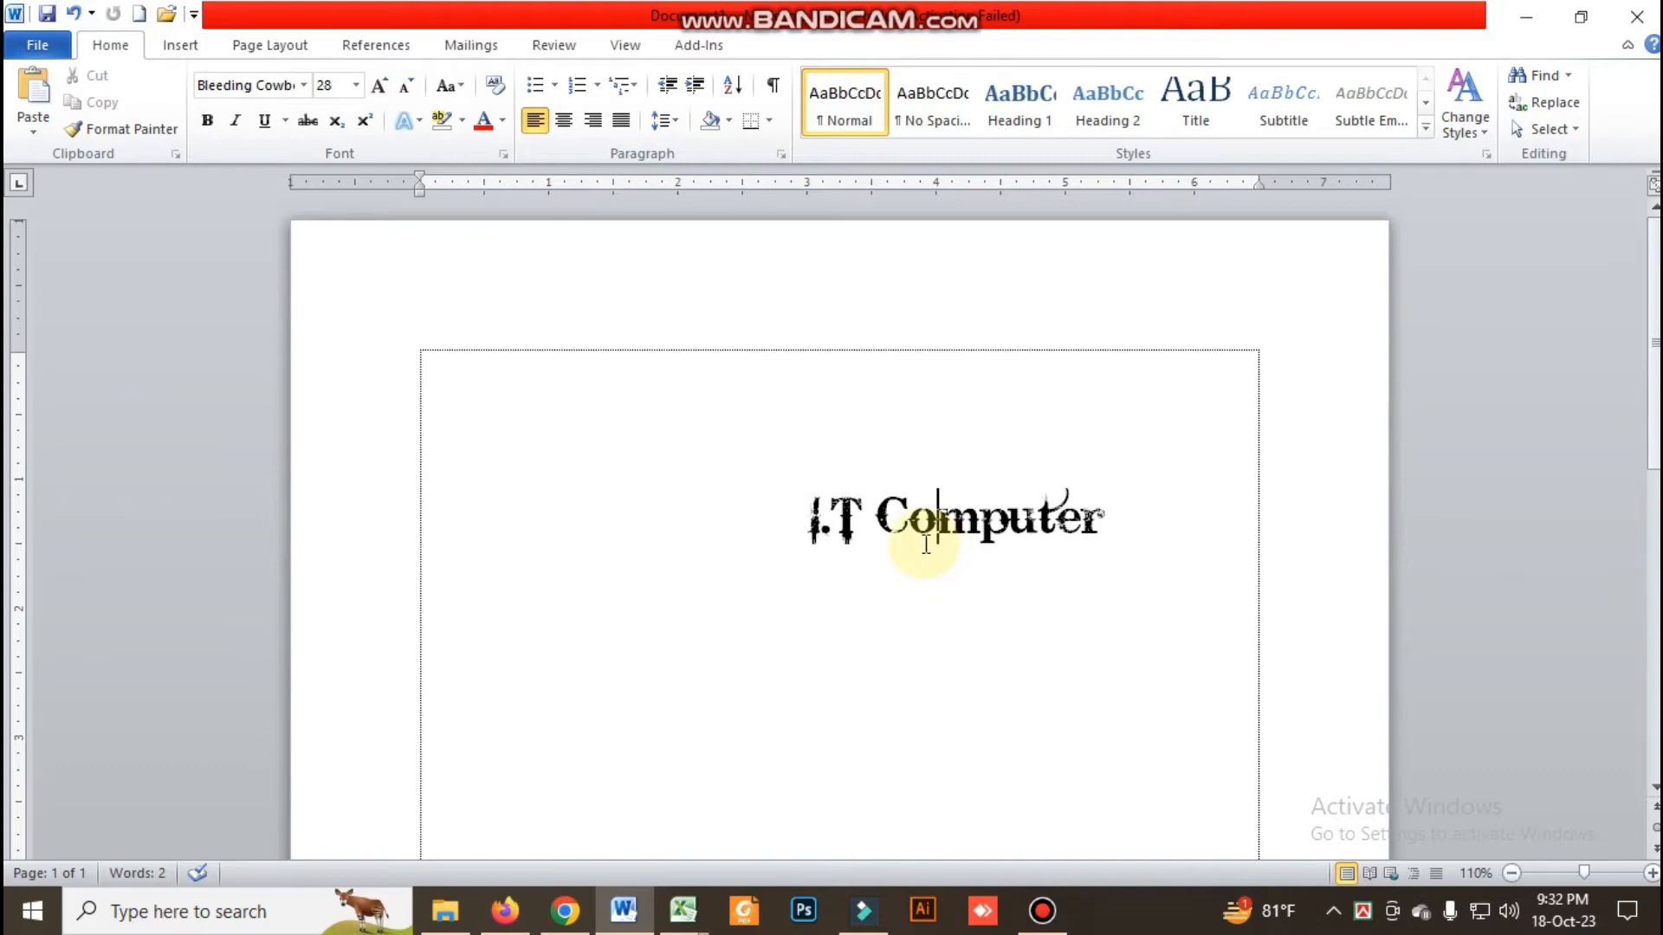
left_click(207, 121)
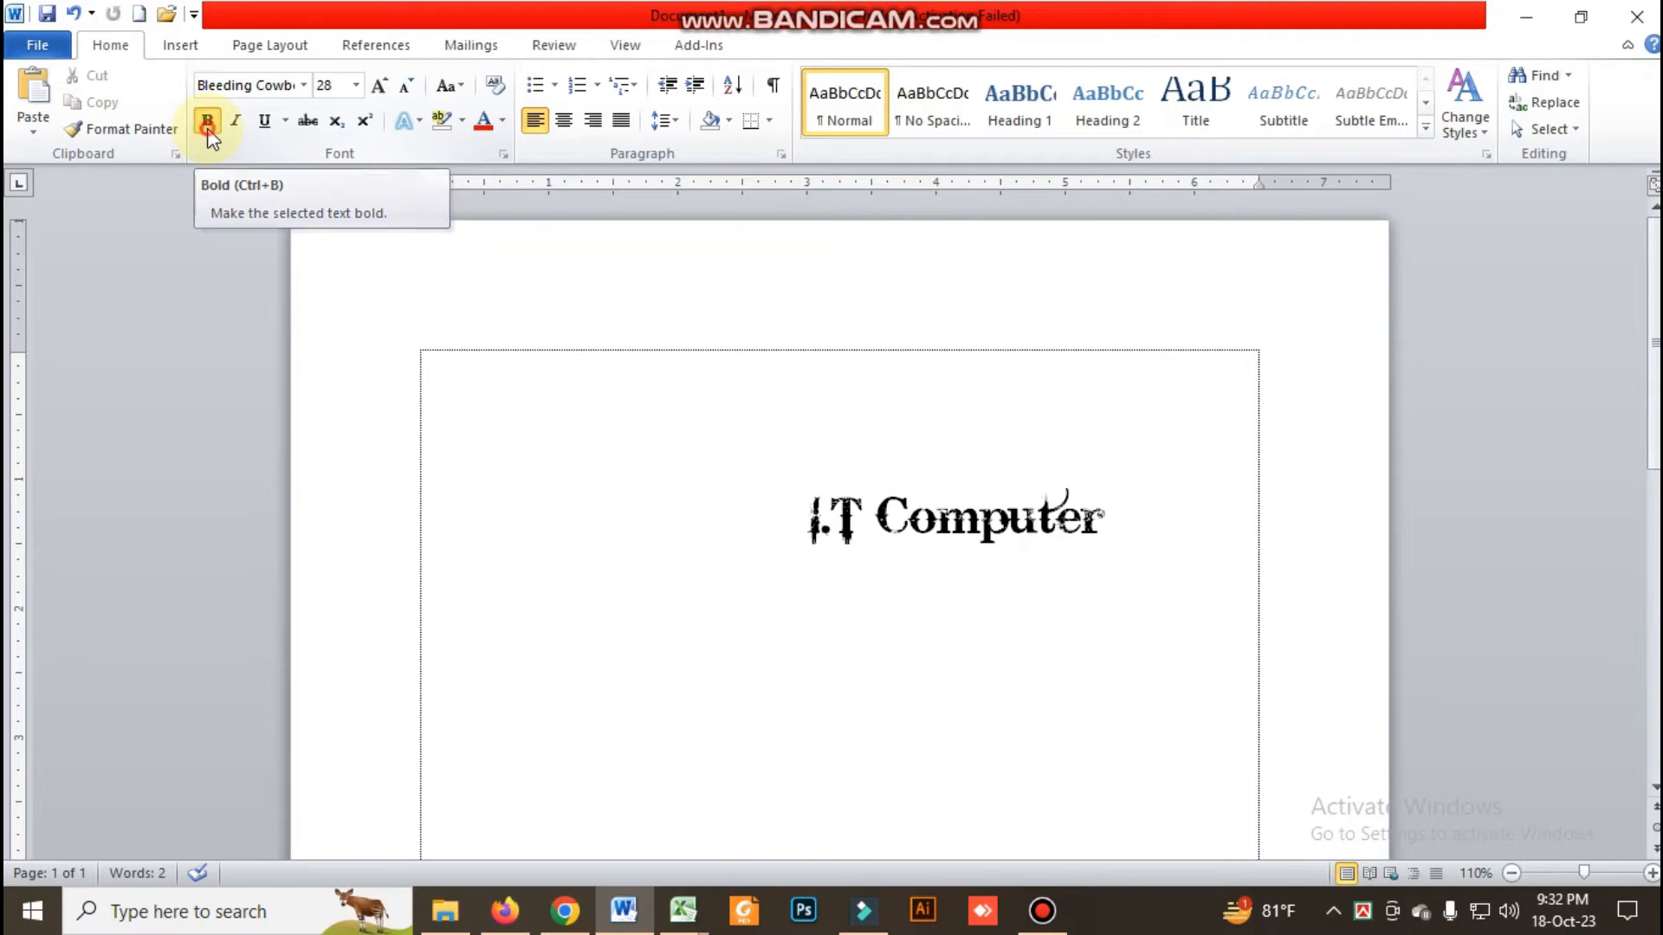
left_click_drag(795, 509, 1108, 520)
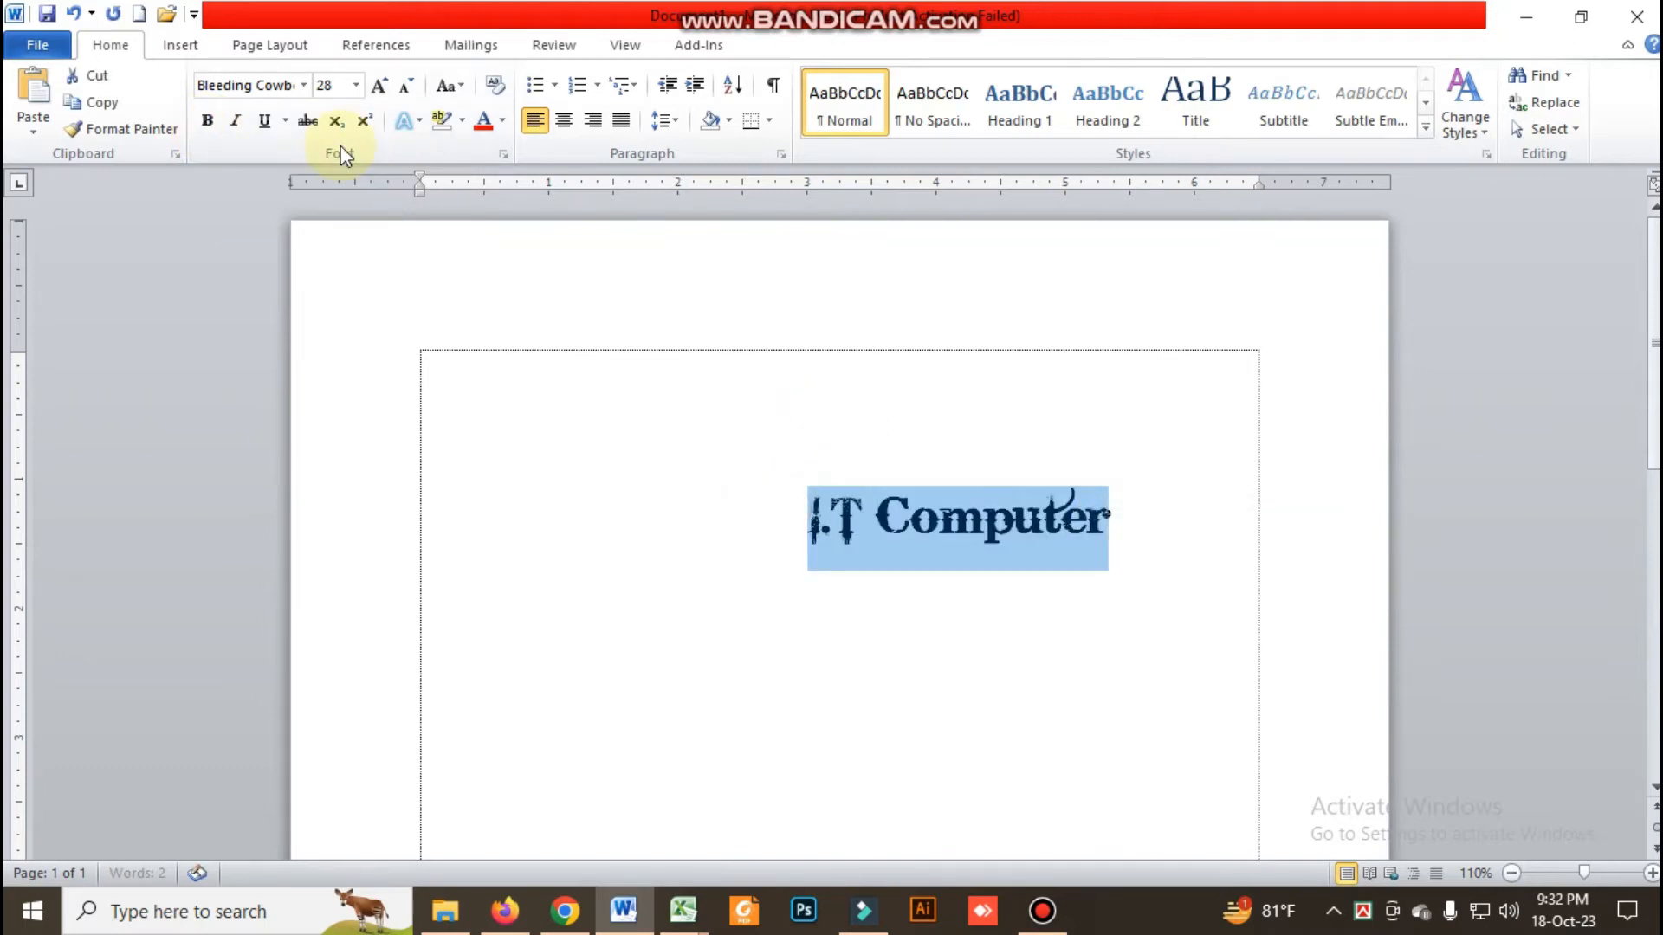
left_click(217, 127)
left_click(656, 496)
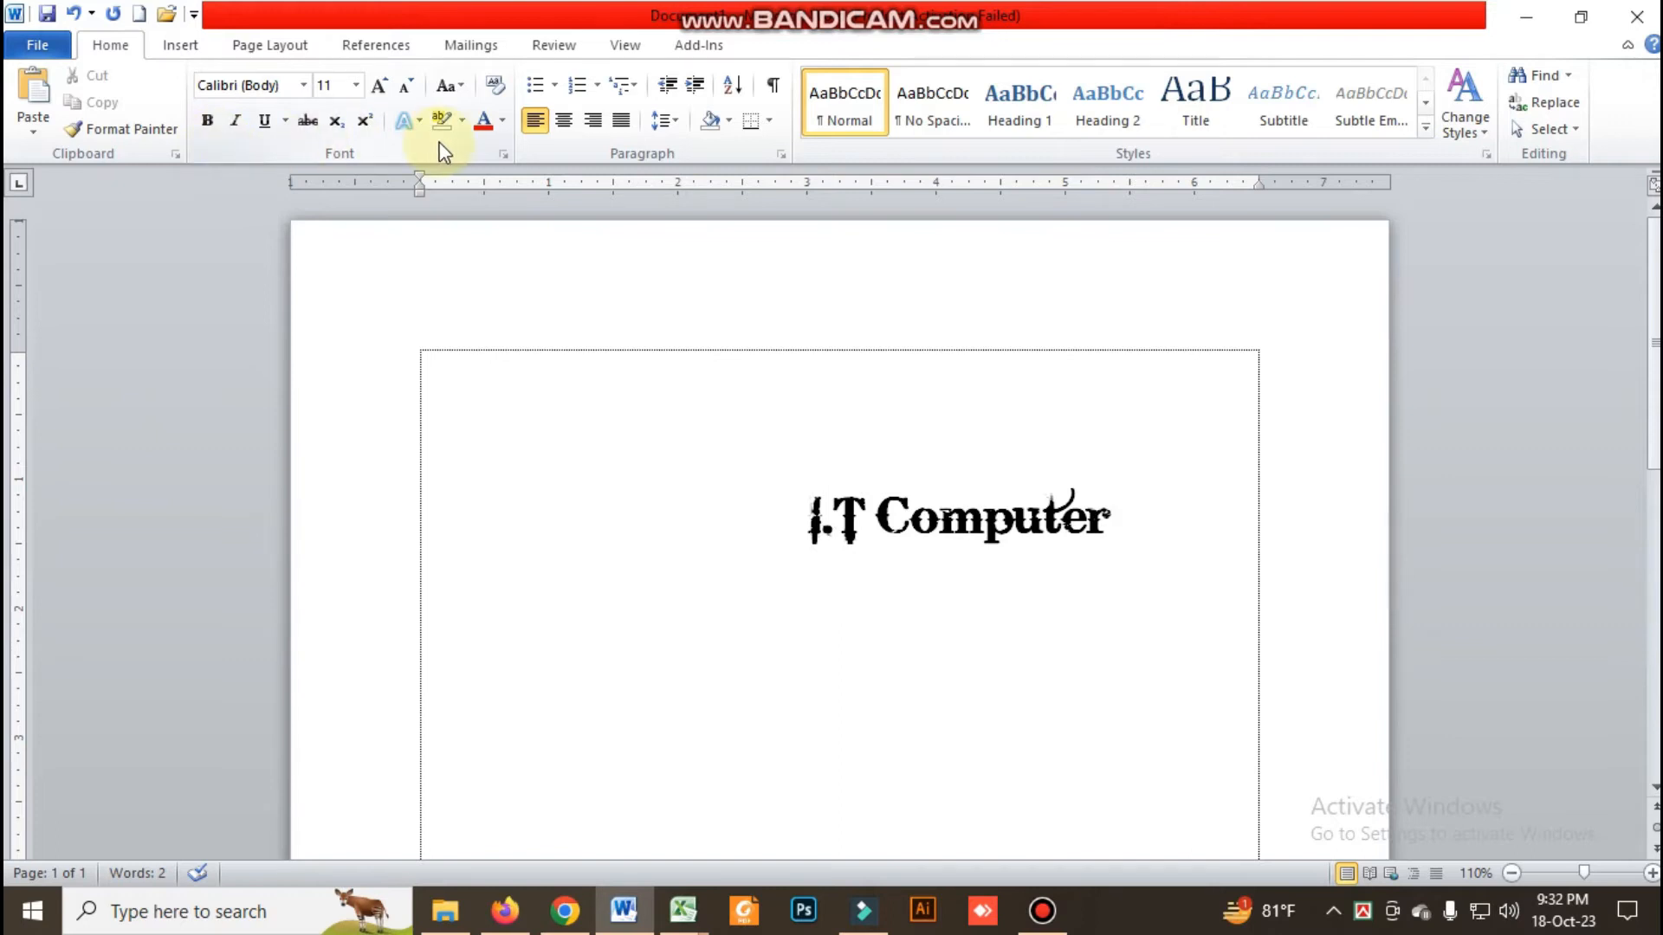
Open the Font dialog to review its font, style and size options, and close it without changing anything
left_click(503, 155)
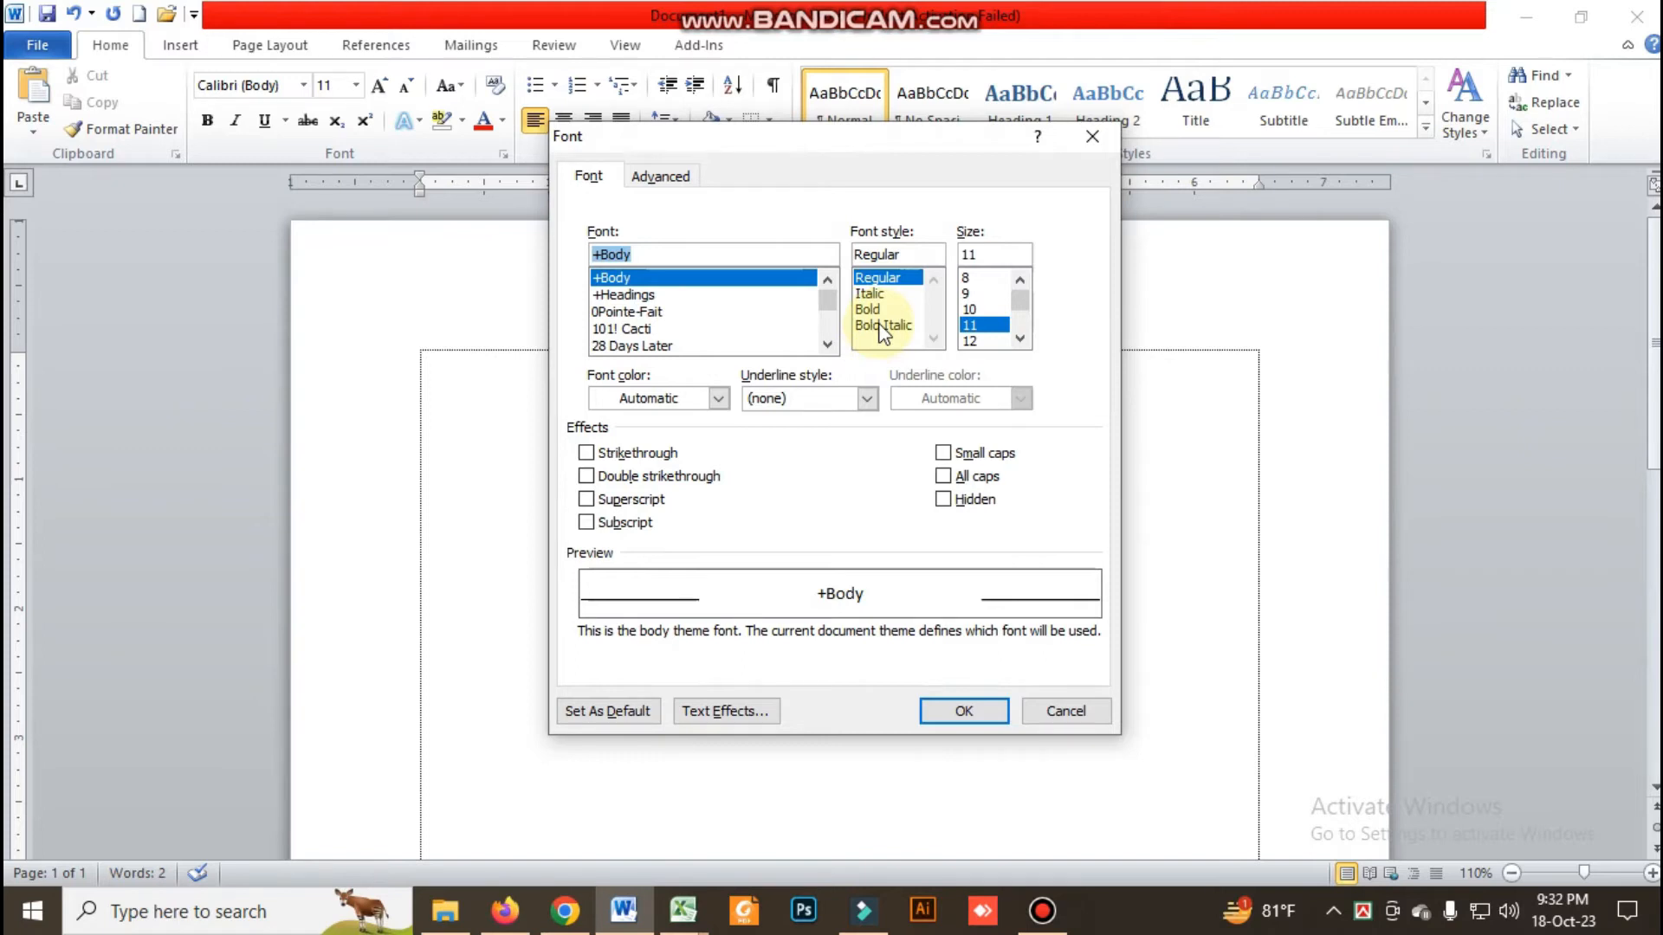
left_click(1092, 136)
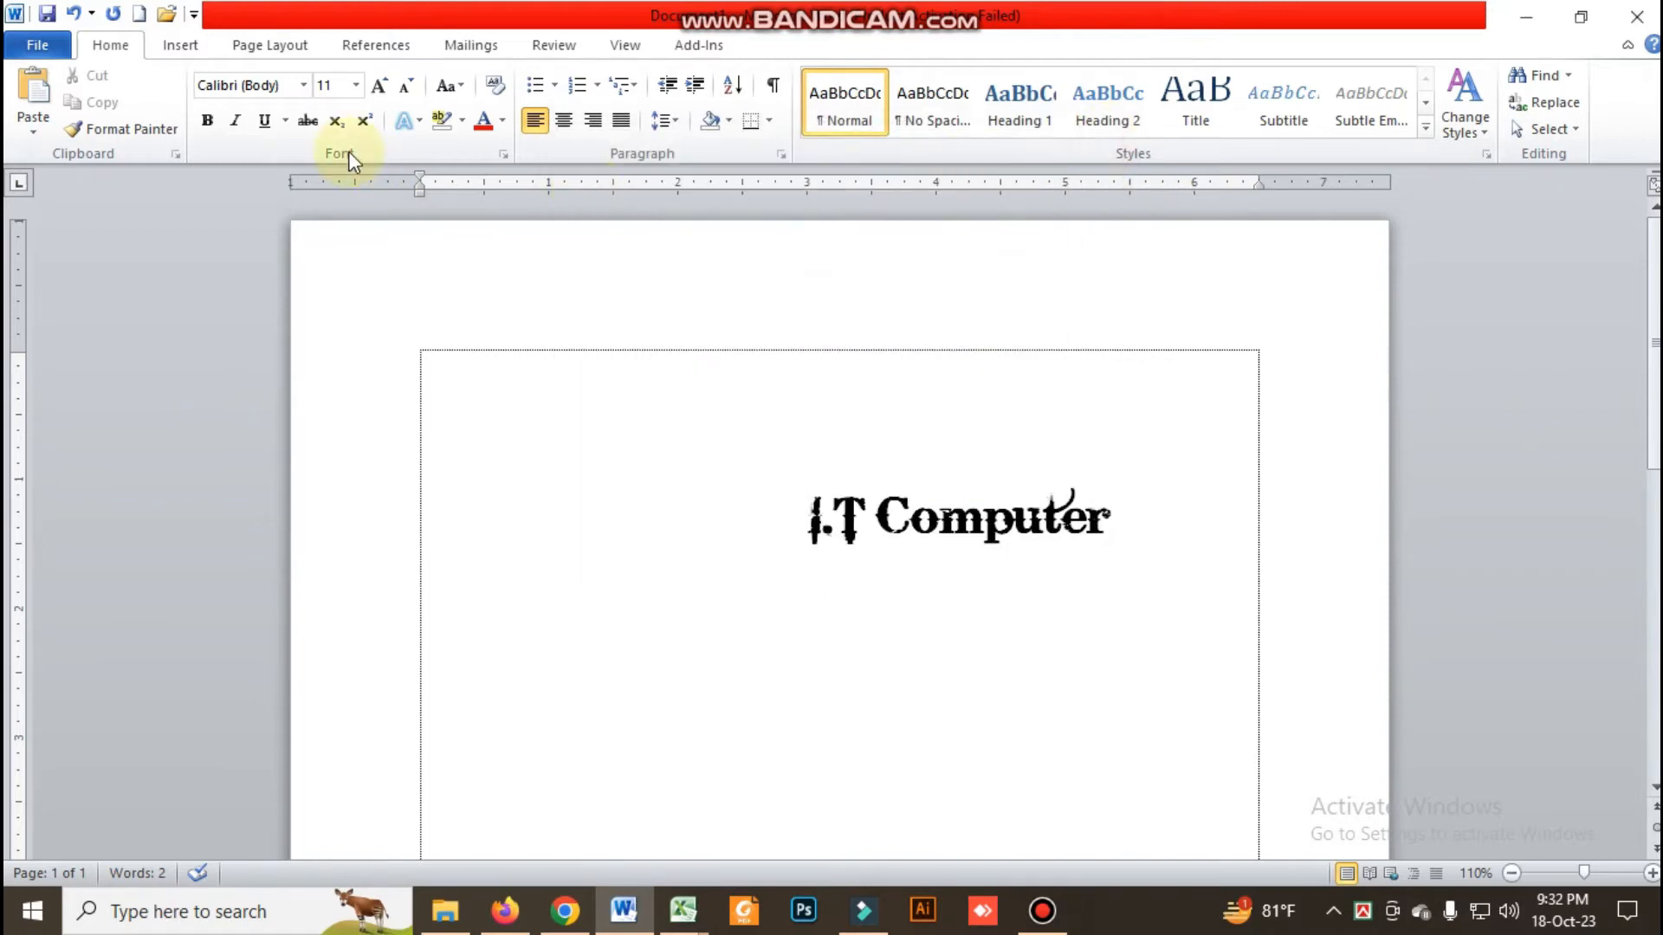
Select the text "I.T Computer" and make it italic
left_click_drag(743, 519, 1118, 518)
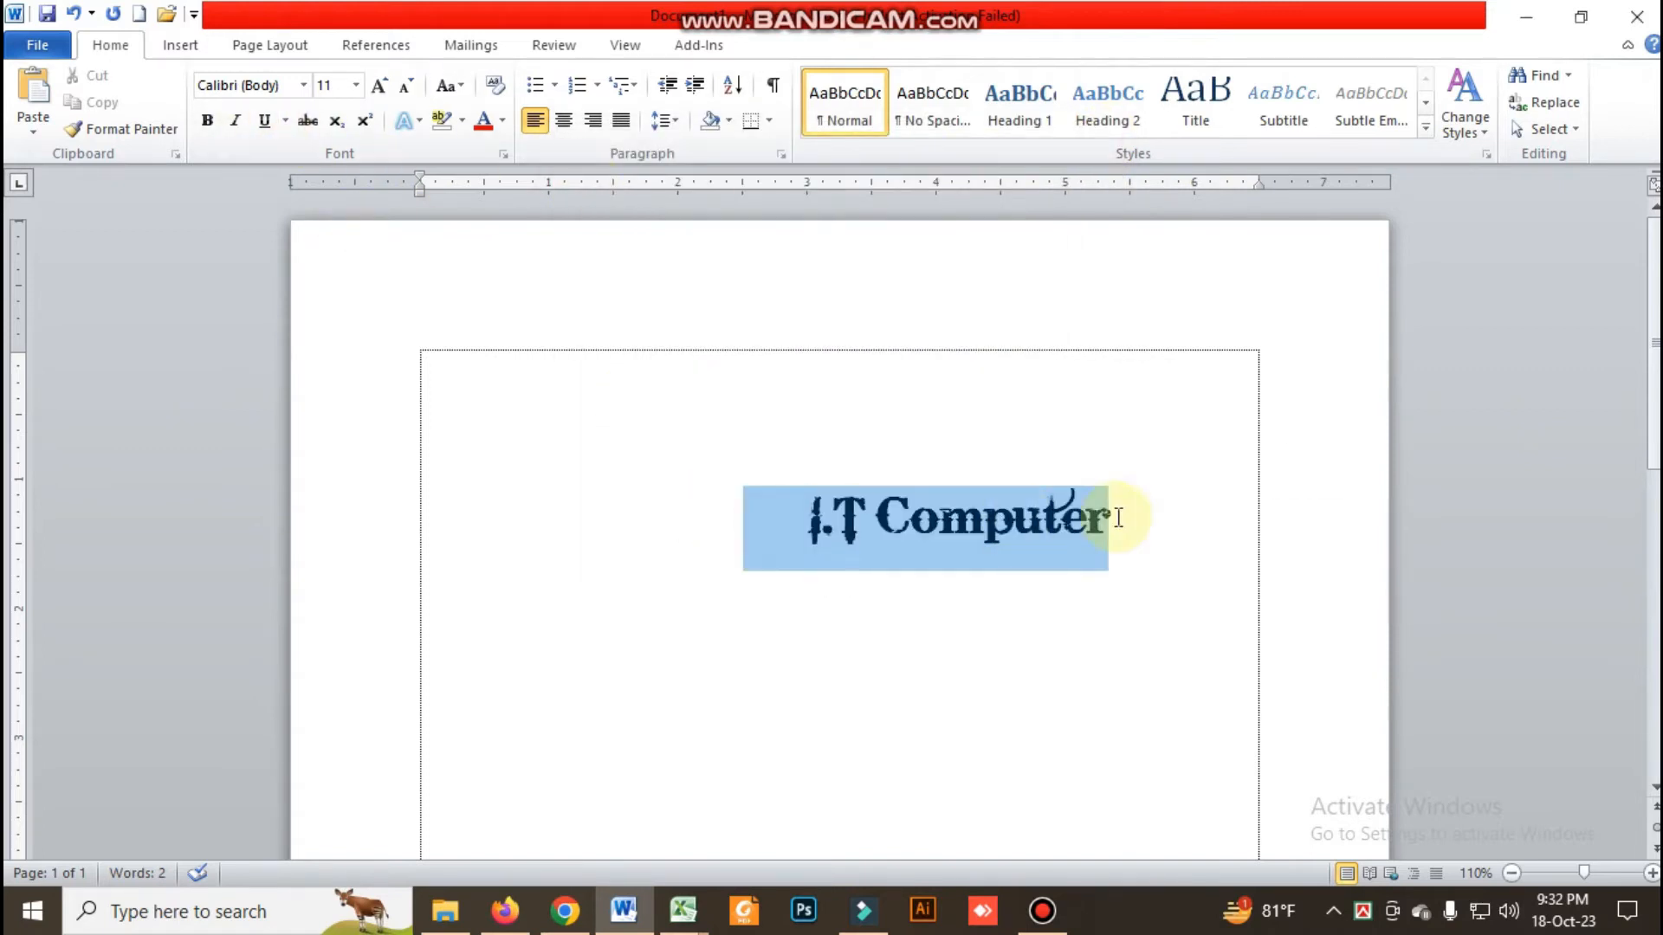
left_click(866, 511)
left_click_drag(809, 520, 1110, 518)
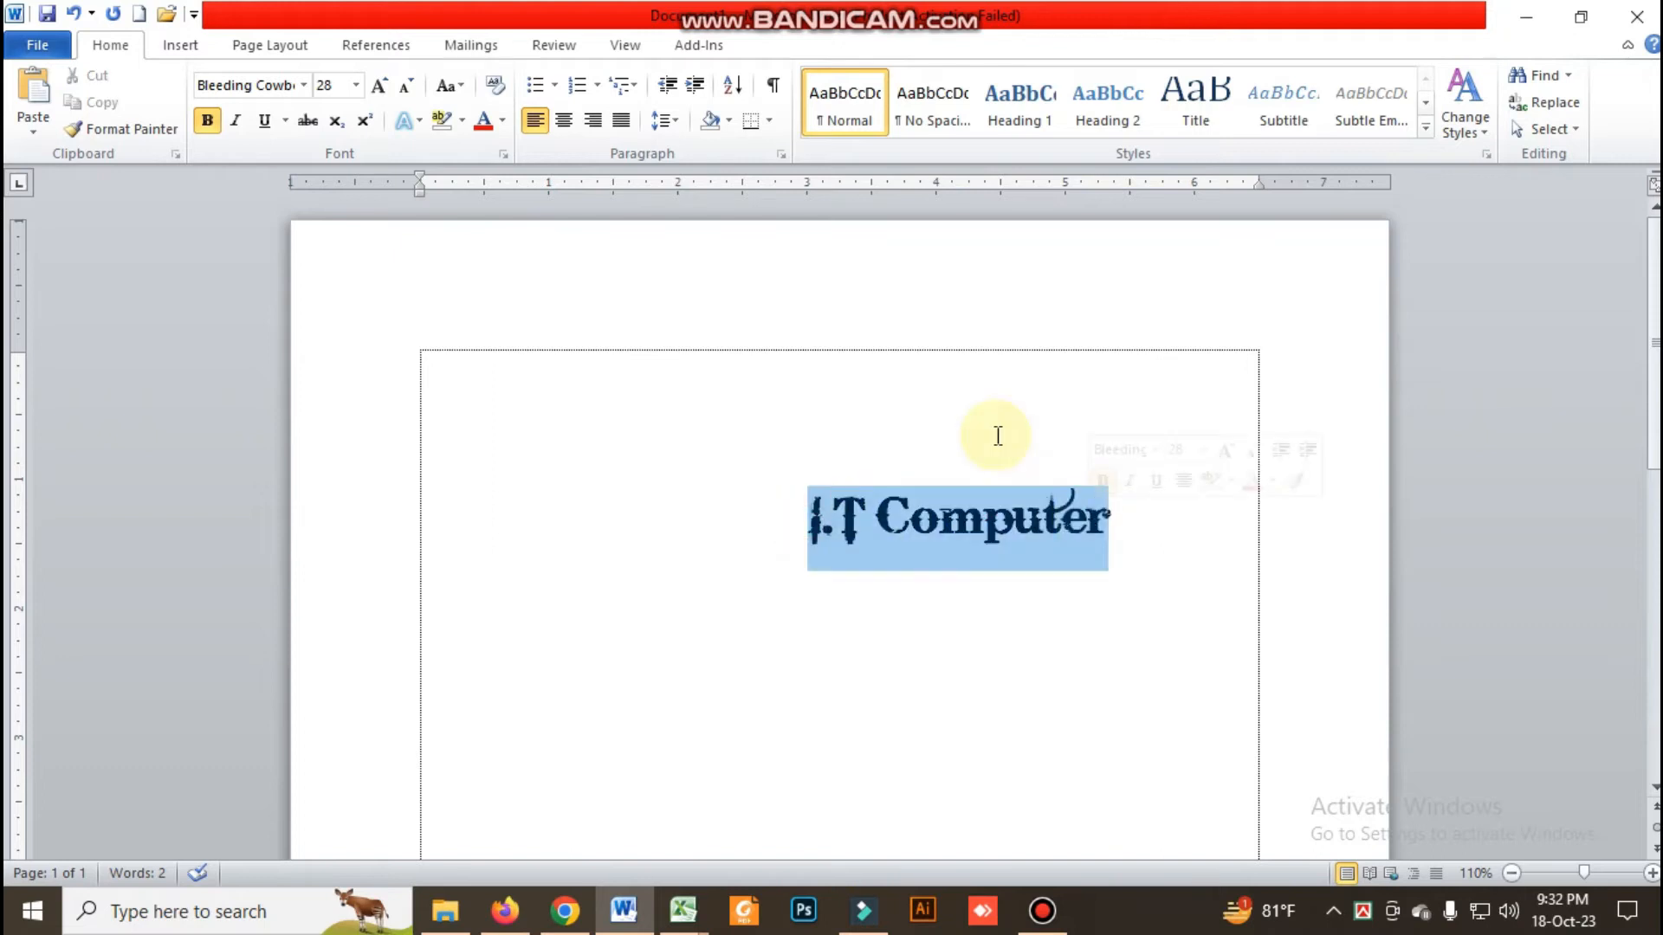
left_click(236, 123)
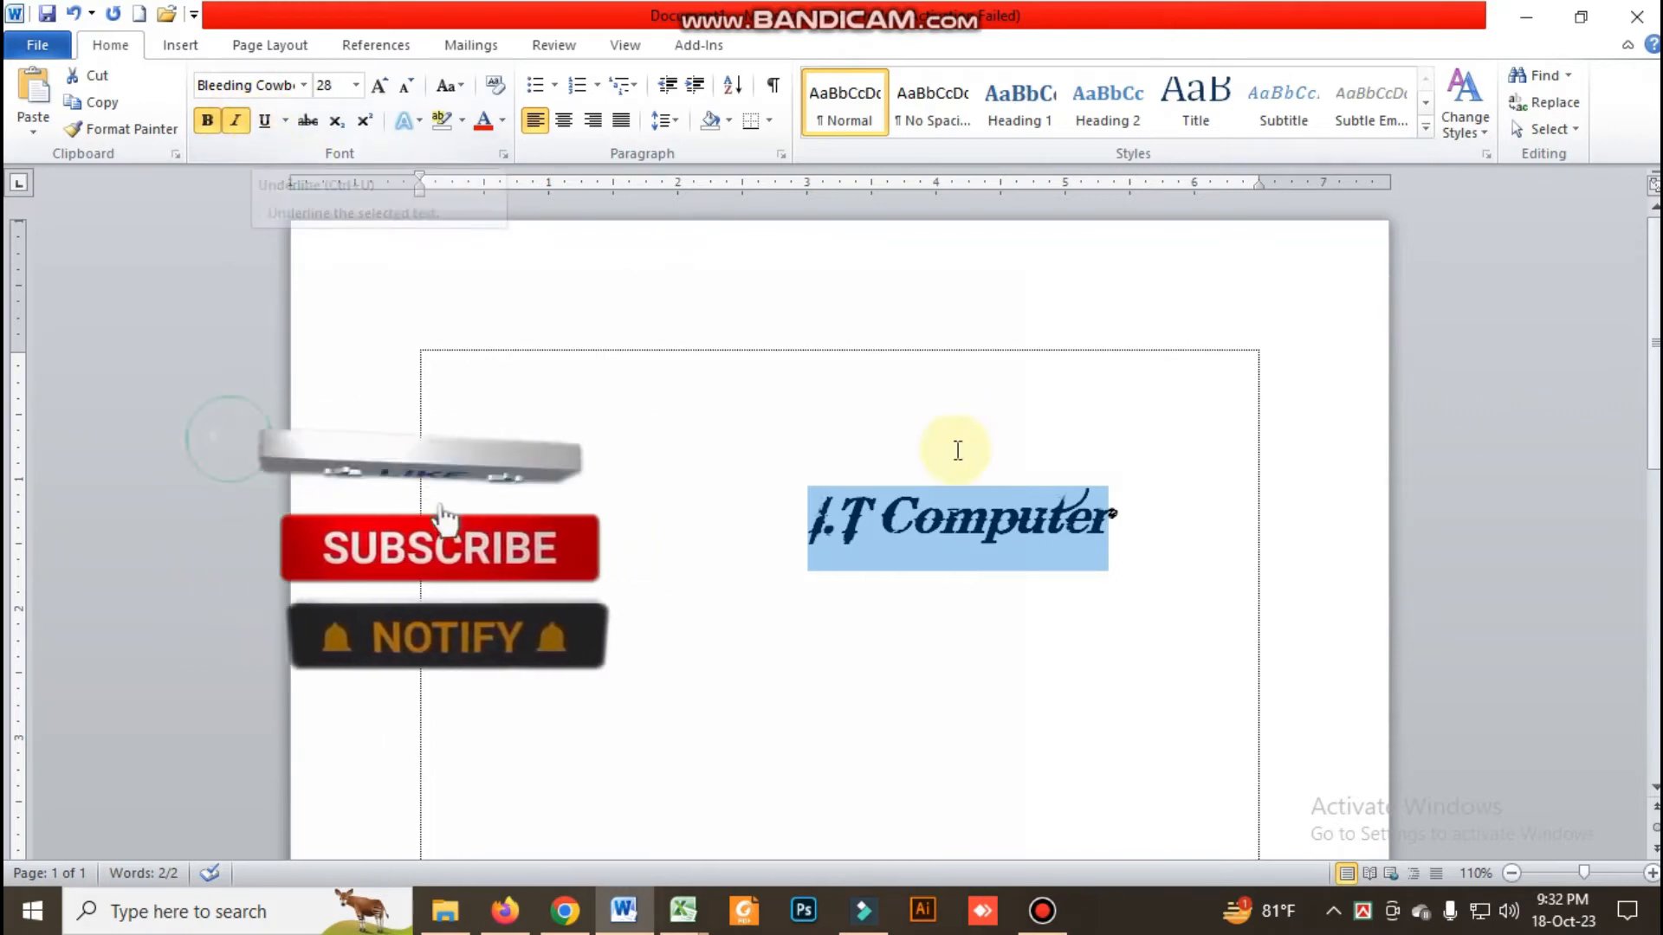
Reselect "I.T Computer" and give it a single underline, toggling the underline off and on again
left_click(796, 523)
left_click_drag(797, 523, 1074, 523)
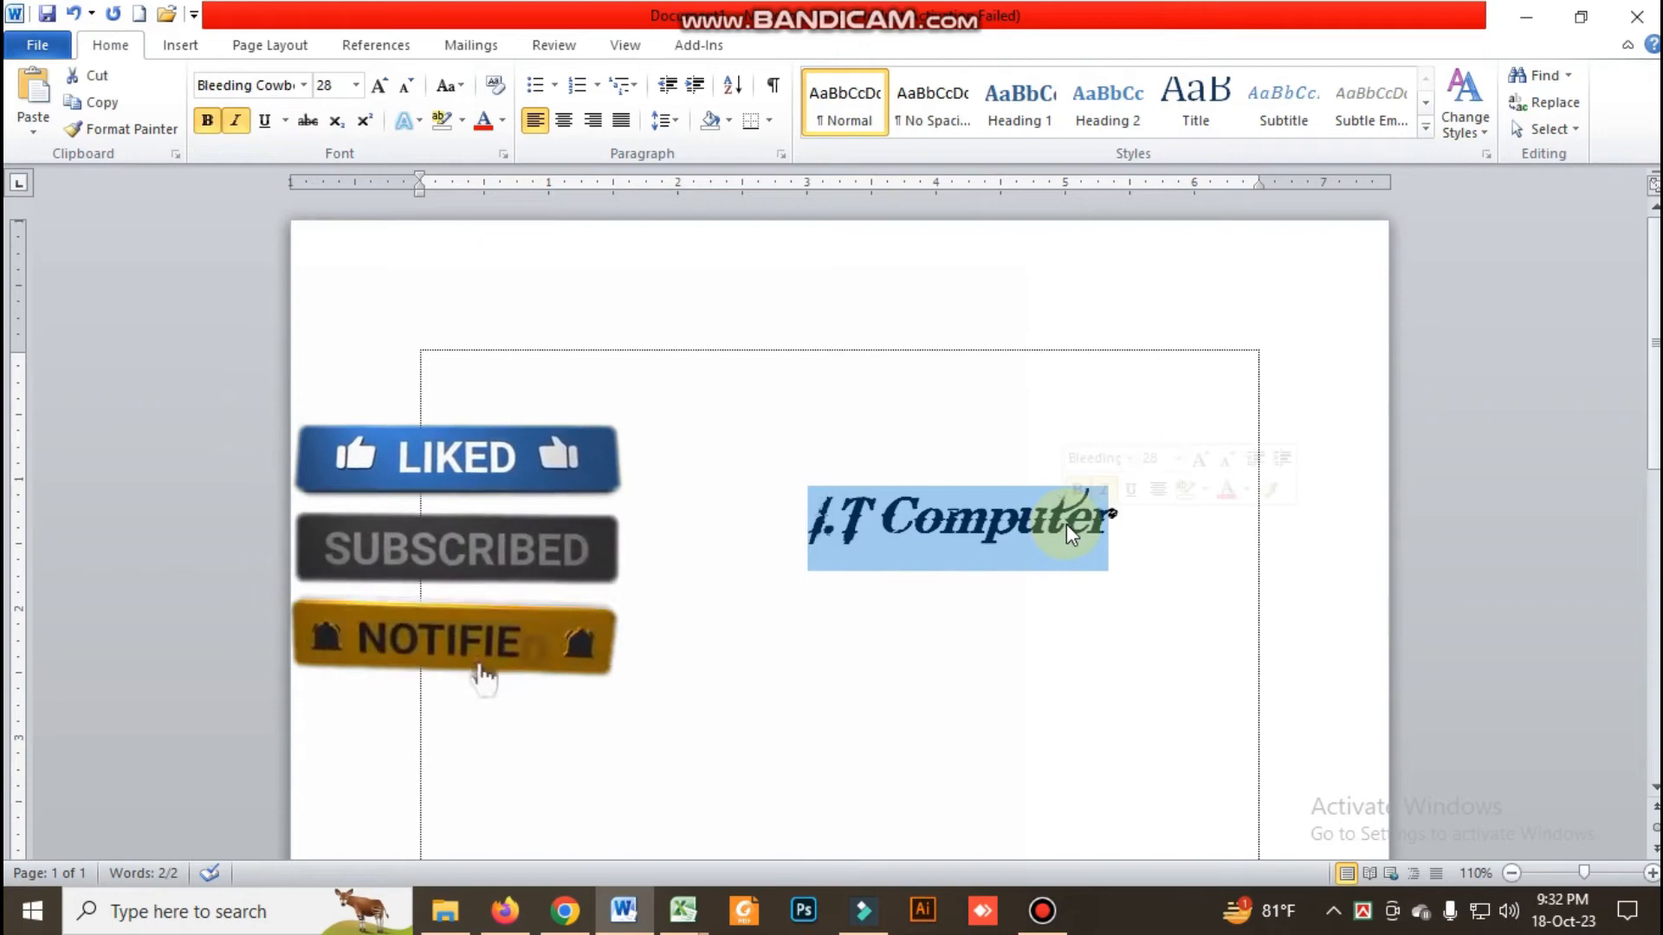
left_click(1024, 539)
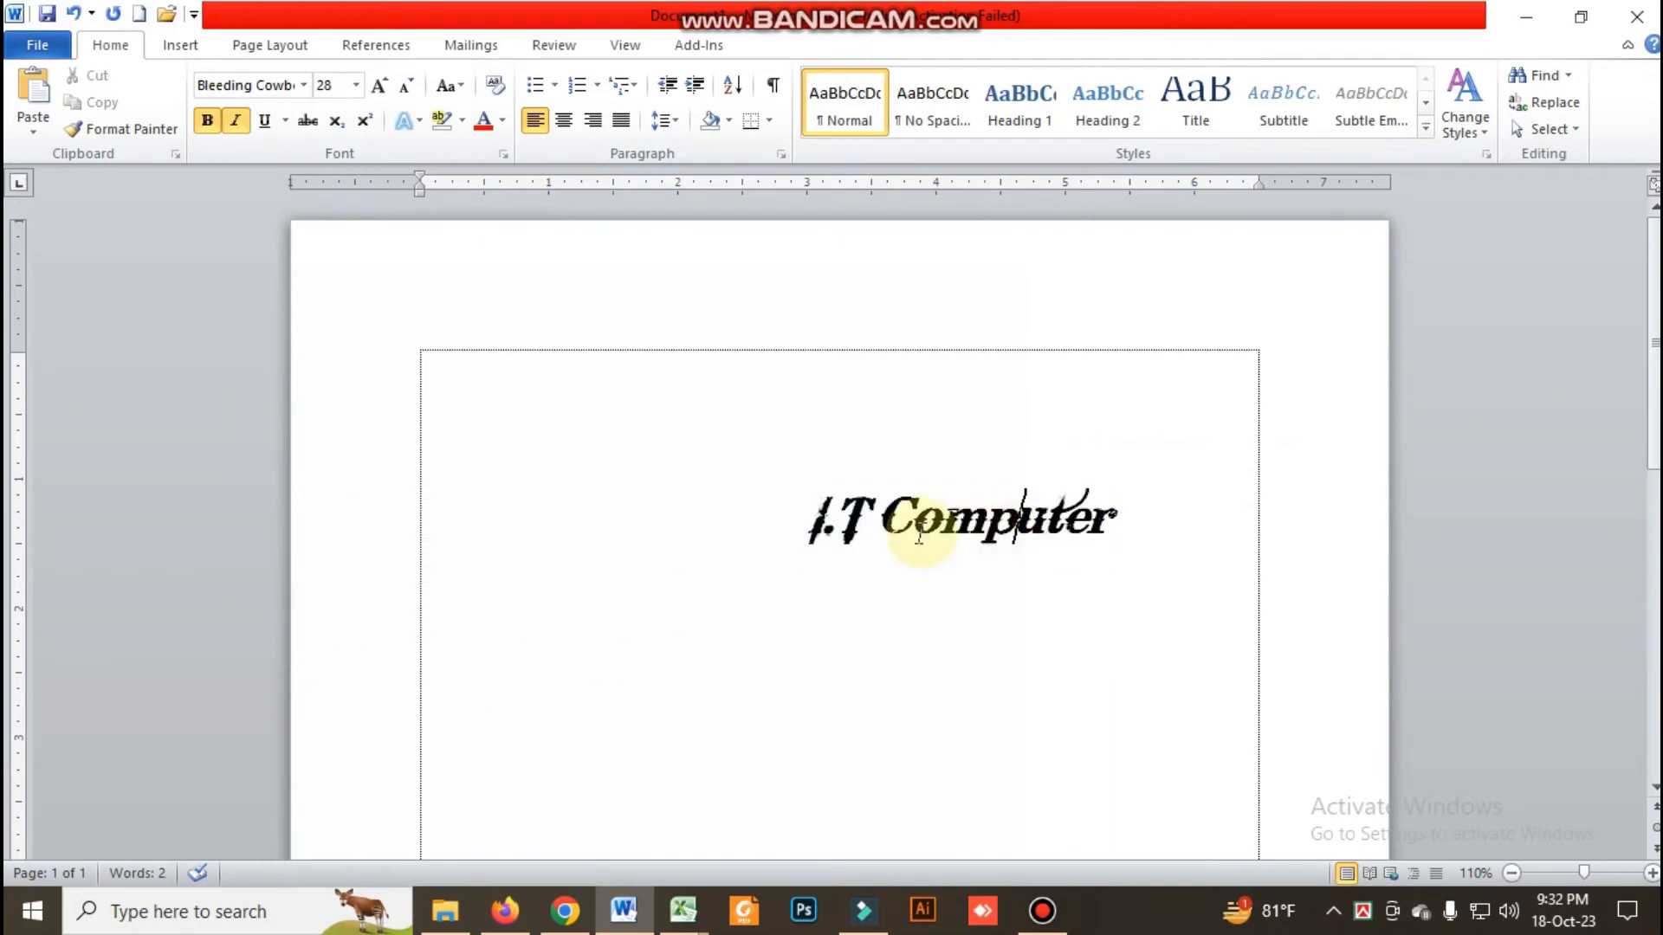
left_click_drag(806, 517, 1070, 539)
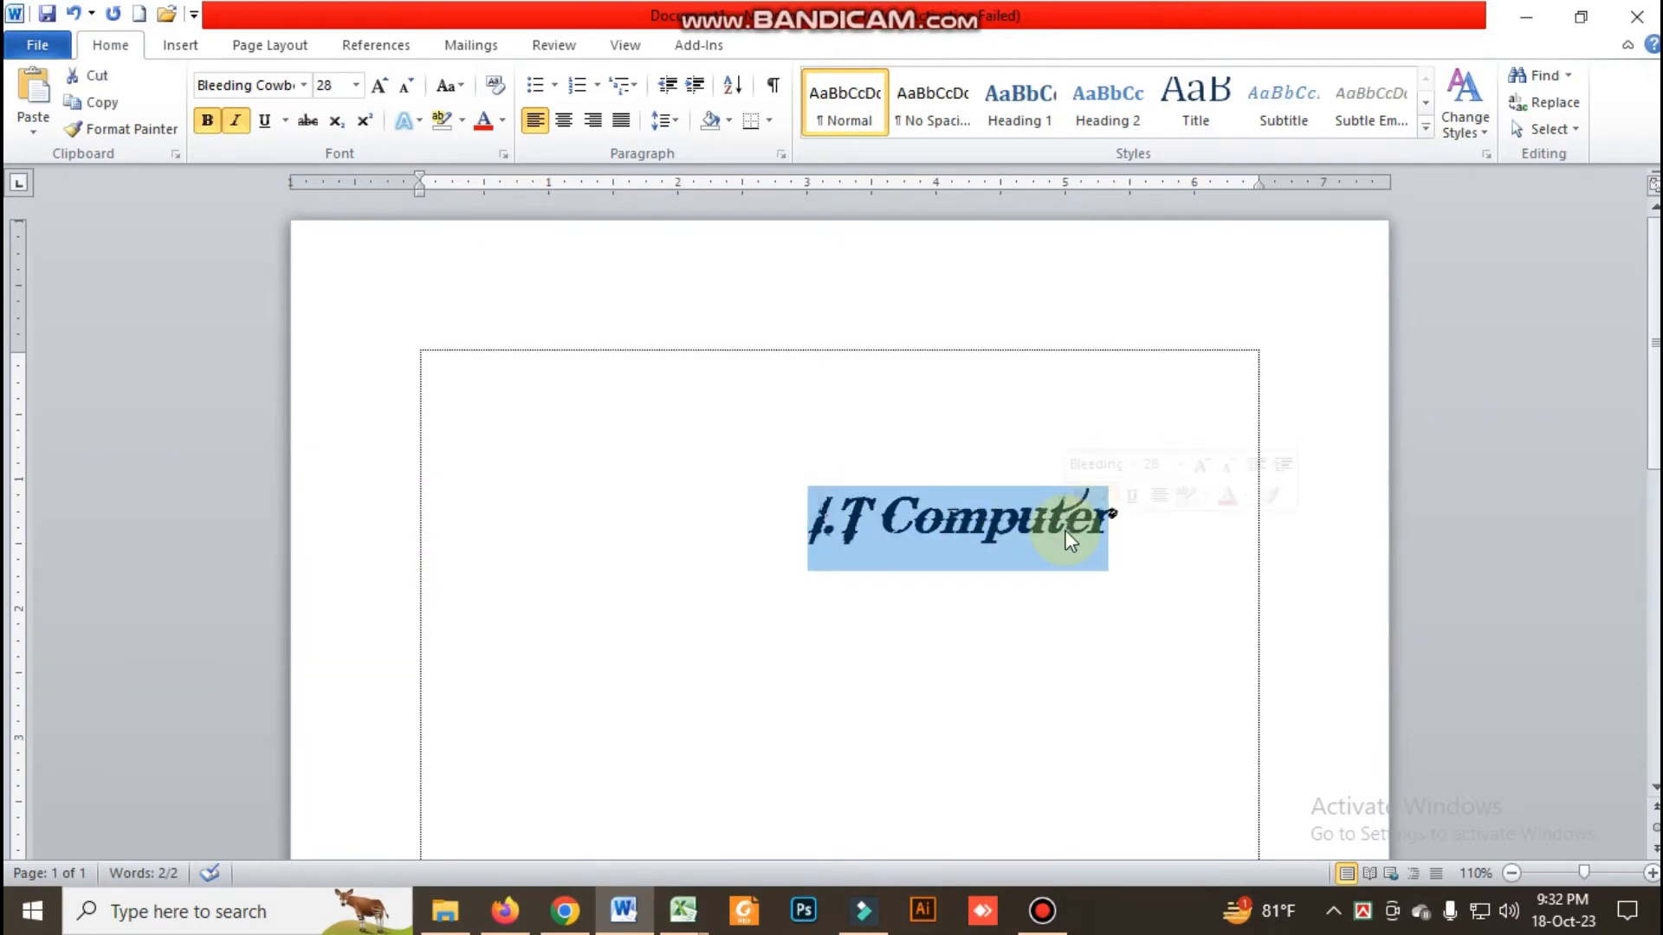
key("ctrl+u")
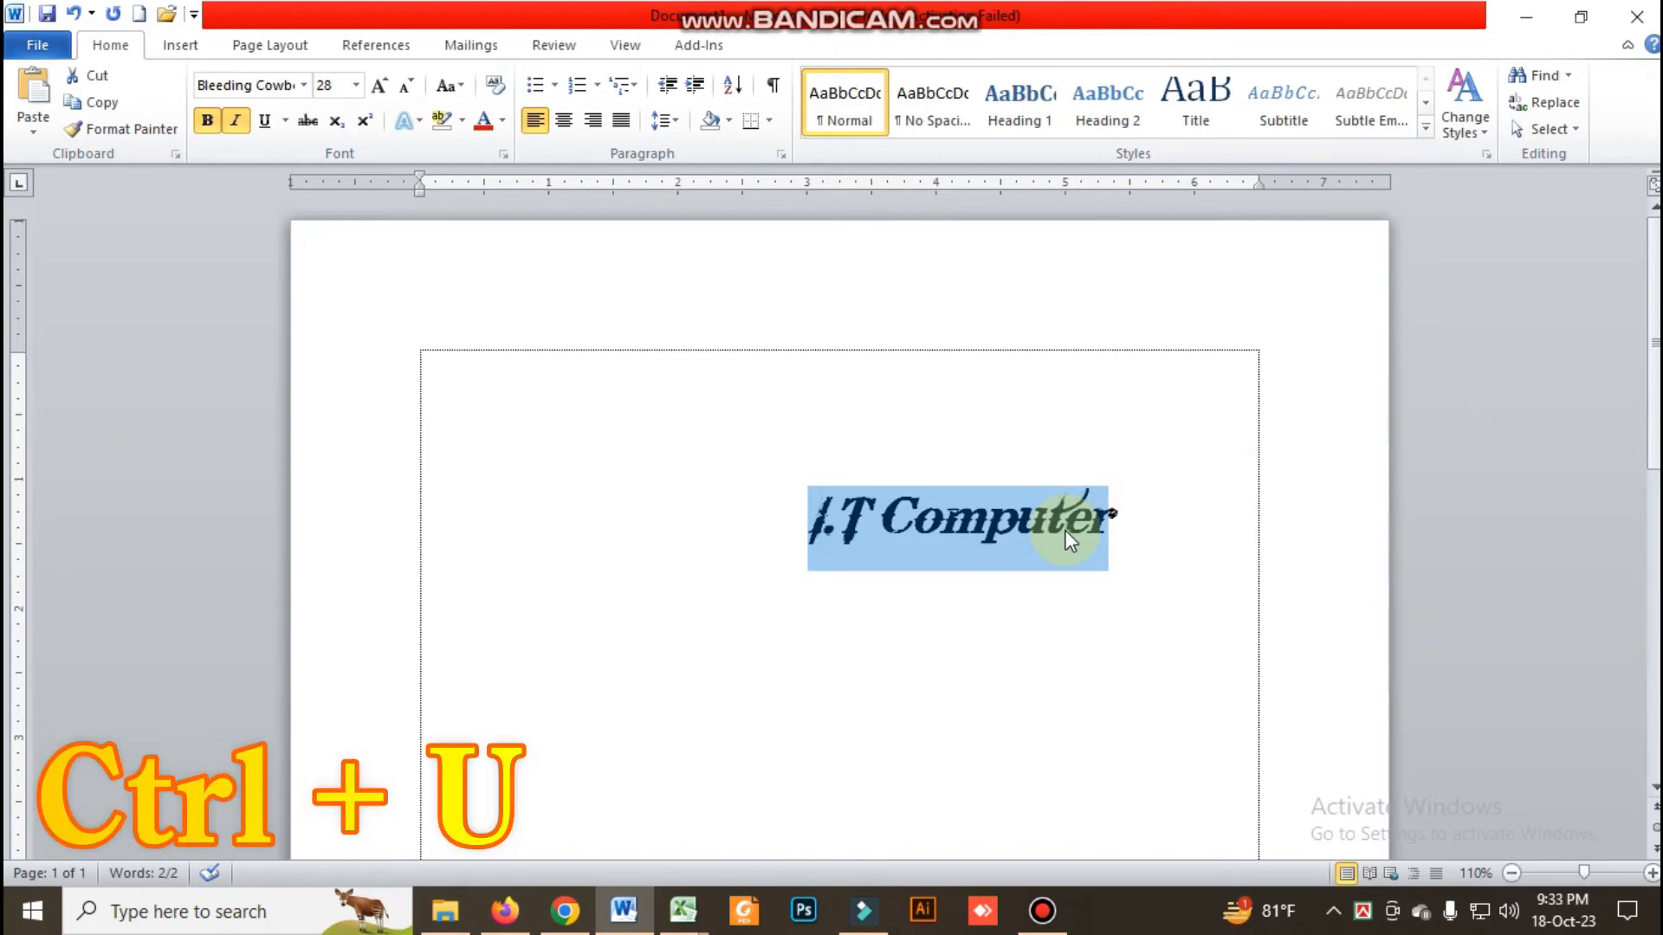
key("ctrl+u")
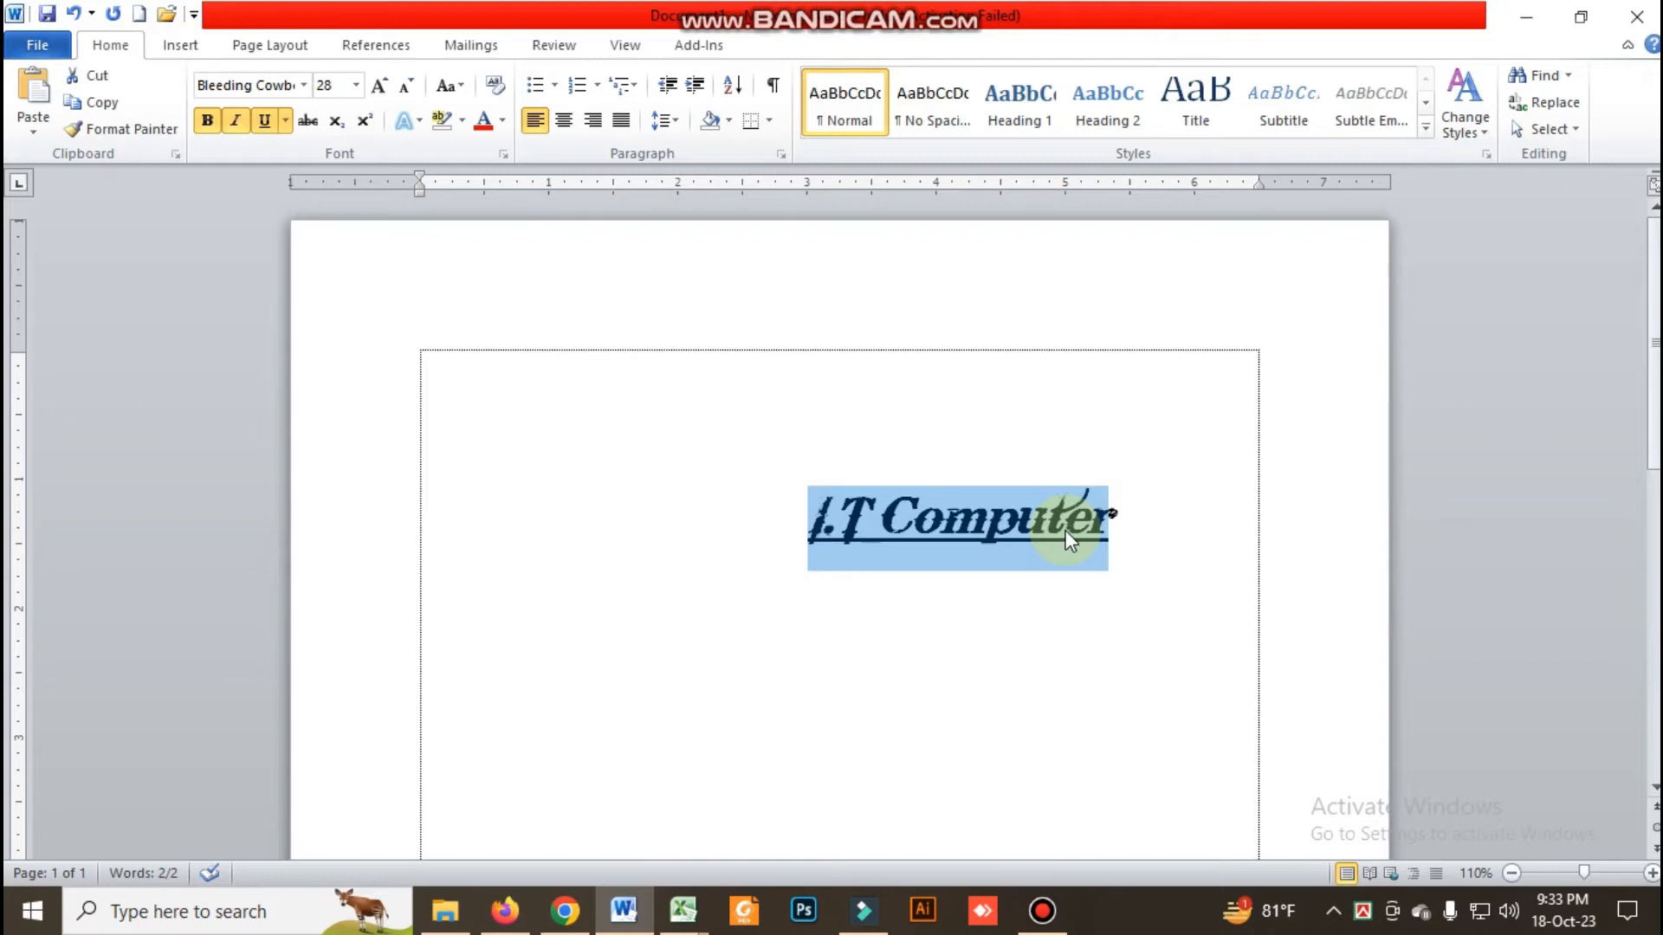
left_click(264, 127)
left_click(263, 126)
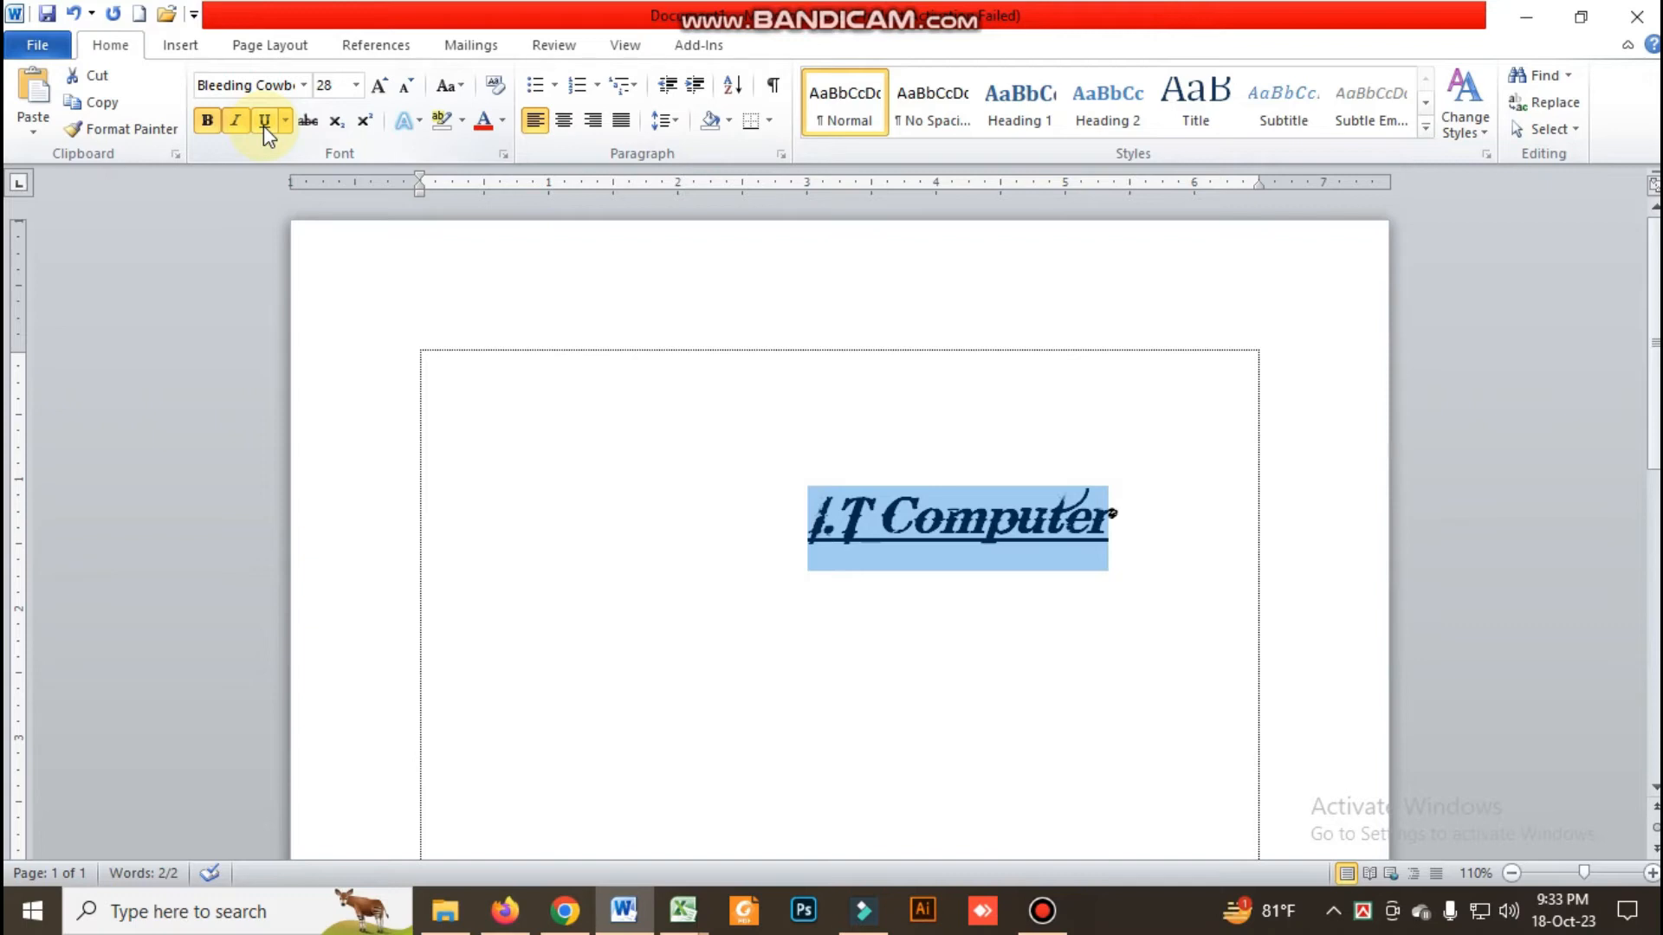
Look at the underline styles for "I.T Computer" and set the underline color to standard red
left_click(285, 121)
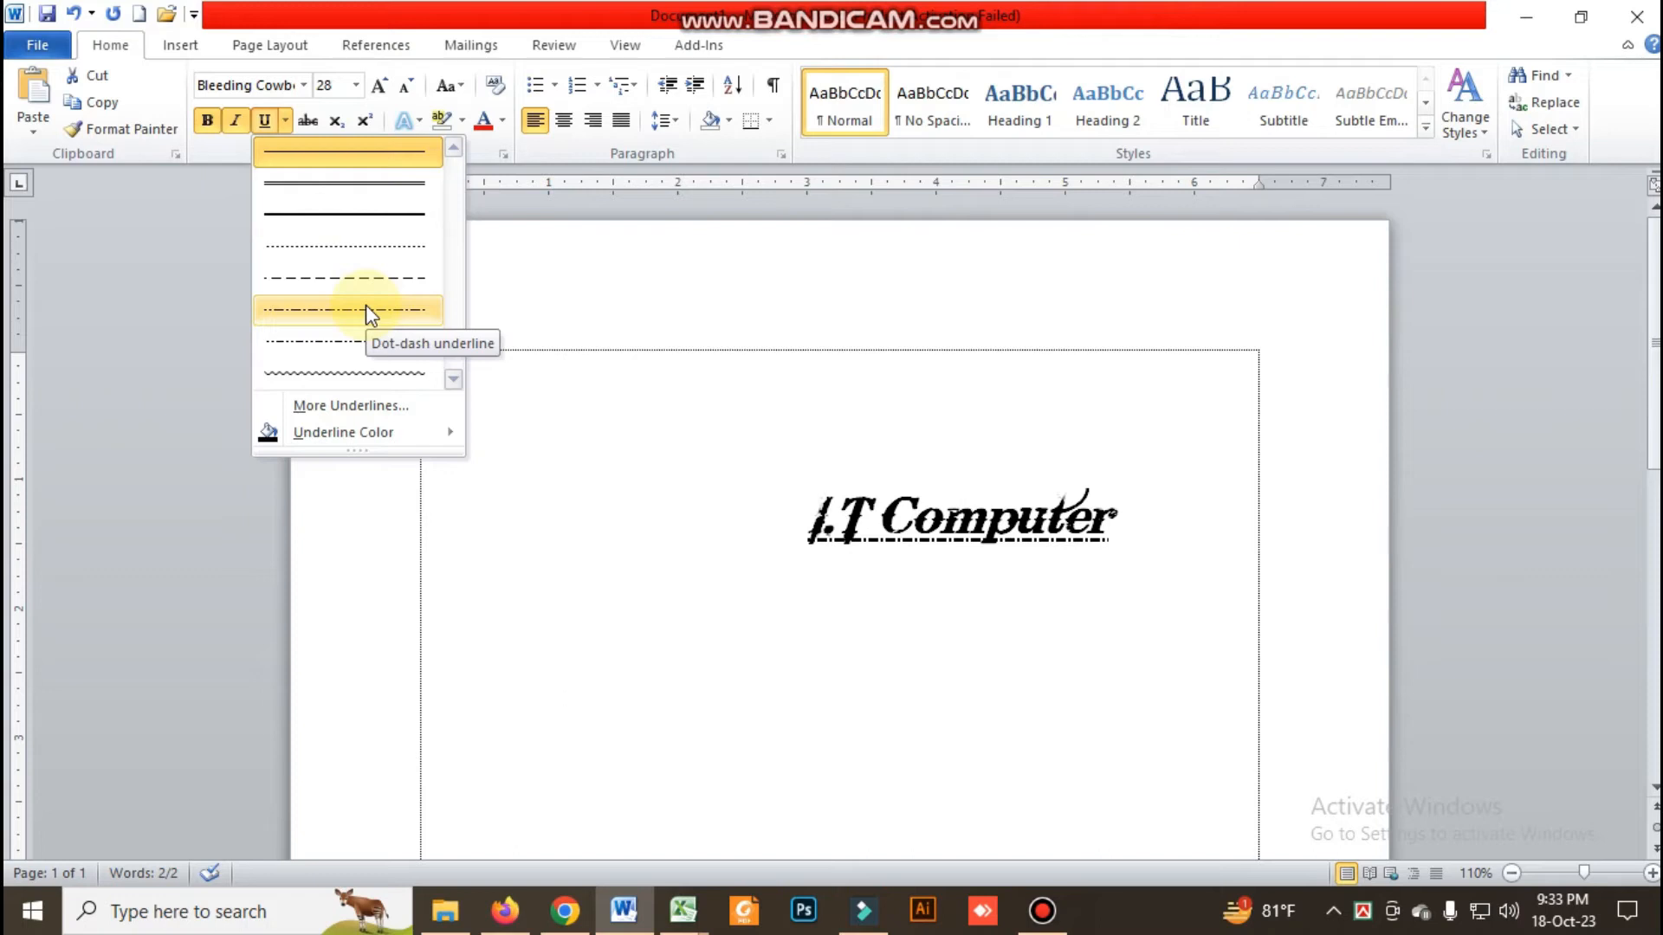
mouse_move(424, 435)
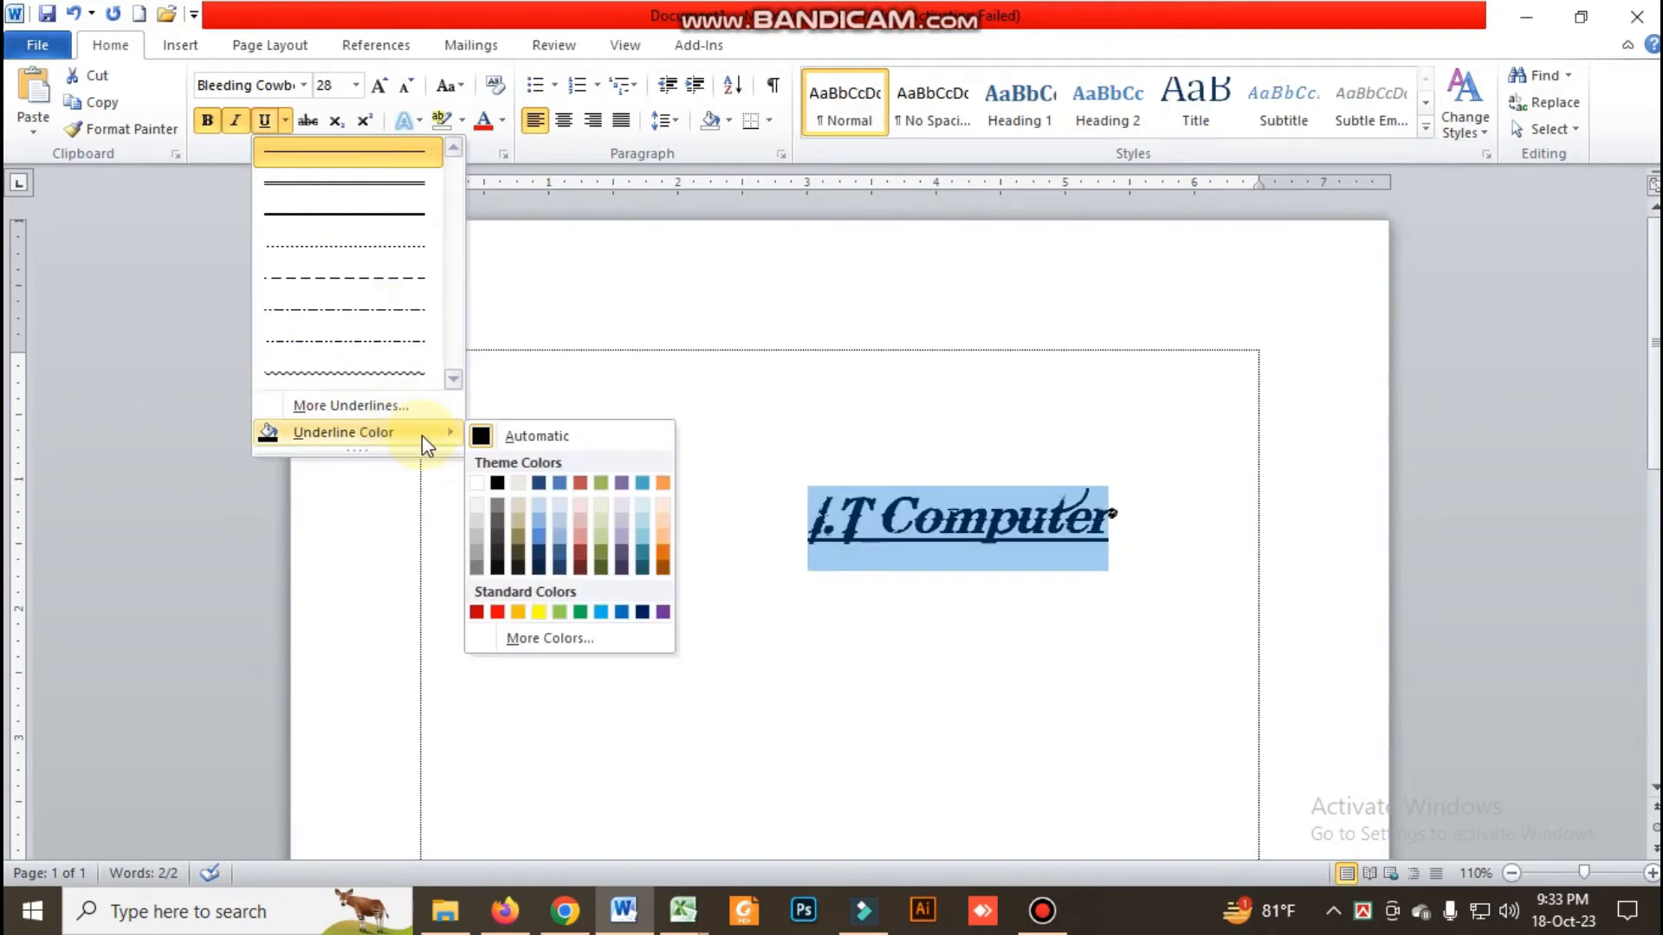
left_click(500, 611)
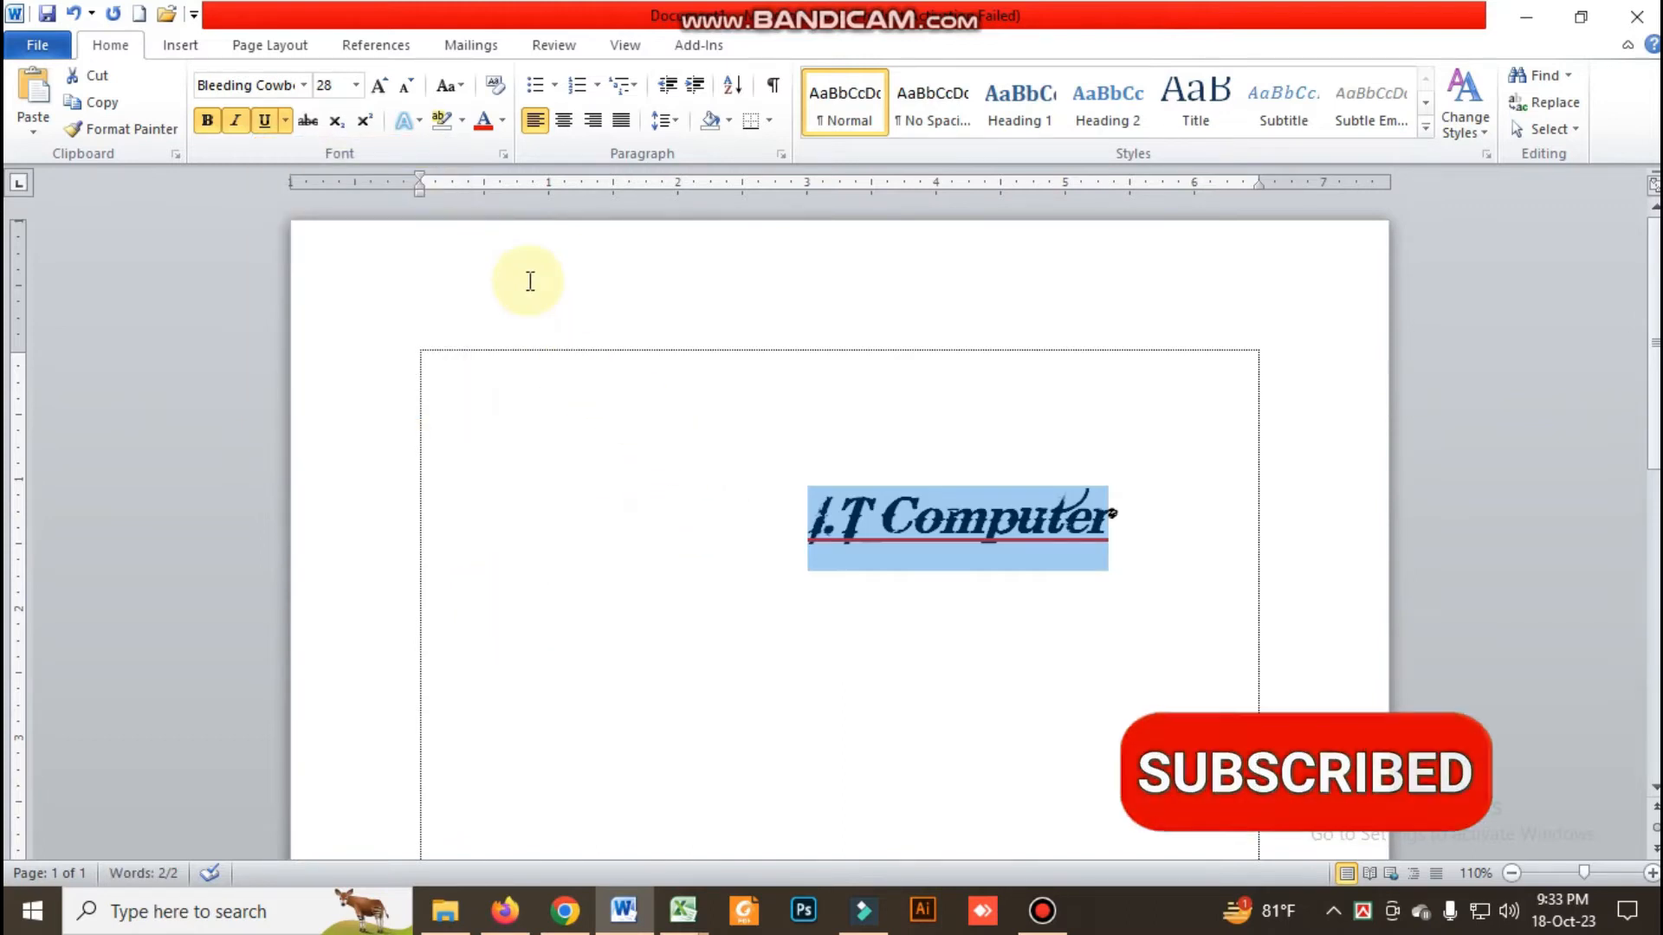
Set the font color of "I.T Computer" to standard green and deselect the text
left_click(502, 121)
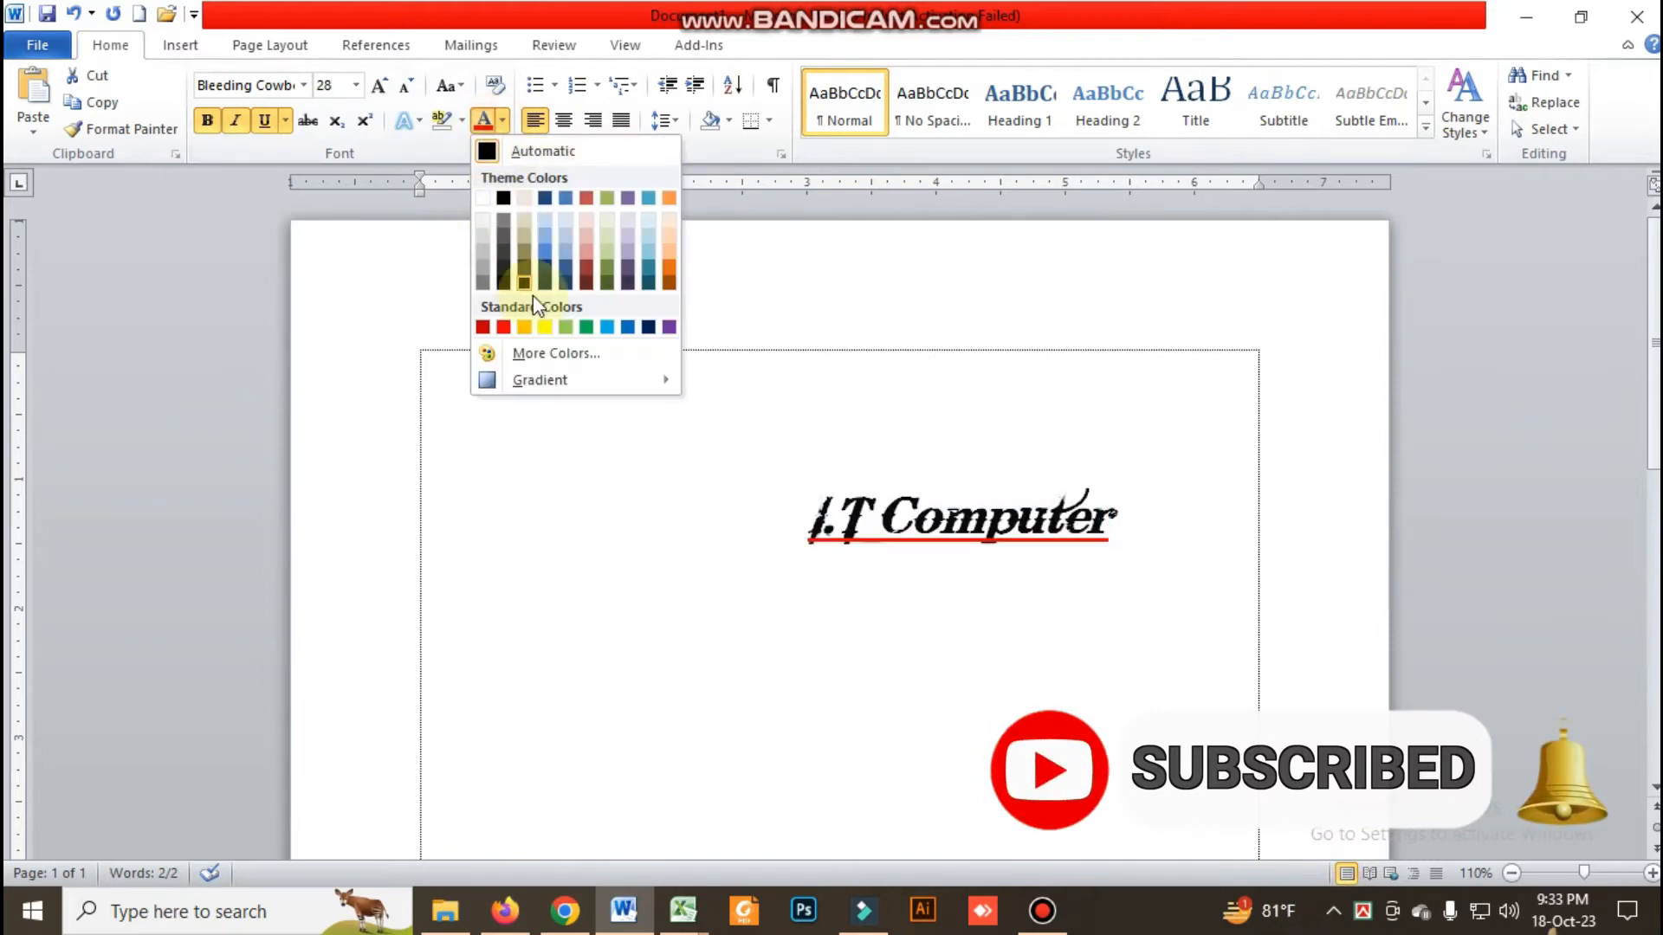
left_click(587, 327)
left_click(597, 397)
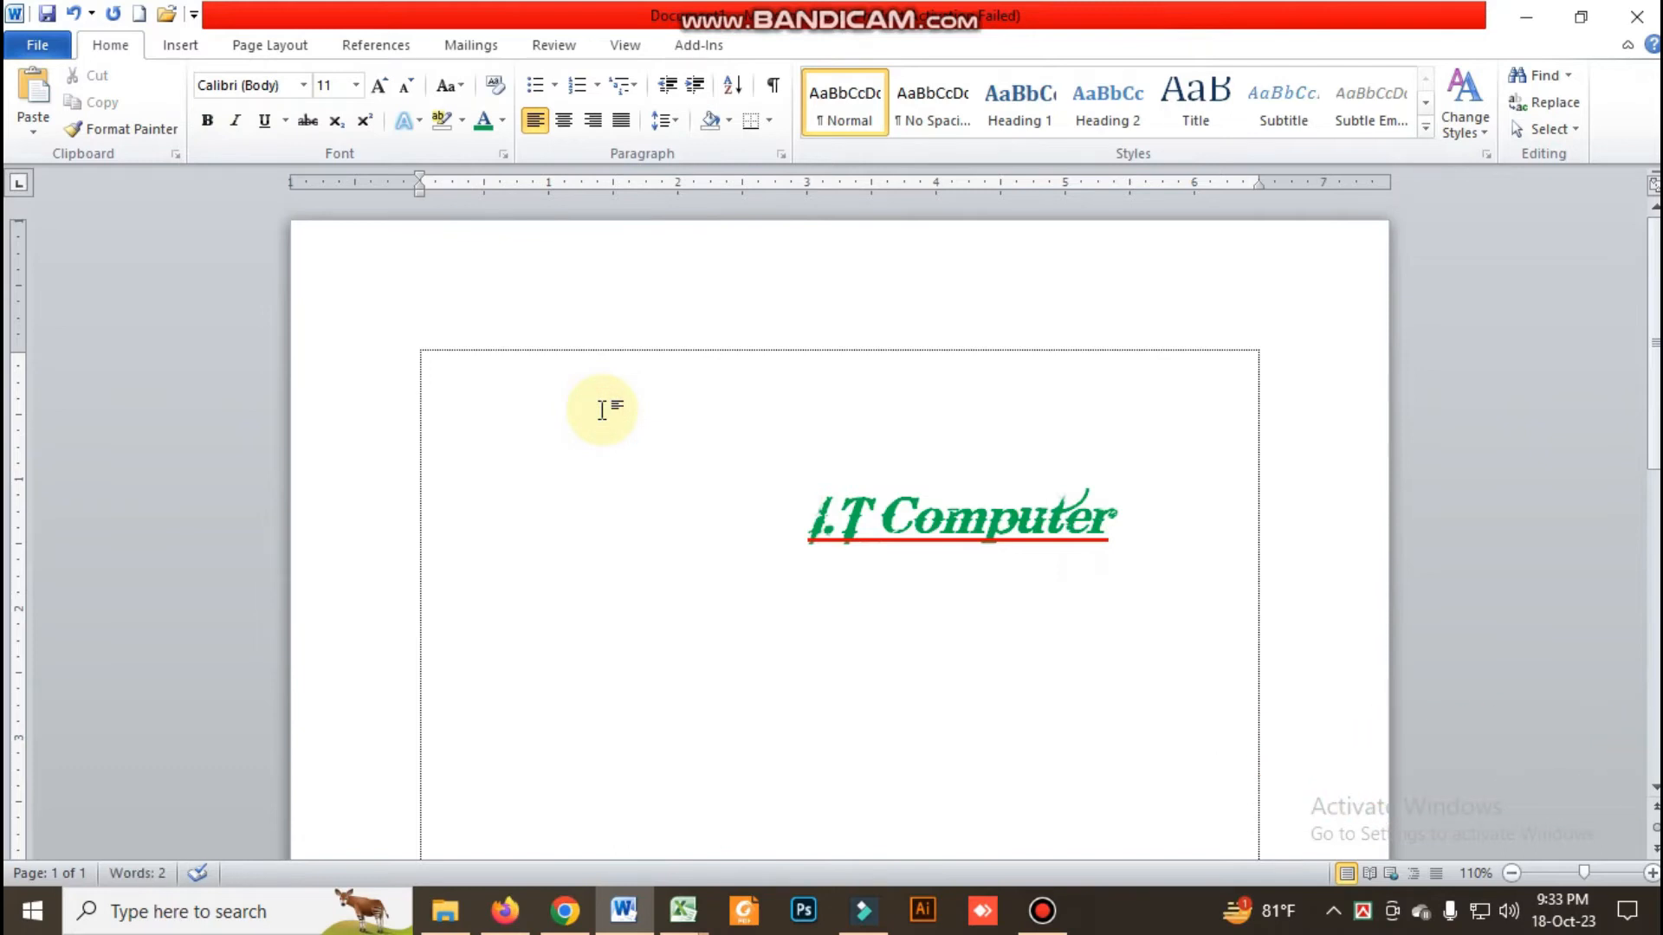
Change the case of "I.T Computer" to lowercase and deselect the text
left_click(983, 625)
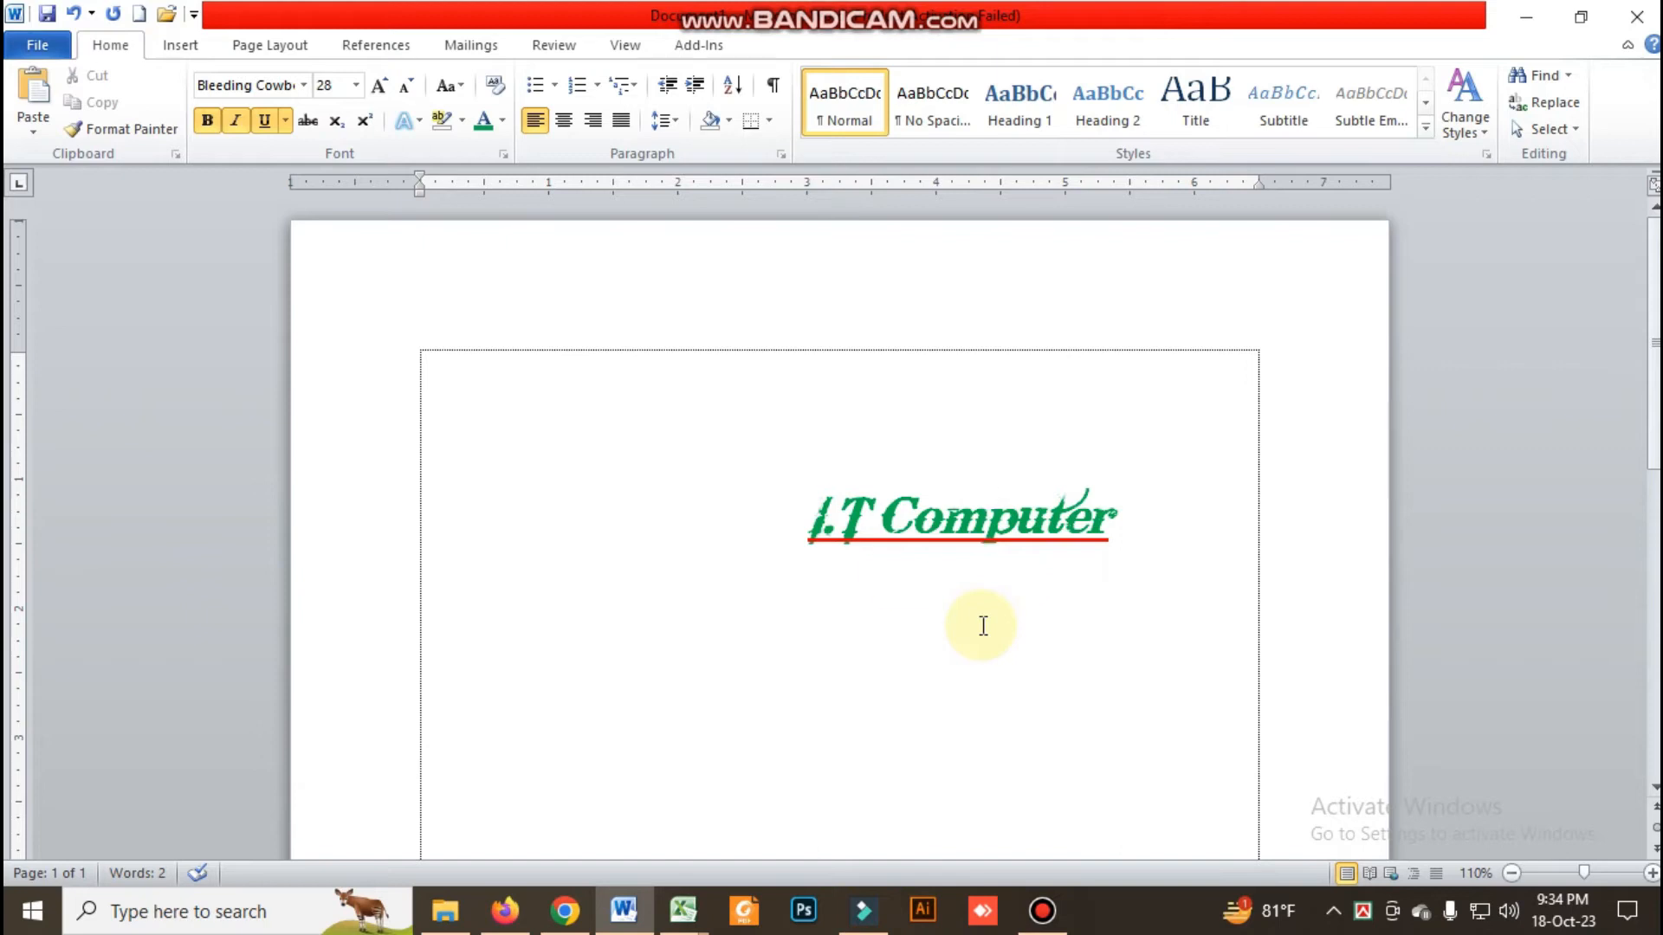
left_click_drag(808, 530, 1078, 530)
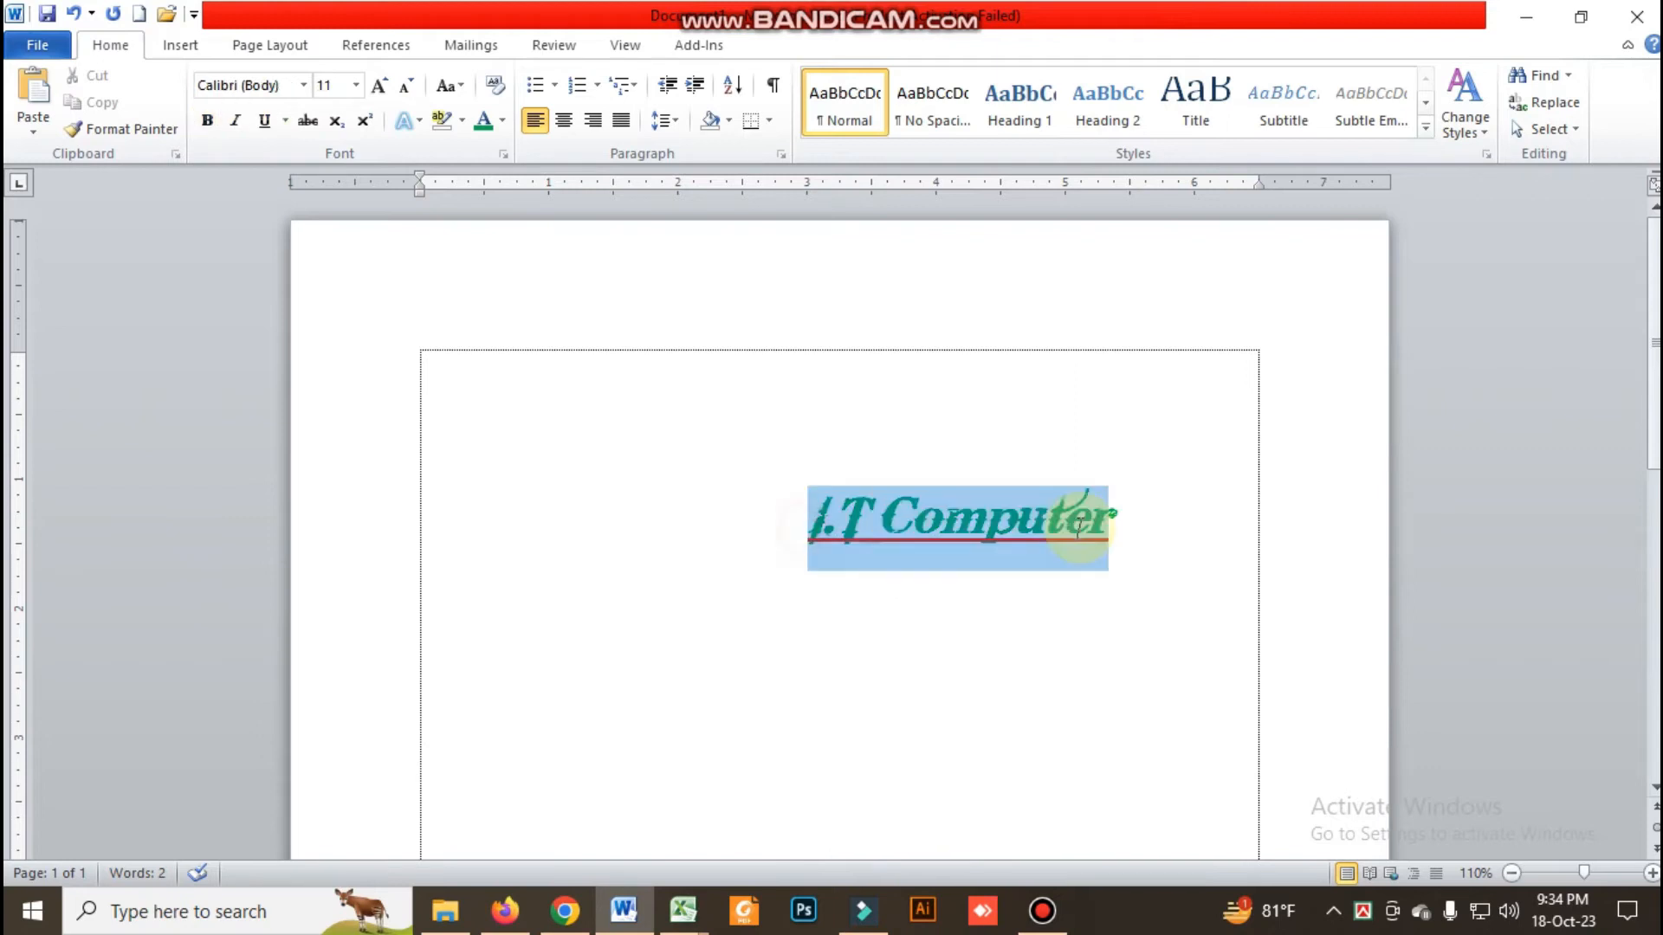
left_click(464, 86)
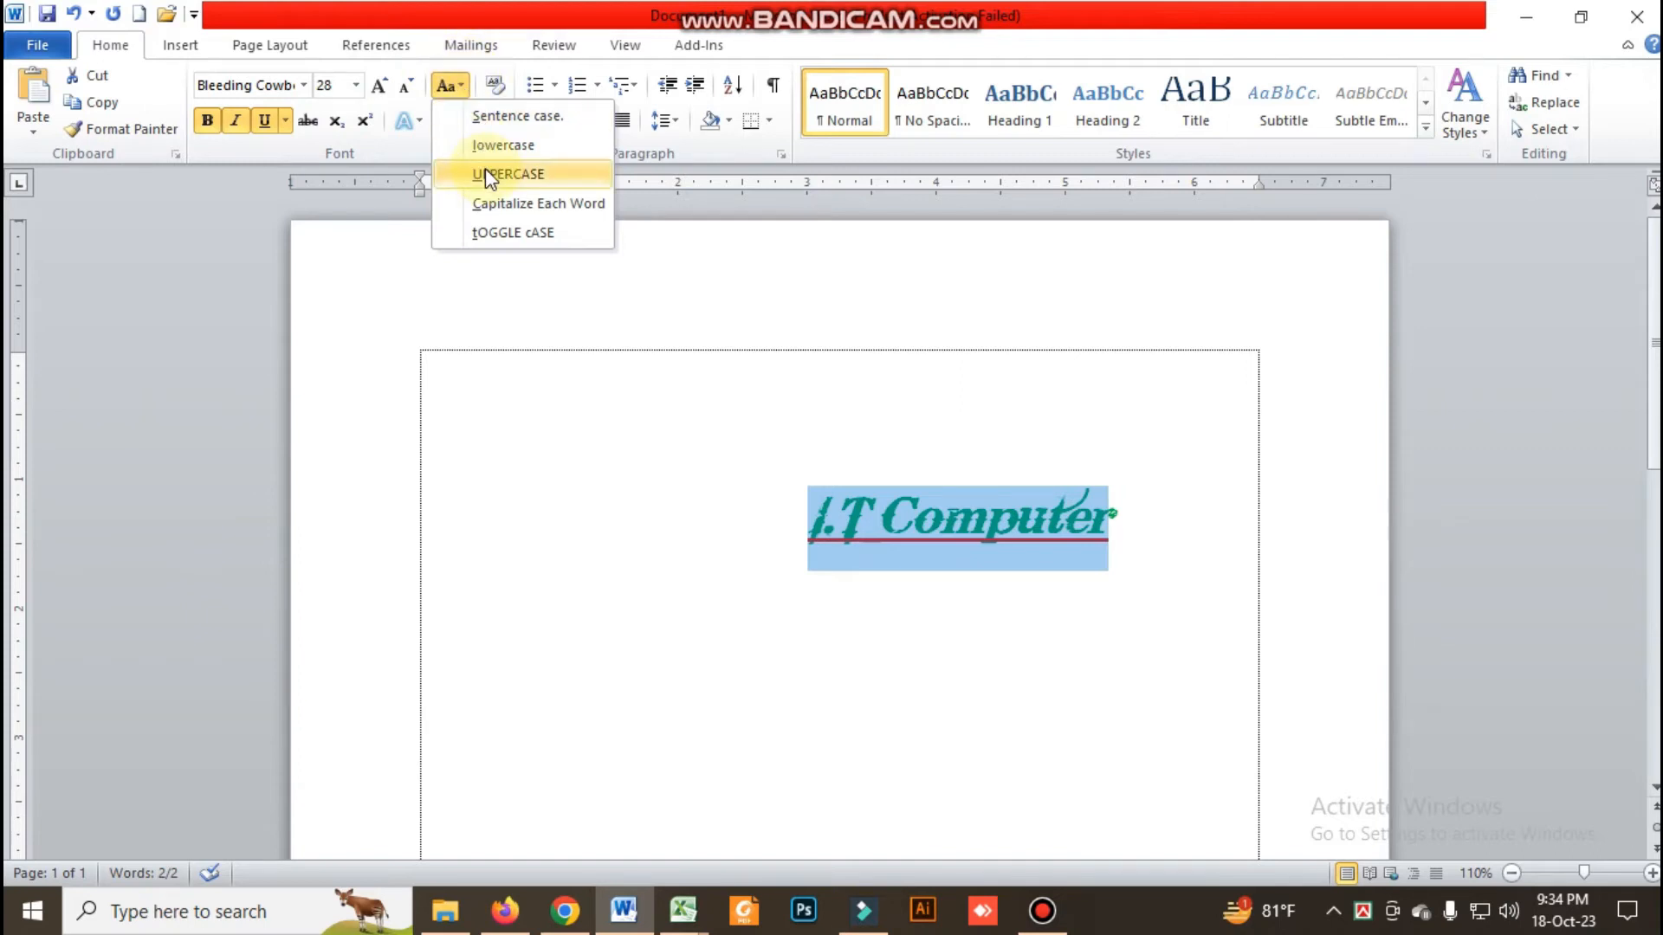
left_click(495, 147)
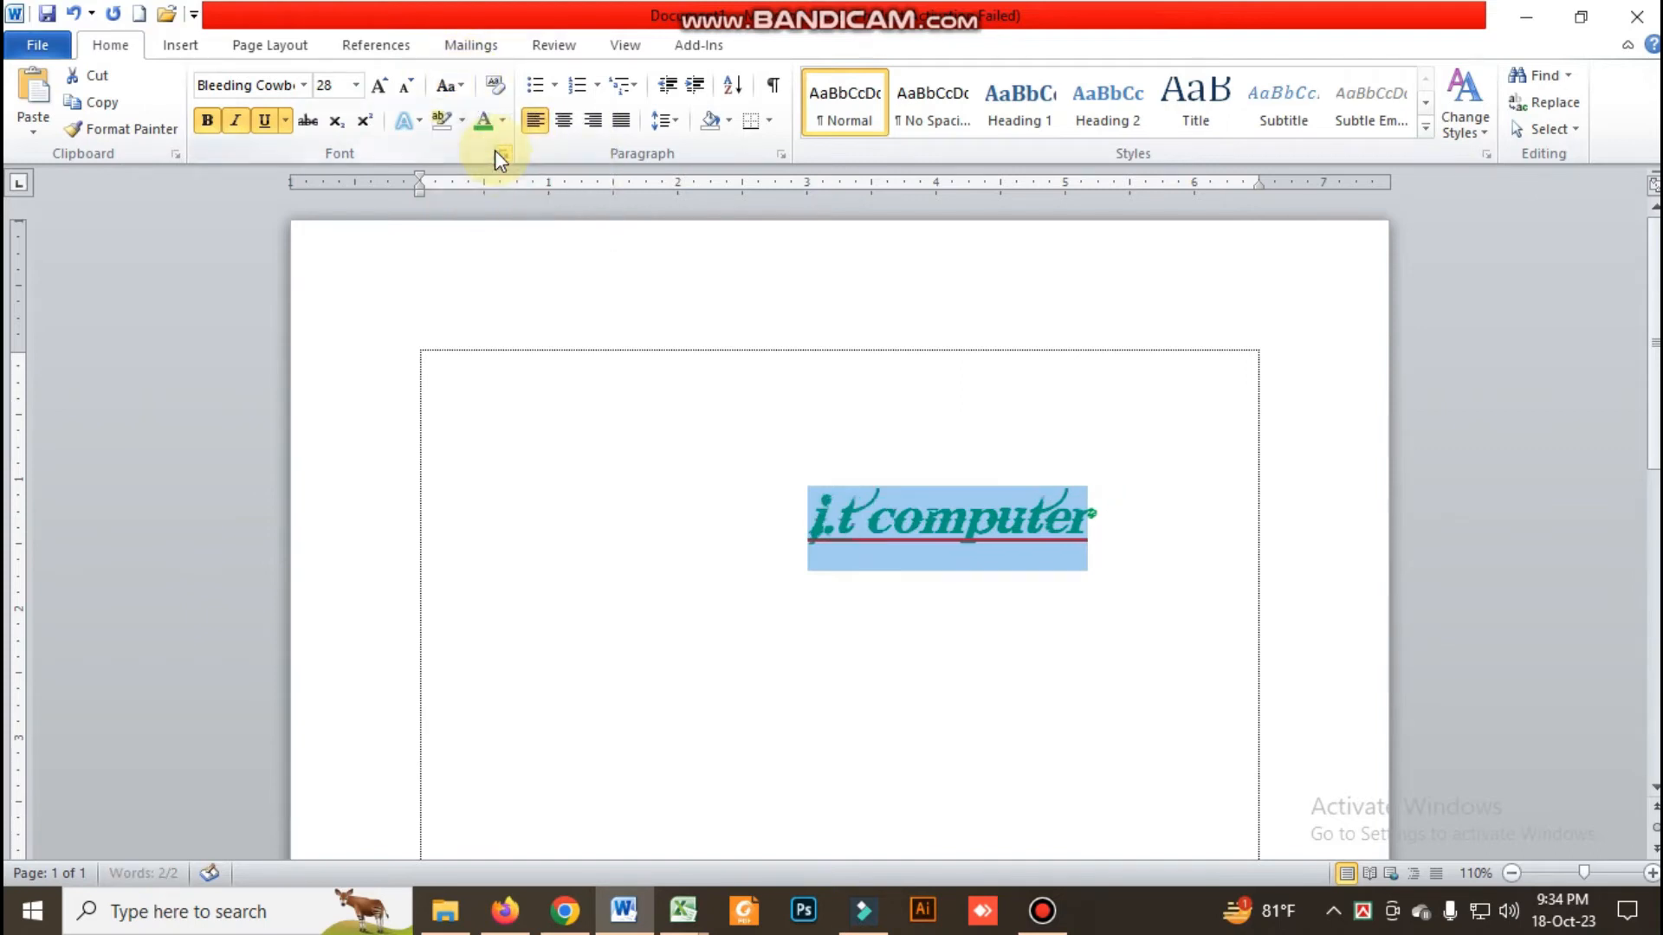
left_click(573, 446)
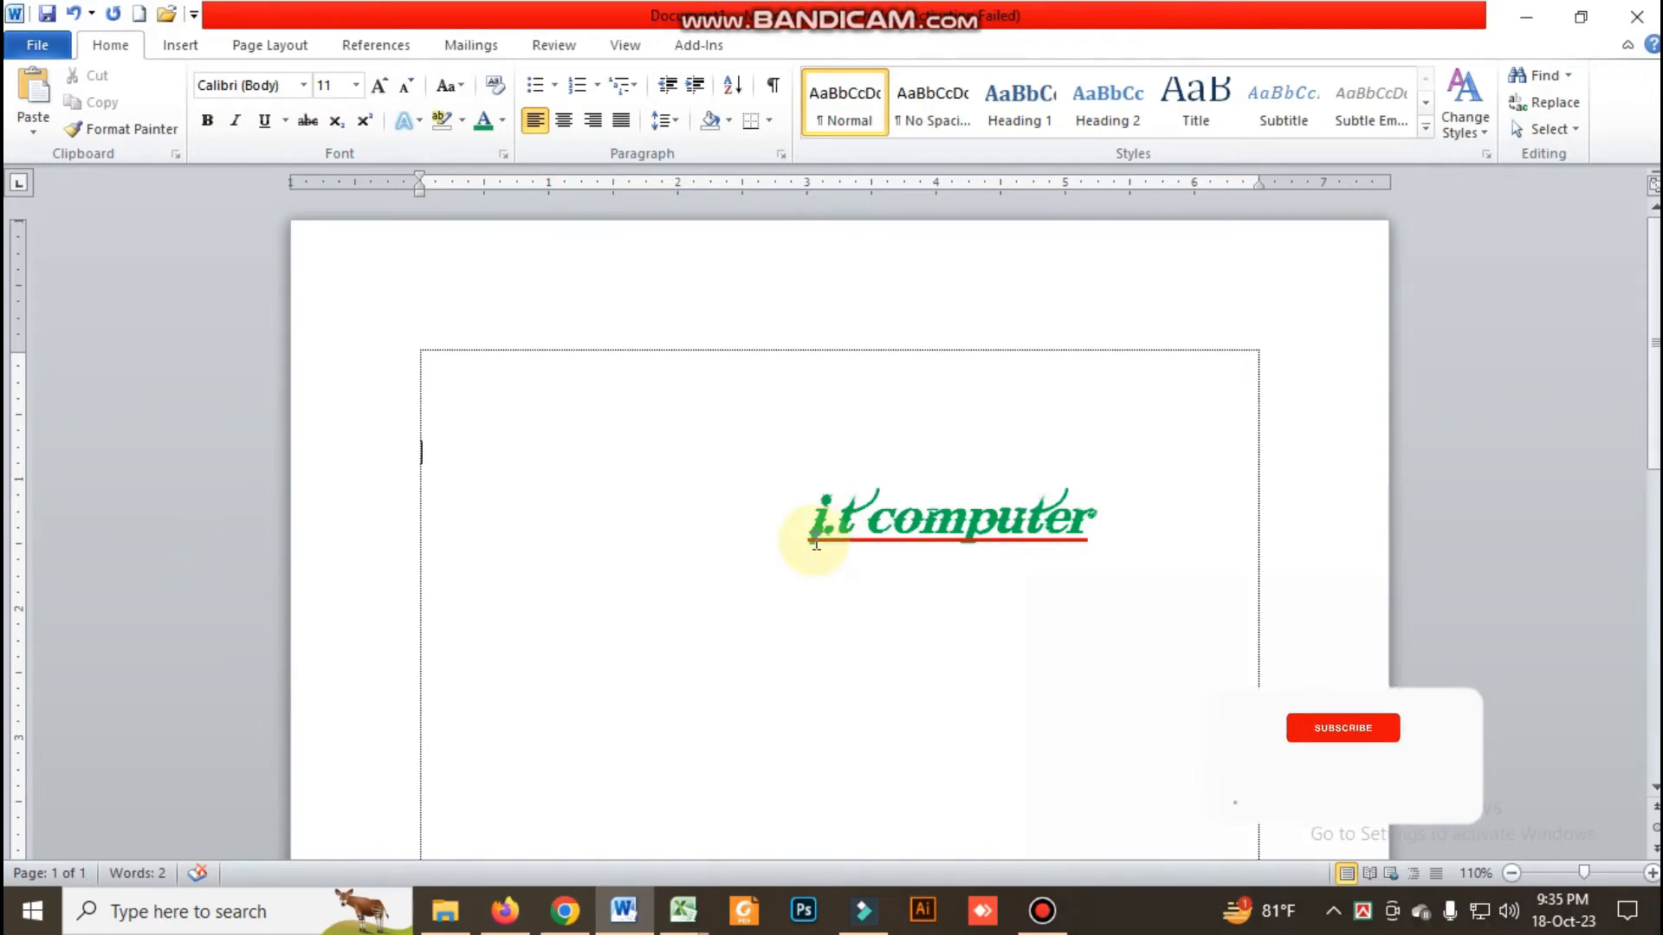
Change the case of "i.t computer" to UPPERCASE and deselect the text
left_click_drag(810, 524, 1084, 520)
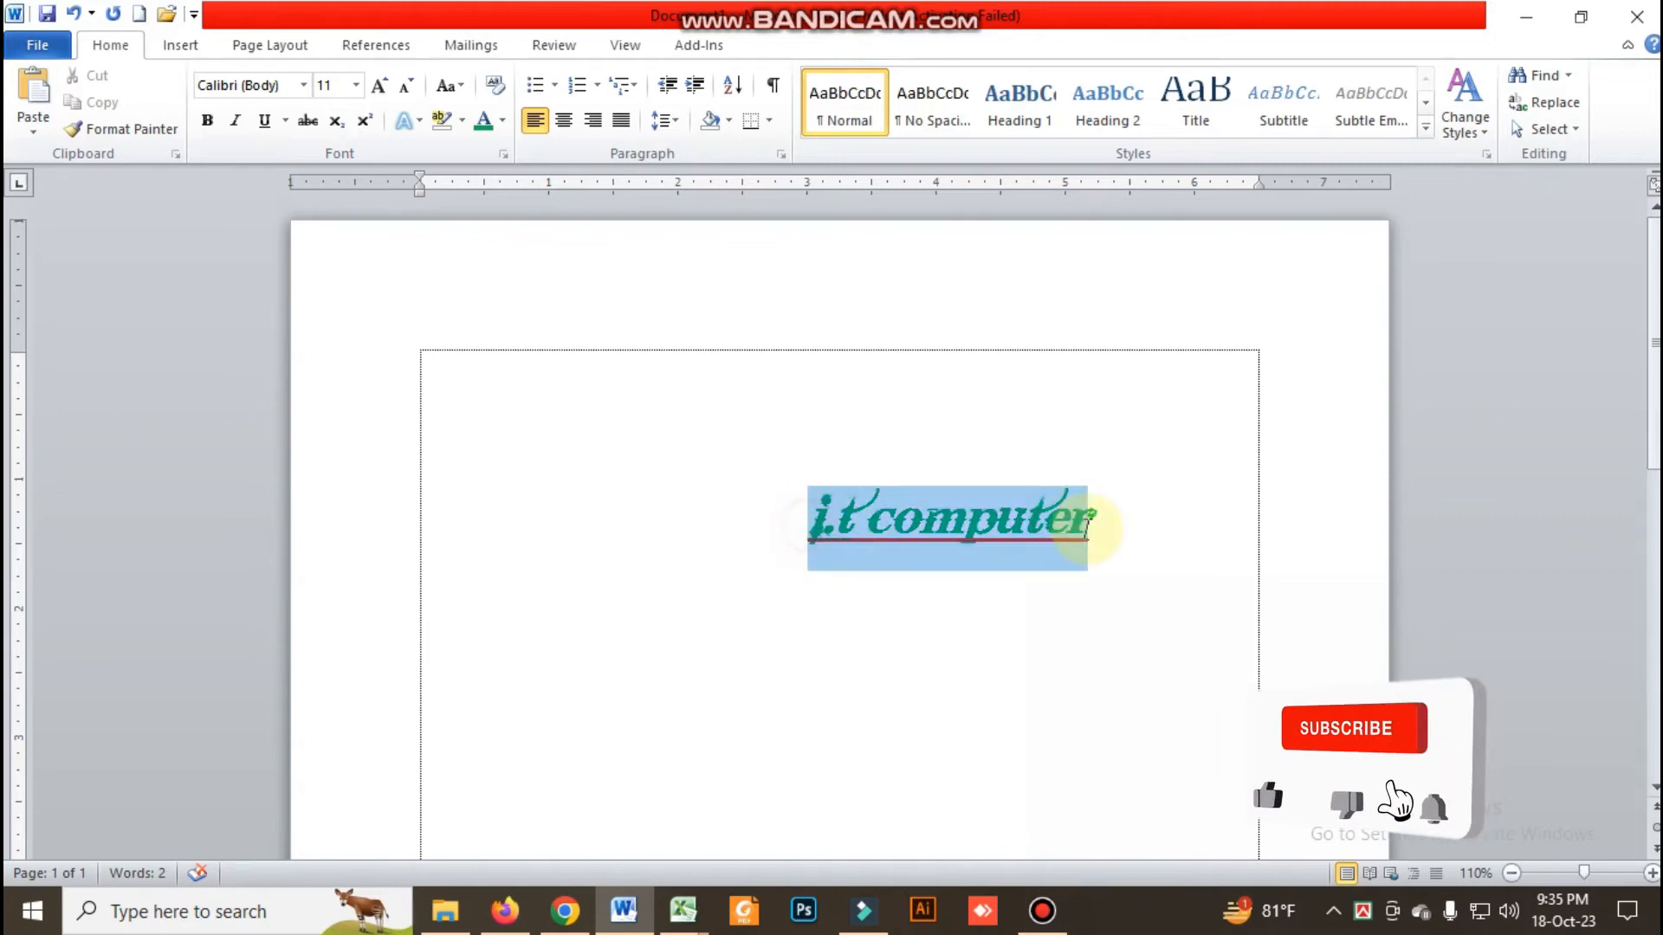
left_click(449, 85)
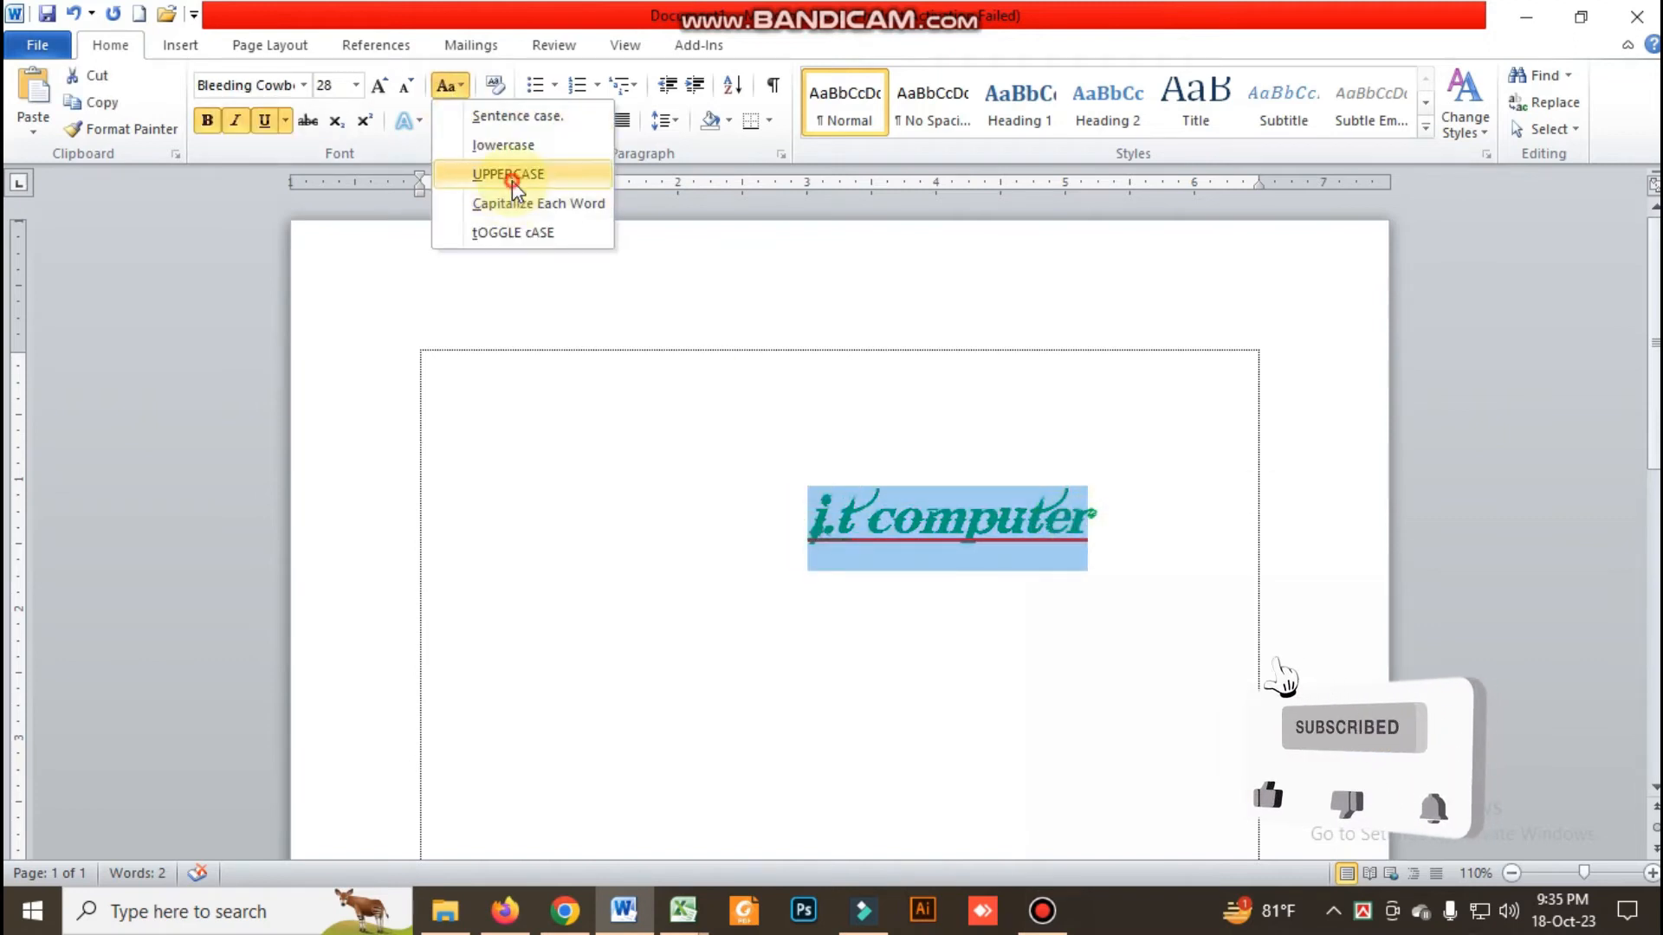
left_click(509, 174)
left_click(754, 524)
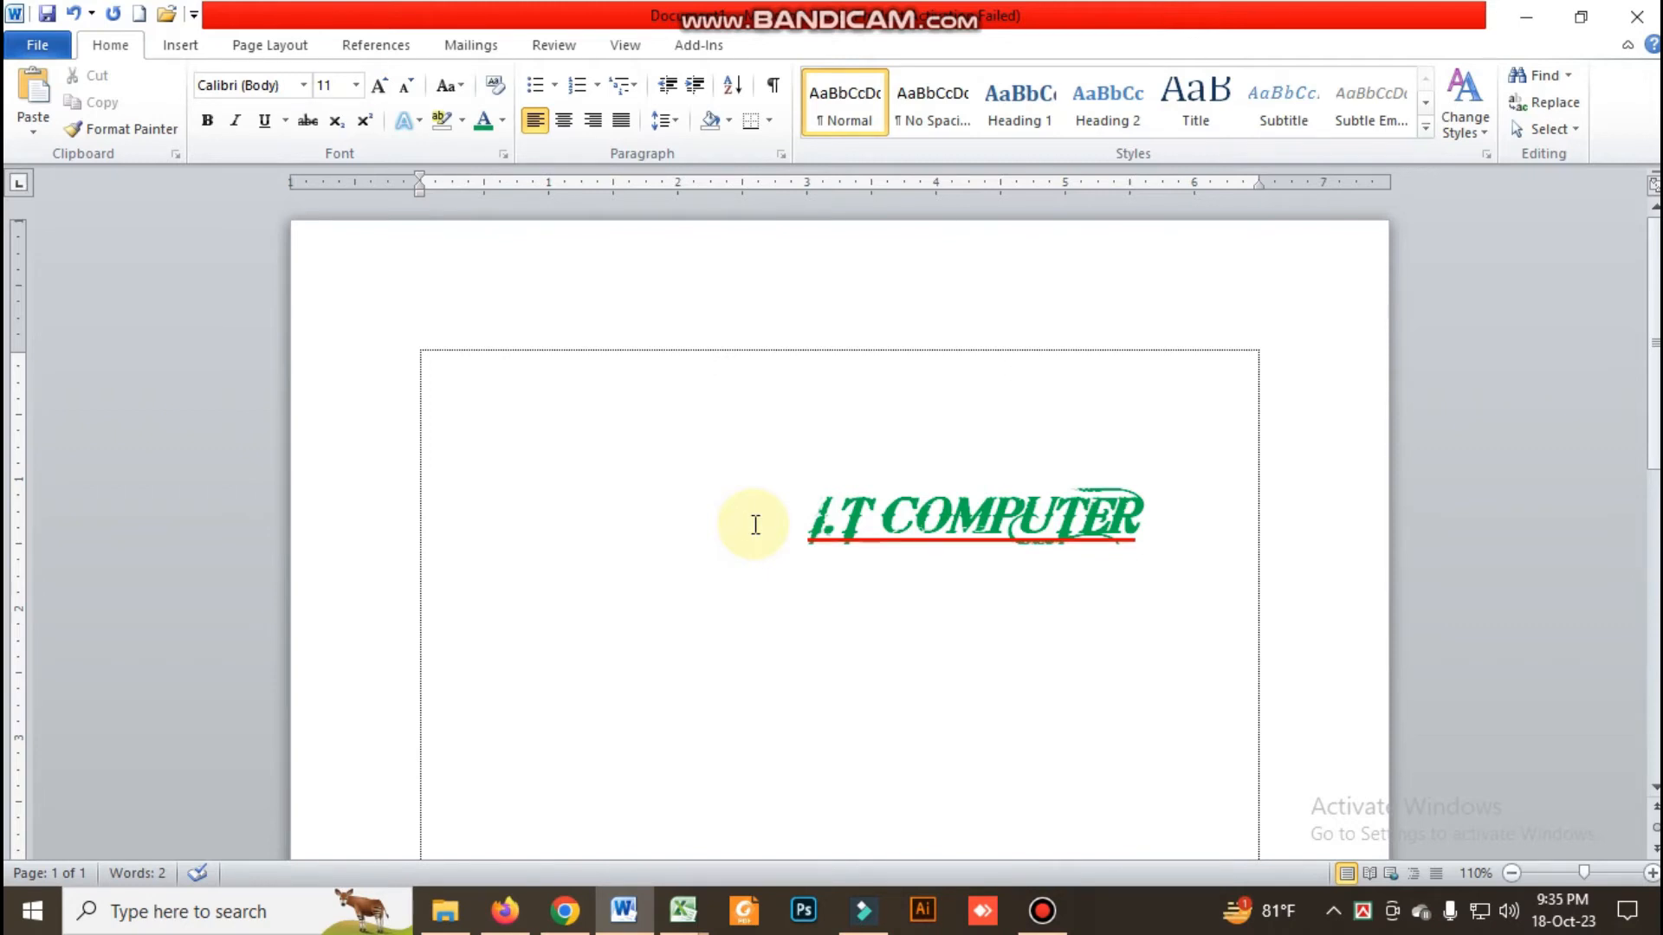
Highlight the text "I.T COMPUTER" in turquoise and deselect it
left_click(1130, 561)
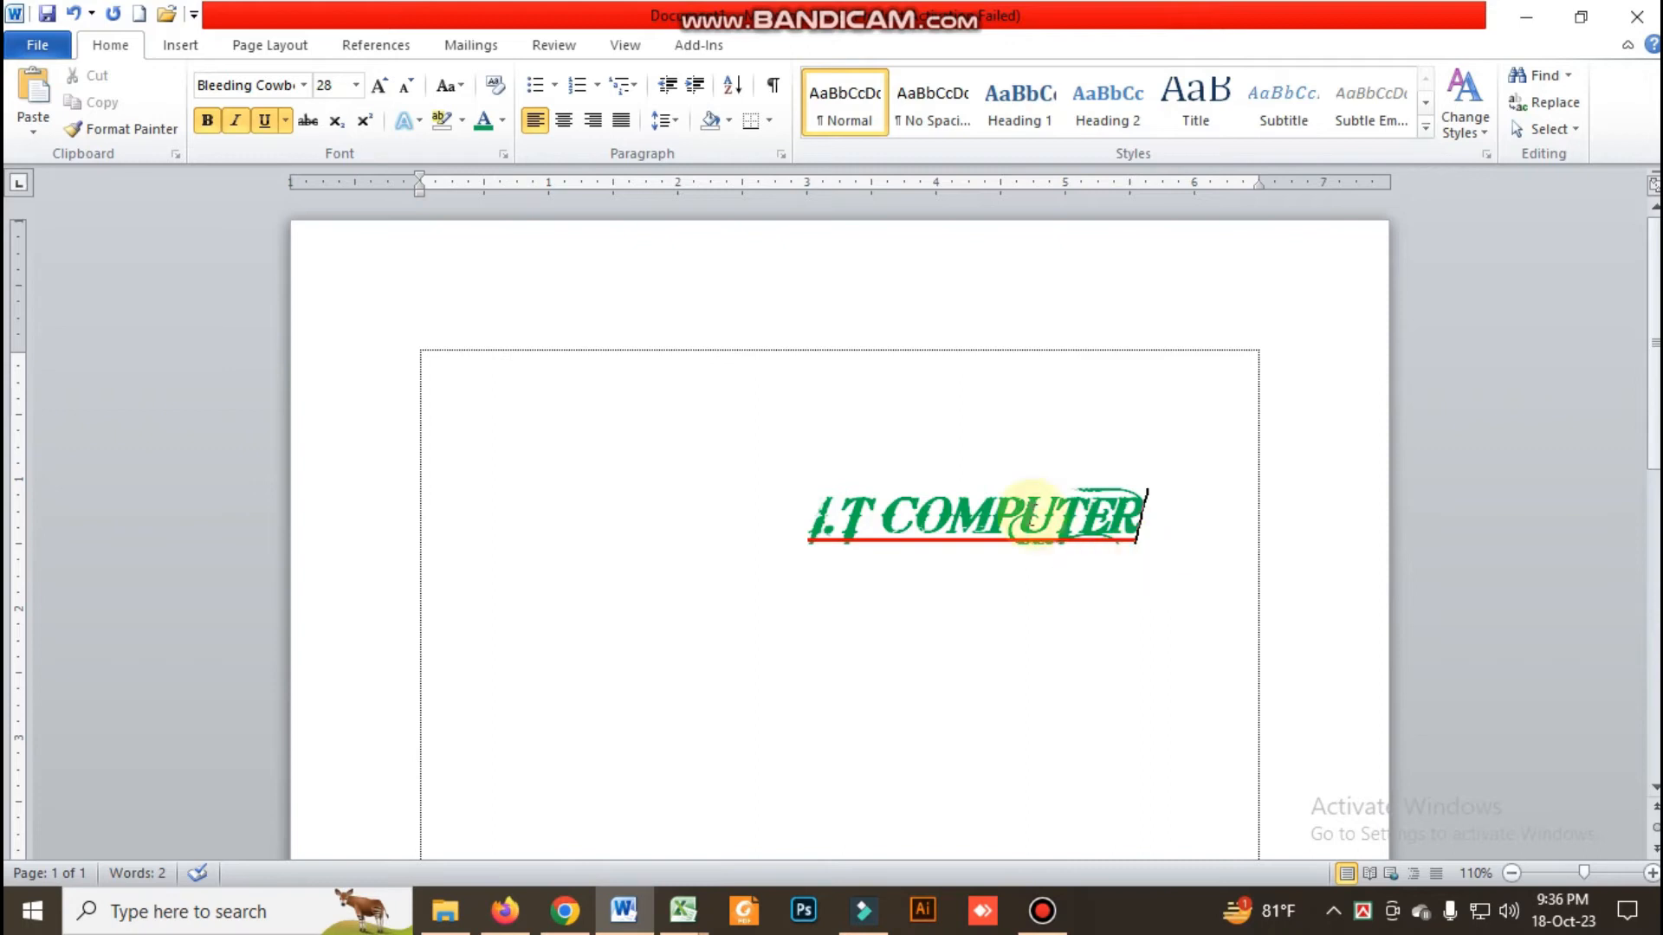
left_click_drag(811, 523, 1062, 523)
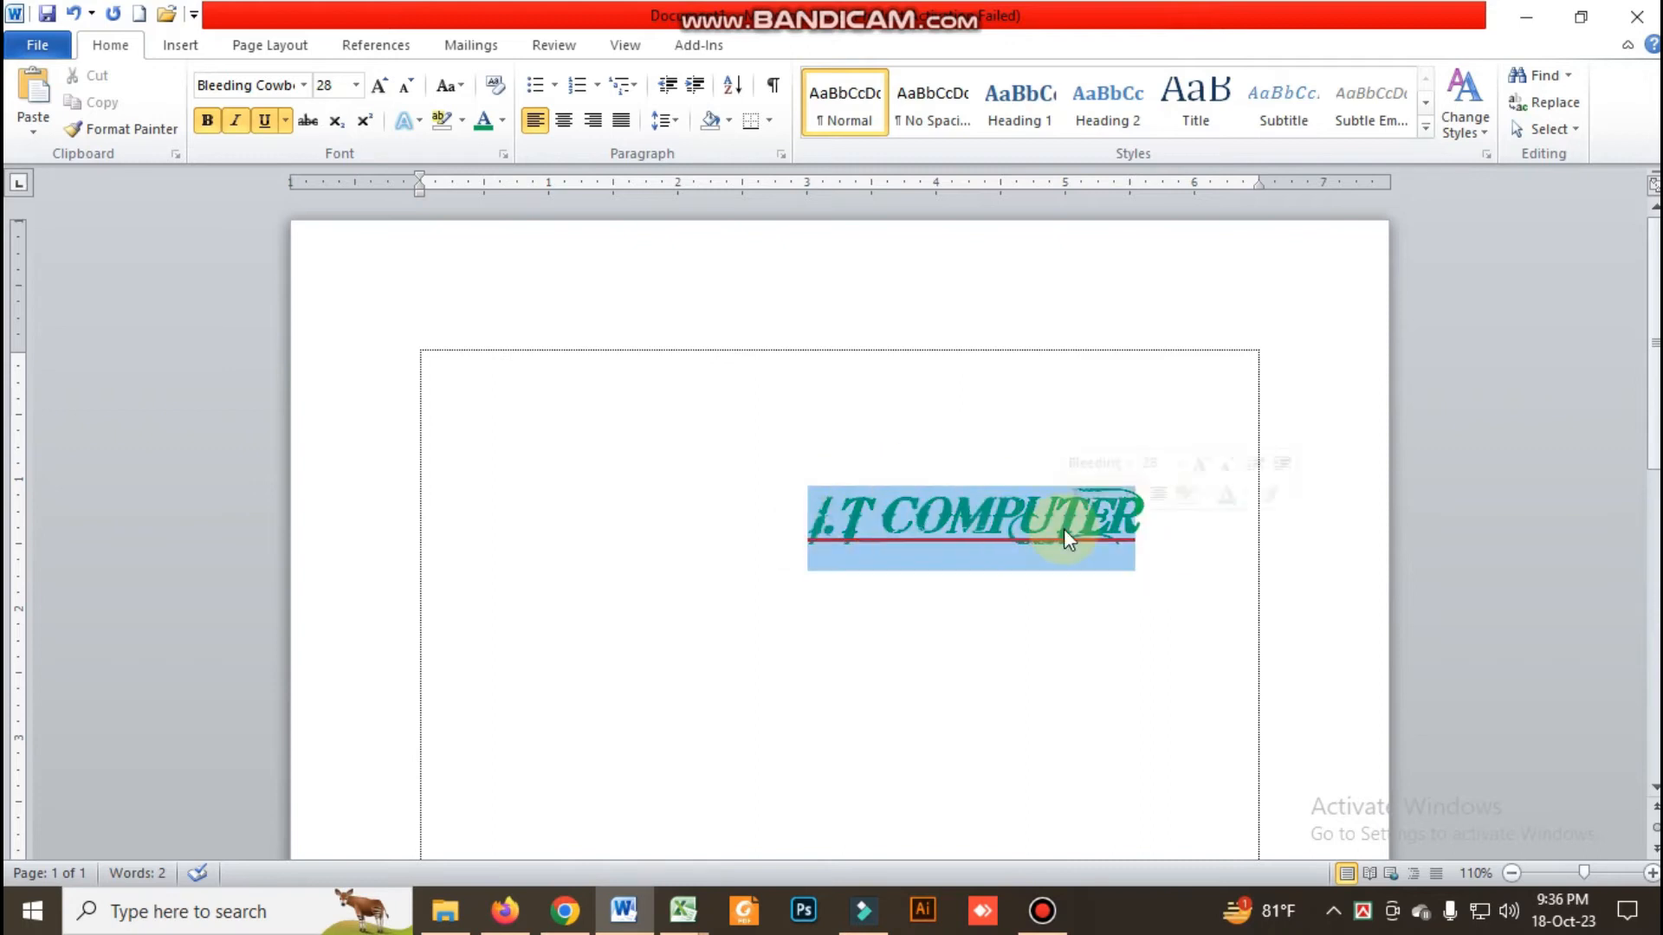
left_click(461, 123)
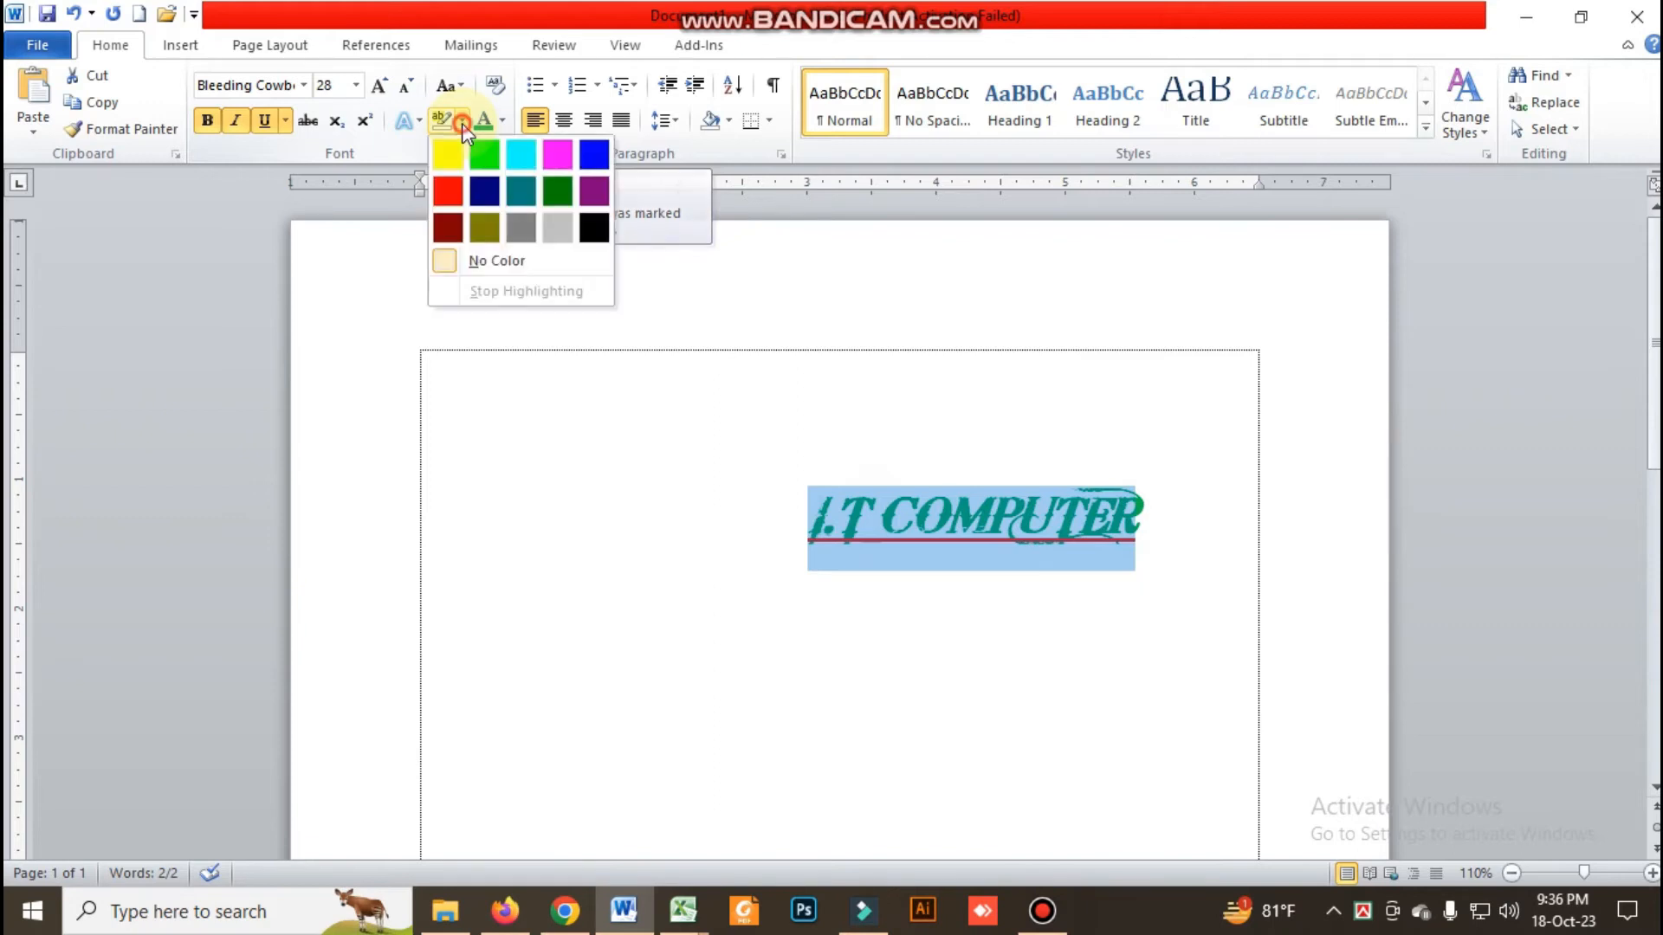
left_click(521, 155)
left_click(821, 696)
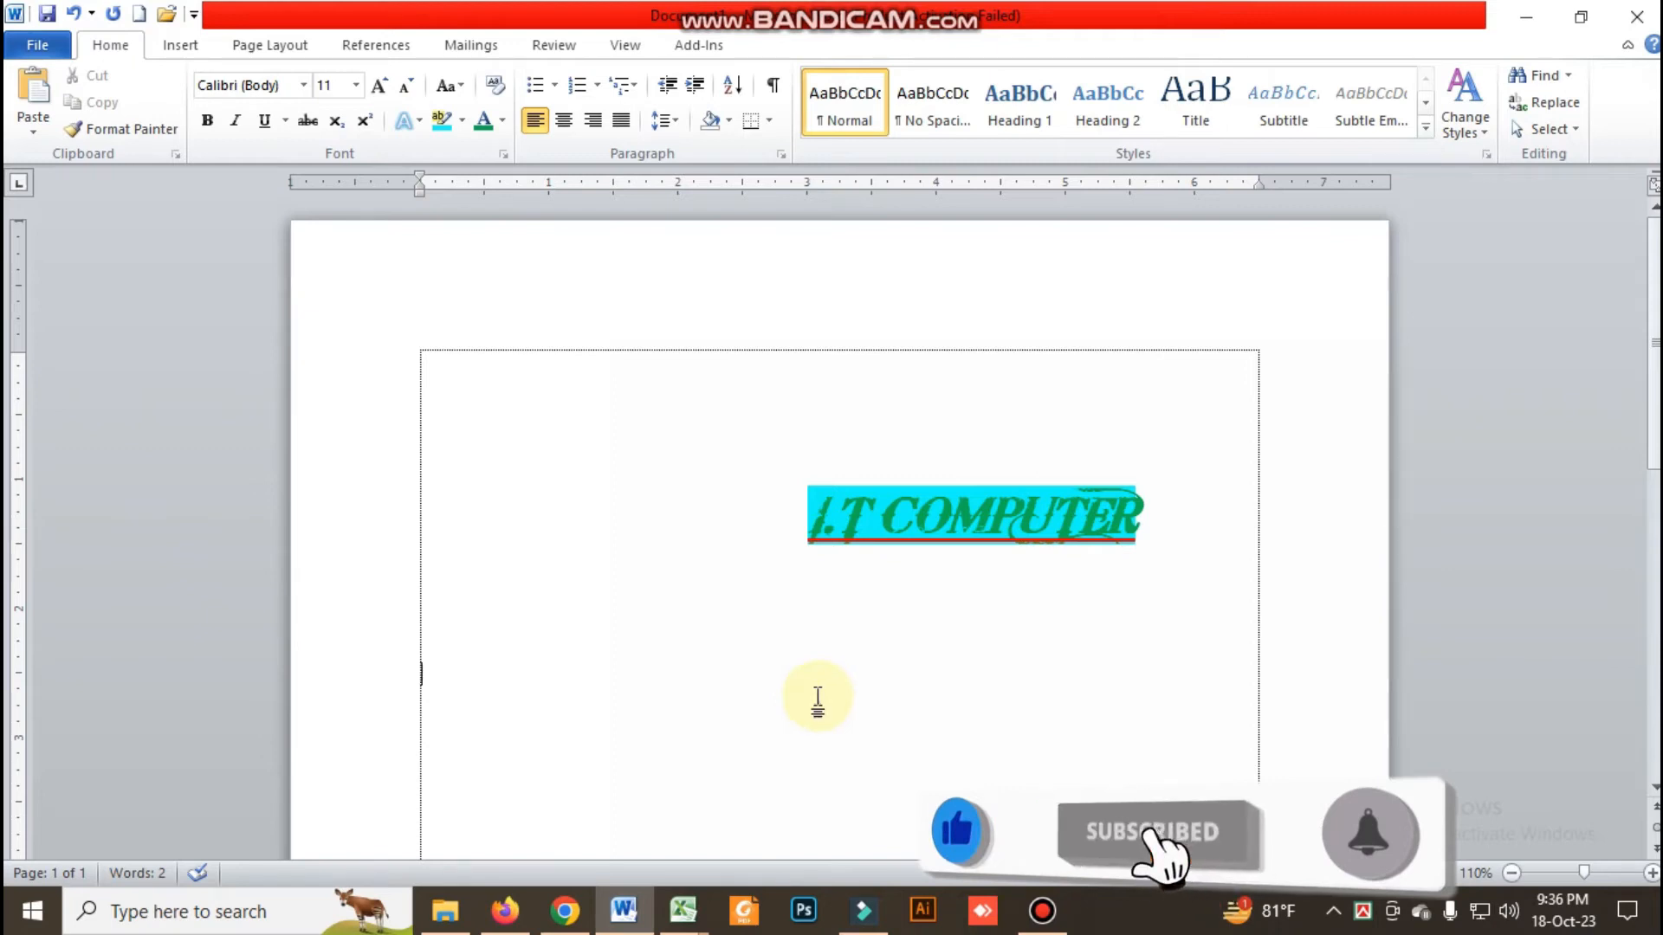
Set the font color of the highlighted text "I.T COMPUTER" to the black theme color and deselect it
left_click(815, 520)
left_click_drag(815, 520, 1076, 494)
left_click(503, 121)
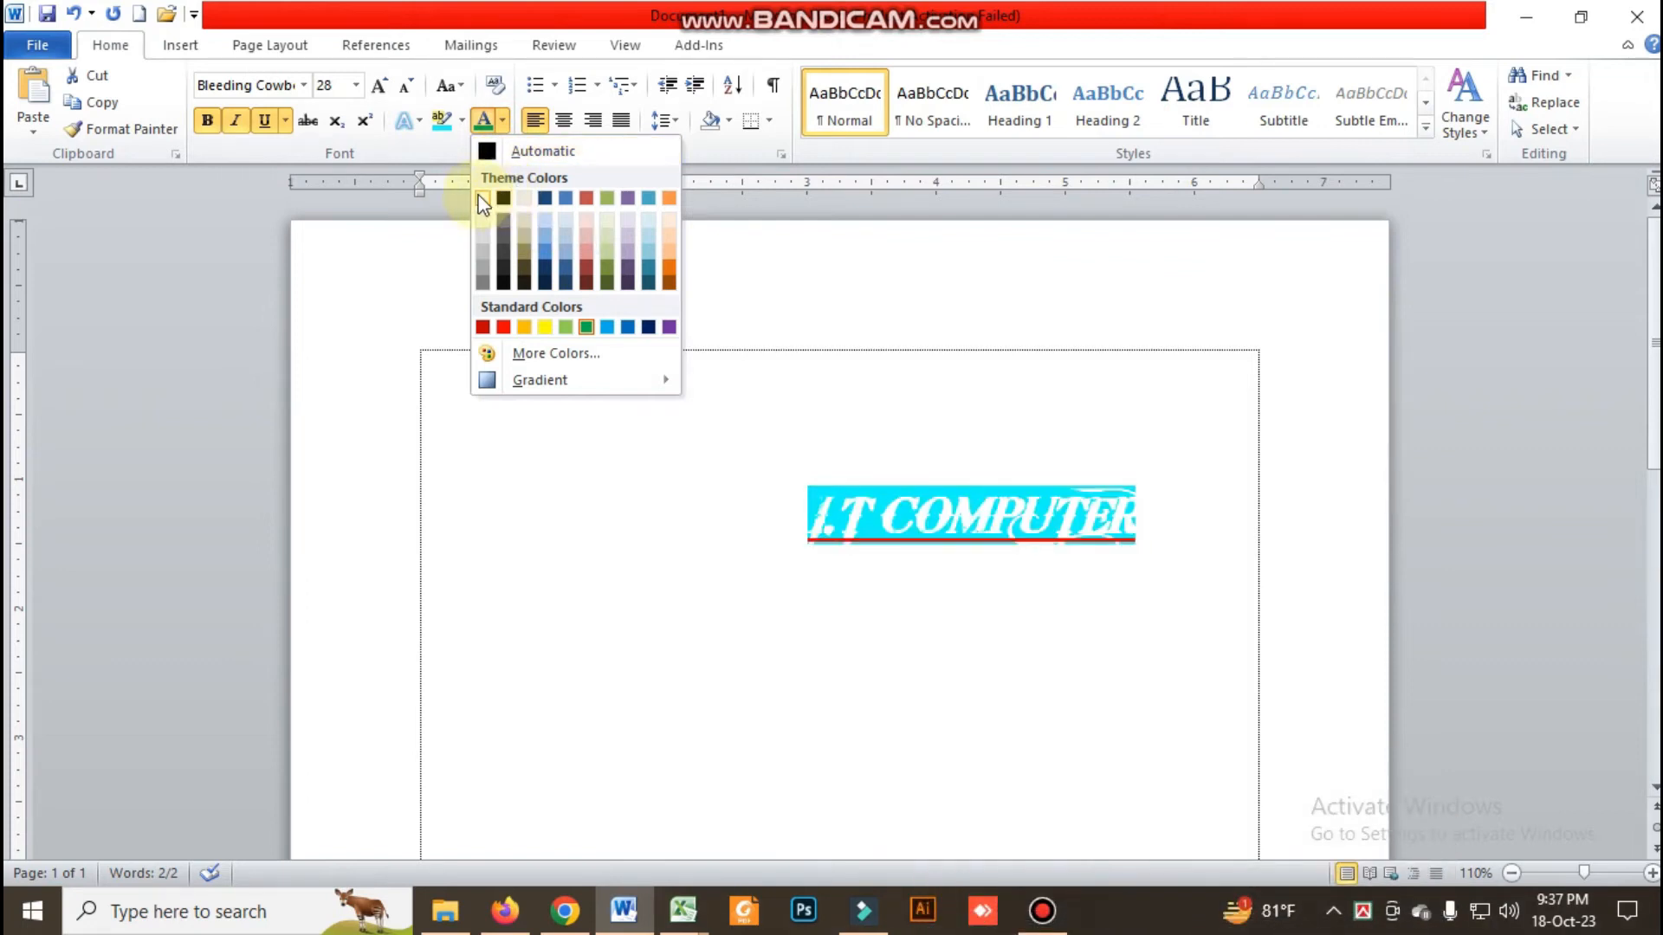
left_click(503, 198)
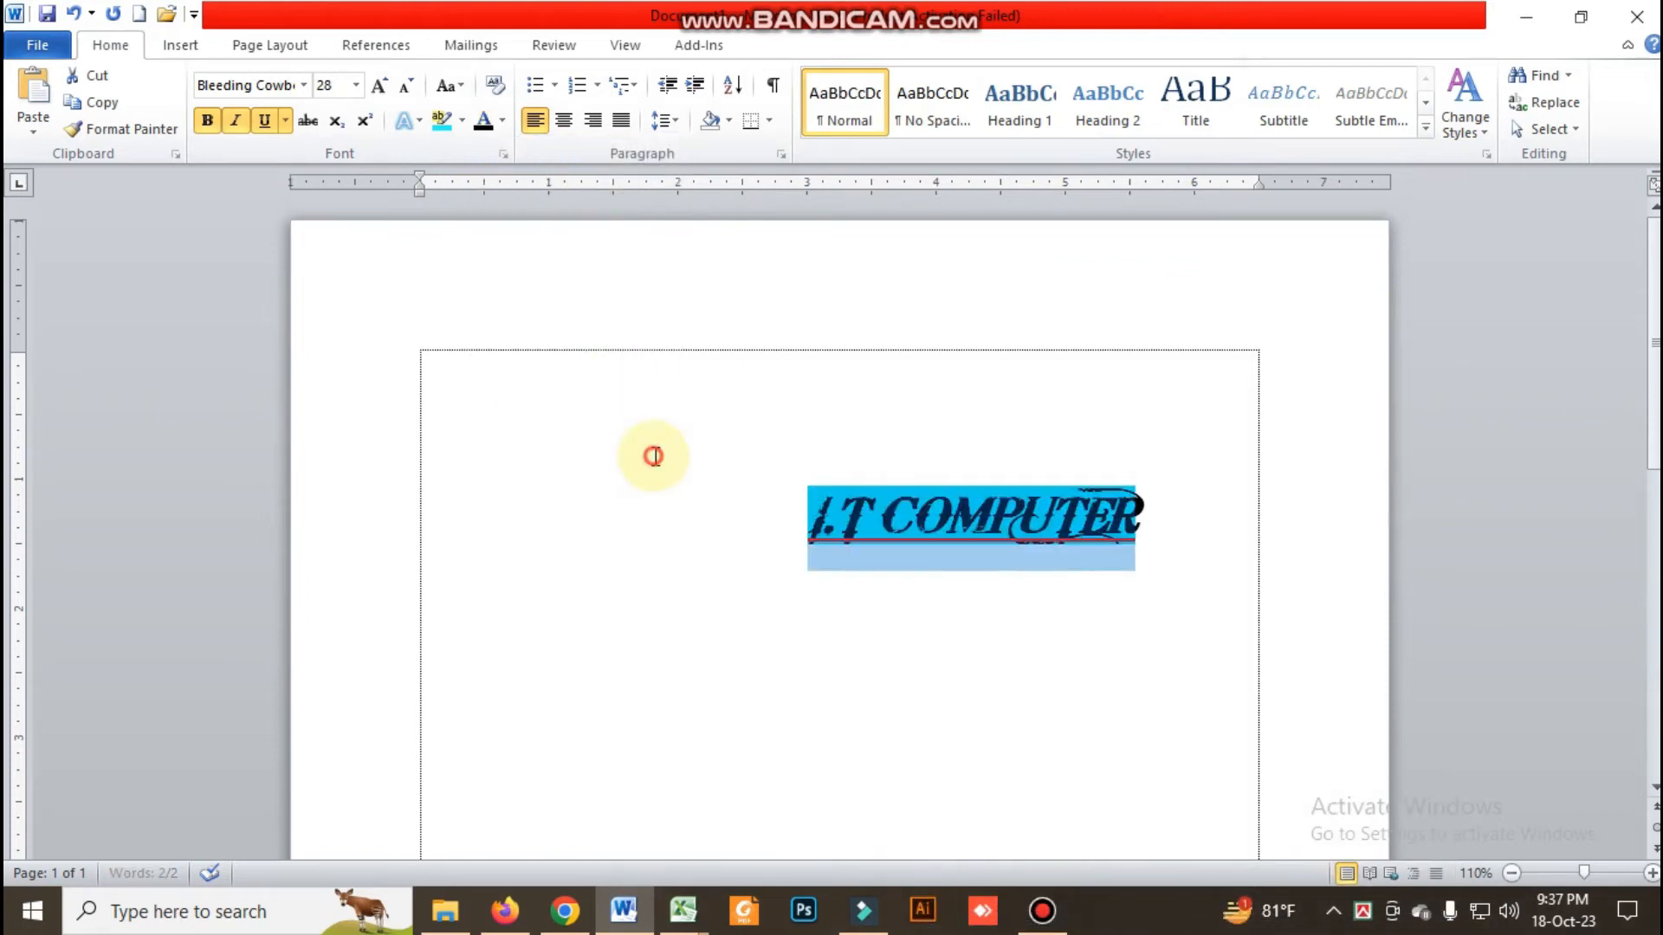
left_click(654, 456)
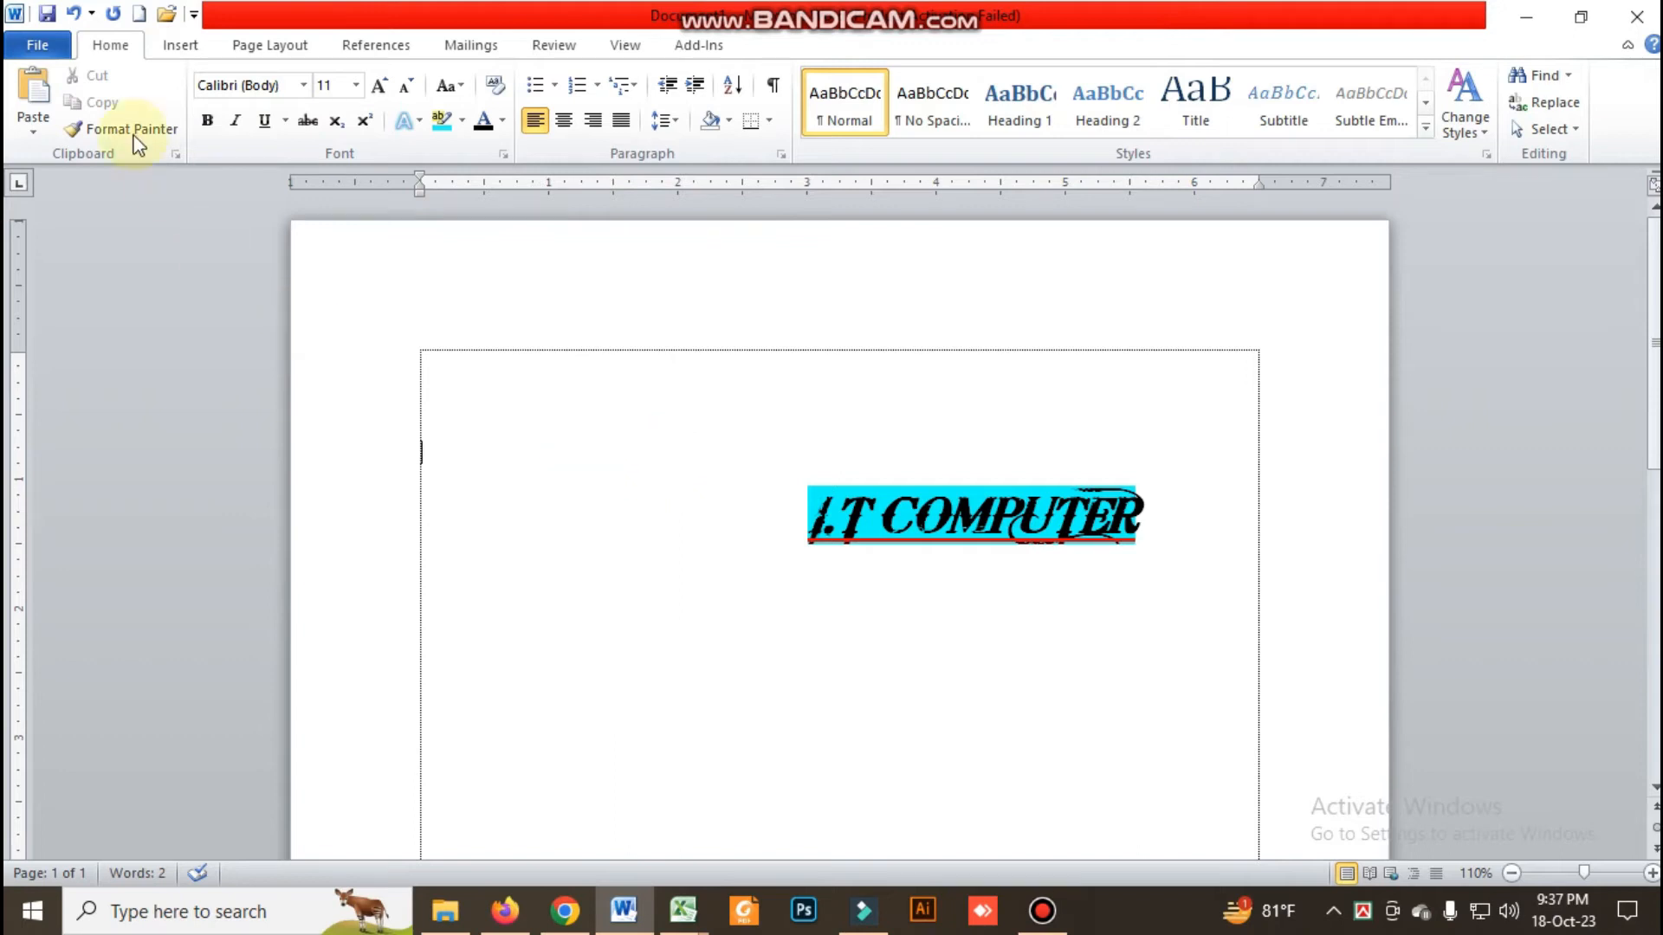
Remove the highlight from "I.T COMPUTER" by setting its text highlight color to No Color
left_click(461, 120)
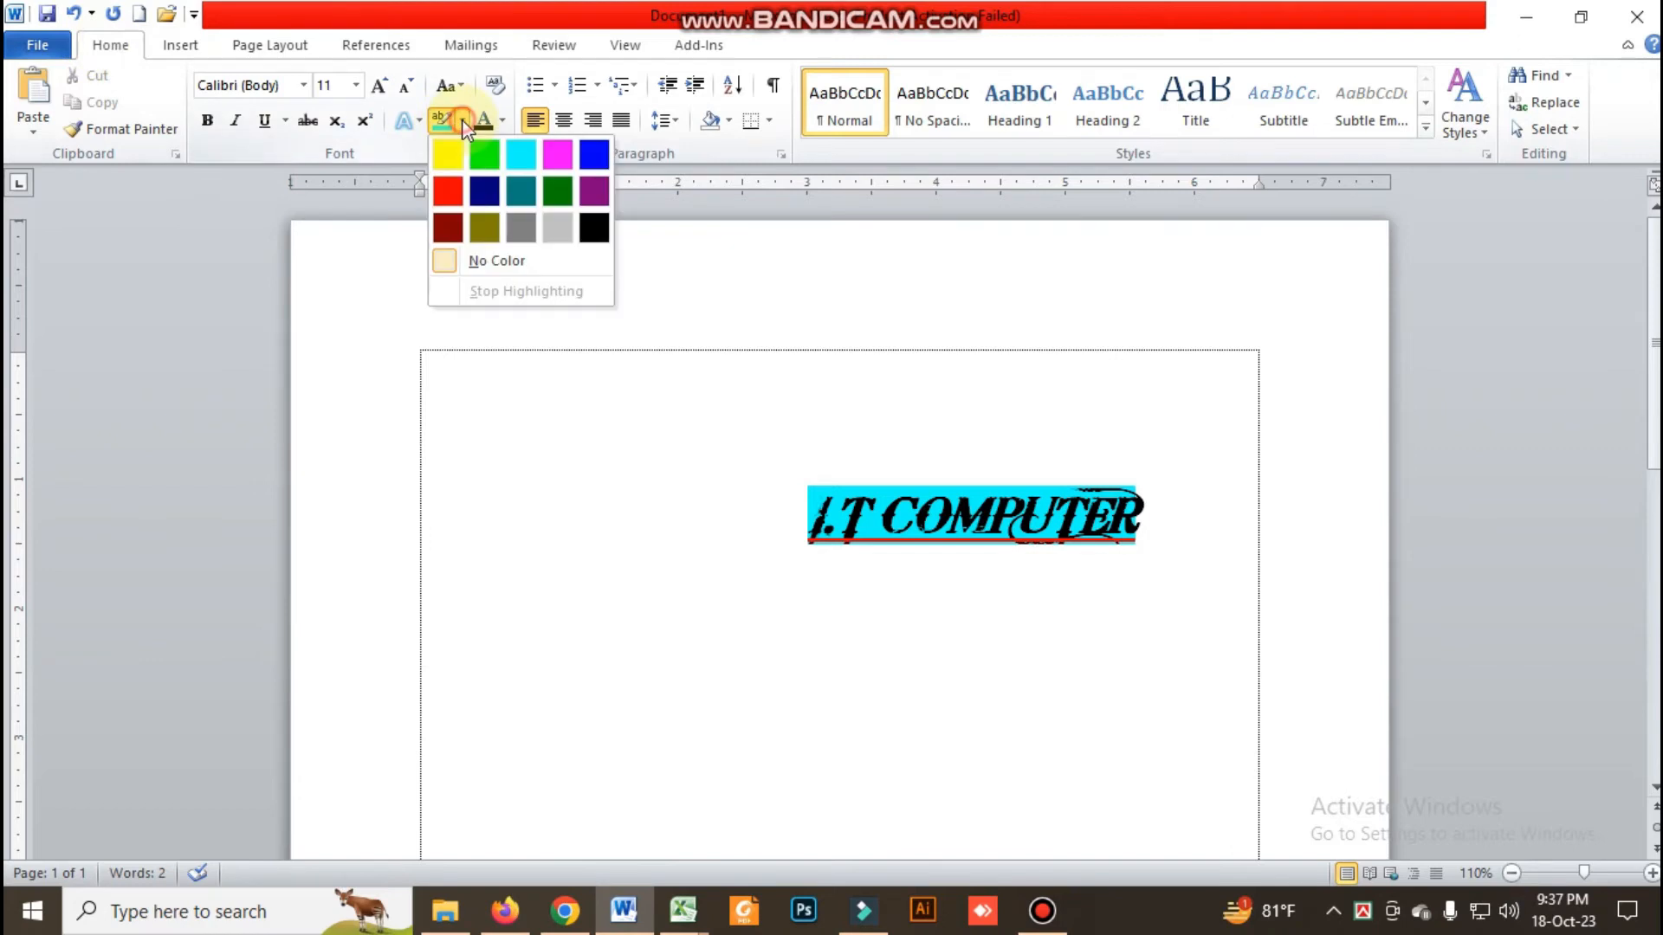
left_click_drag(786, 520, 1207, 564)
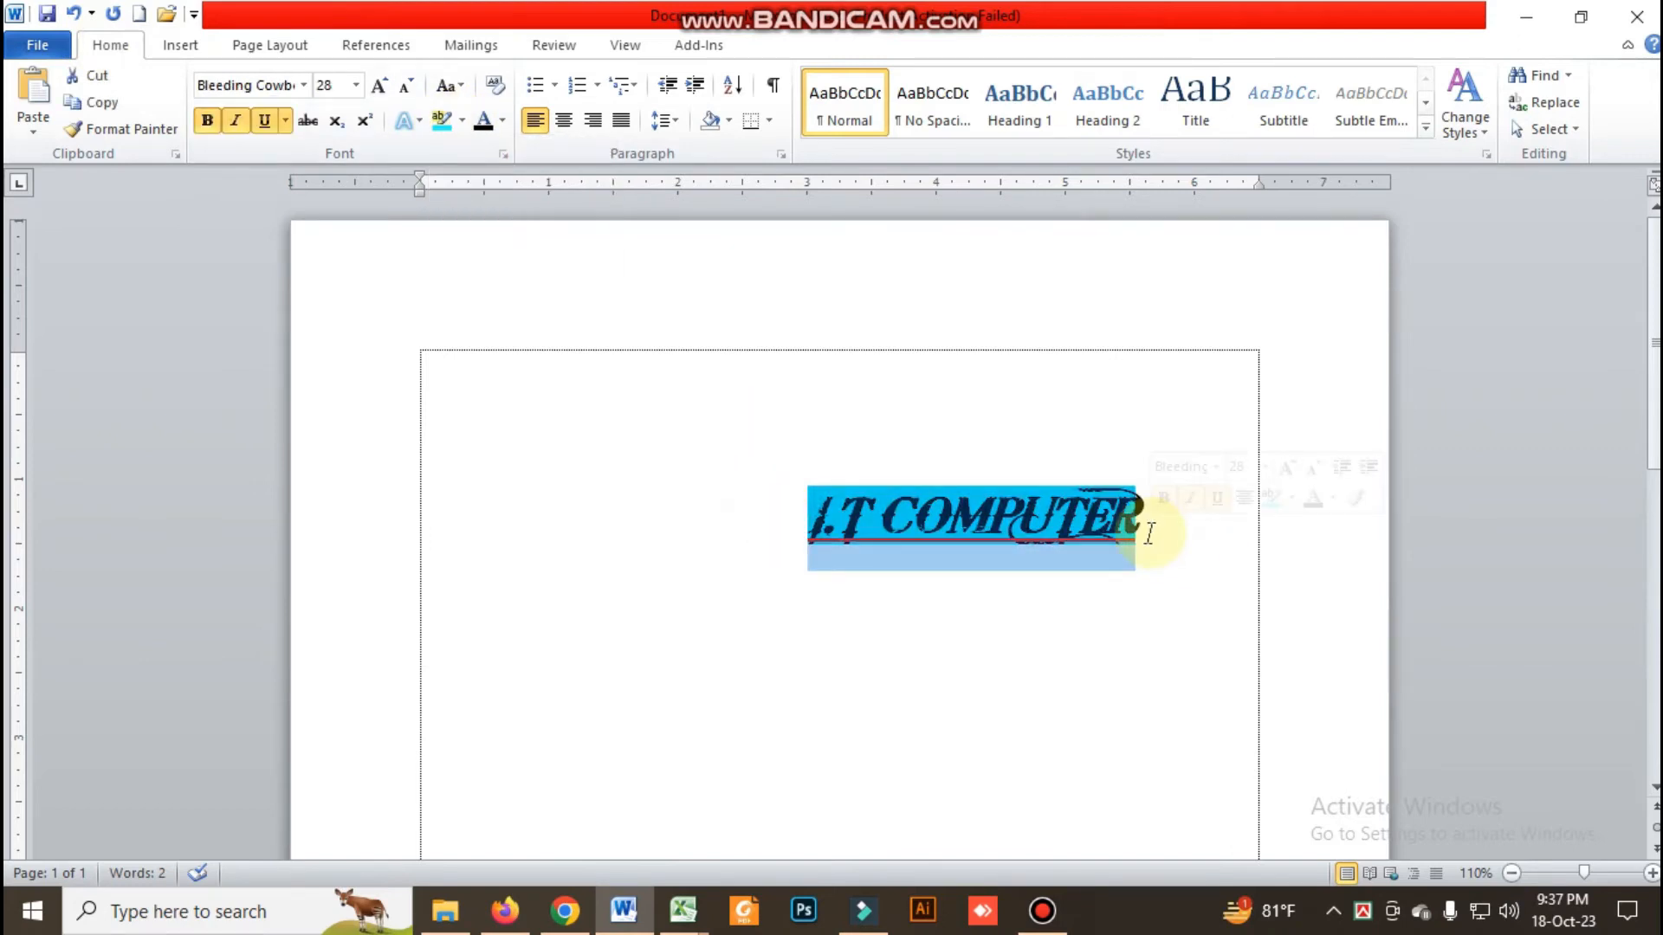
left_click(462, 124)
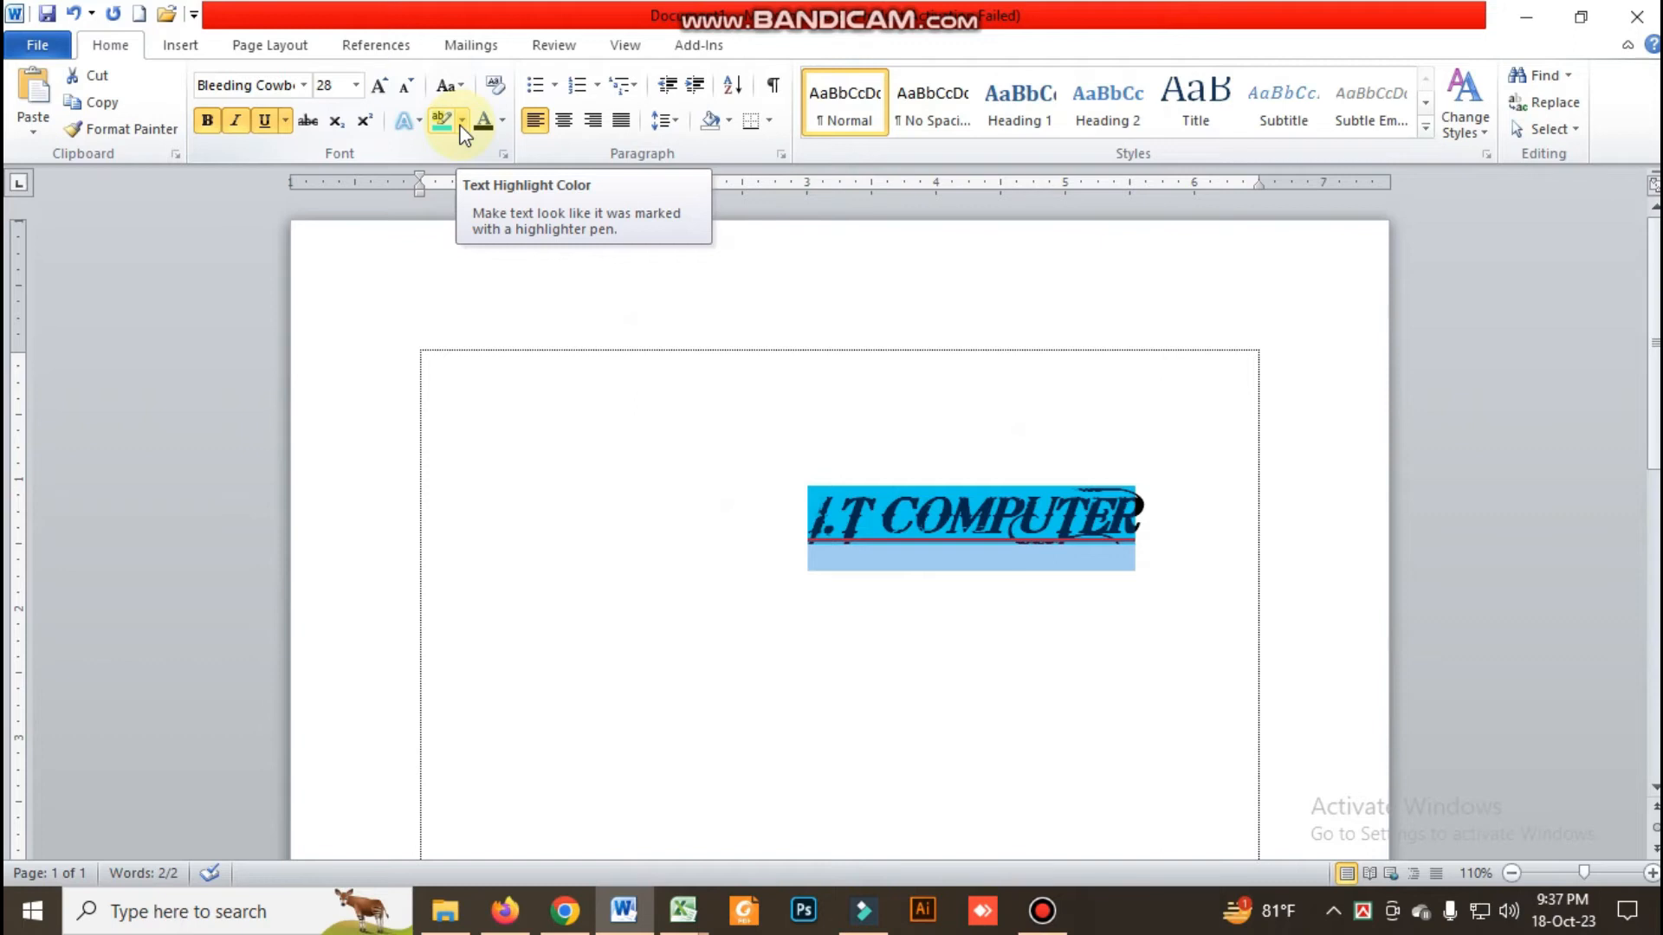
left_click(462, 124)
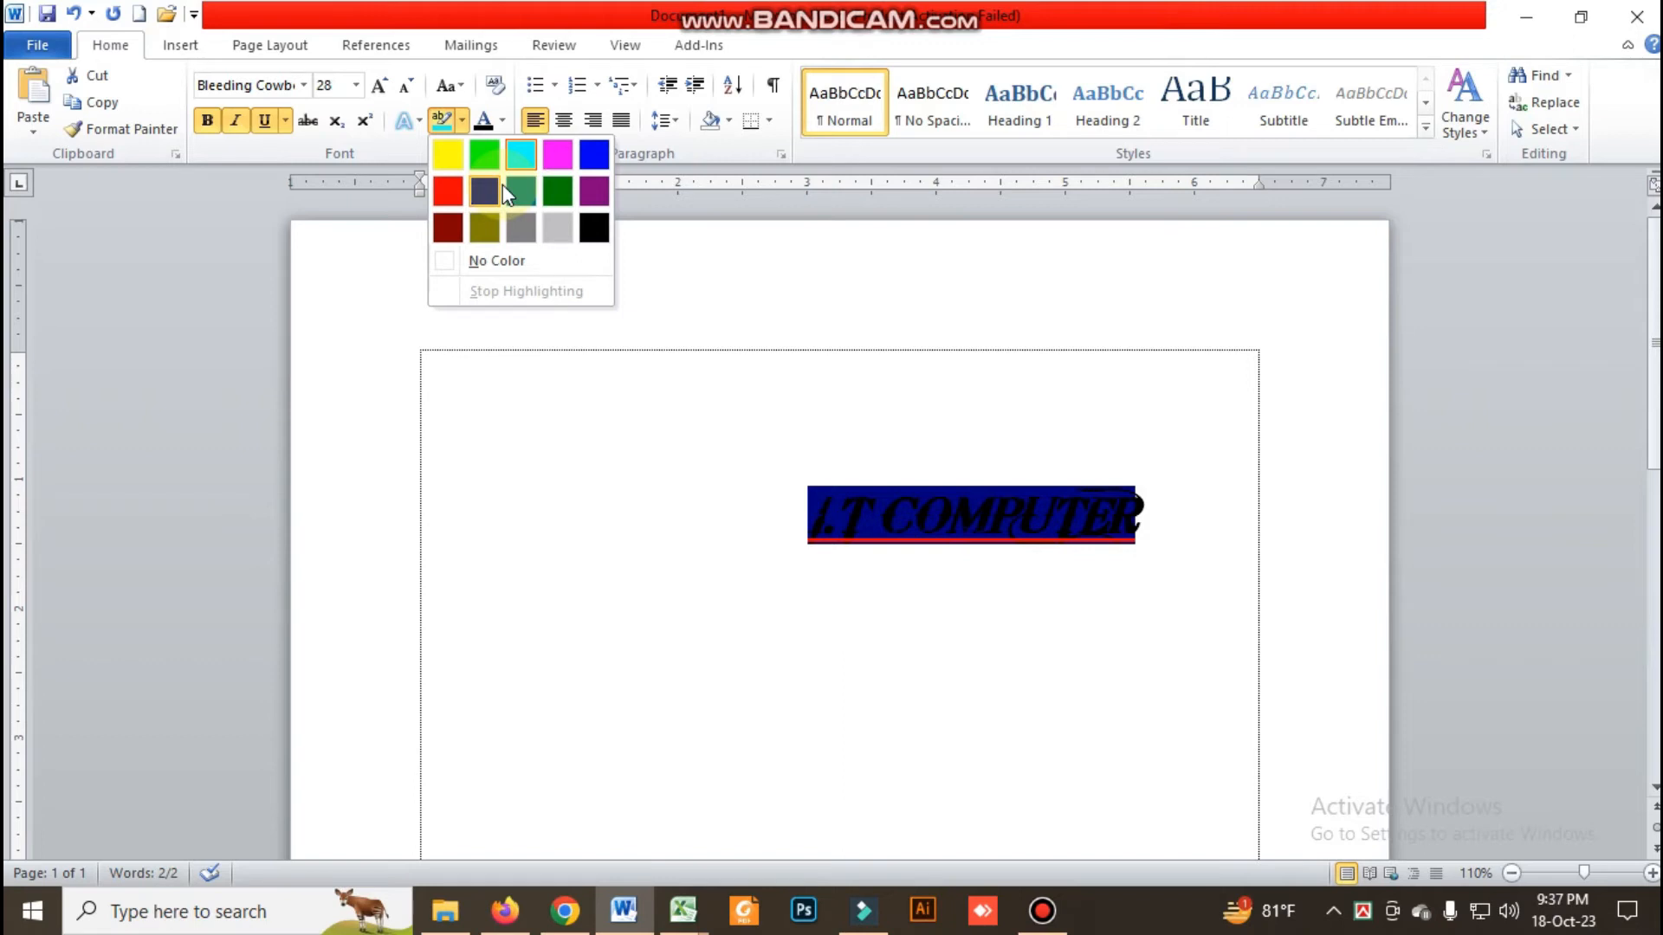
left_click(482, 262)
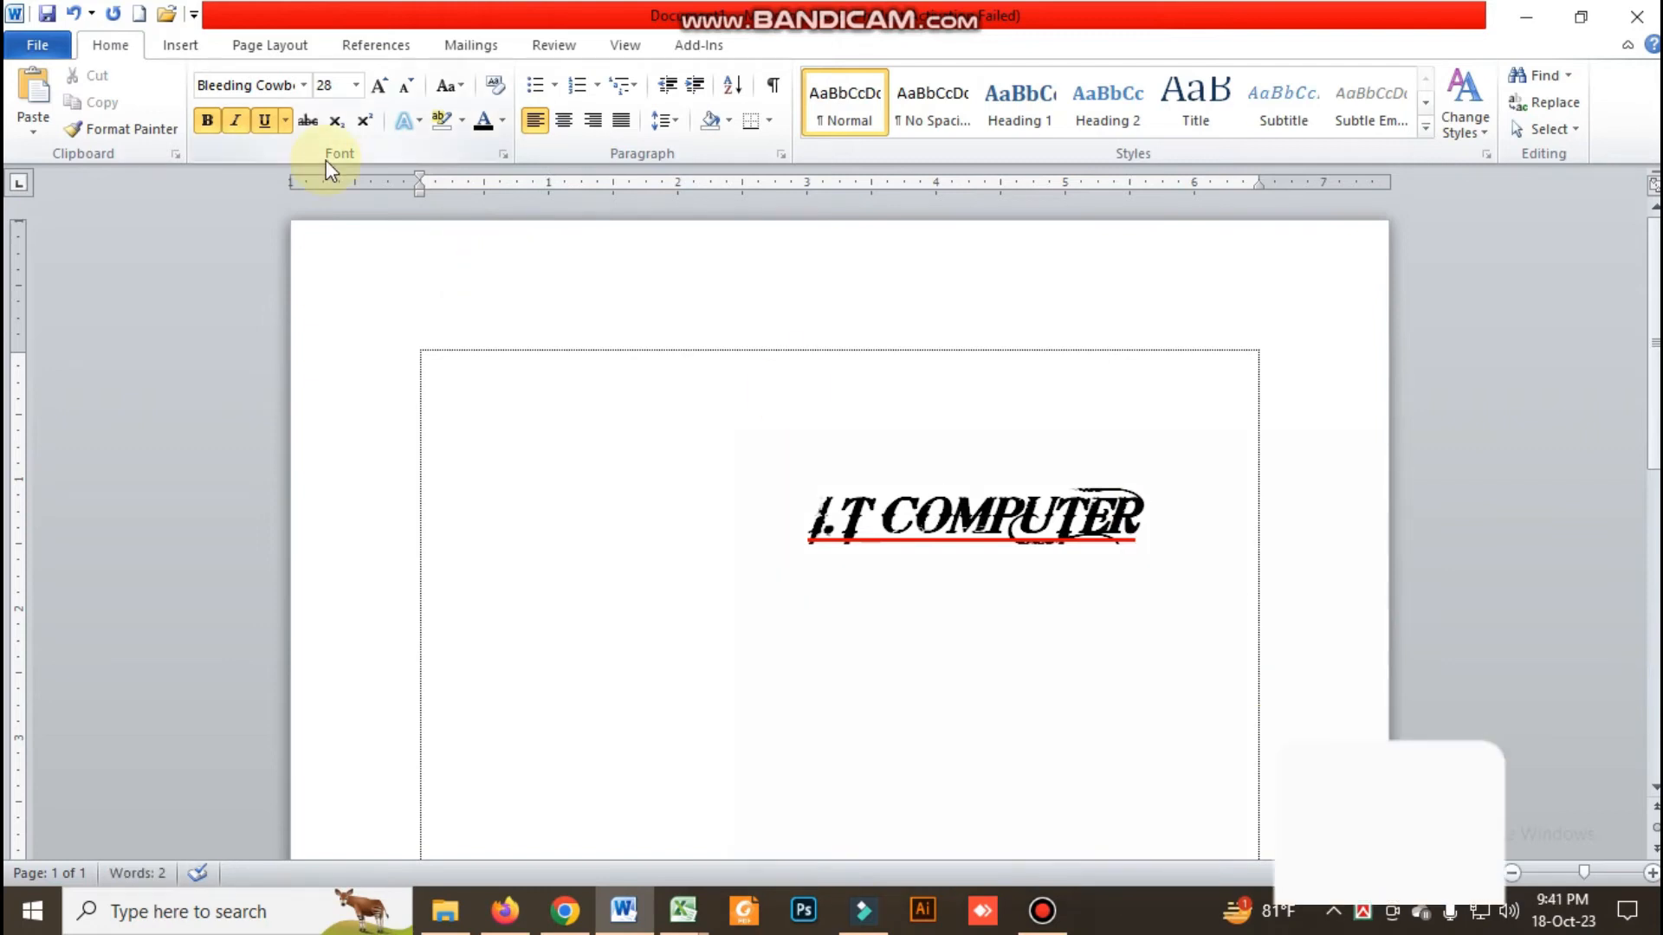
Remove the blank space before "I.T COMPUTER" so that the line starts at the page's left margin
left_click_drag(790, 519, 1024, 518)
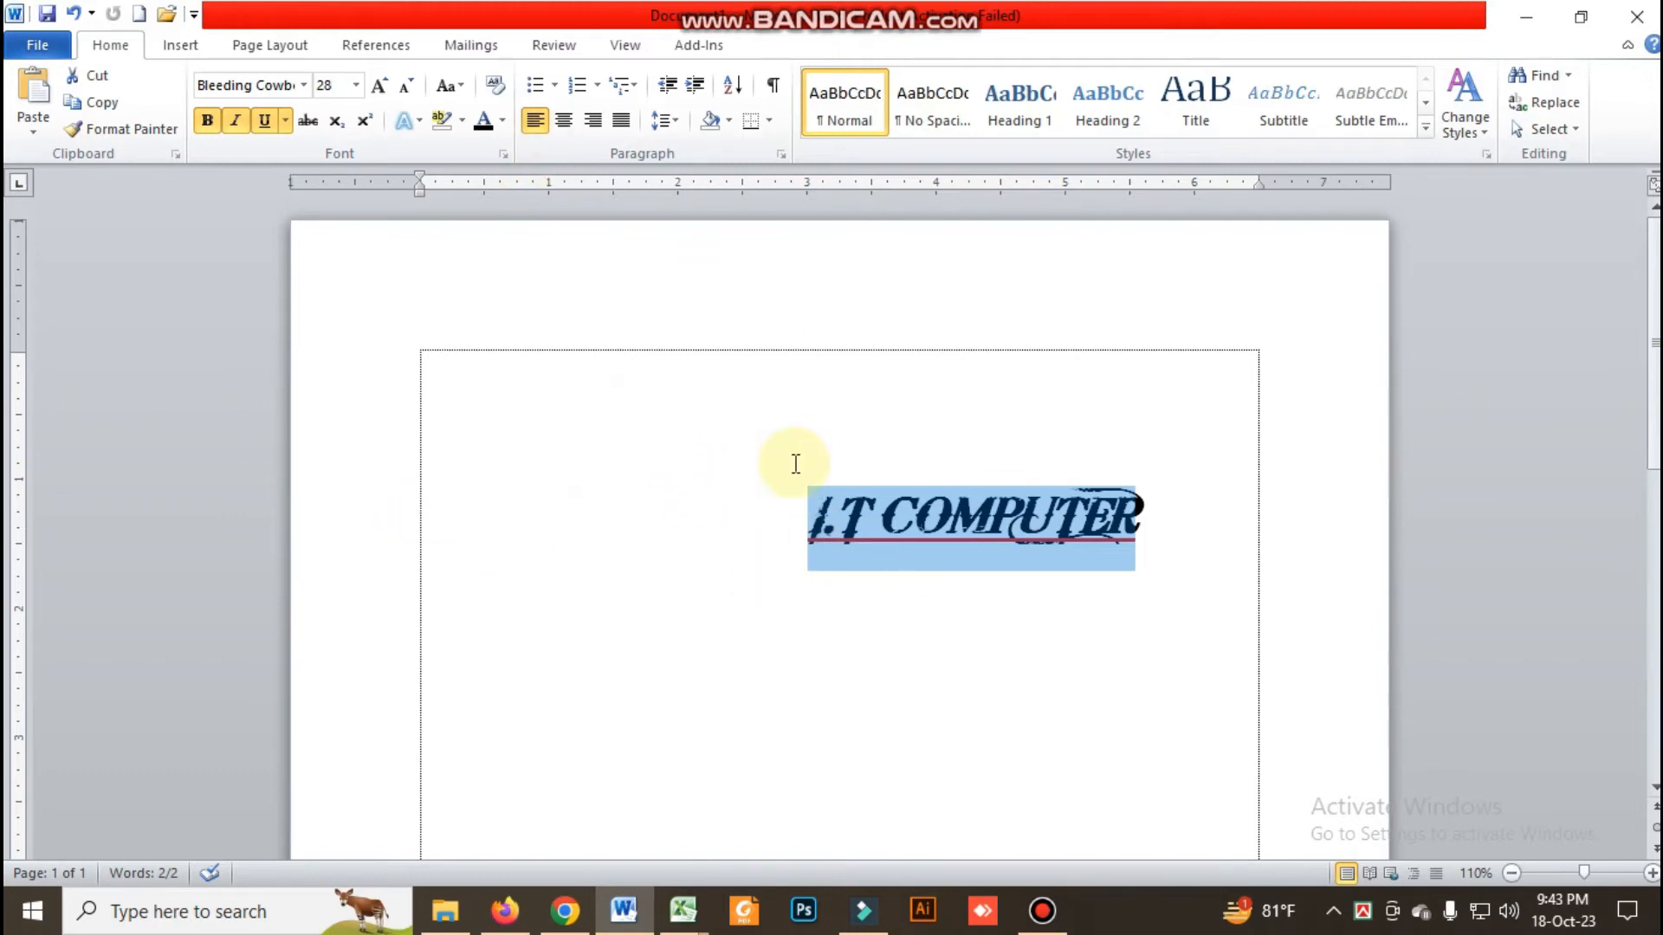
double_click(815, 514)
left_click_drag(1074, 528, 1138, 531)
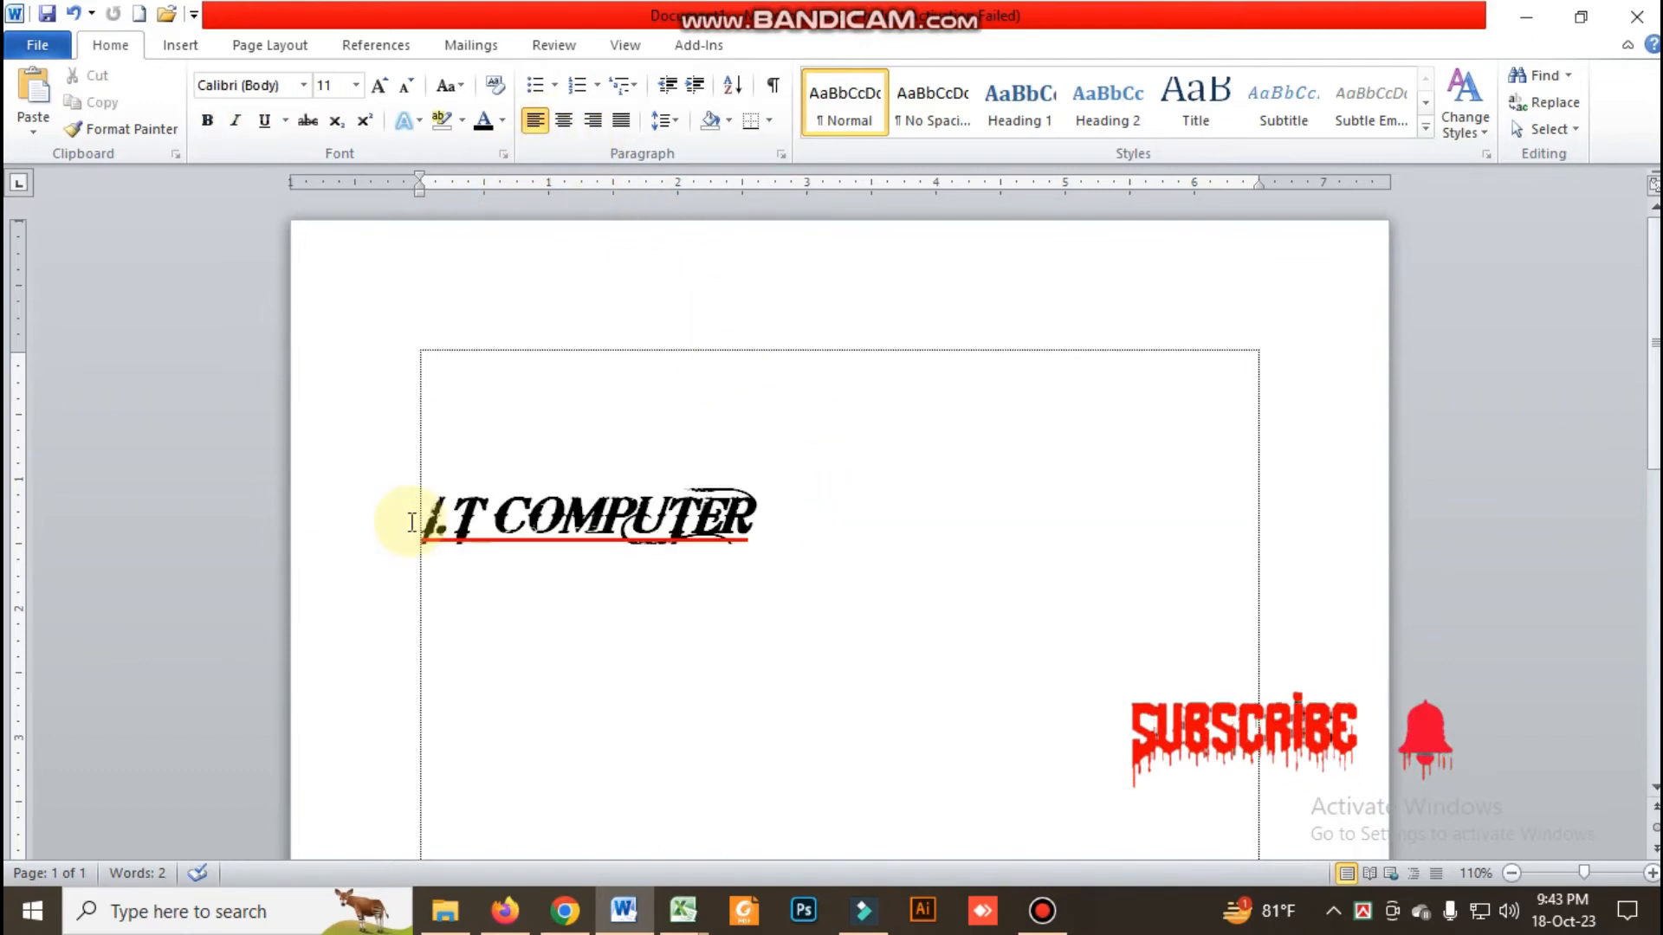
left_click(400, 521)
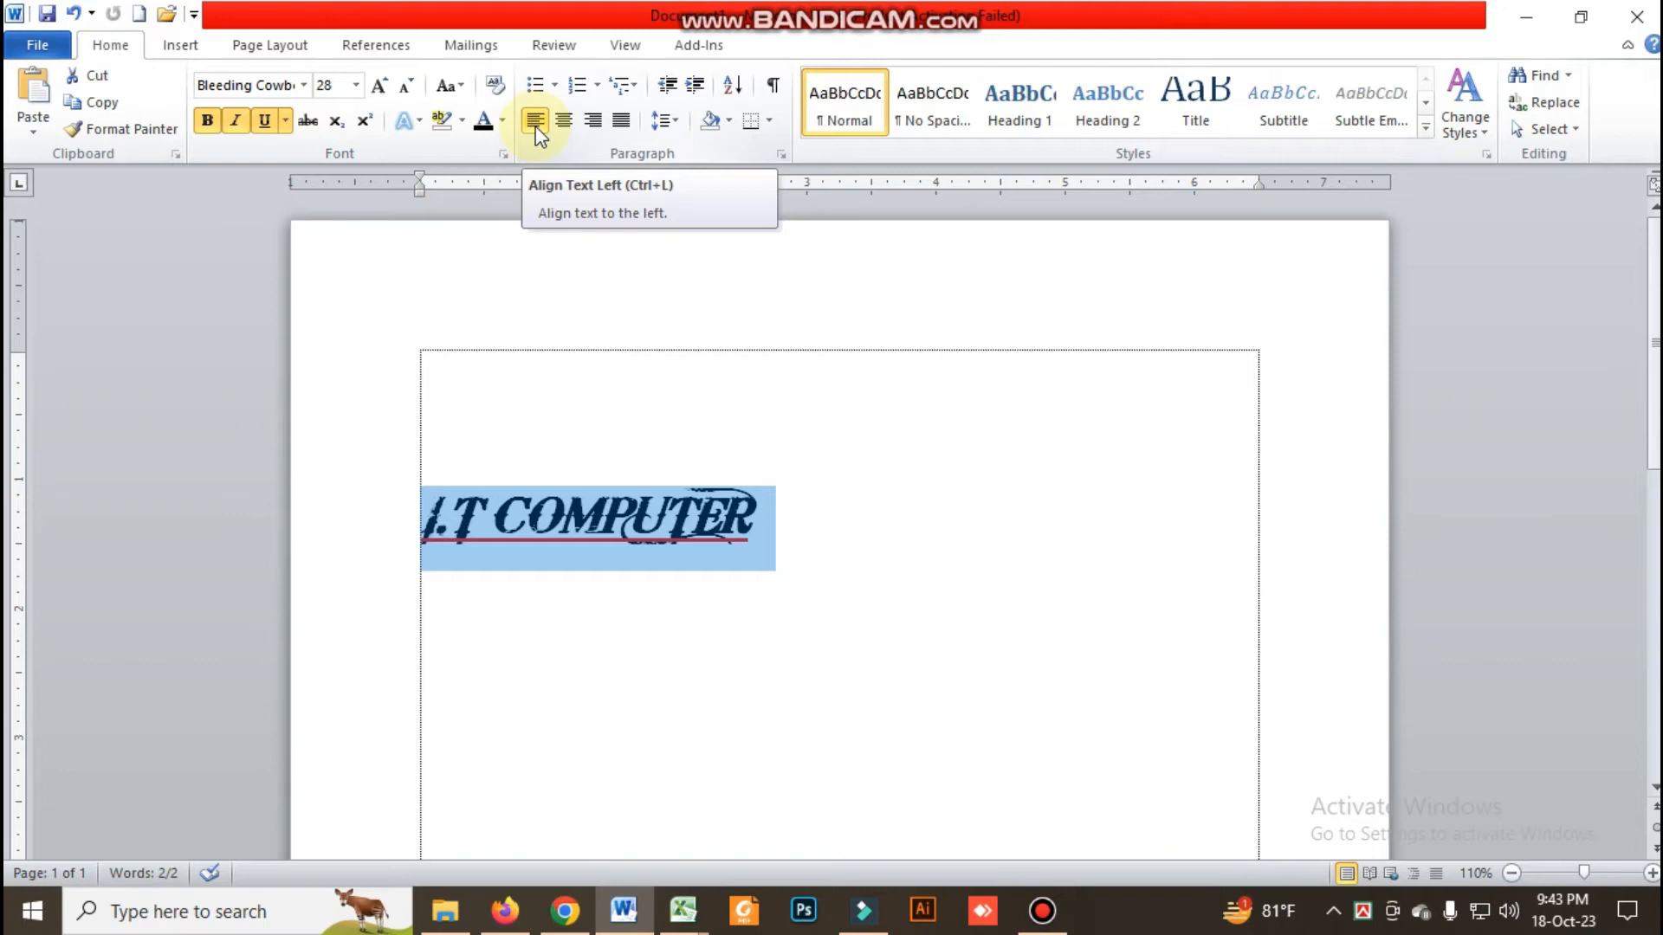
left_click(799, 292)
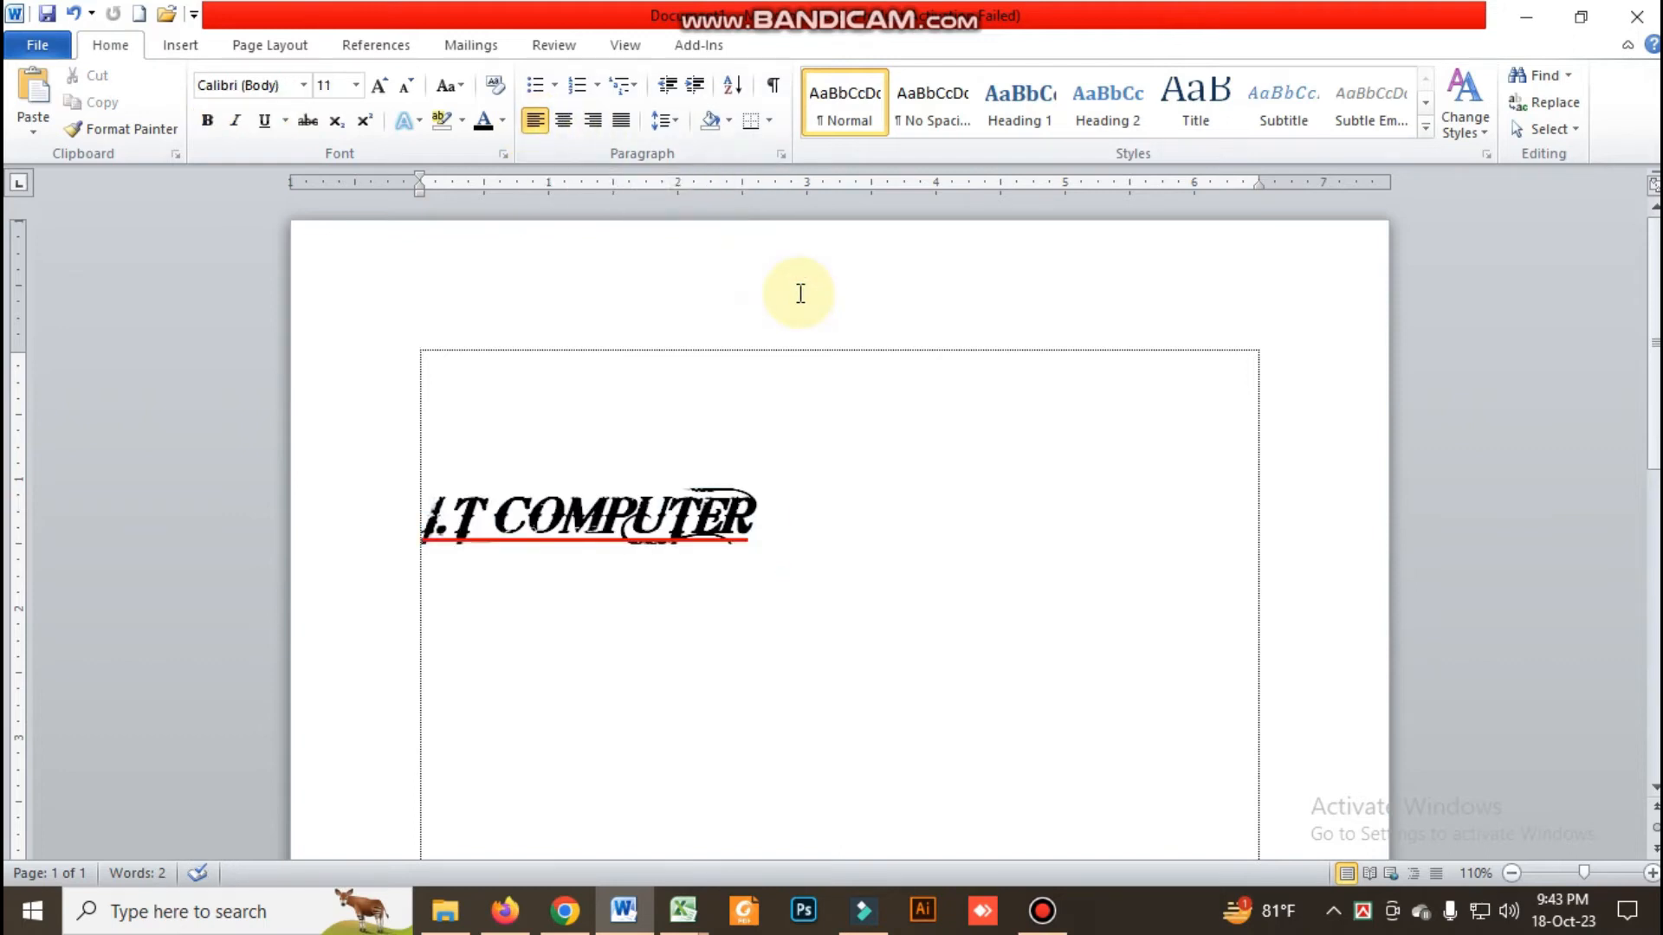
Align the "I.T COMPUTER" line left, right, centered and justified in turn, and deselect it
left_click_drag(758, 519, 382, 482)
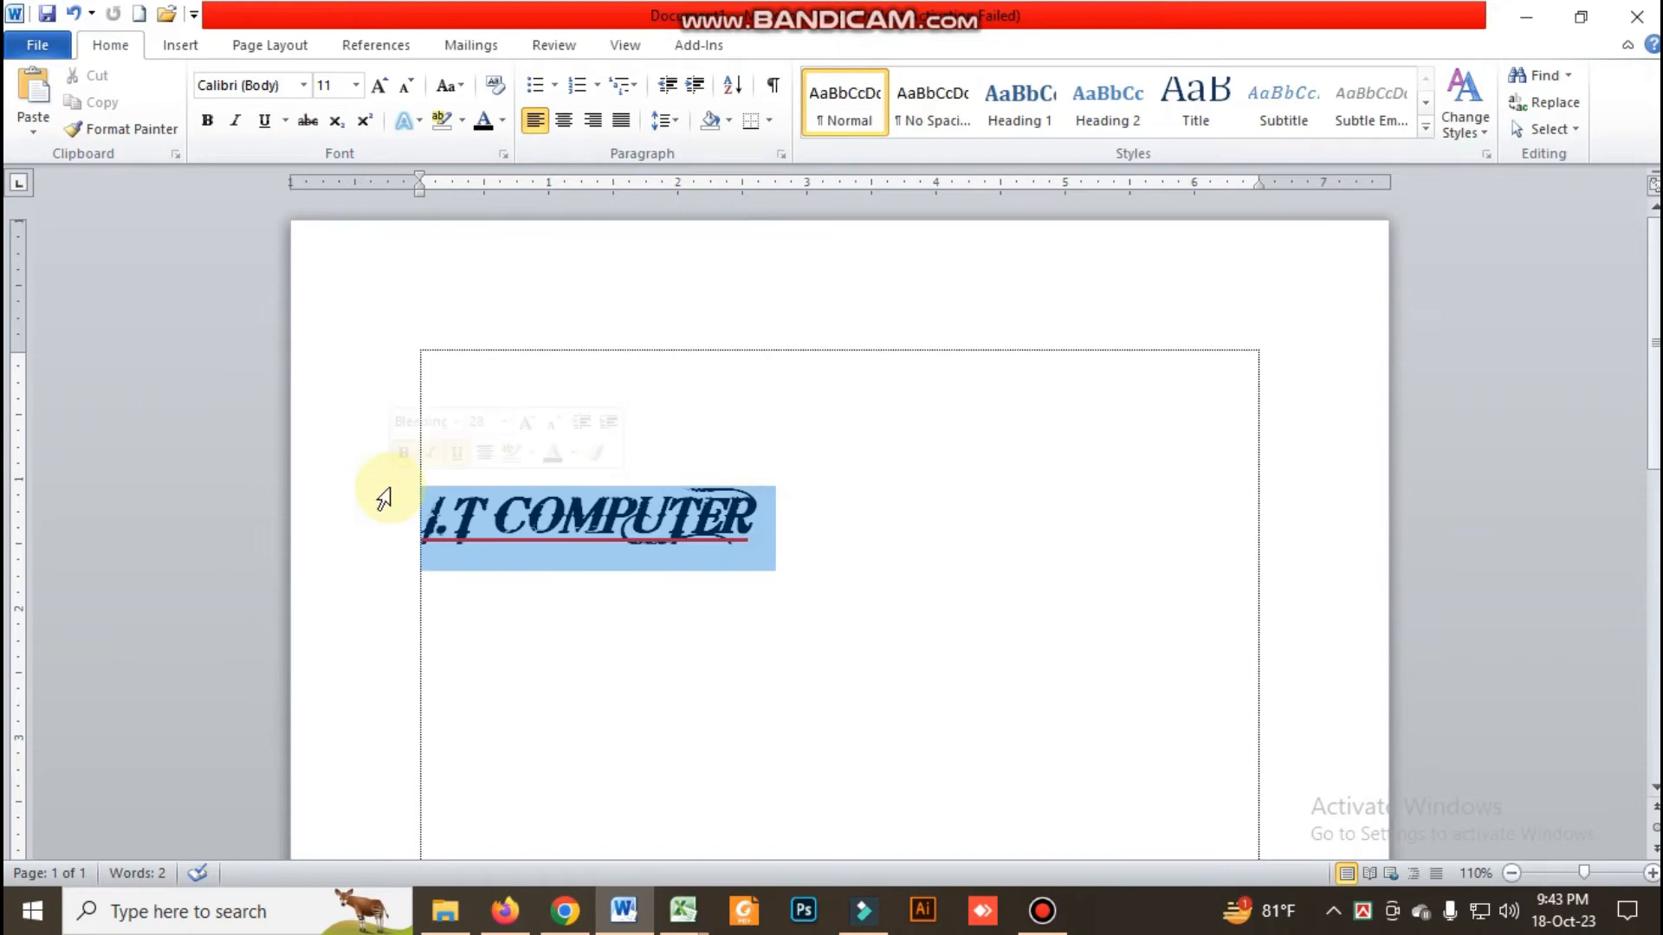
key("ctrl+l")
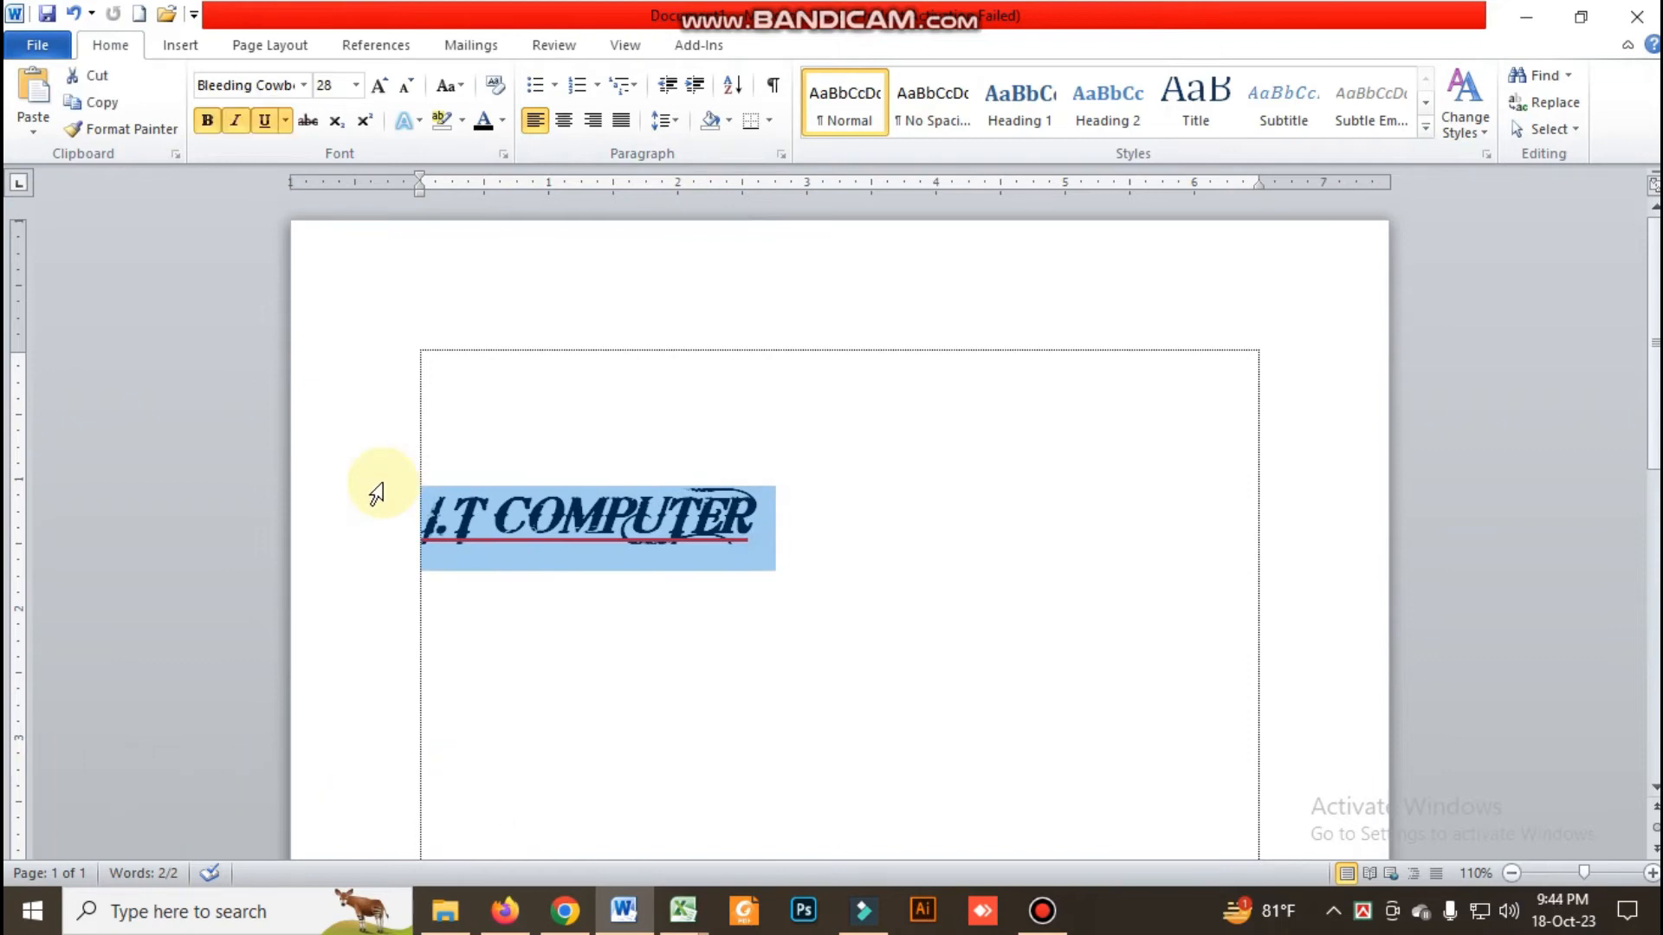
key("ctrl+r")
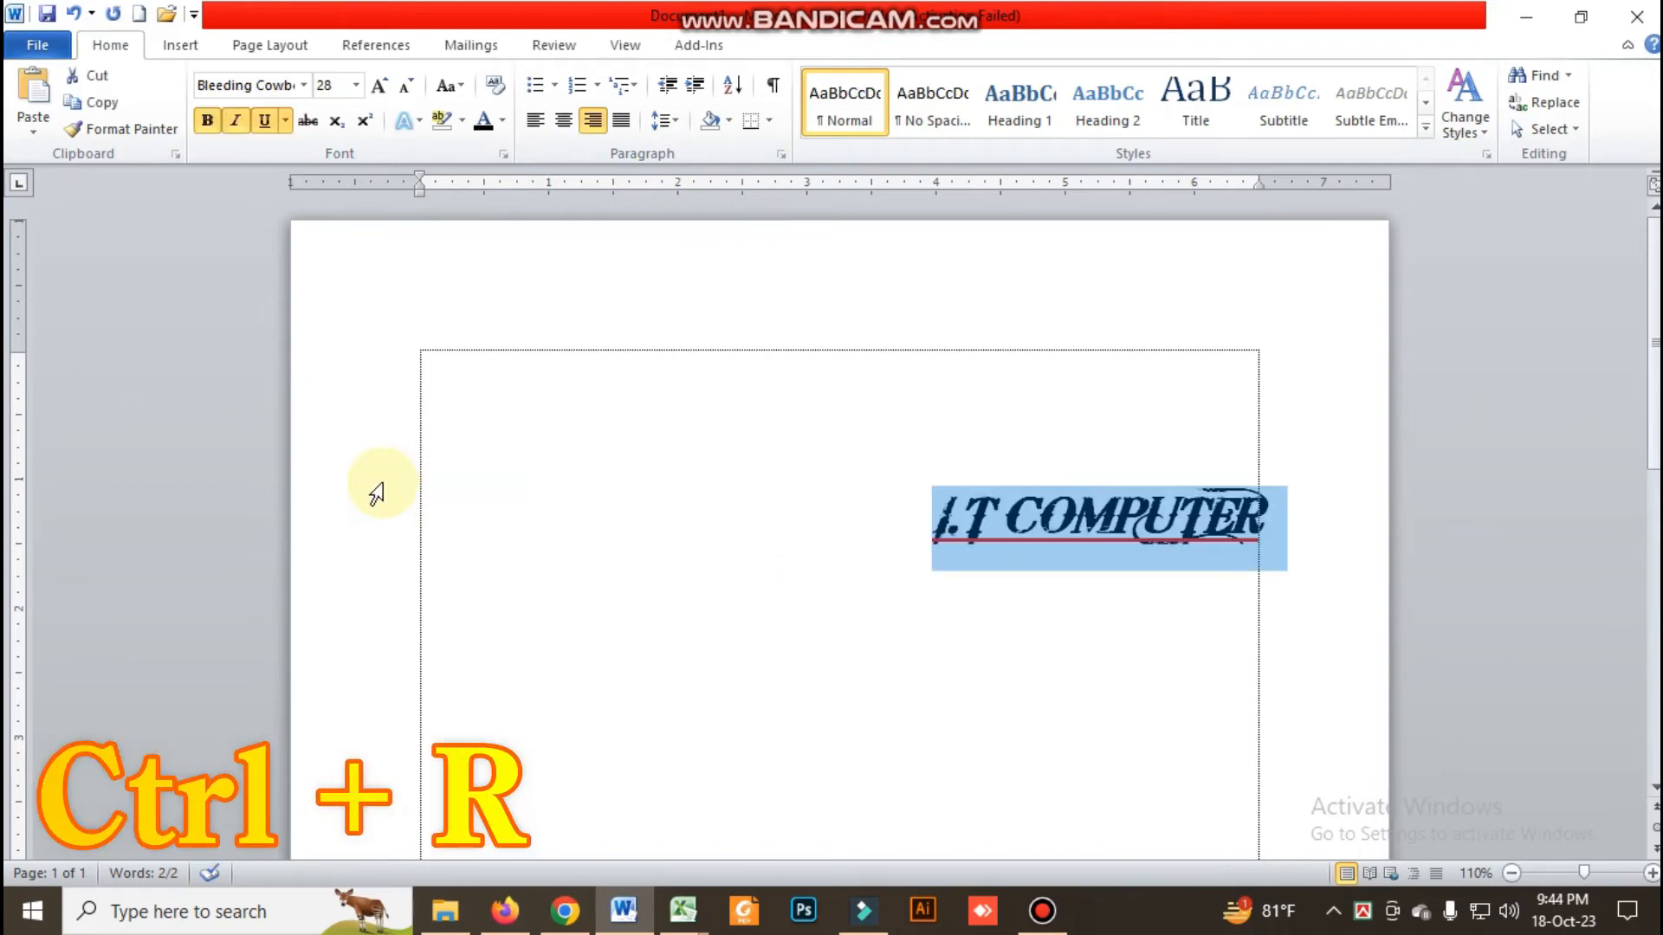
key("ctrl+e")
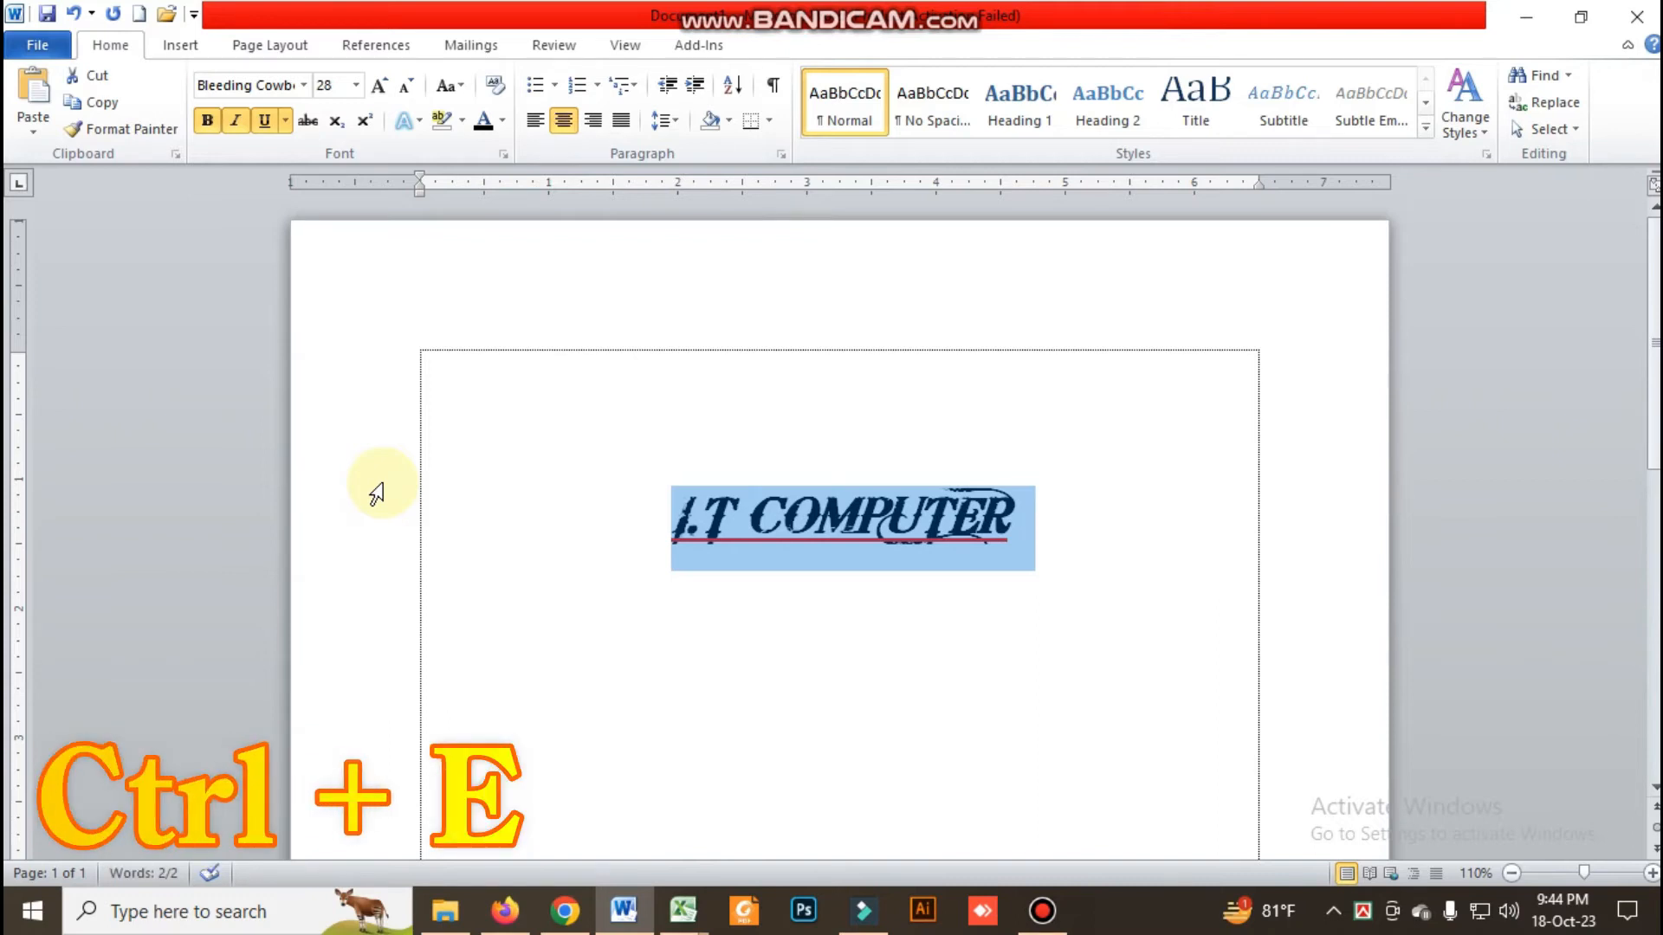
key("ctrl+j")
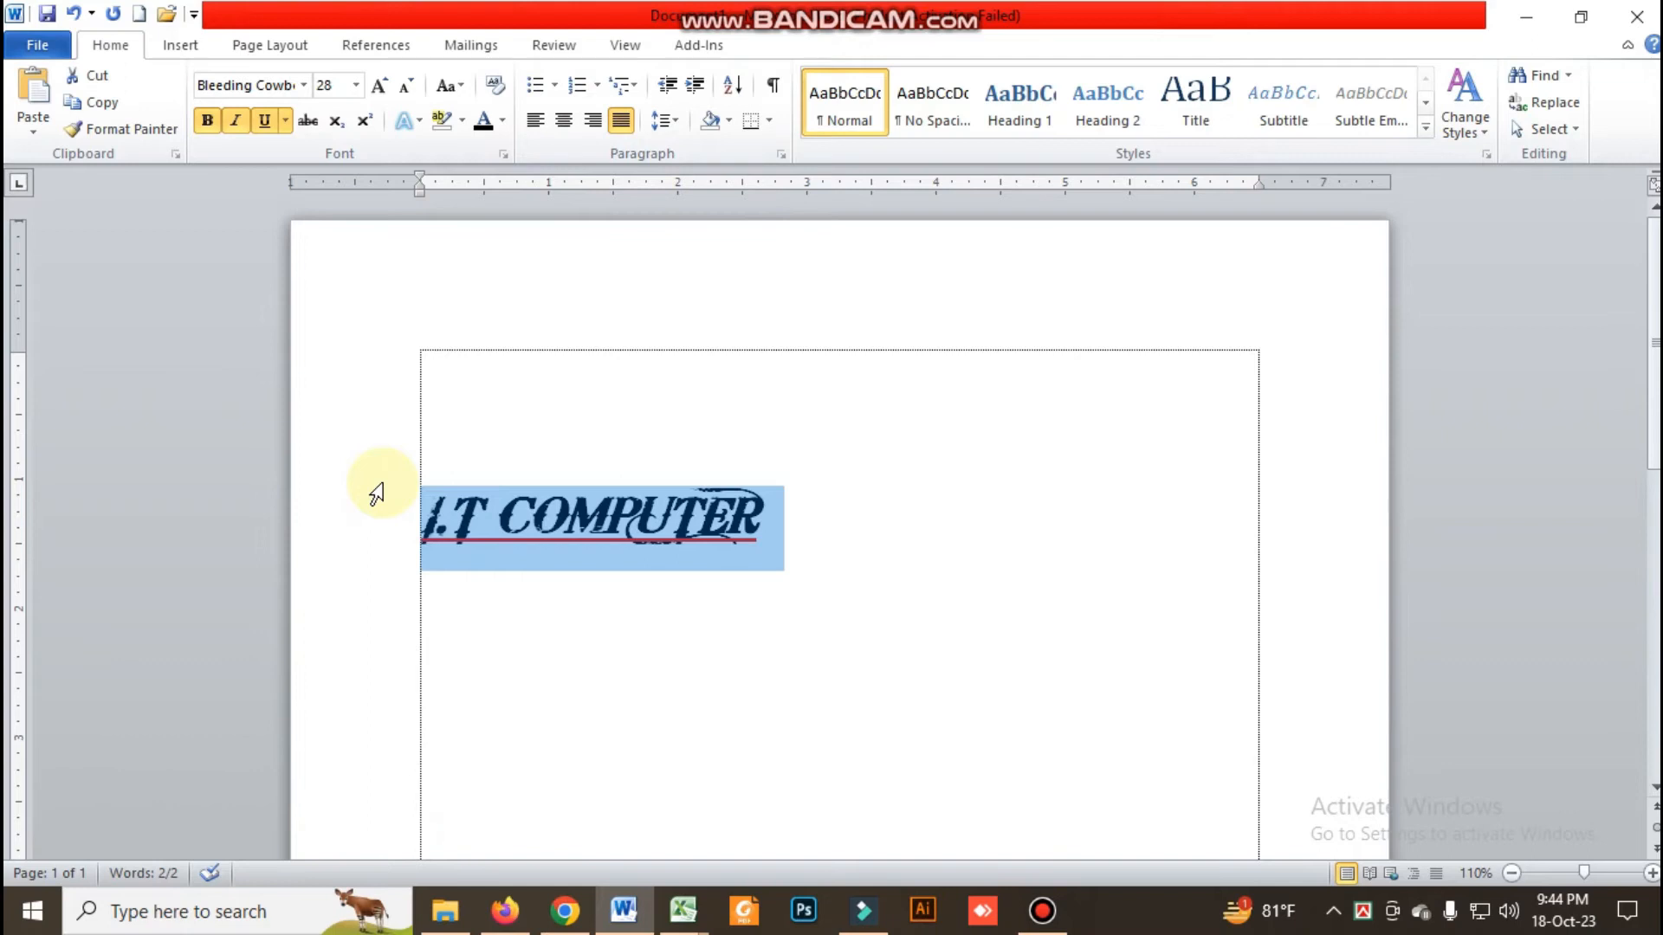
left_click(585, 612)
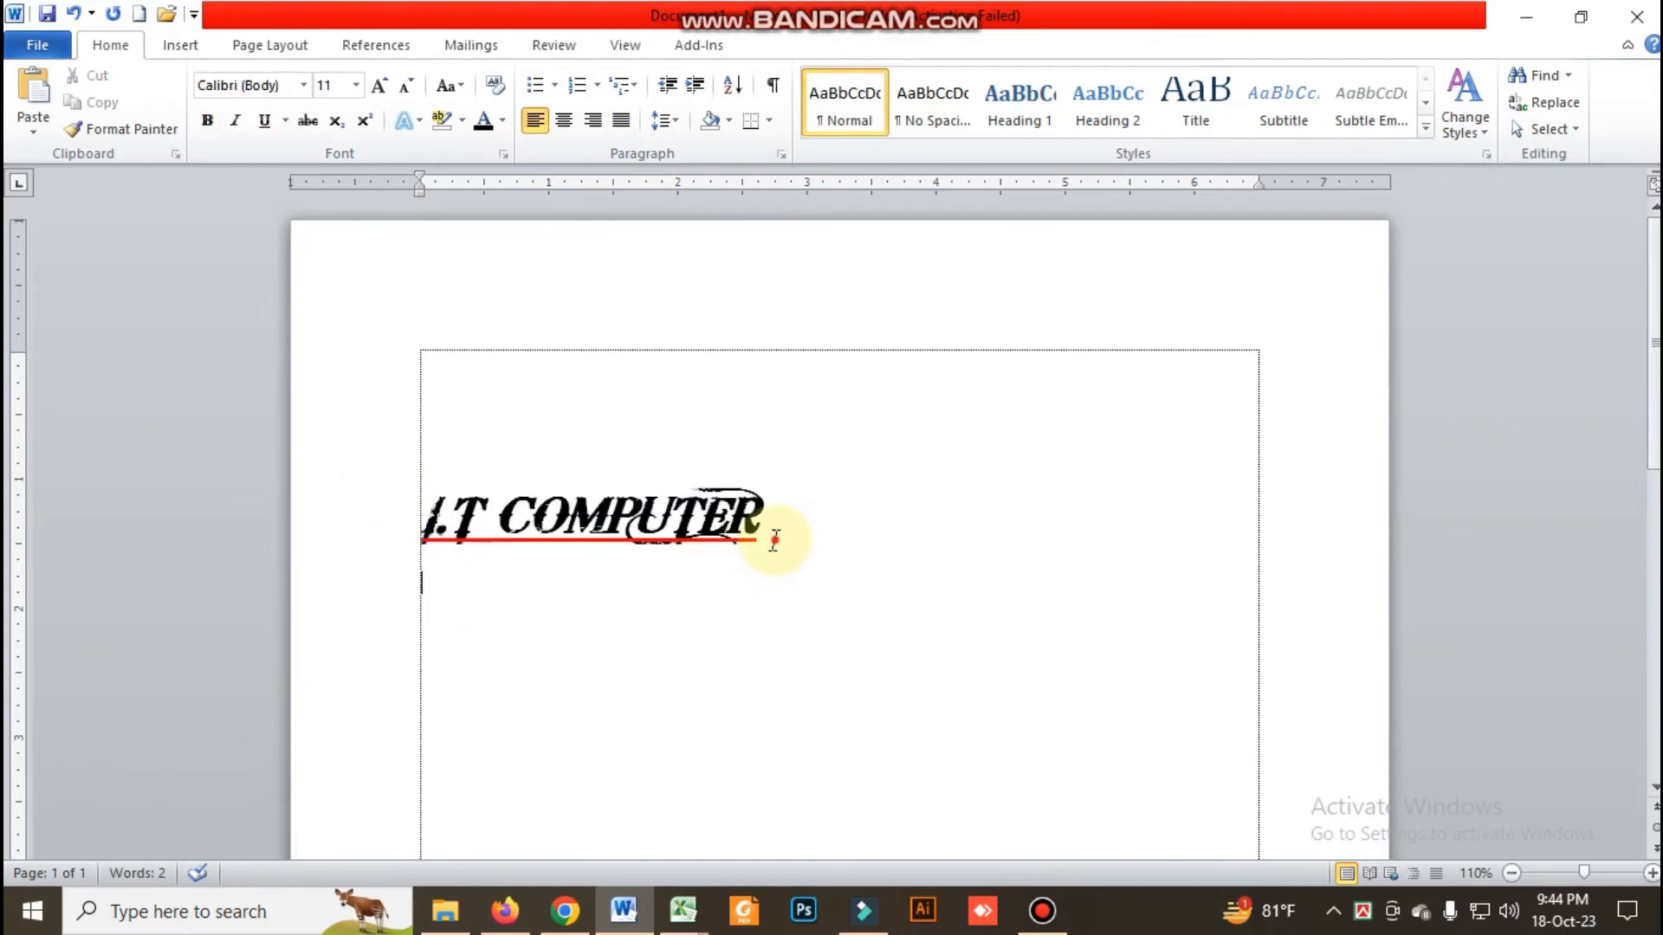
Center the "I.T COMPUTER" line, and set its alignment to Left in the Paragraph settings
left_click_drag(772, 537, 393, 520)
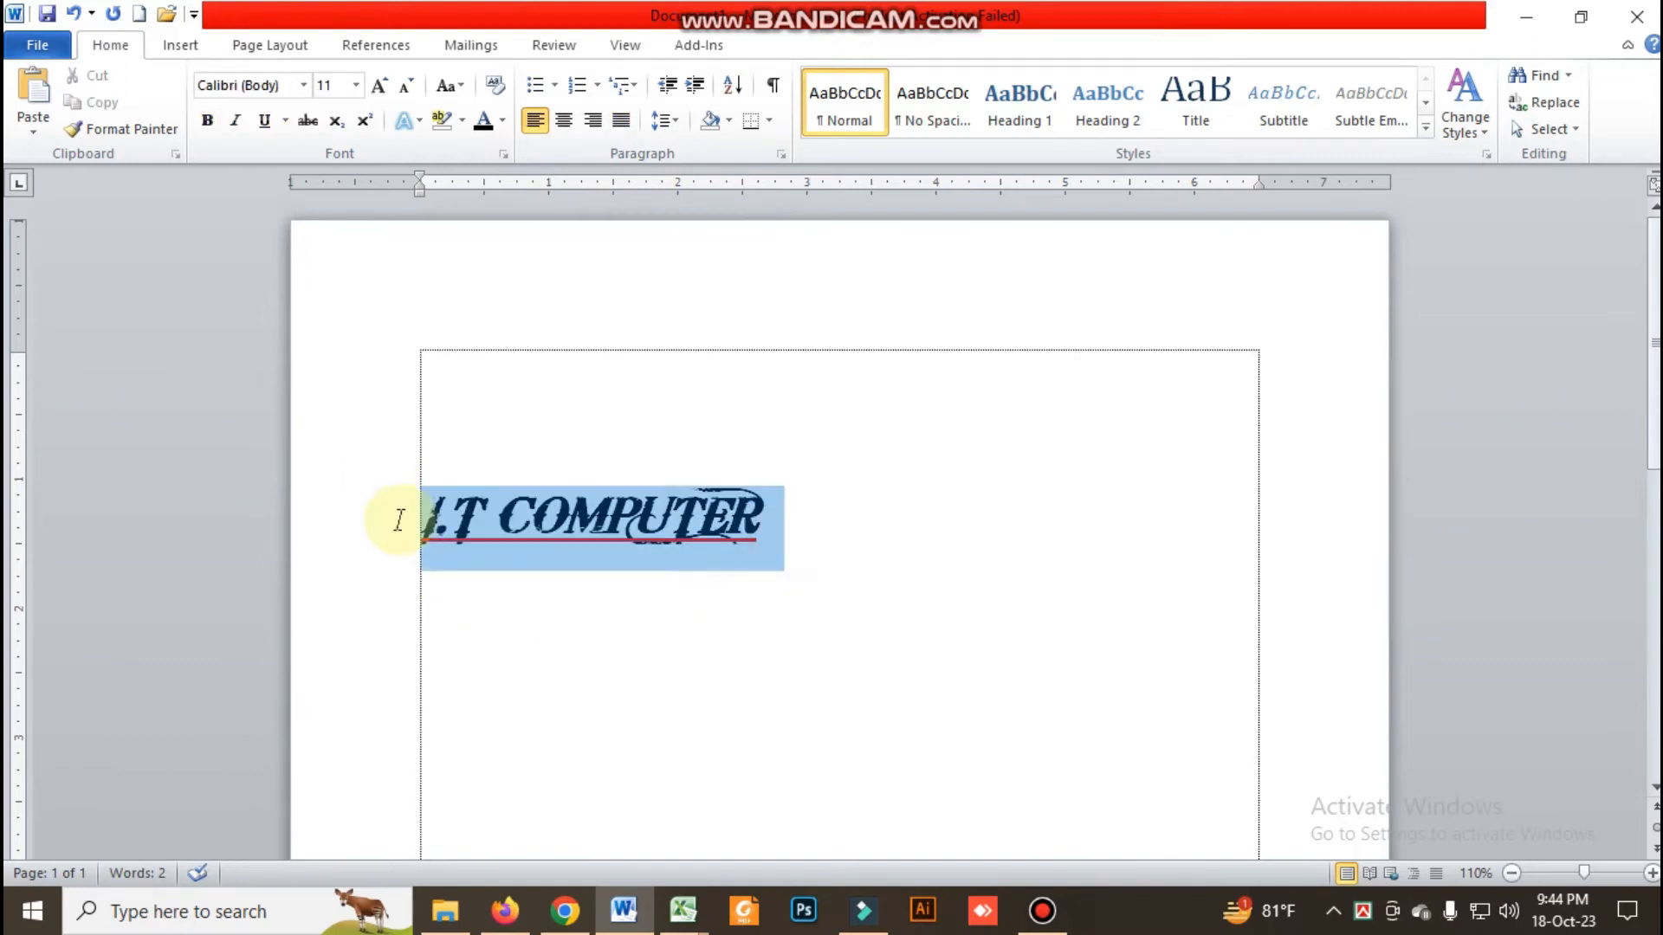
left_click(565, 126)
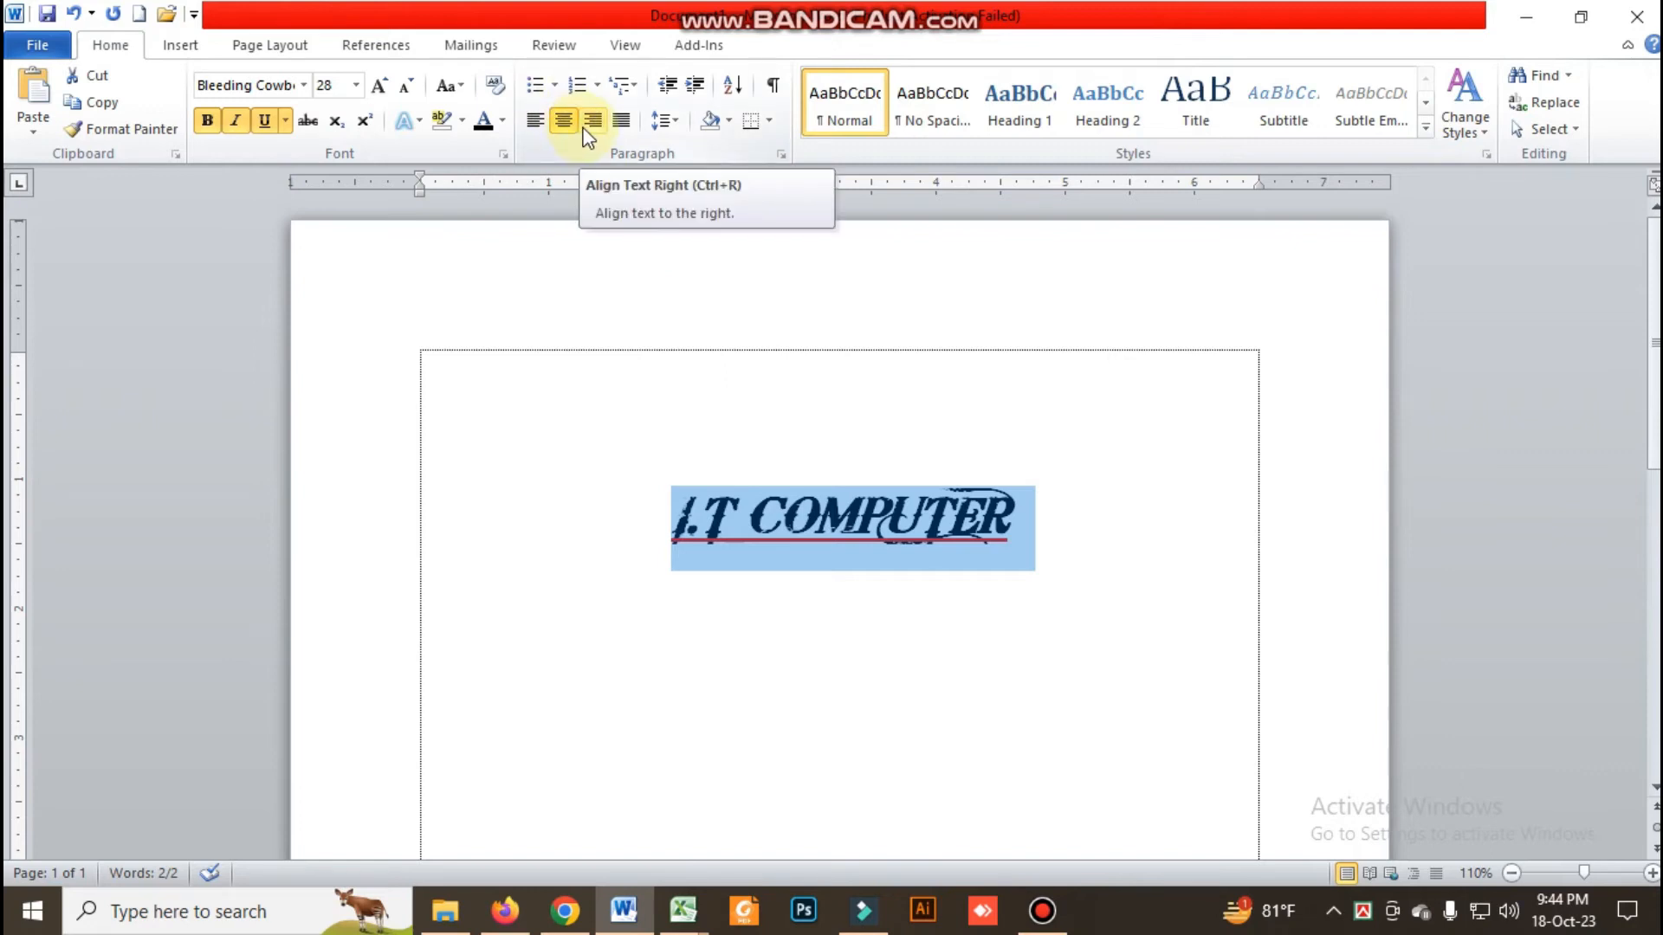
left_click(782, 156)
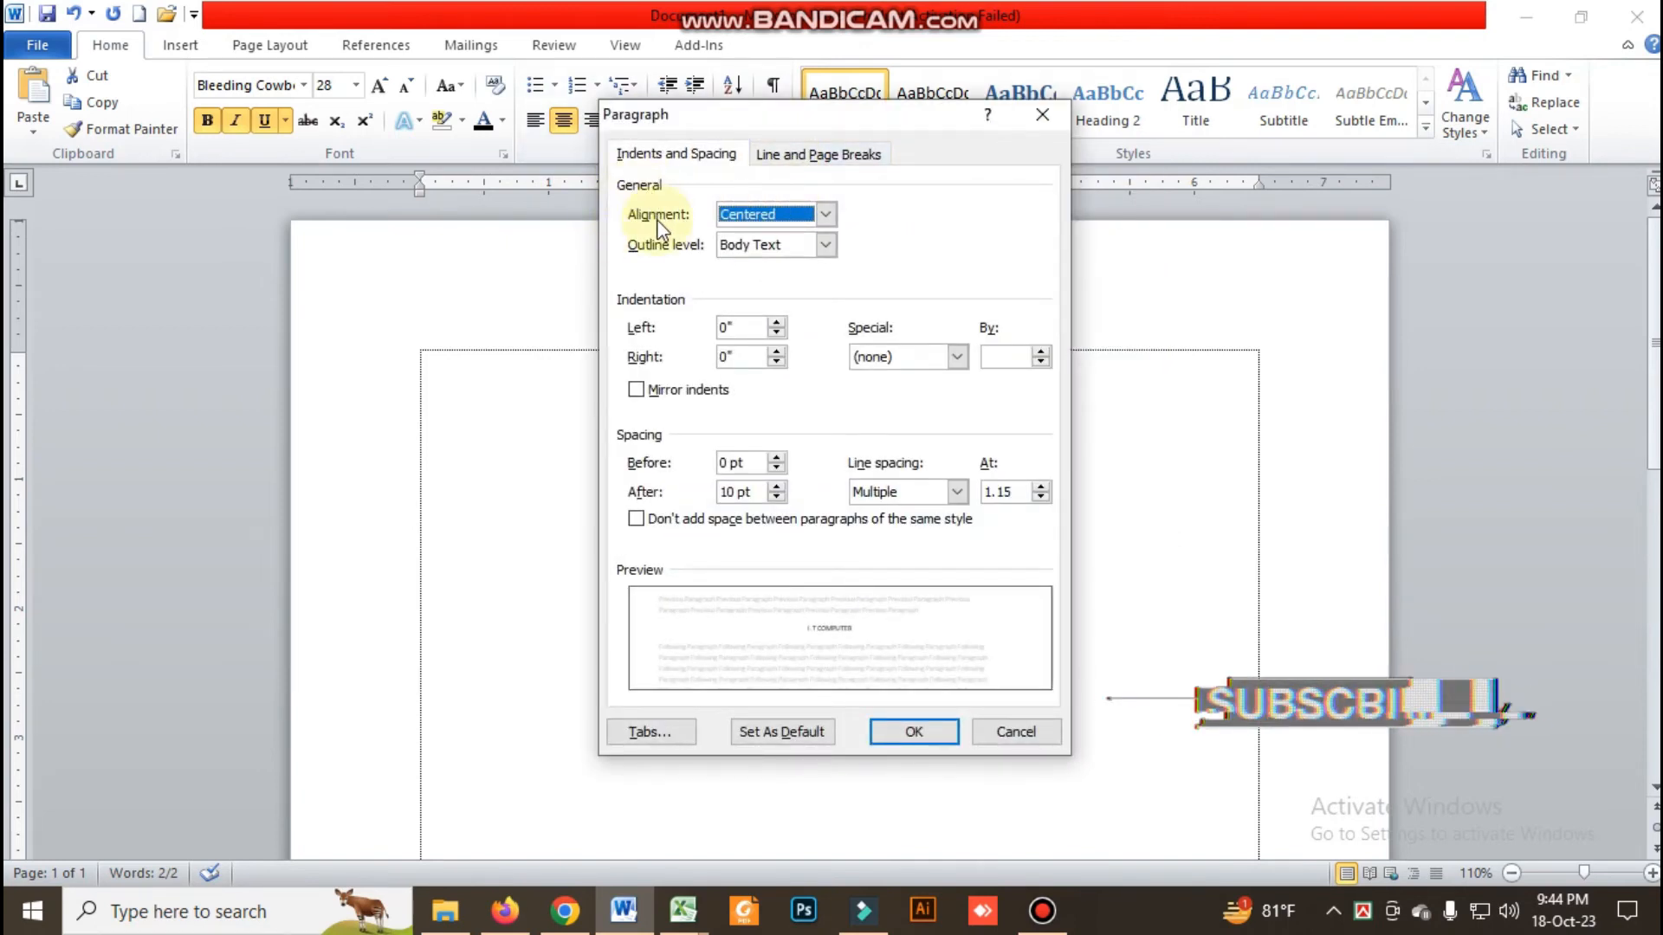
left_click(824, 216)
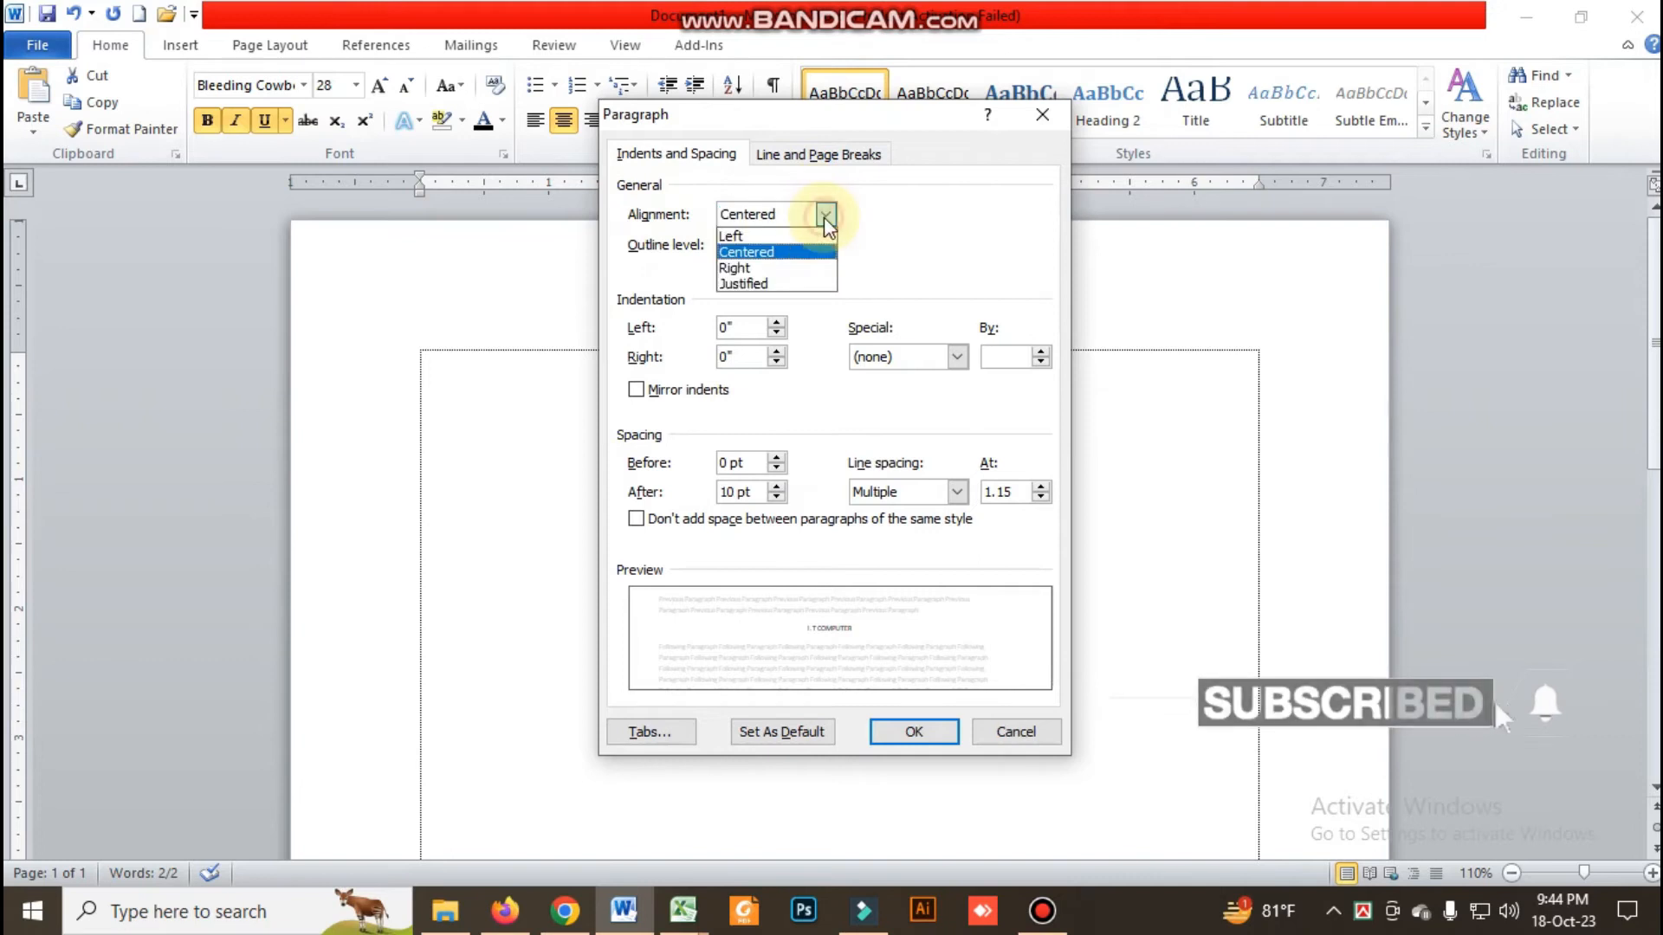
left_click(823, 217)
left_click(823, 217)
left_click(761, 228)
left_click(913, 731)
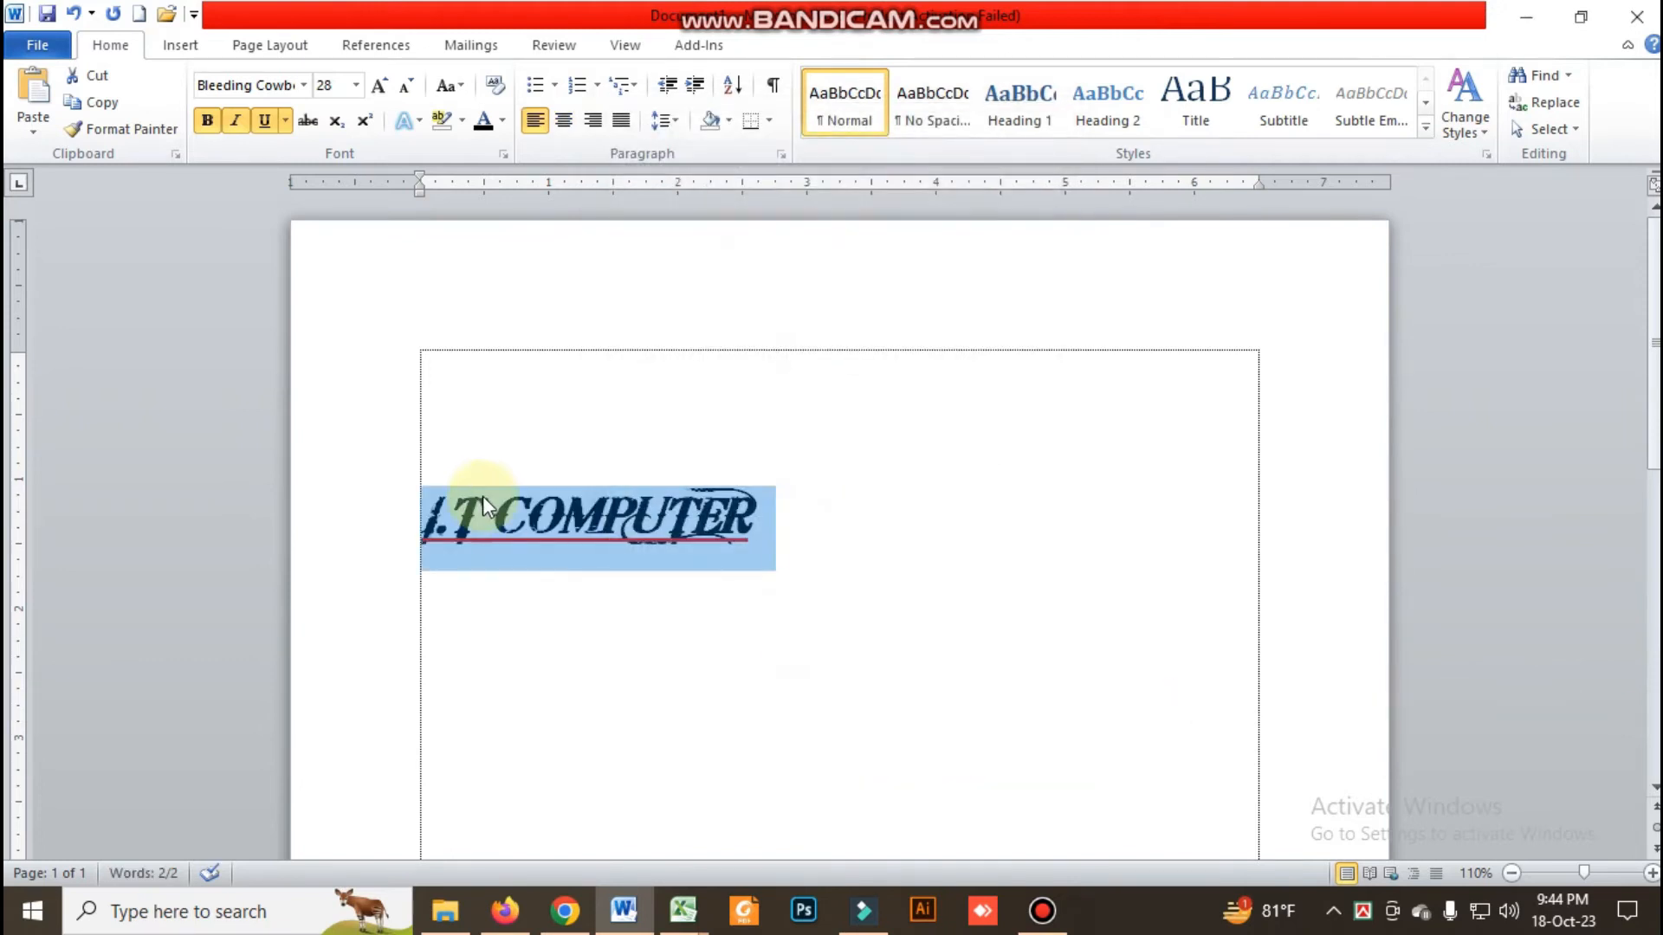
Set the "I.T COMPUTER" line's alignment to Right in the Paragraph settings, and align it left again
left_click(778, 154)
left_click(836, 227)
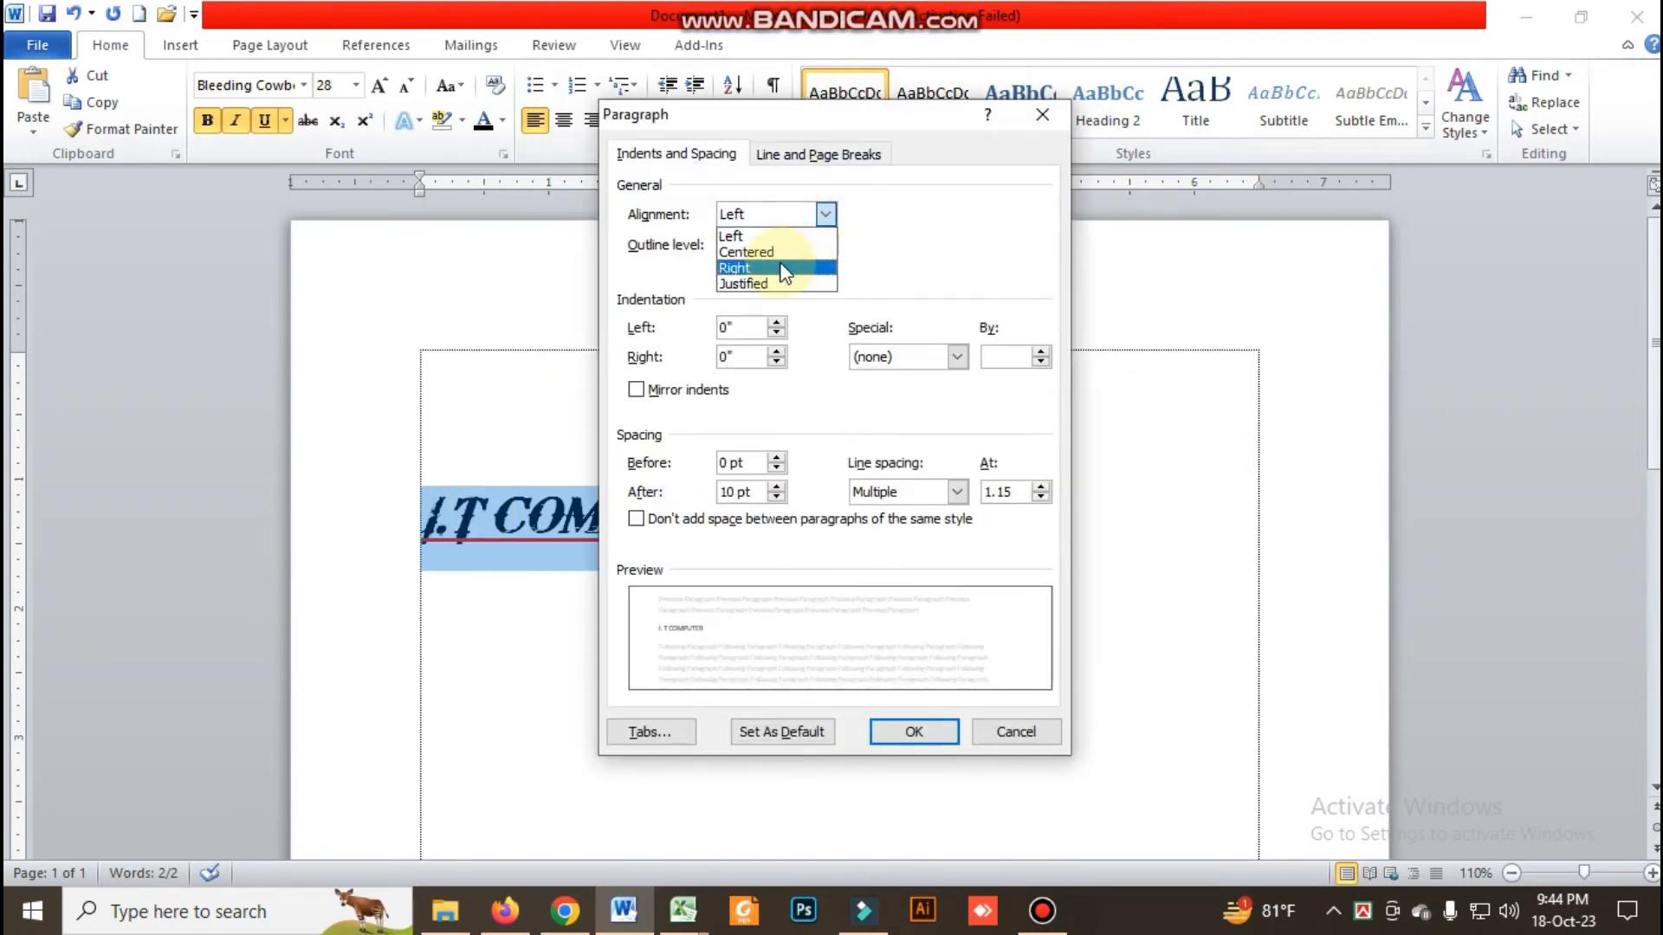
left_click(749, 267)
left_click(911, 733)
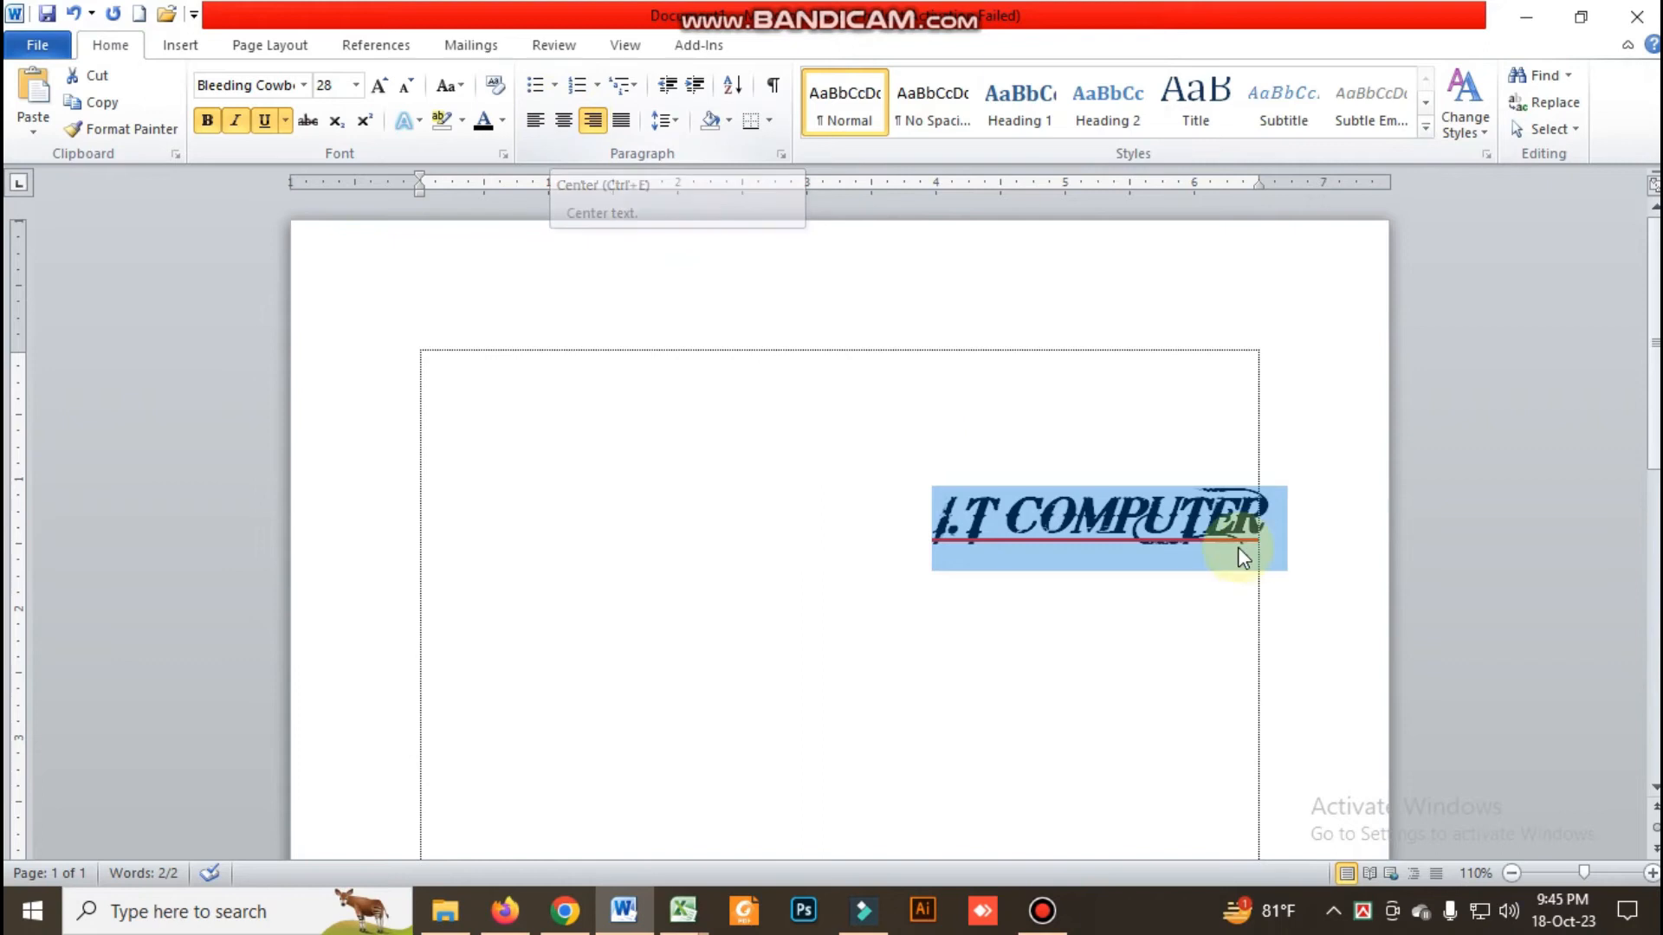
left_click(533, 129)
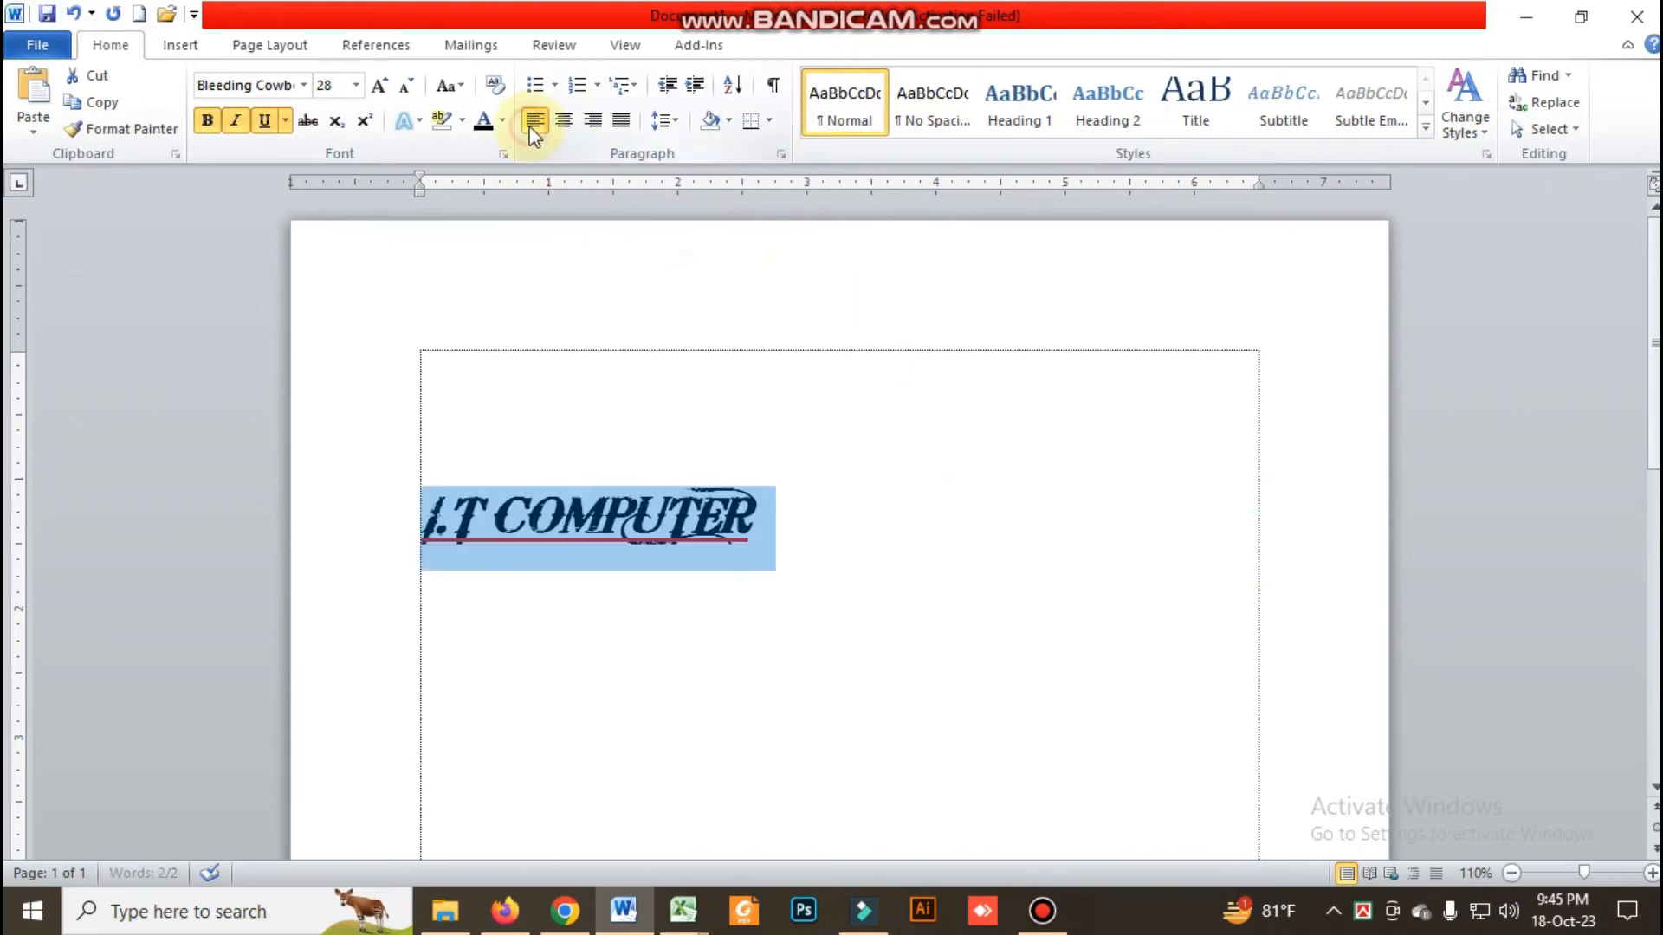
Add two lines of sample text, "akcu9eyg9" and "kdsaufc0fg", below "I.T COMPUTER"
left_click(756, 523)
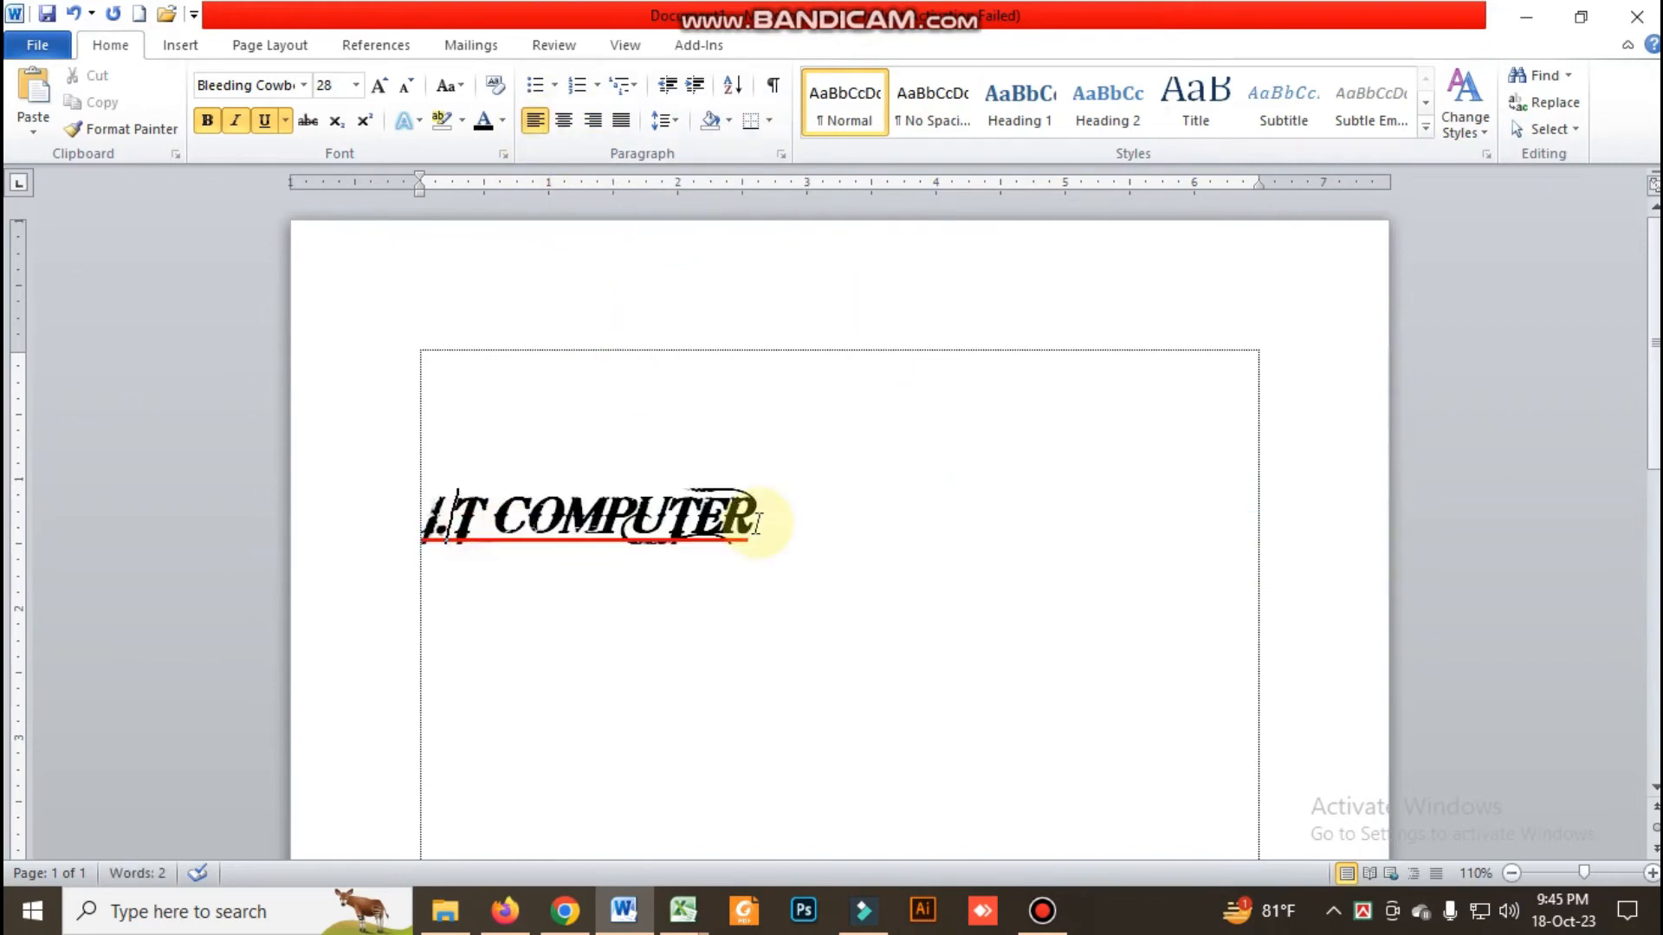
key("Return")
type("akcu9ey")
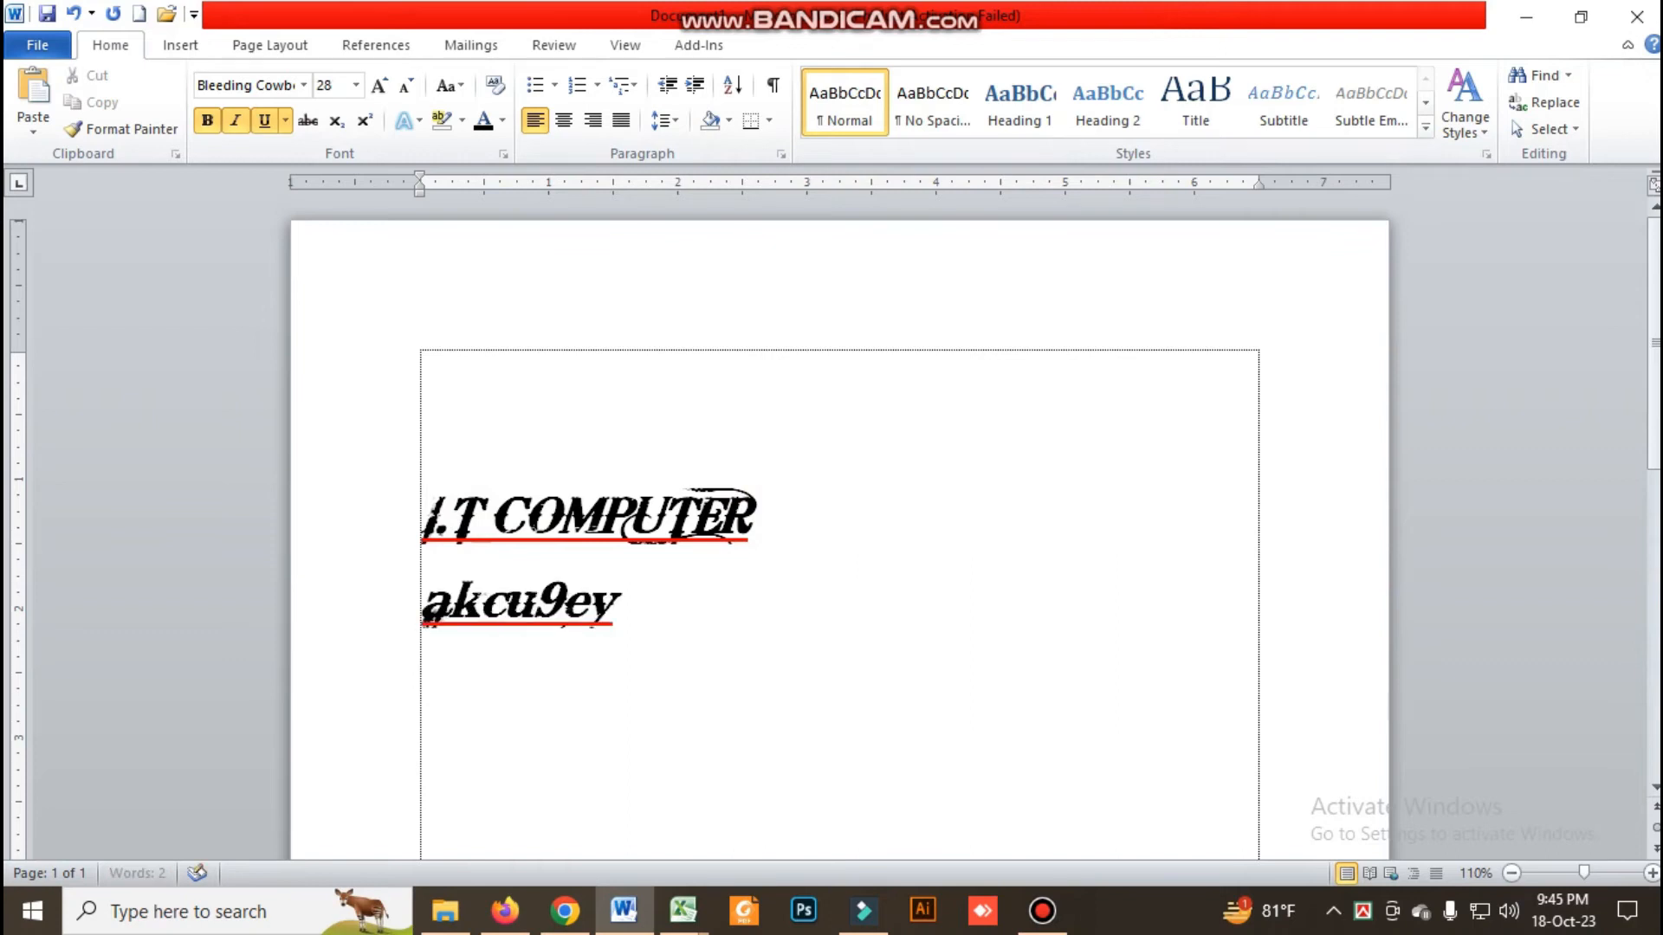
type("g9")
key("Return")
type("kdsaufc0fg")
key("Return")
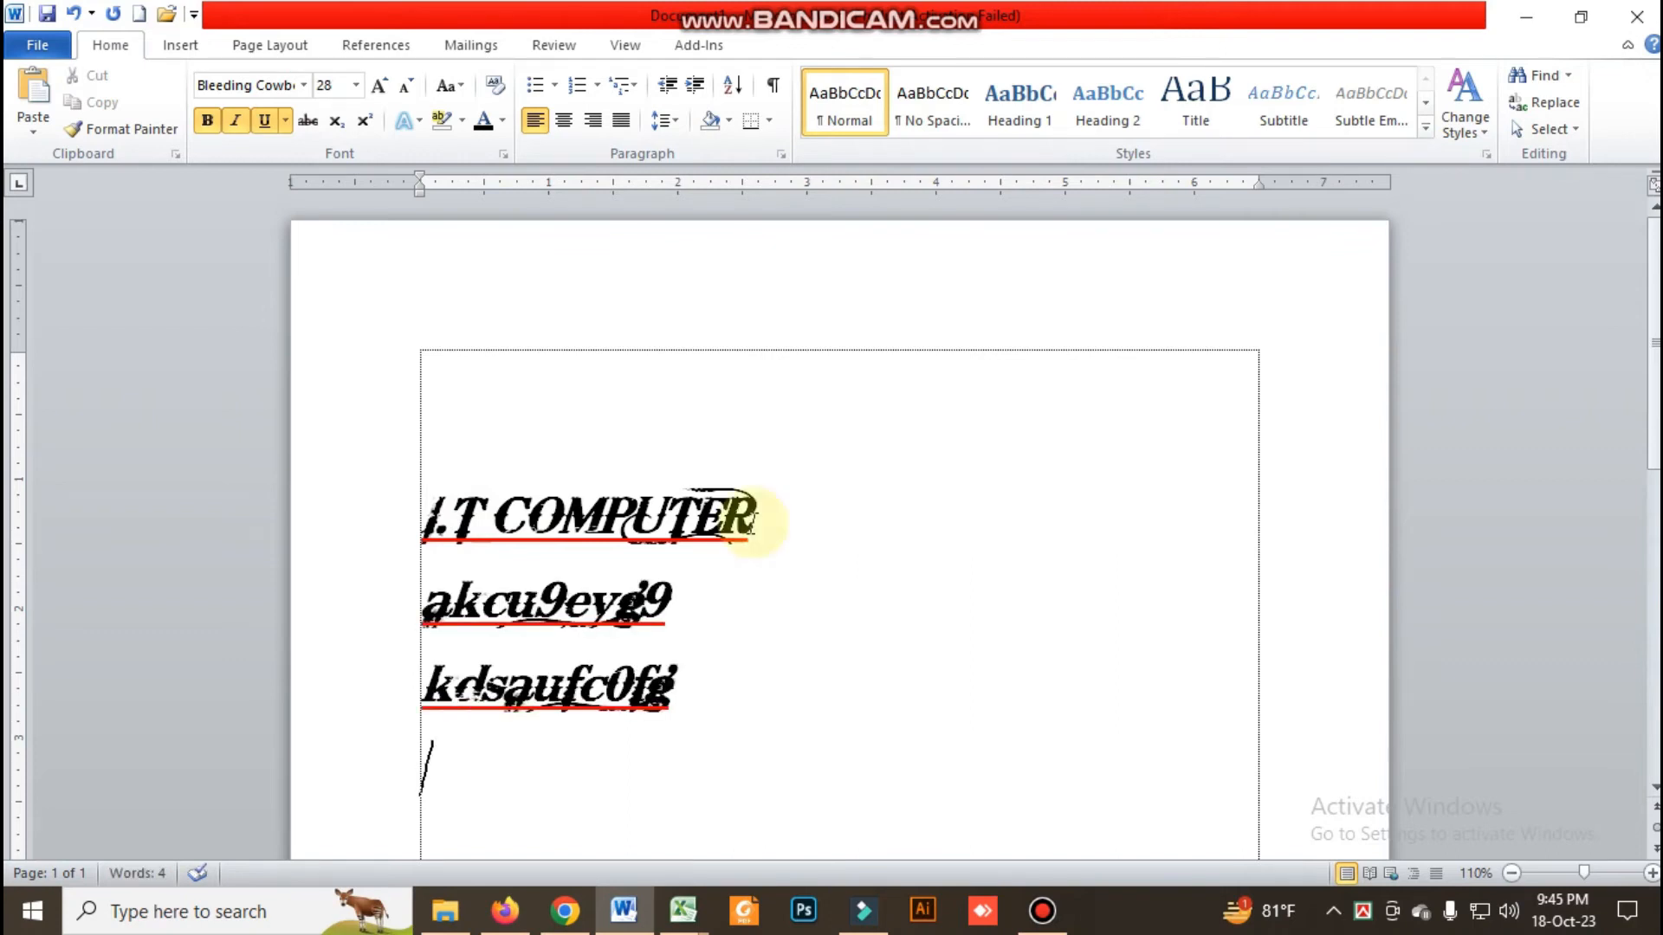
Format the three text lines as a bulleted list with checkmark bullets
left_click_drag(413, 513, 445, 520)
left_click_drag(571, 630, 695, 689)
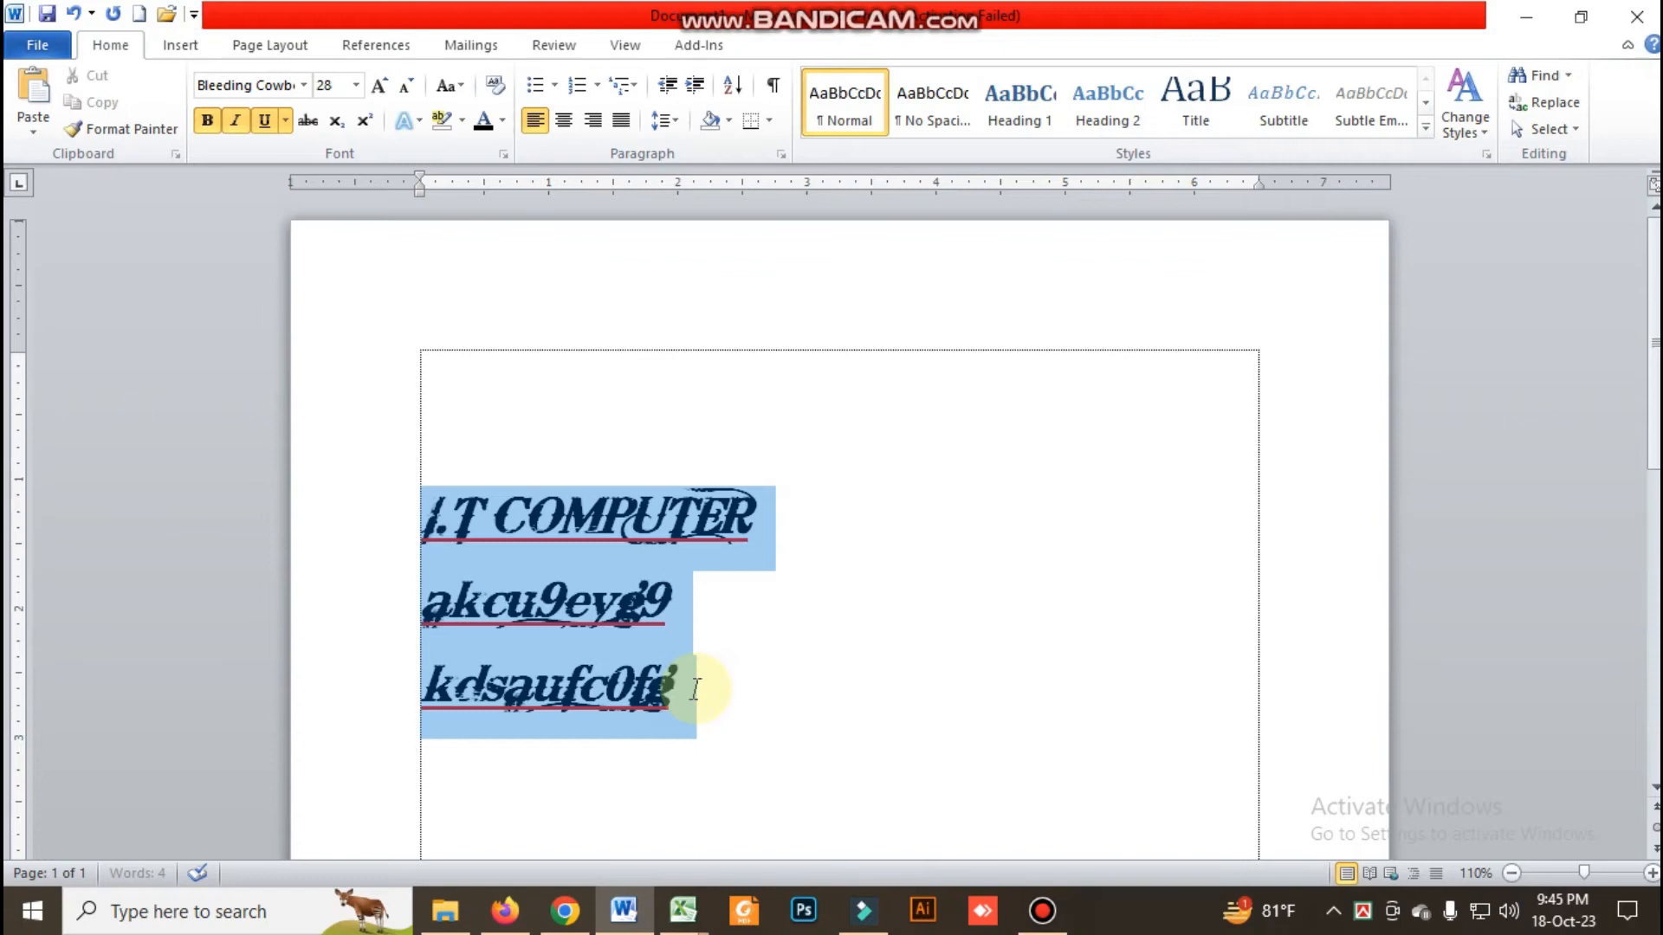
left_click(555, 85)
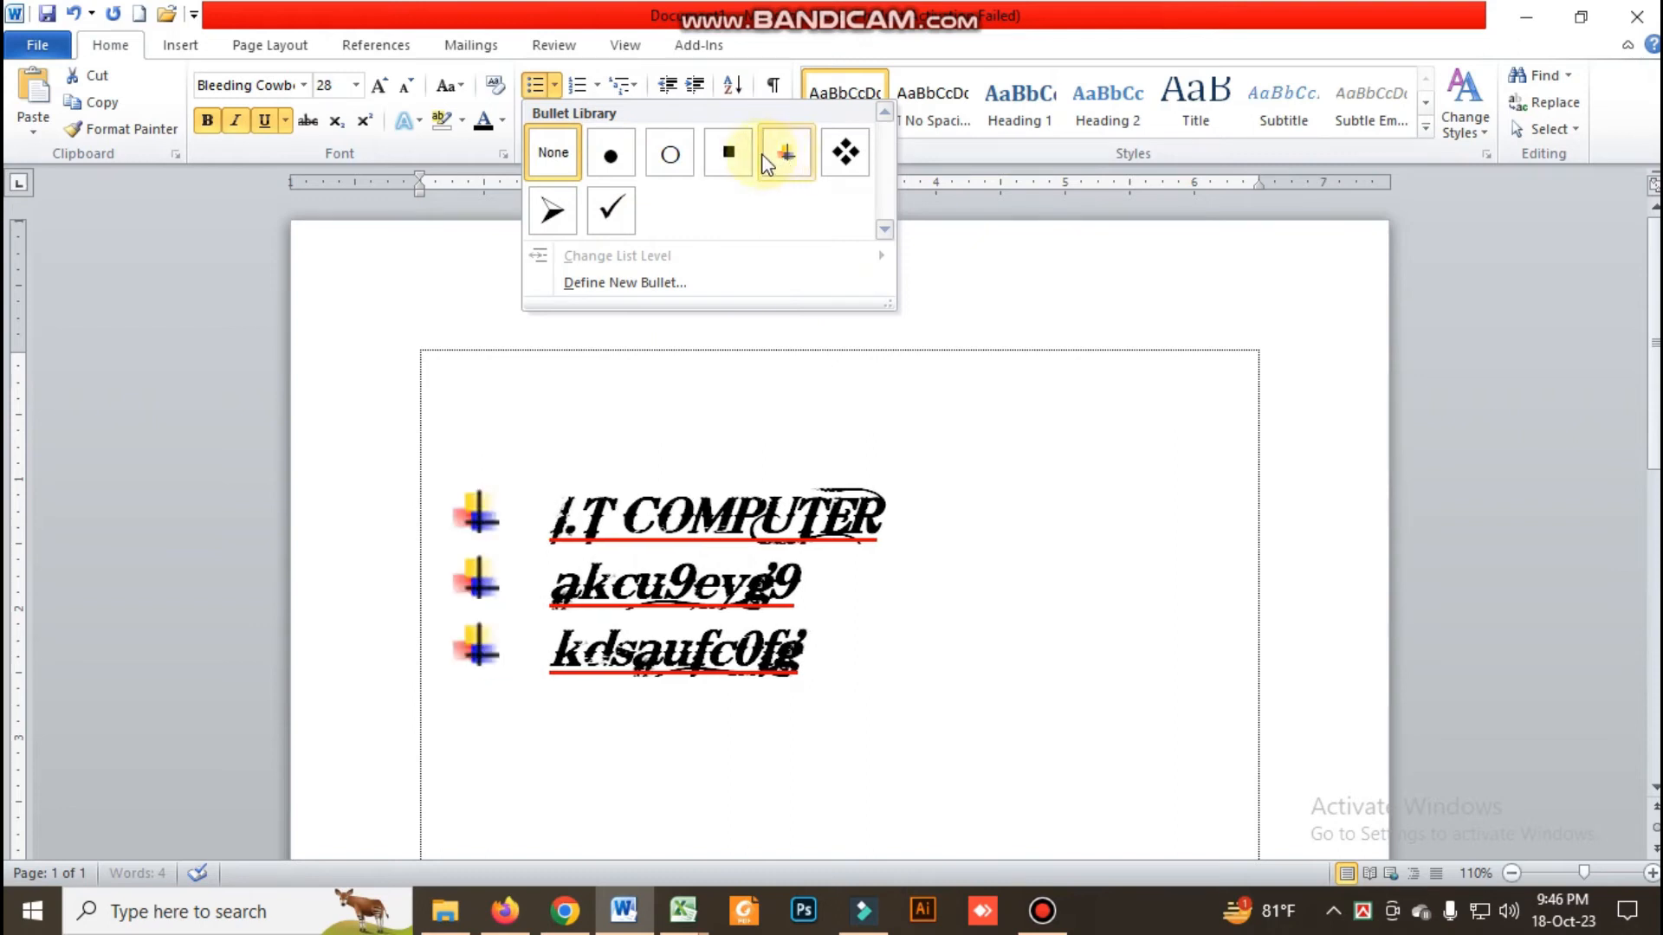
left_click(617, 212)
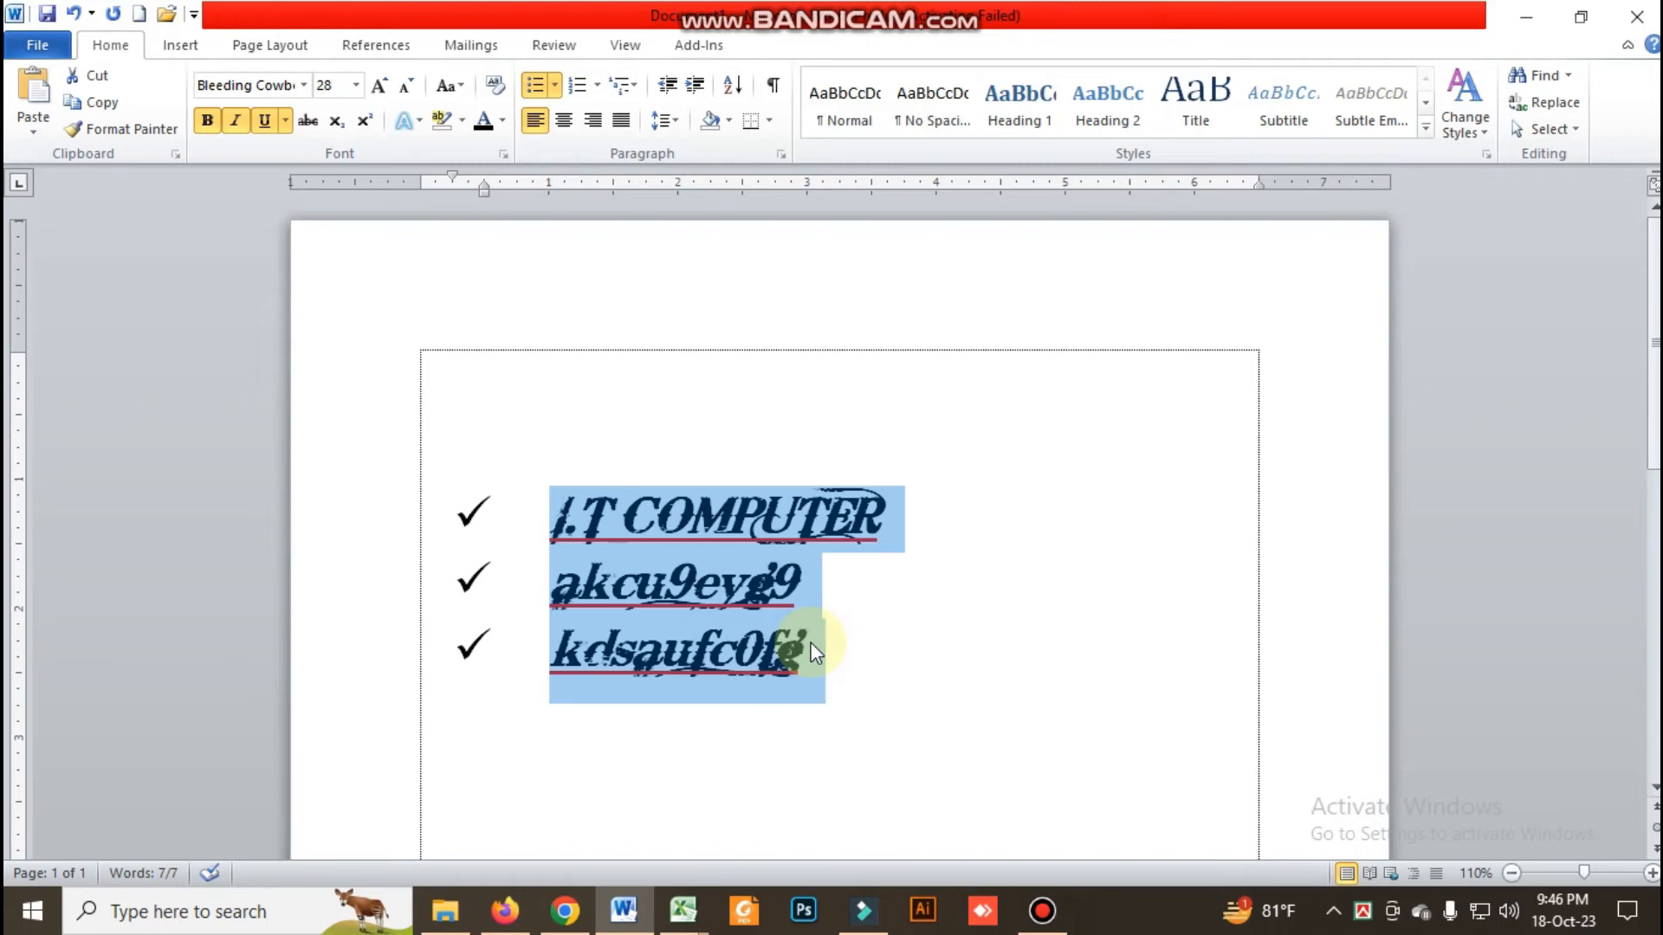
Change the three-line list to numbering in the 1. 2. 3. format
left_click(594, 89)
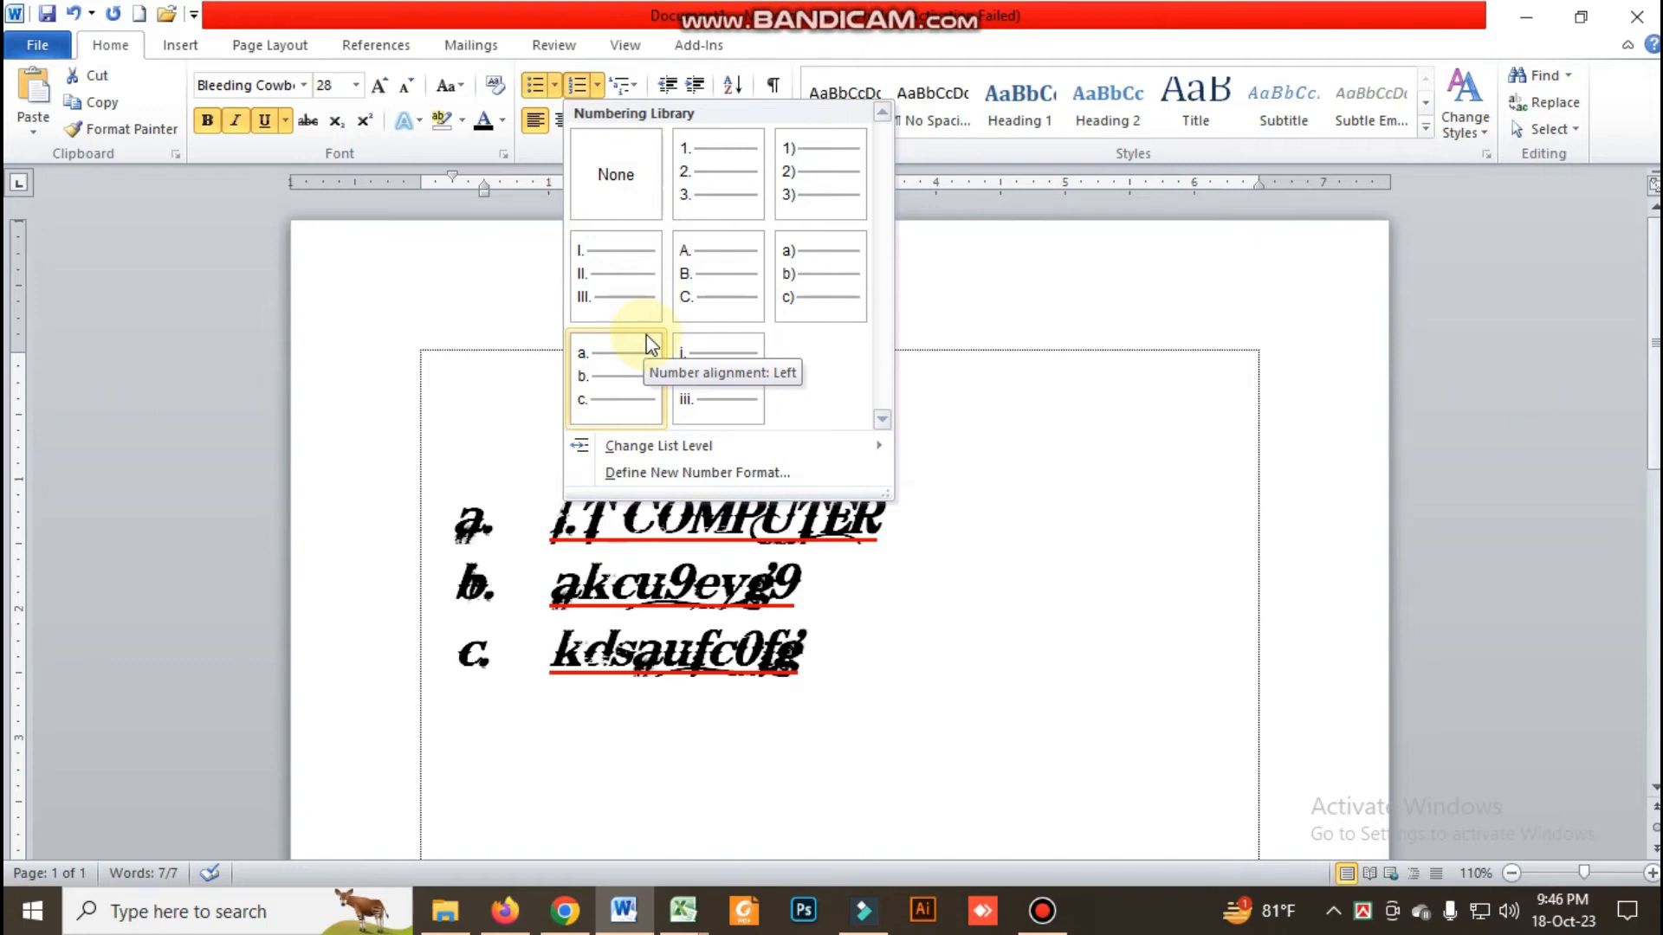
left_click(721, 187)
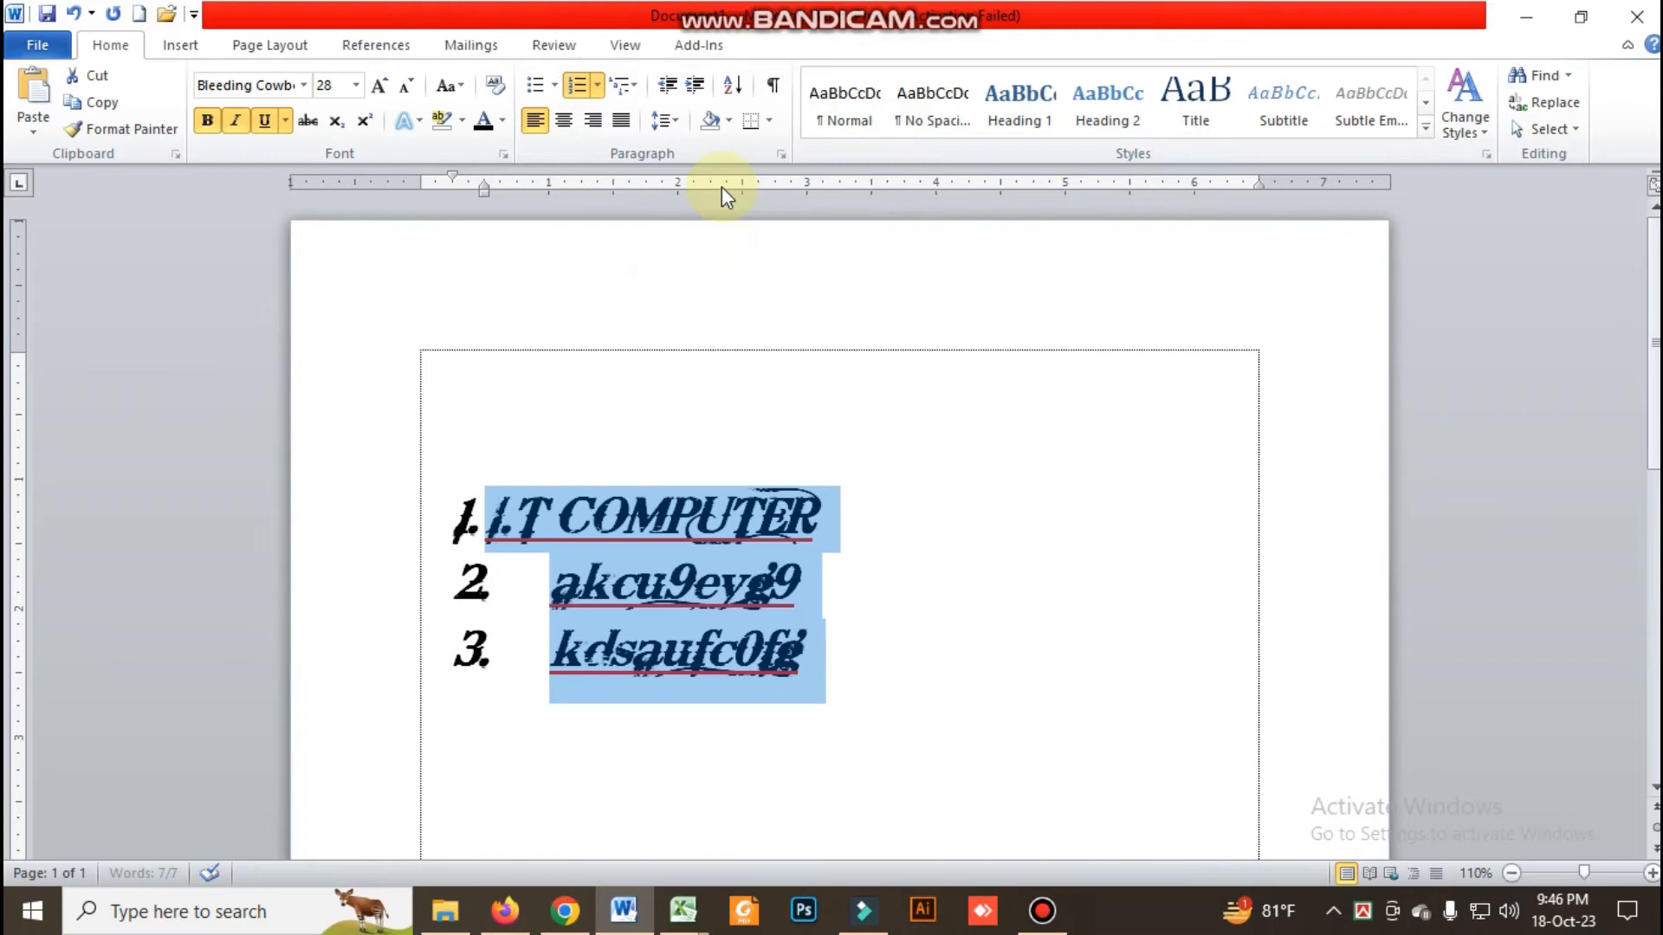
left_click(699, 582)
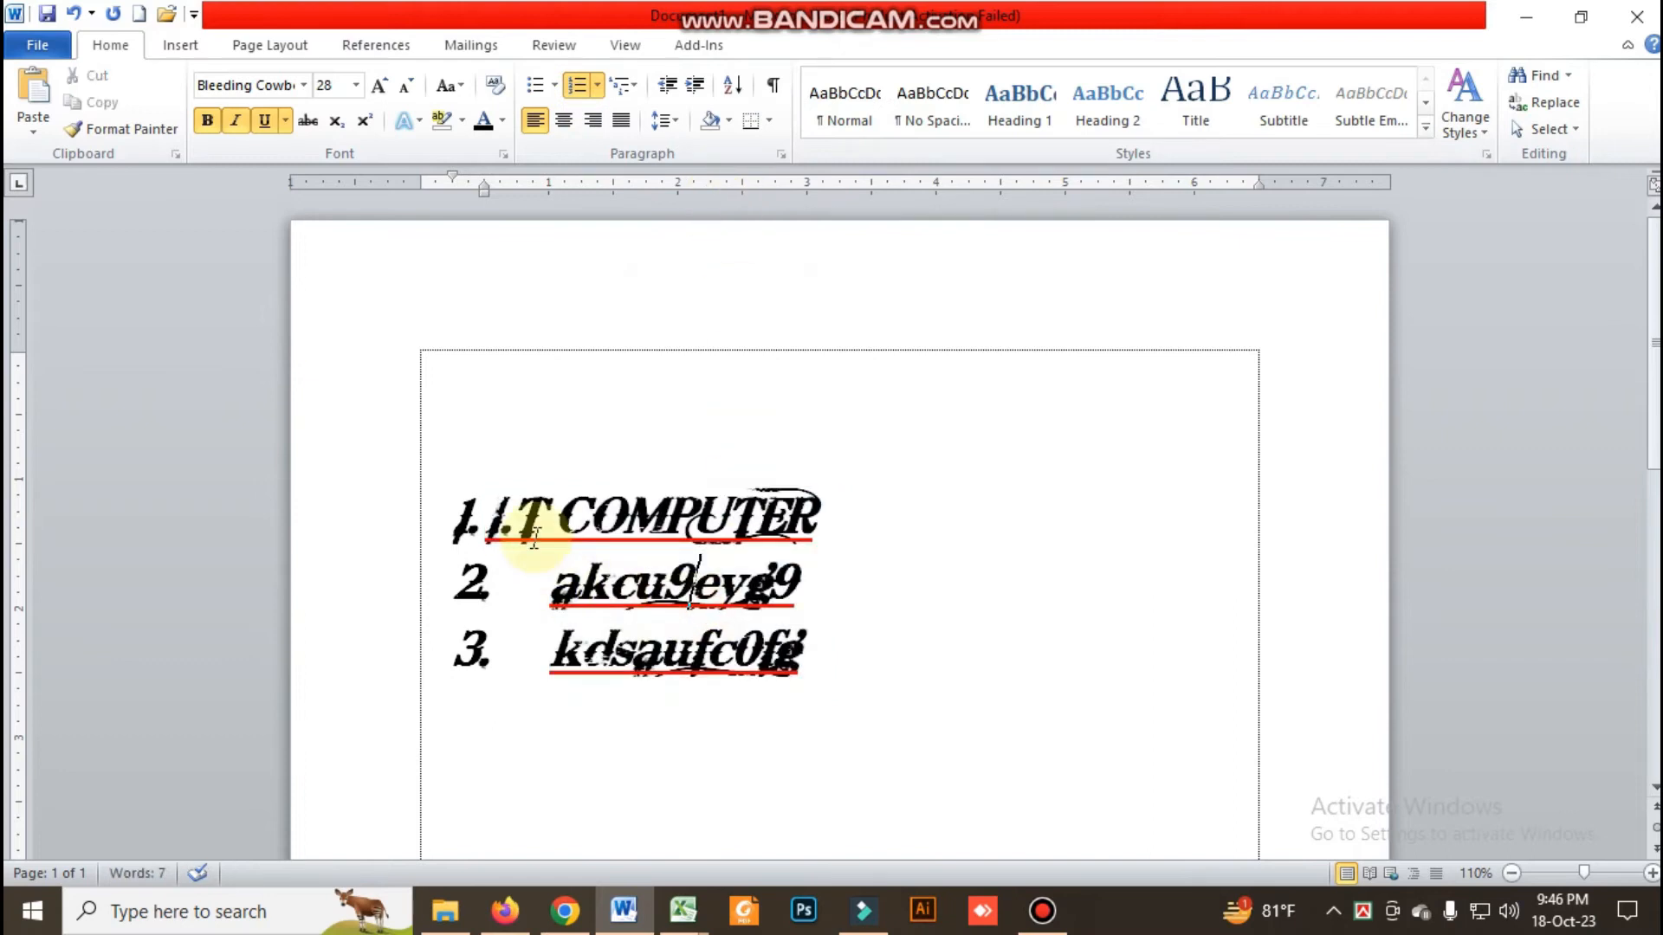
Close the gap between number and text in list items 2 and 3 with tab stops starting at about 0.6 inches
left_click(482, 517)
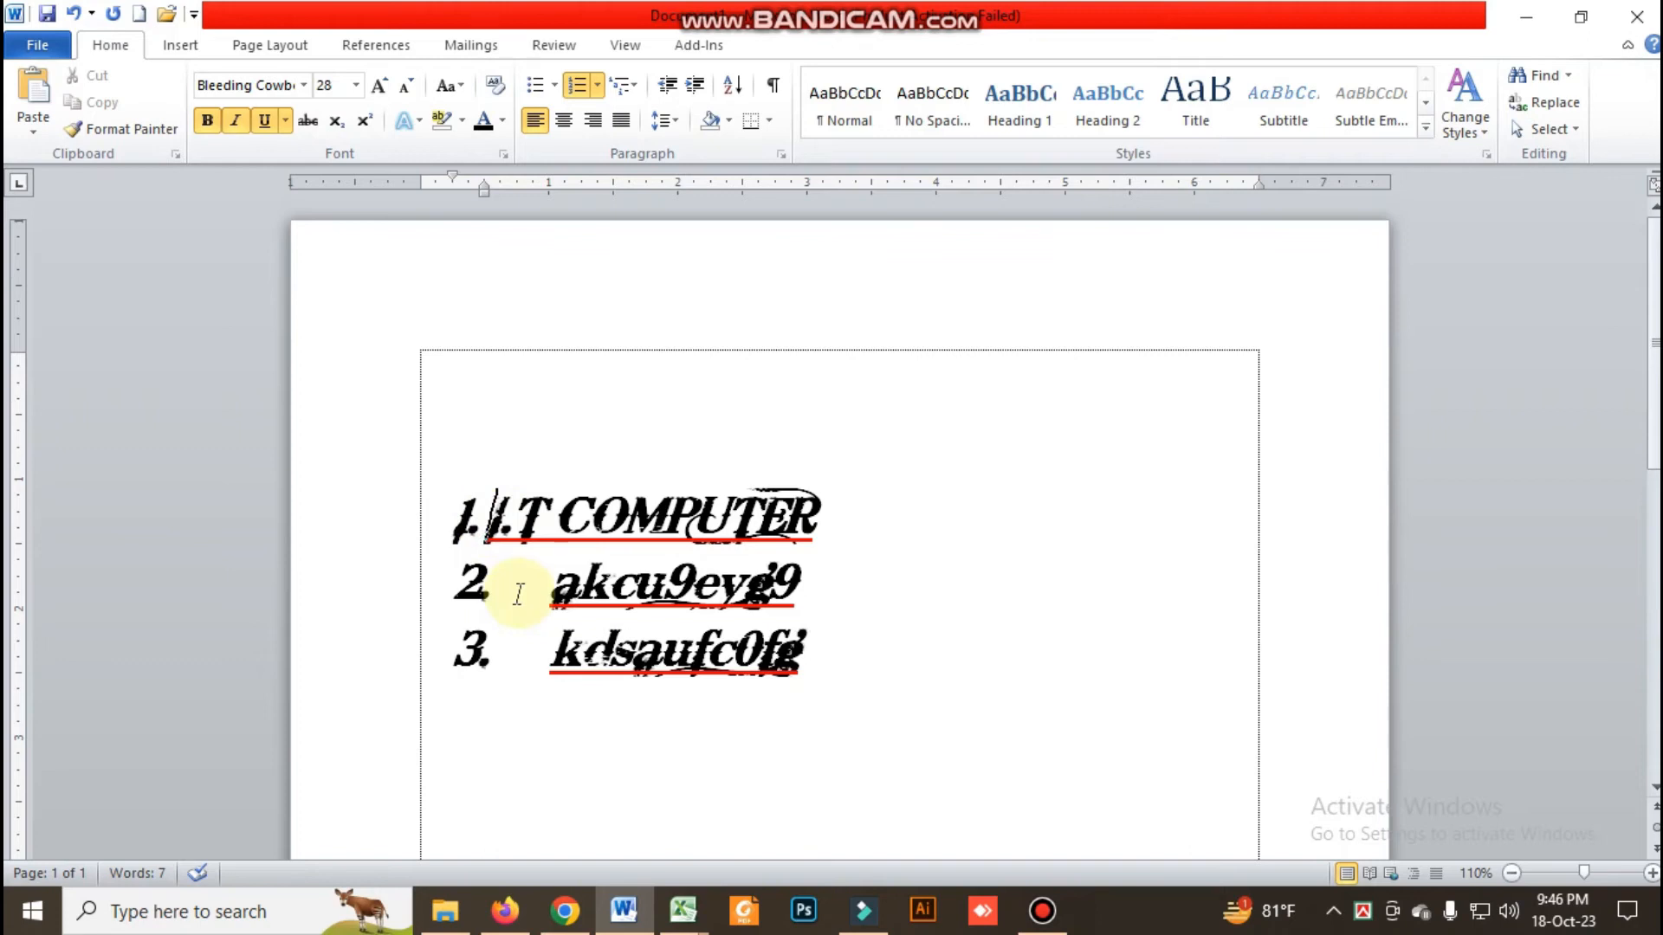
left_click_drag(554, 582, 574, 650)
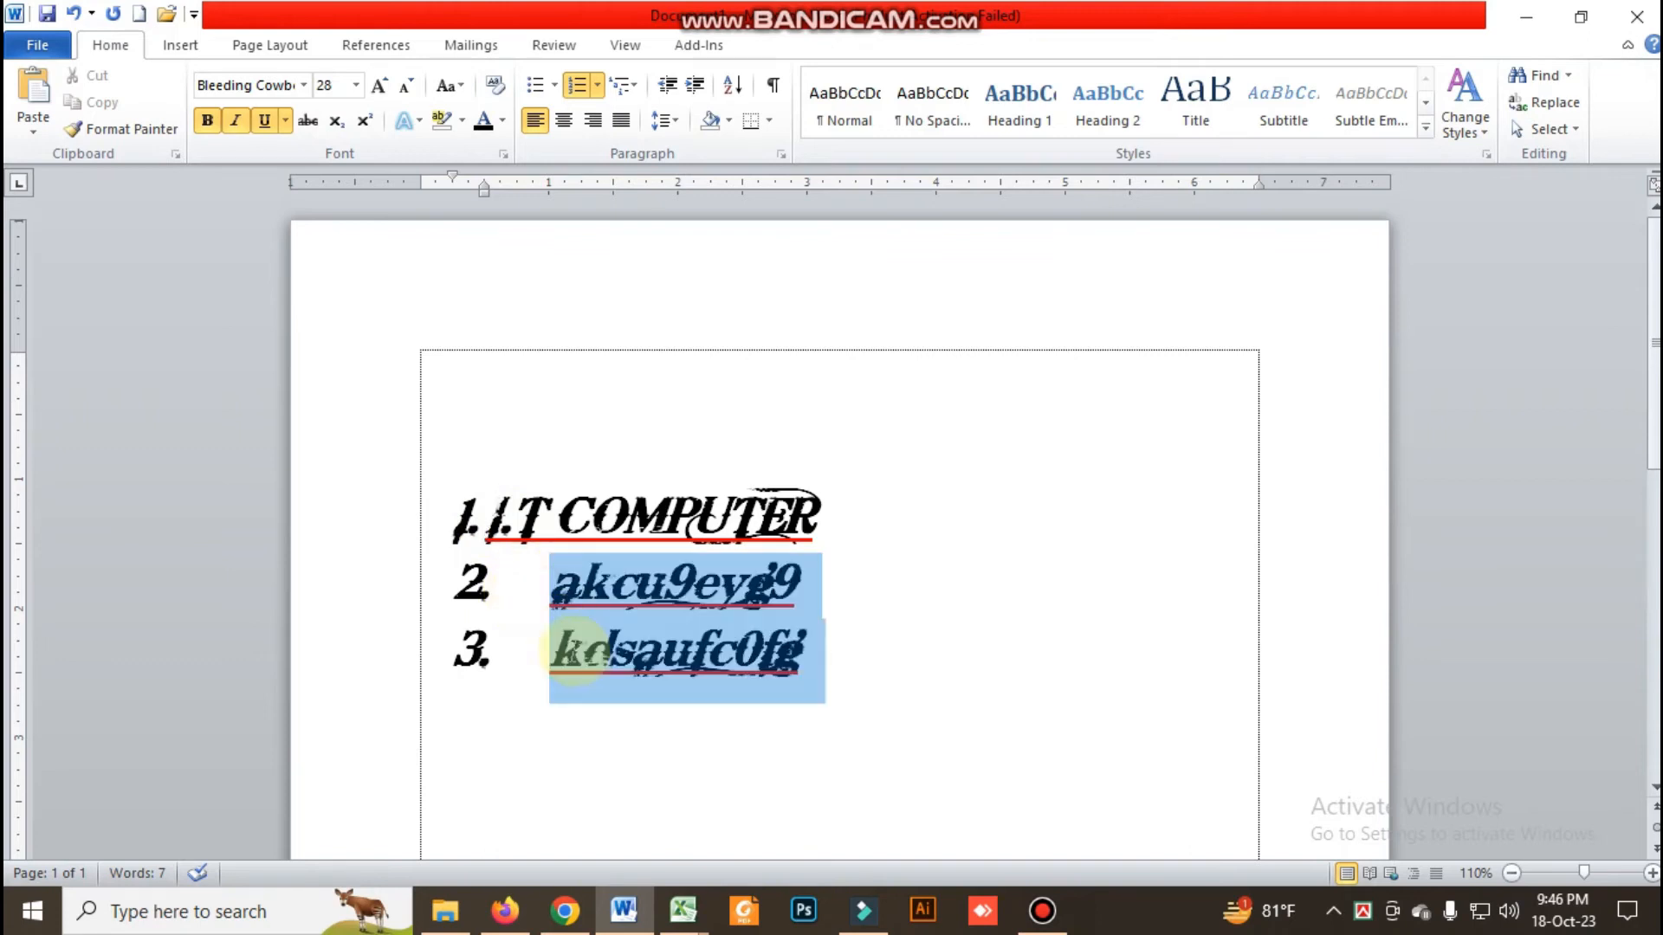
left_click_drag(533, 191, 497, 184)
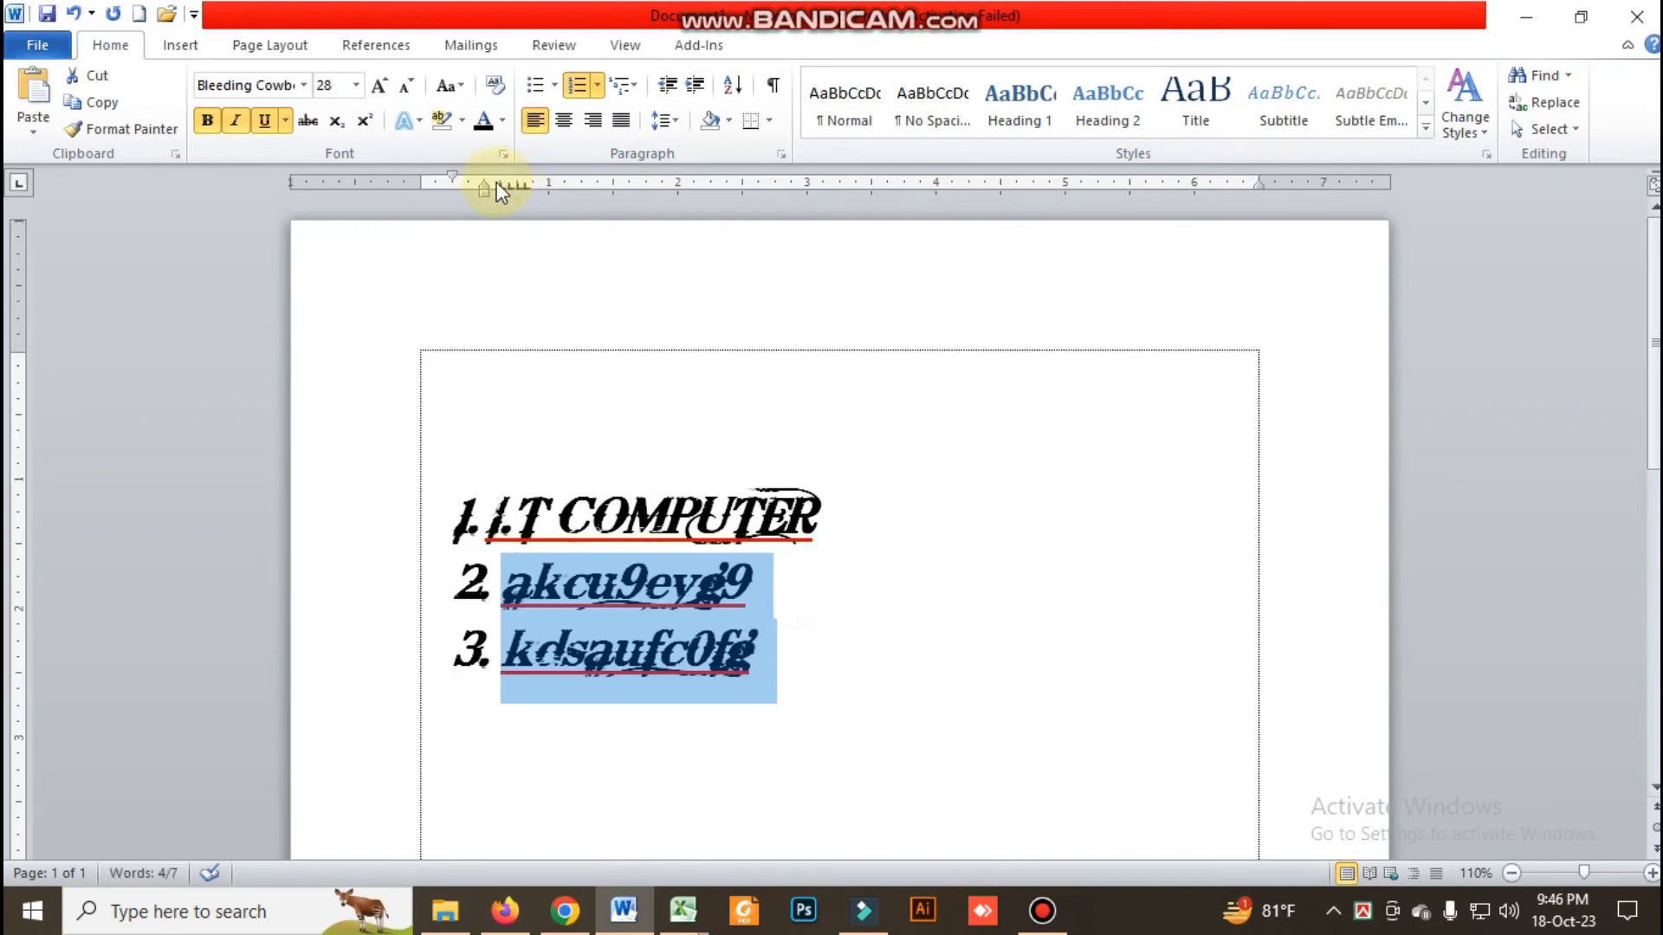
left_click(789, 571)
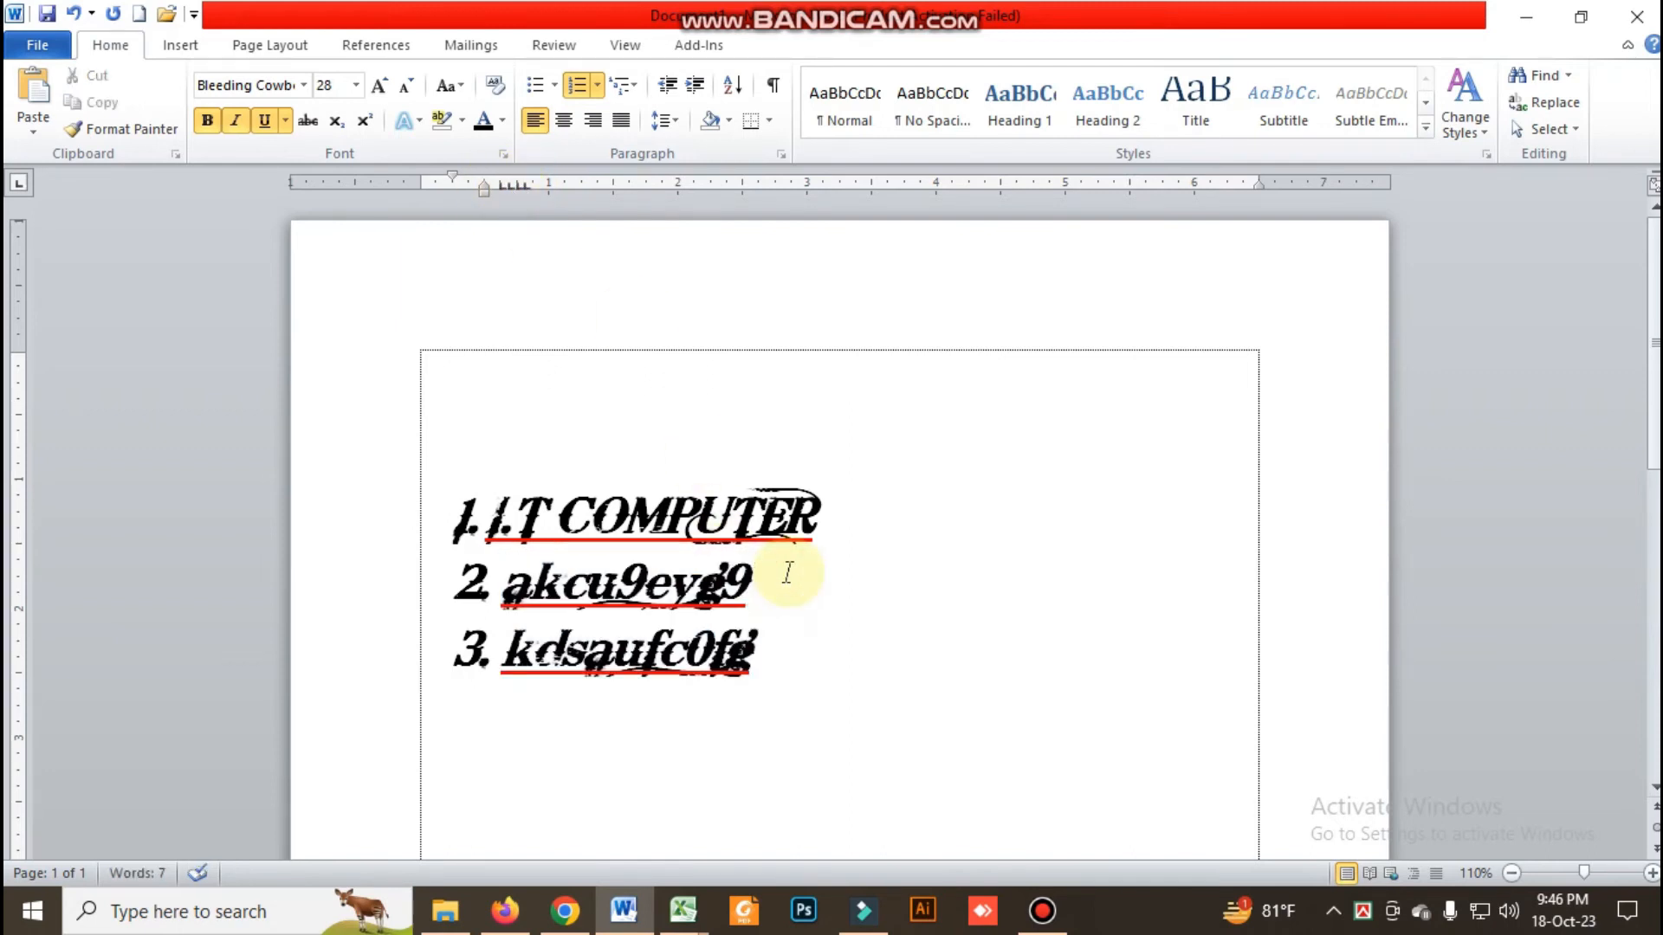
left_click(511, 585)
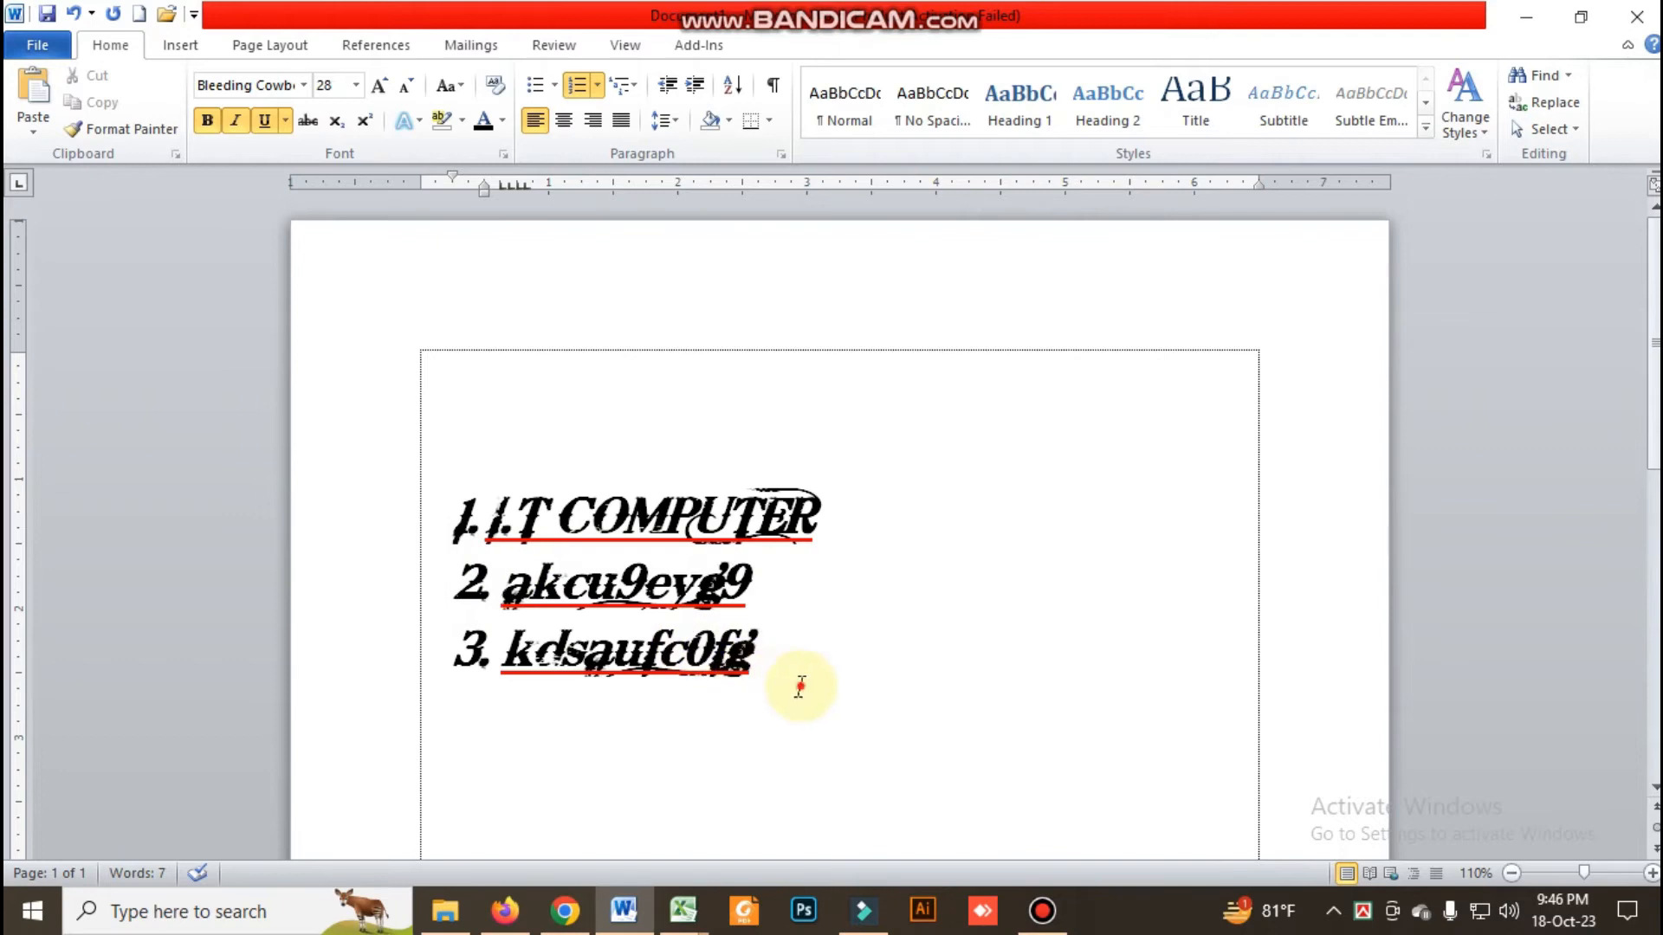
Remove the italic formatting from all three items of the numbered list
left_click_drag(800, 687, 467, 521)
left_click(847, 672)
left_click_drag(847, 672, 379, 450)
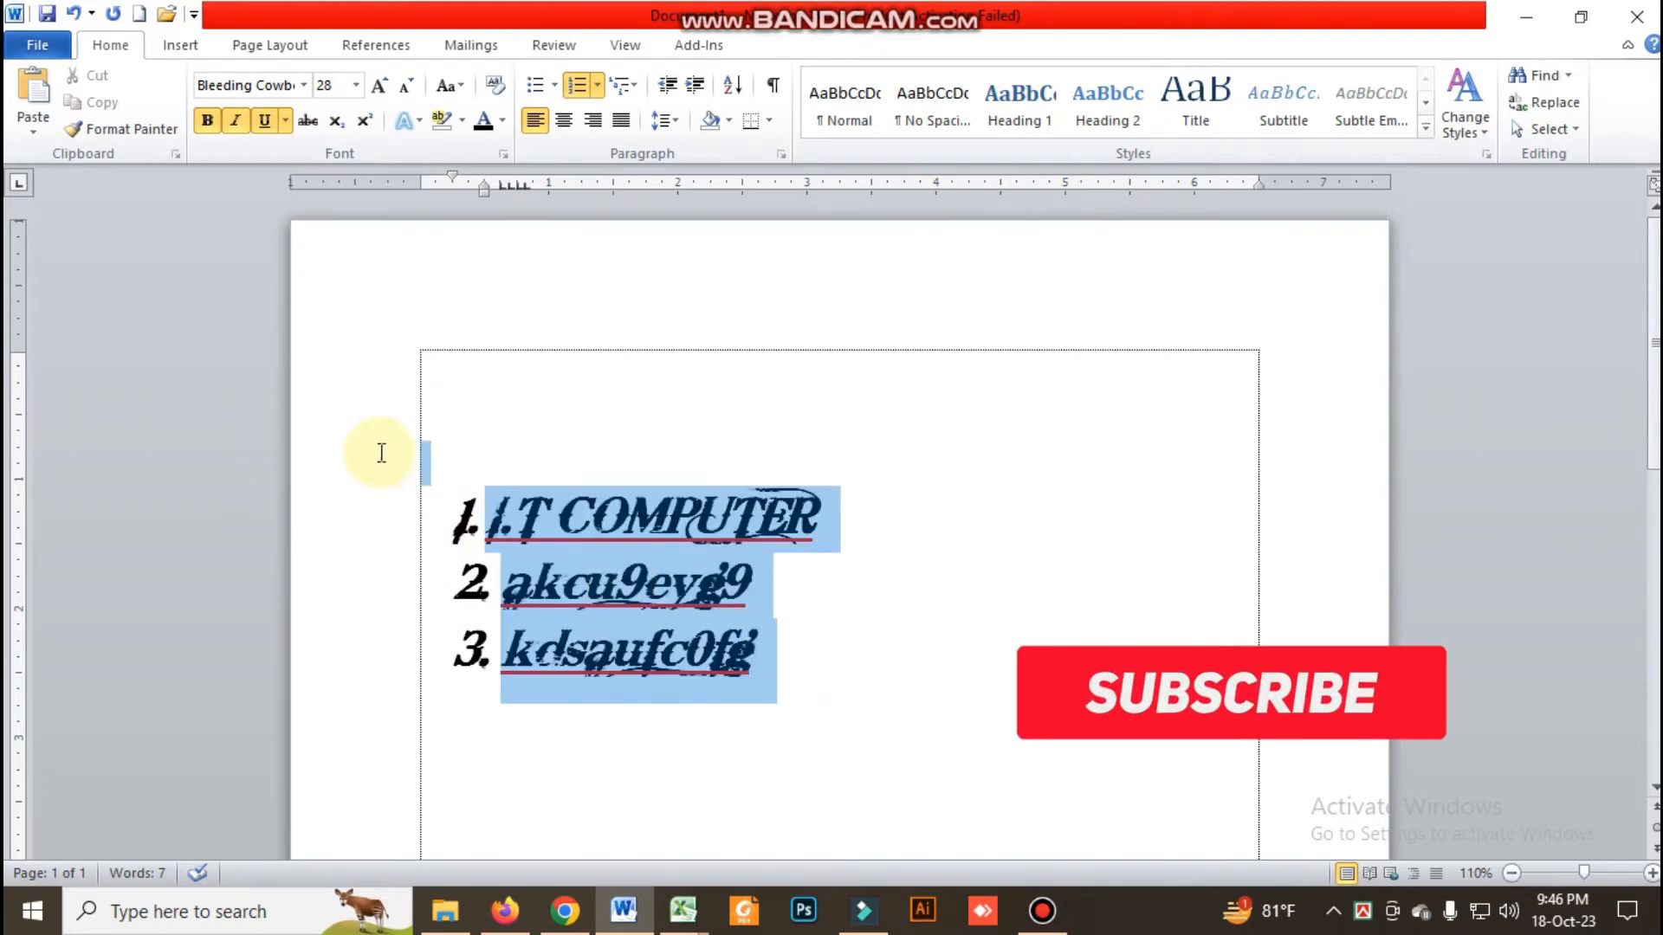
left_click(239, 125)
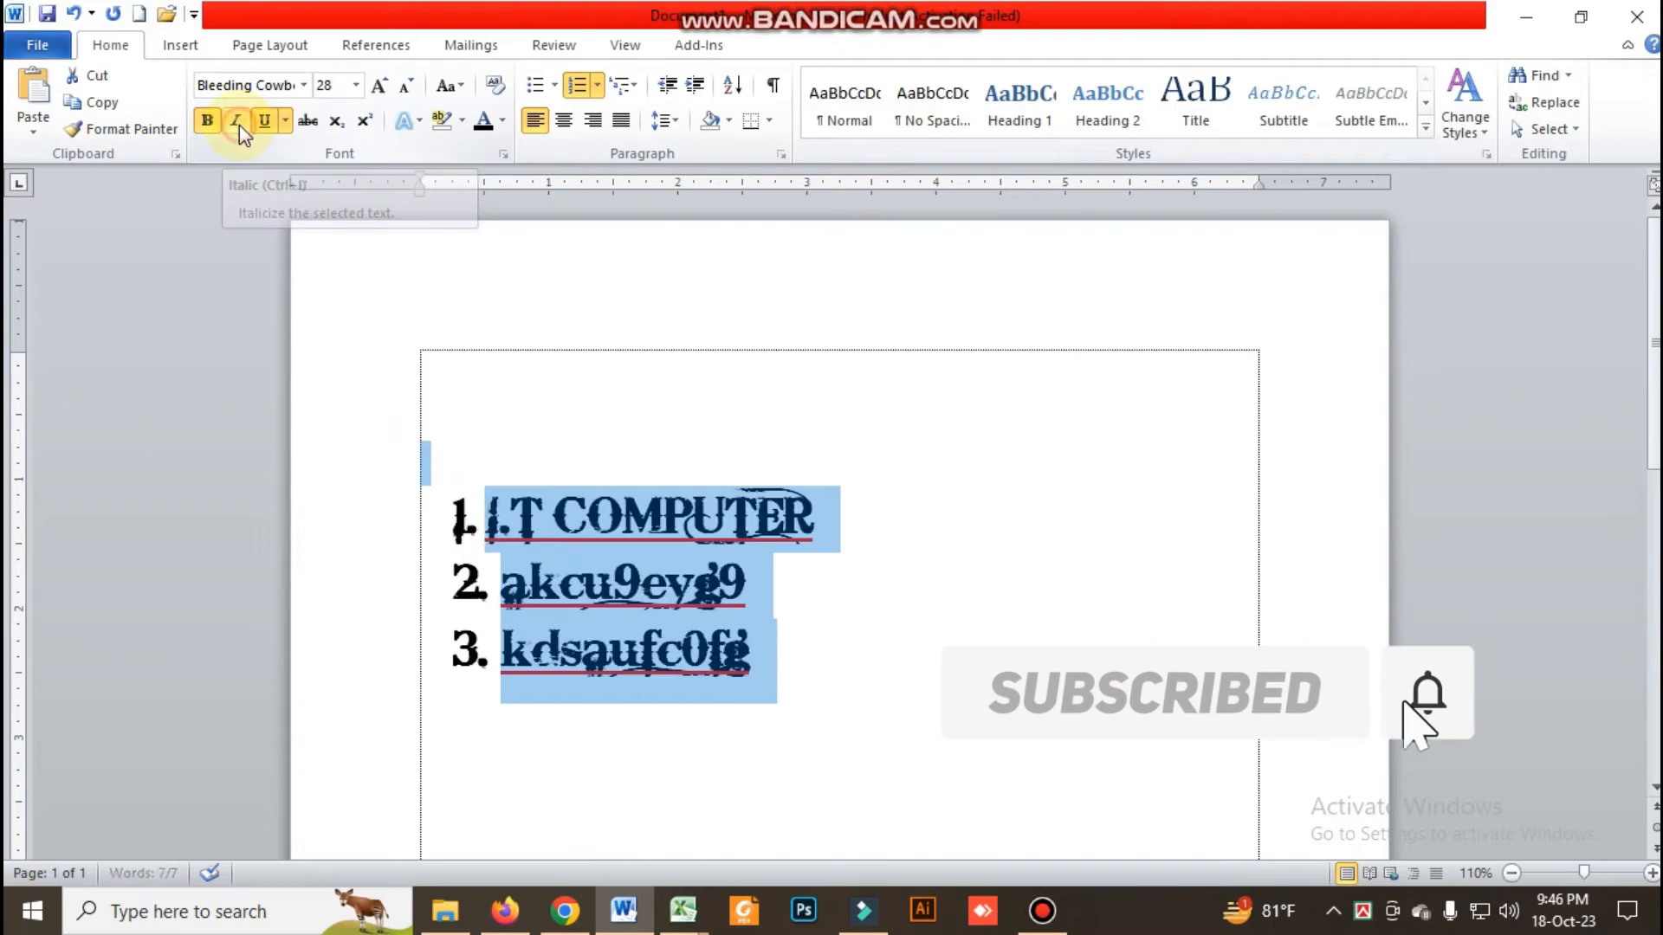
left_click(785, 689)
left_click_drag(823, 707, 408, 493)
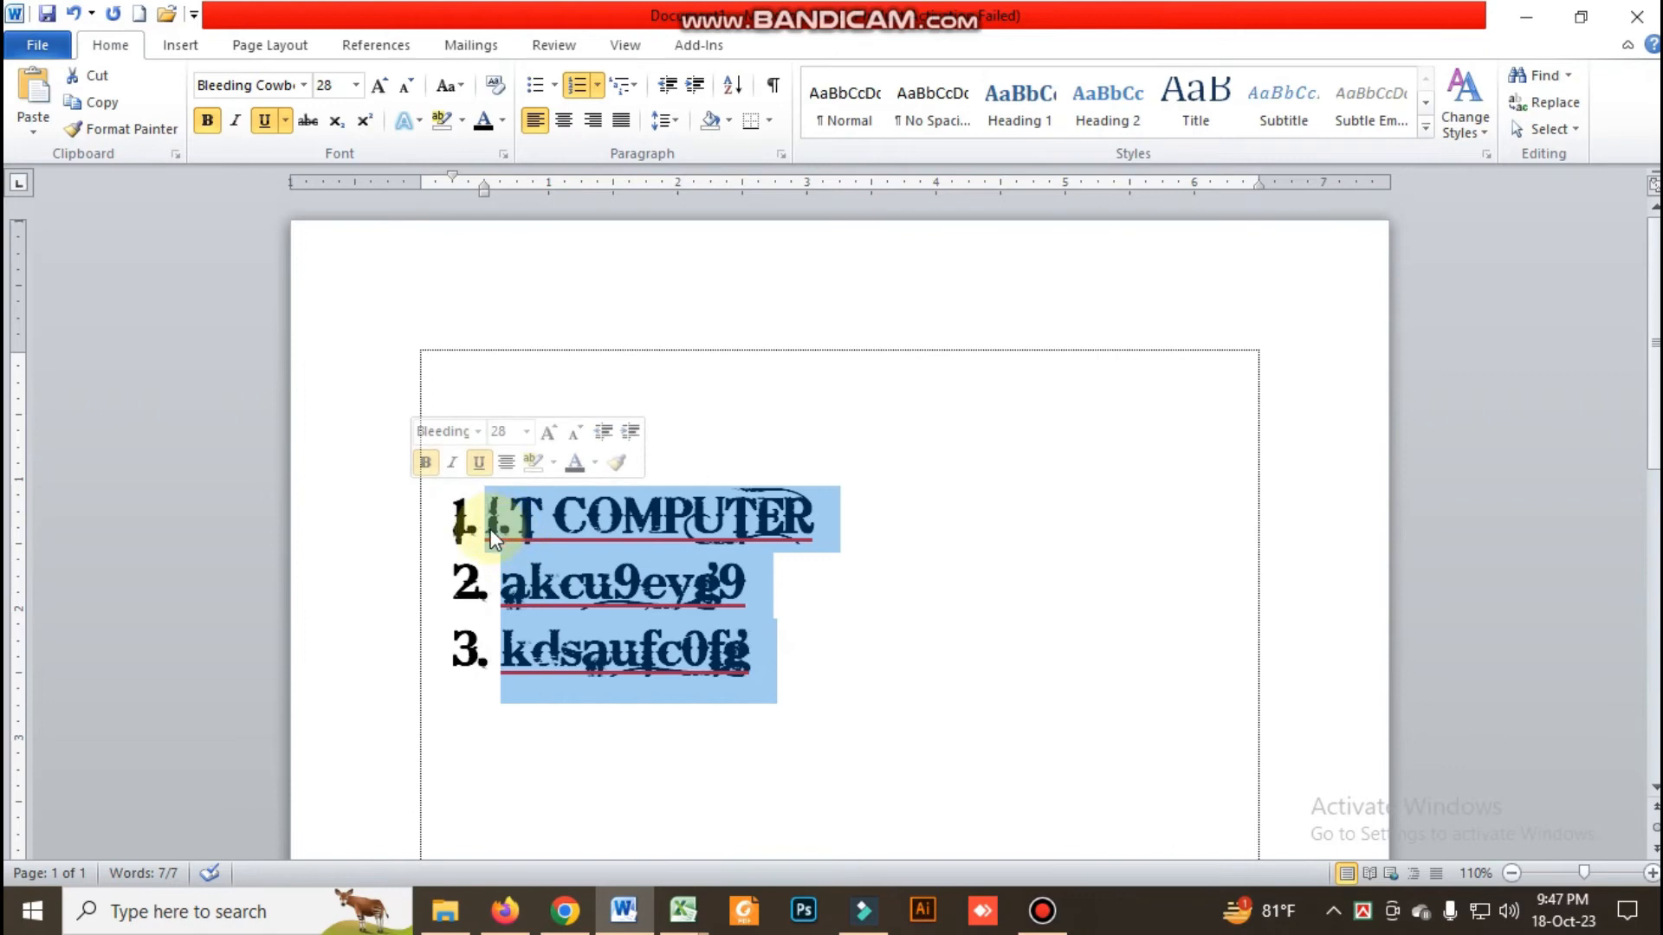
left_click(896, 615)
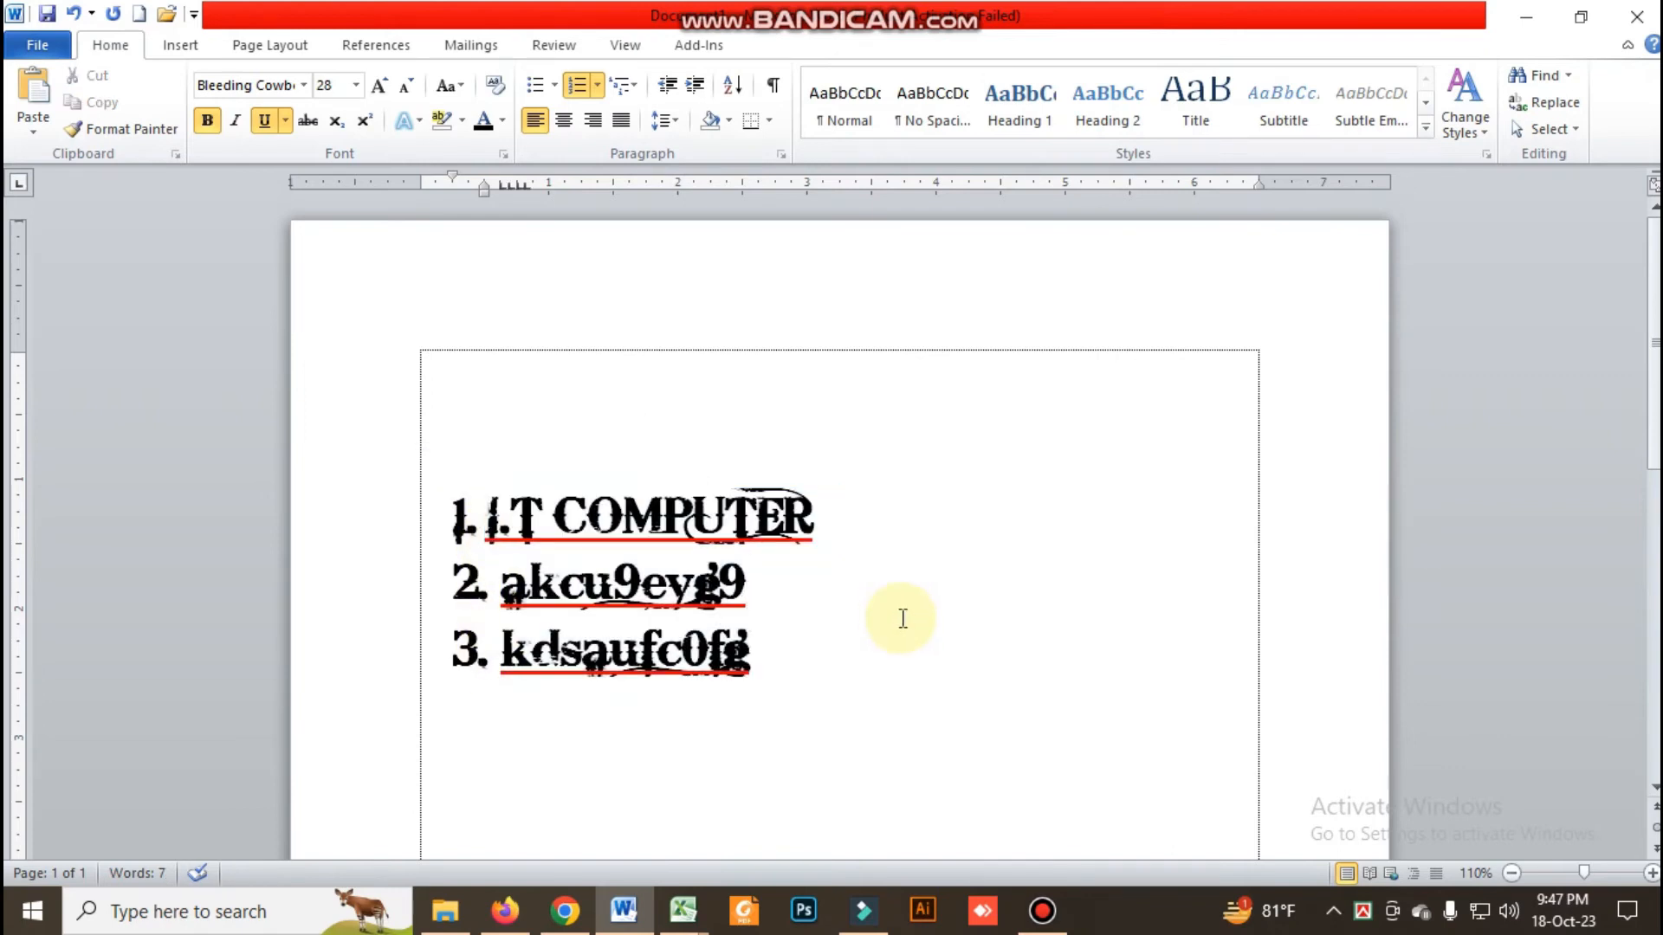
Remove the numbering from the three lines by setting the number format to None
left_click_drag(853, 684, 299, 563)
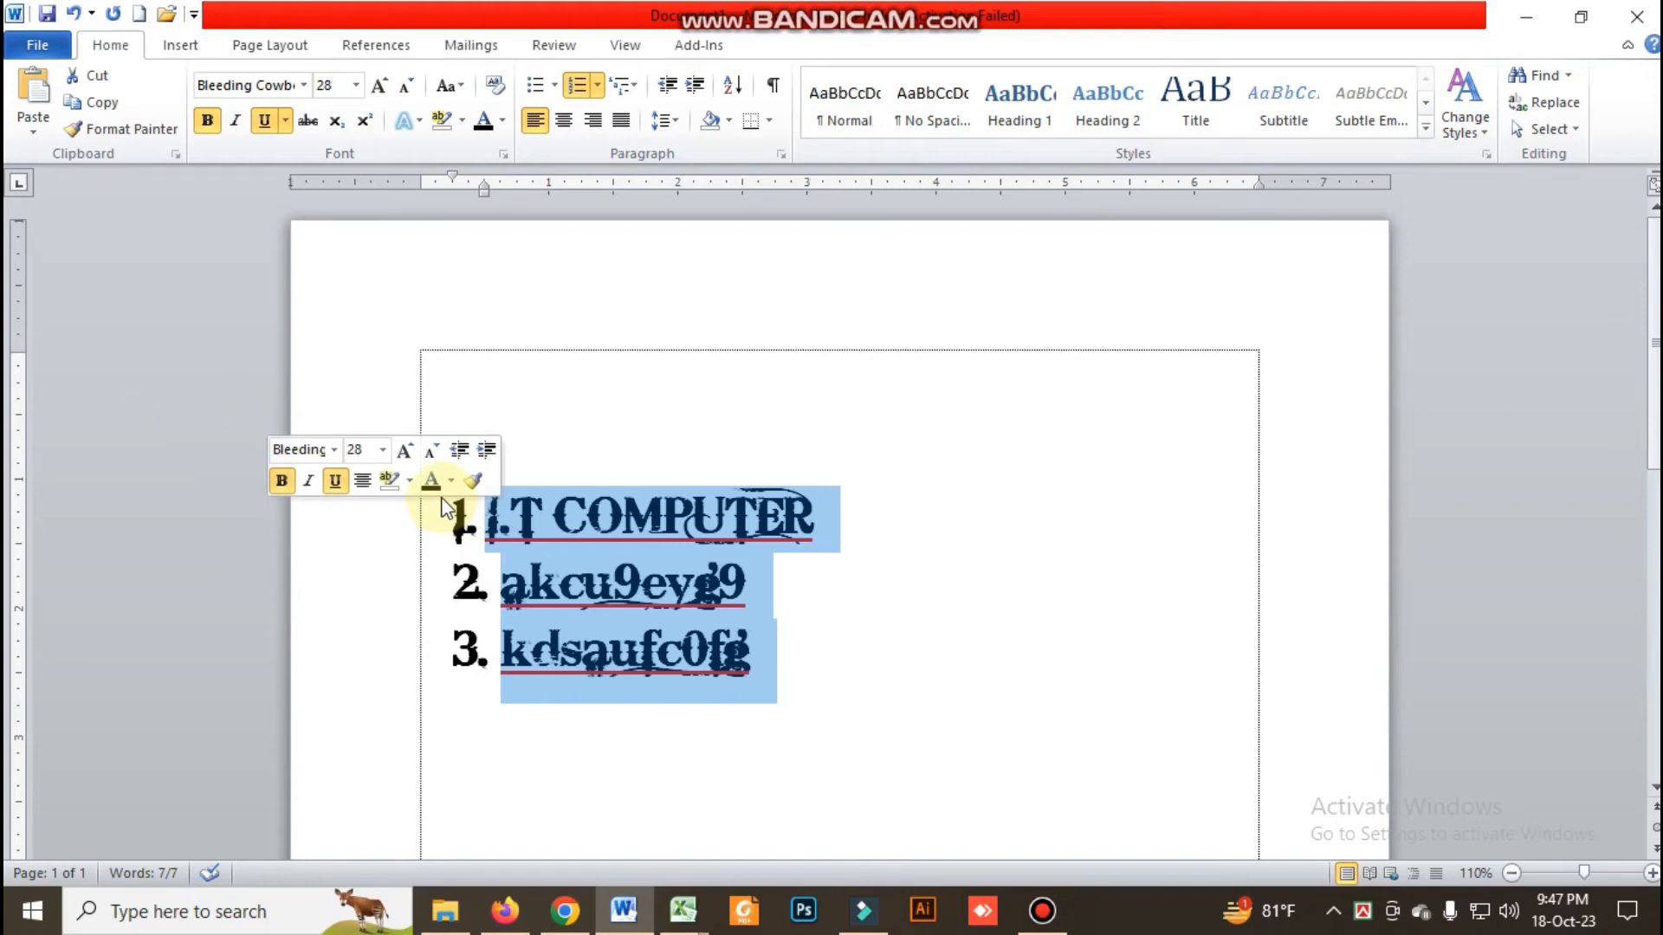
left_click(599, 87)
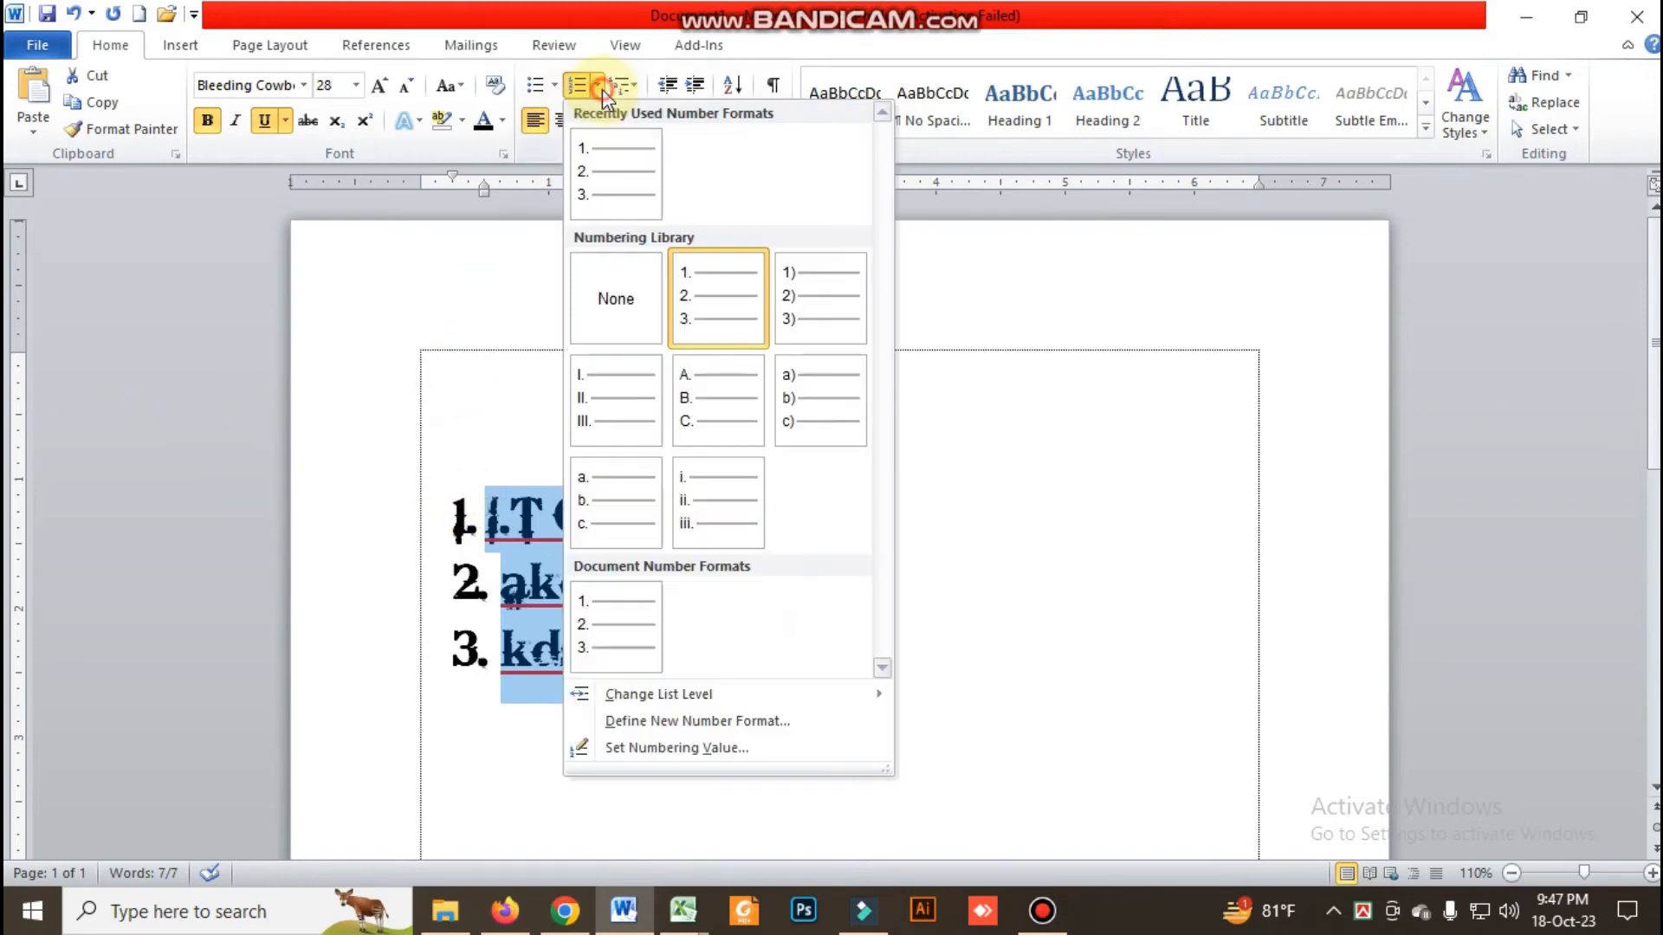
left_click(610, 300)
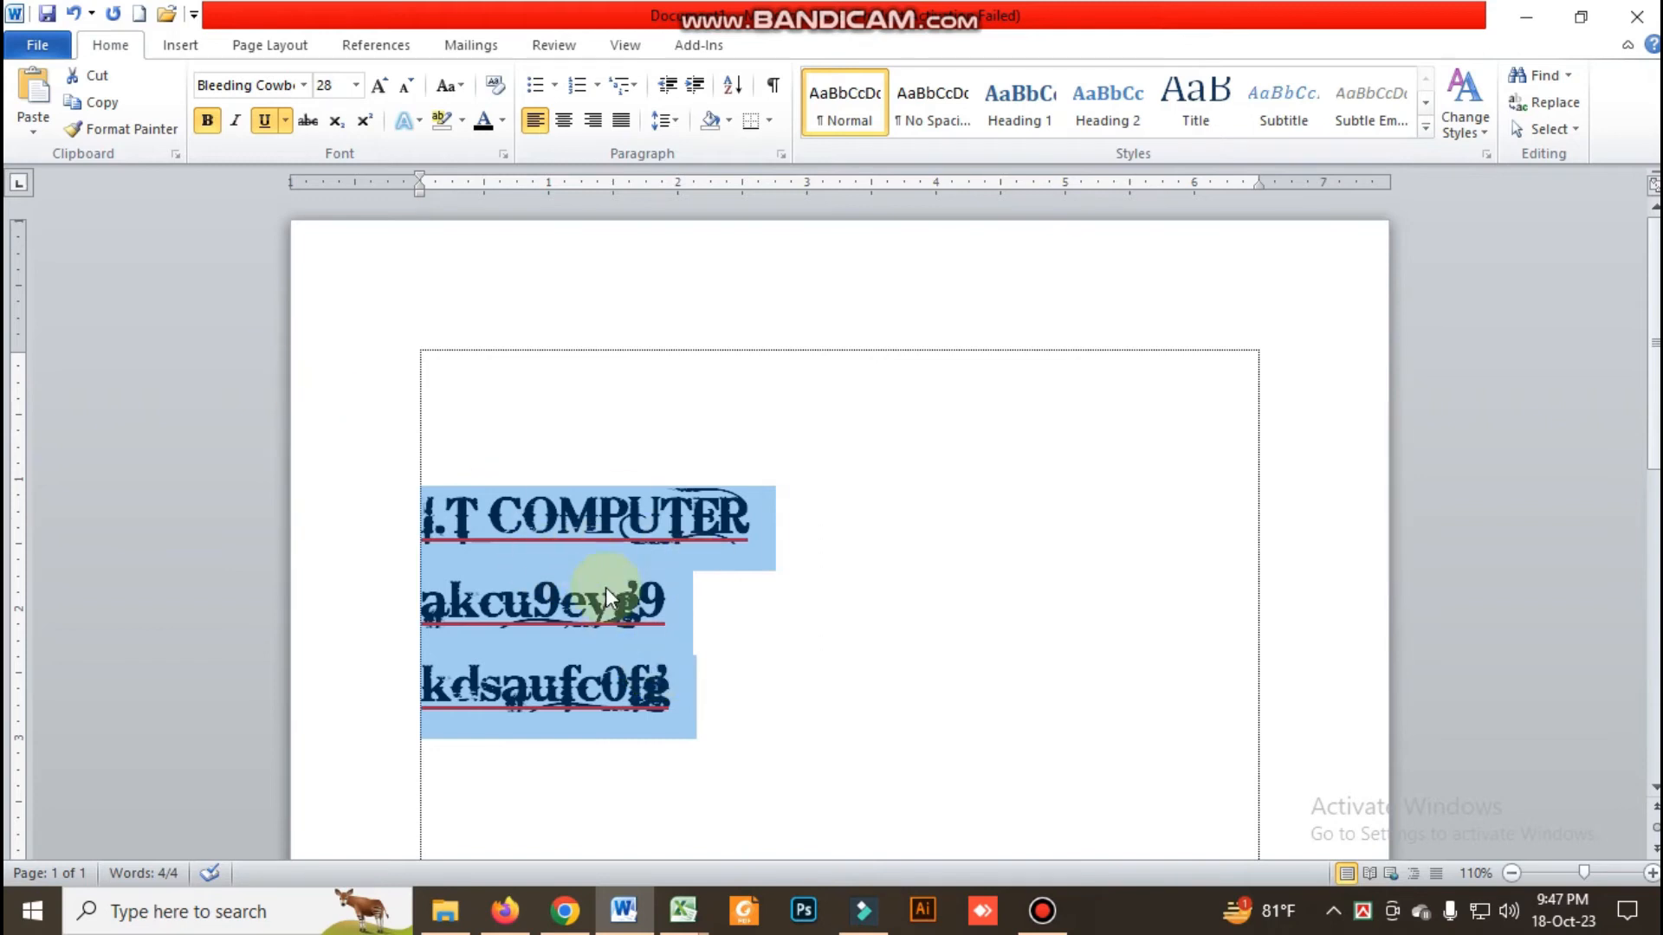
left_click(475, 530)
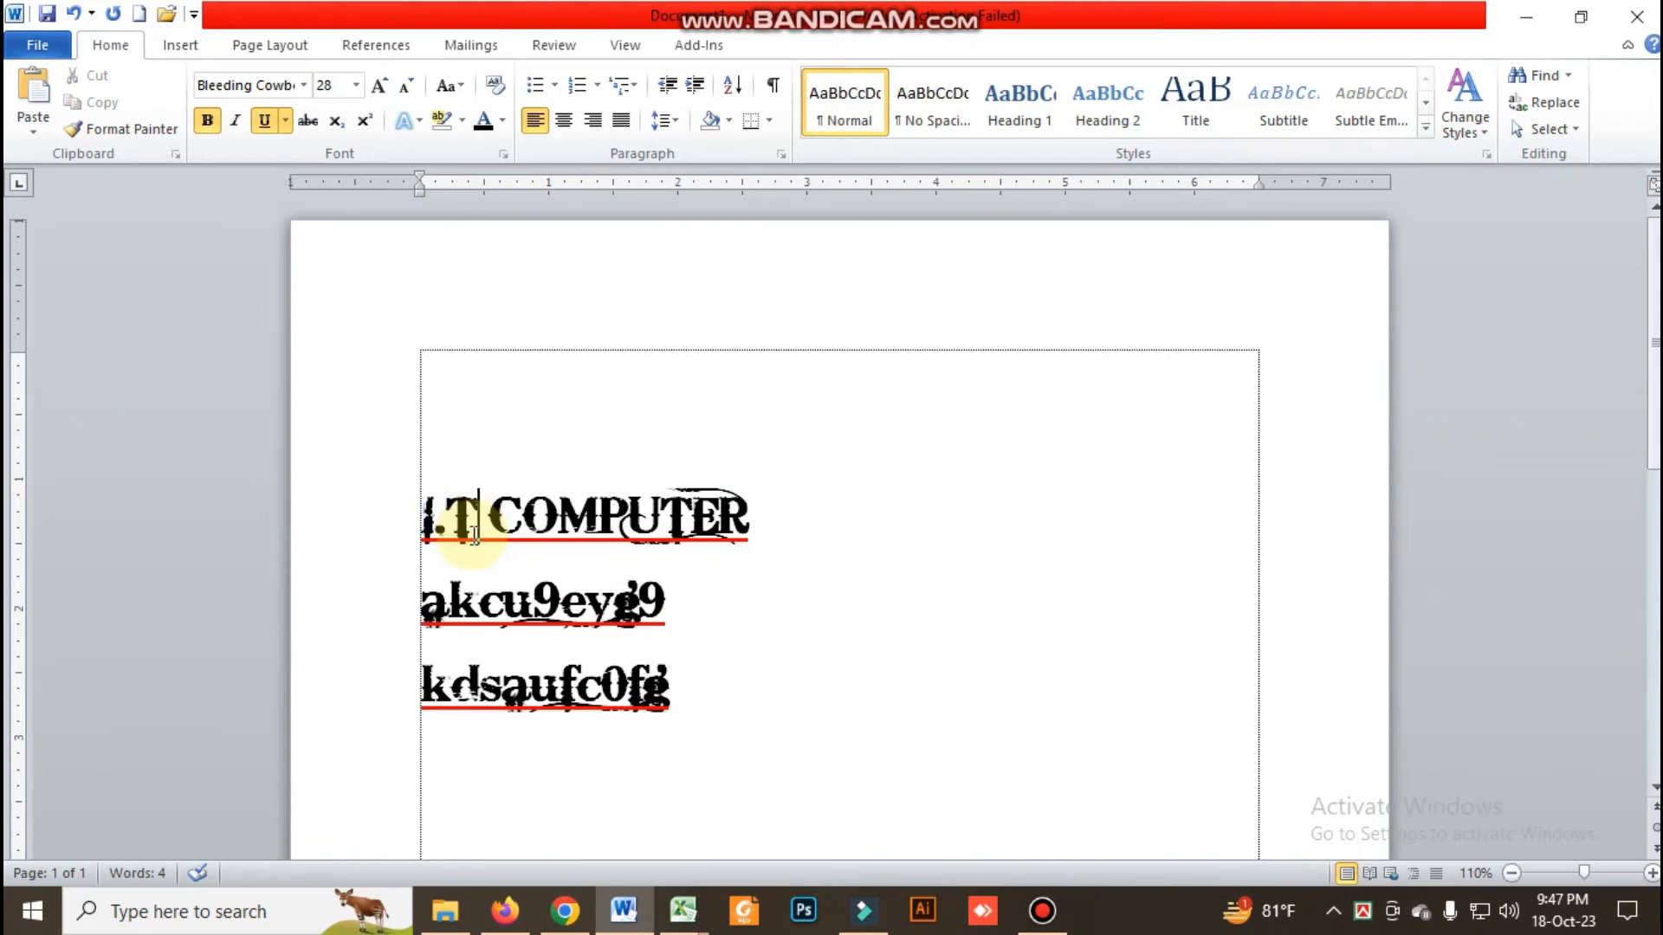
Delete the two sample lines below "I.T COMPUTER", and undo and redo the deletion twice
left_click_drag(727, 693, 330, 653)
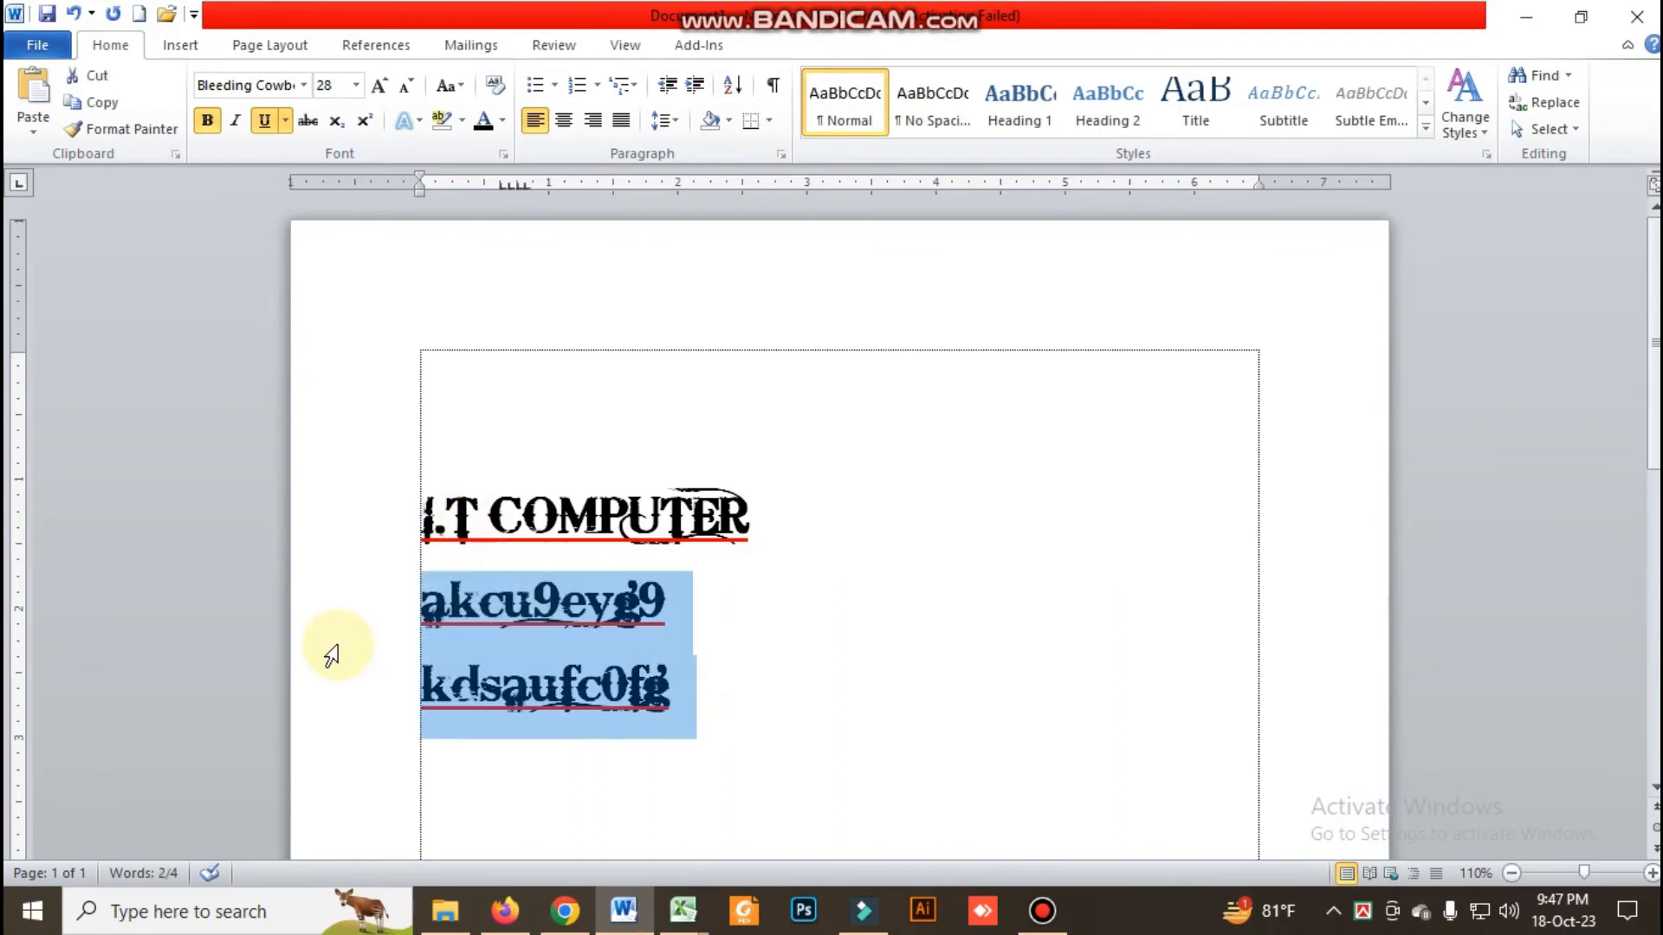
key("Delete")
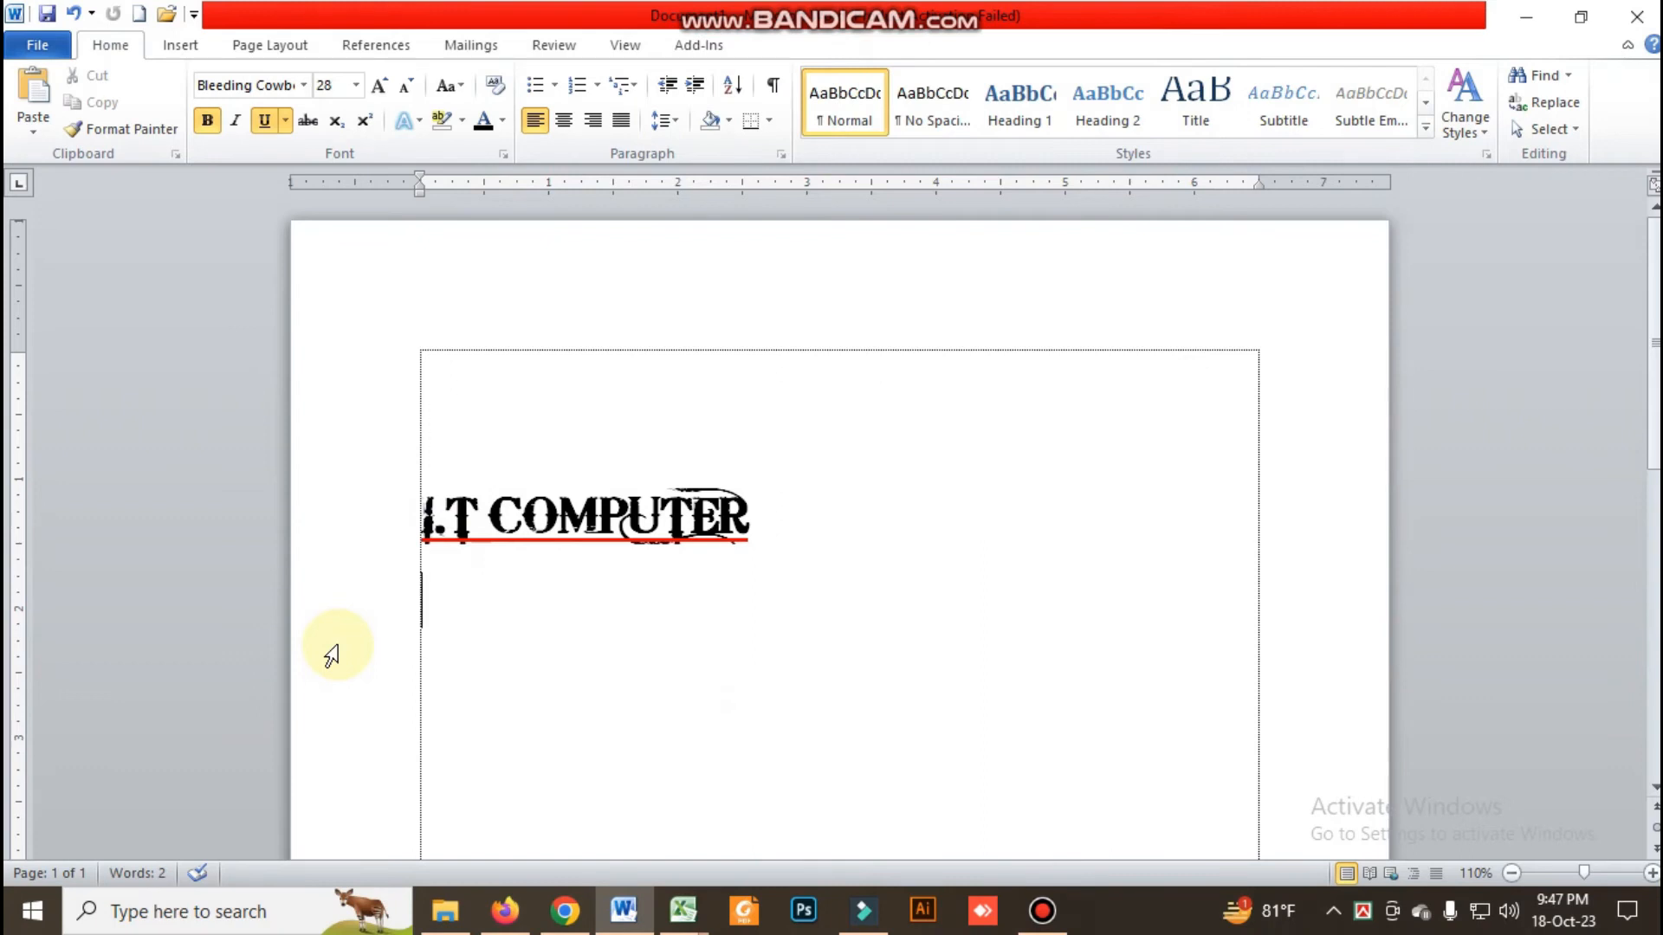
left_click(74, 14)
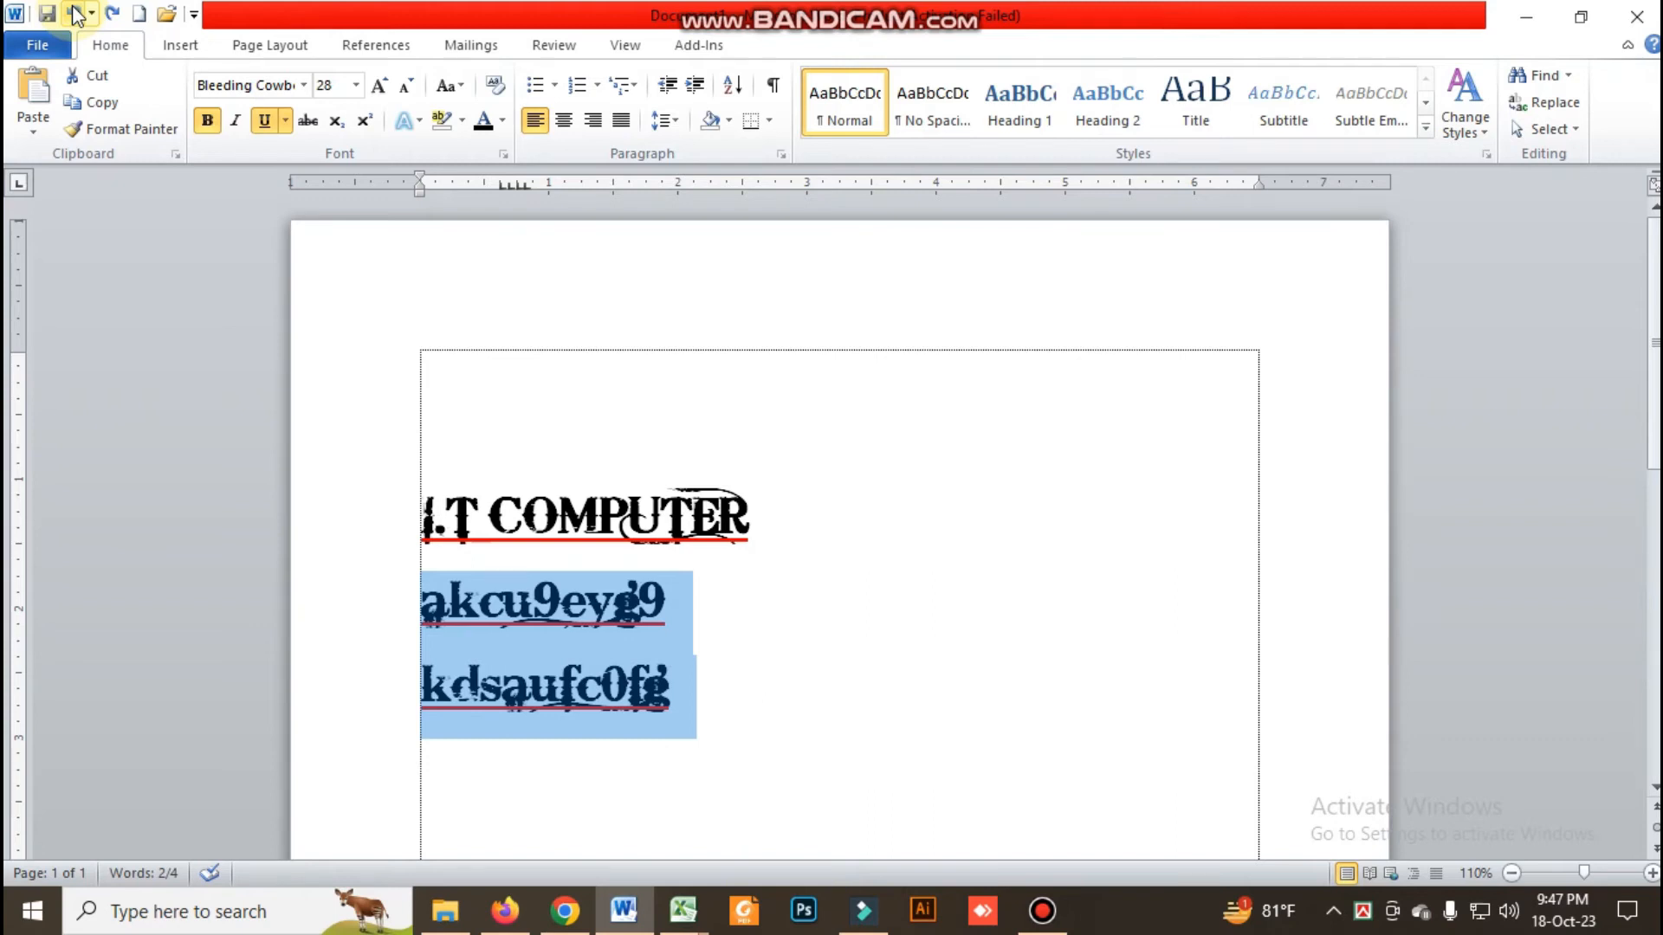
left_click(112, 14)
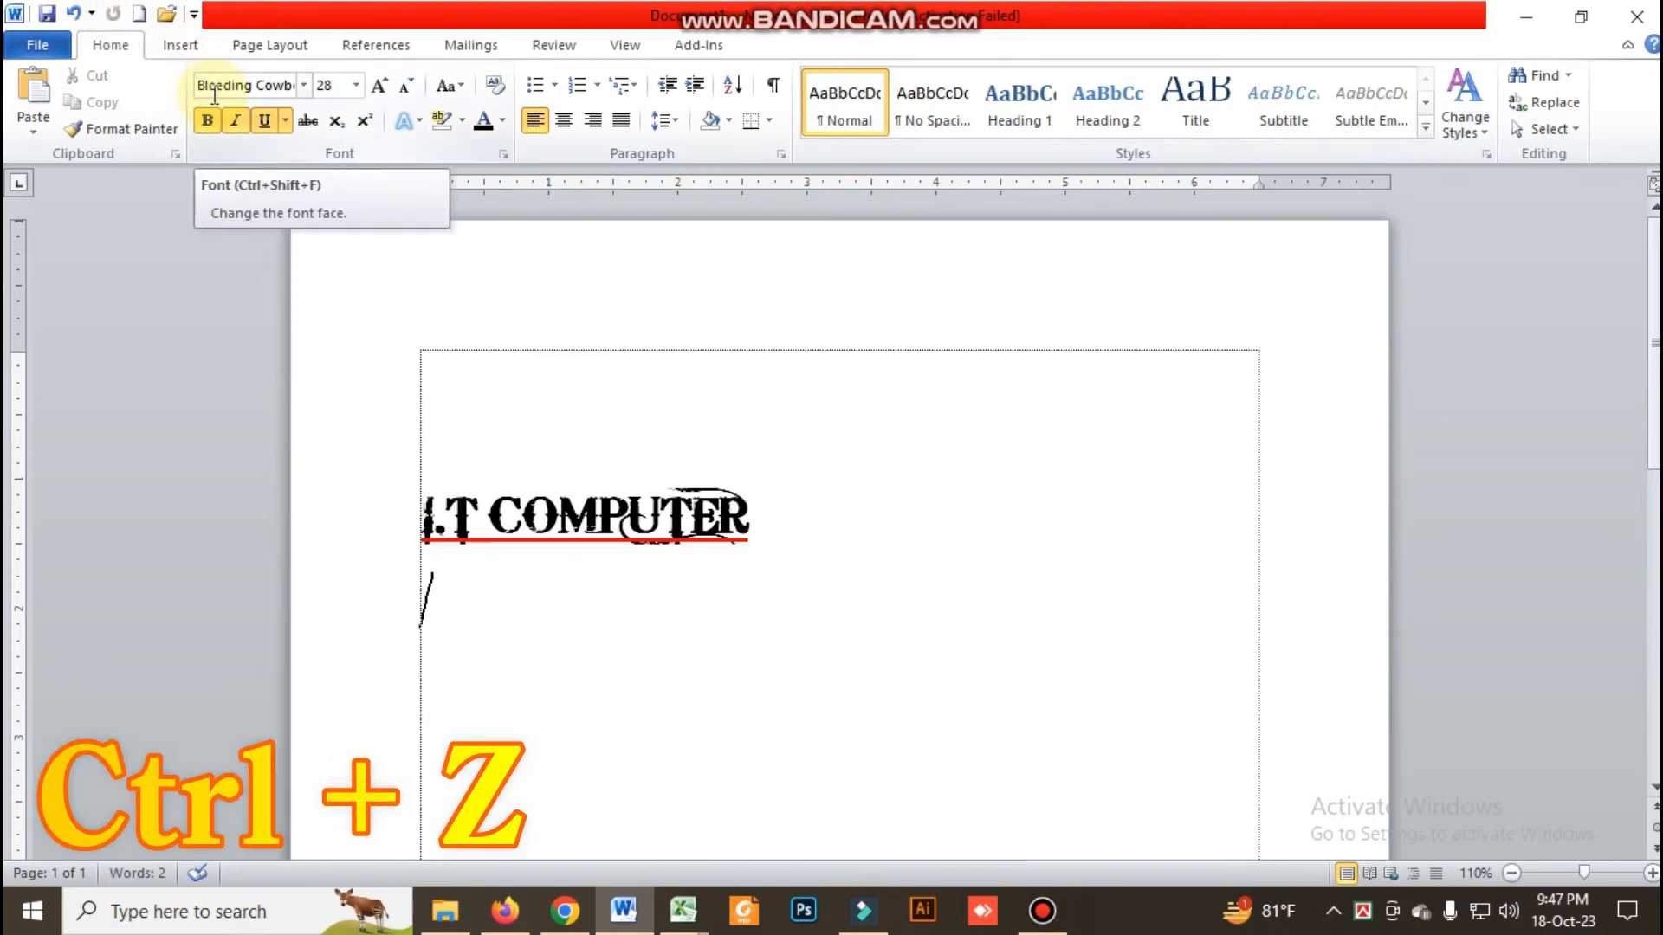
key("ctrl+z")
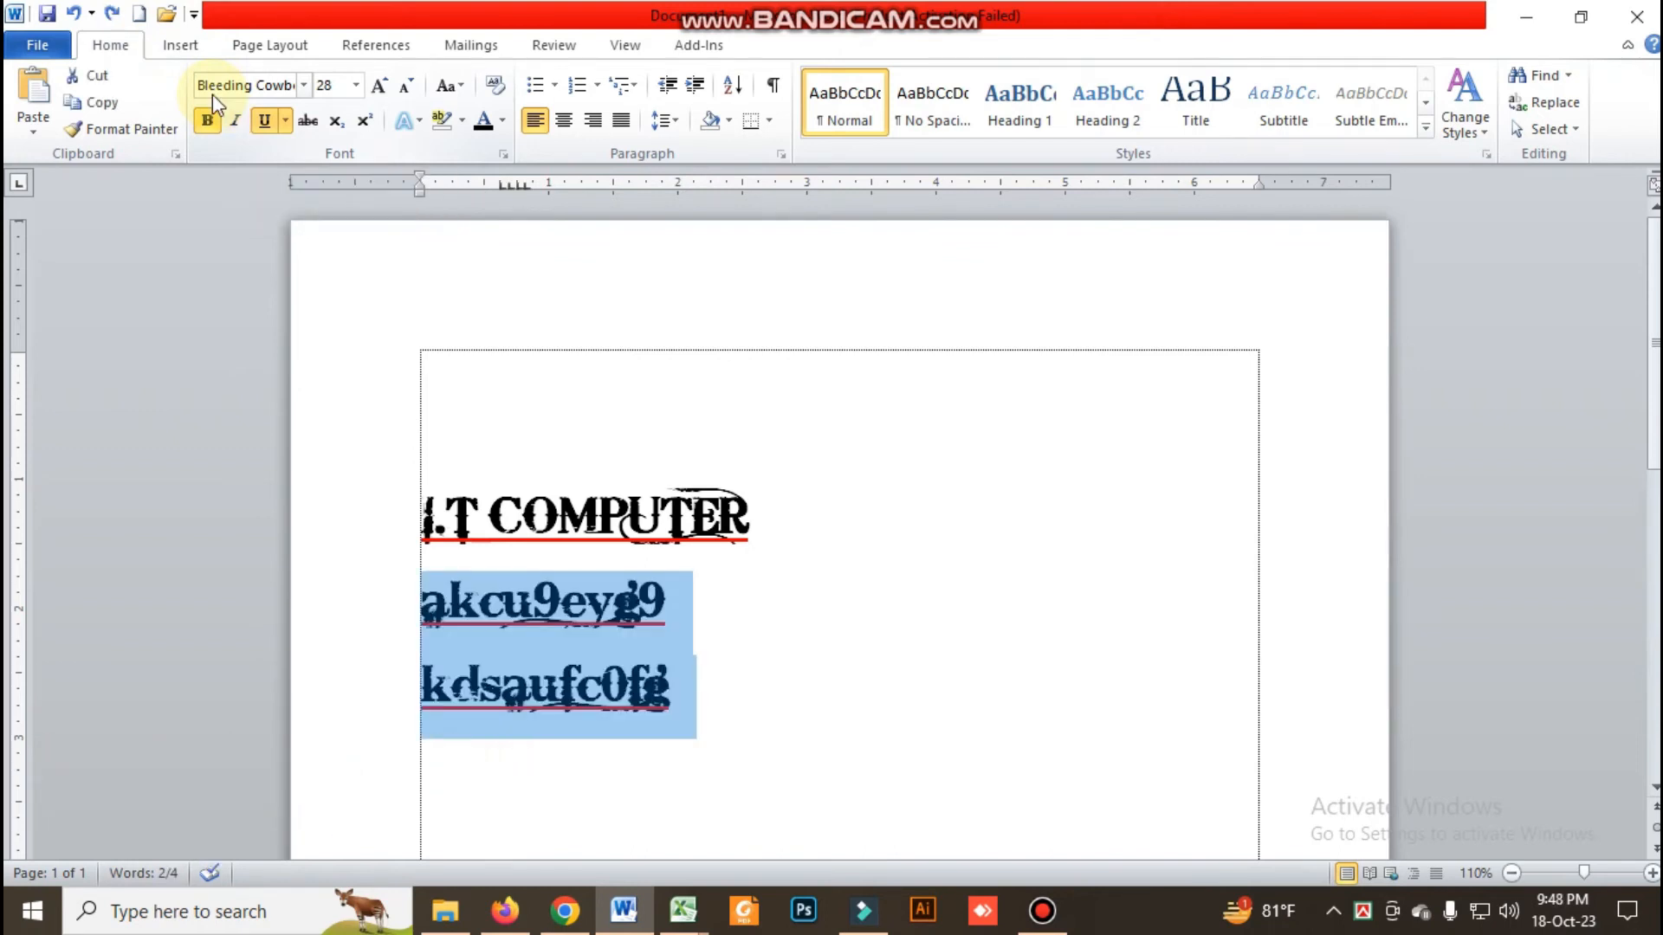
key("ctrl+y")
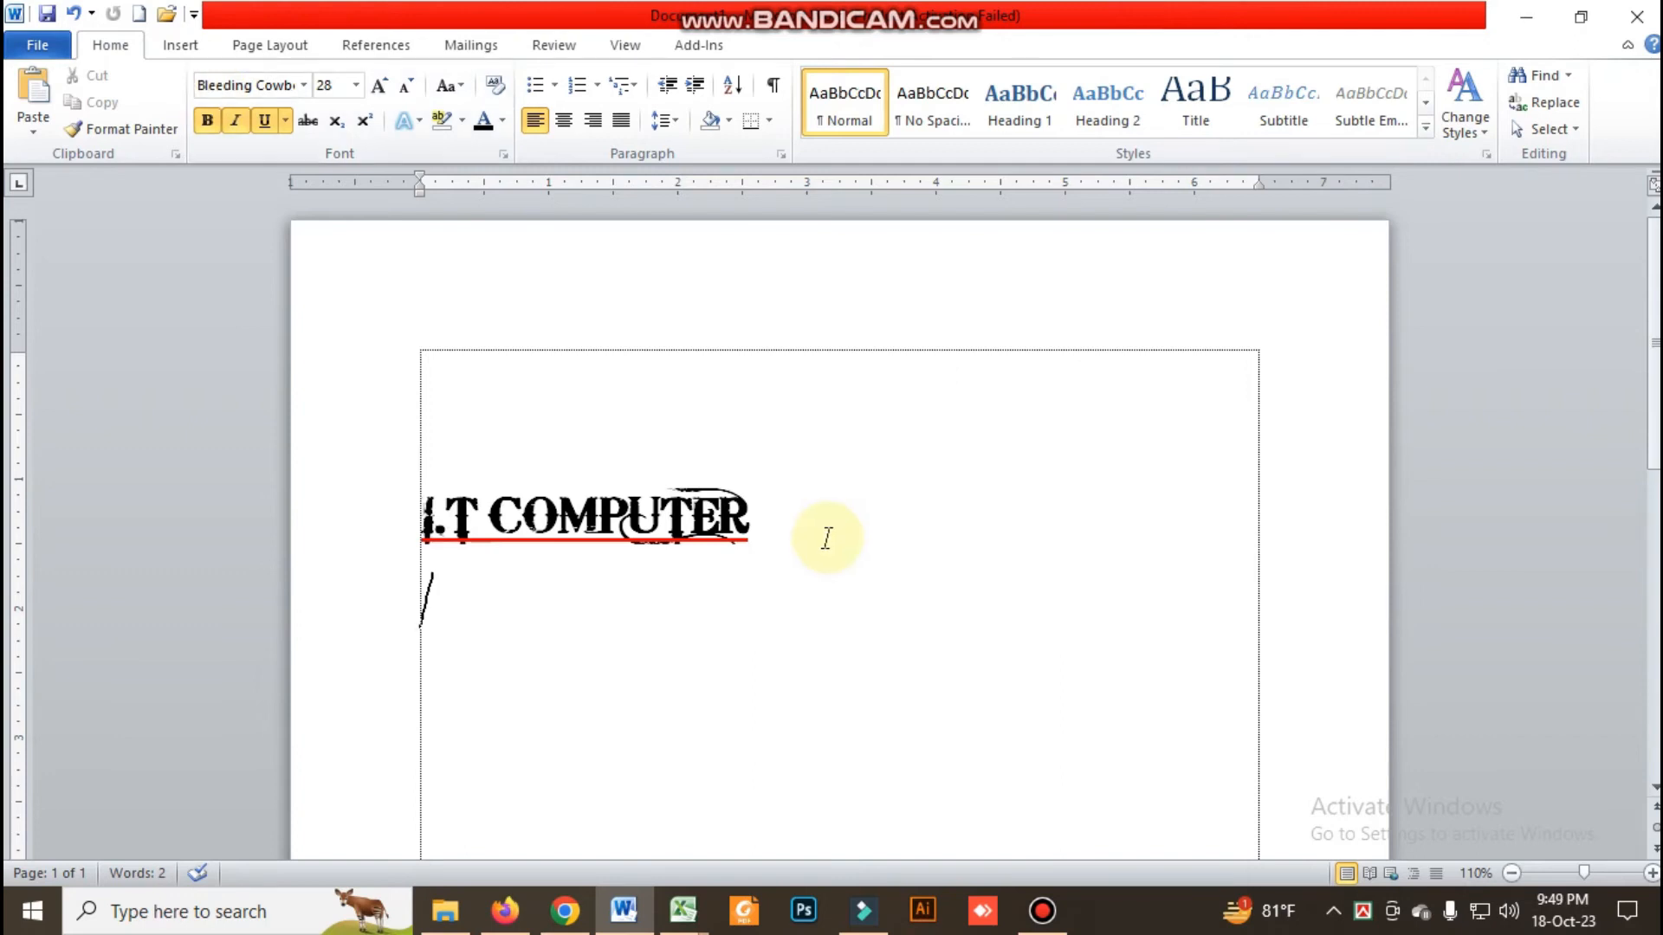
Copy the "I.T COMPUTER" line and paste it at the start of a new second page
left_click(382, 538)
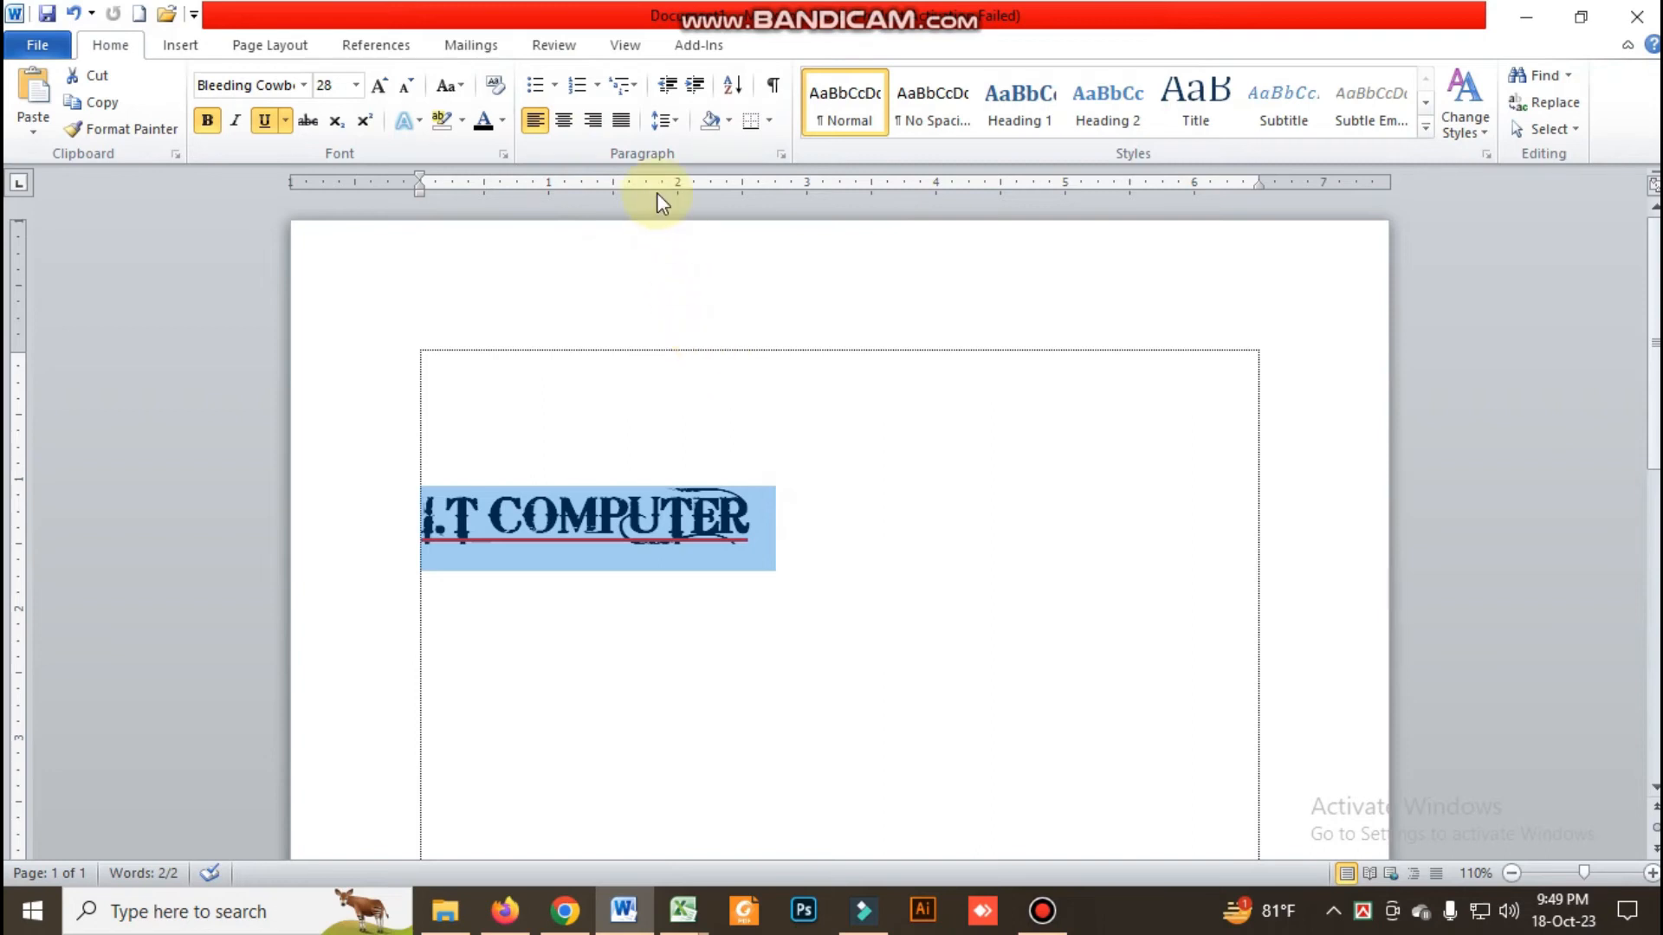
left_click(775, 522)
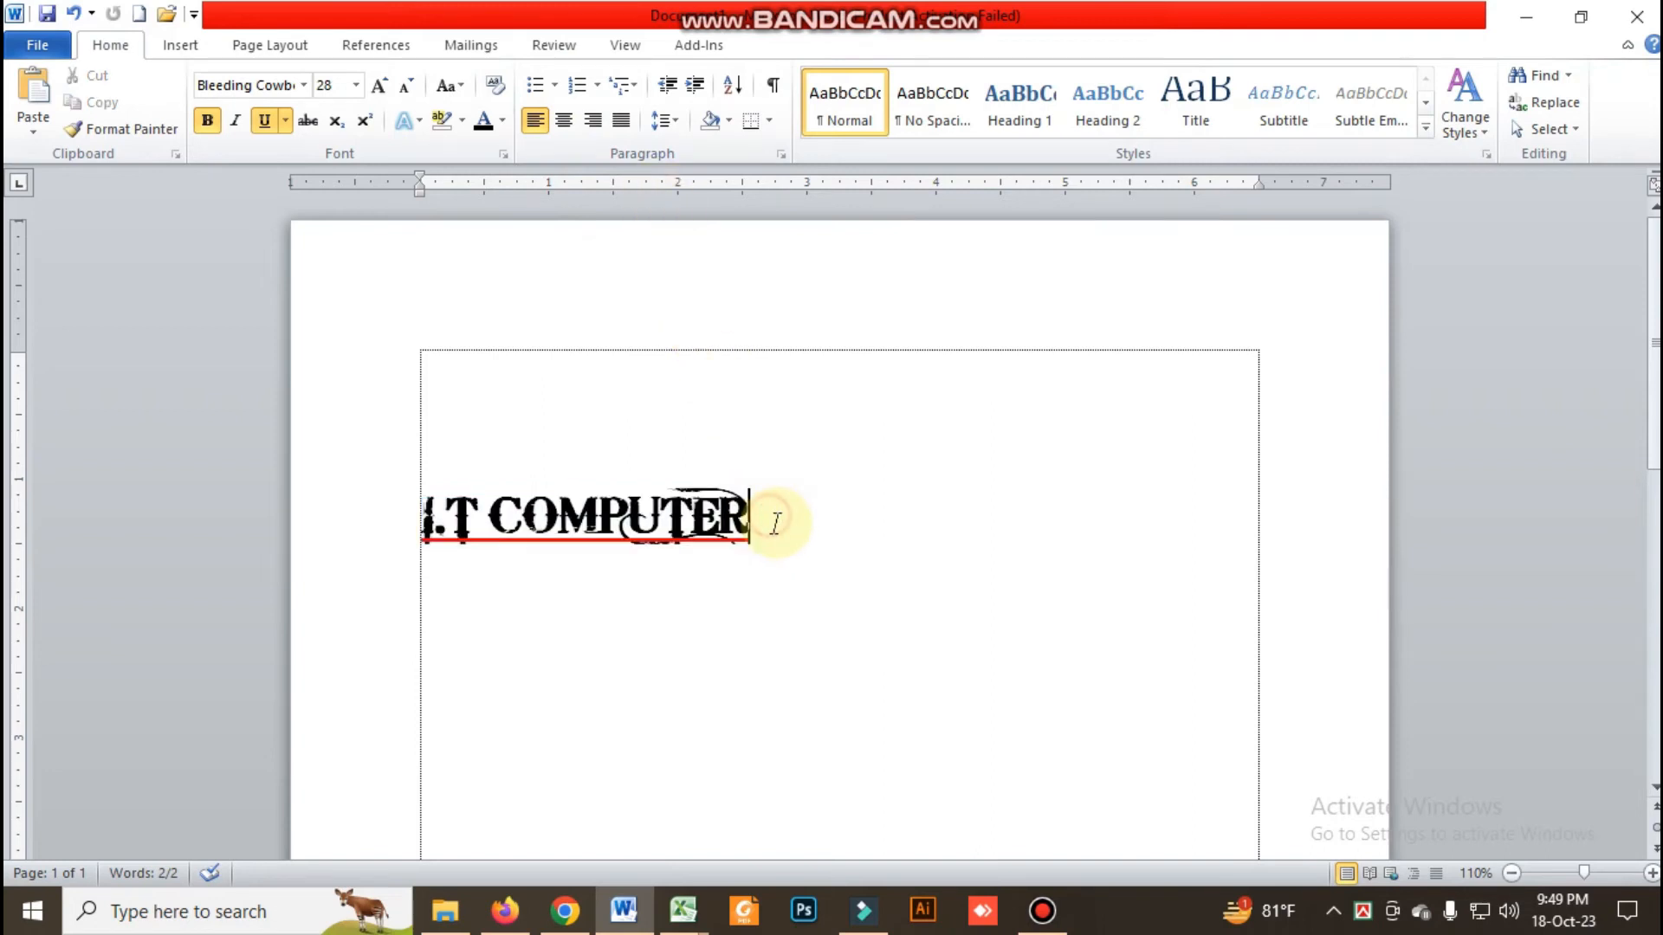
left_click_drag(776, 522, 504, 516)
key("ctrl+c")
left_click(782, 552)
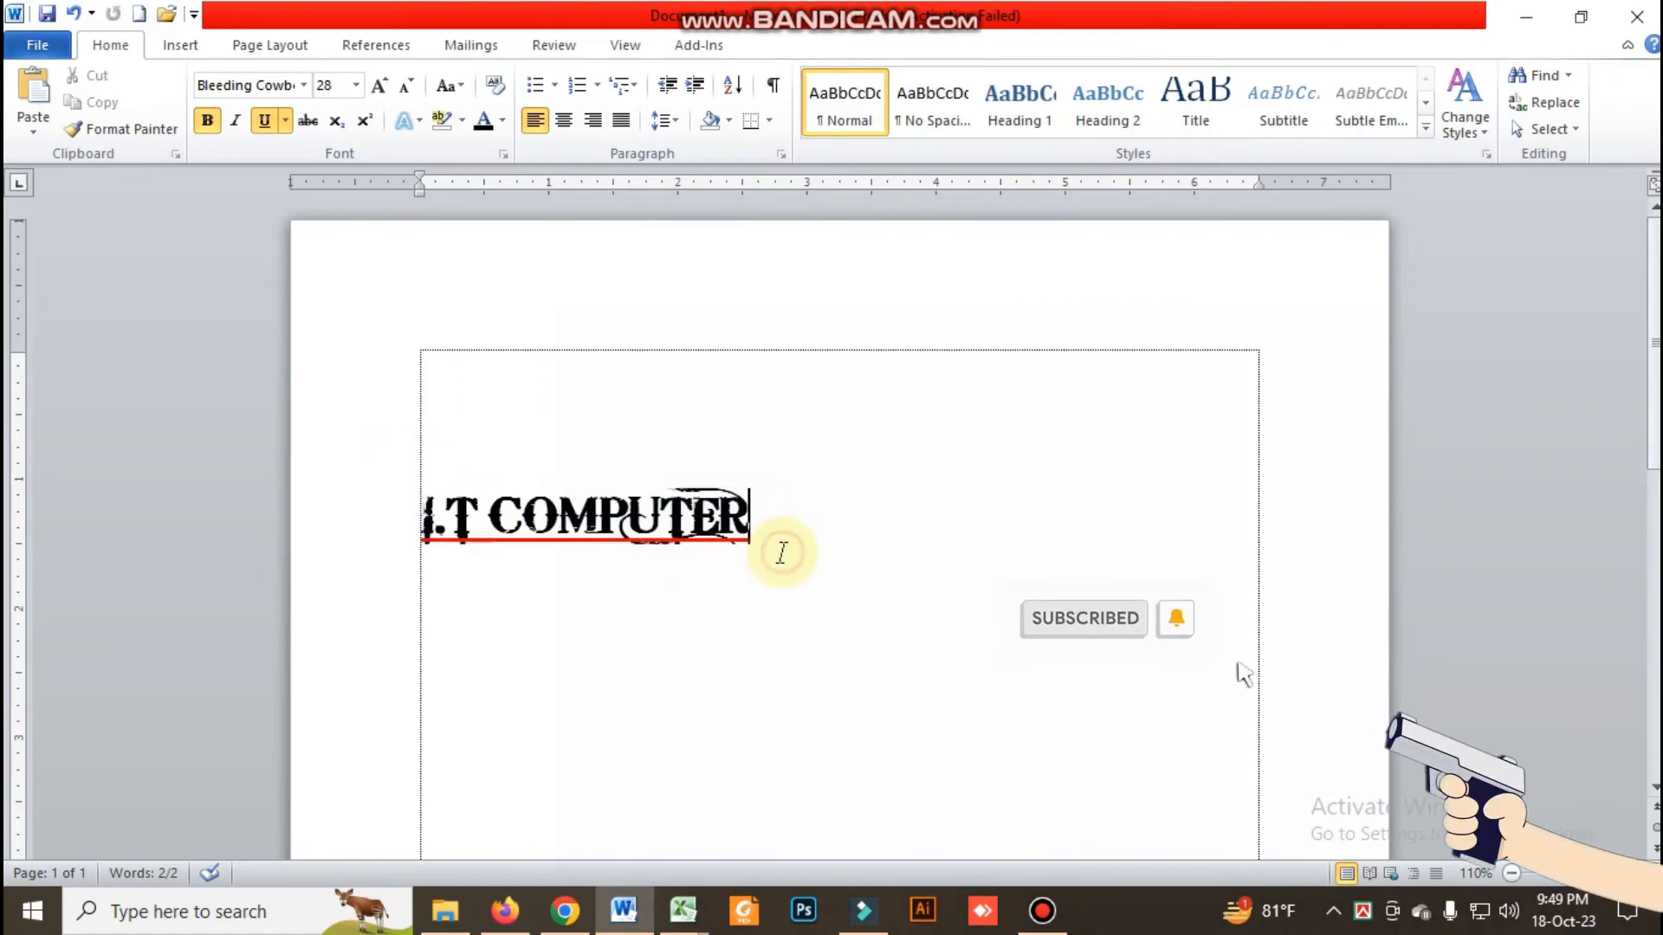
key("ctrl+v")
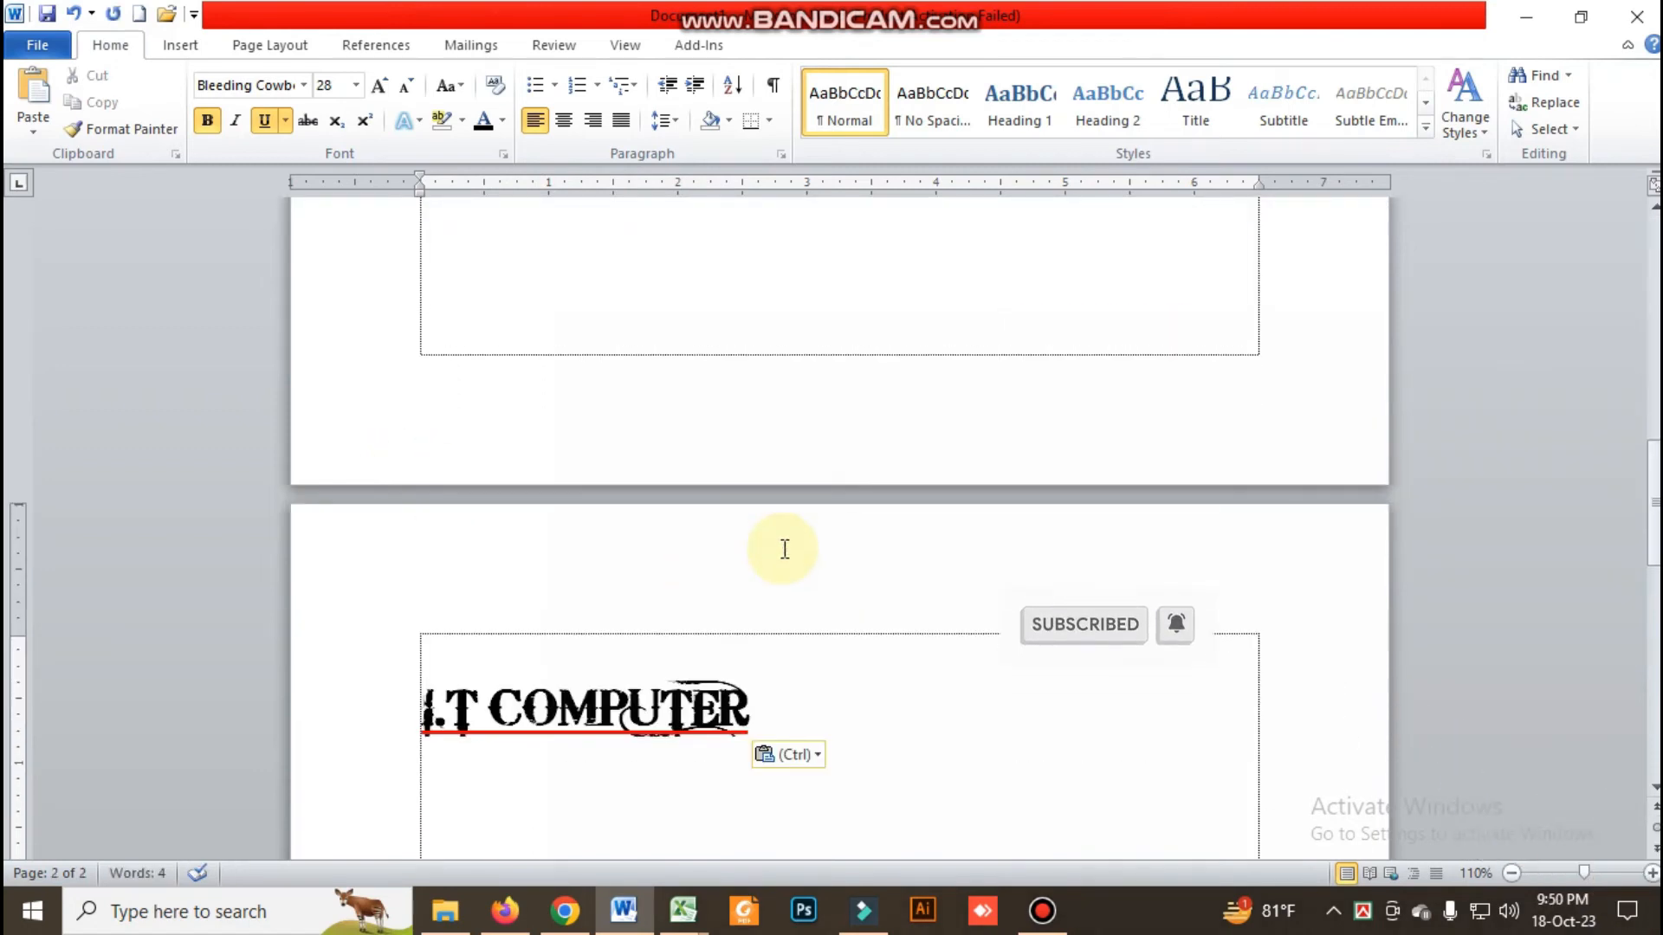
Undo the paste on the second page and paste three copies of "I.T COMPUTER" below the original line
key("ctrl+z")
key("ctrl+z")
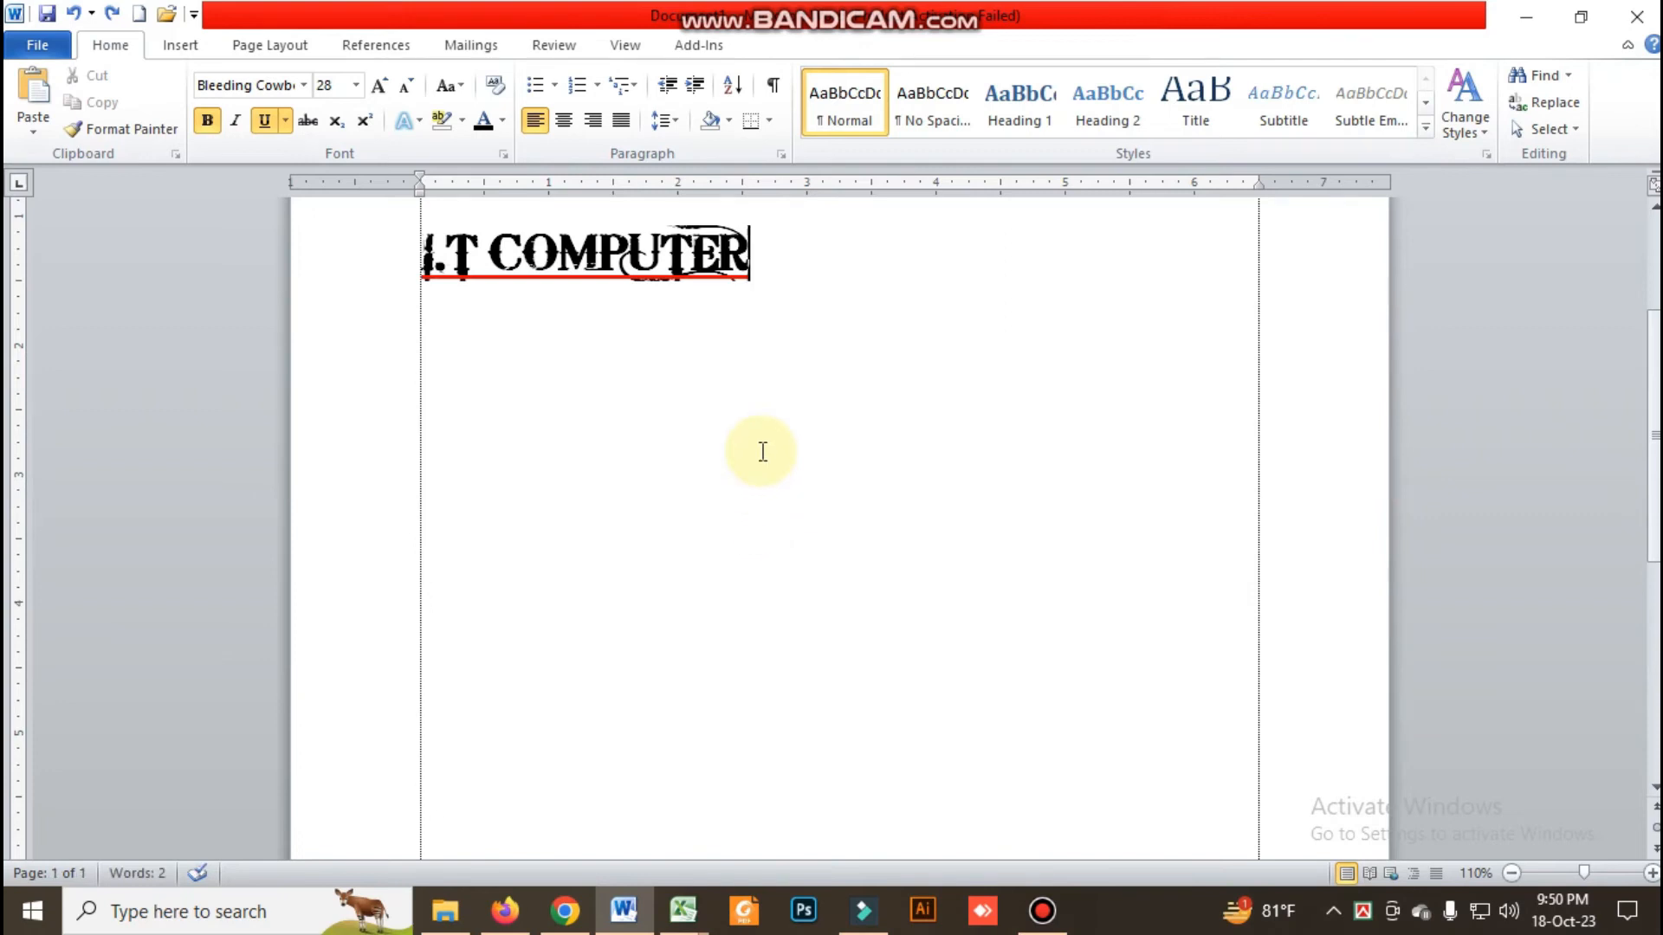
key("Return")
key("ctrl+v")
key("ctrl+v")
key("Return")
key("ctrl+v")
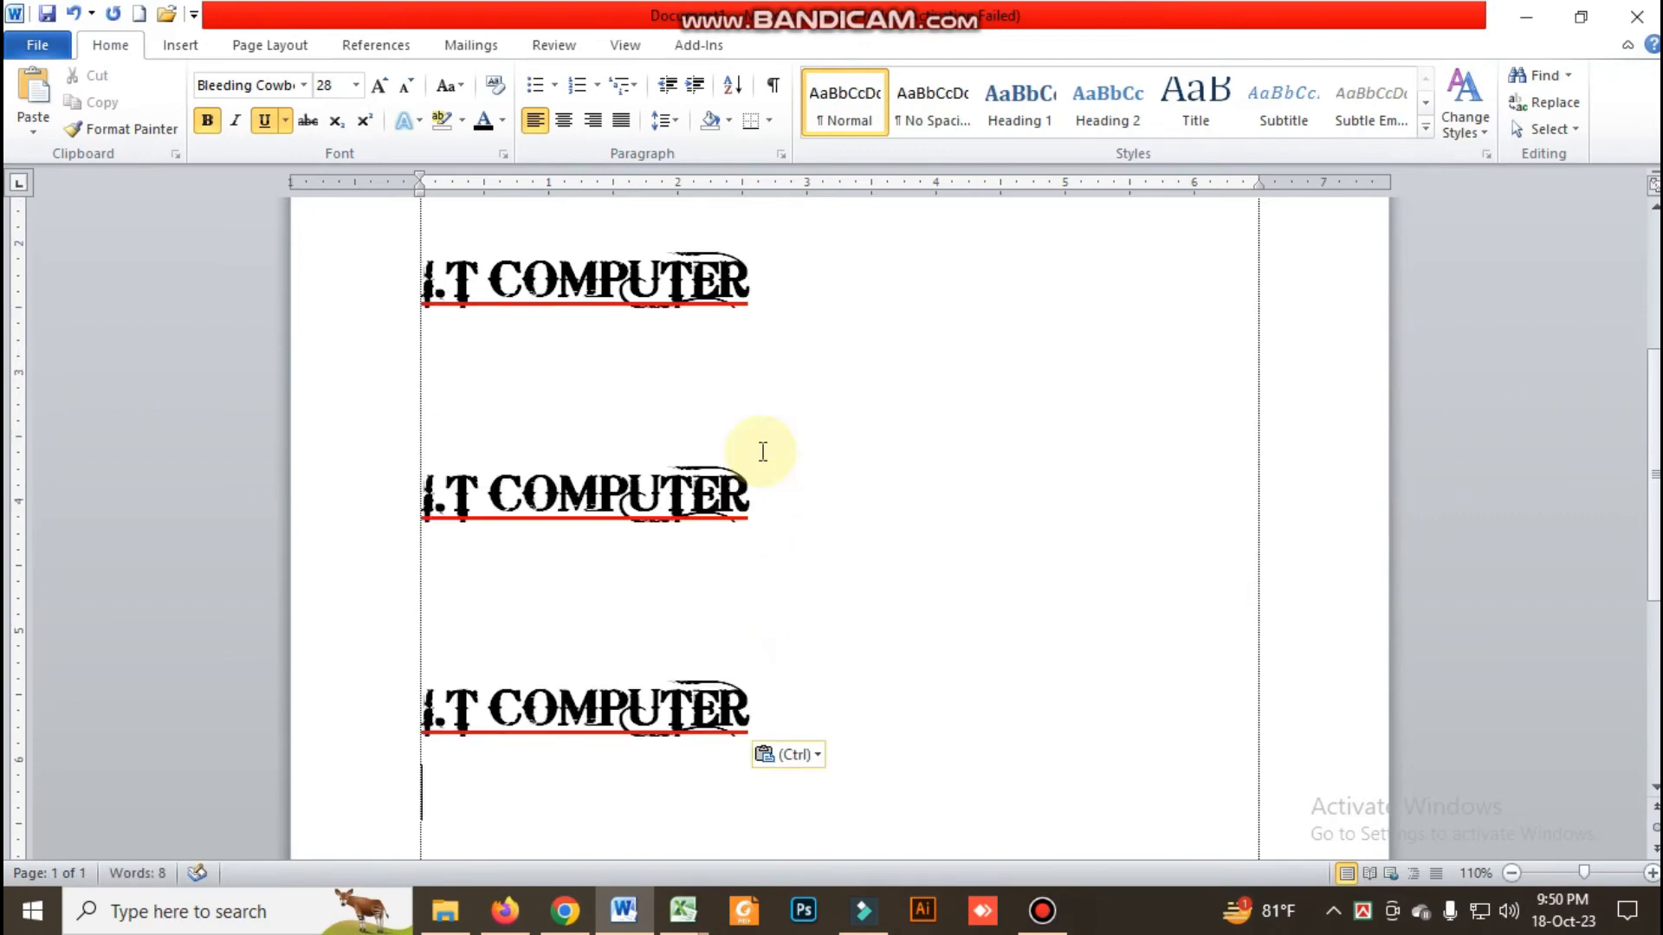
Delete the blank lines between the four "I.T COMPUTER" lines so they follow one another directly
left_click(590, 636)
key("BackSpace")
key("BackSpace")
left_click(498, 426)
key("BackSpace")
key("BackSpace")
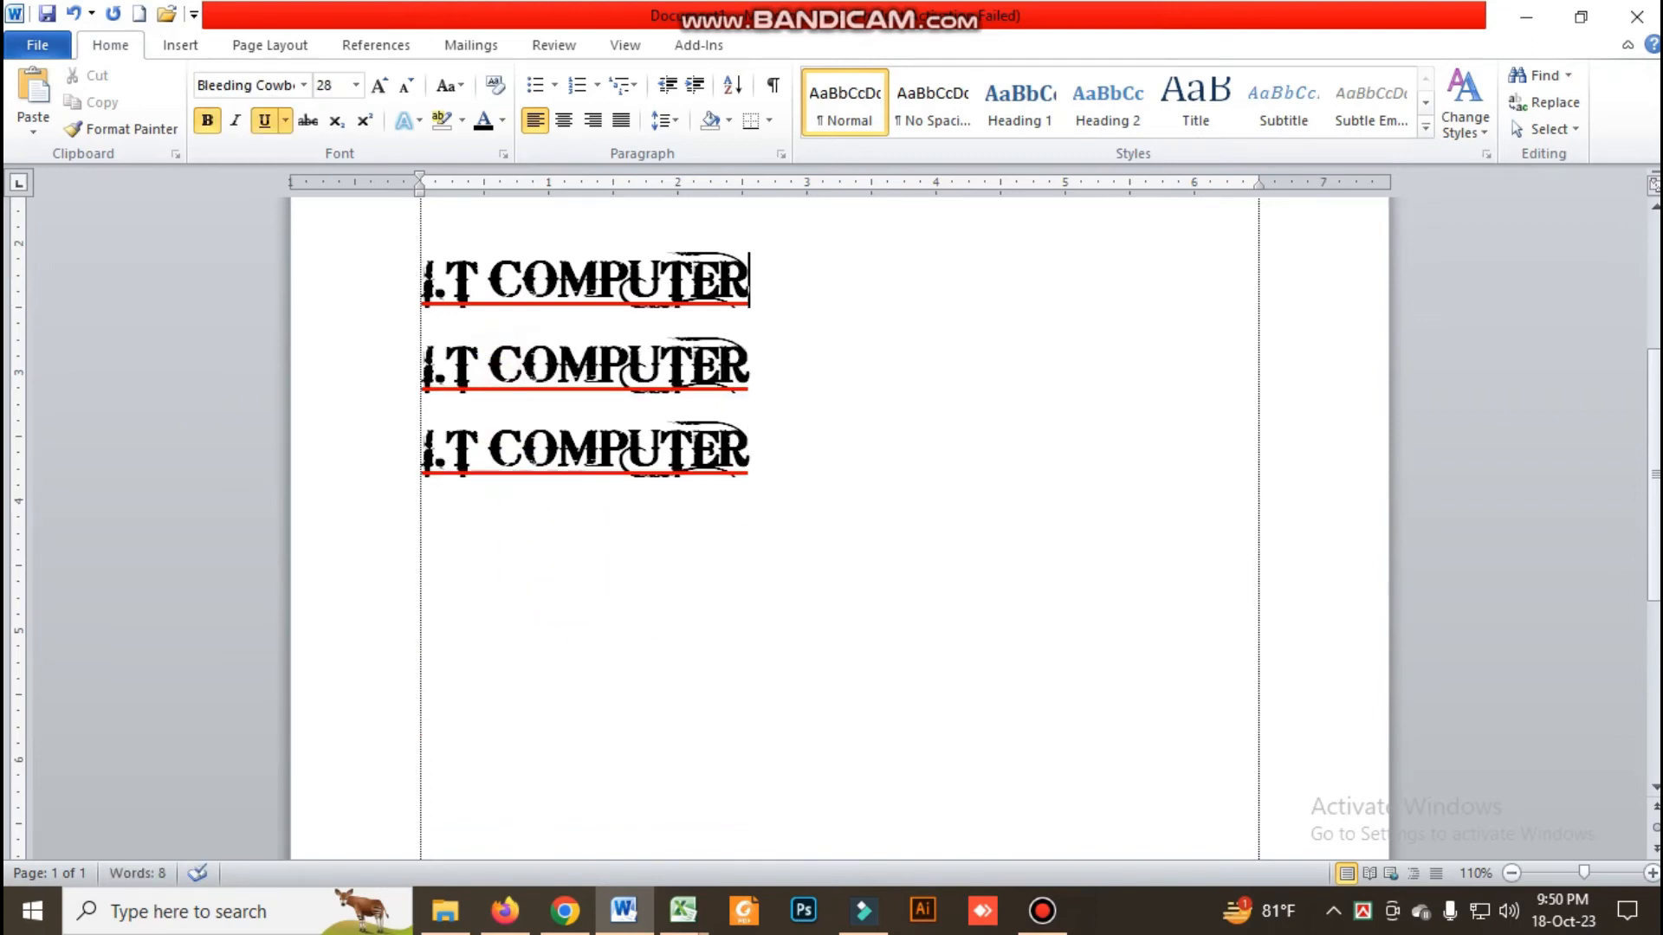
left_click(453, 330)
scroll(468, 329, "up", 3)
left_click(488, 405)
key("BackSpace")
left_click(477, 398)
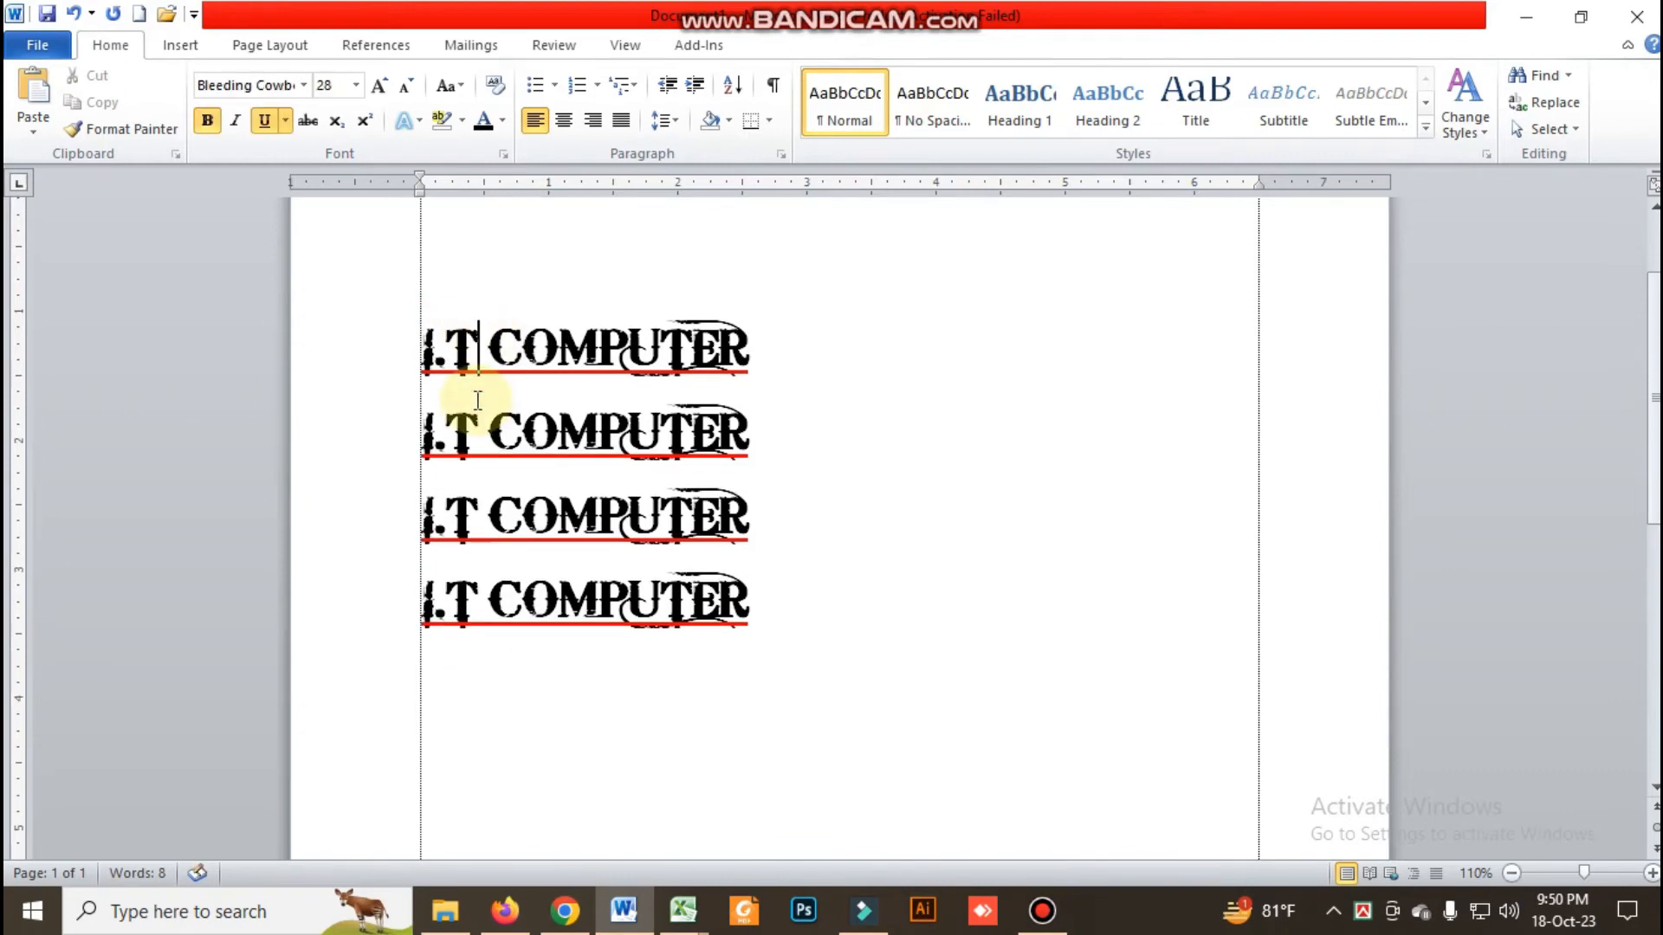
Set the line spacing of all four "I.T COMPUTER" lines to 1.0 and remove the space after each paragraph
left_click_drag(420, 337, 773, 600)
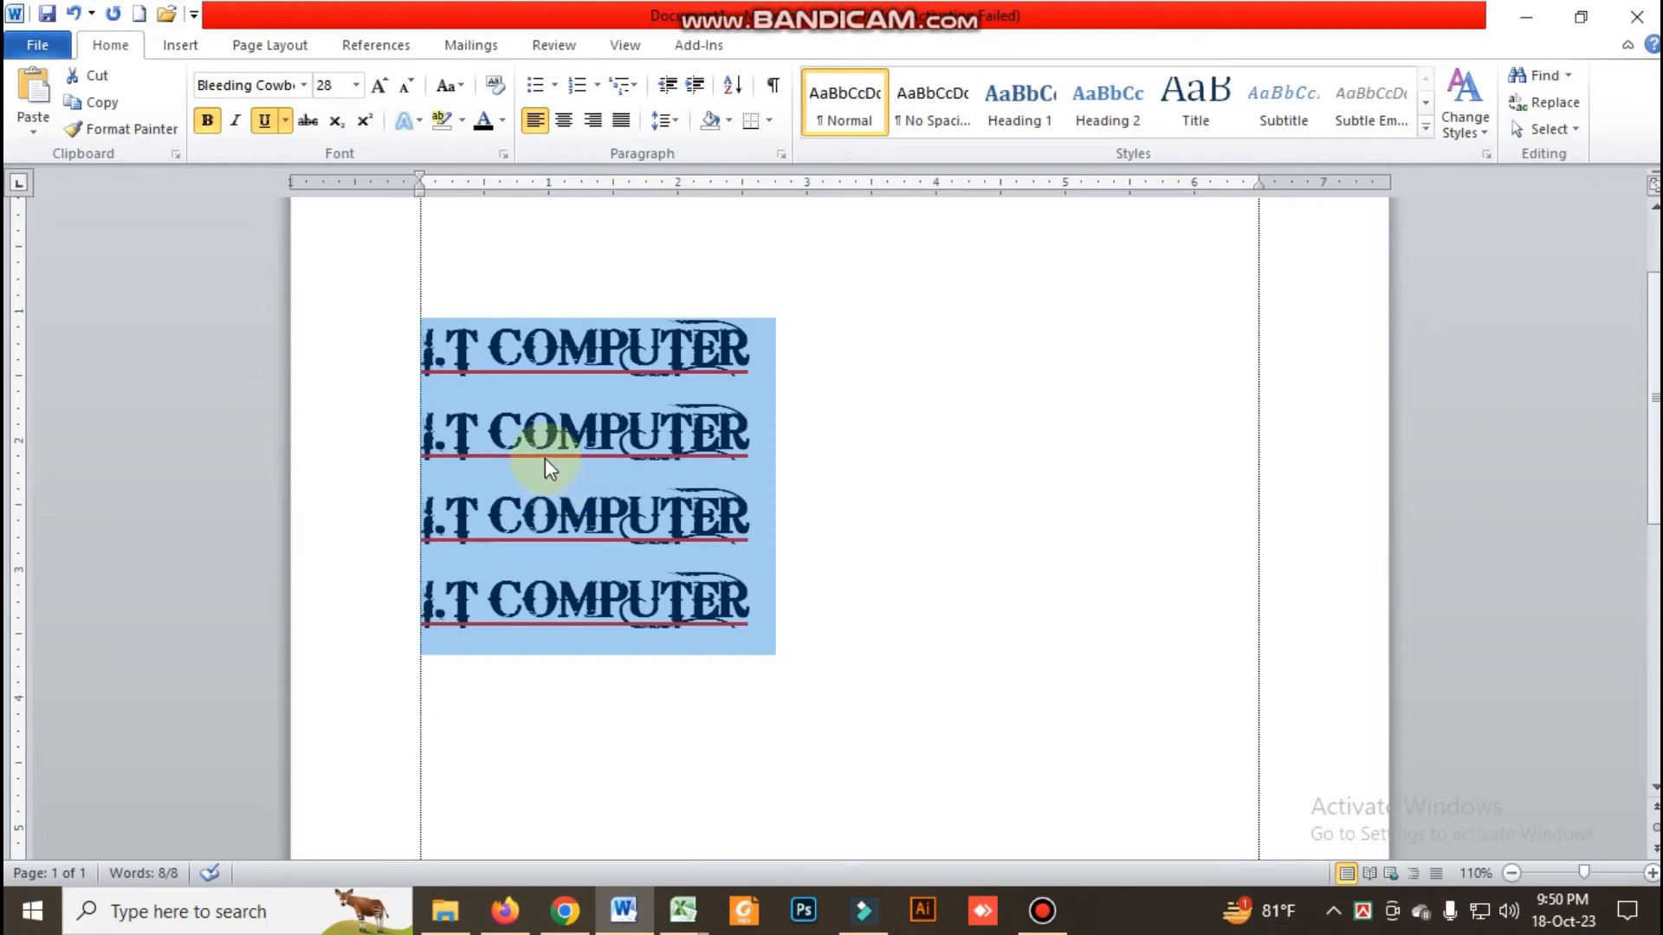
left_click(672, 121)
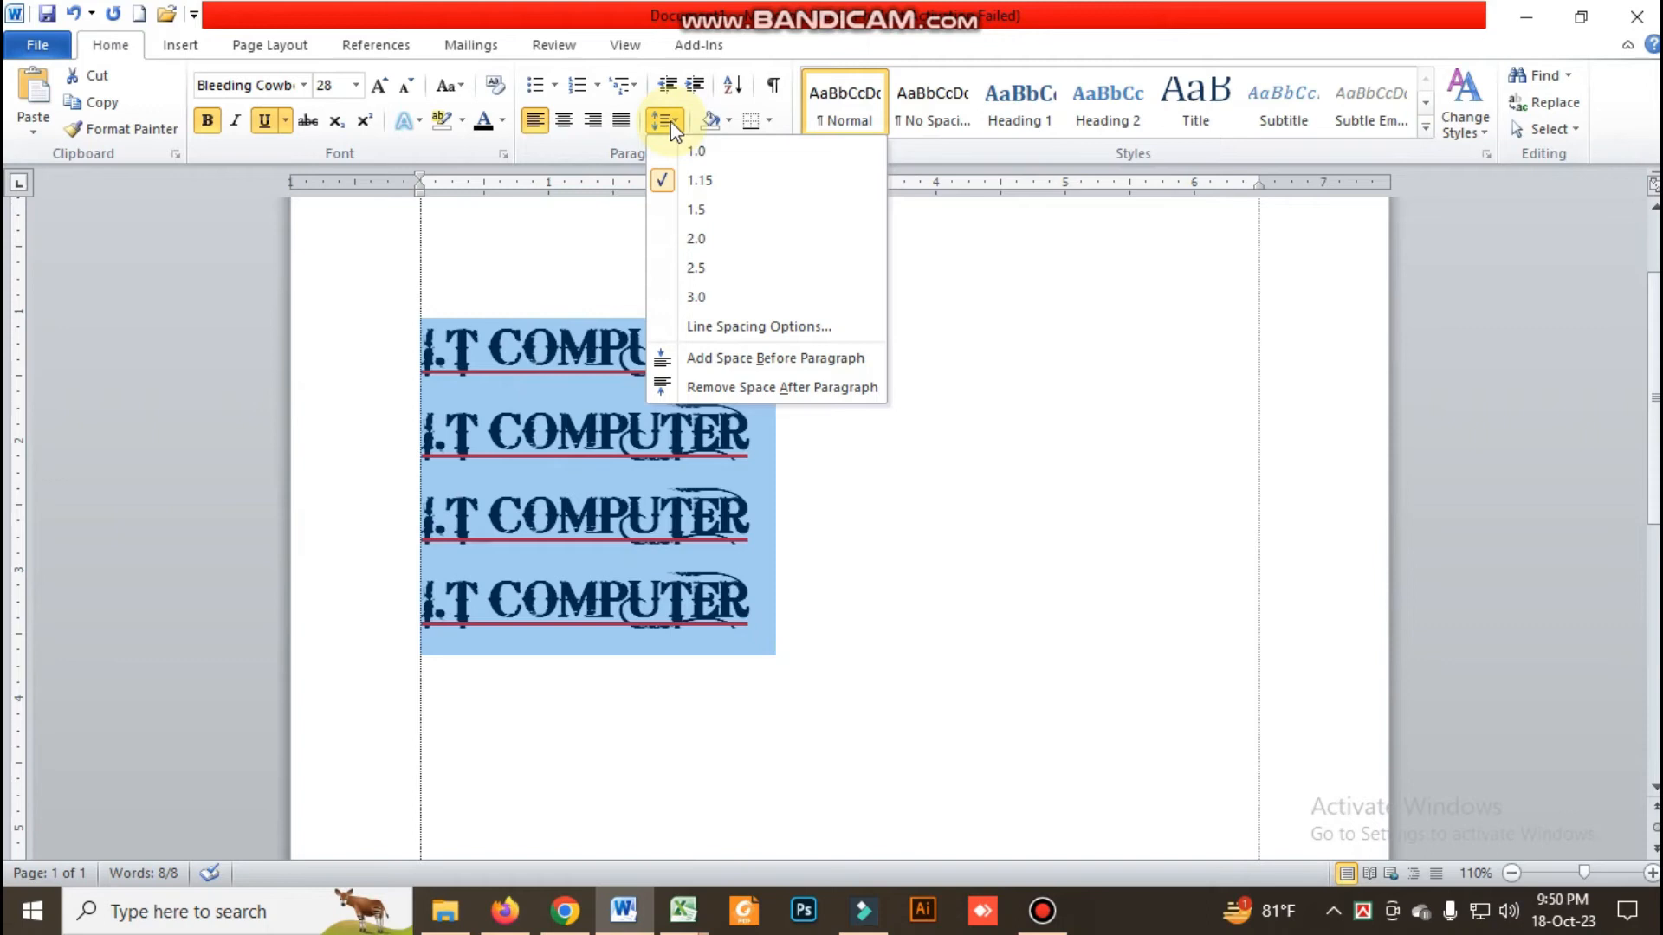
left_click(691, 153)
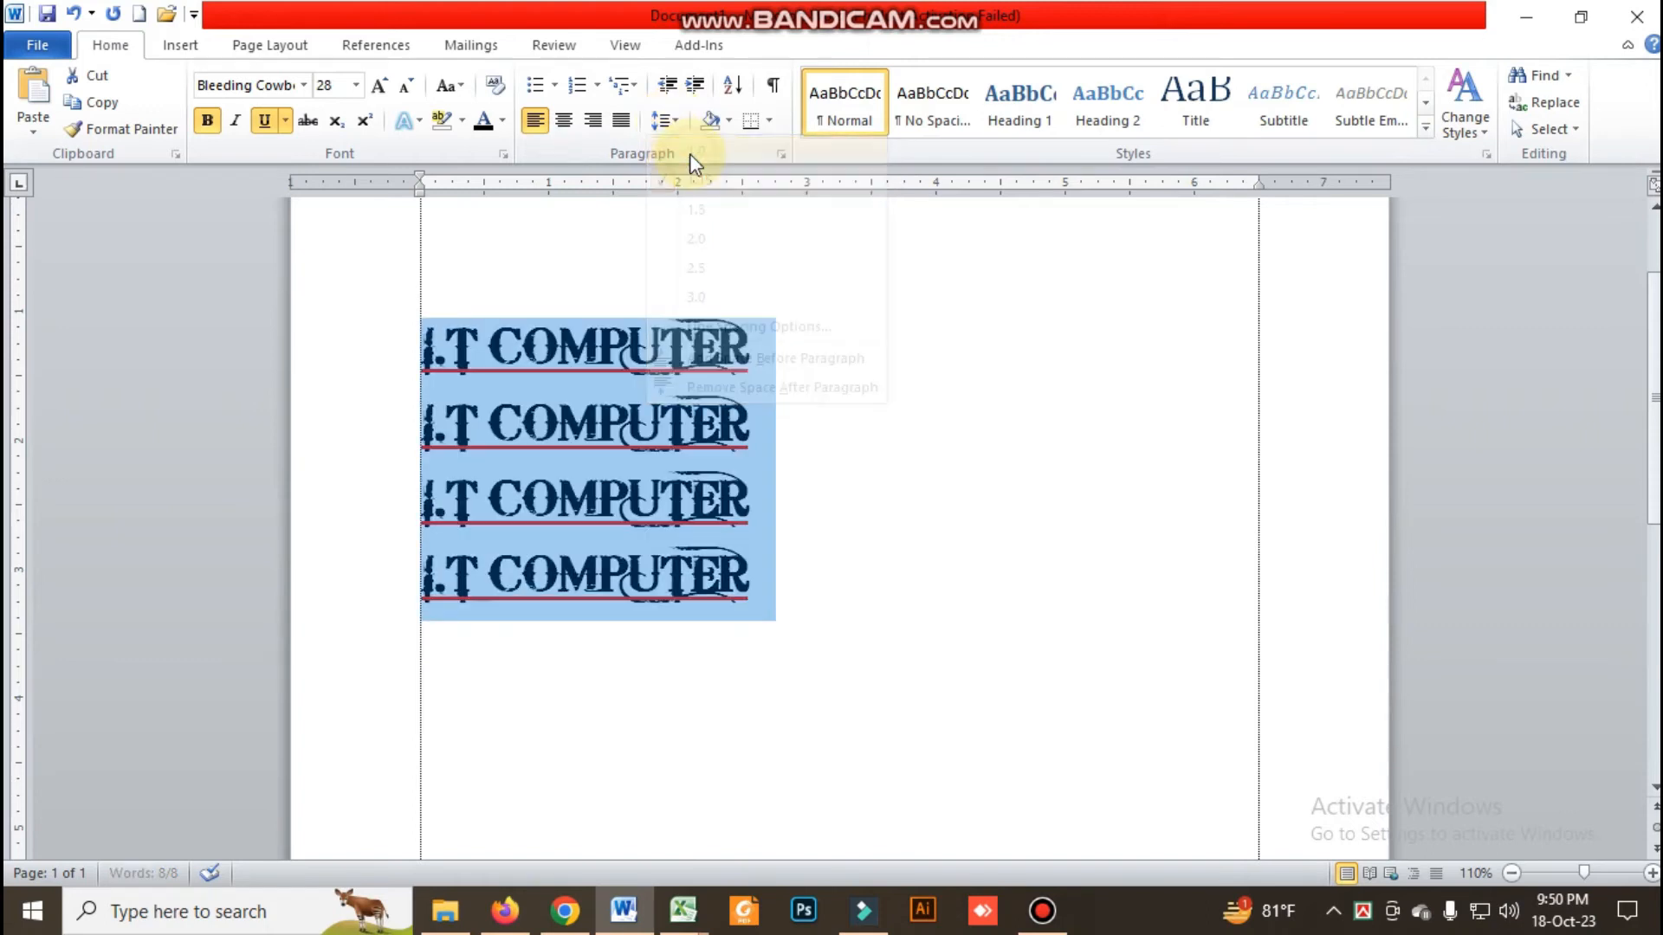
left_click(672, 121)
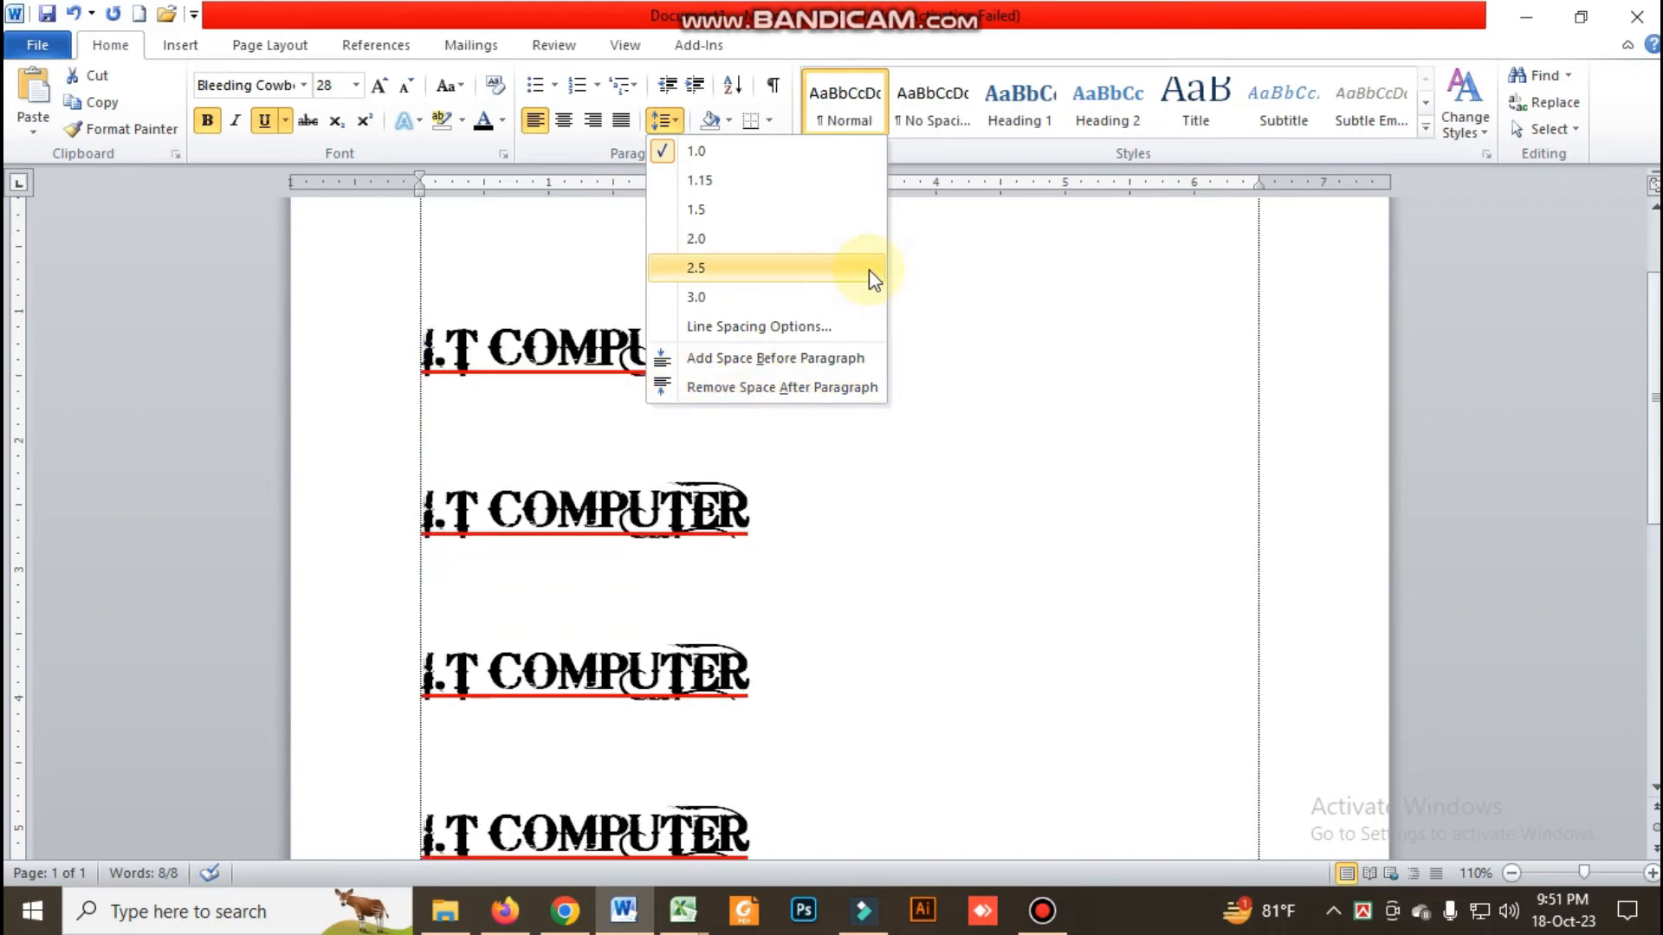
left_click(719, 390)
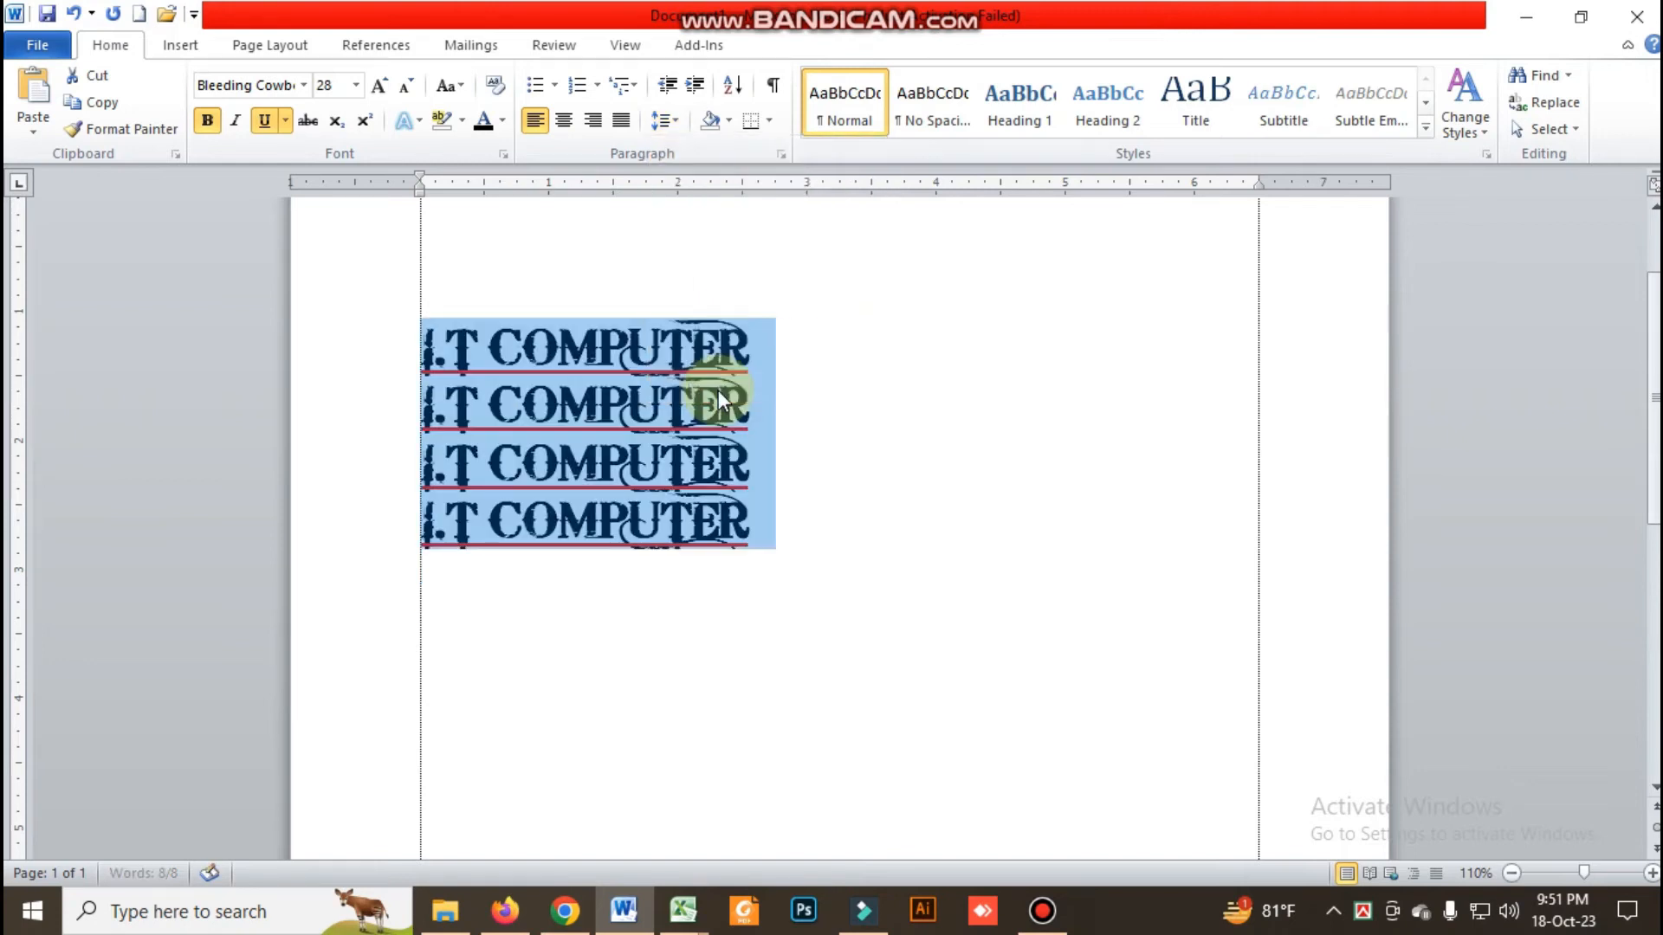
Examine the line spacing choices and the paragraph spacing options for the four selected lines
left_click(685, 124)
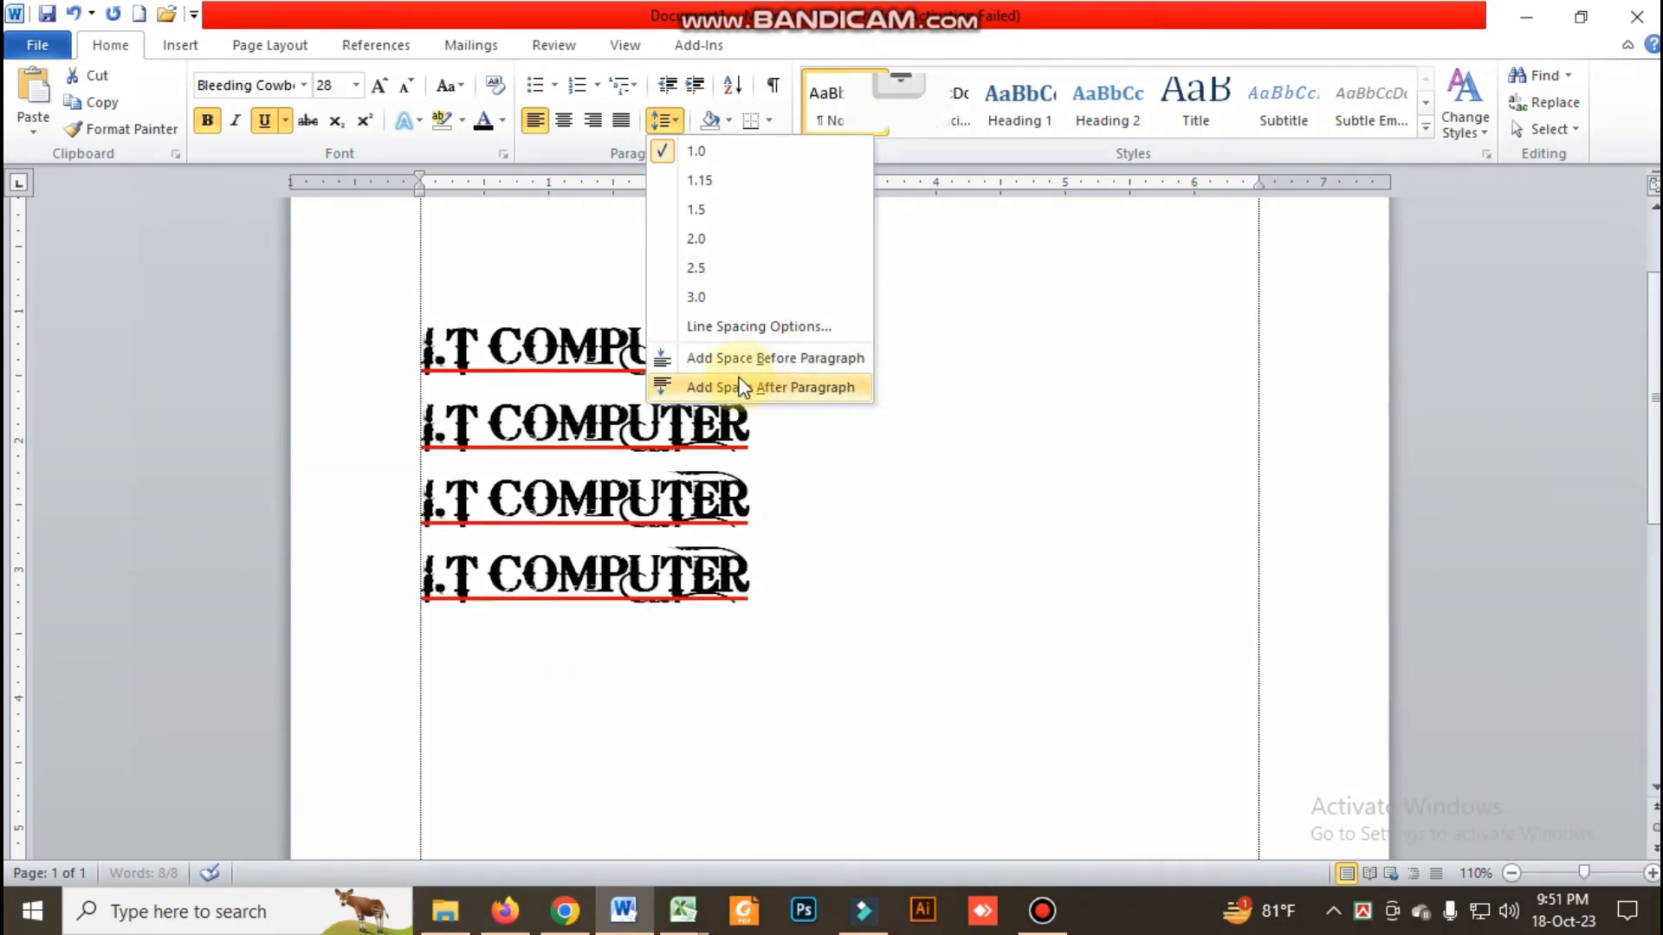
key("Escape")
left_click(664, 122)
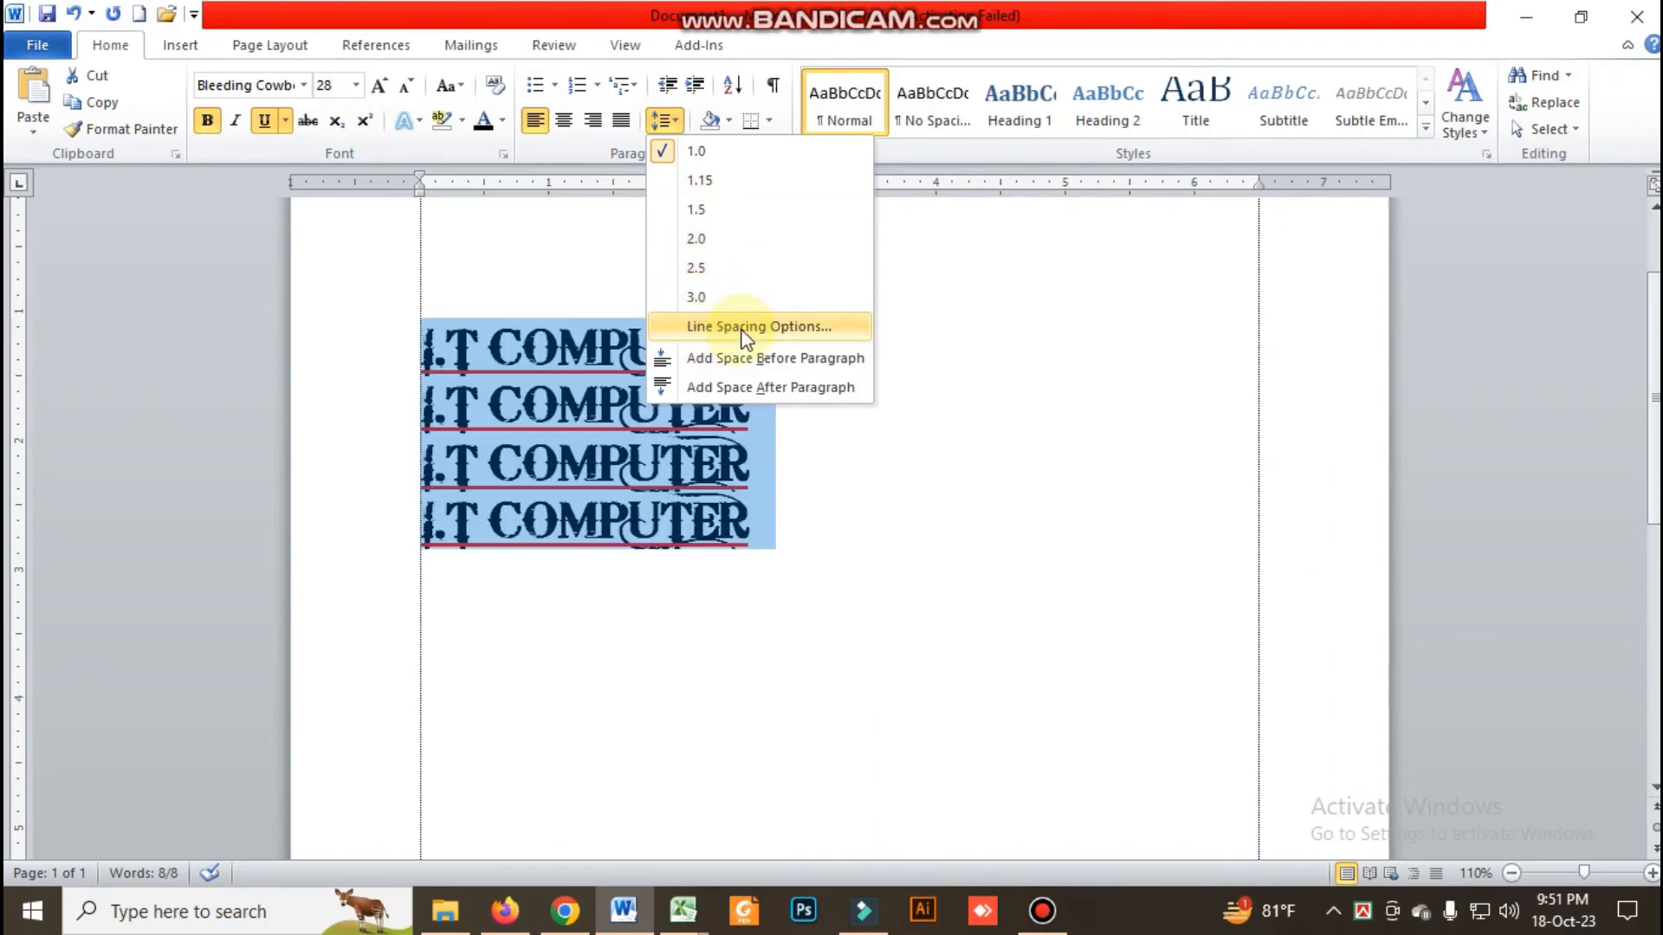
left_click(969, 368)
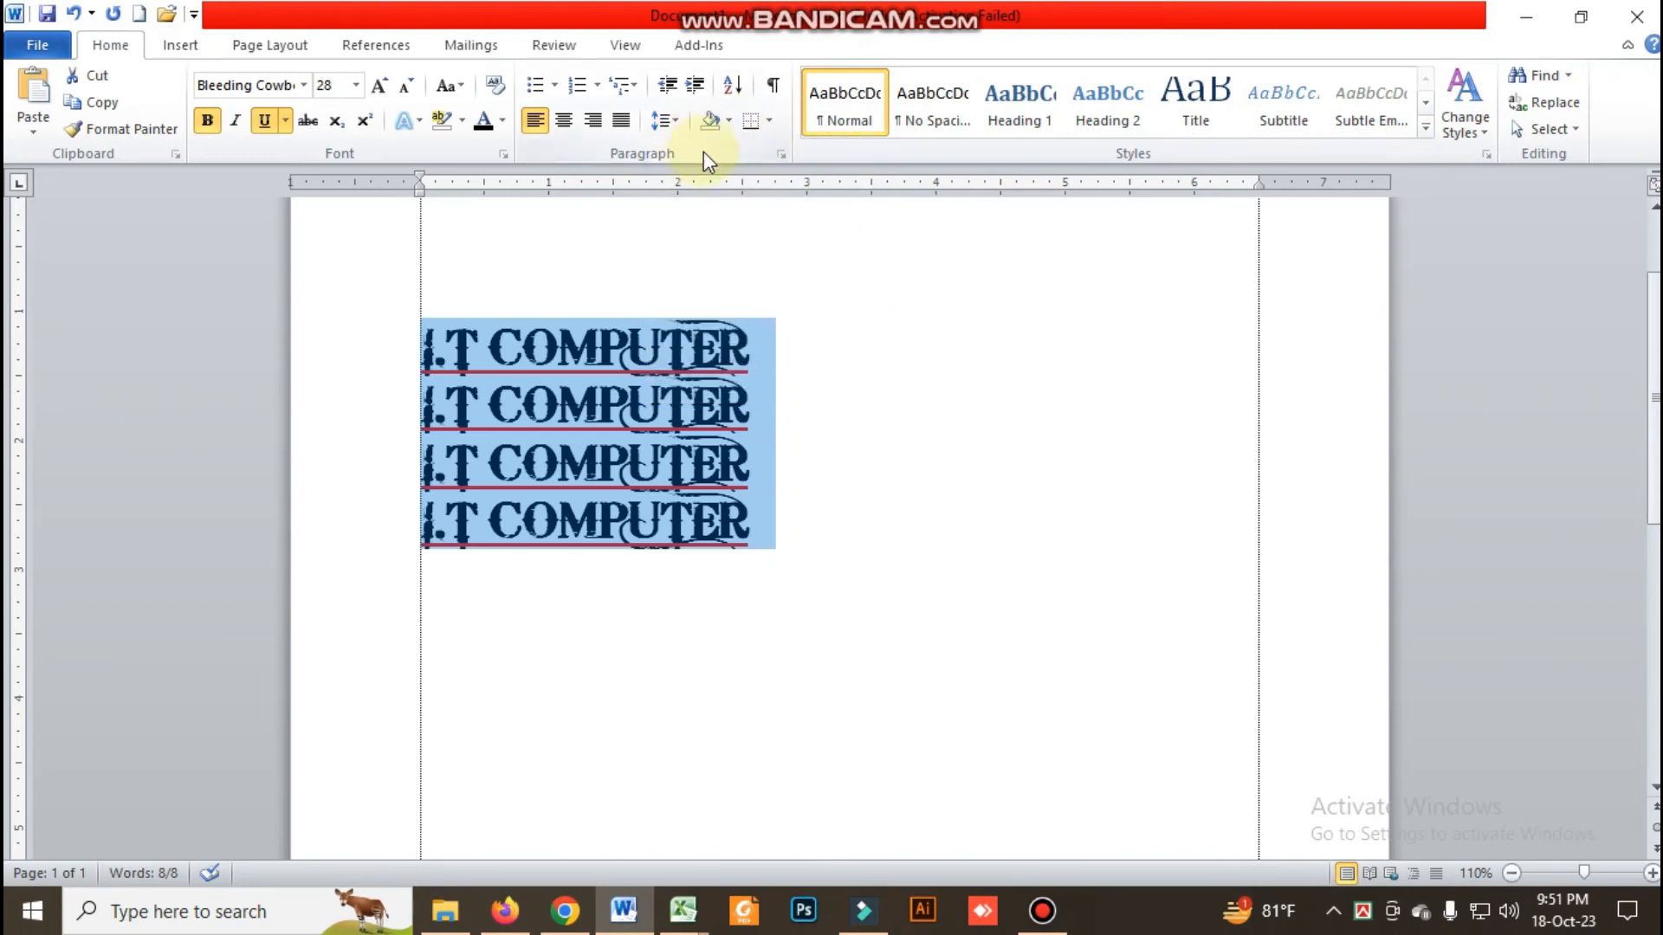
left_click(782, 155)
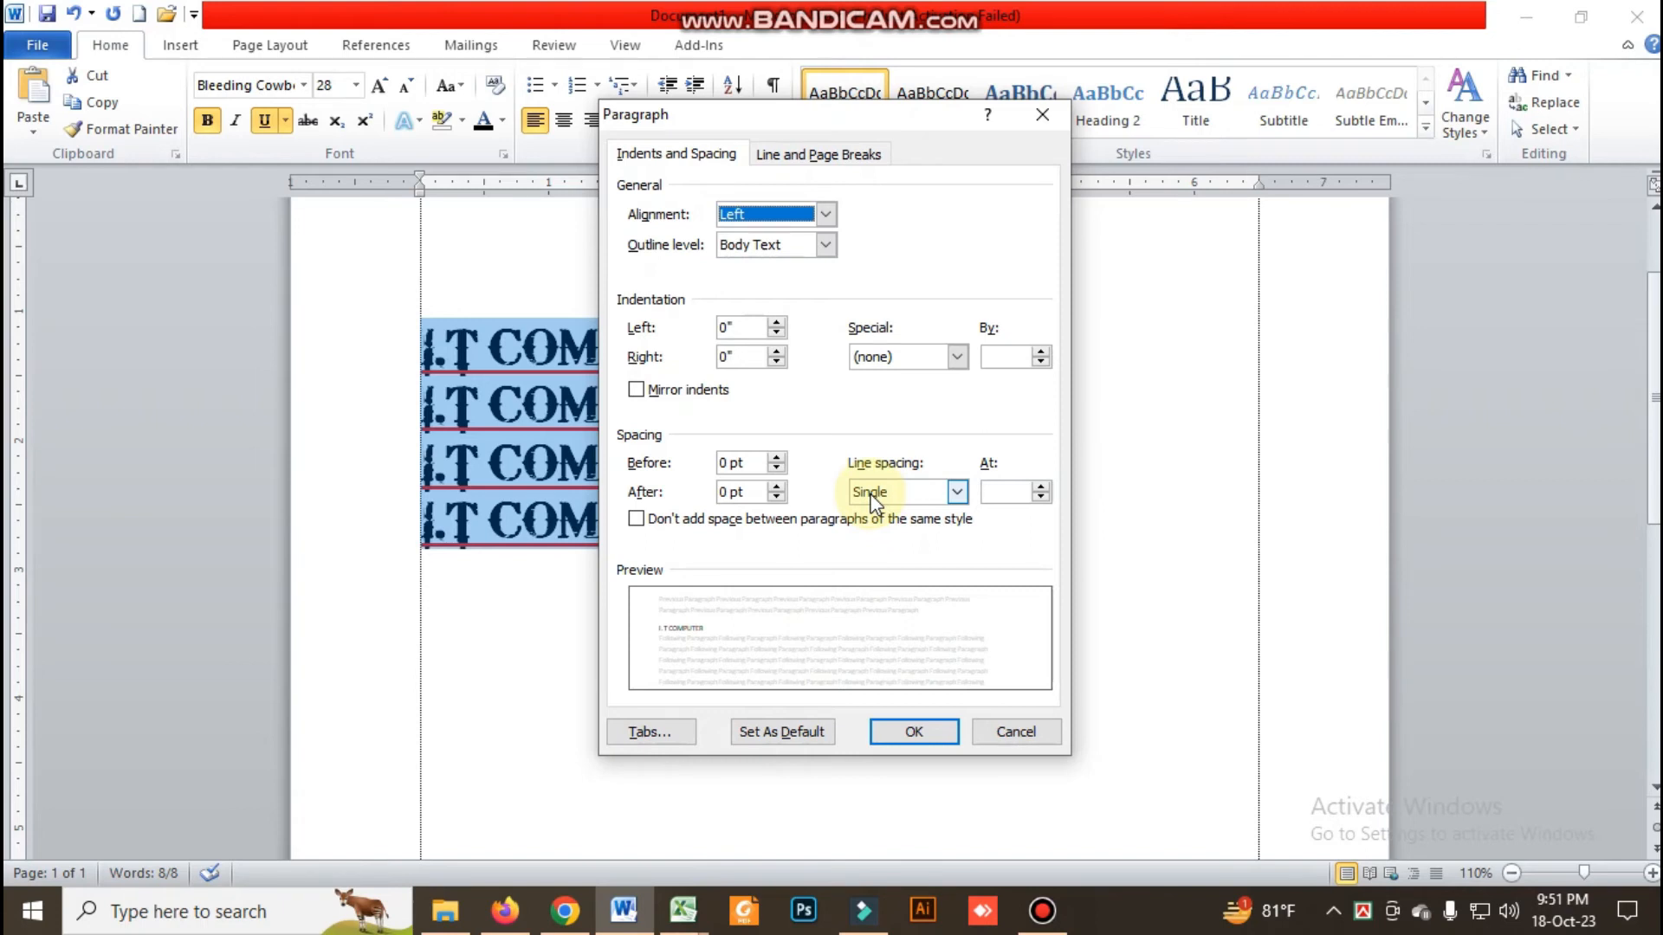
left_click(1040, 117)
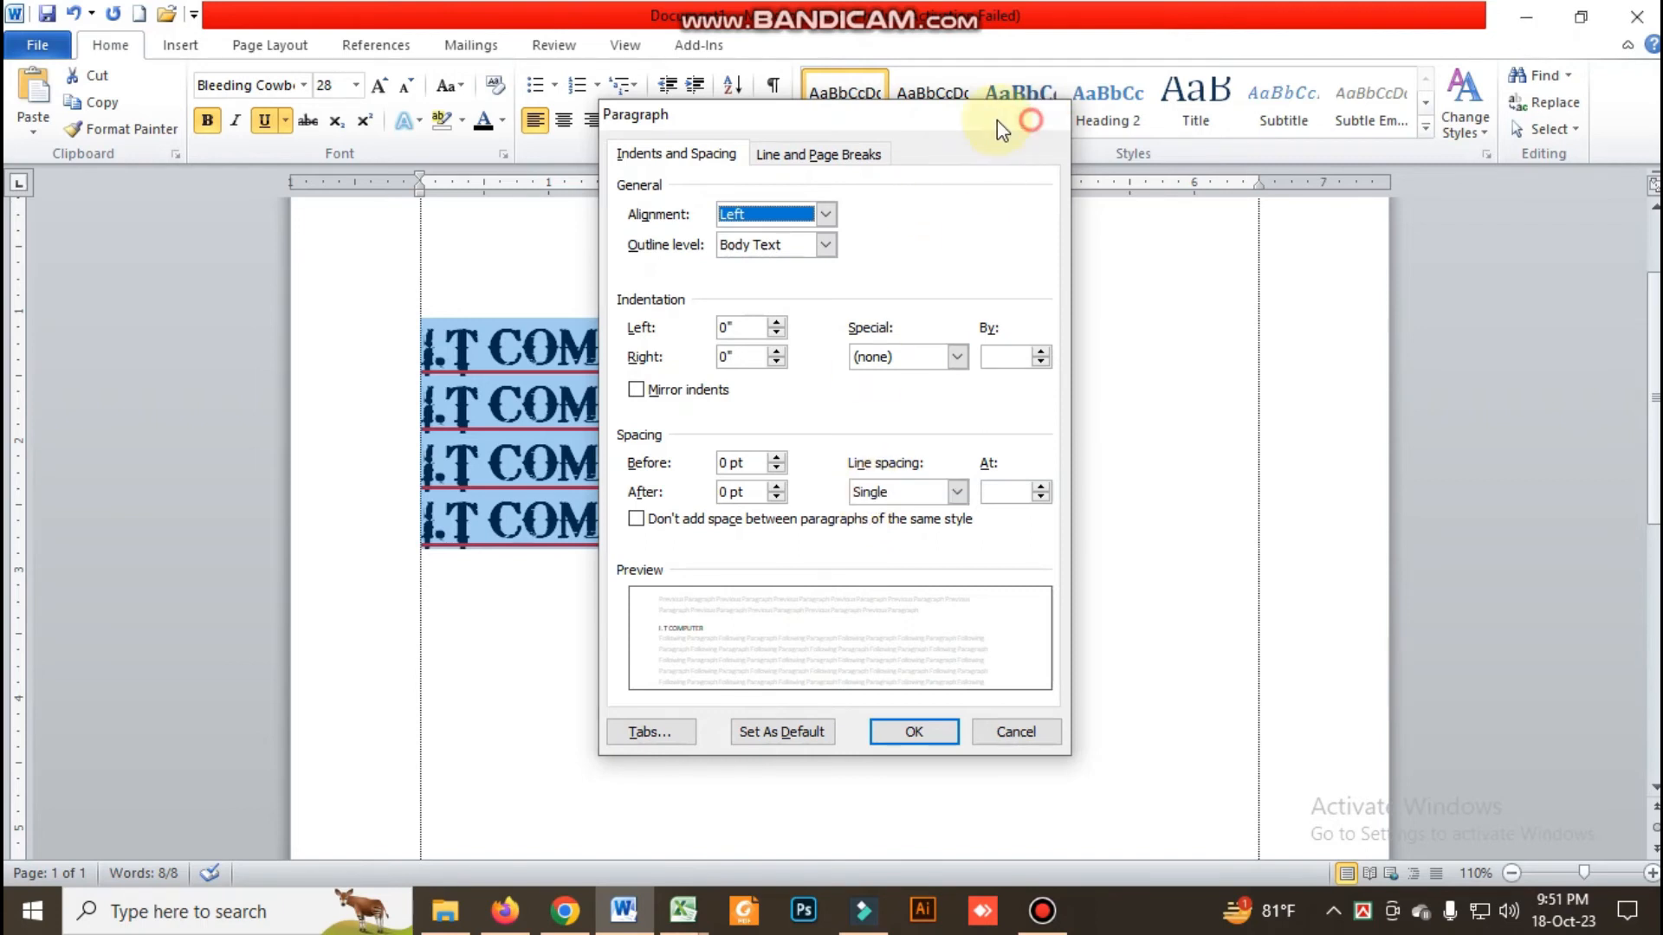
left_click(664, 121)
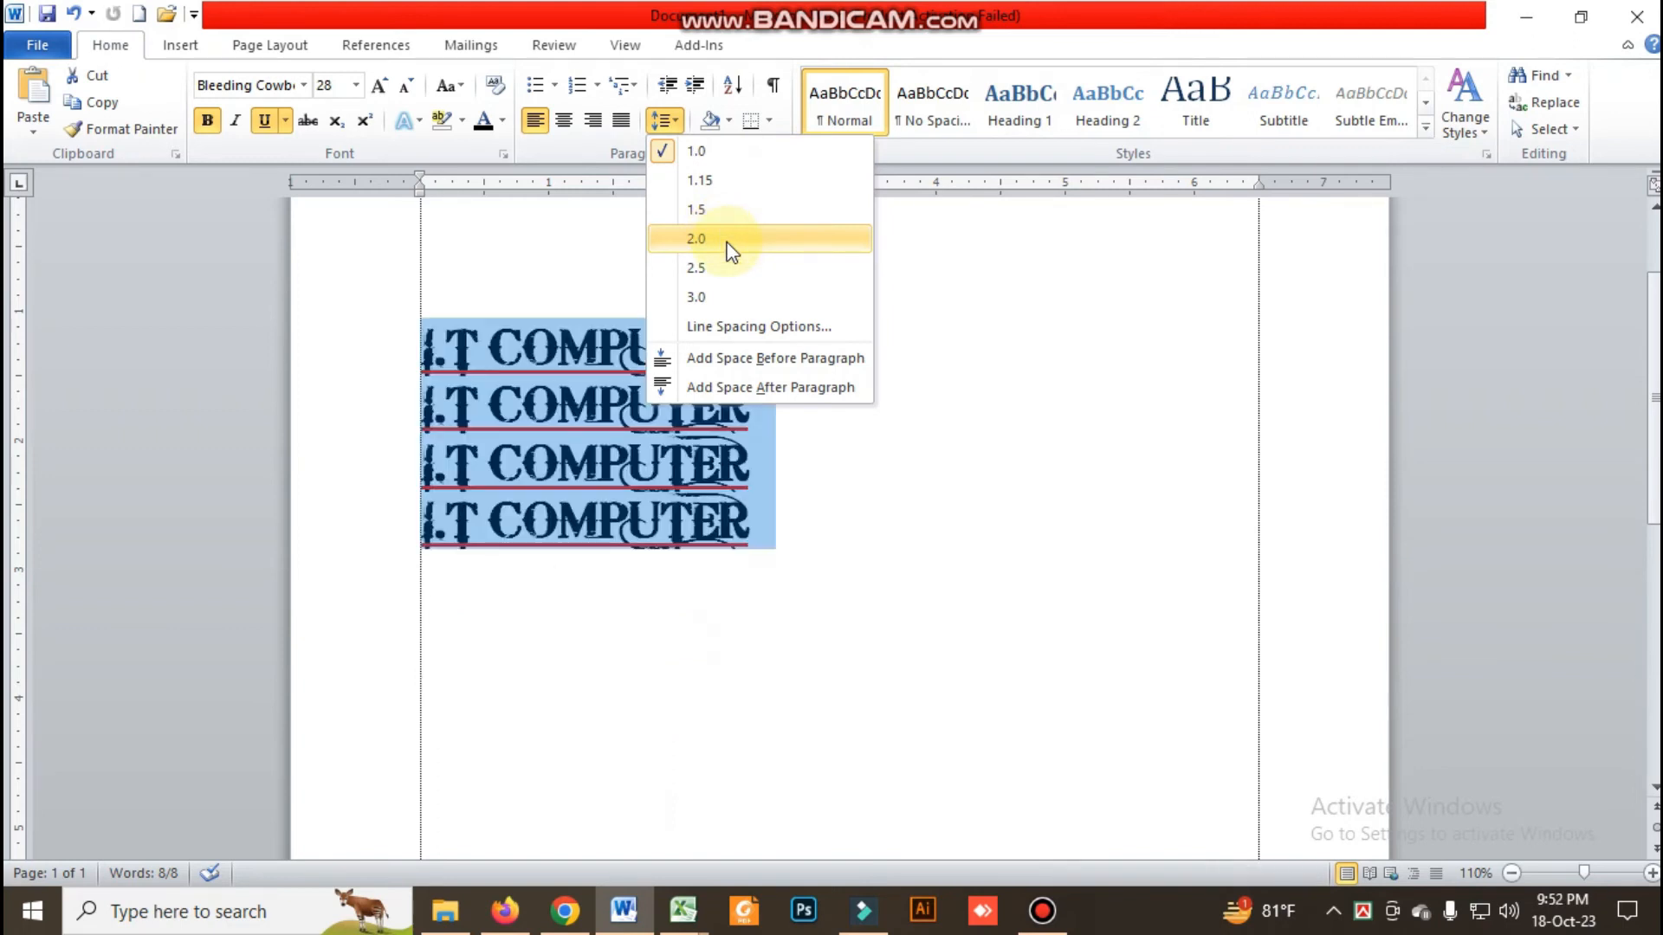
left_click(710, 328)
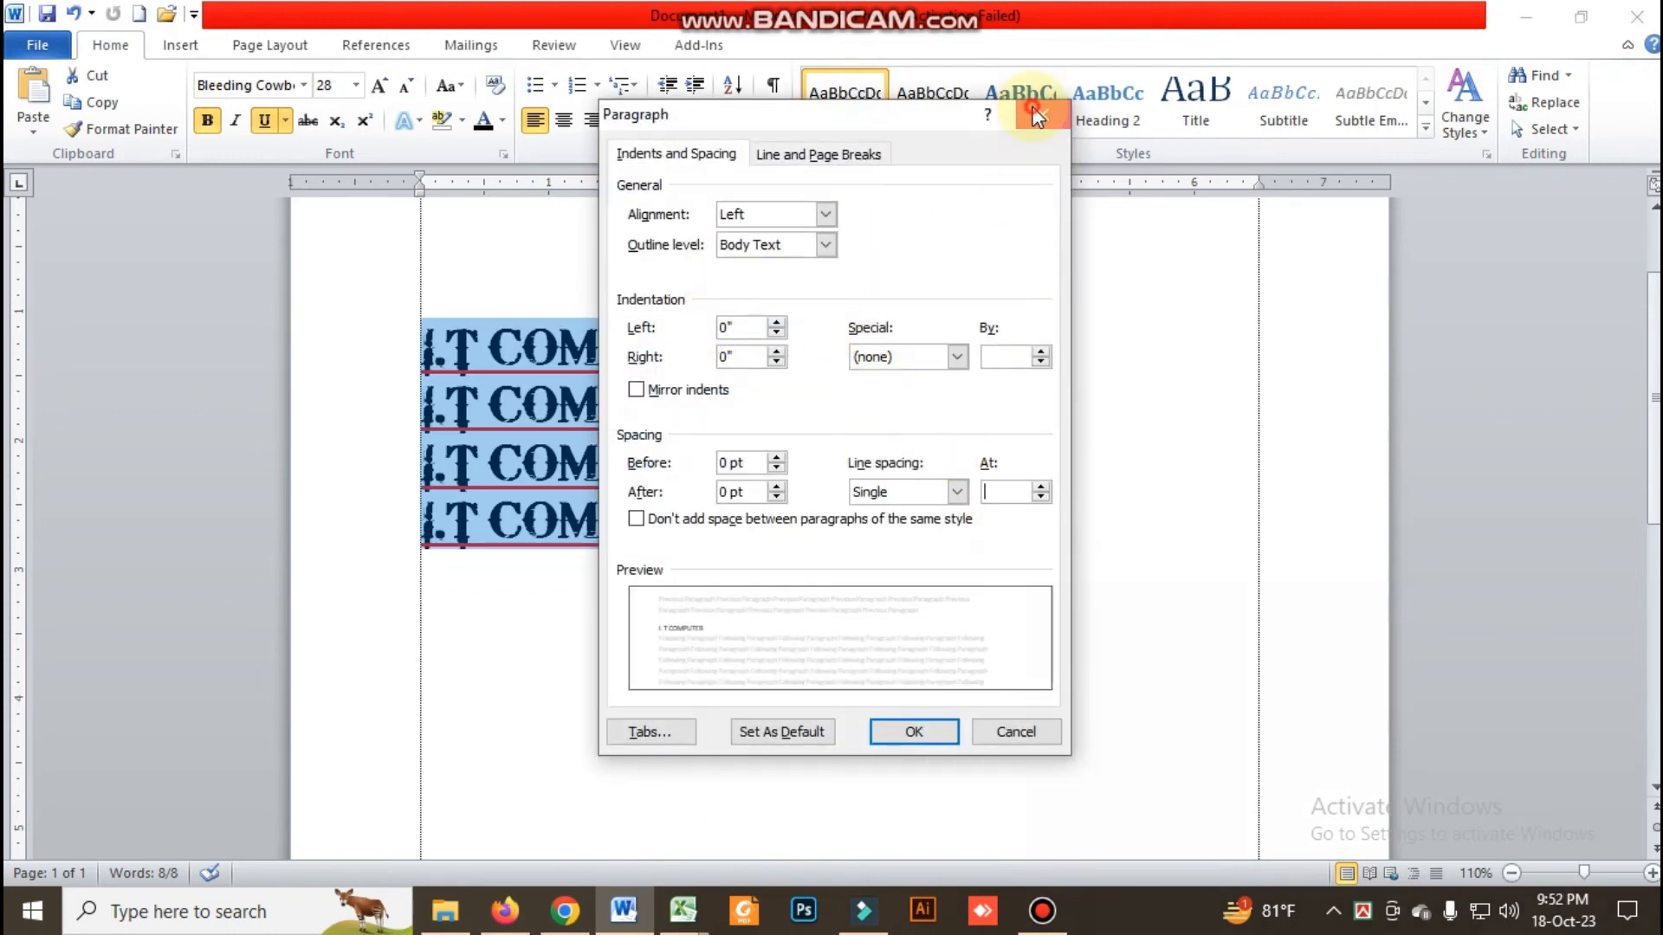
left_click(1035, 116)
Set a custom multiple line spacing of 1.32 for the four selected lines in the paragraph settings
left_click(784, 156)
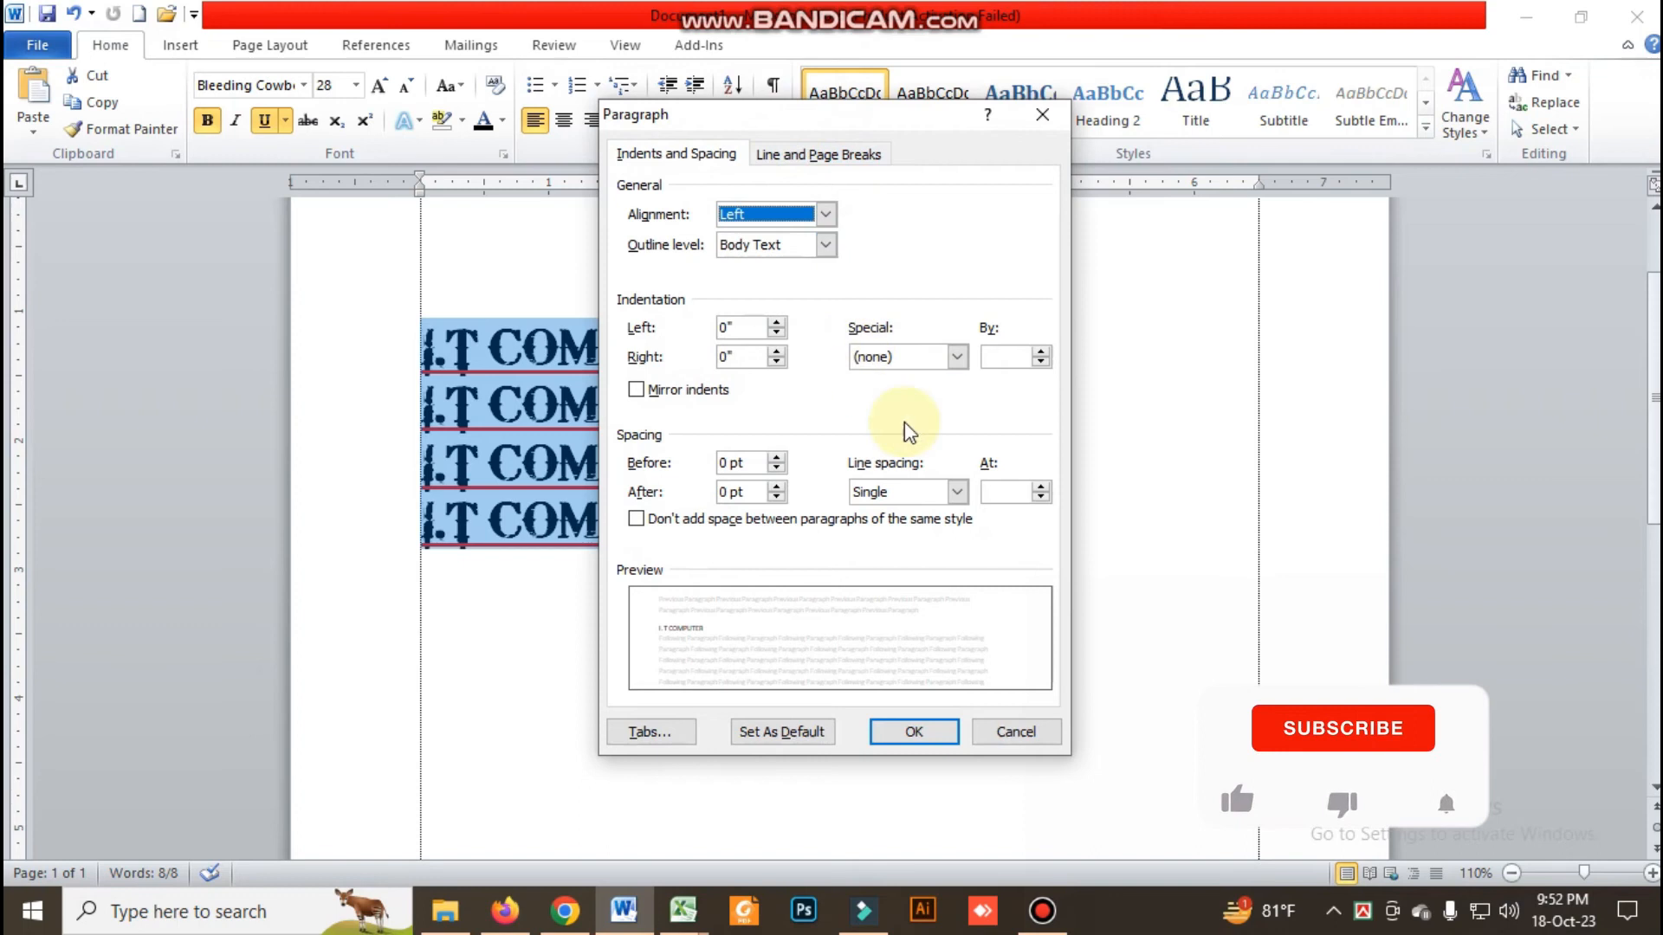
left_click(904, 502)
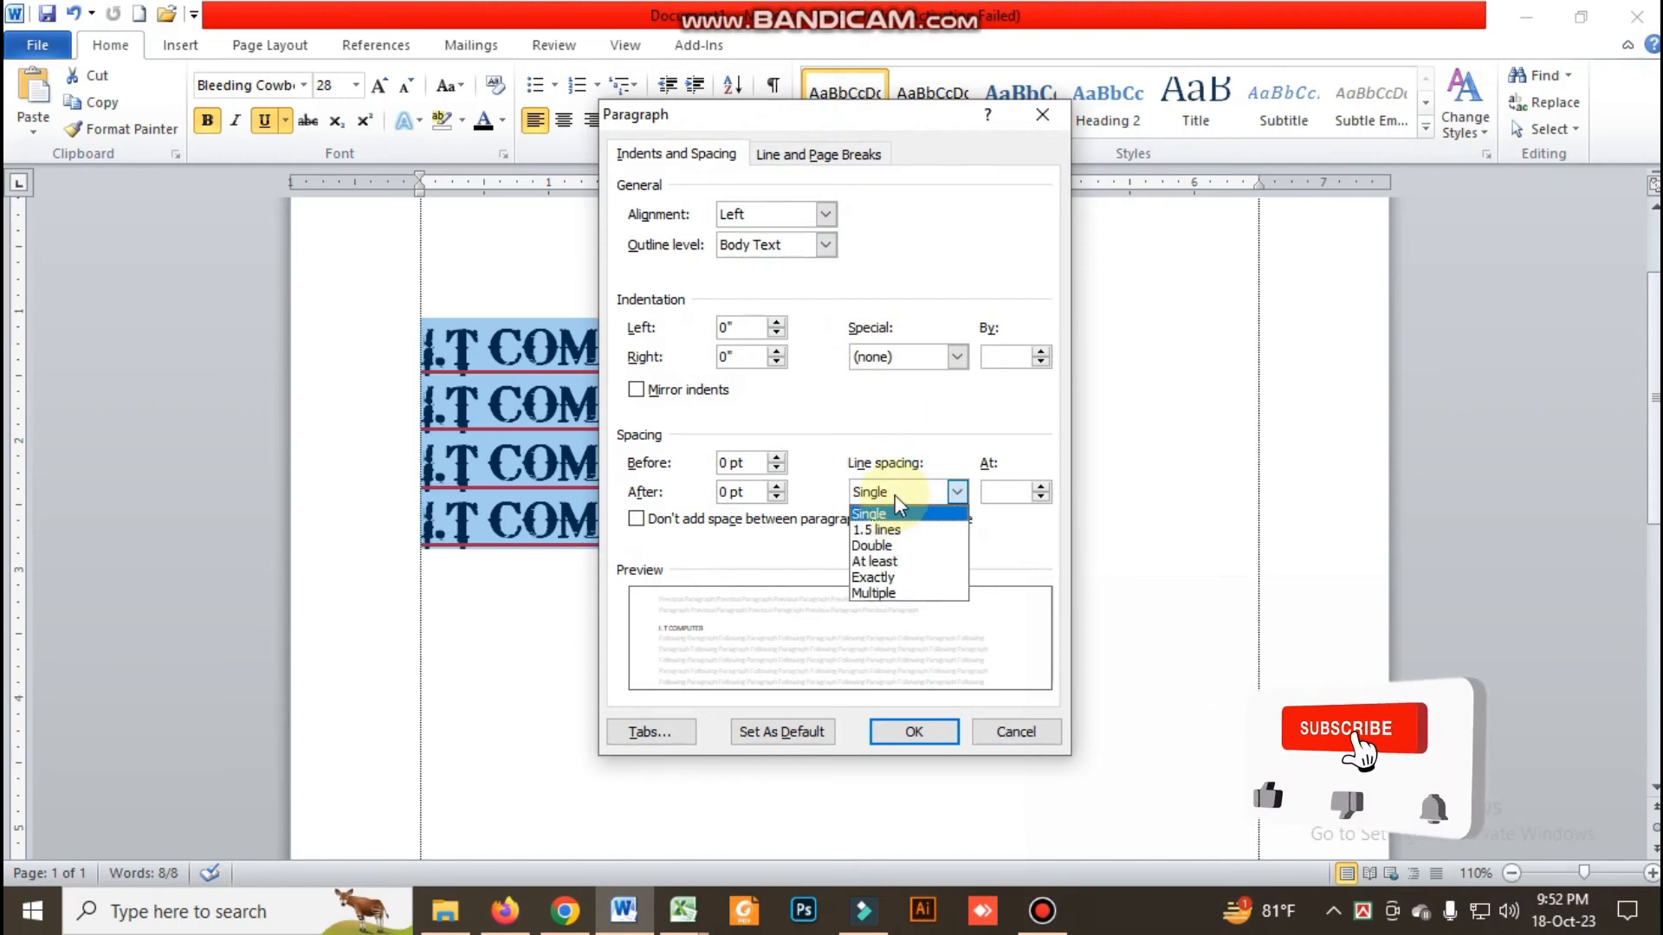
left_click(896, 495)
left_click(1011, 492)
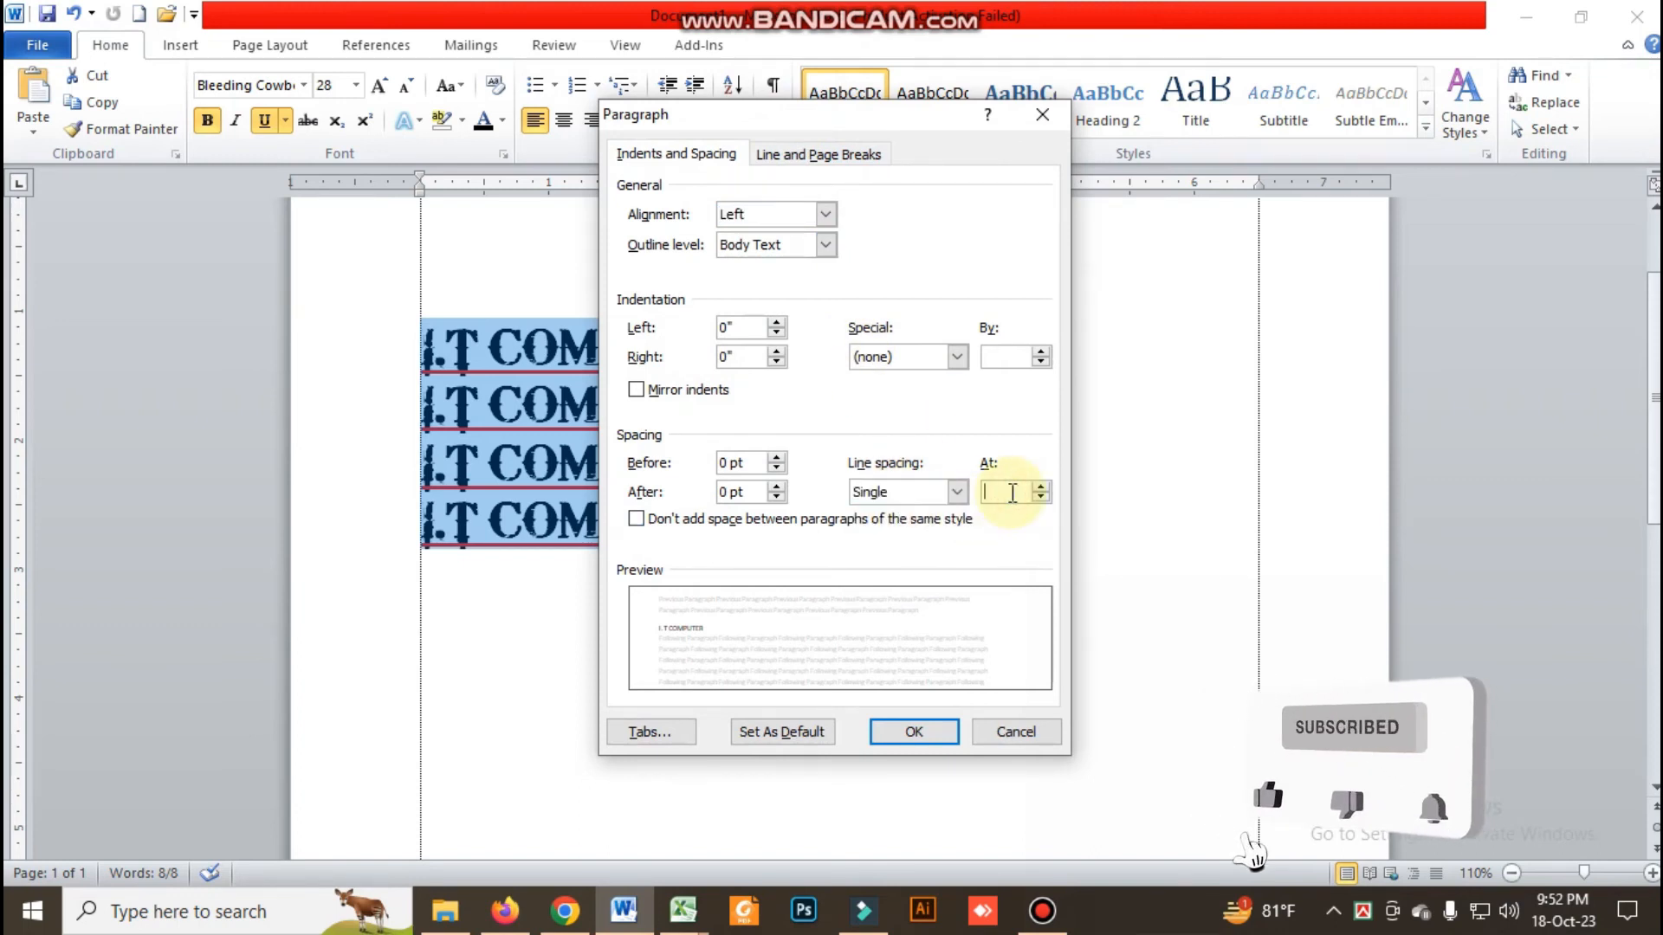
type("1.32")
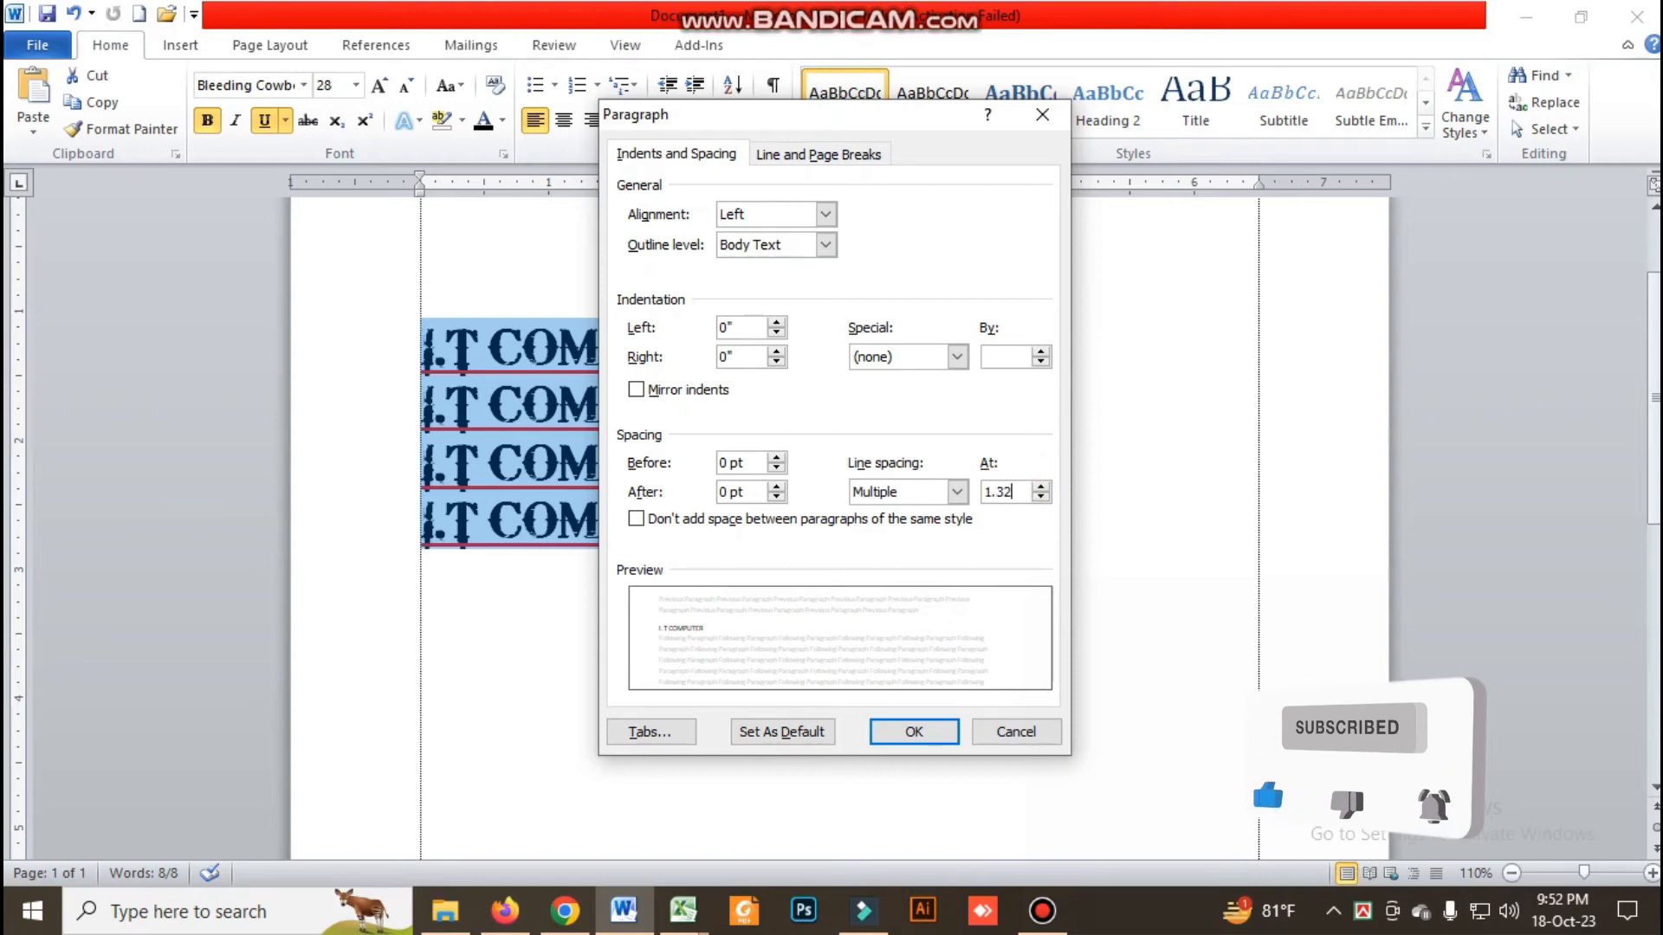
left_click(895, 732)
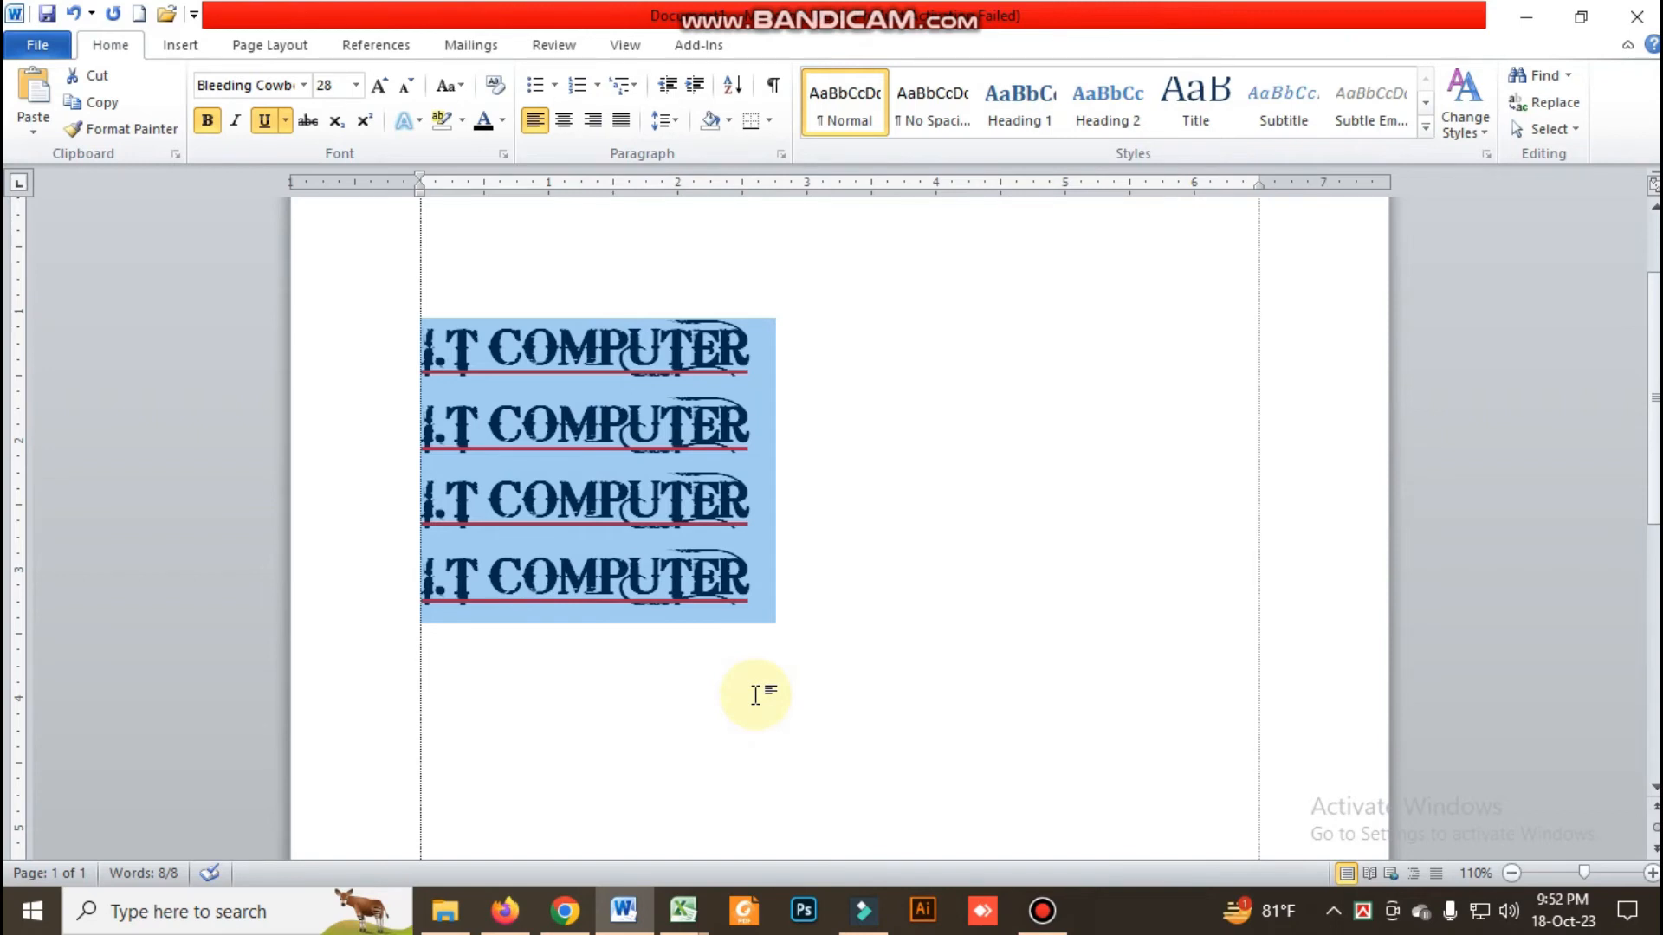
left_click(672, 122)
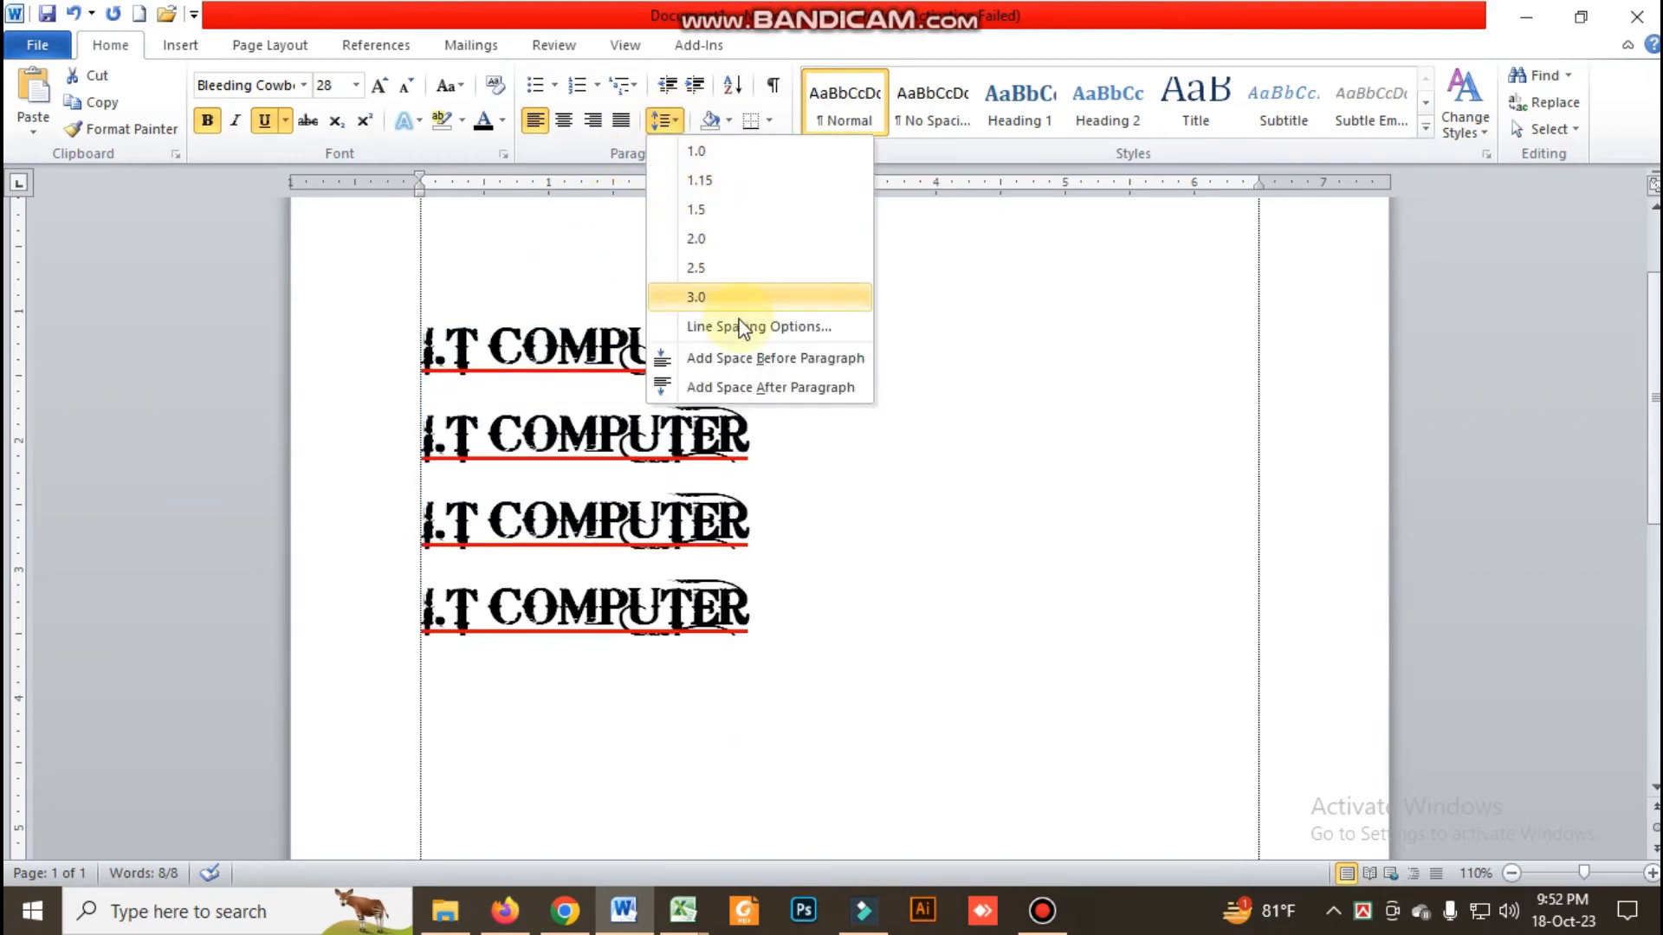
left_click(968, 258)
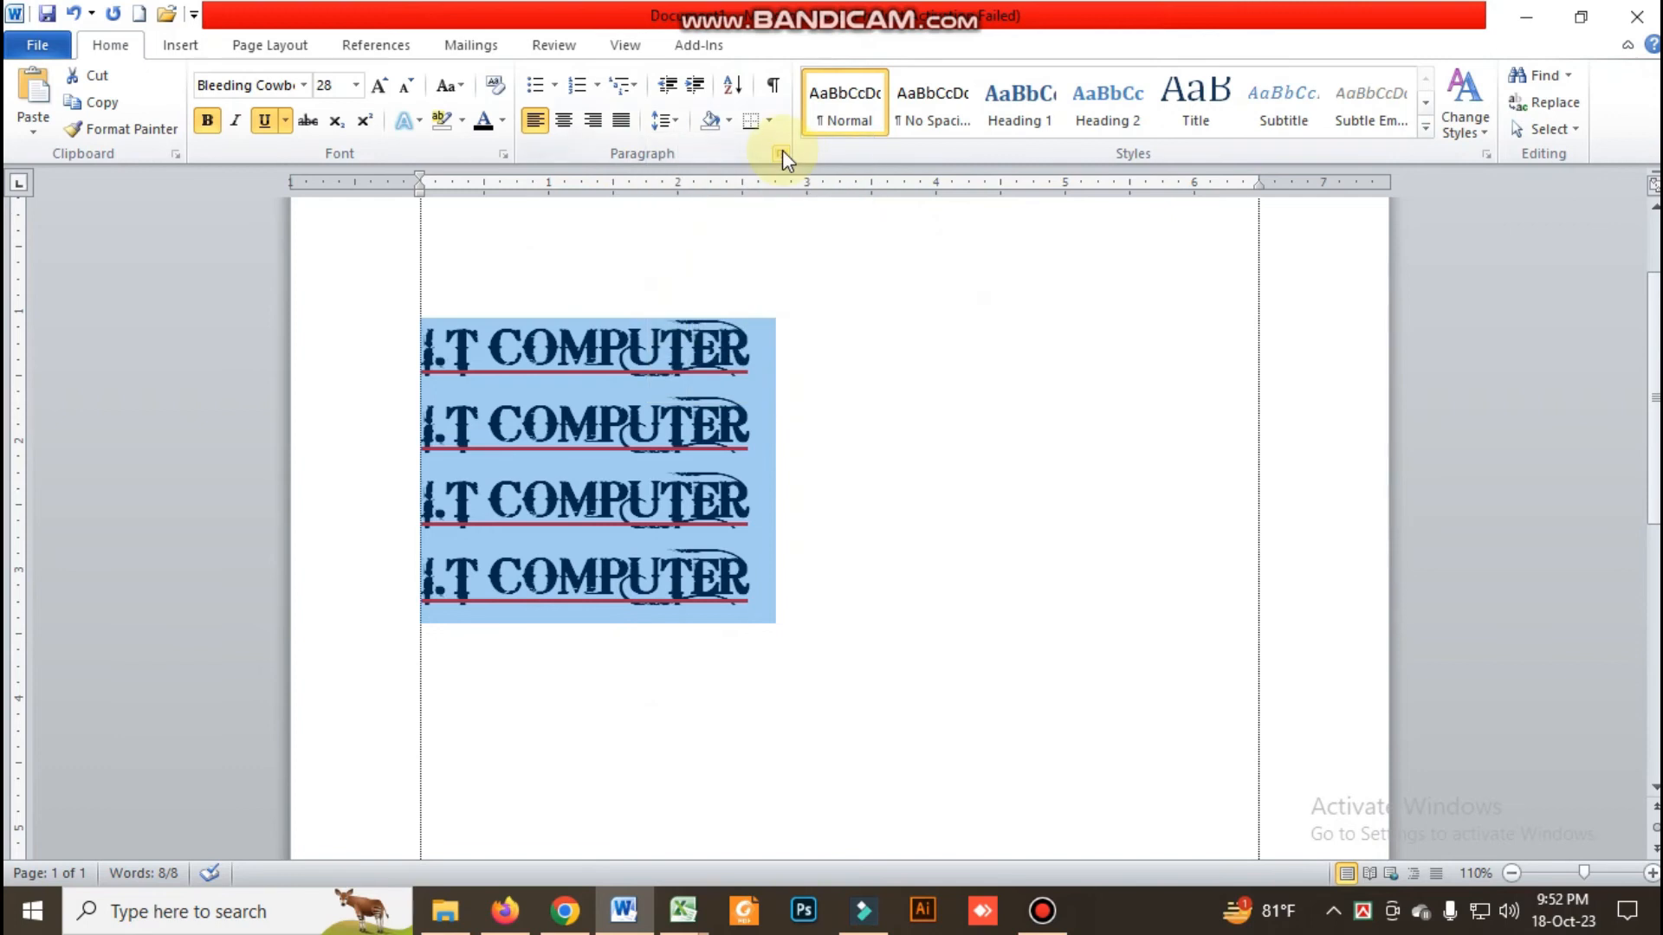
left_click(781, 153)
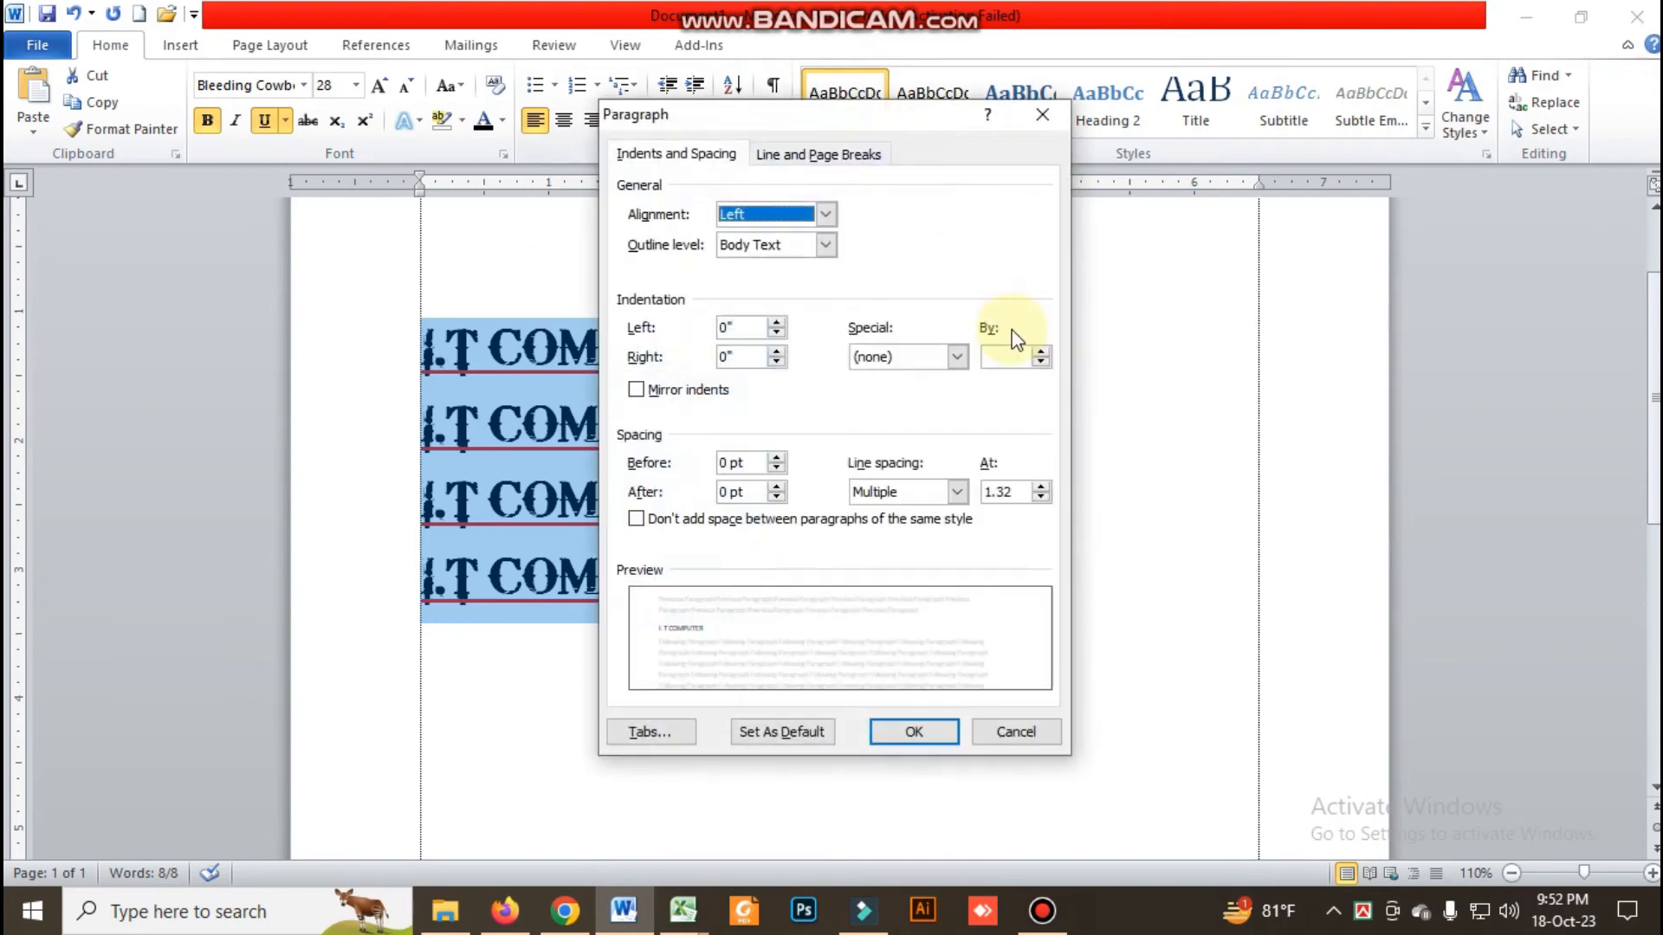
left_click(1040, 488)
left_click(1041, 489)
left_click(1042, 500)
left_click(1041, 500)
left_click(1042, 501)
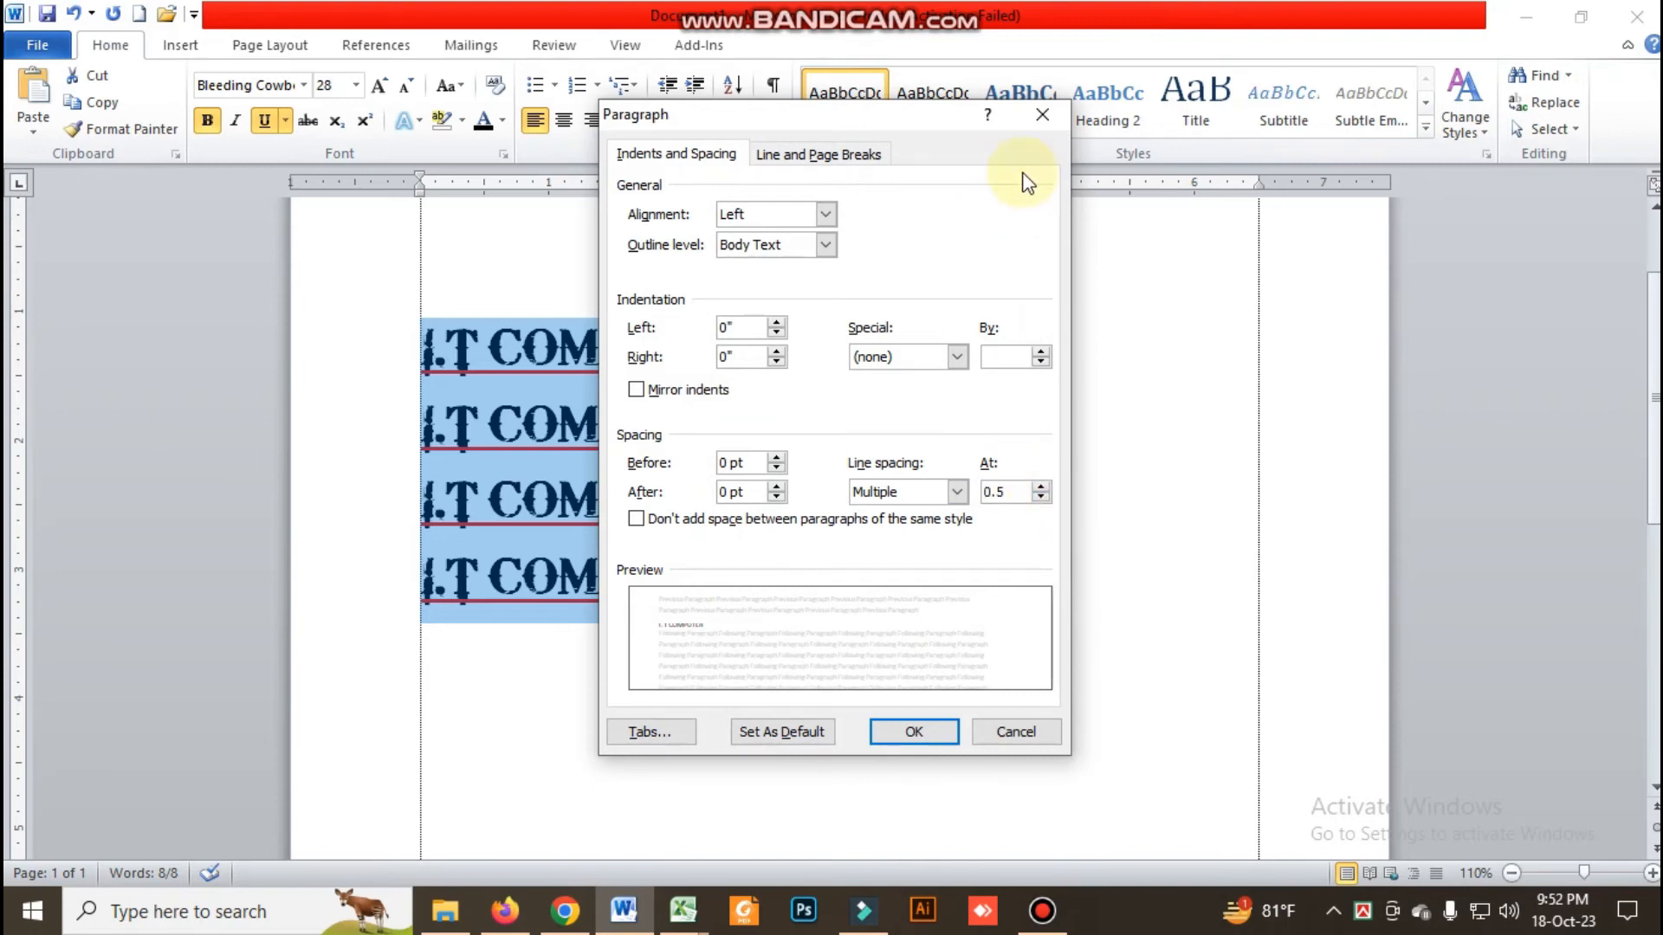
left_click(1046, 115)
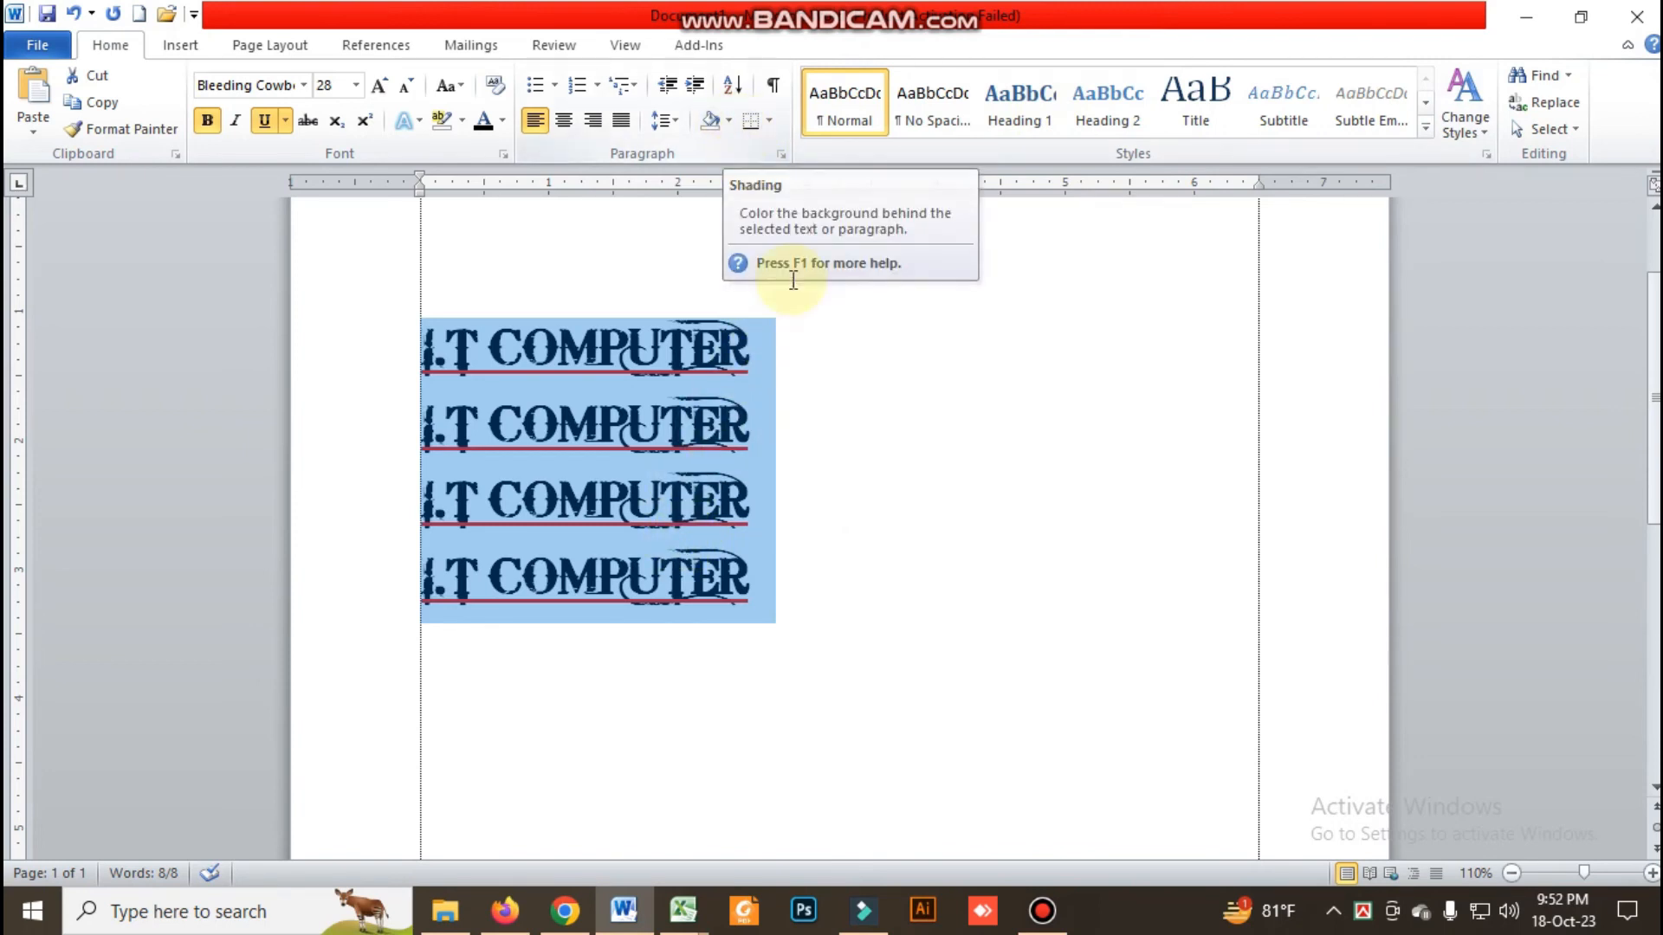
Apply green shading to the first "I.T COMPUTER" line
left_click(806, 414)
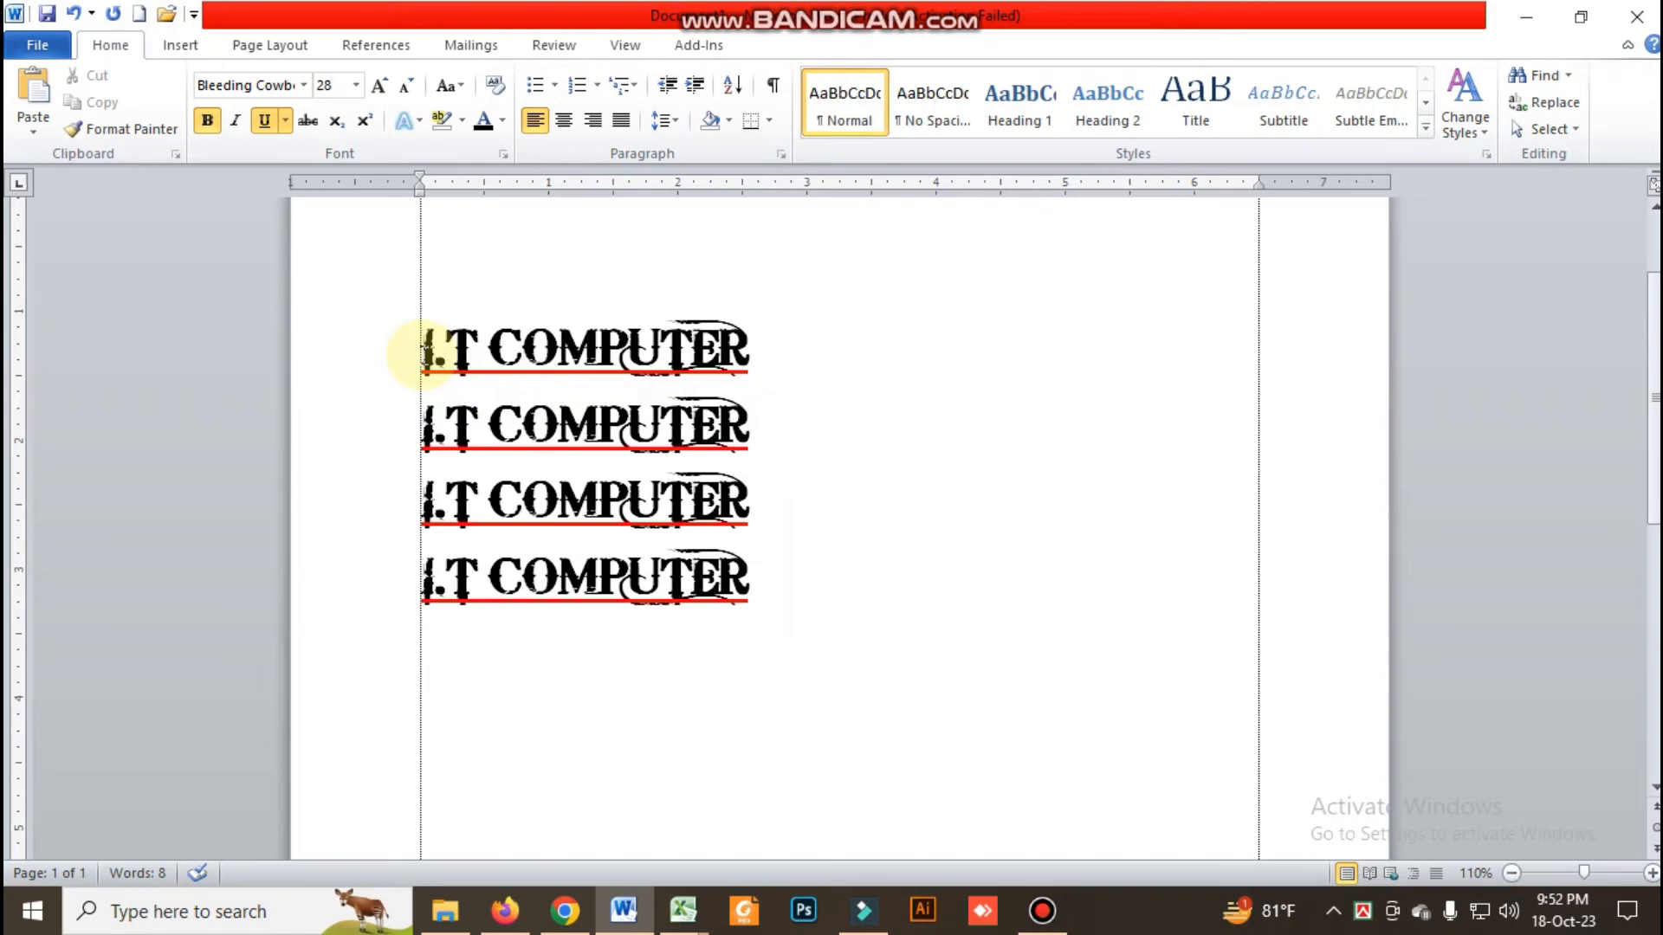
left_click(387, 351)
left_click(728, 121)
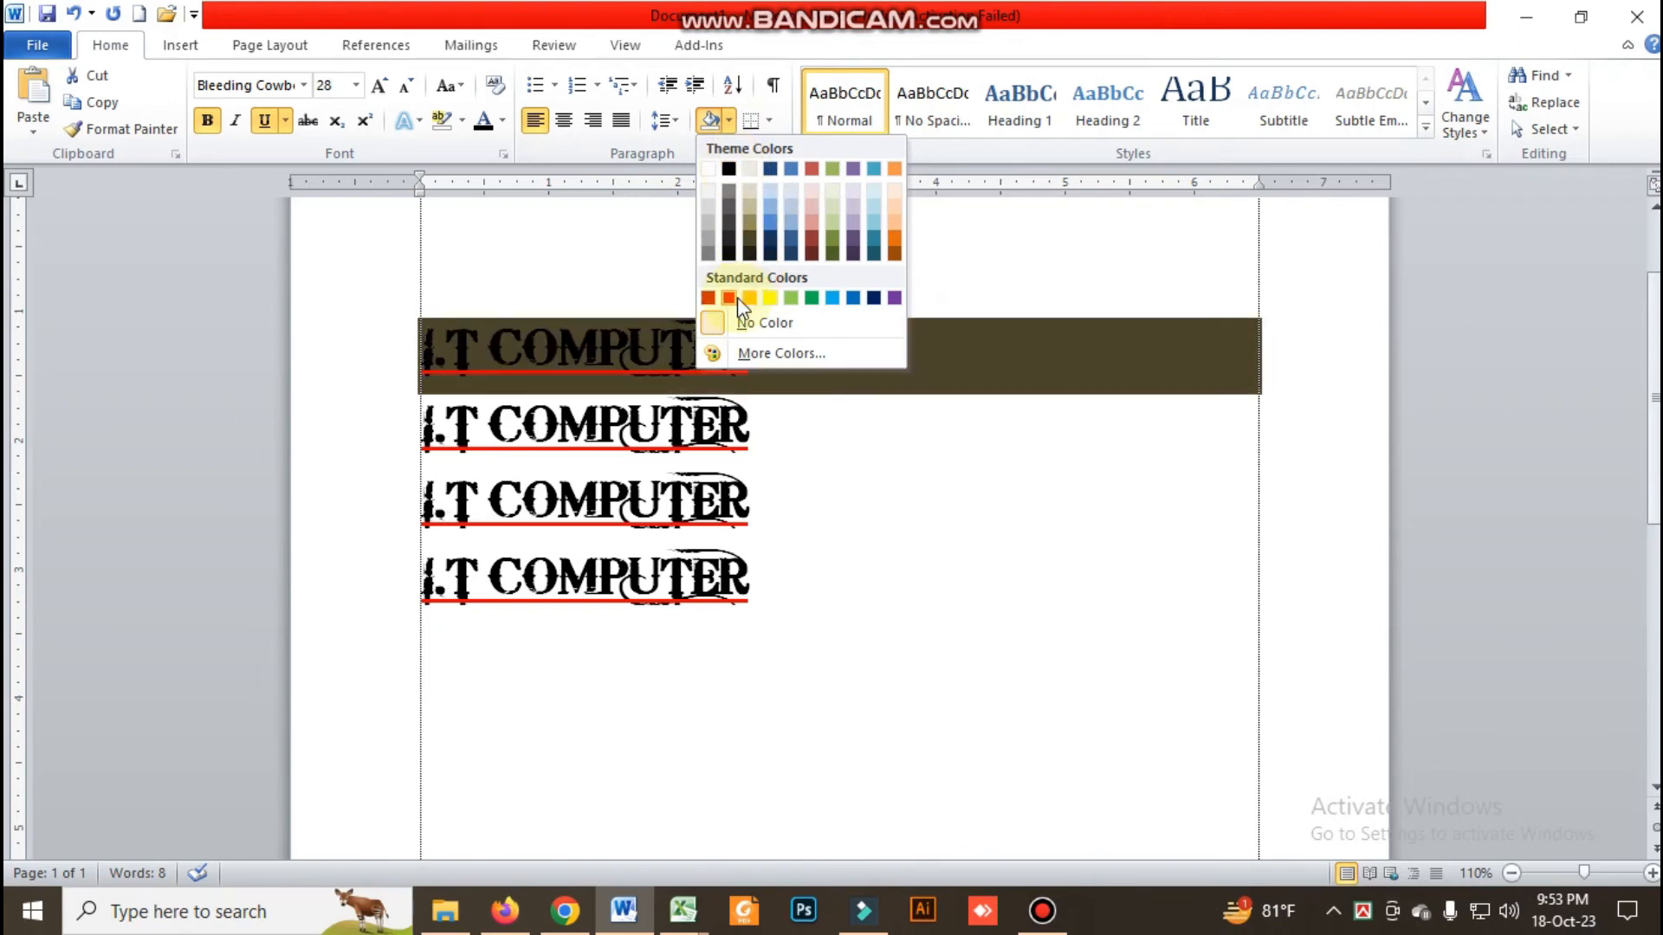
left_click(812, 298)
left_click(814, 435)
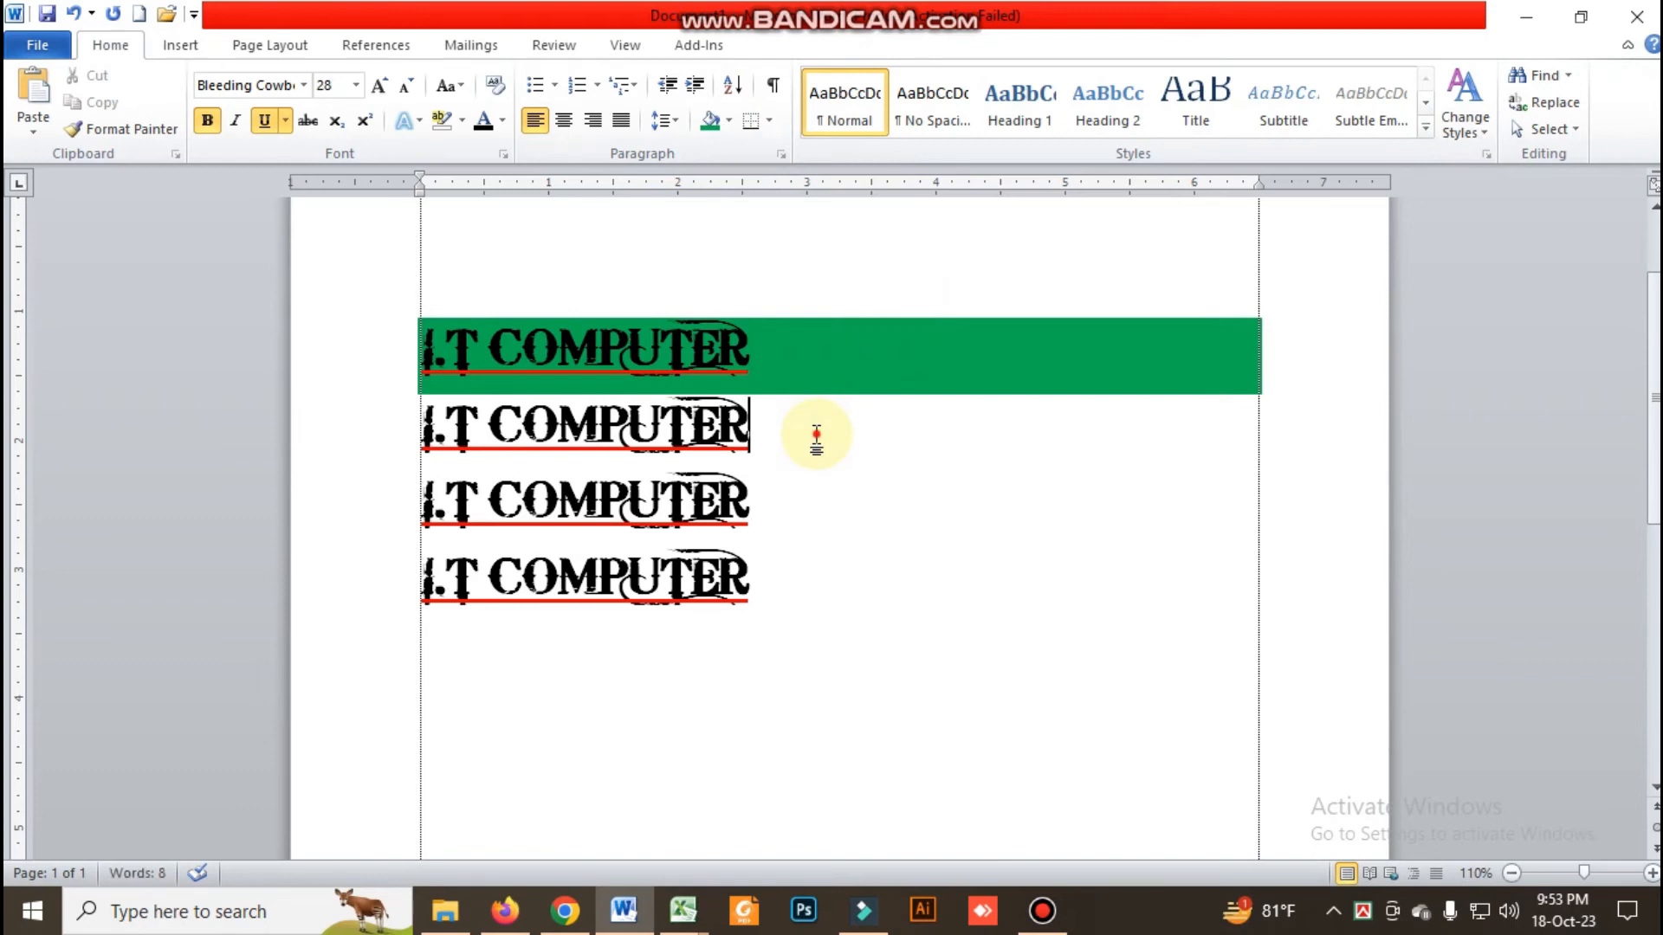
Apply light blue shading to the second "I.T COMPUTER" line
left_click_drag(815, 437, 419, 424)
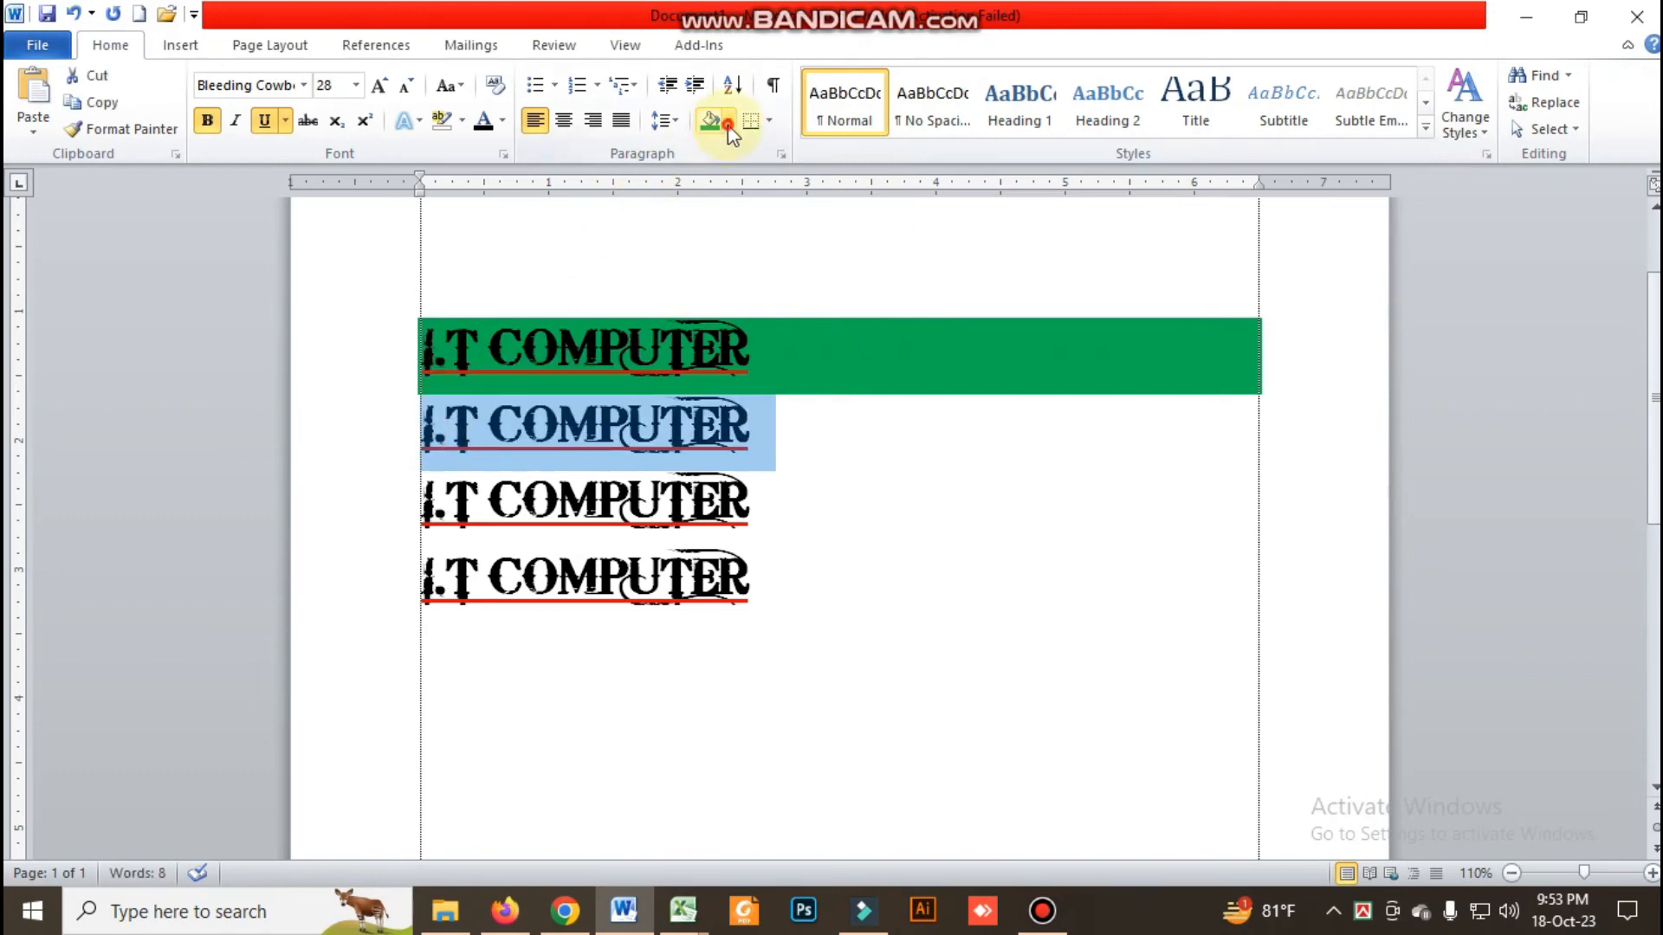
left_click(729, 123)
left_click(829, 298)
left_click(857, 513)
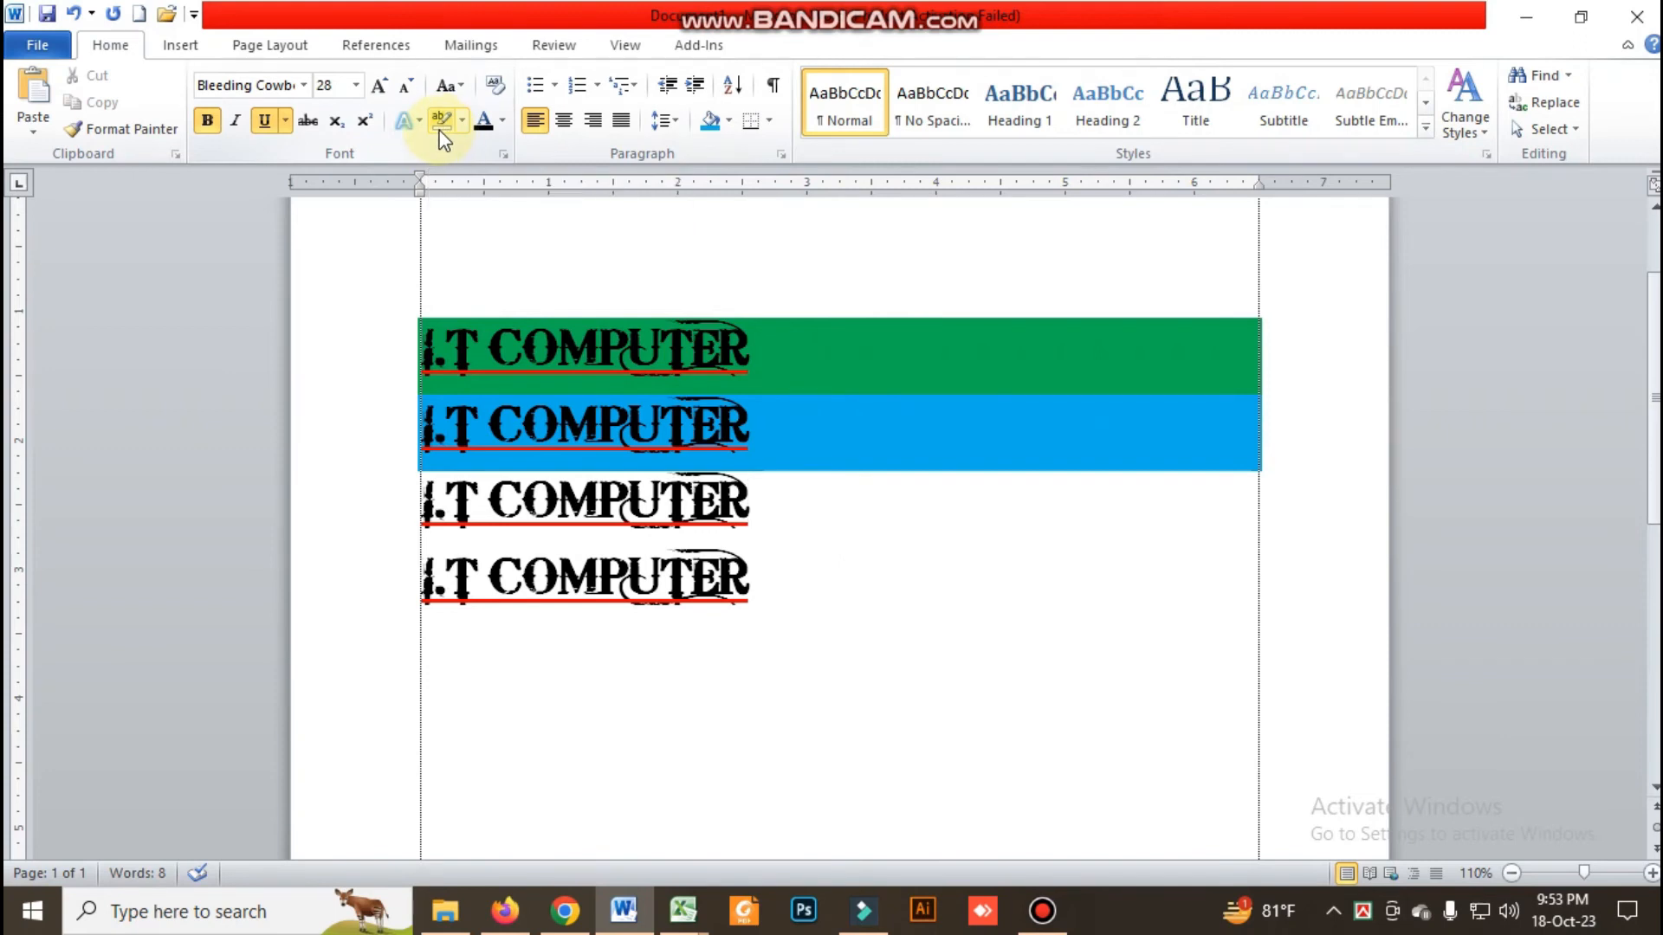
Remove the shading from the first two "I.T COMPUTER" lines by setting it to No Color
left_click(596, 368)
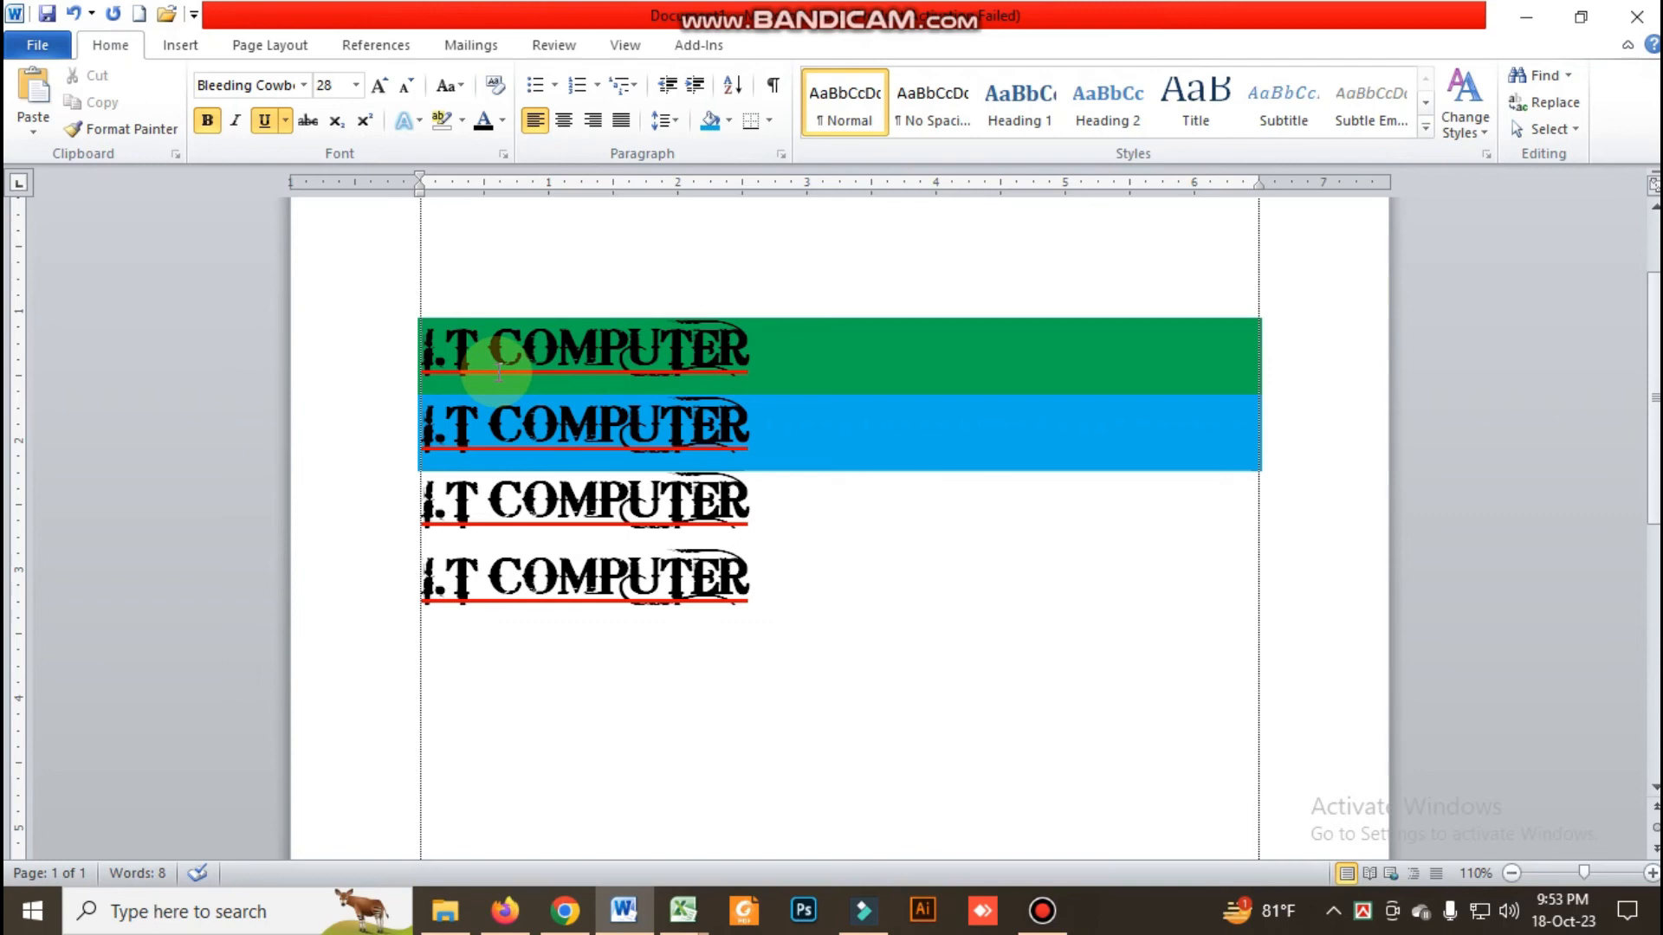
left_click_drag(411, 345, 751, 433)
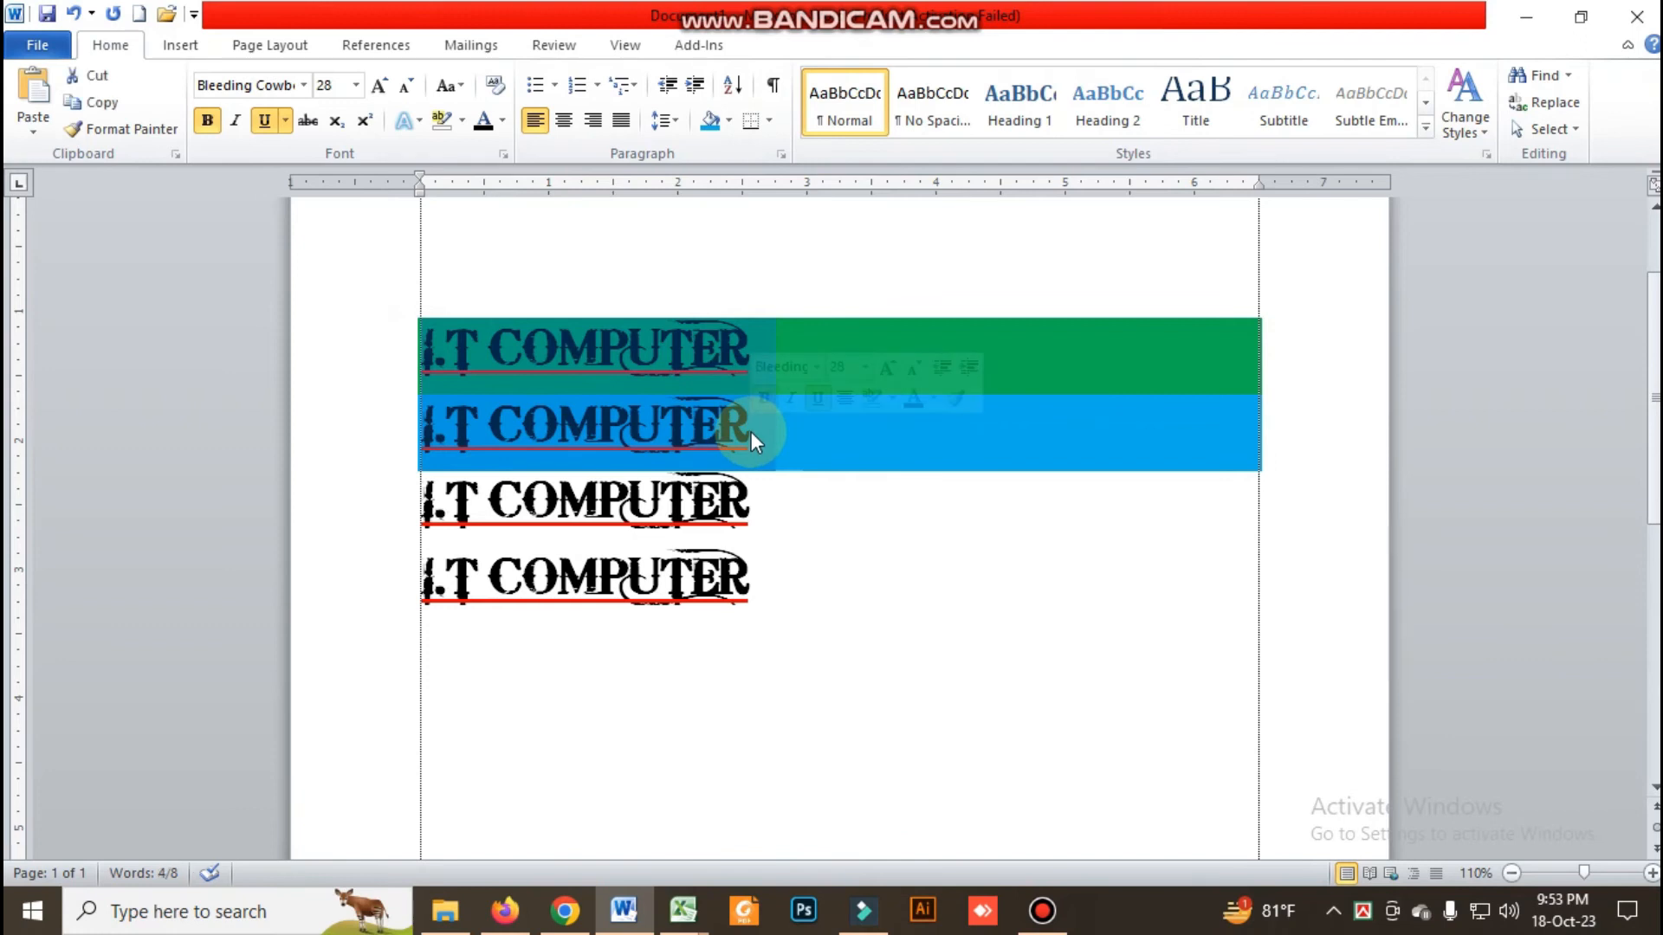
left_click(729, 120)
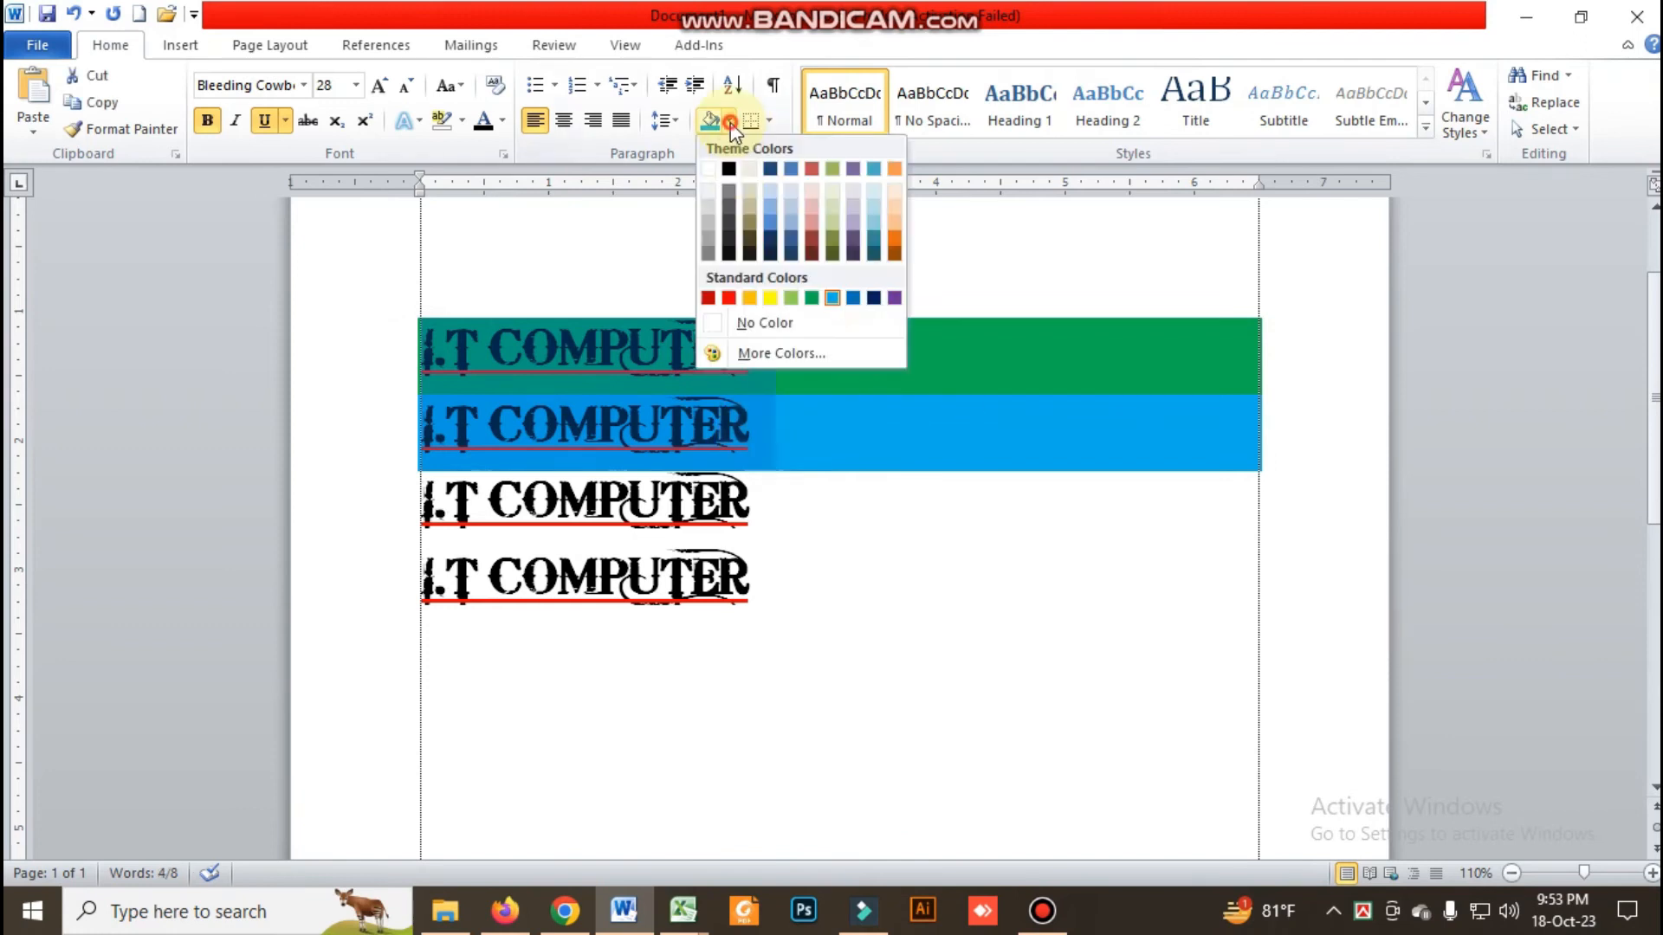
left_click(750, 323)
left_click(690, 498)
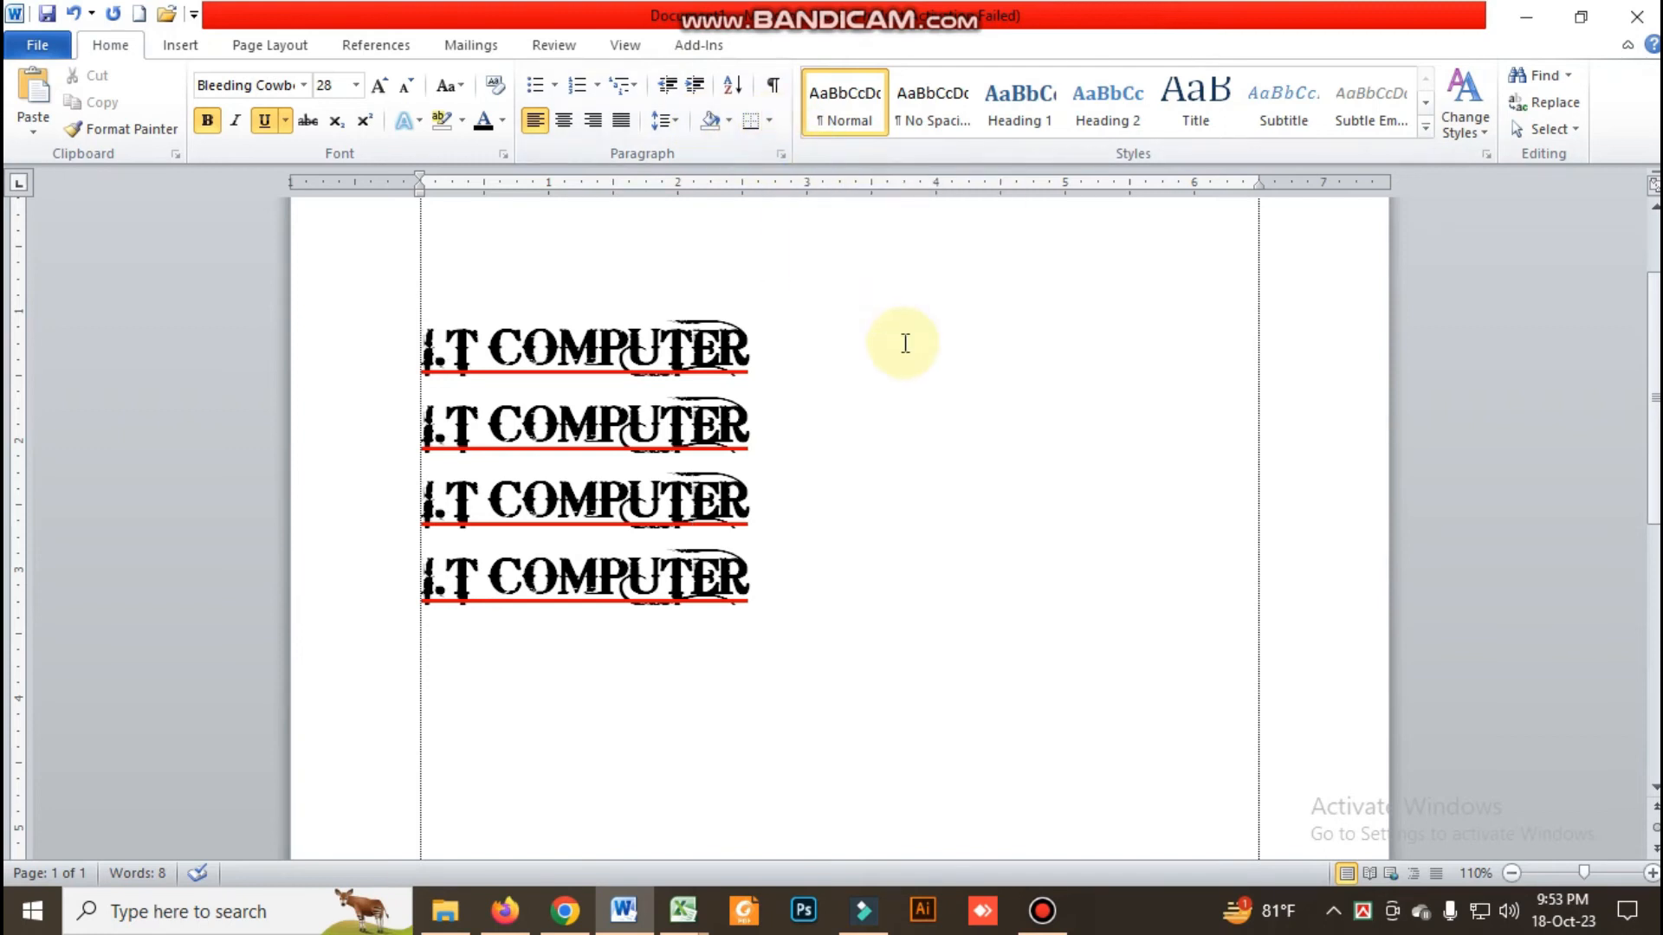
scroll(901, 346, "down", 5)
scroll(890, 362, "down", 2)
scroll(890, 362, "up", 4)
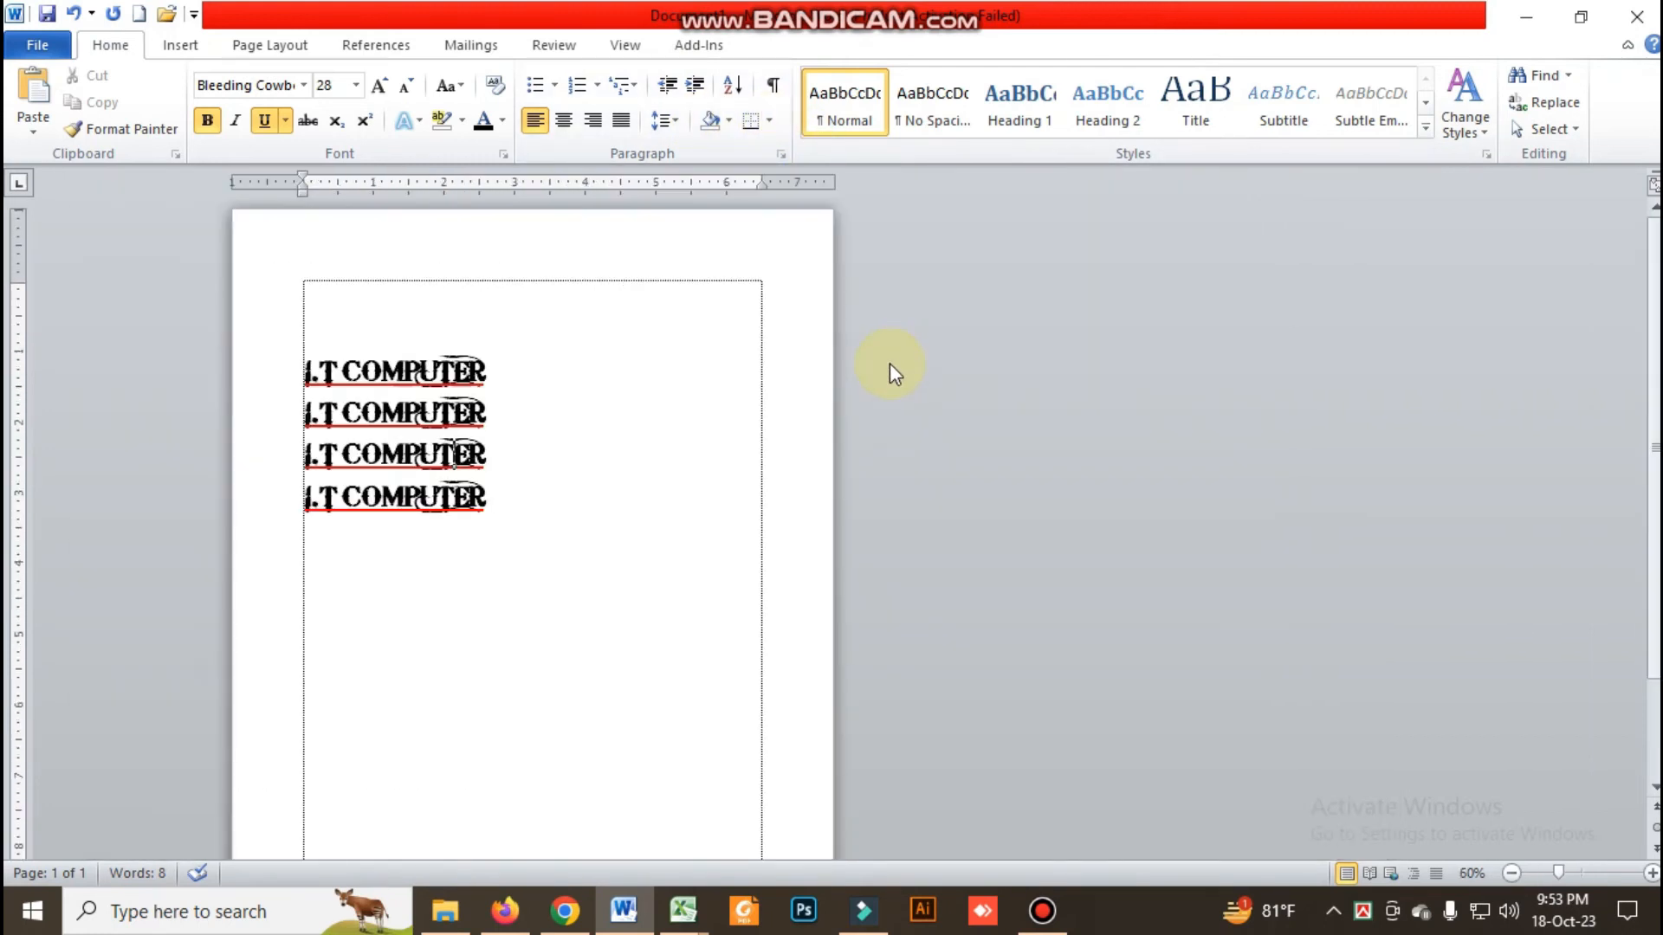
scroll(891, 362, "down", 3)
scroll(891, 362, "up", 4)
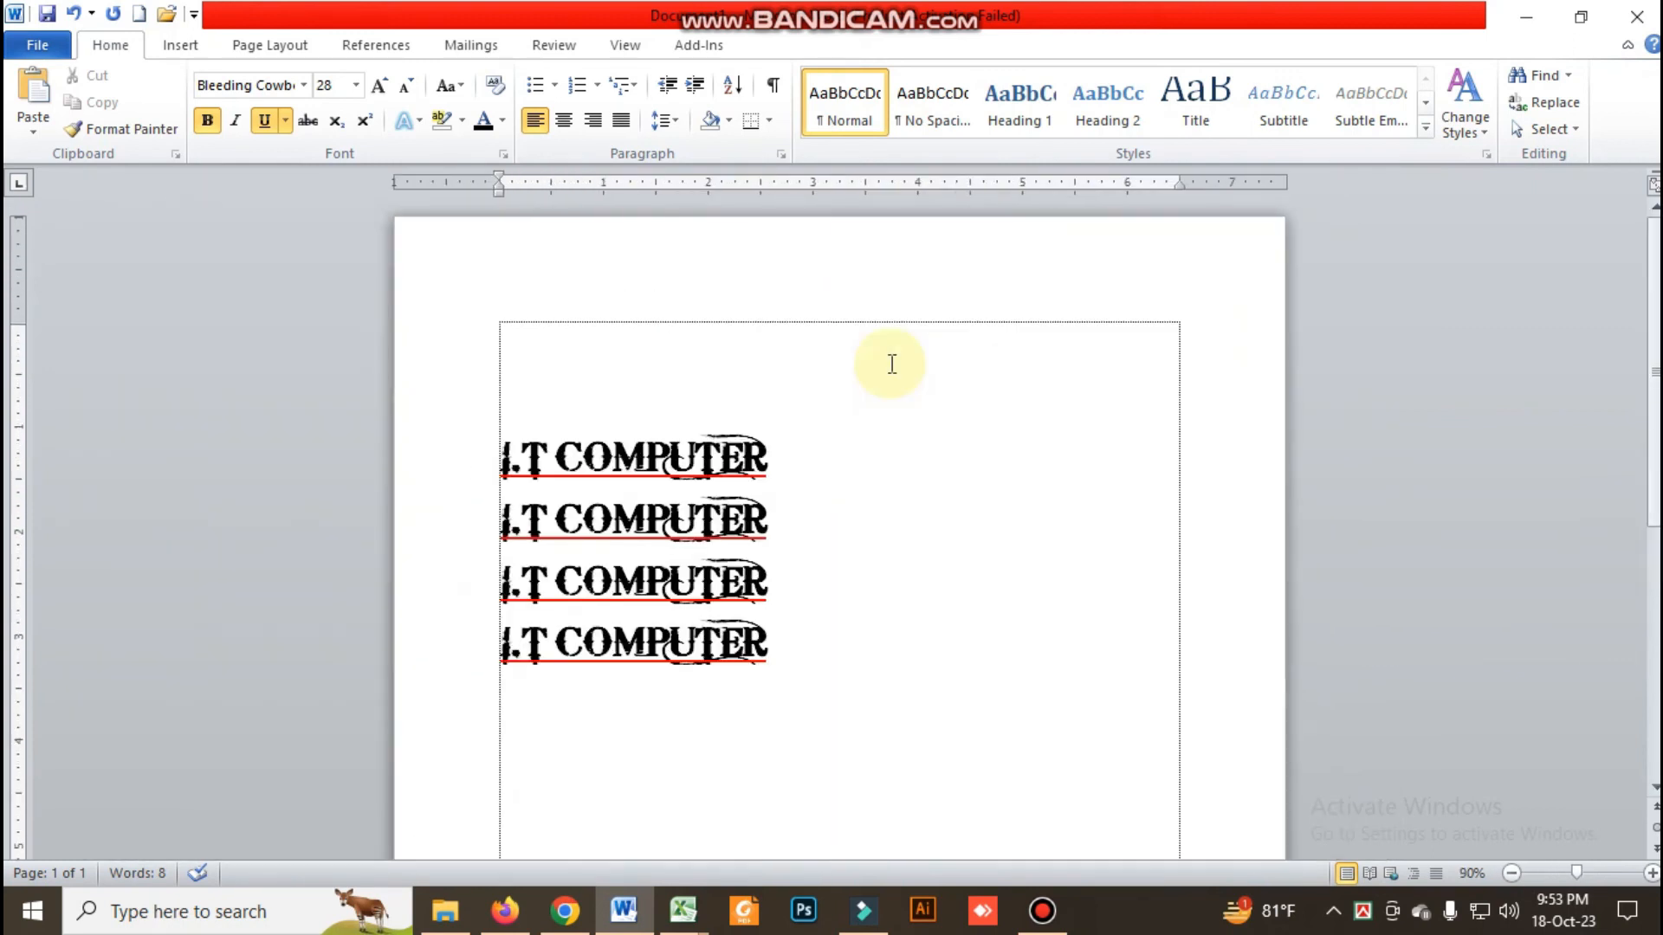
scroll(890, 362, "up", 5)
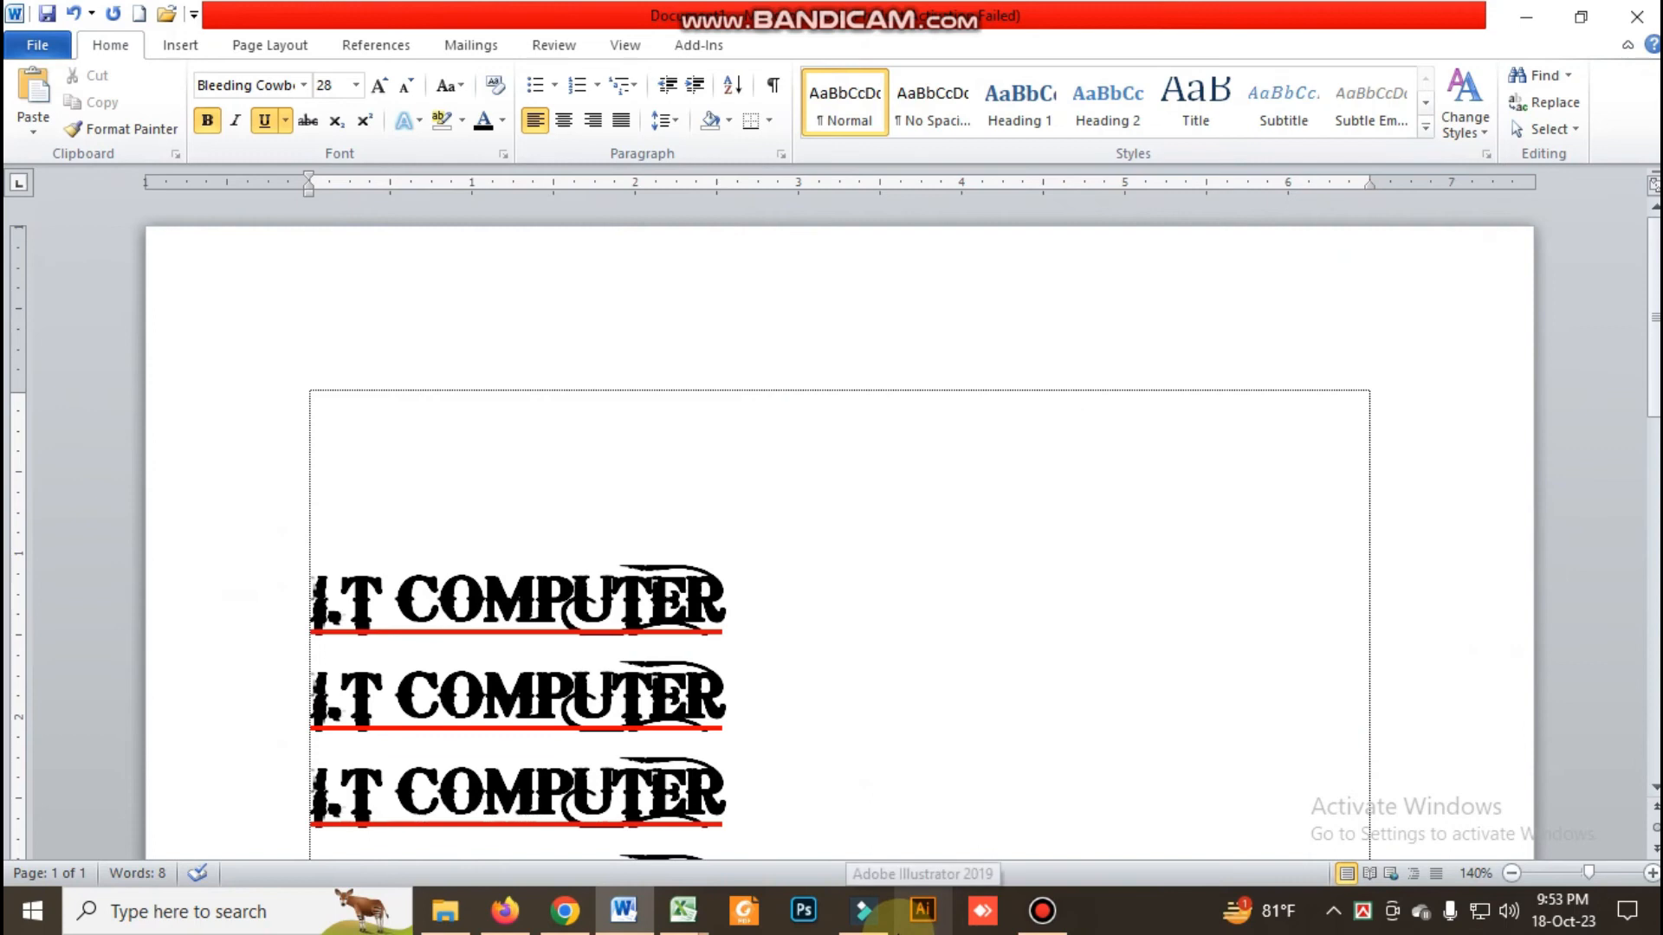
Choose a Box border for the empty paragraph above the first "I.T COMPUTER" line
left_click(995, 542)
scroll(1000, 543, "down", 1)
scroll(999, 543, "down", 7)
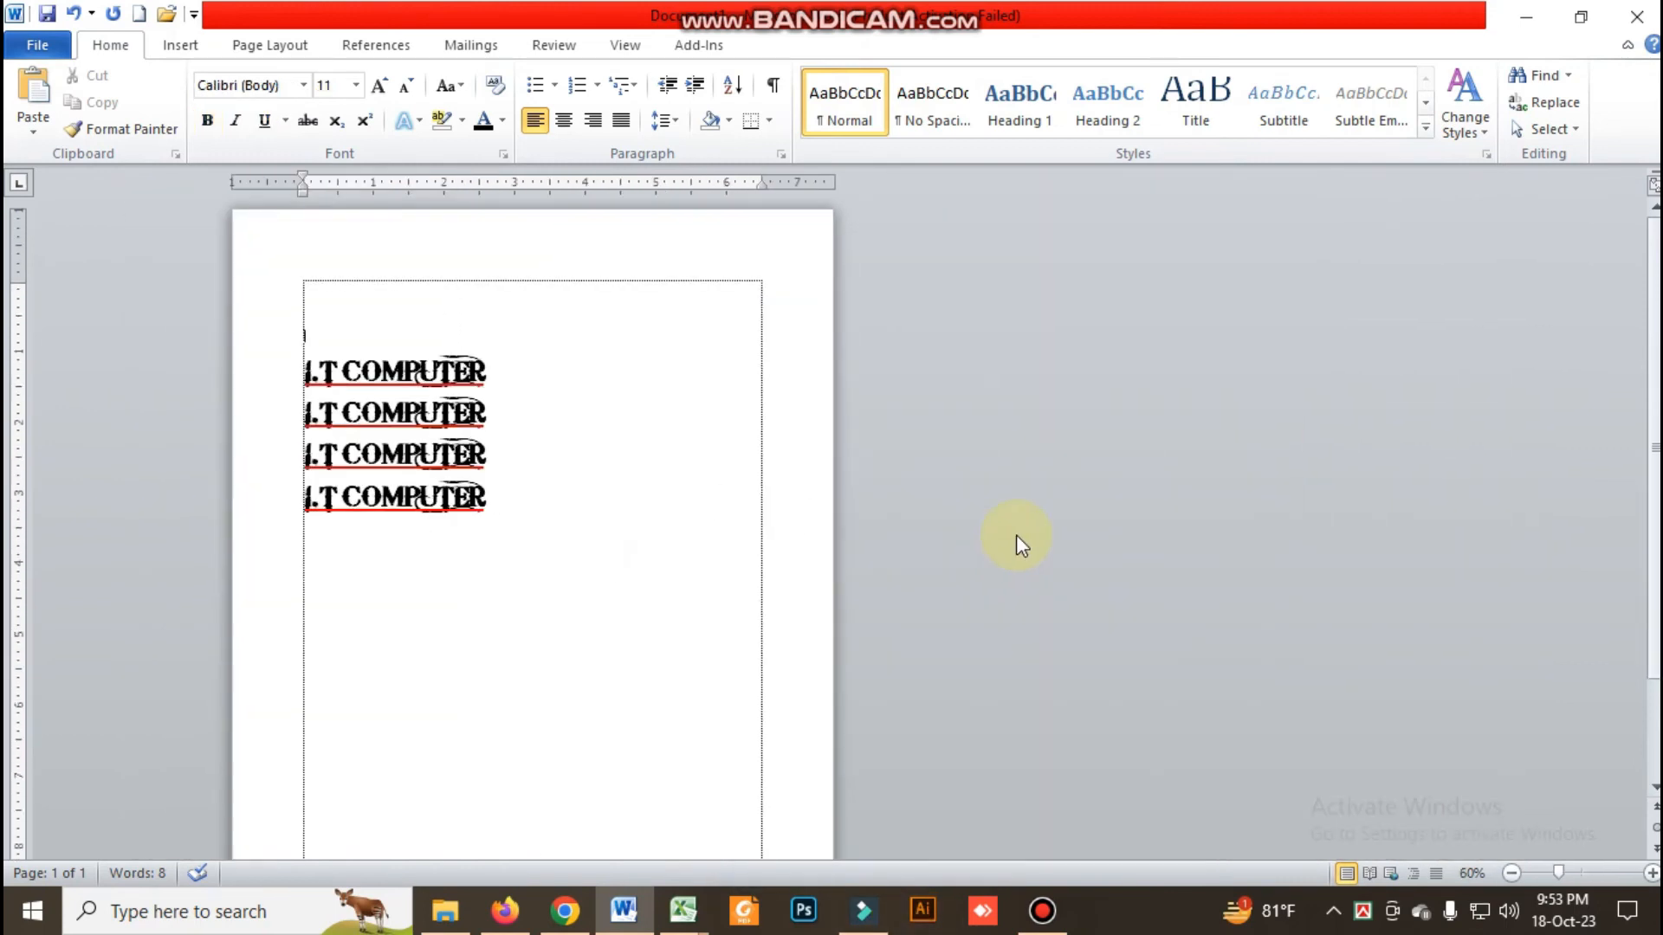
left_click(1513, 873)
left_click(1653, 874)
left_click(1513, 873)
left_click(1513, 873)
left_click(1514, 873)
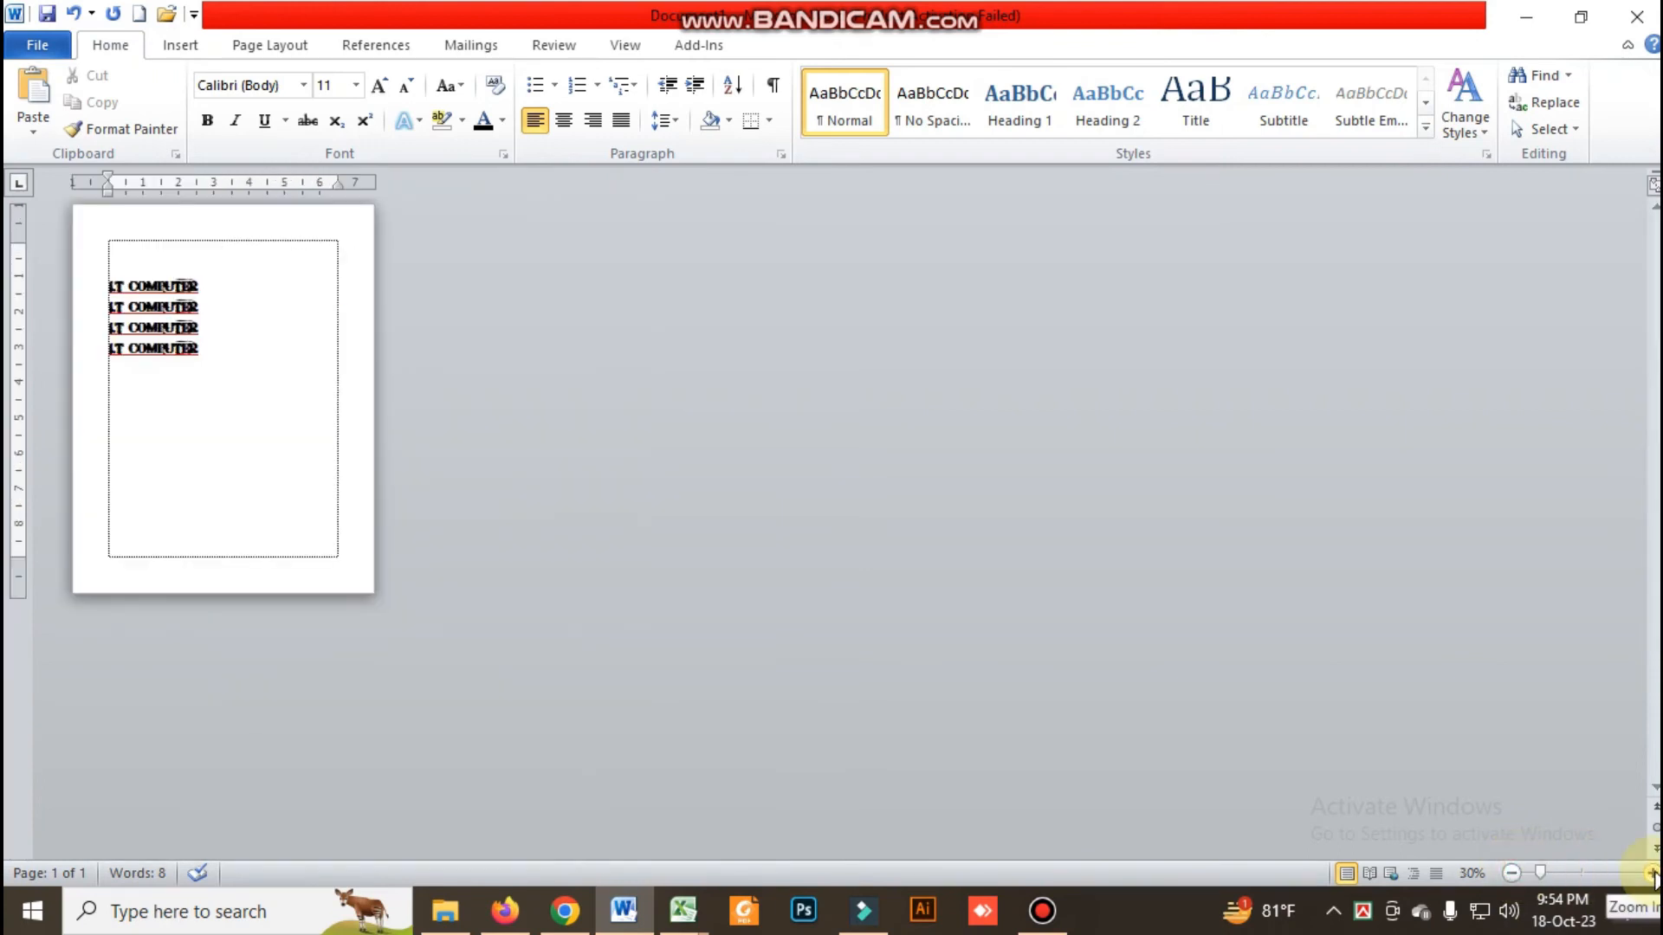
left_click(1654, 874)
left_click(1654, 874)
left_click(769, 120)
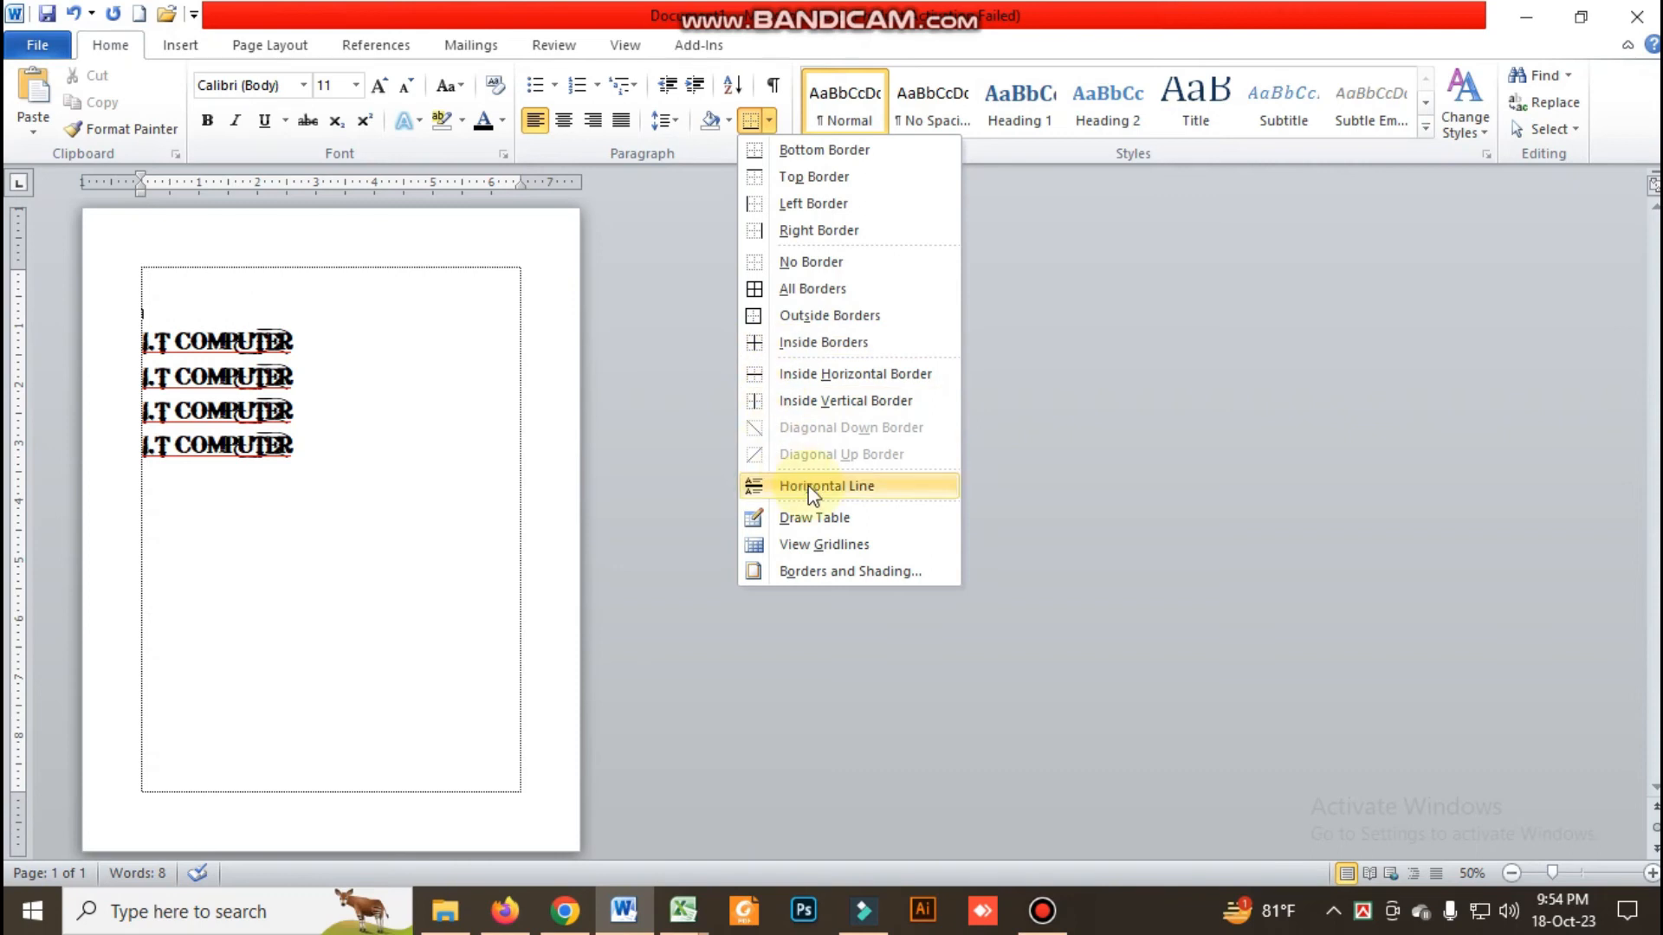
left_click(819, 572)
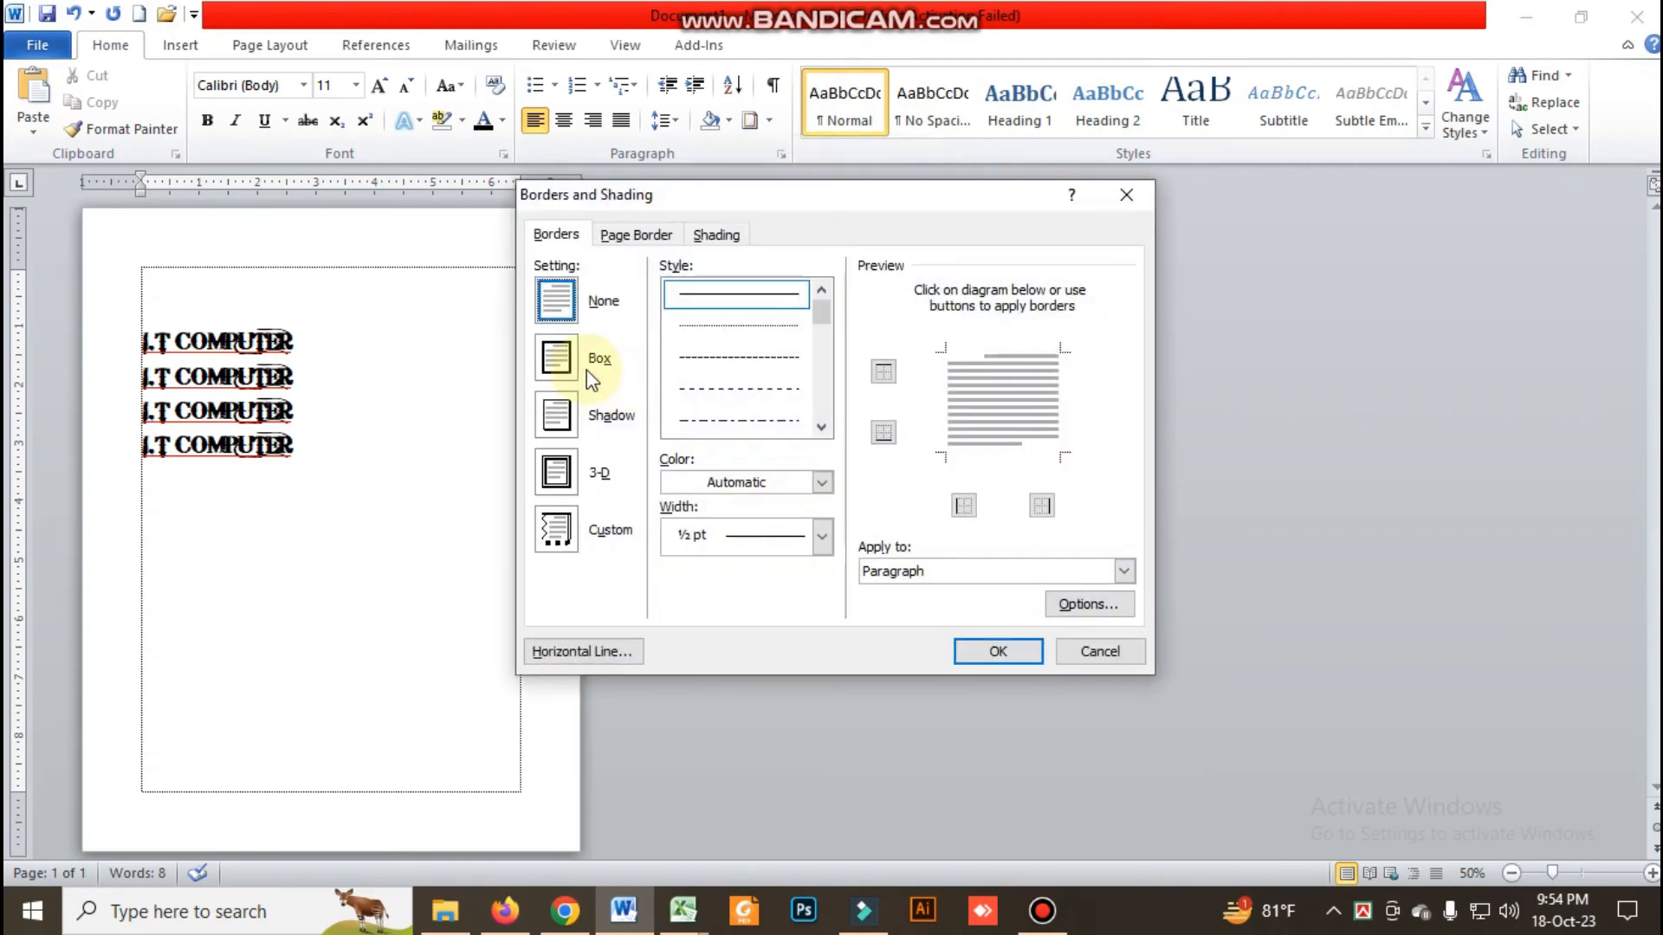
left_click(557, 368)
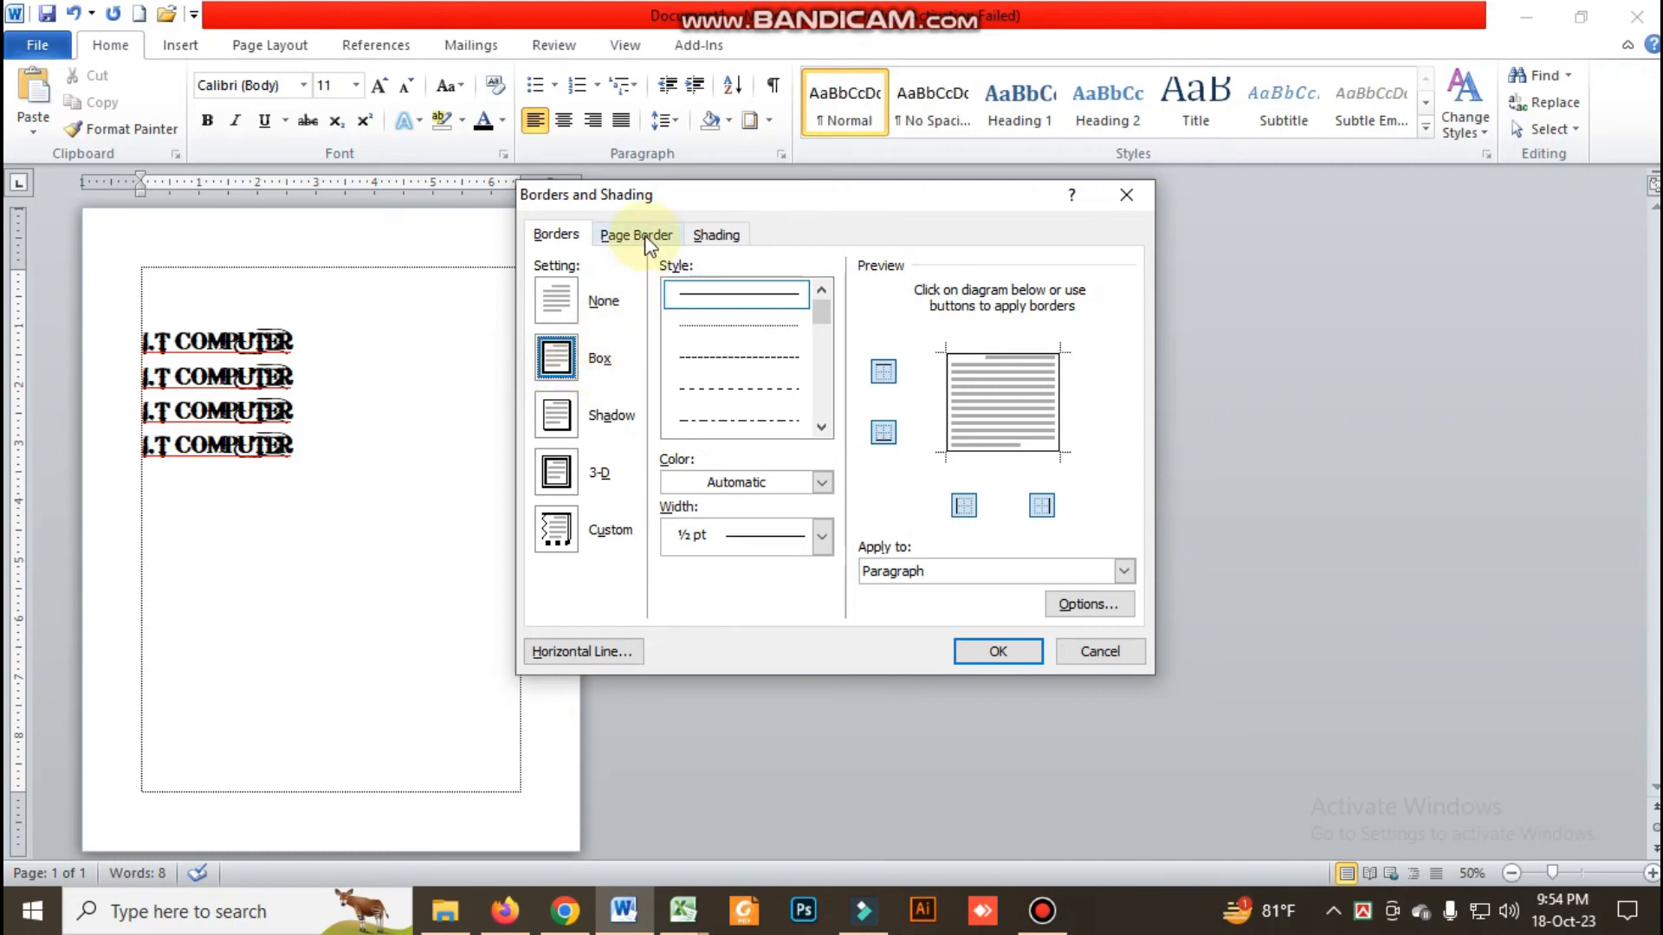
Add a Box page border with the thin-thick-thin line style to the whole document and apply the border settings
left_click(645, 239)
left_click(560, 365)
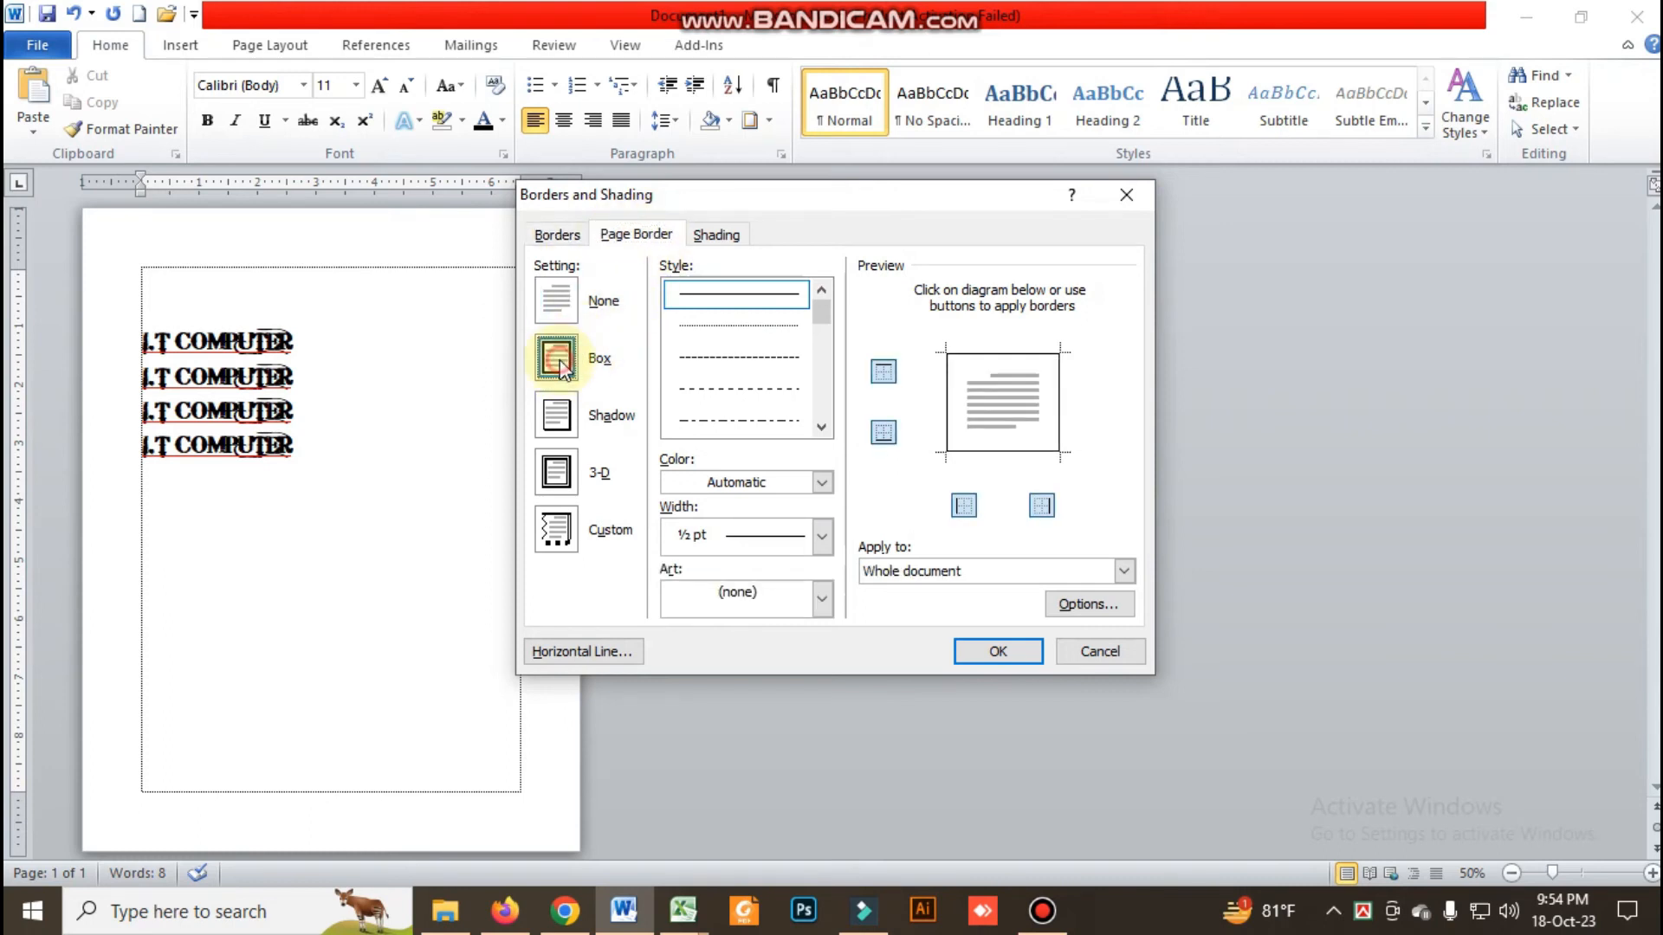
left_click(821, 427)
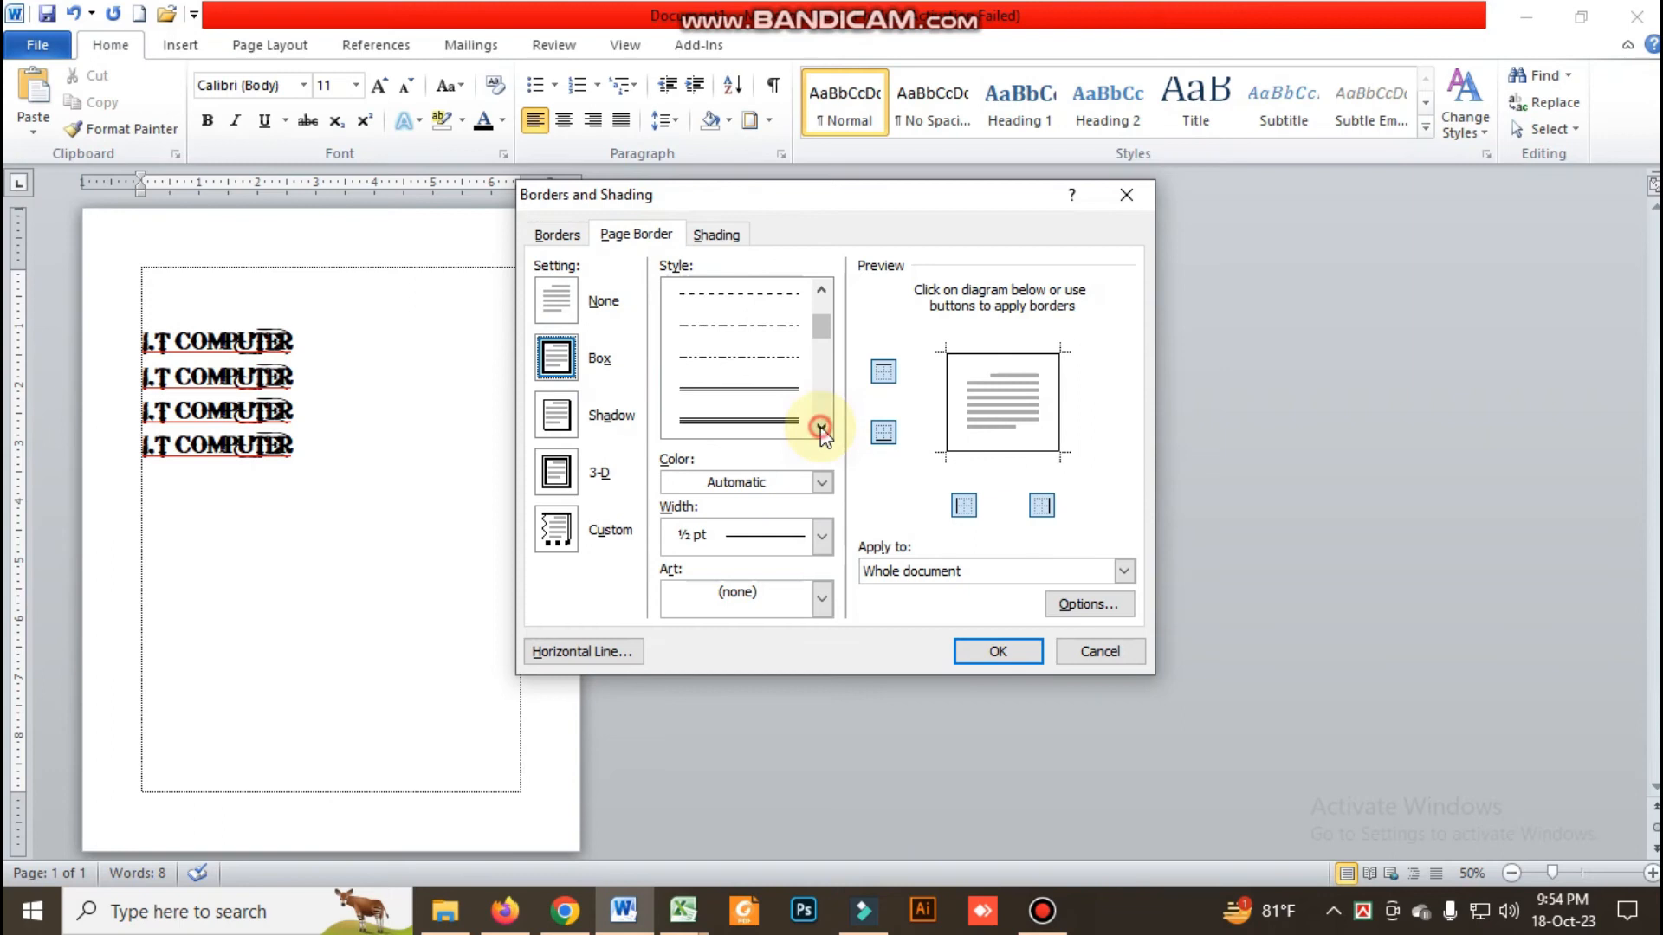
left_click(821, 428)
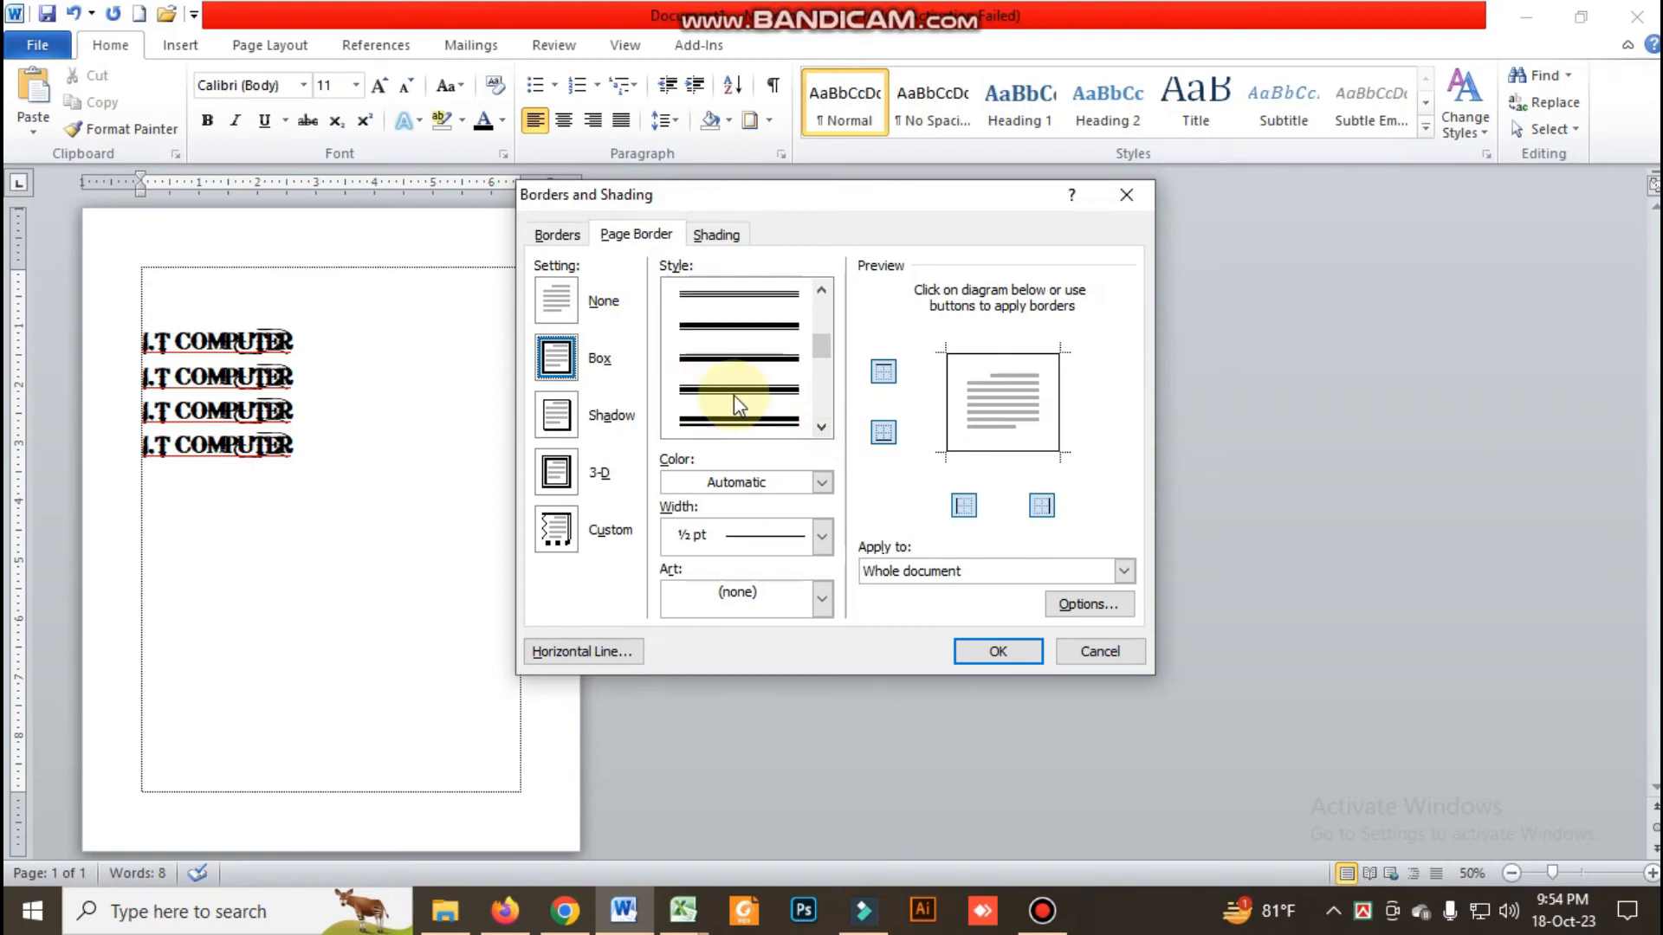
left_click(736, 400)
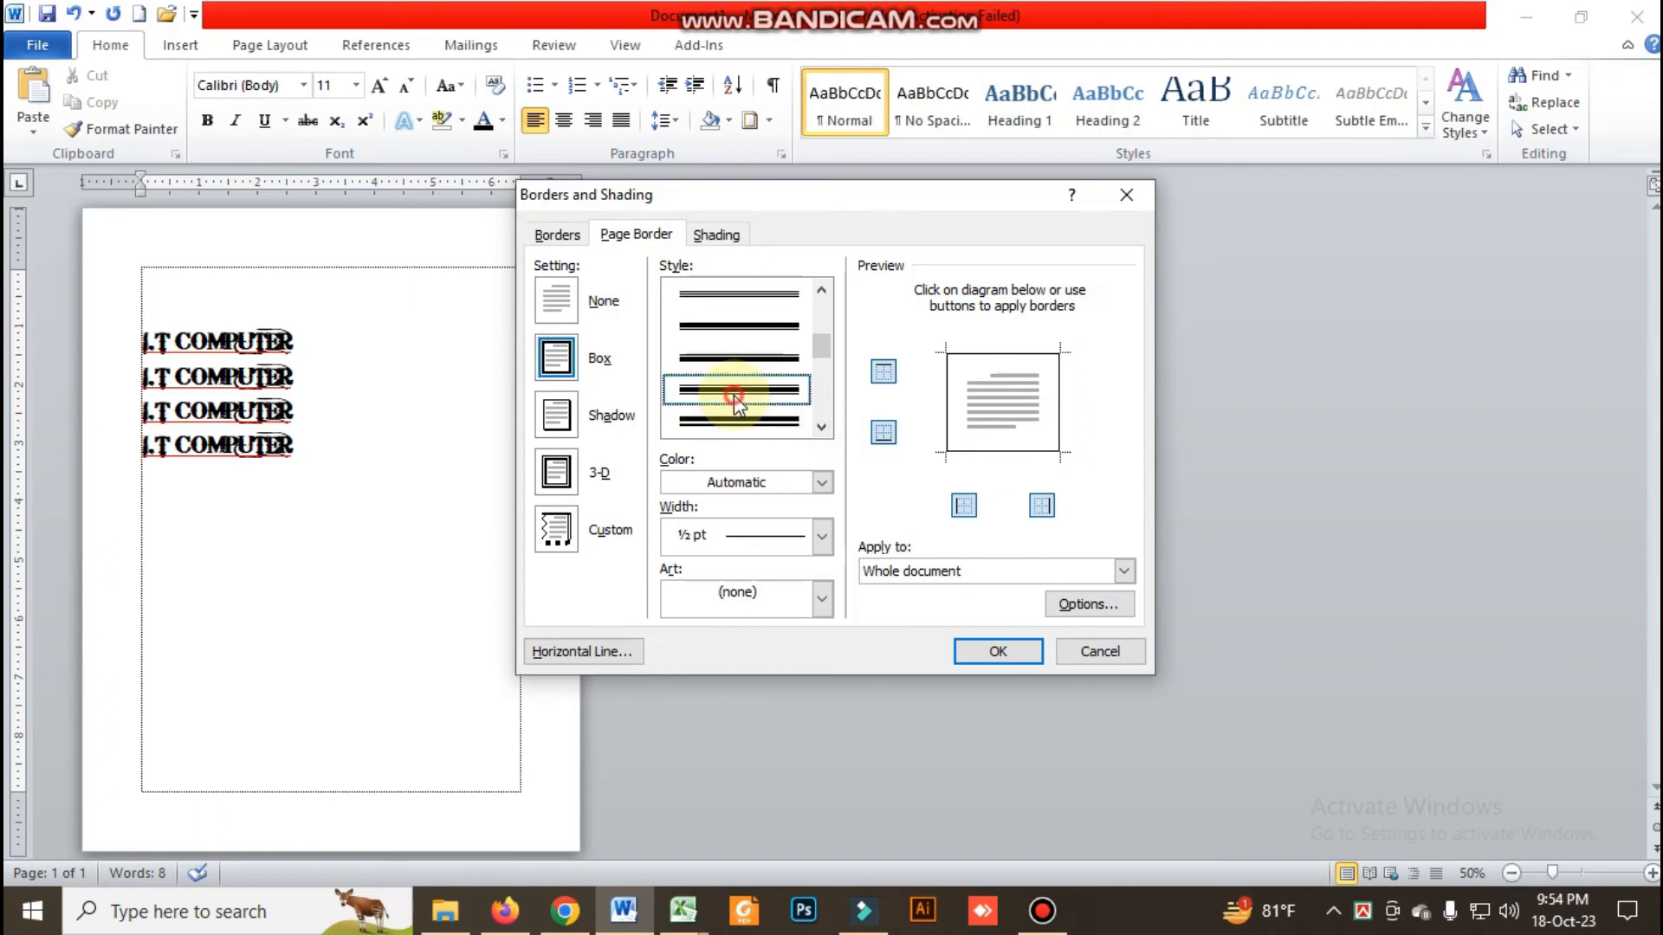
left_click(997, 651)
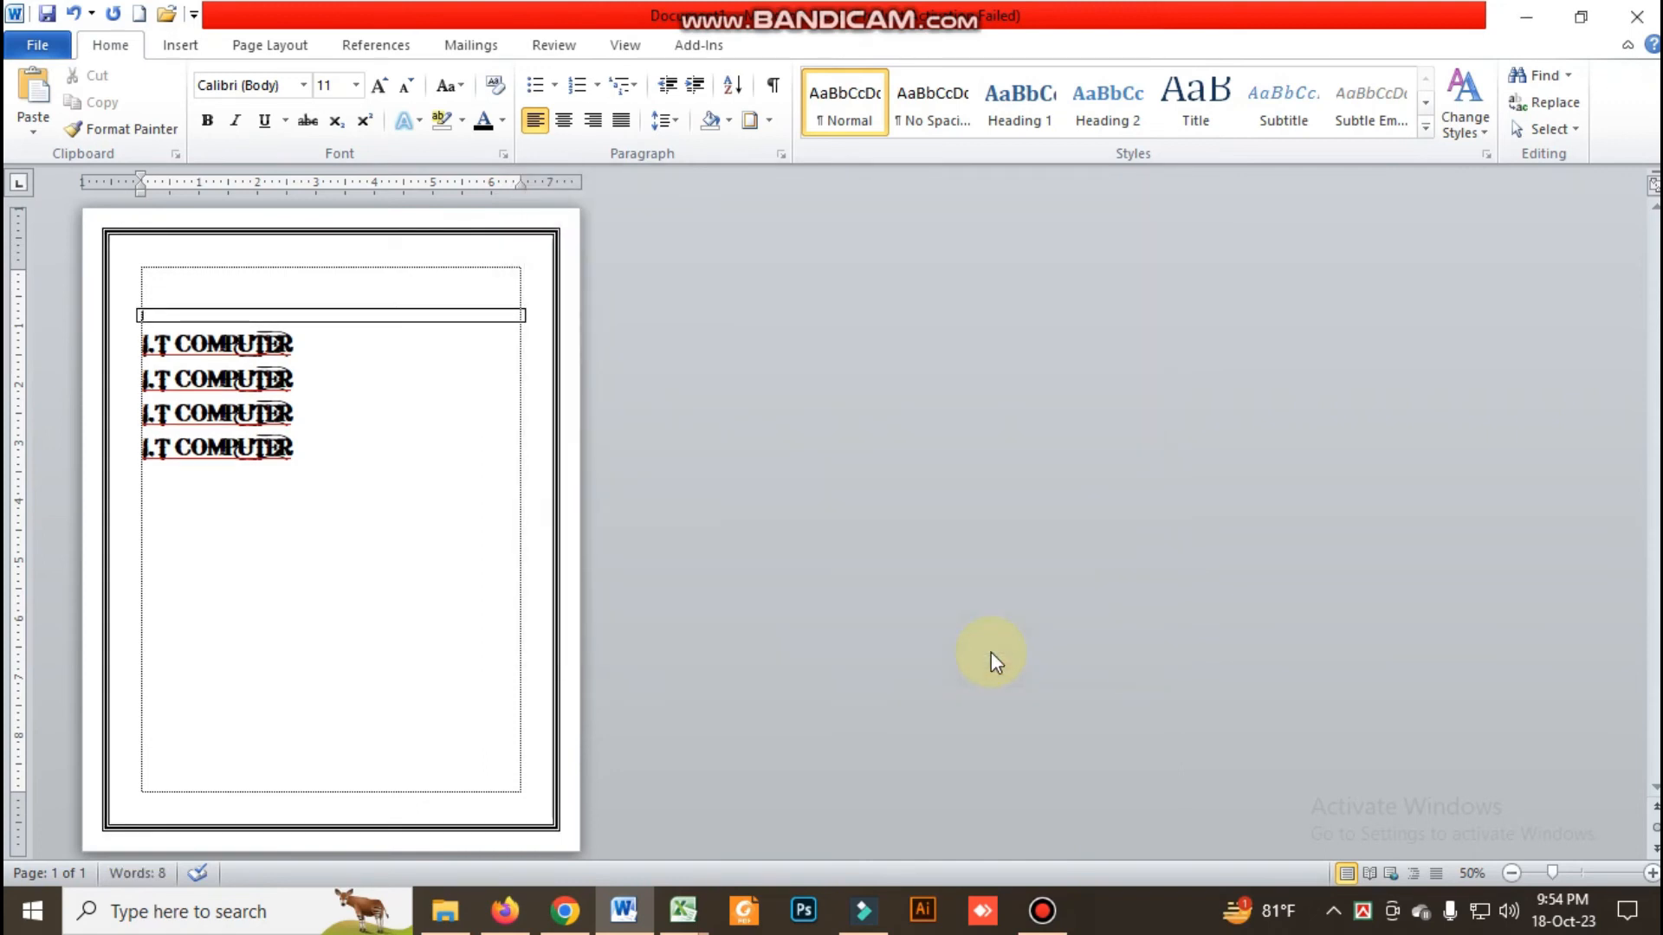
Replace the page border's line style with the orange sun art border on the whole document
left_click(771, 123)
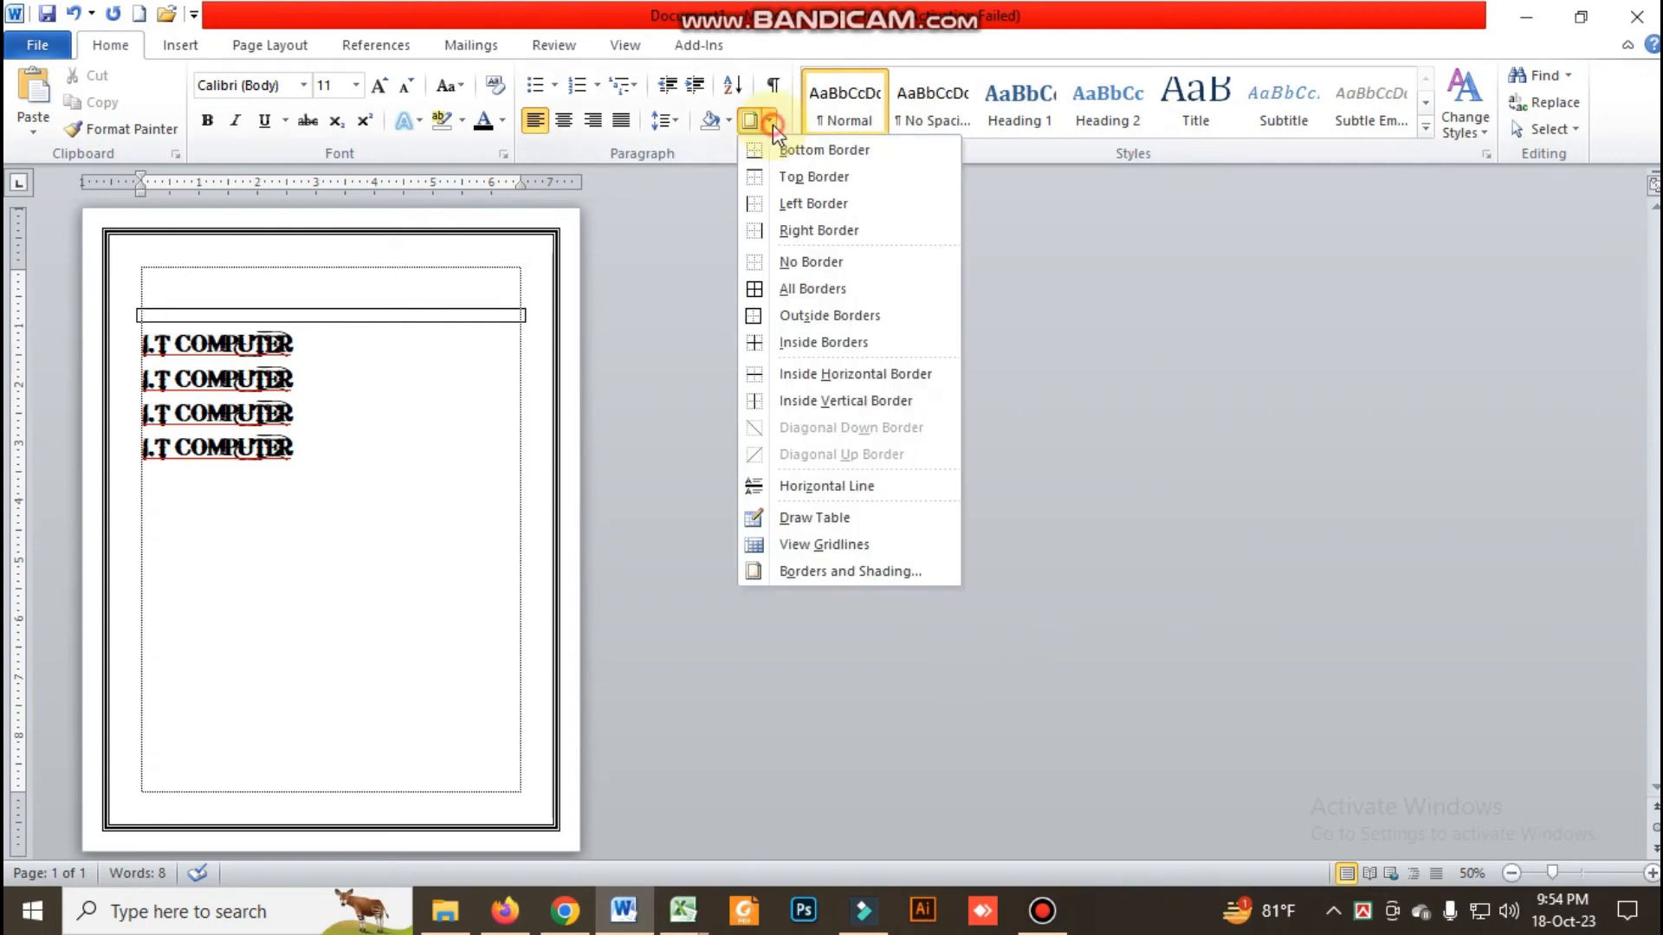
left_click(808, 571)
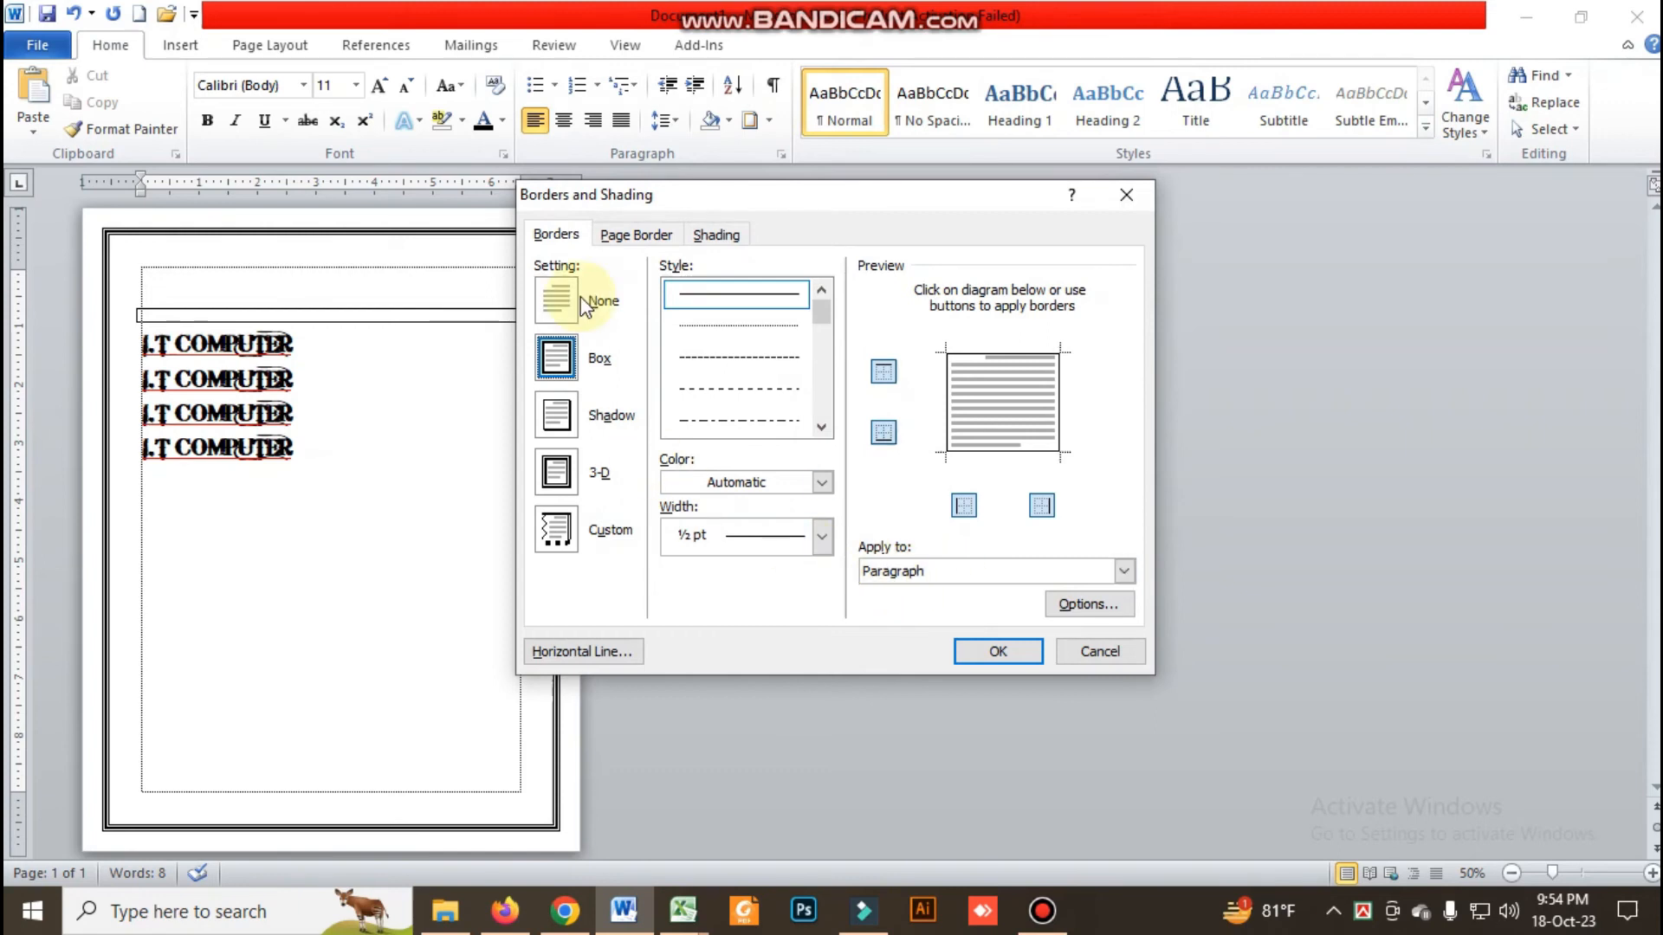
left_click(611, 233)
left_click(553, 371)
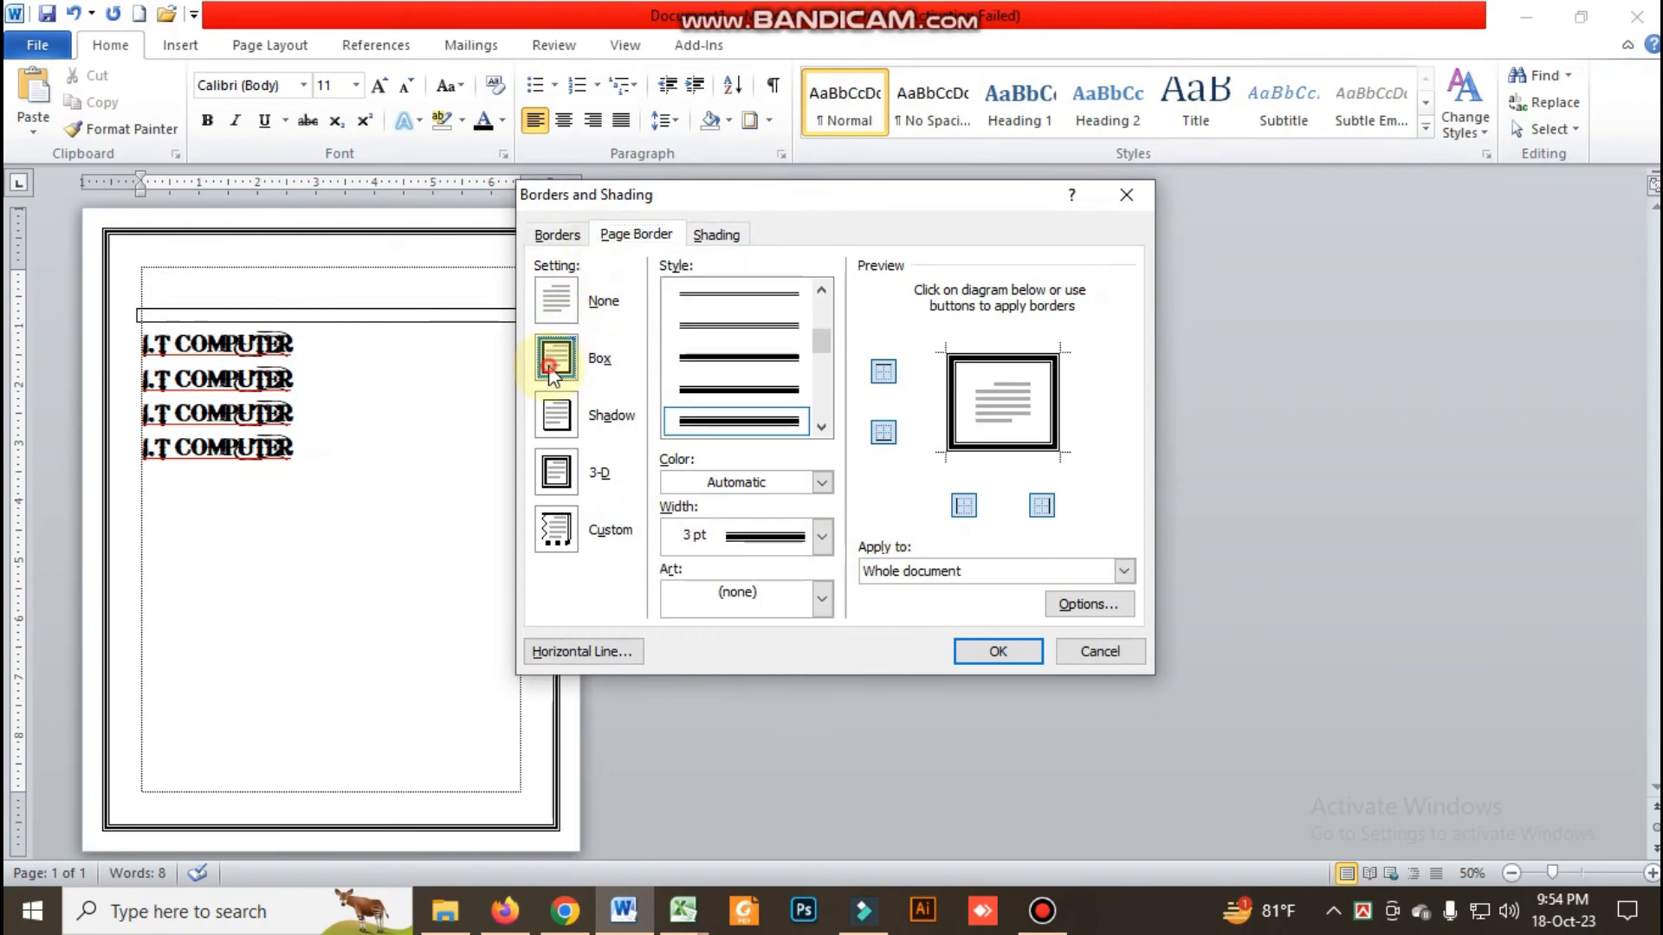
left_click(782, 596)
scroll(747, 706, "down", 6)
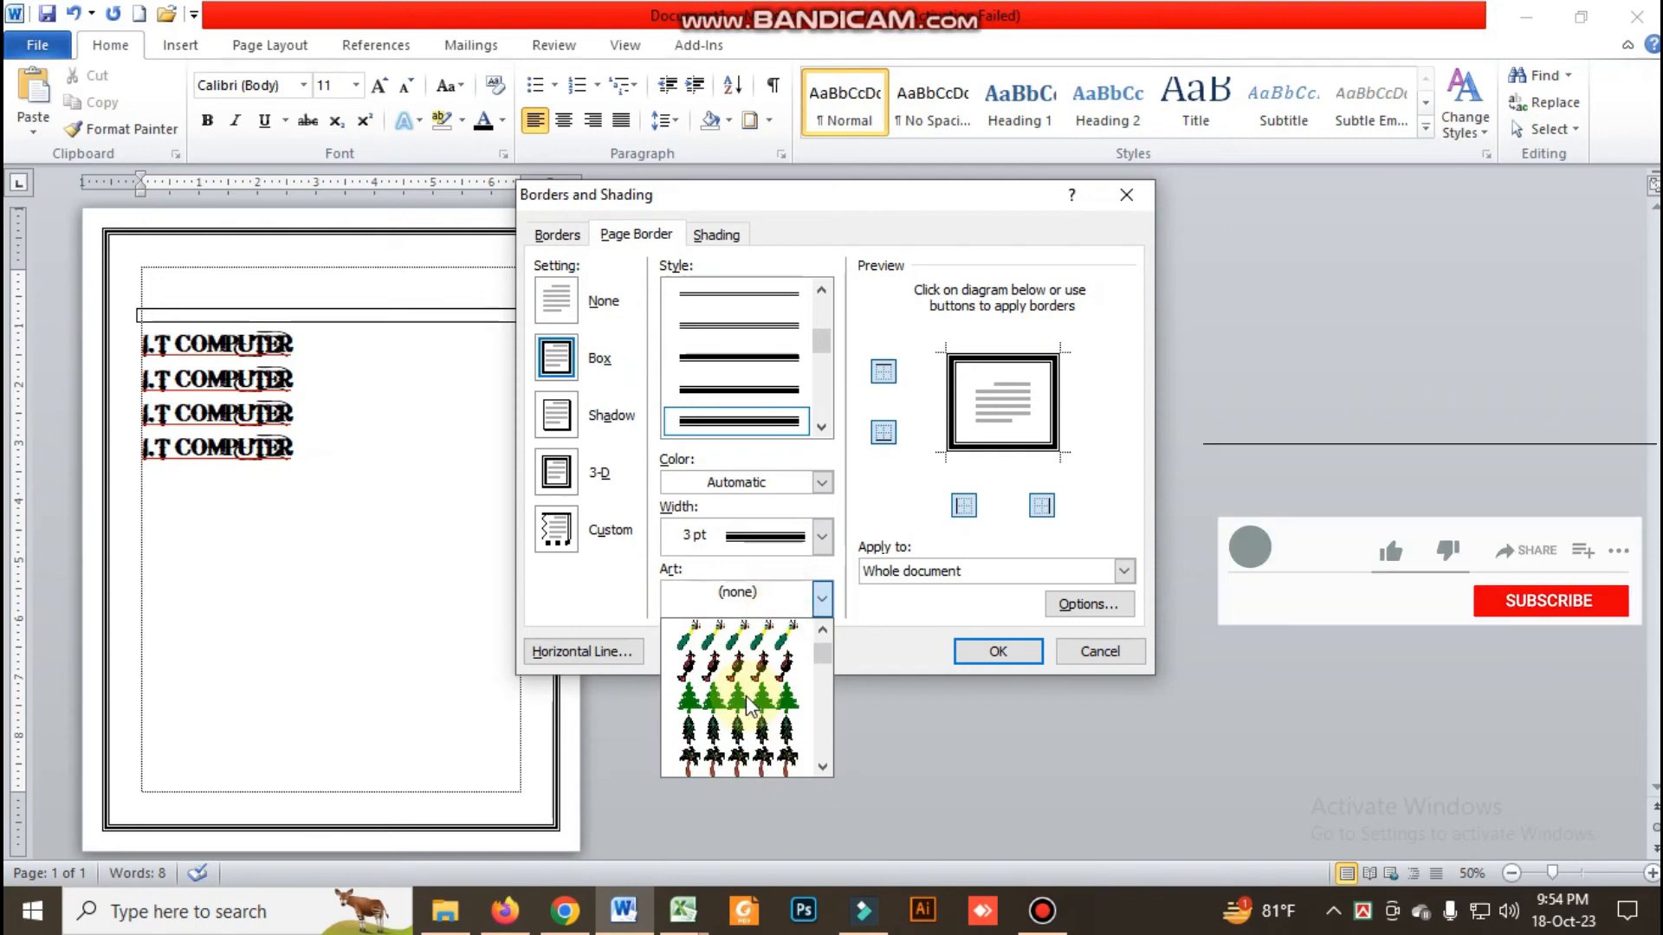
scroll(750, 706, "down", 3)
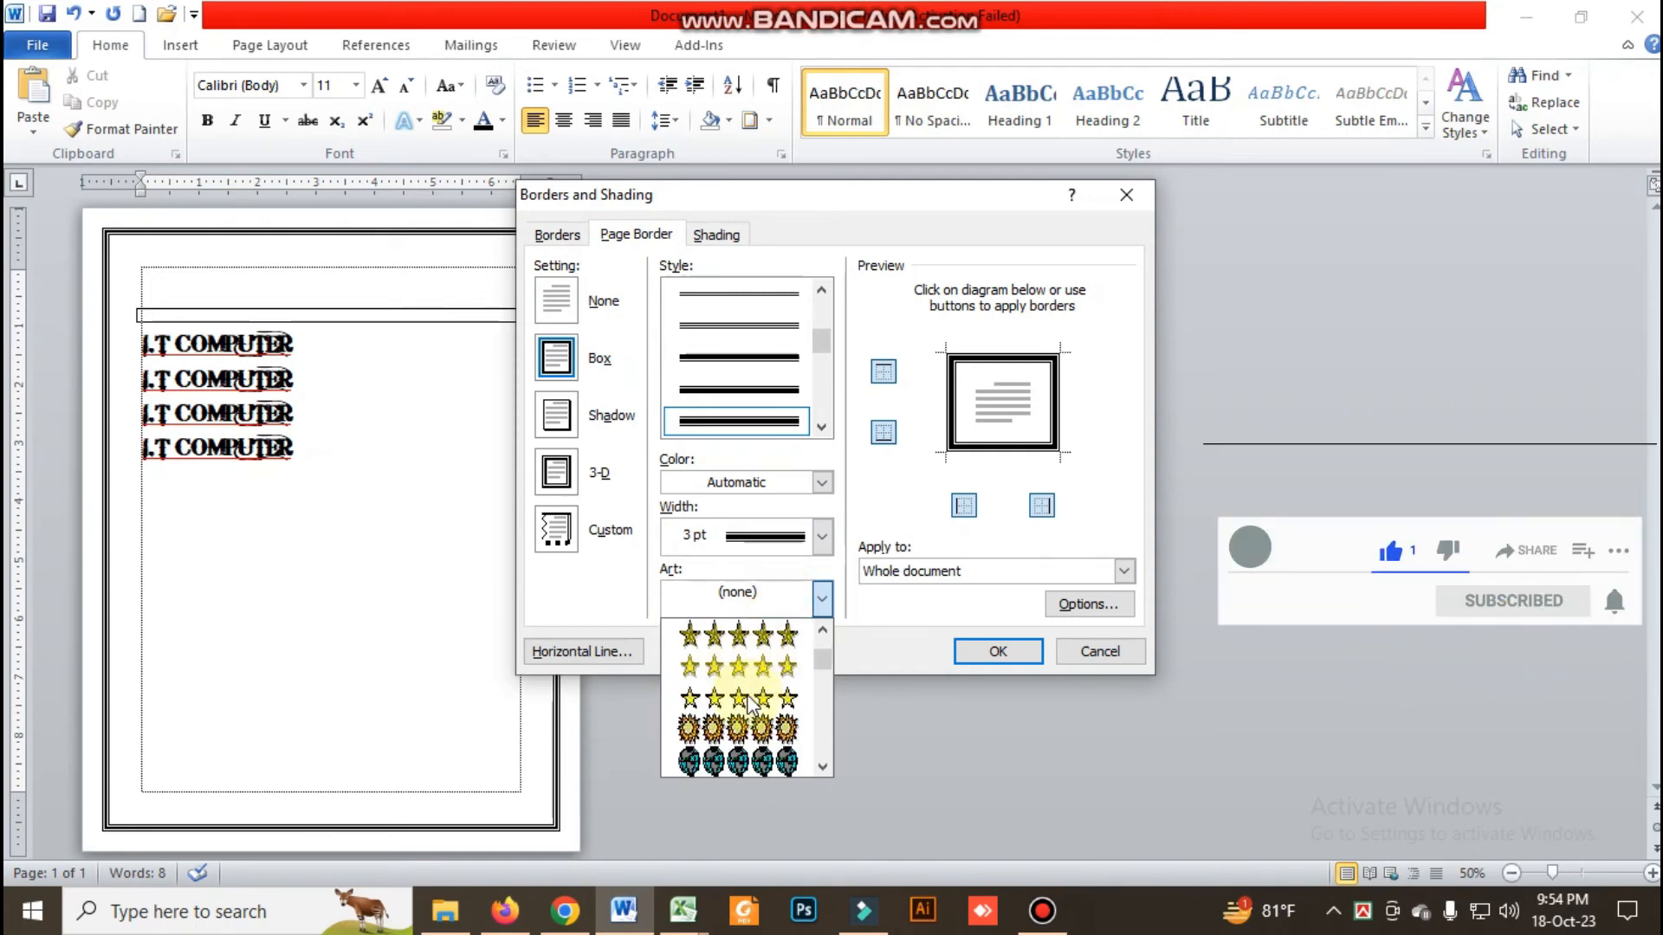
left_click(750, 727)
left_click(982, 654)
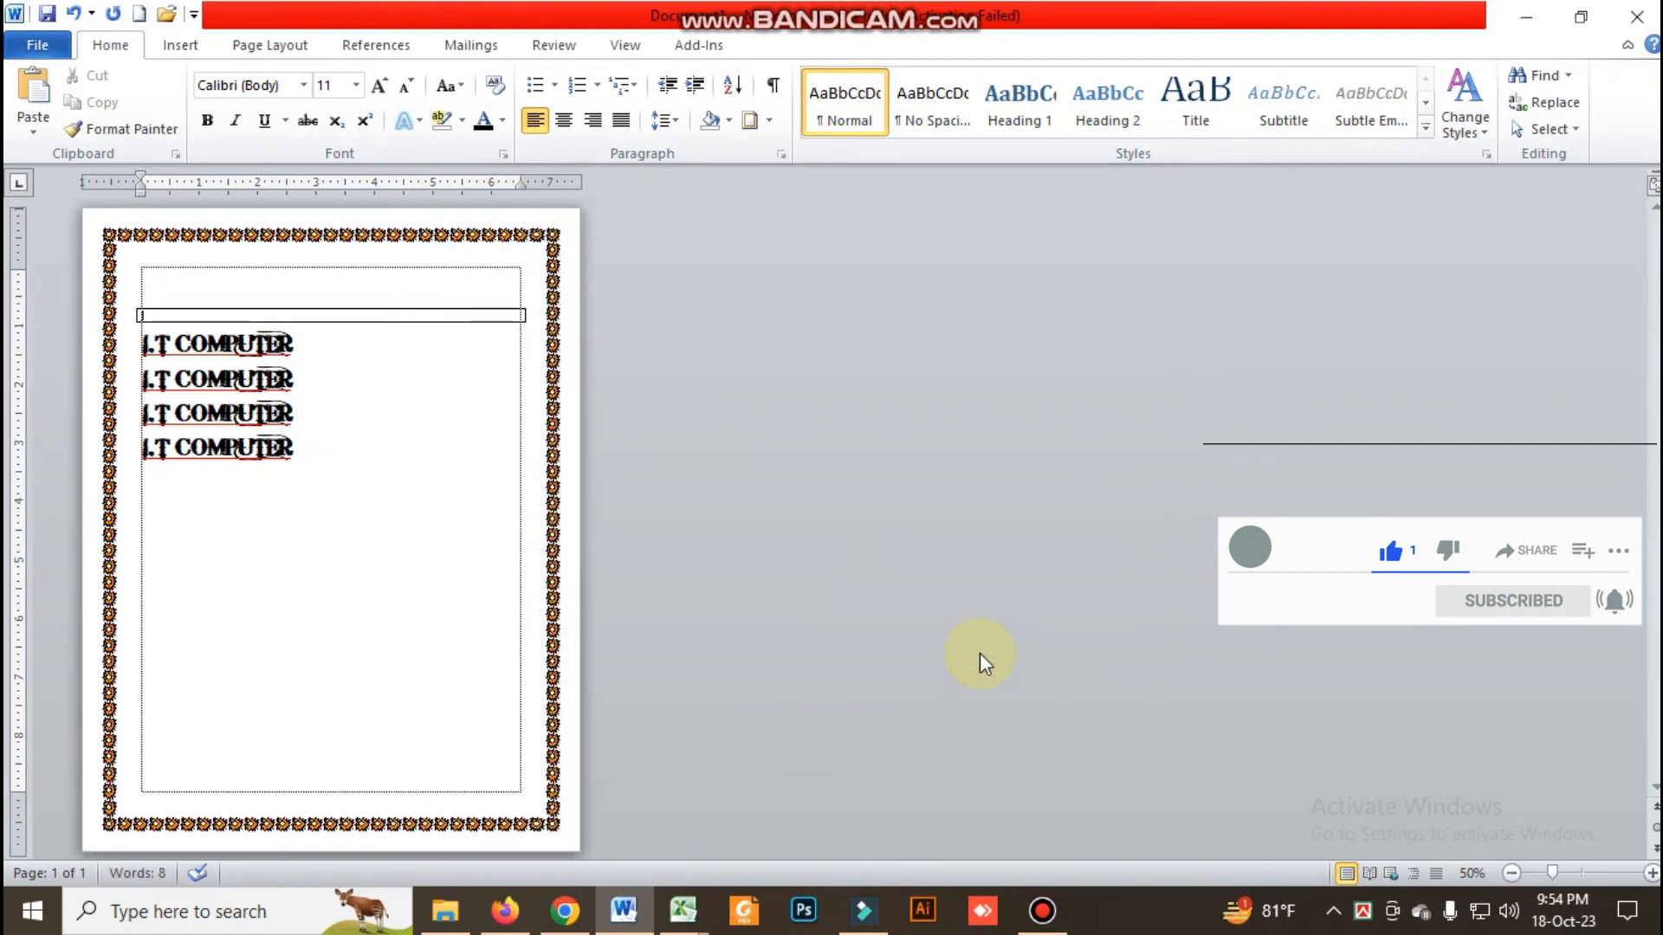
Remove both the empty paragraph's box border and the page border by setting each to None
left_click(767, 121)
left_click(809, 573)
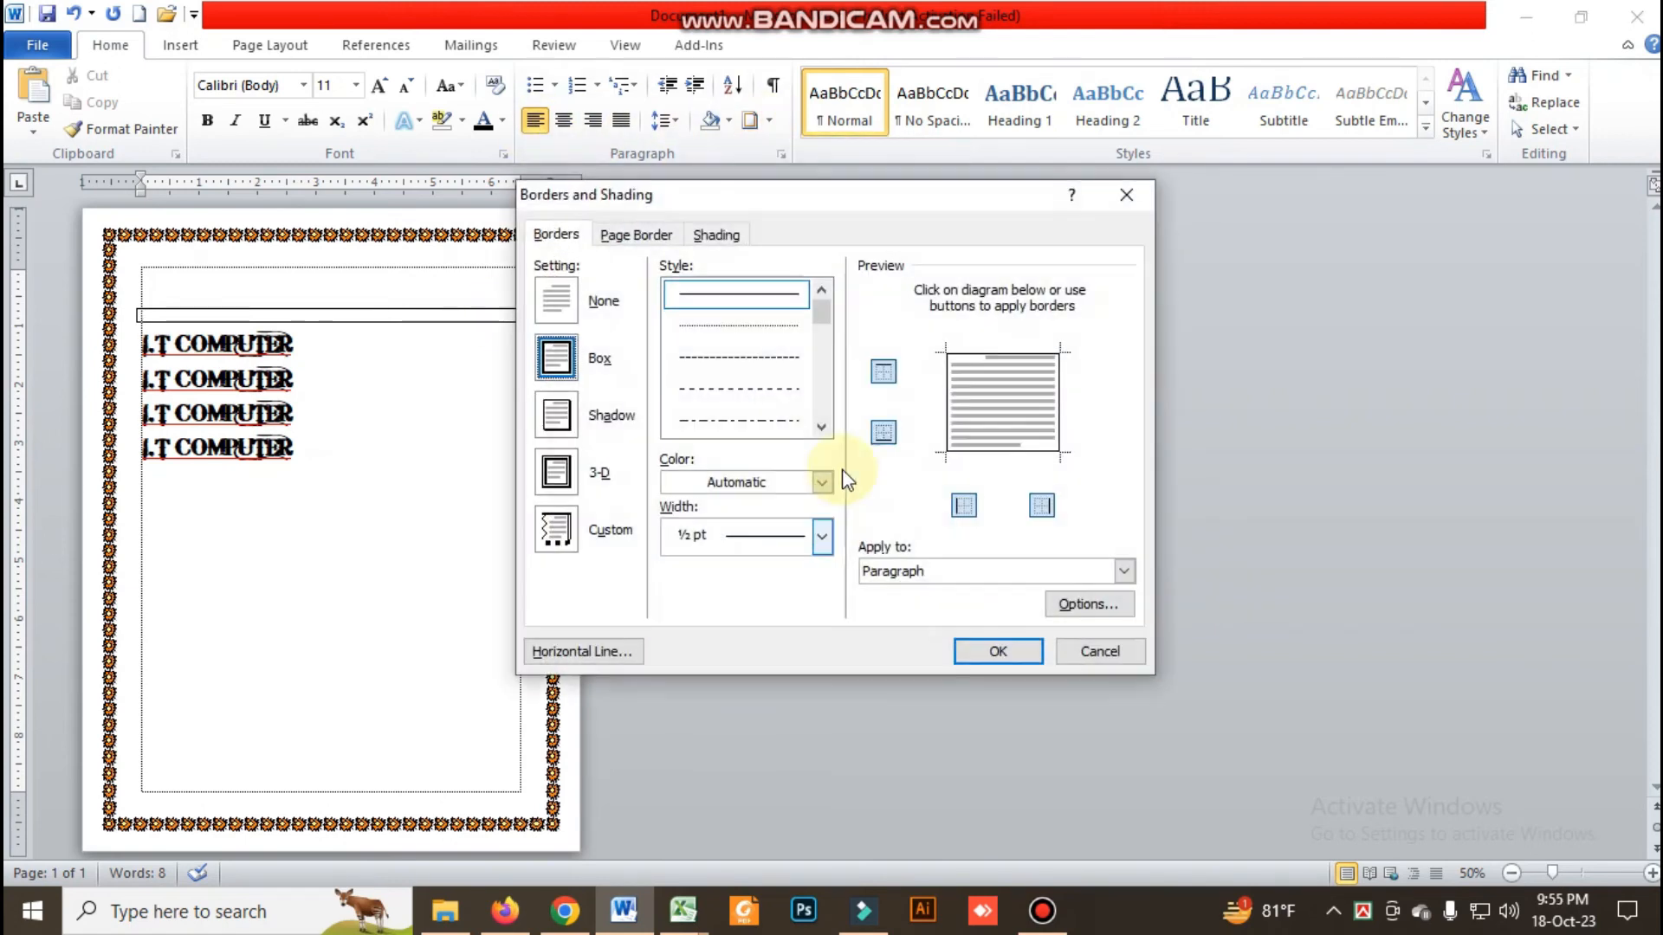
left_click(552, 312)
left_click(636, 234)
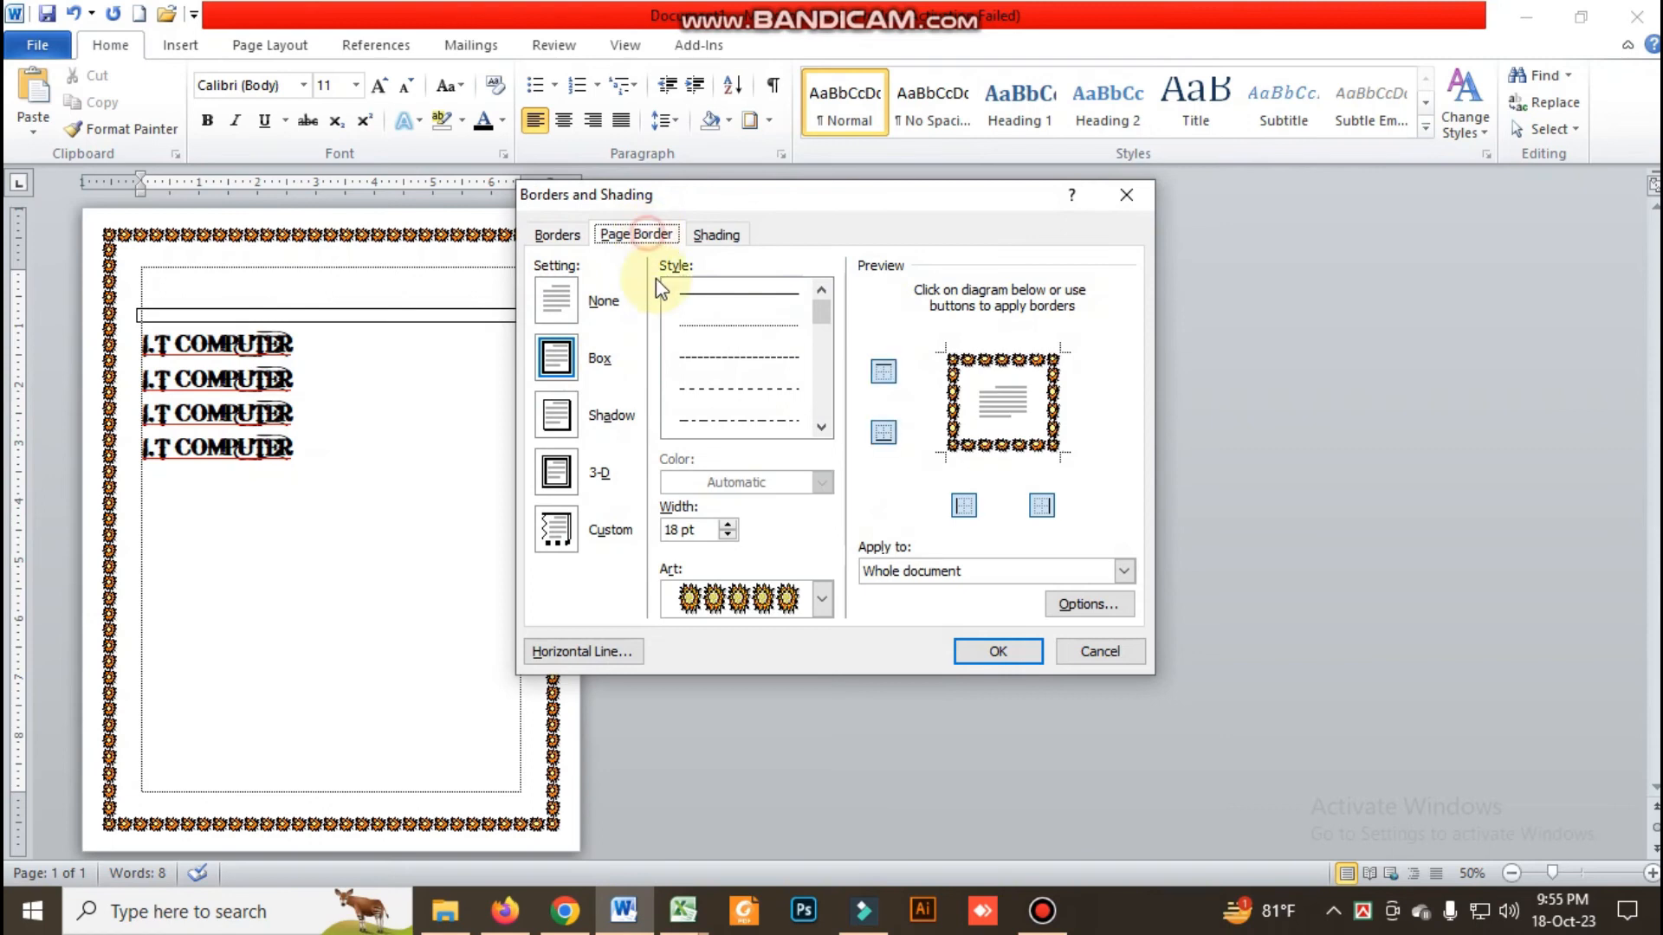
left_click(556, 303)
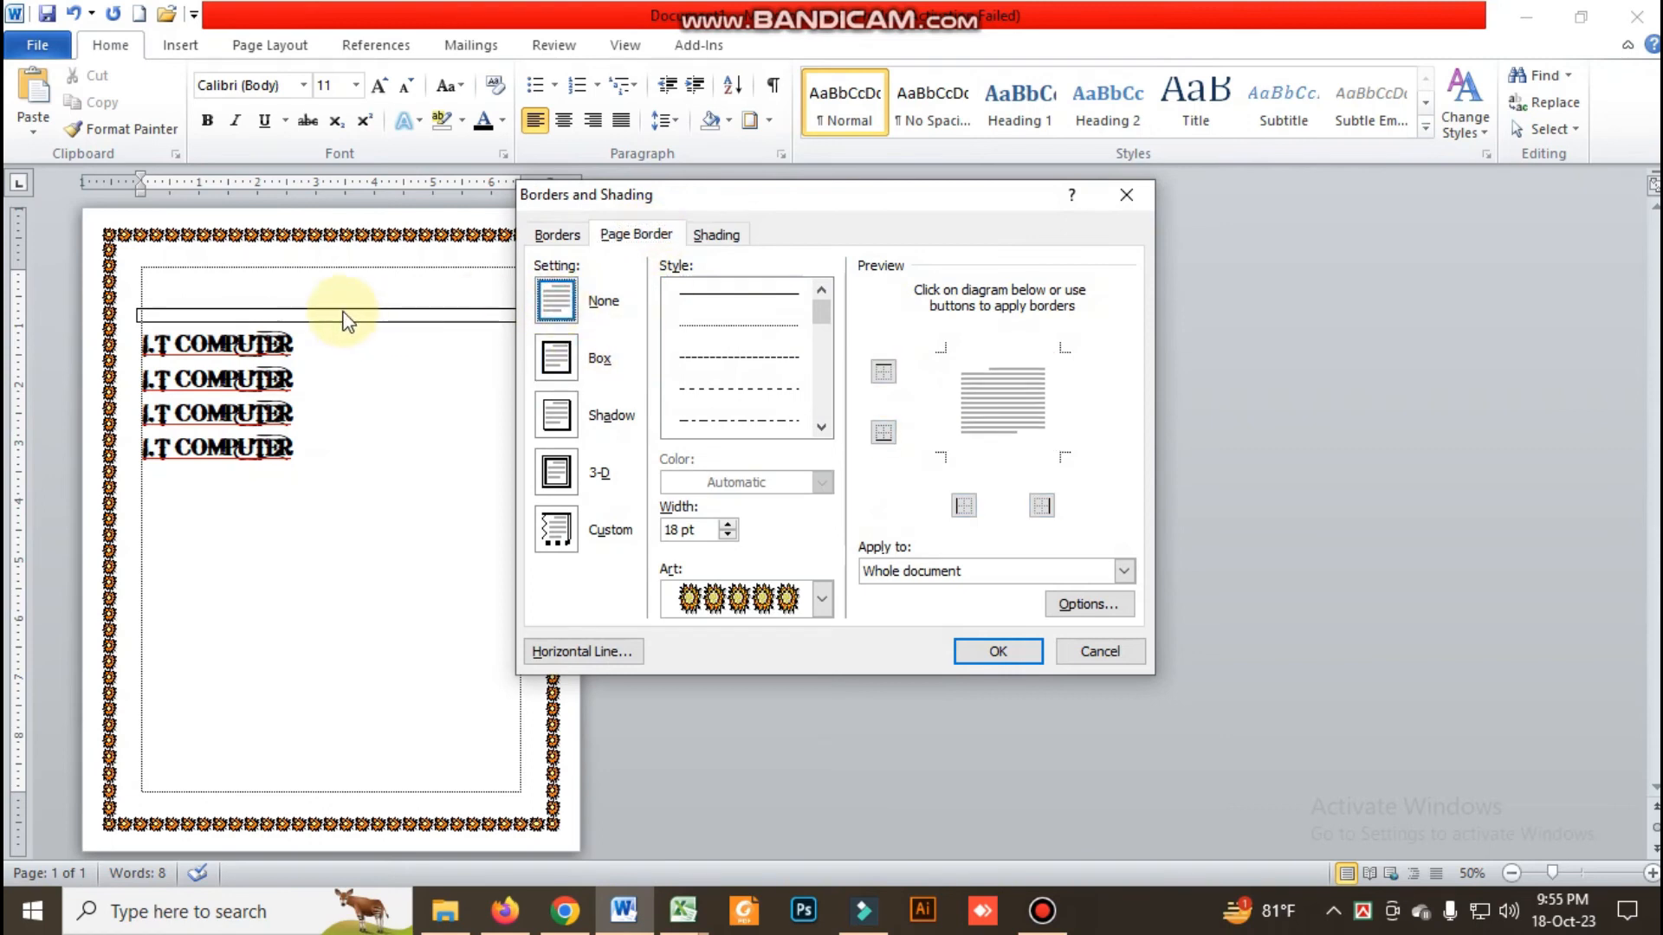
left_click(555, 234)
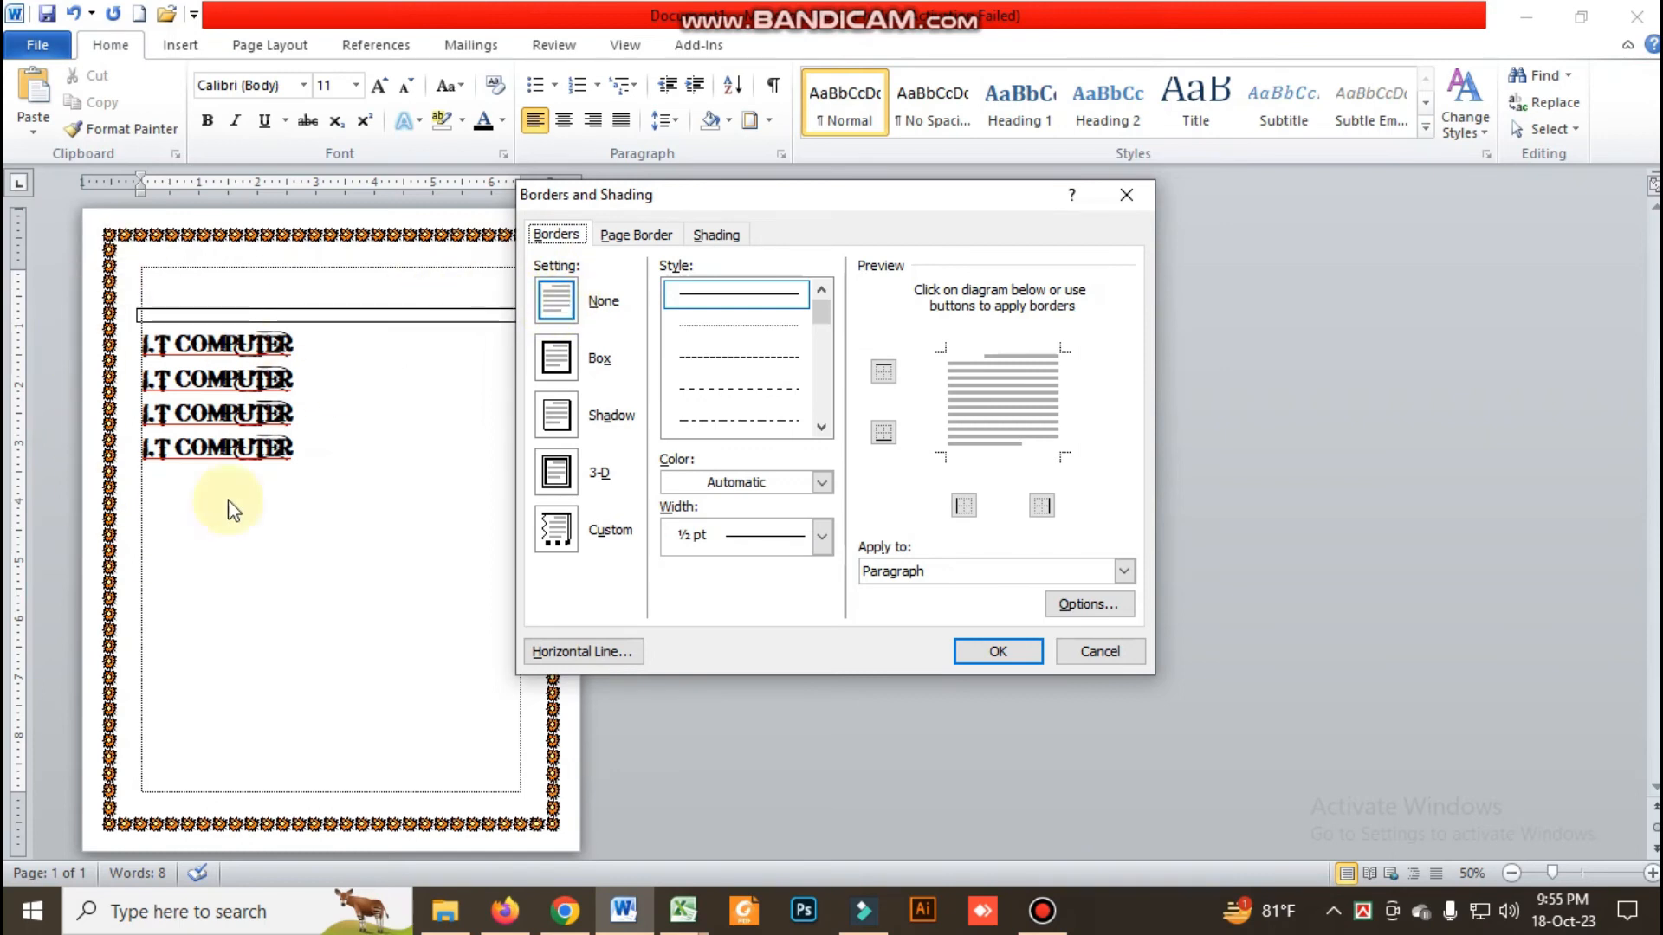
left_click(612, 234)
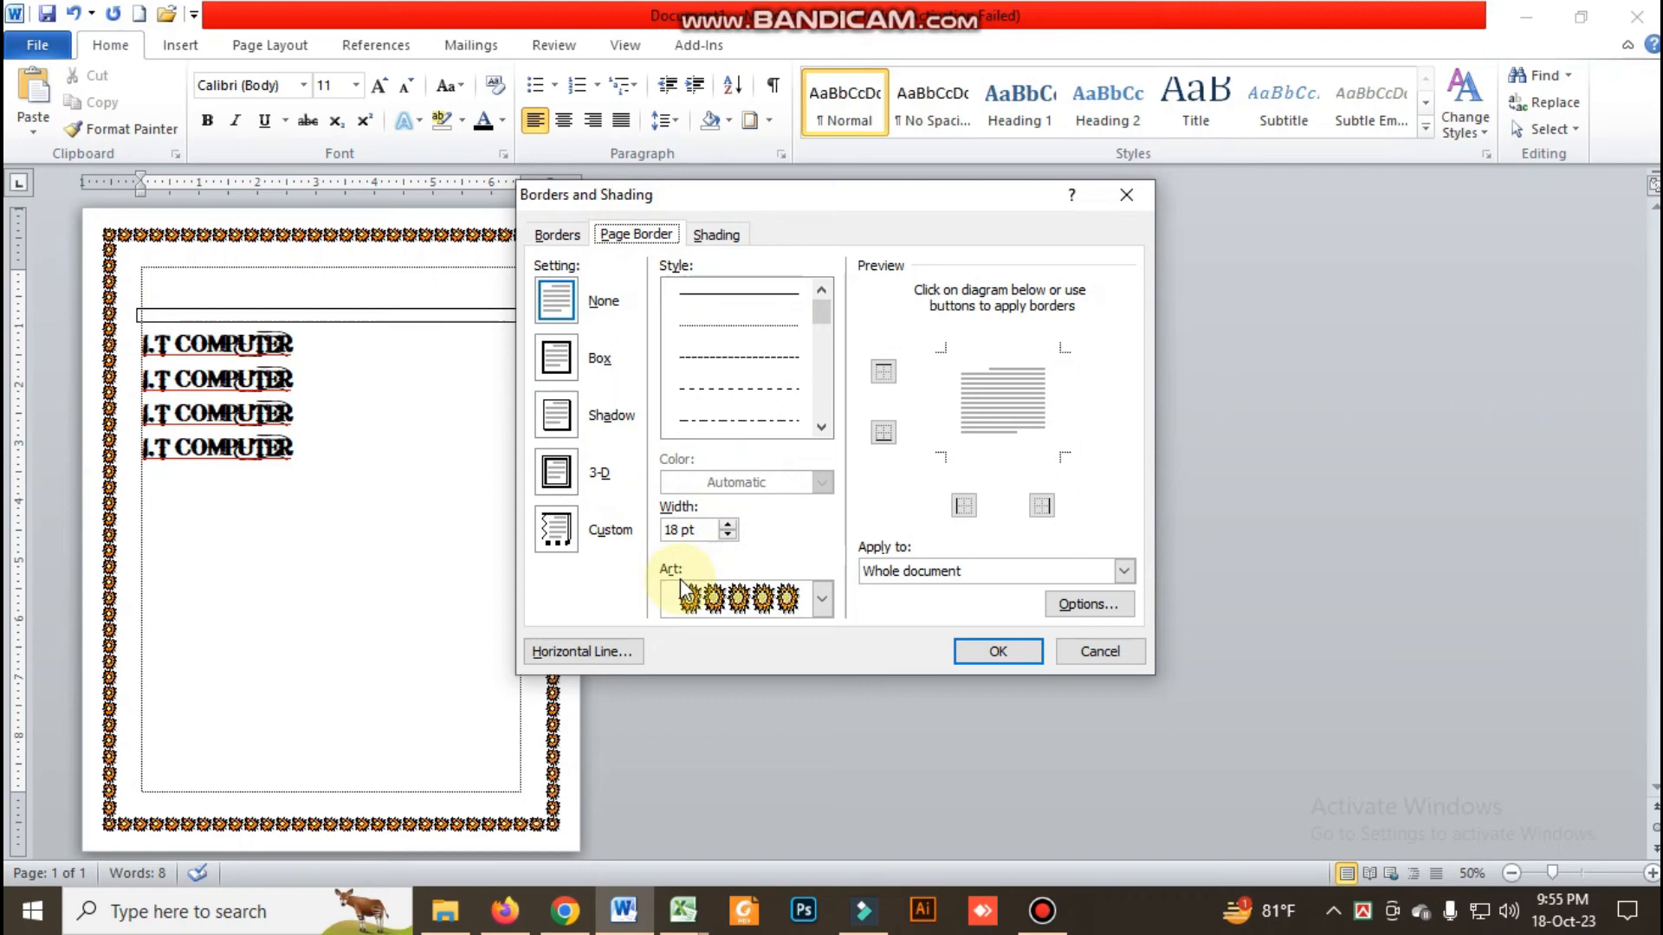
left_click(553, 304)
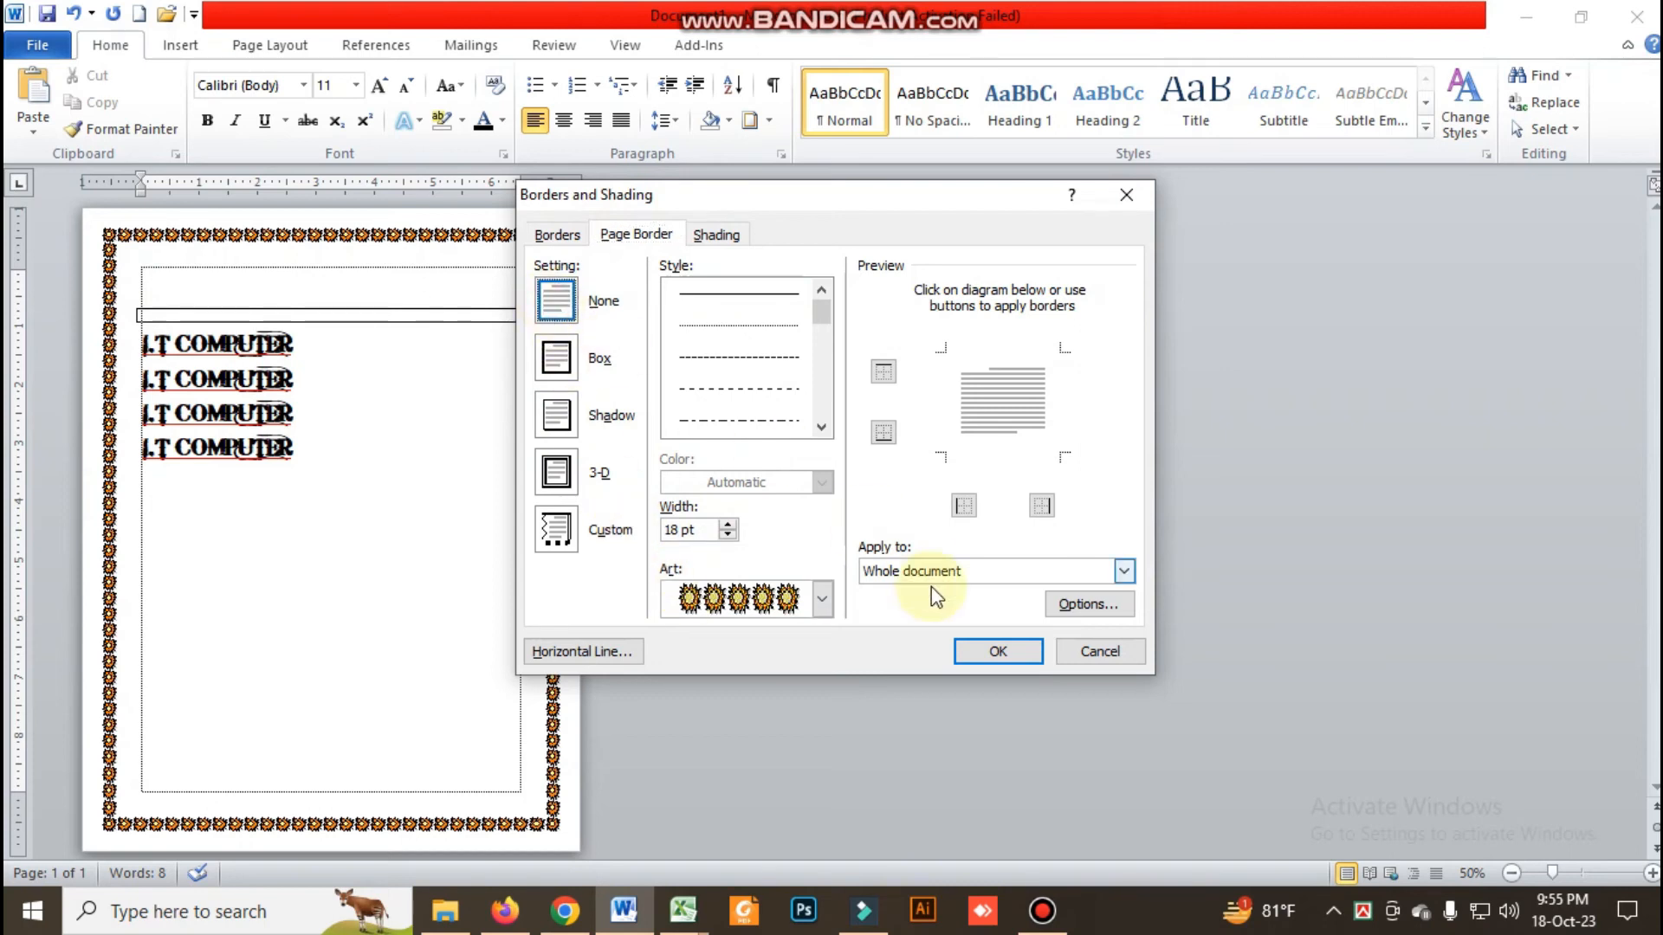
left_click(997, 651)
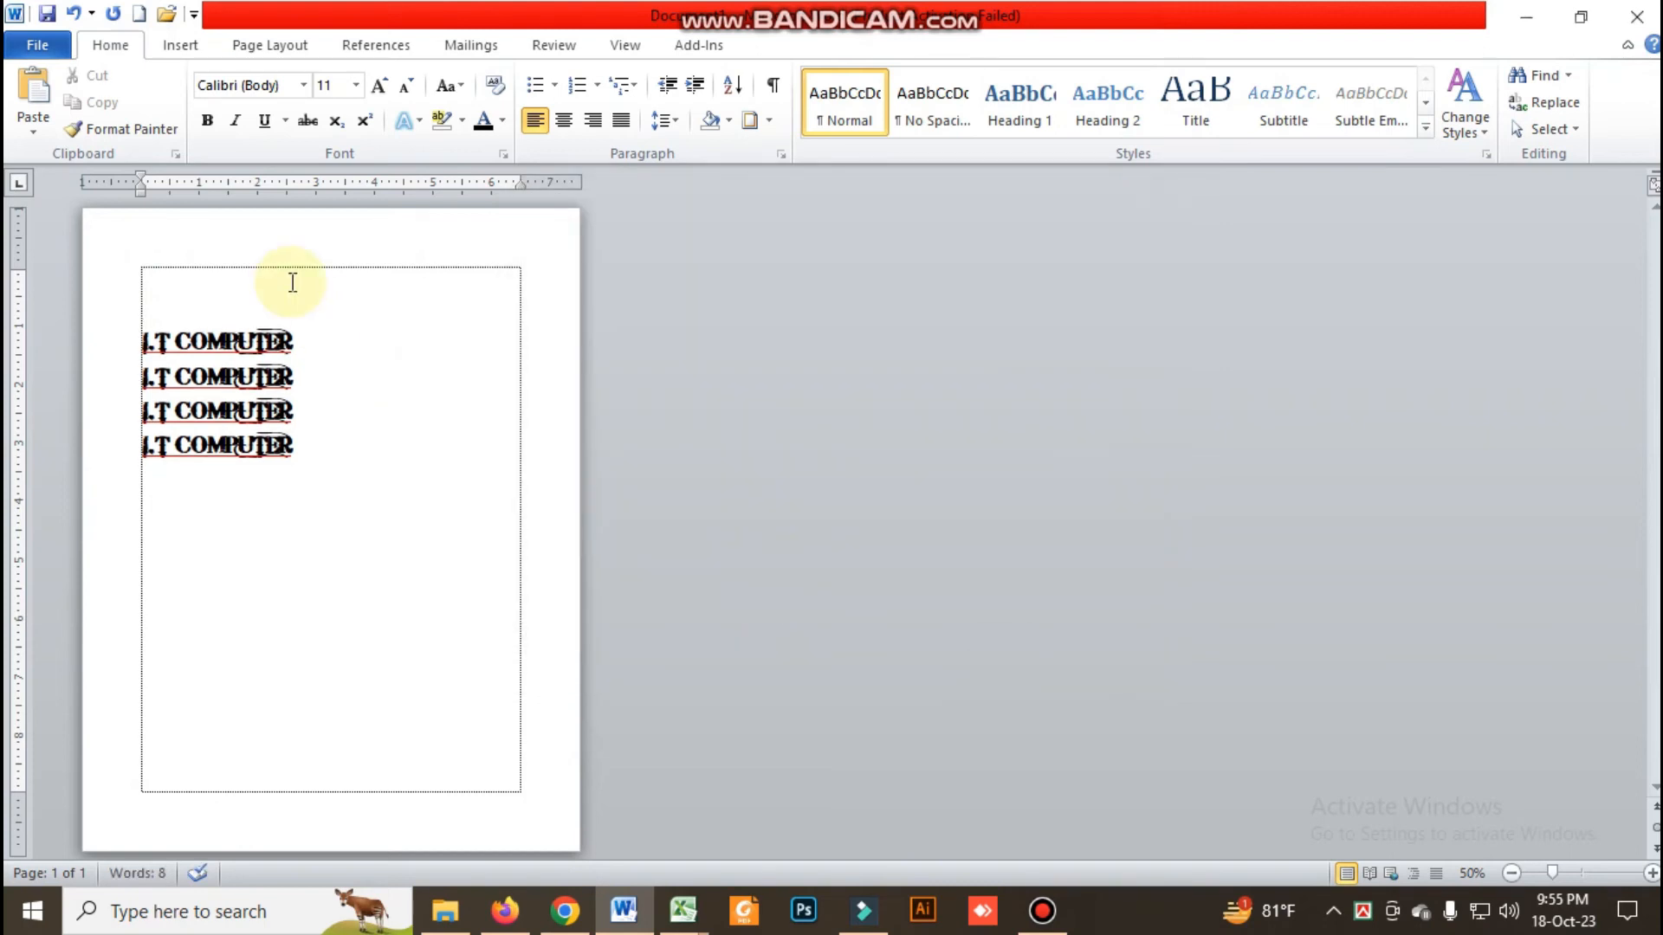
Apply the Heading 1 style to the first "I.T COMPUTER" line and set its font size to 26
left_click(98, 62)
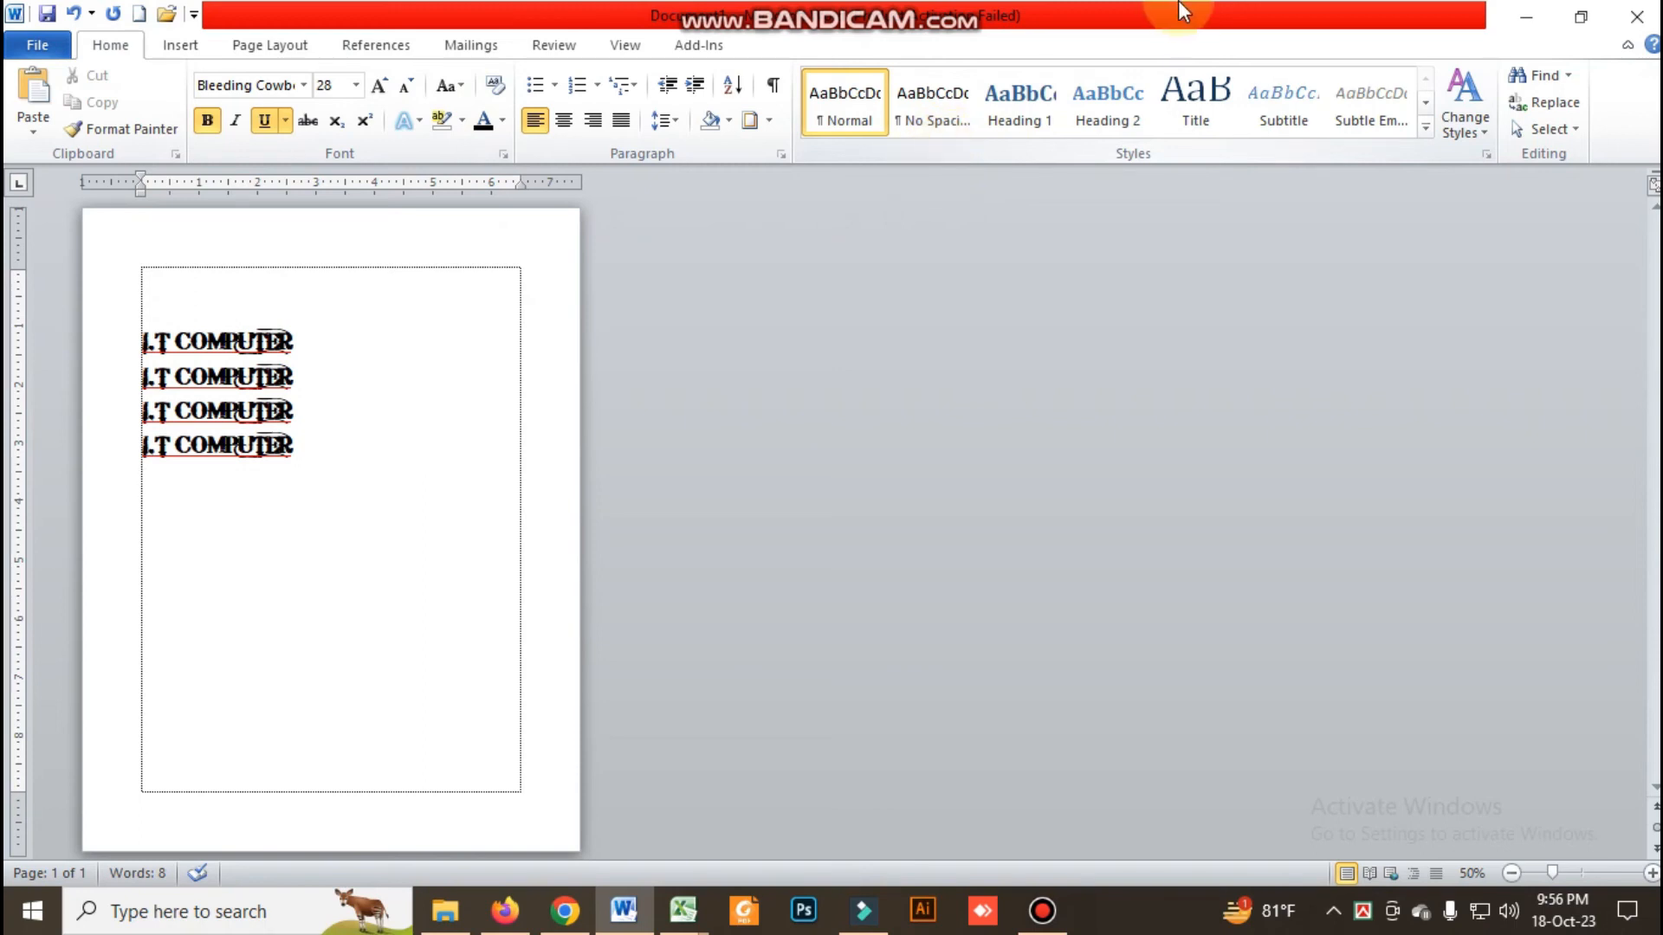
left_click(495, 403)
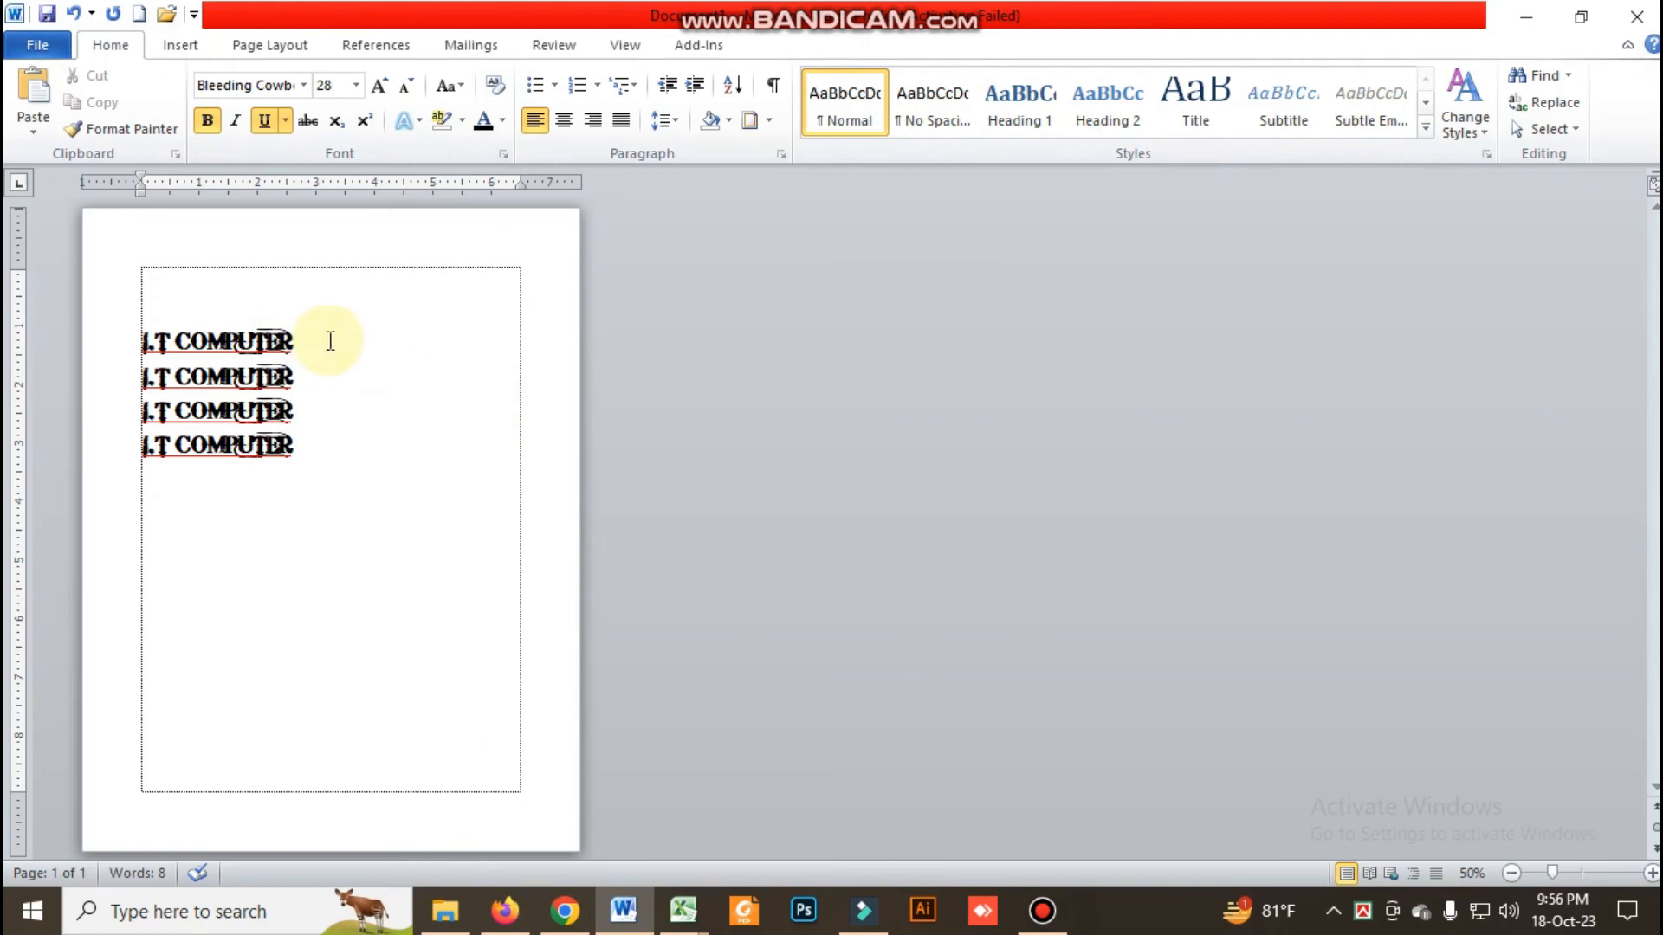
left_click_drag(328, 340, 143, 339)
left_click(1425, 128)
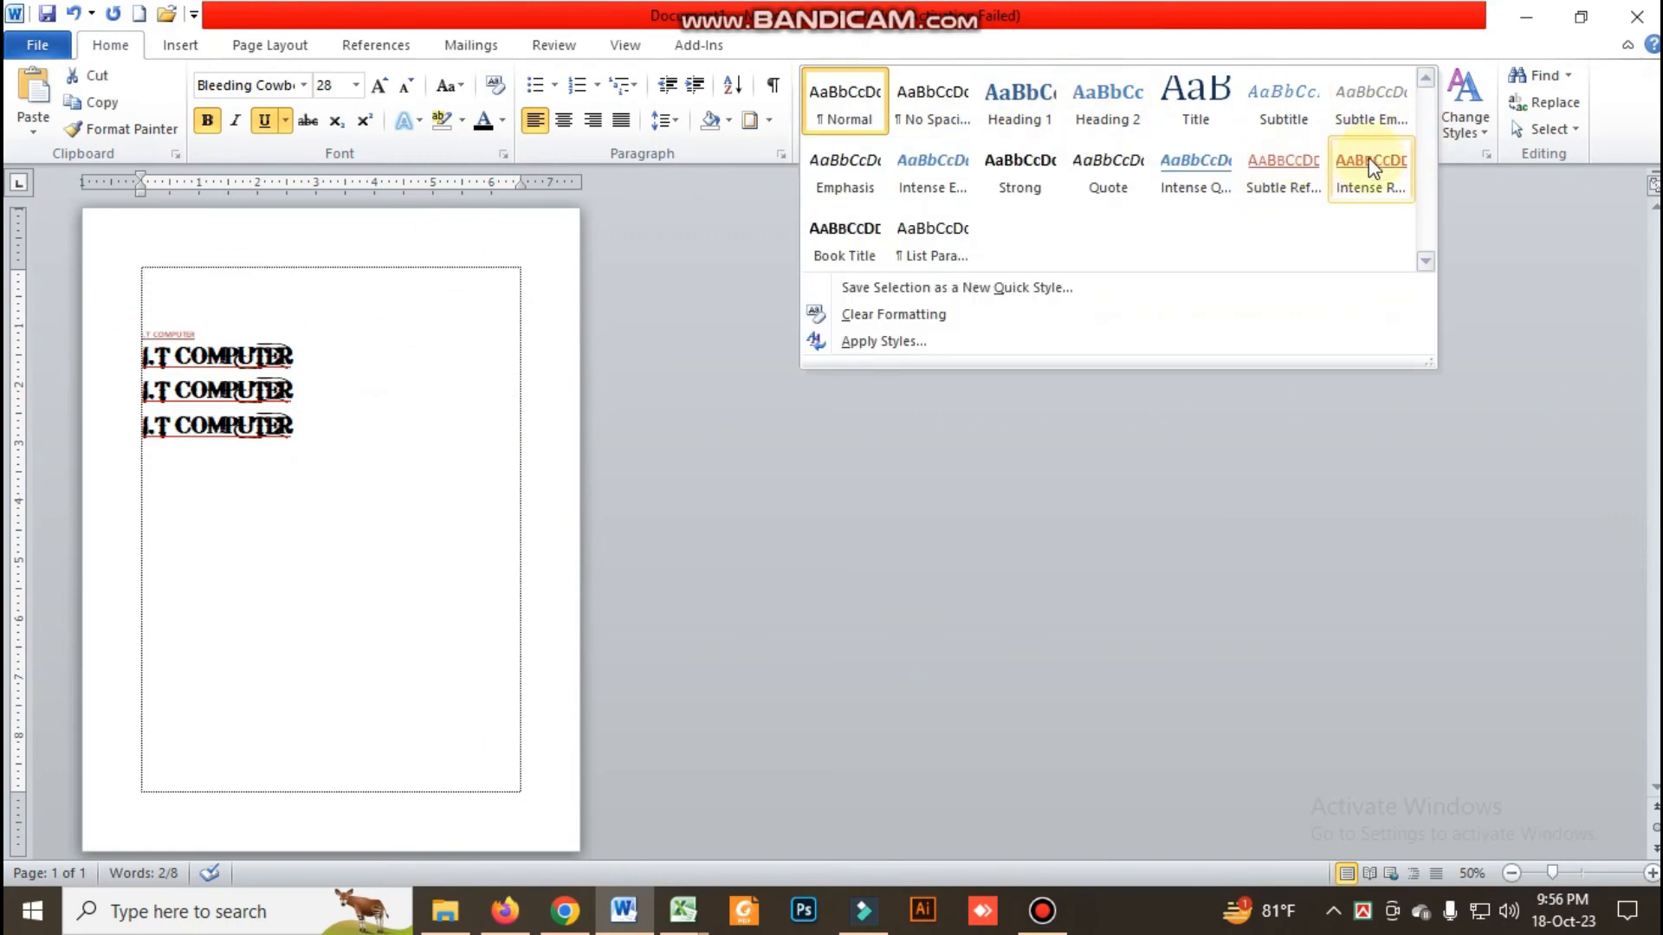
left_click(1014, 104)
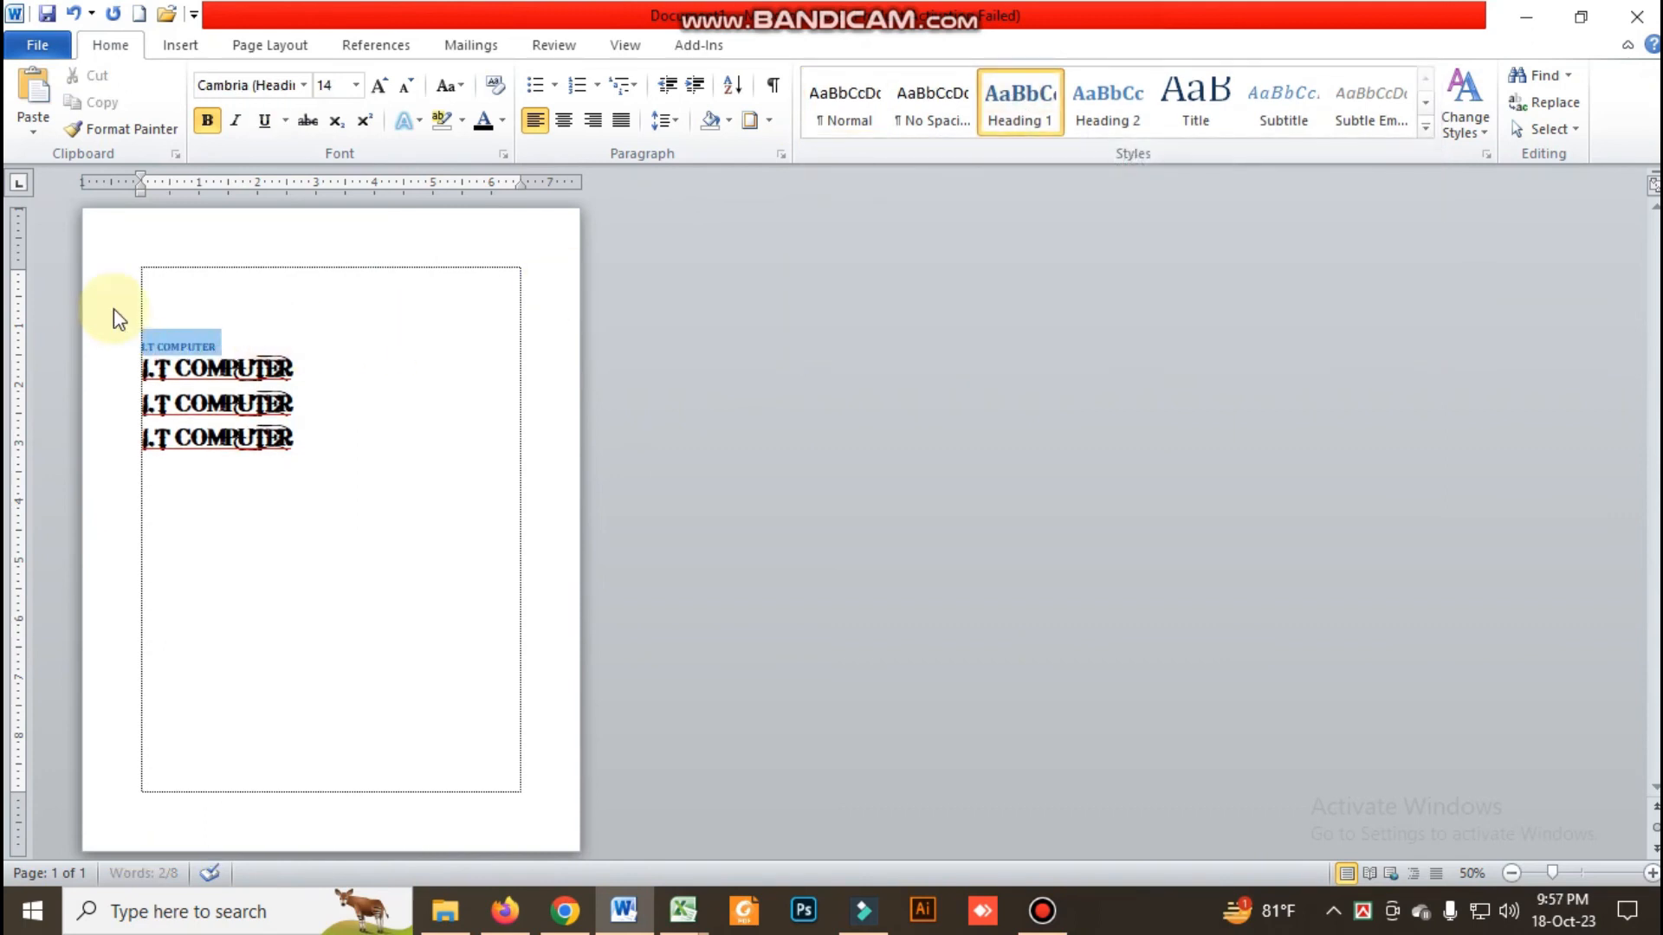
left_click(355, 85)
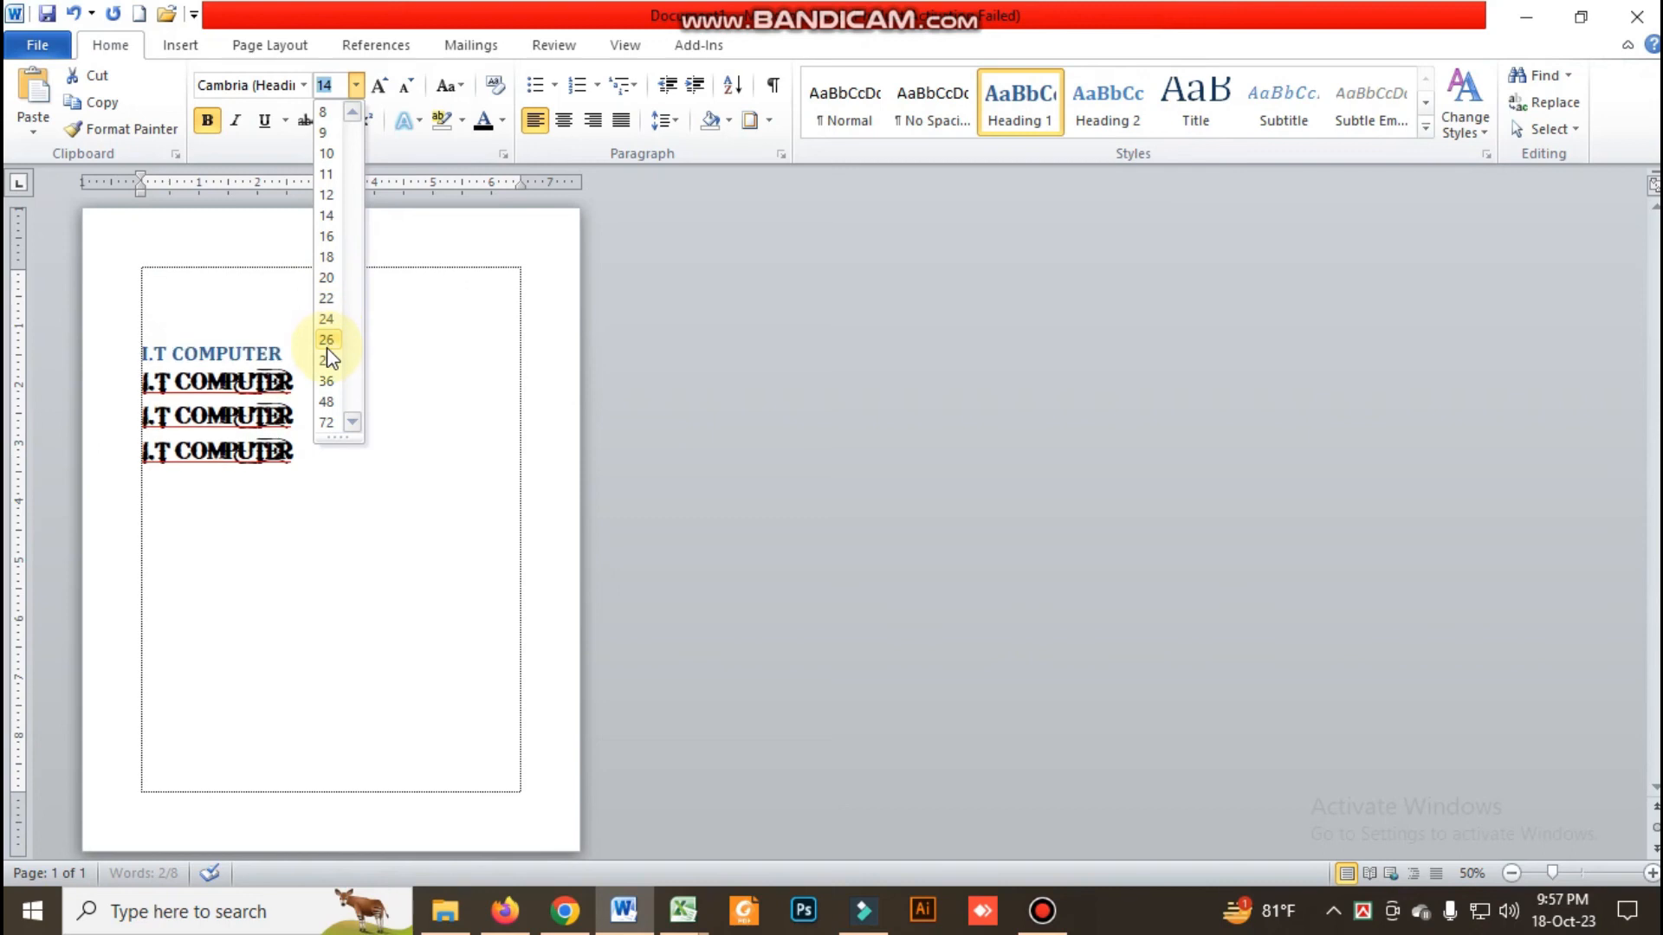
left_click(395, 423)
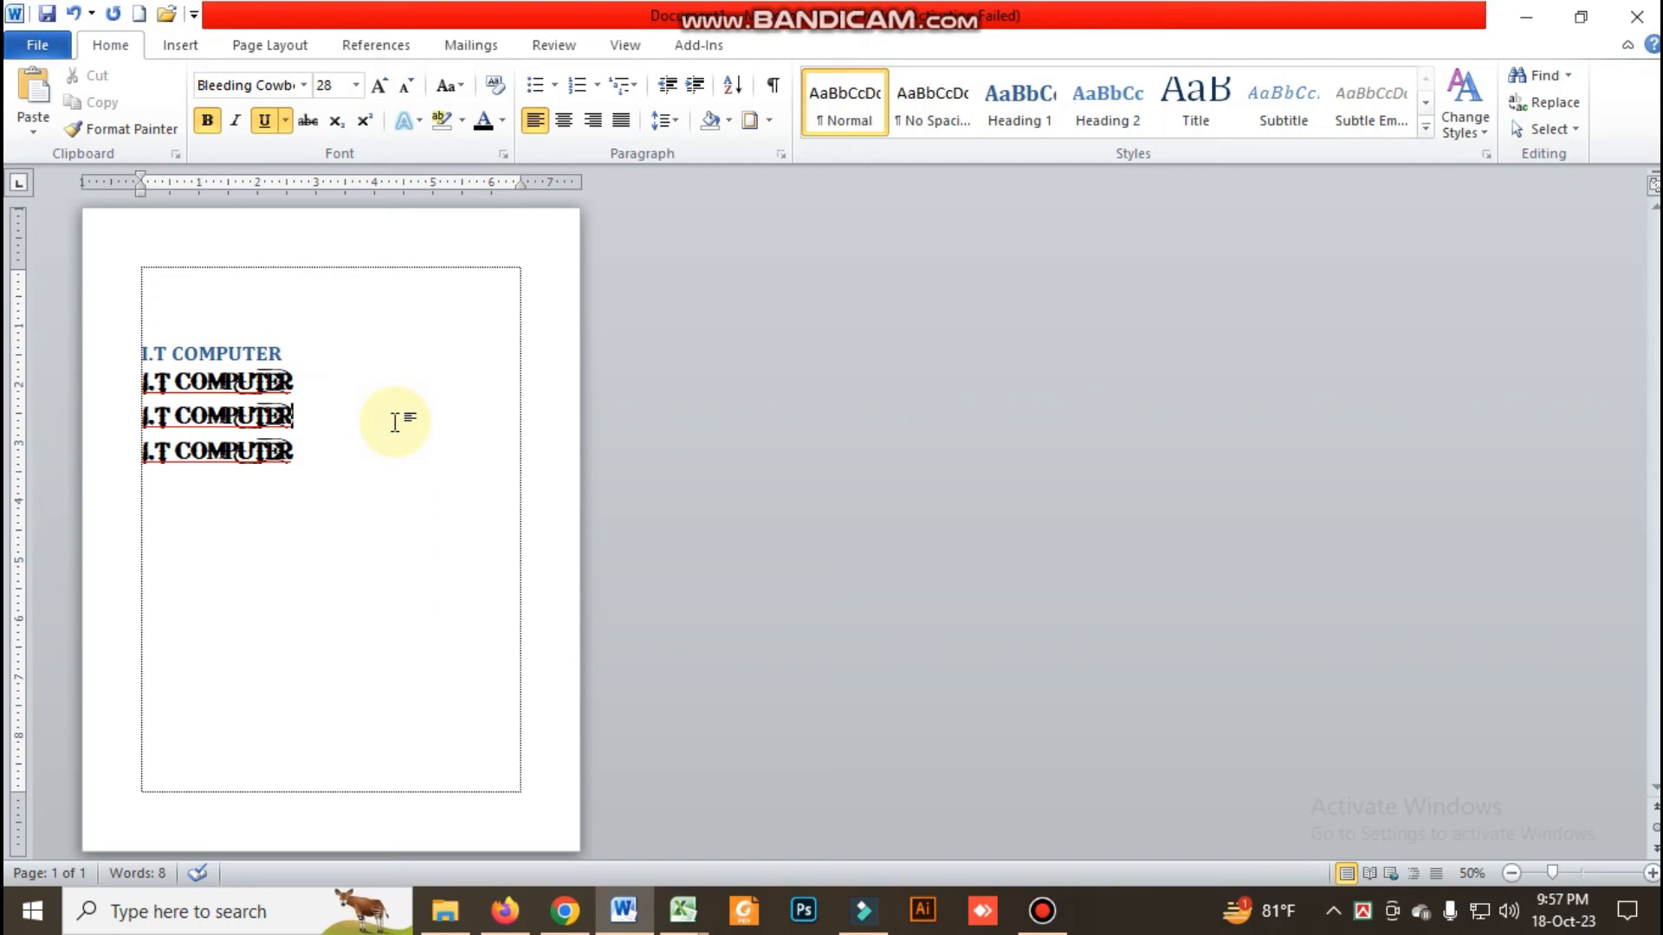
left_click(1484, 134)
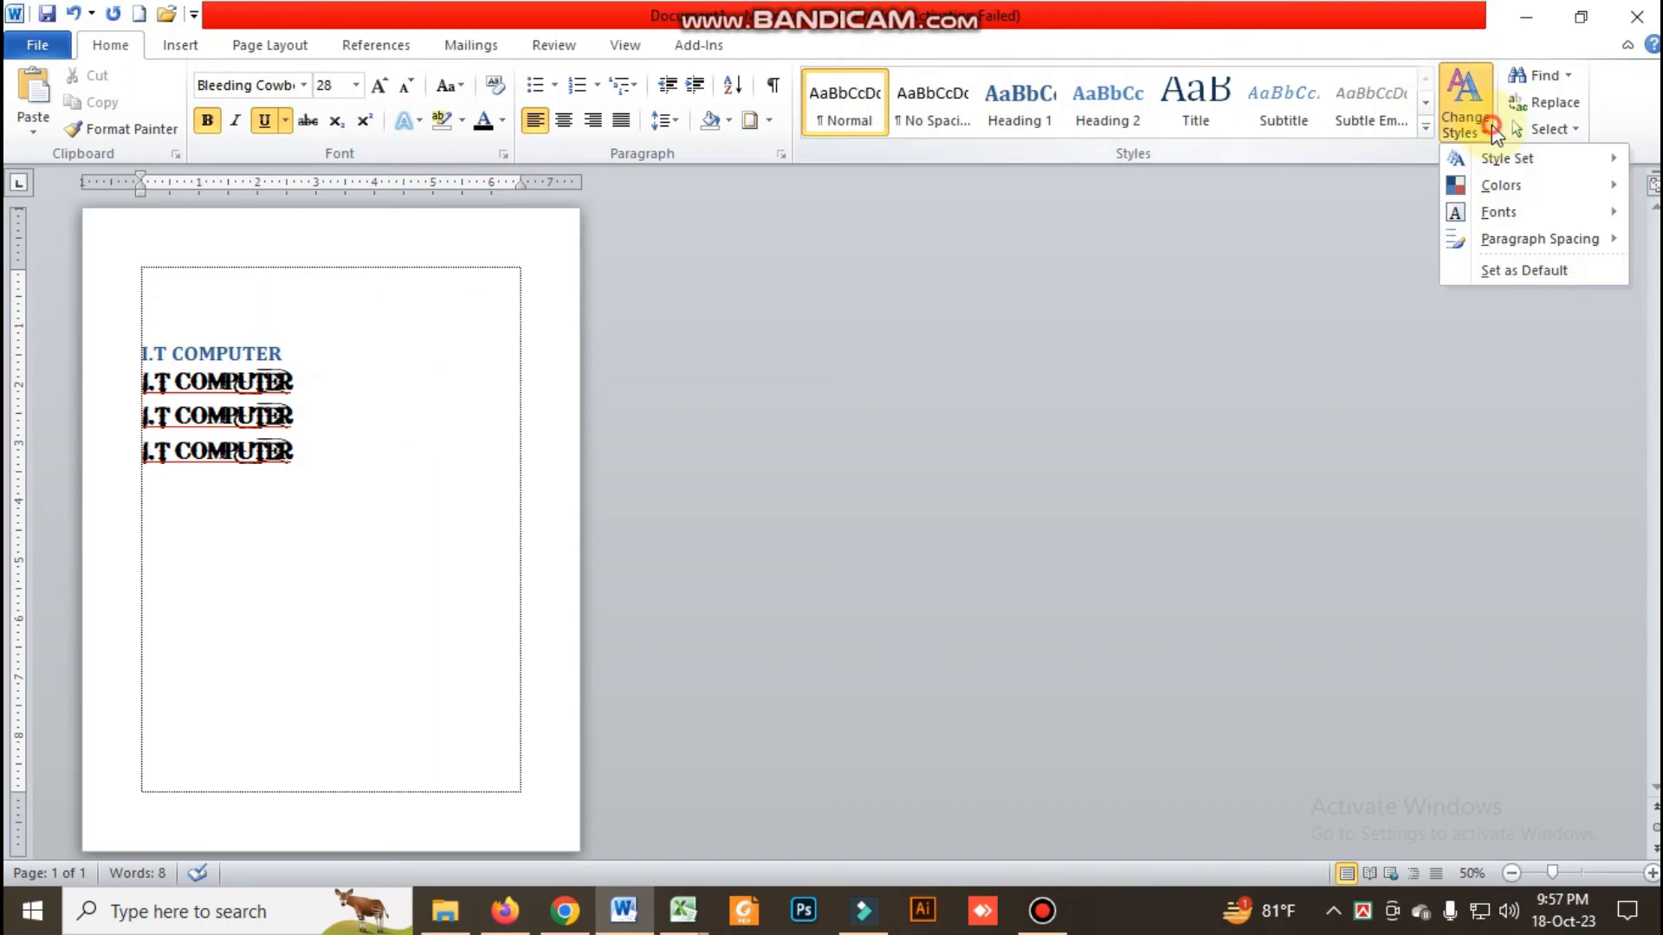
left_click(1484, 134)
left_click(1484, 134)
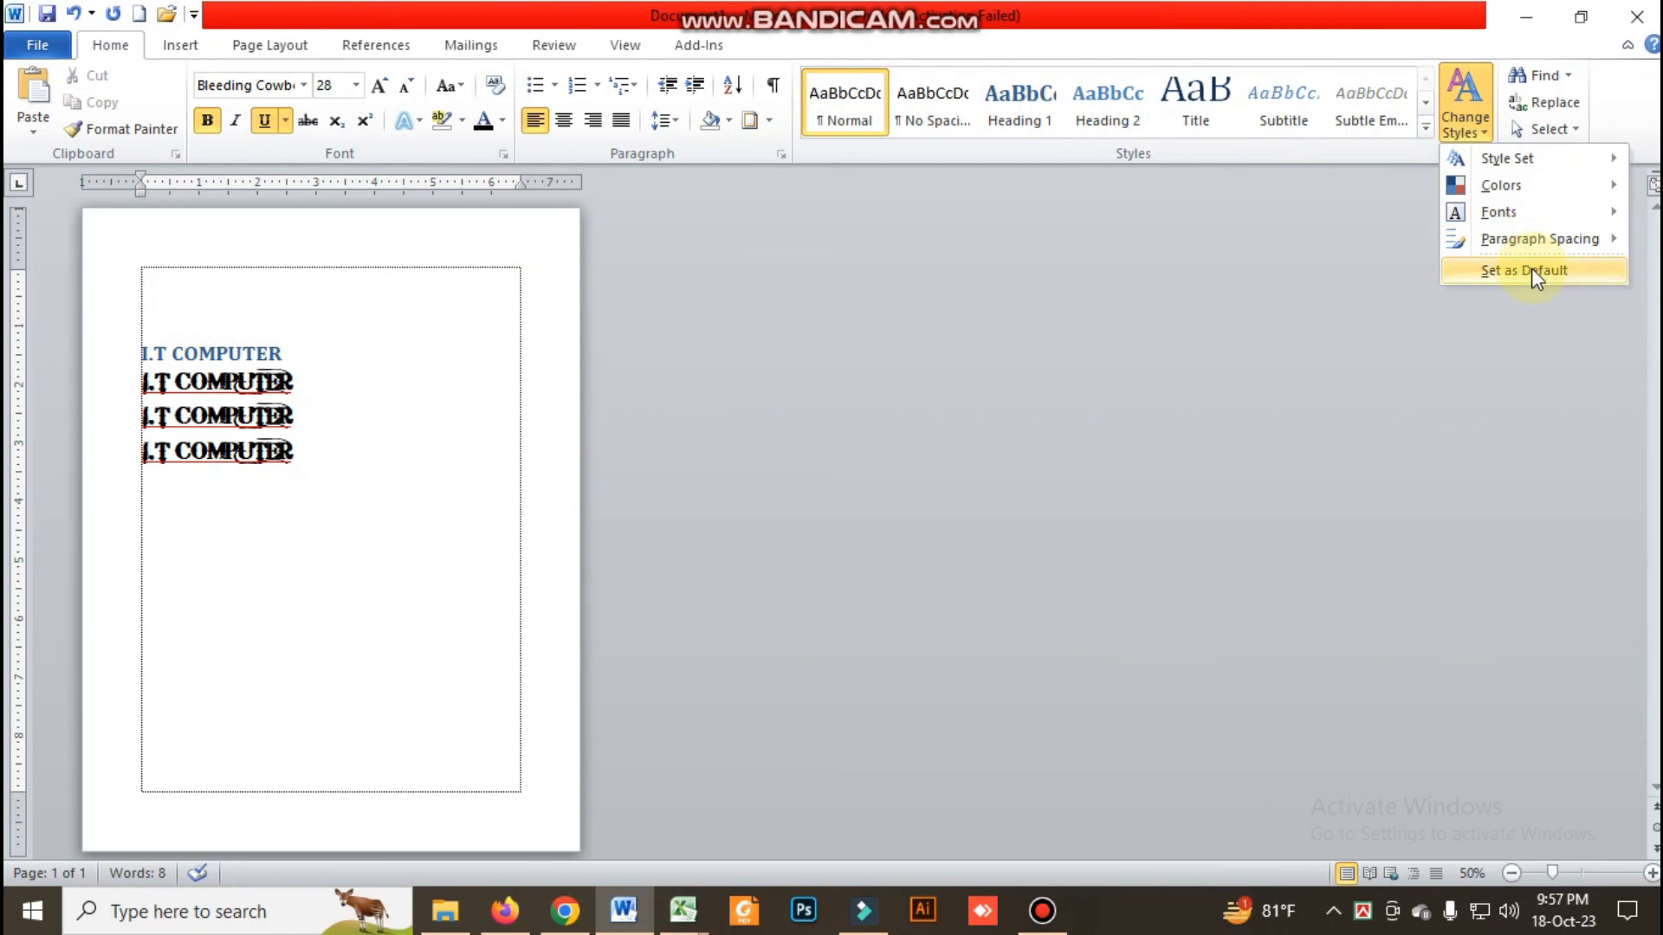
left_click(674, 326)
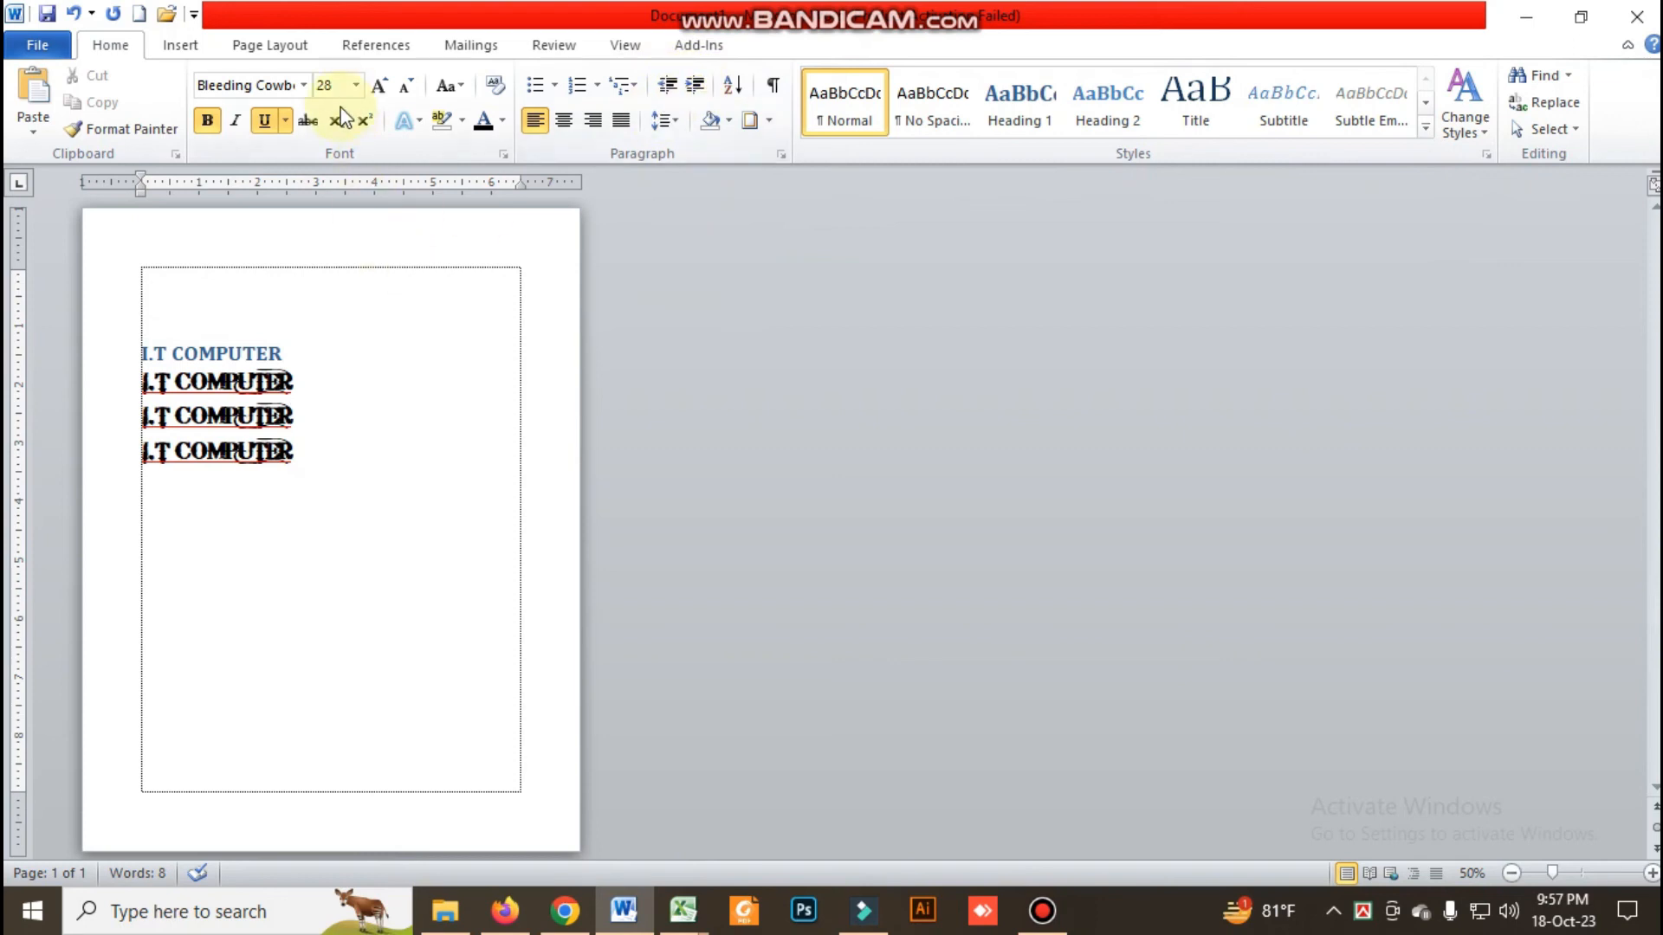
Search the document for the first name, followed by a search for "i.t"
left_click(352, 434)
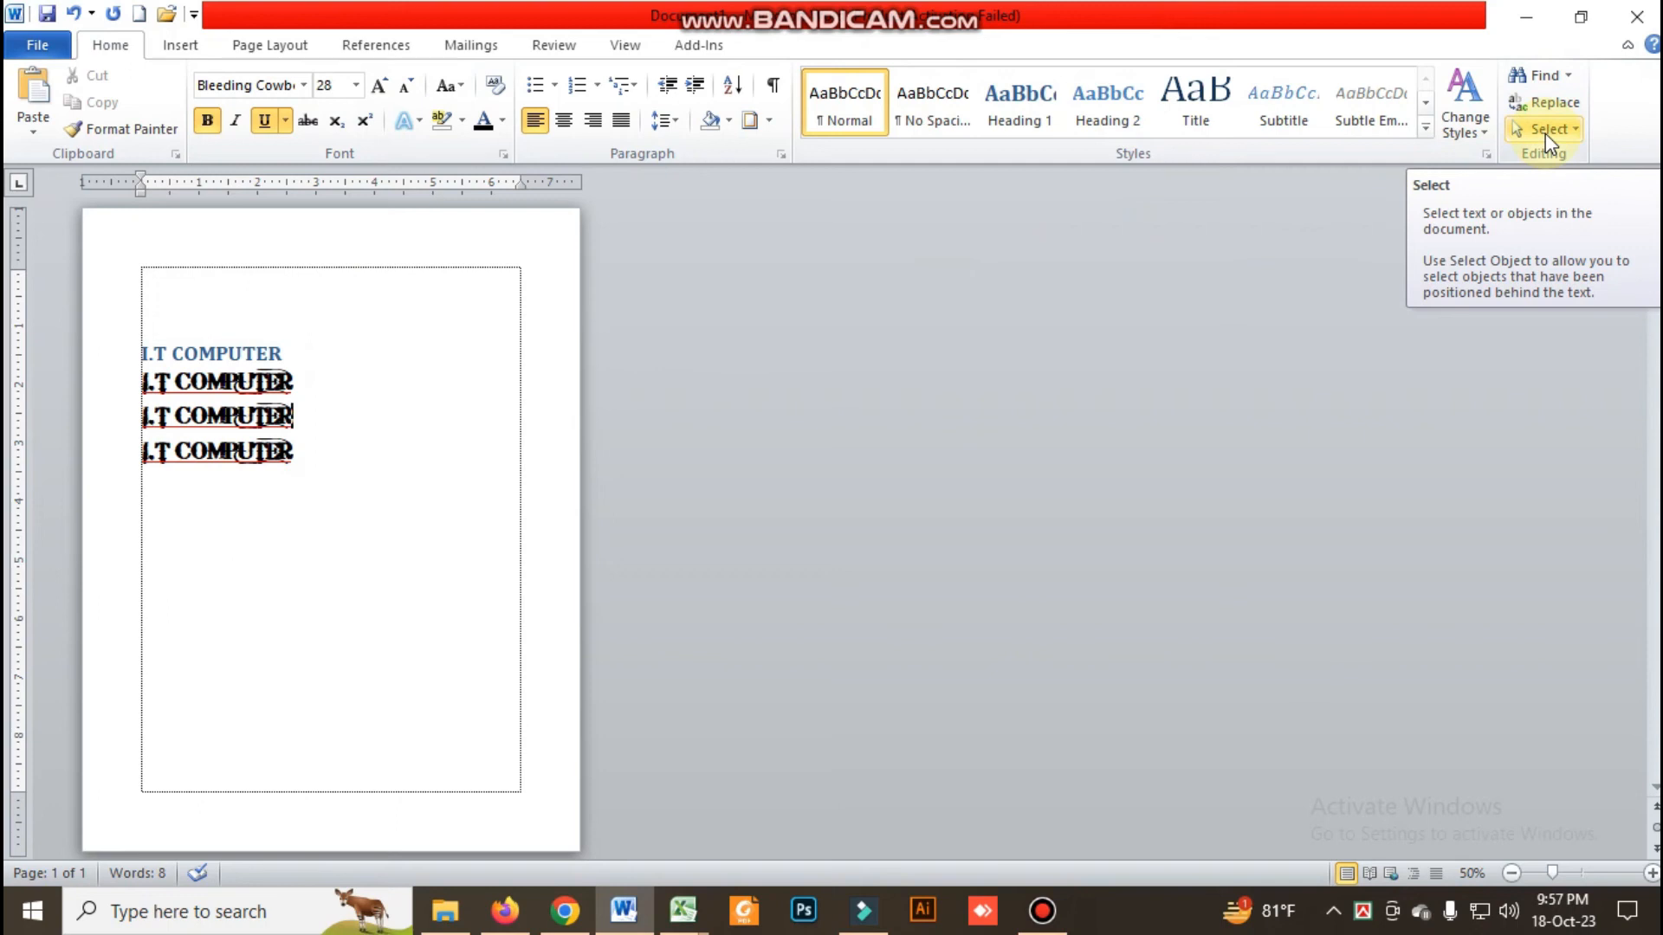
left_click(1569, 78)
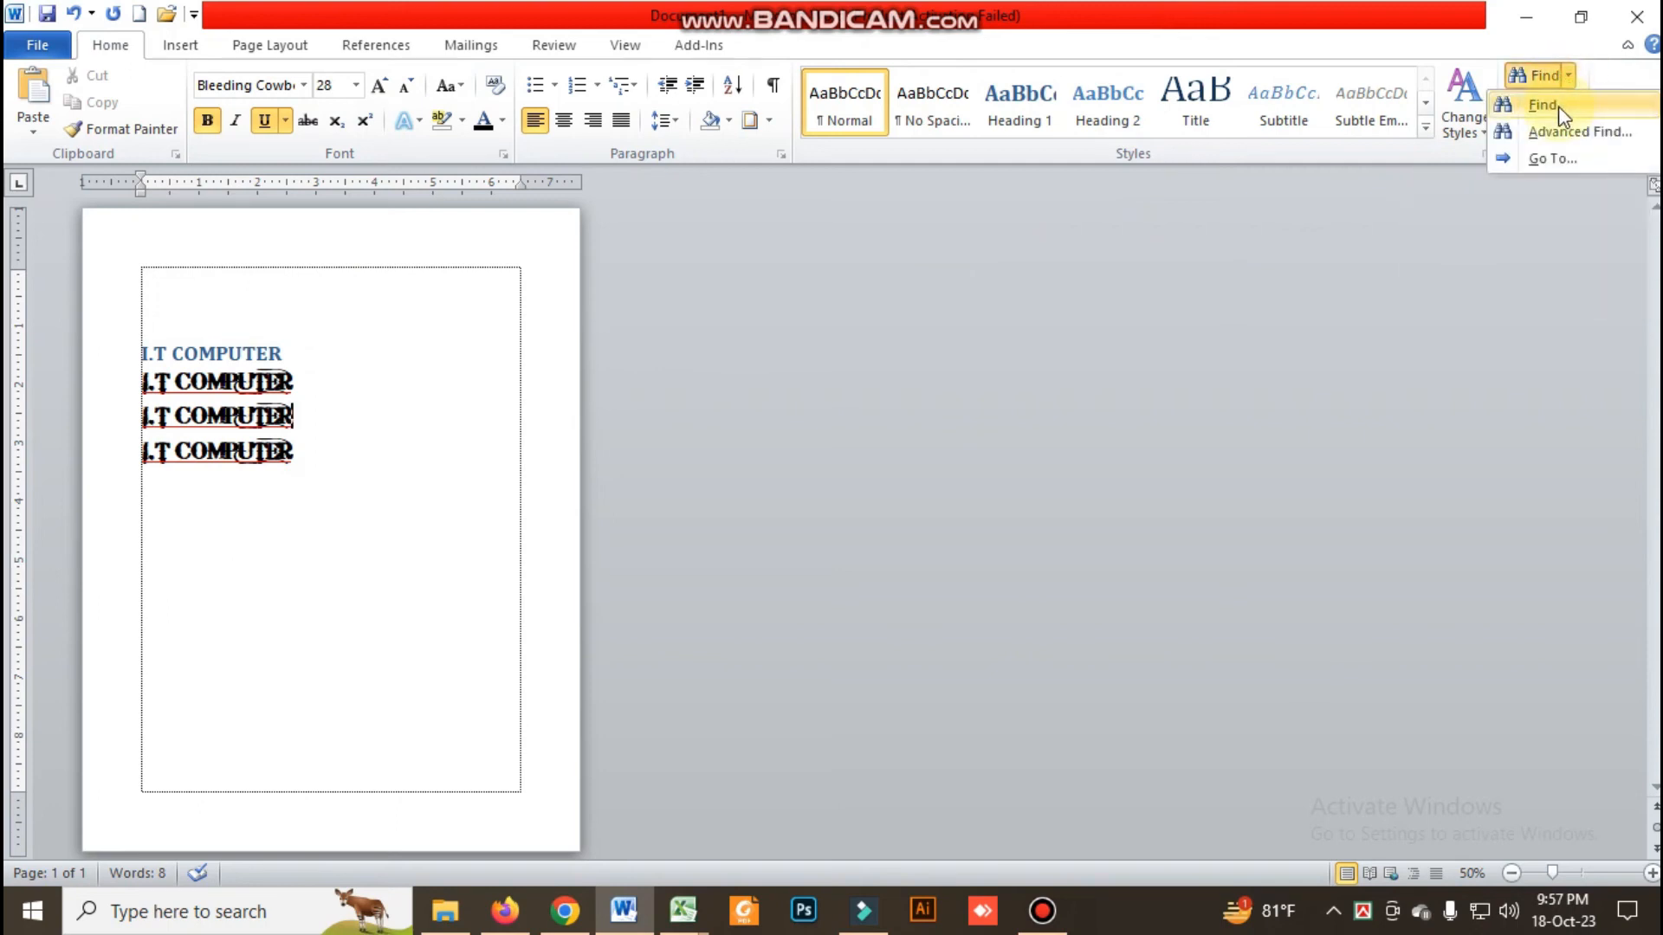
left_click(1557, 106)
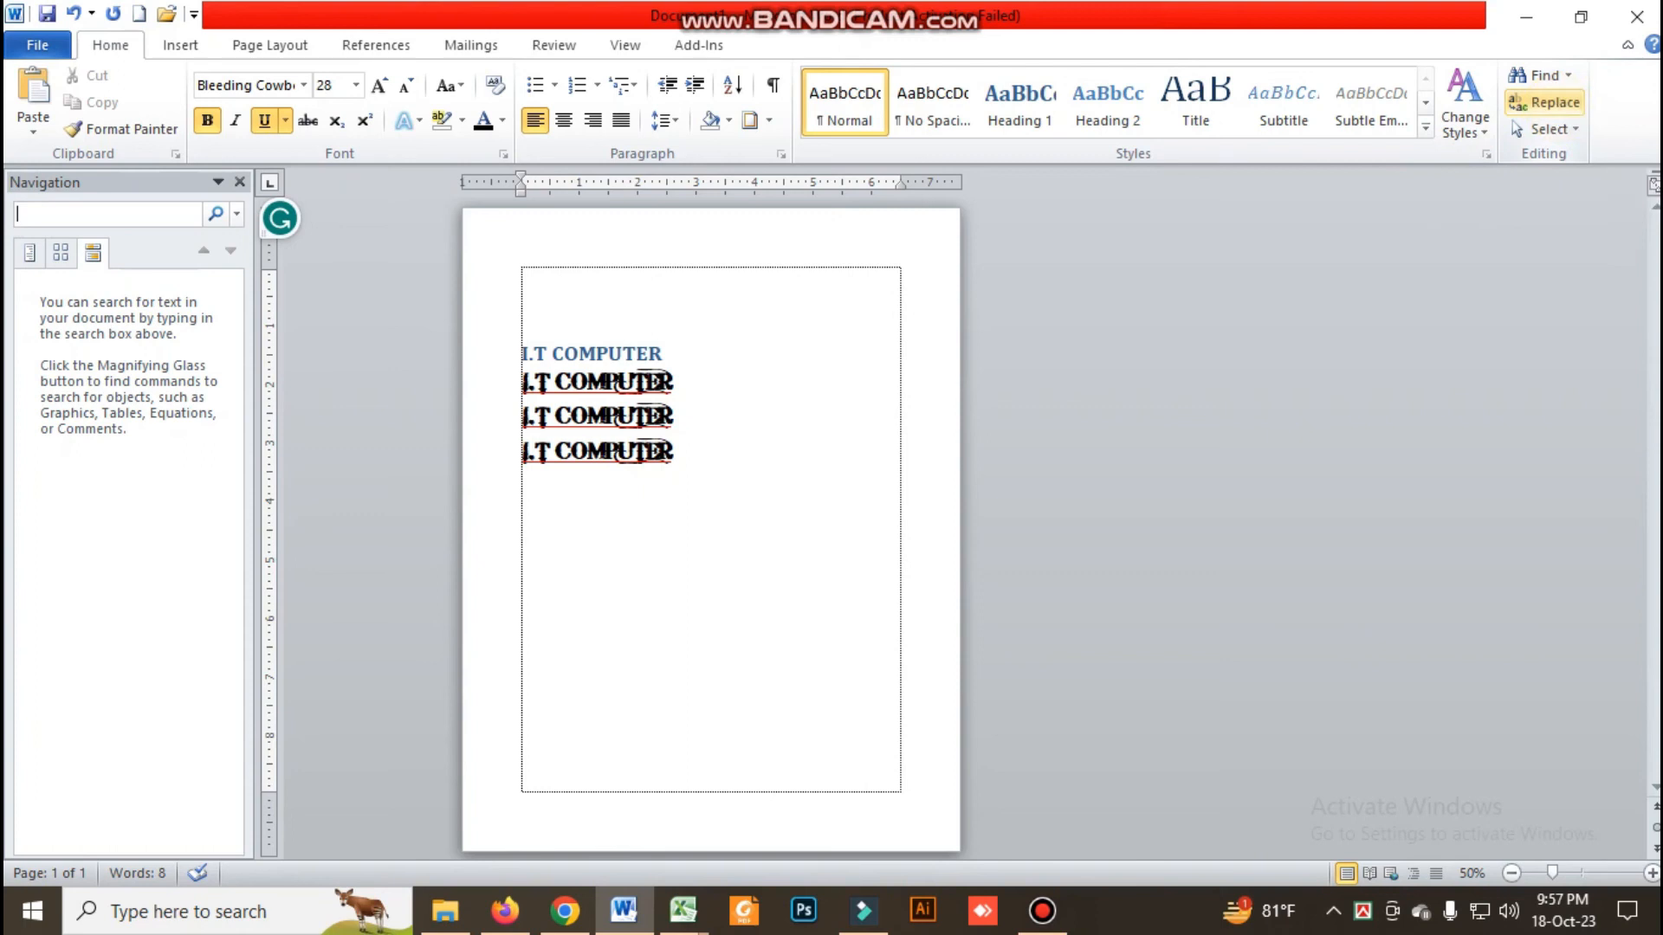
type("oli")
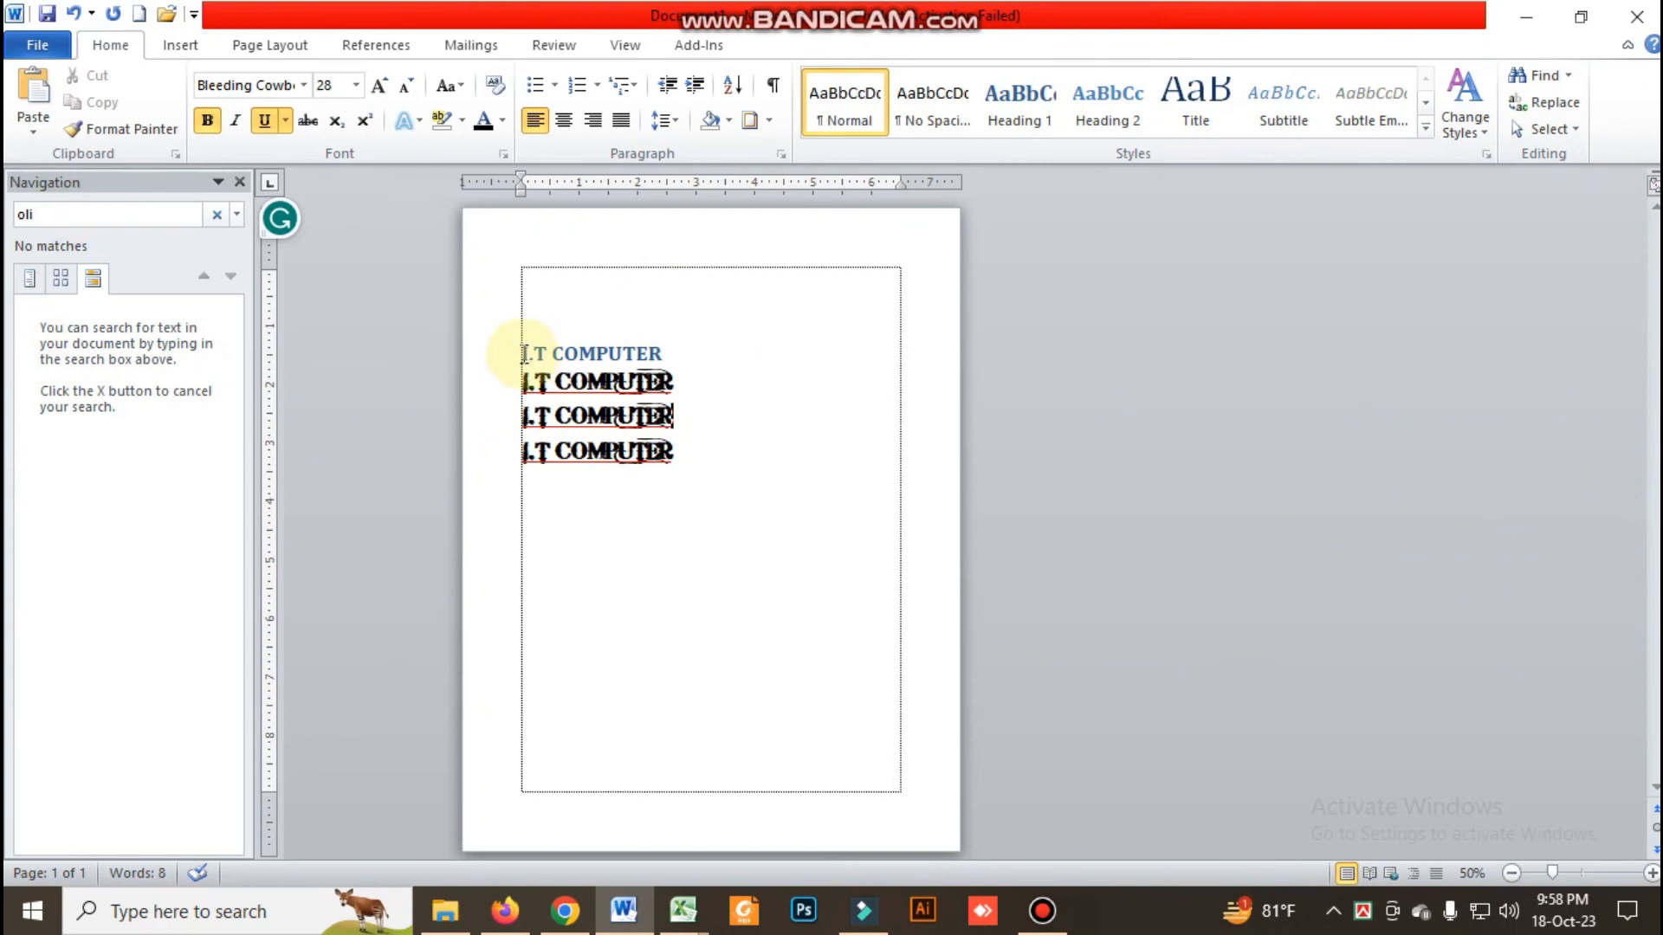
left_click_drag(100, 217, 7, 208)
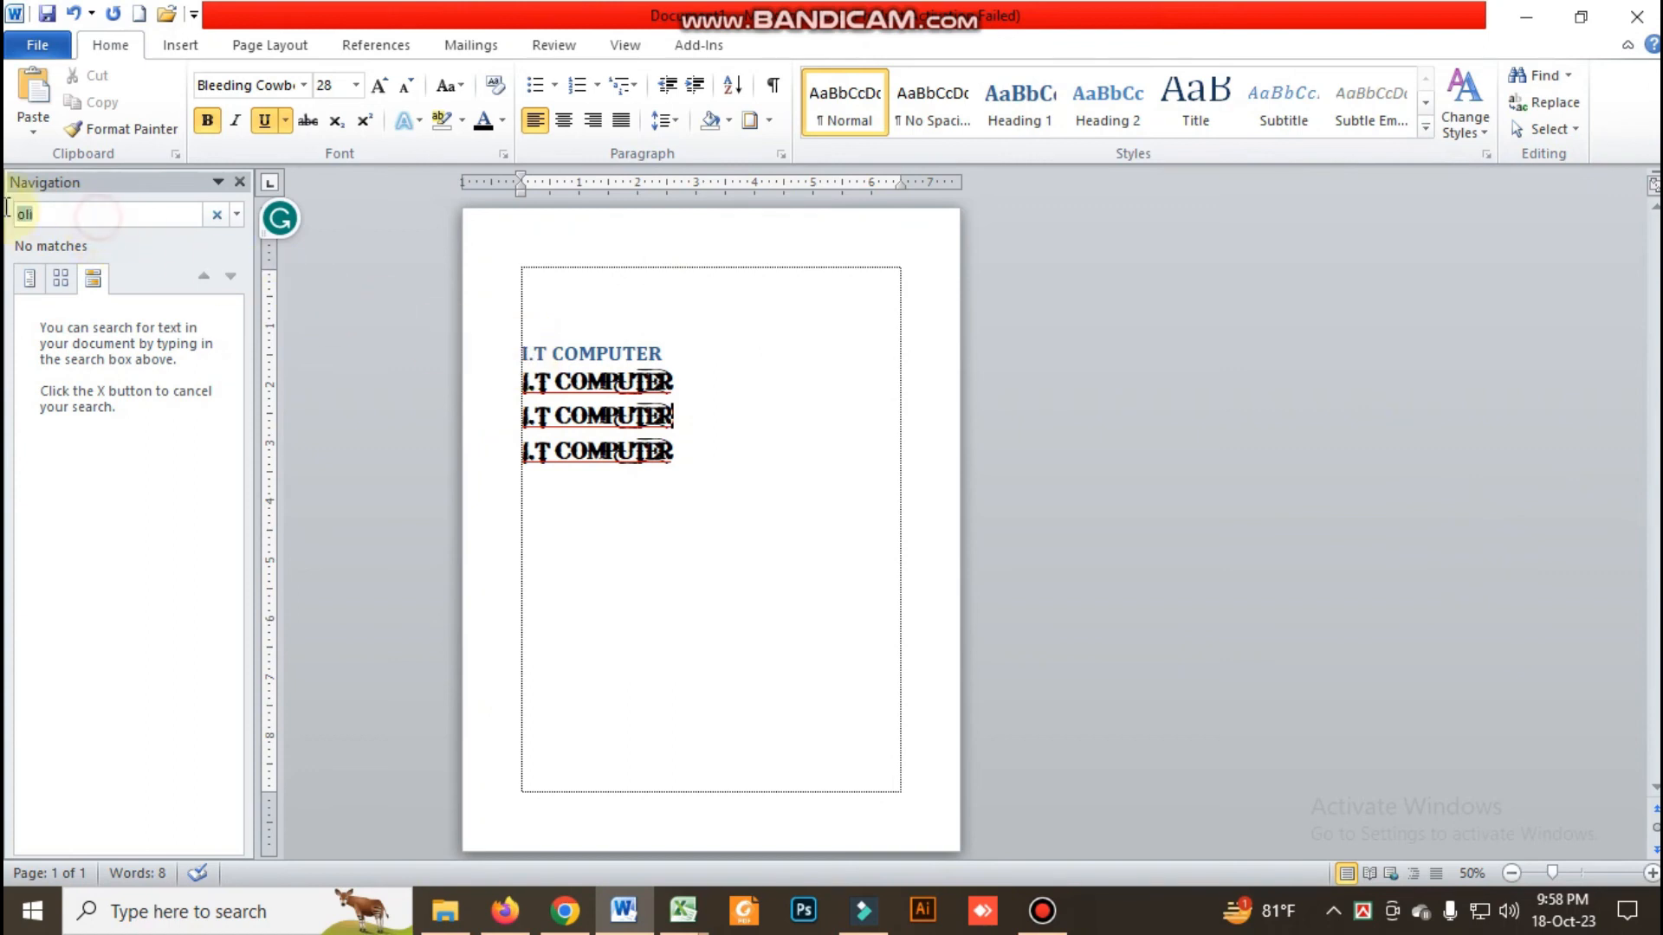
type("i.t")
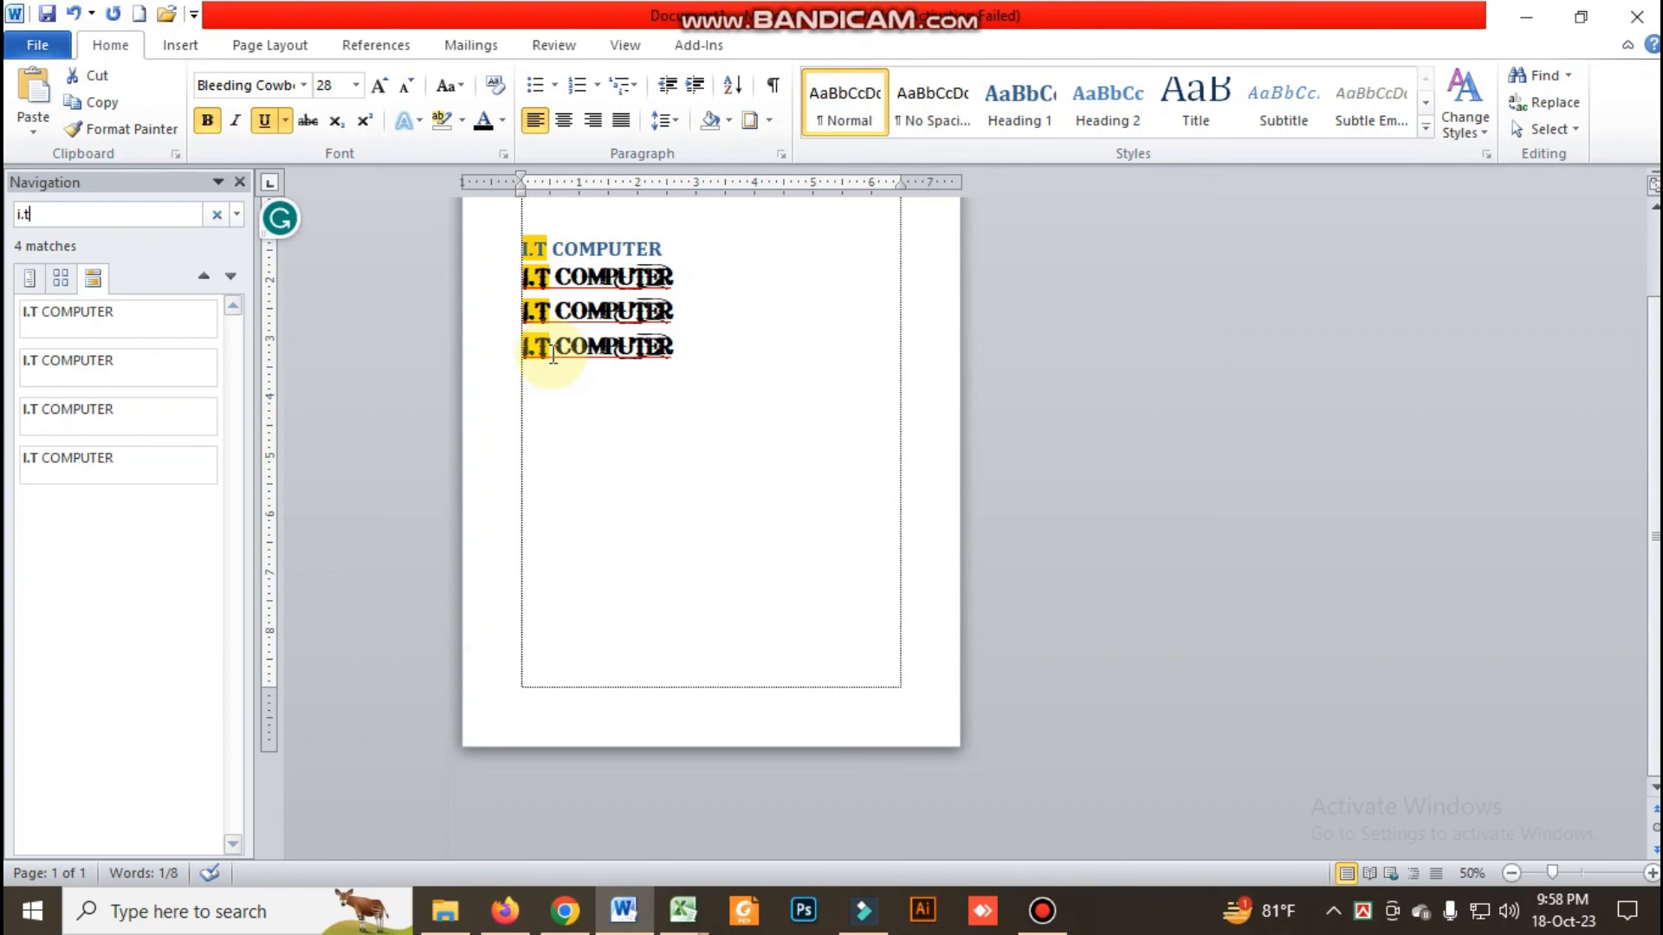
Search the document for "u", close the search and place the cursor after the last "I.T COMPUTER" line
left_click(64, 211)
left_click_drag(63, 212, 17, 215)
type("ut")
key("BackSpace")
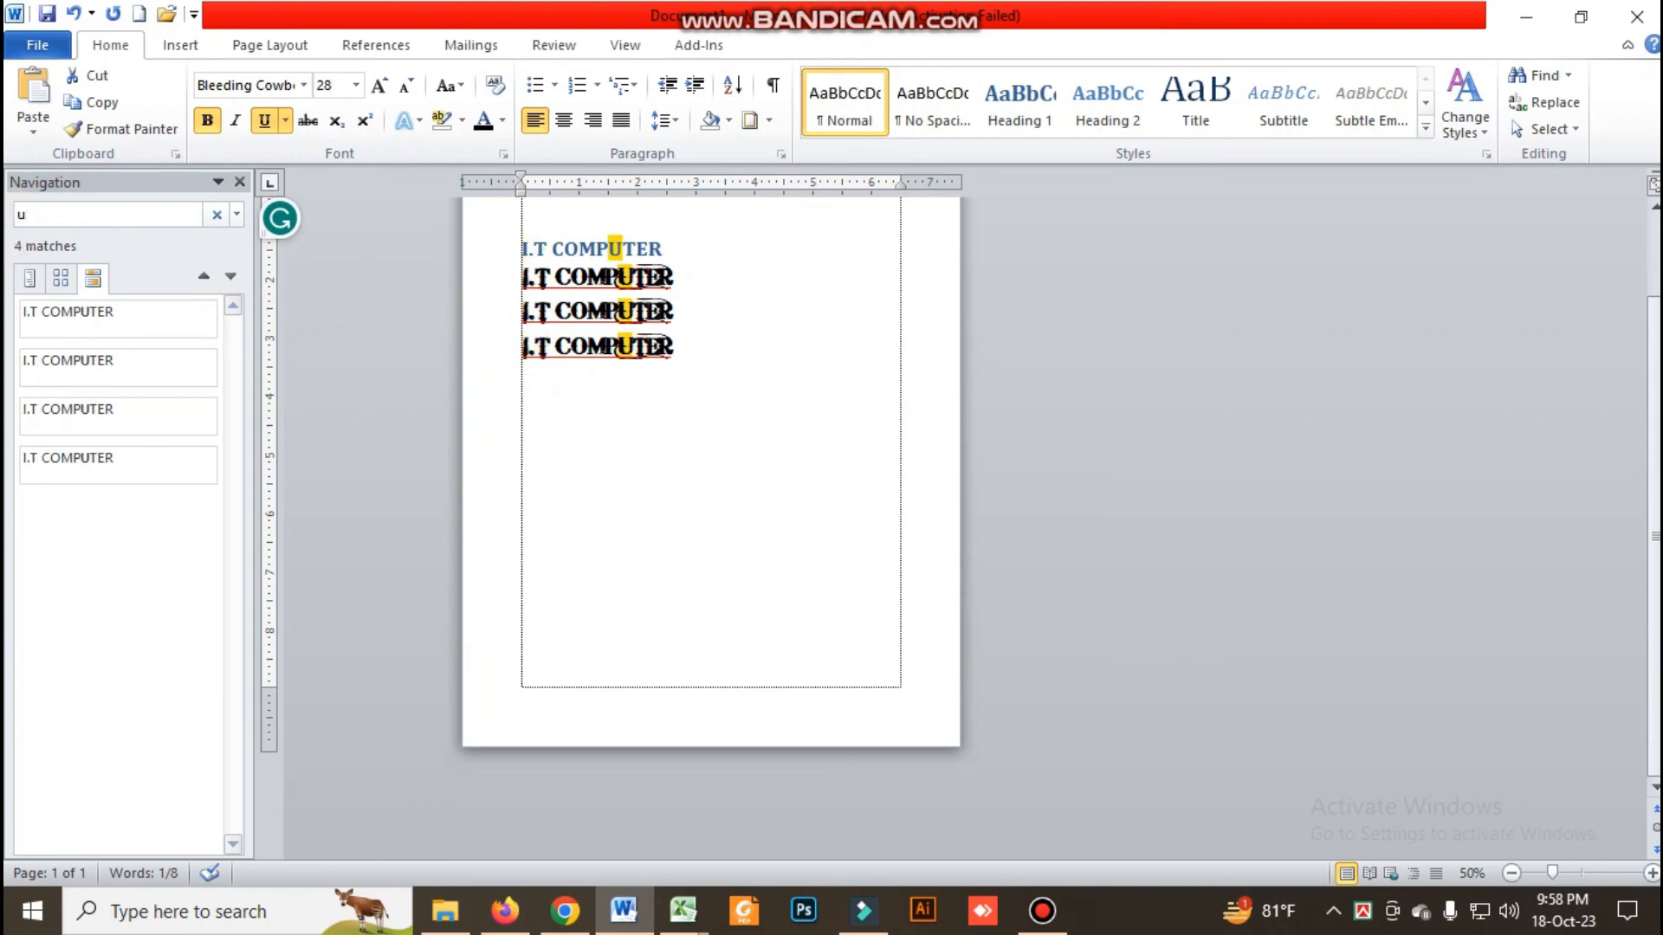
left_click(240, 181)
left_click(368, 362)
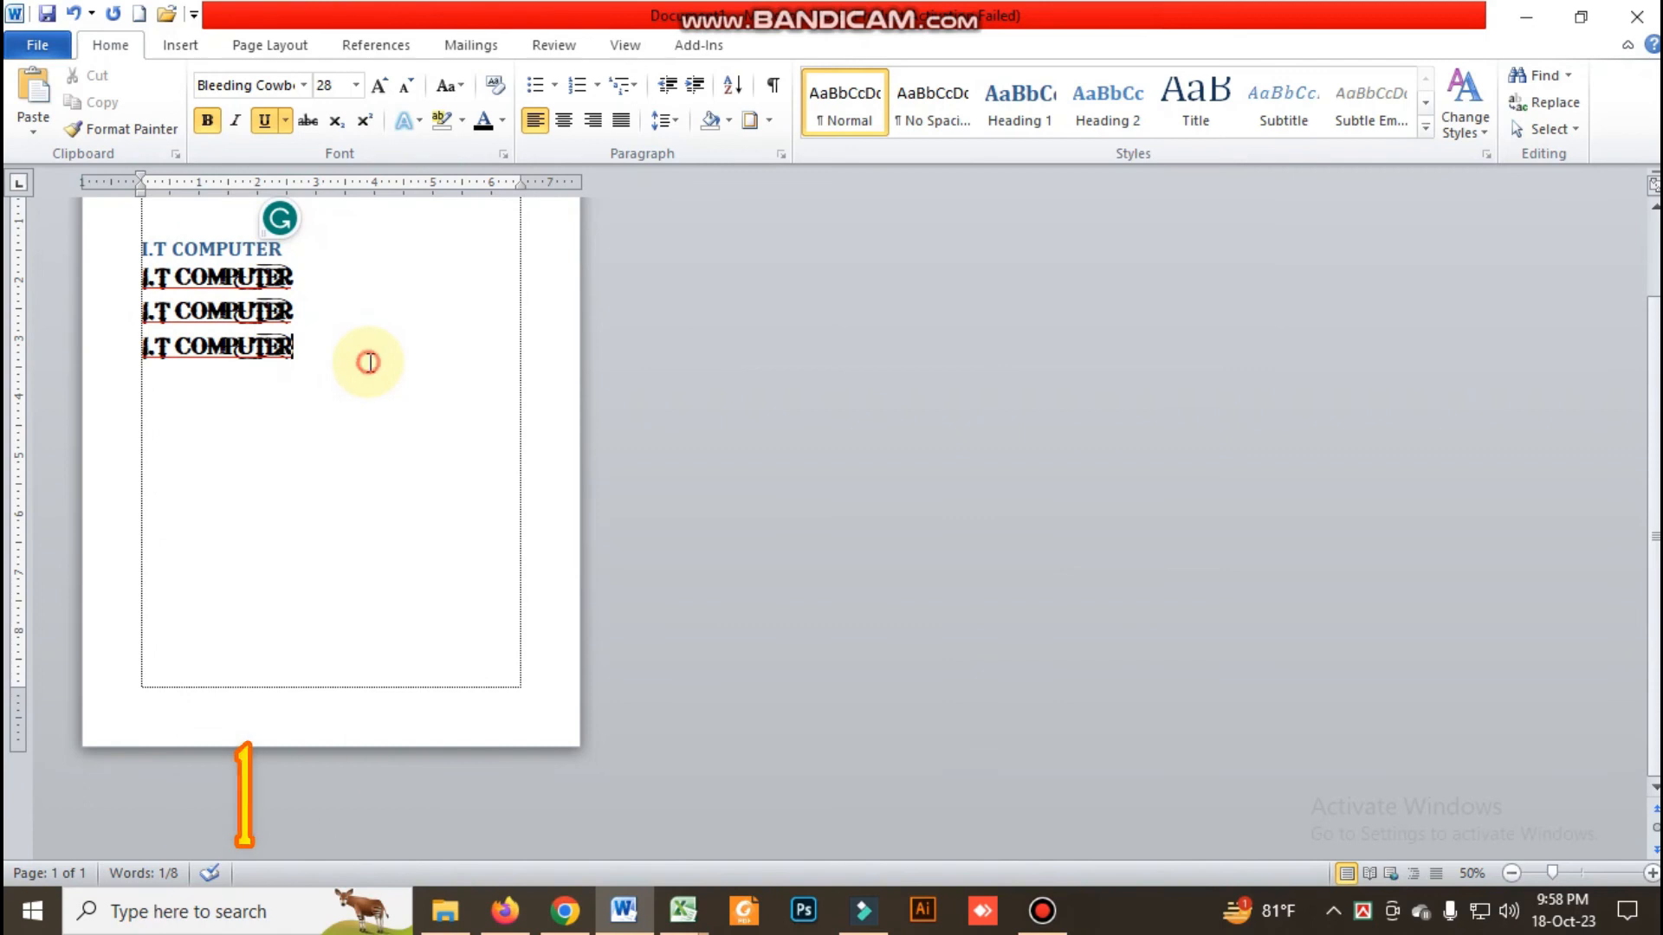
Reopen the document search, close it again and place the cursor in the empty paragraph below the text
key("ctrl+f")
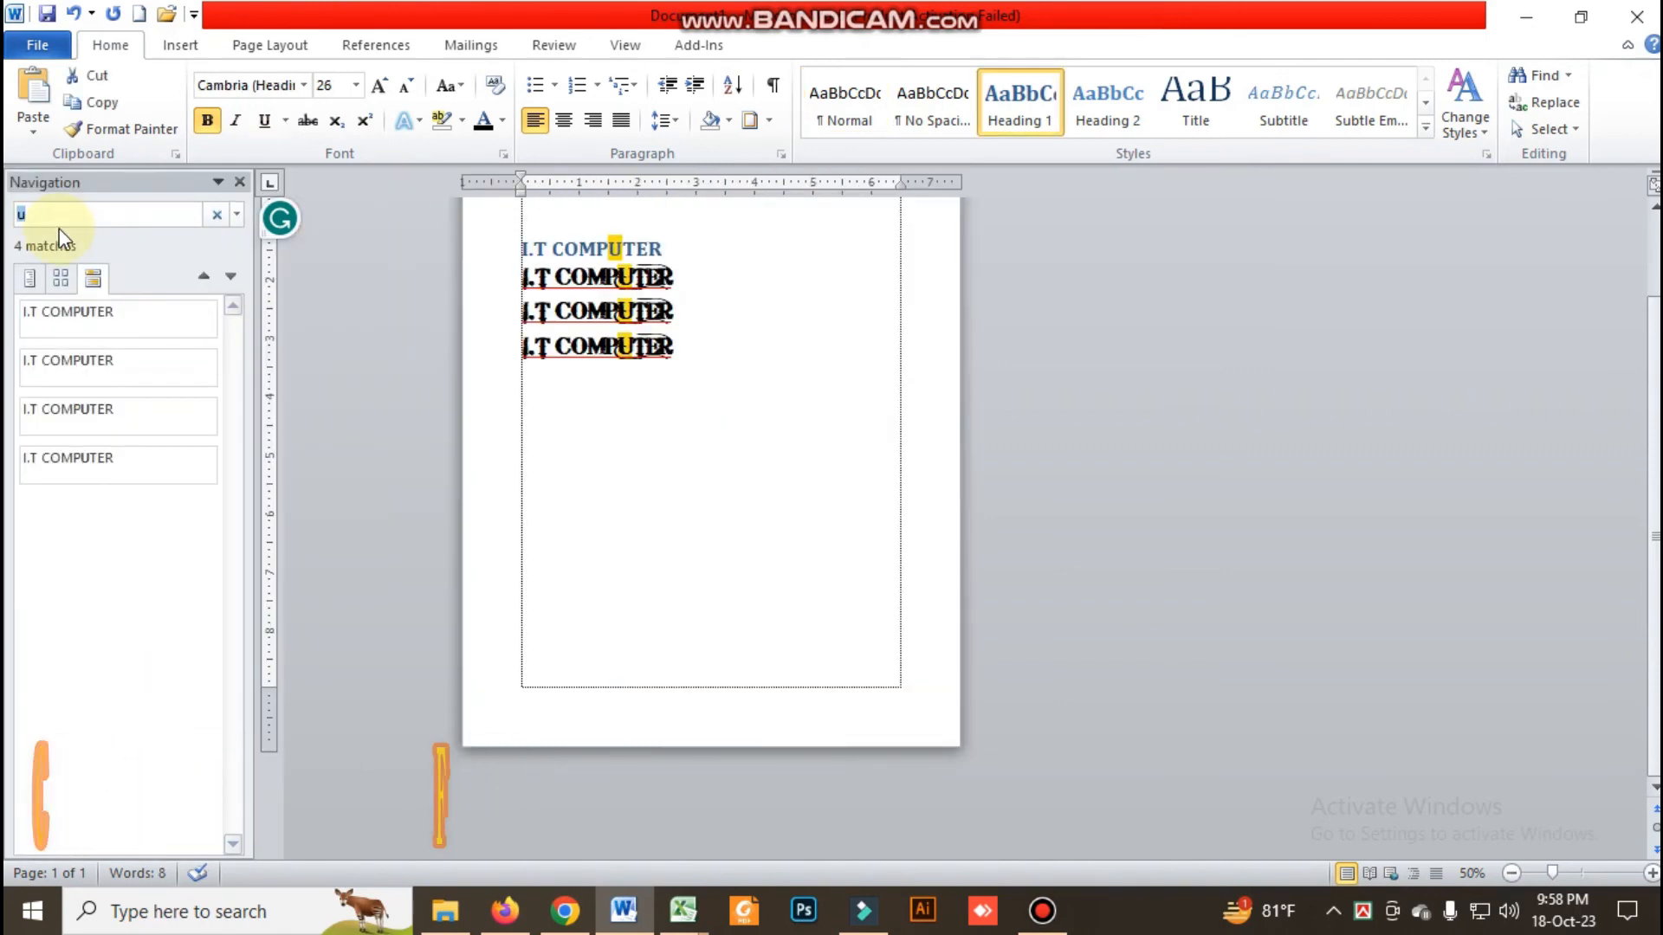
left_click(236, 182)
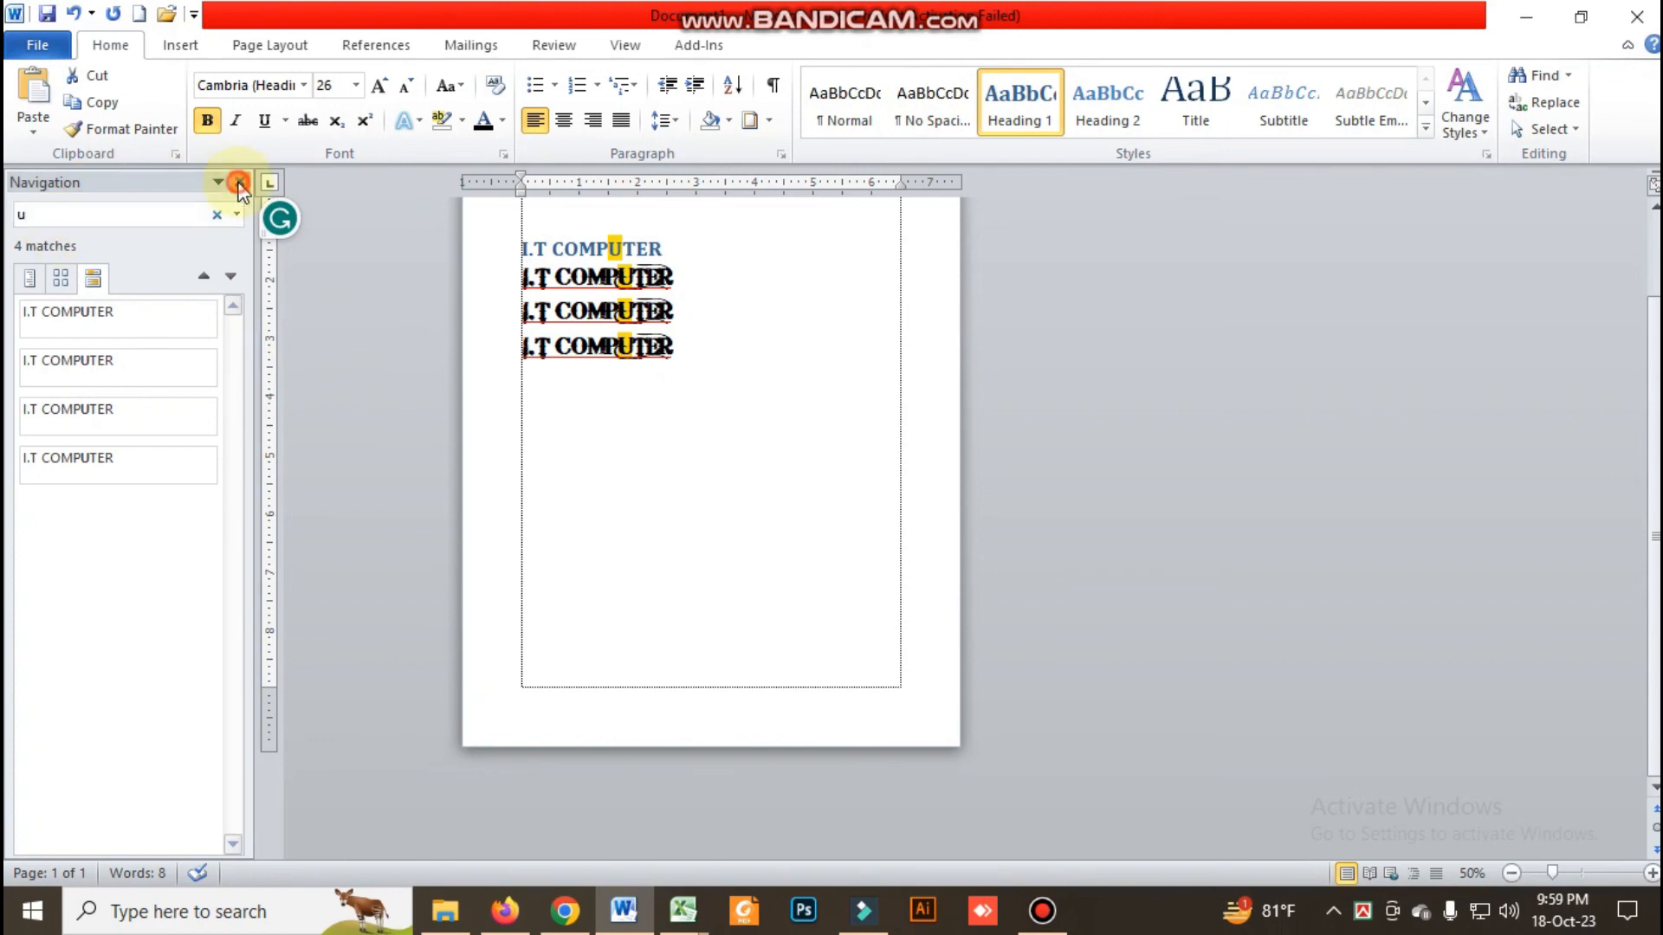
left_click(450, 374)
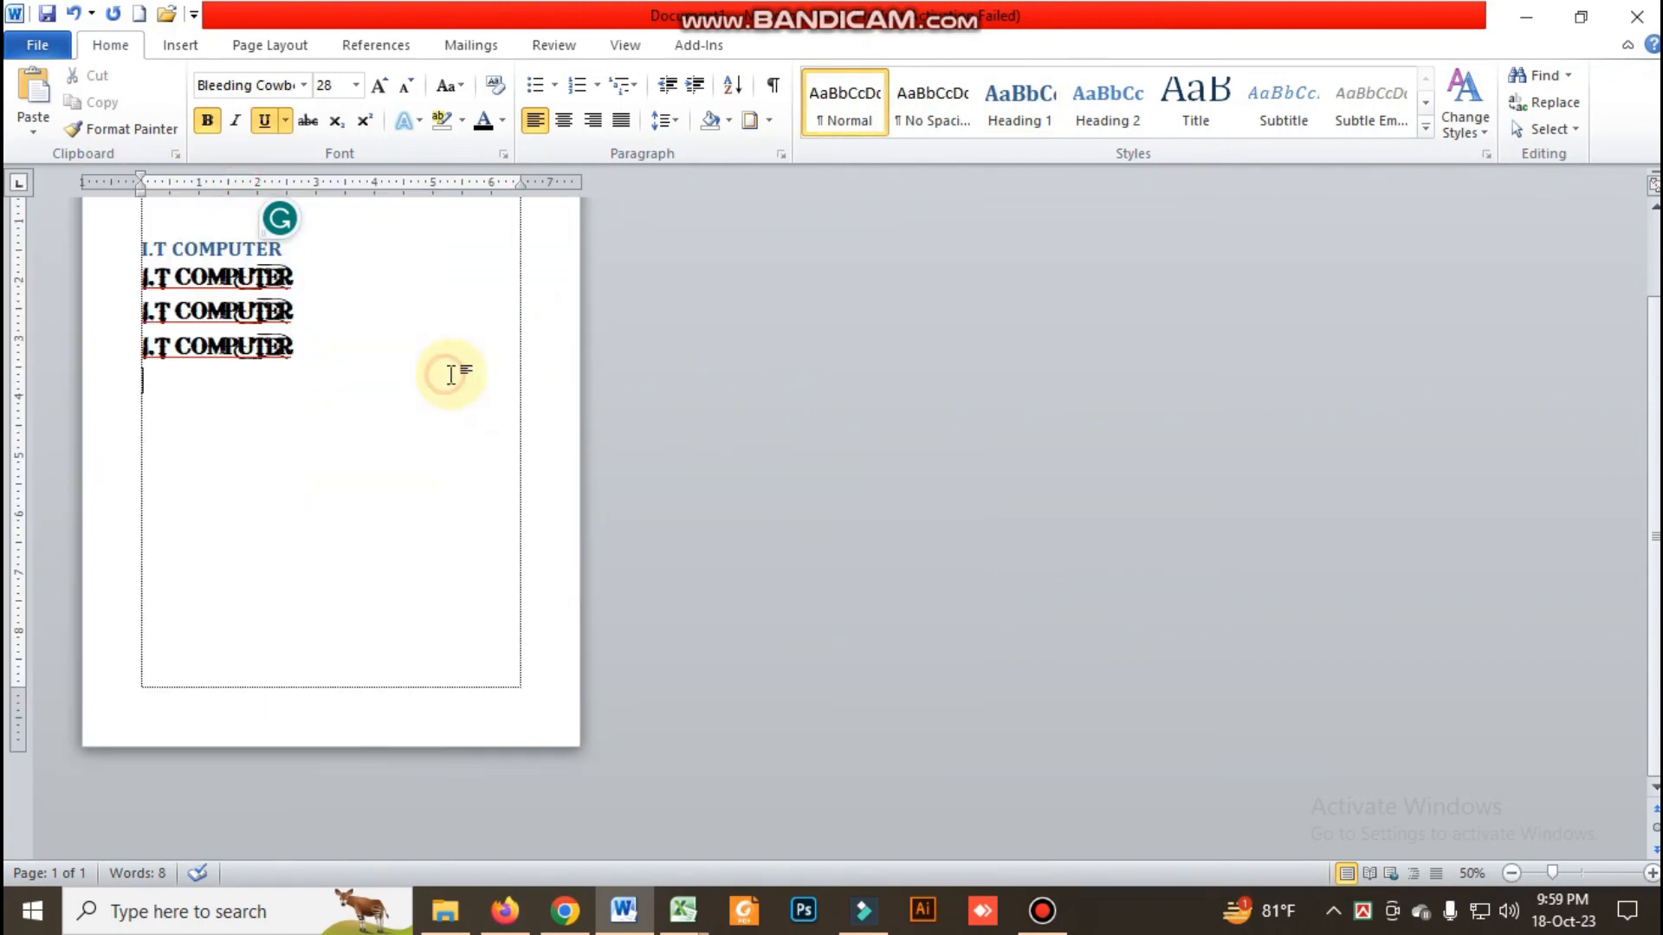
Set up a replacement that finds "i.t computer" and replaces it with the person's full name
left_click(1555, 101)
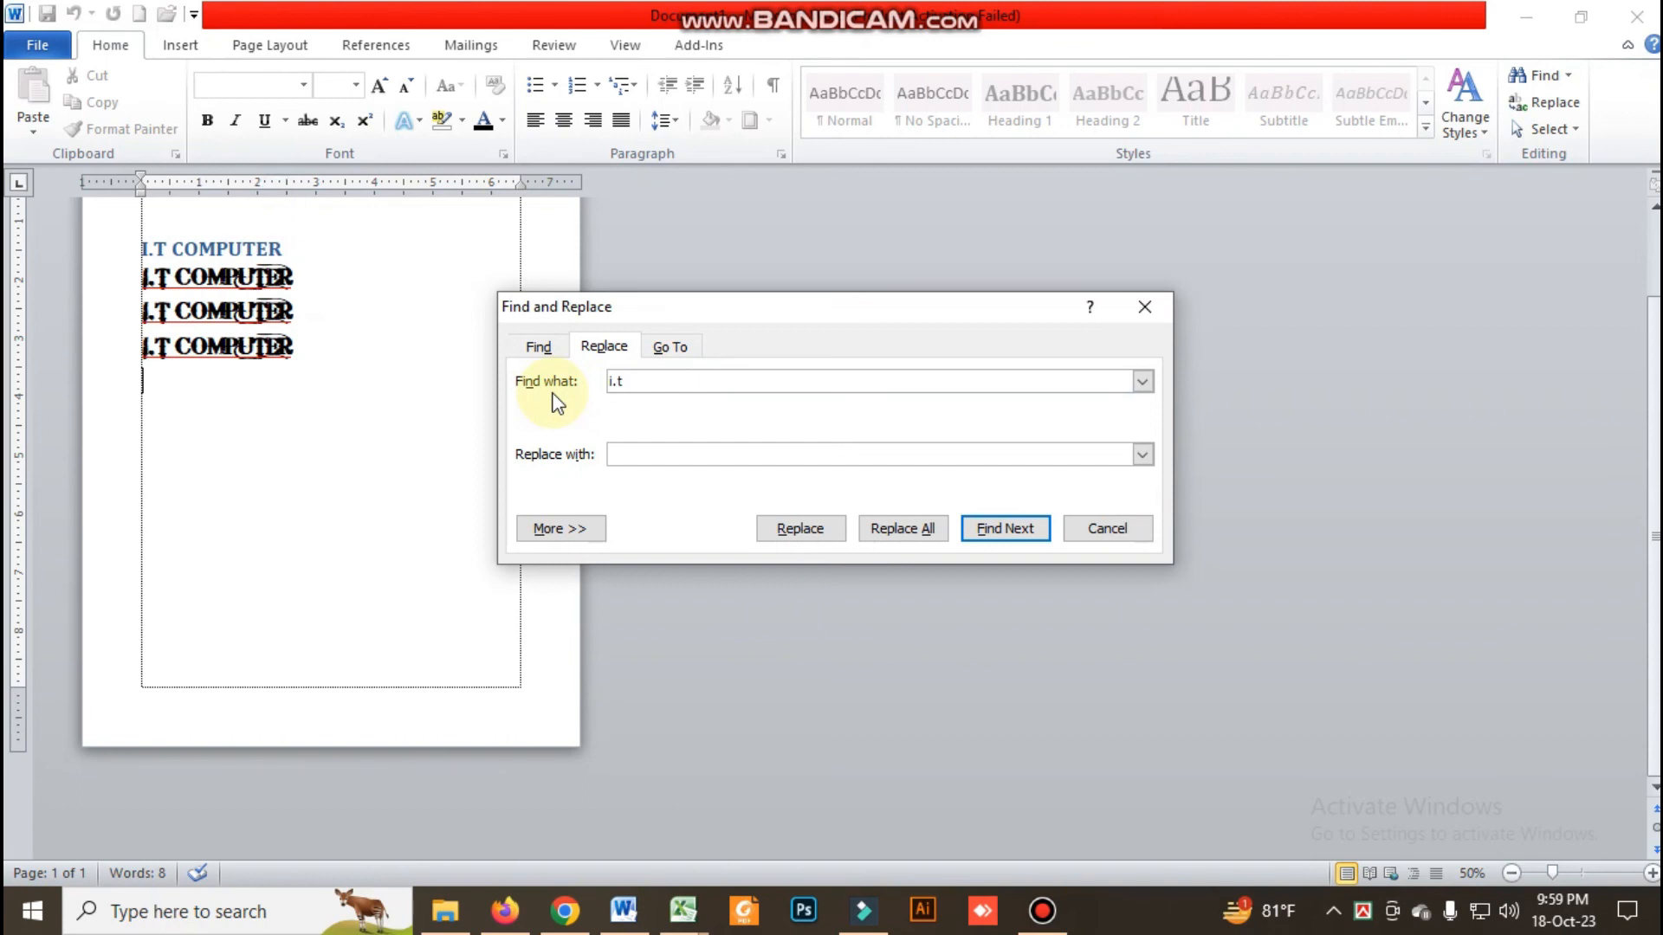
type("computer")
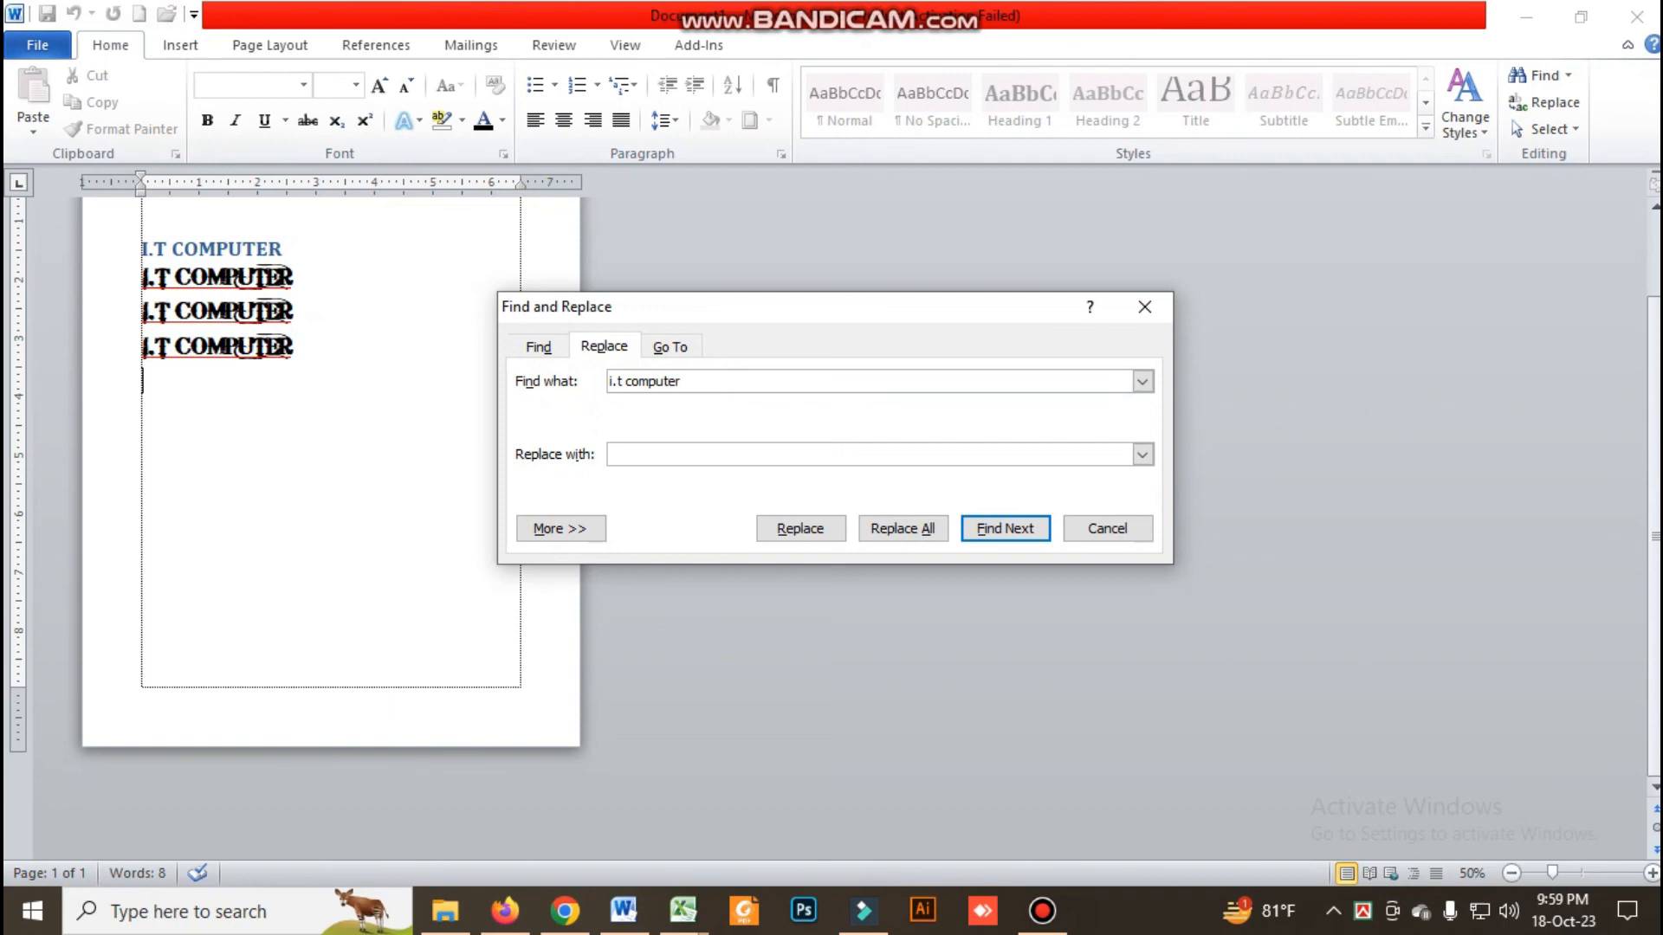
left_click(686, 454)
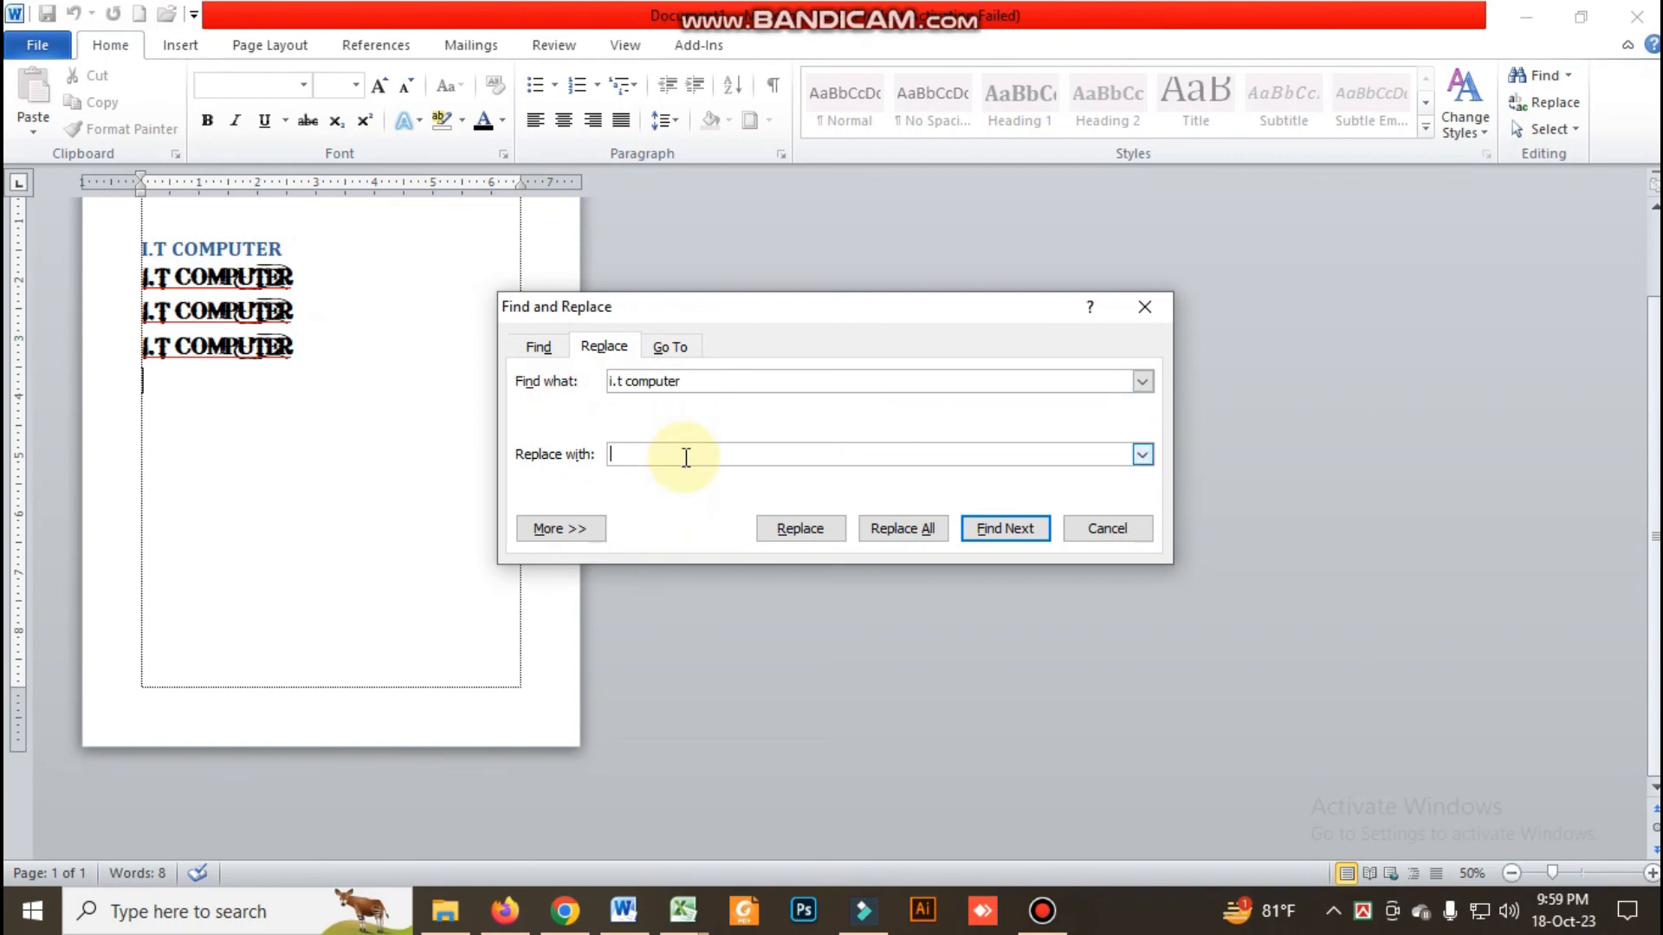
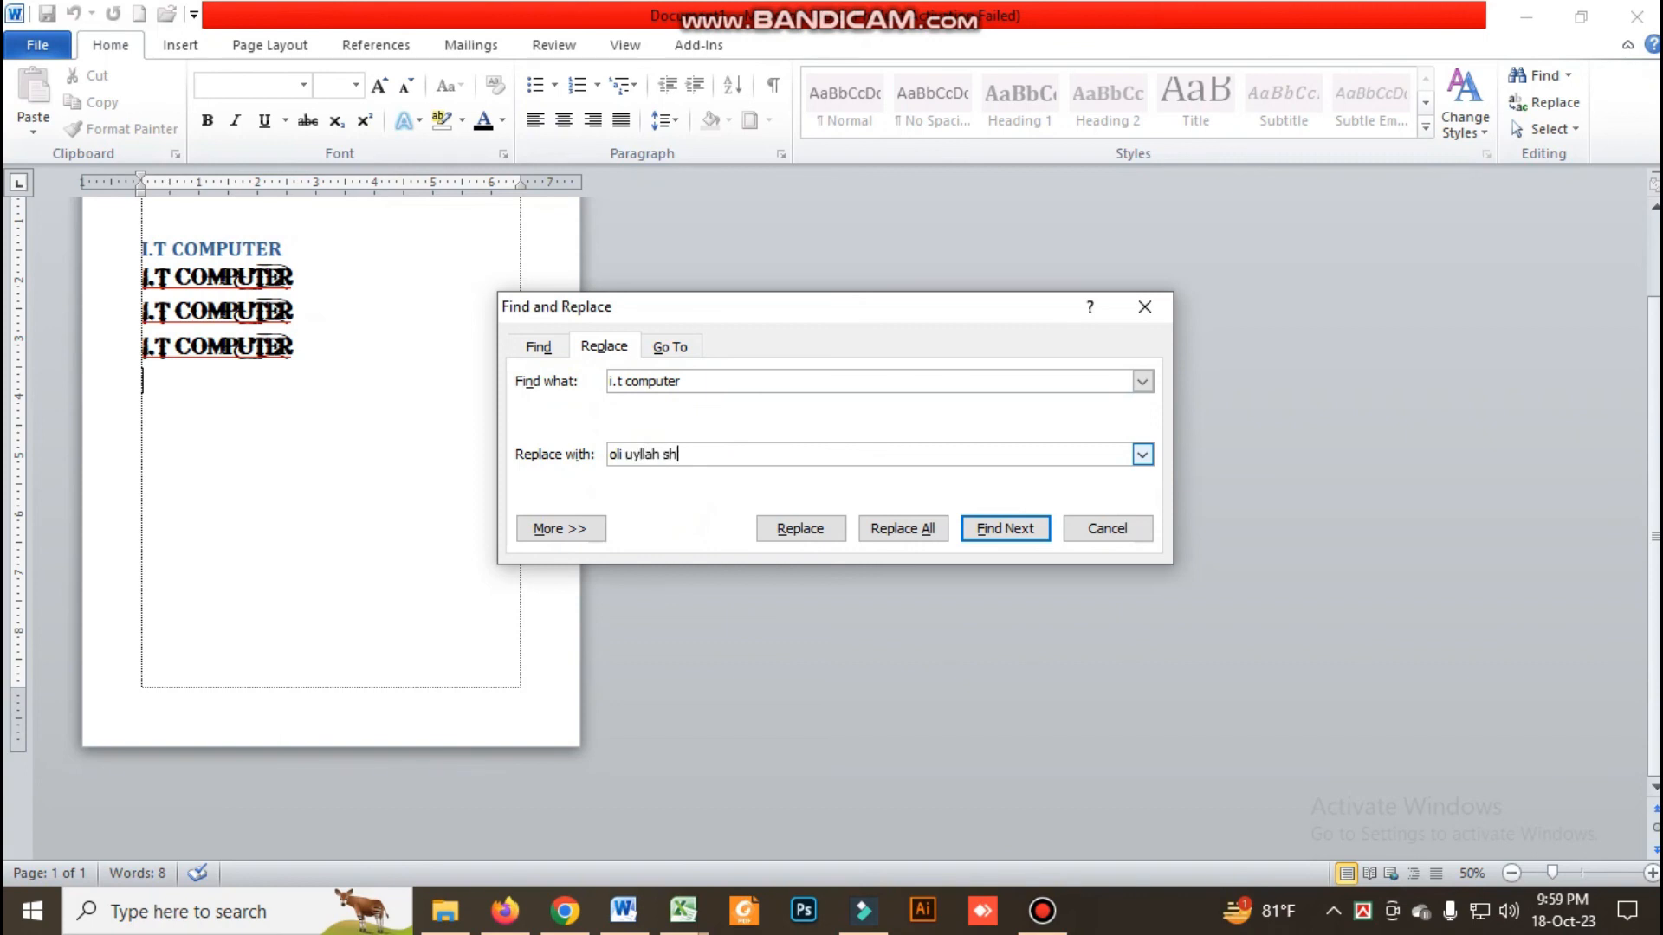
left_click(636, 454)
key("BackSpace")
Find the first match, replace all occurrences of "i.t computer" and close Find and Replace
left_click(979, 530)
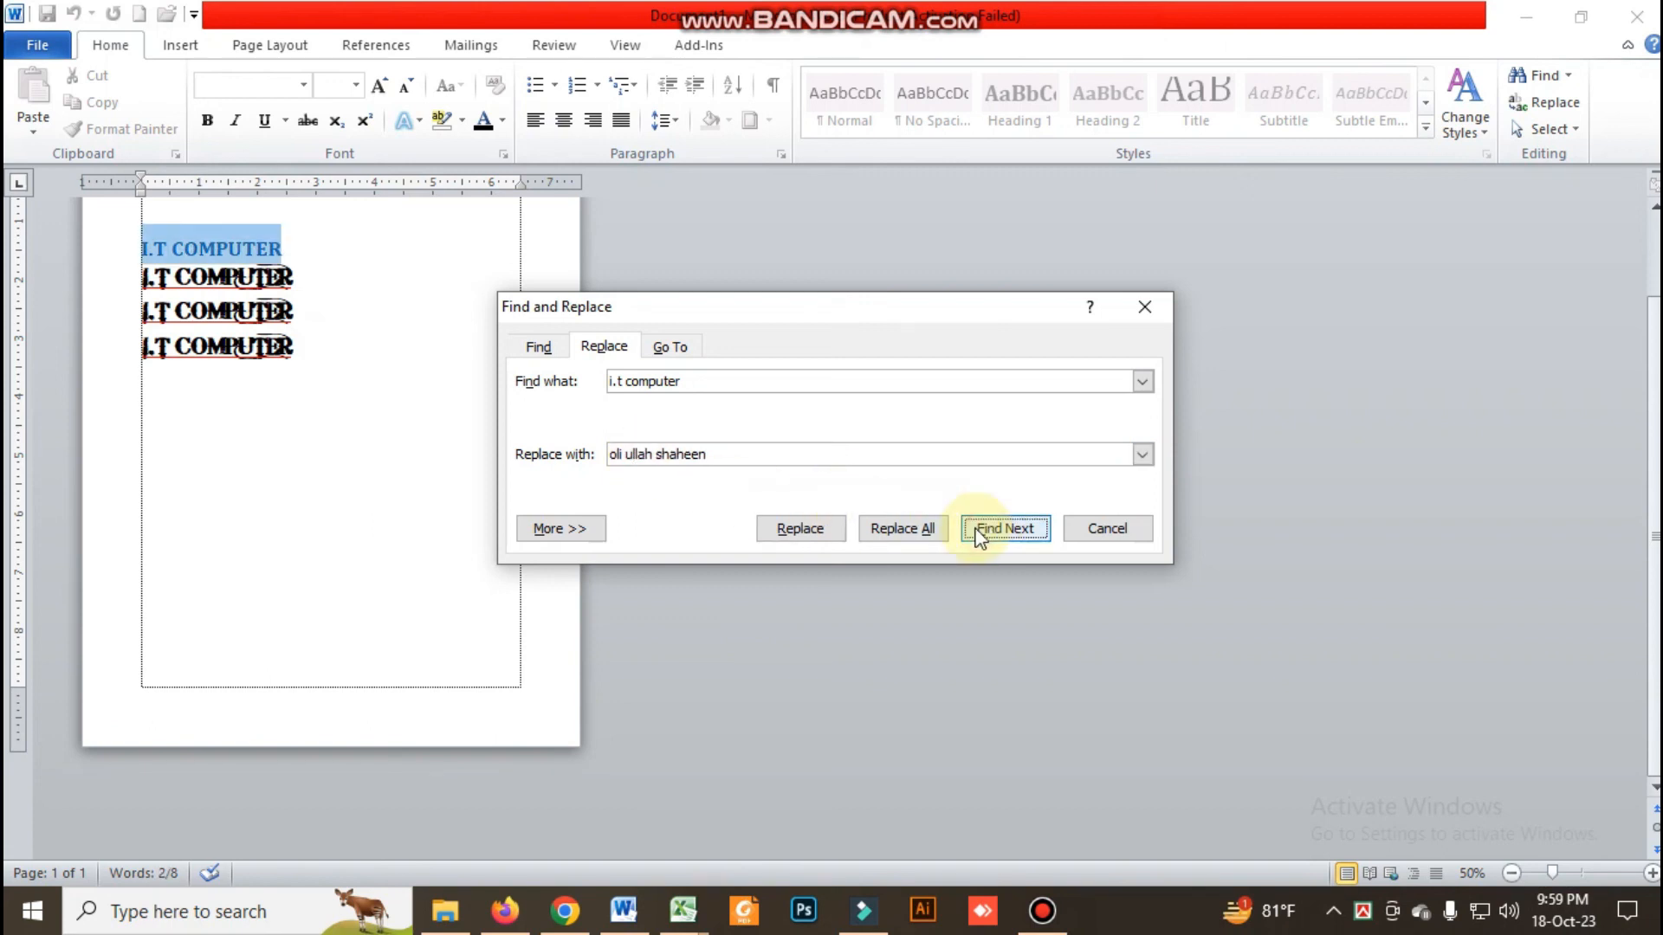
left_click(905, 528)
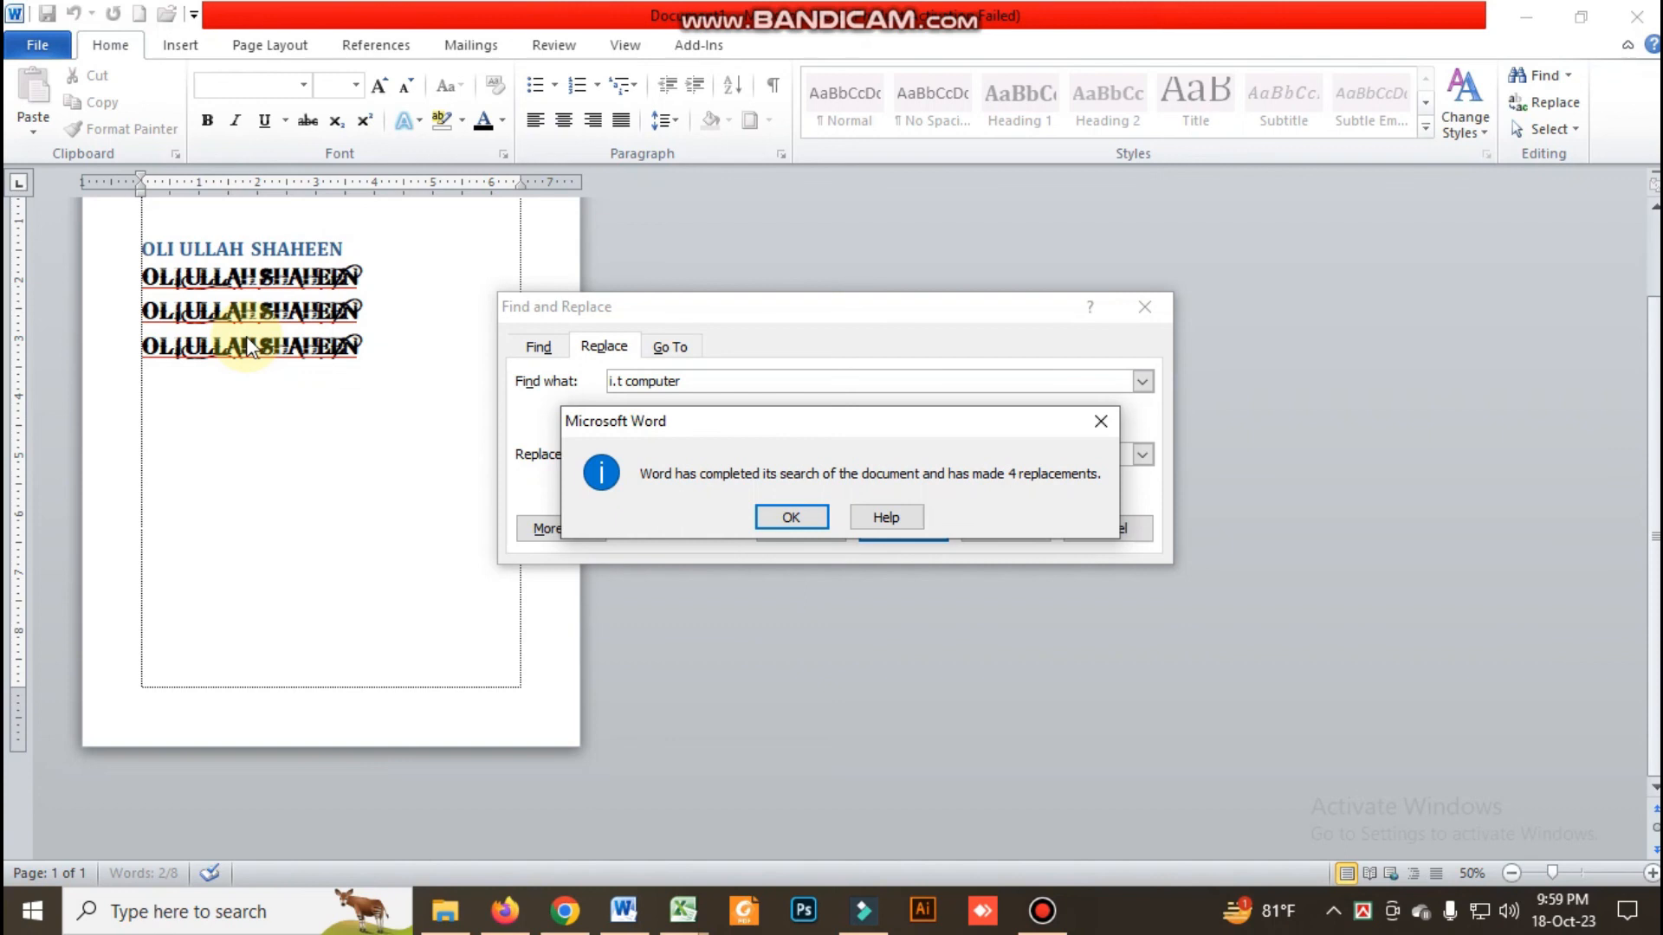
left_click(791, 518)
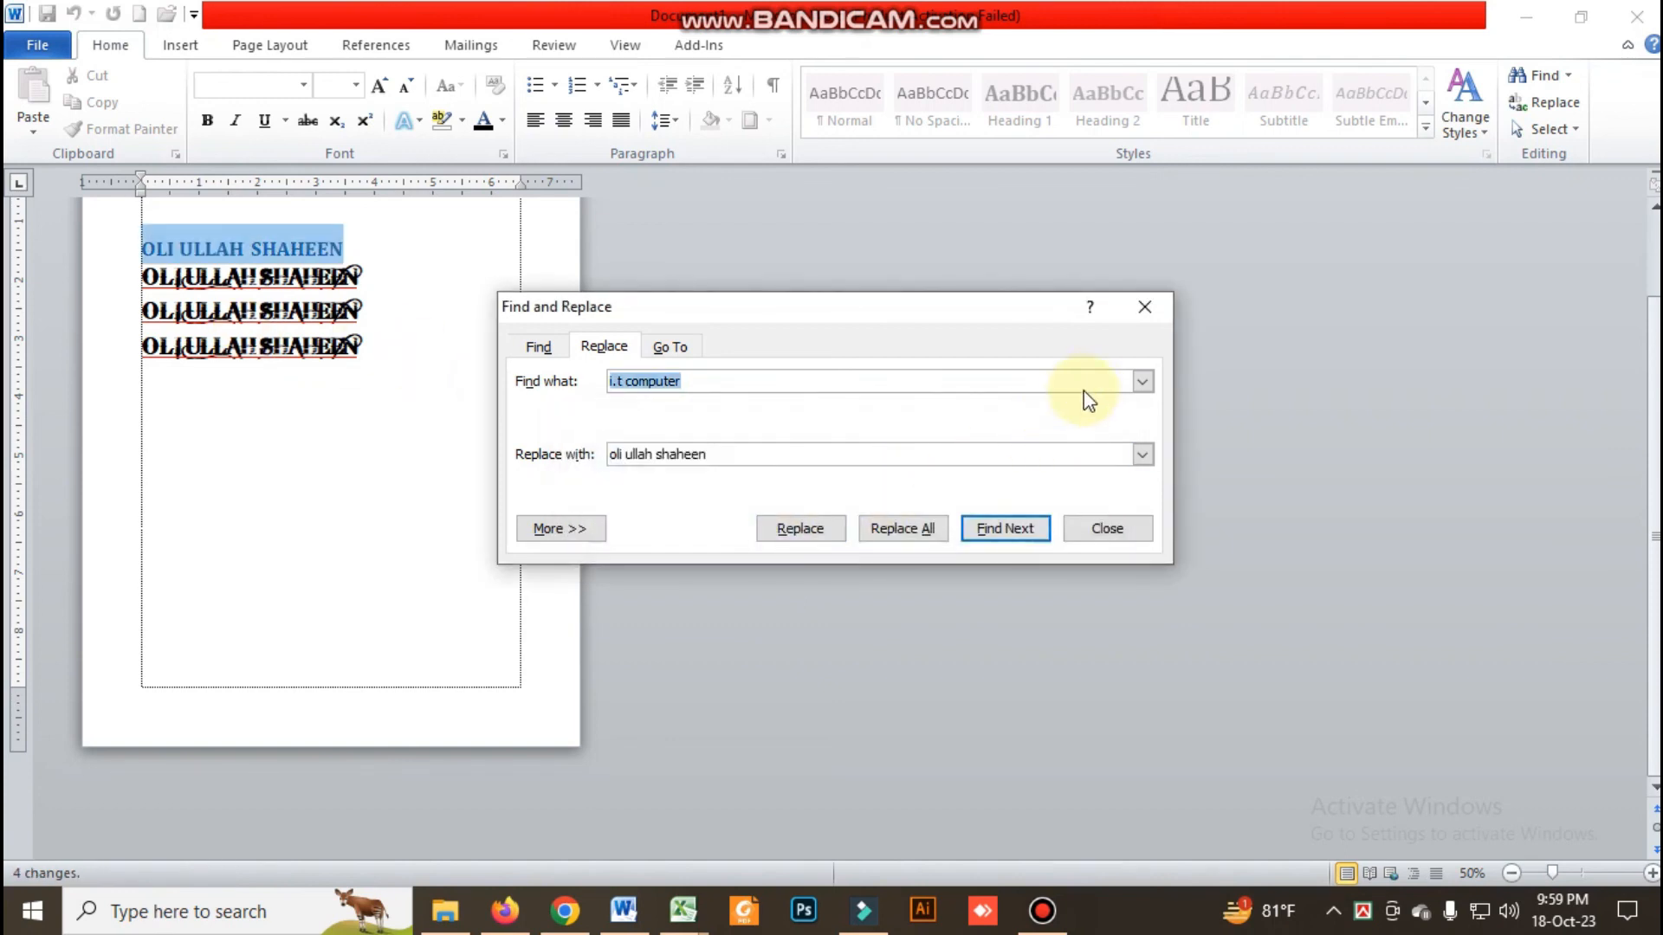
left_click(1145, 307)
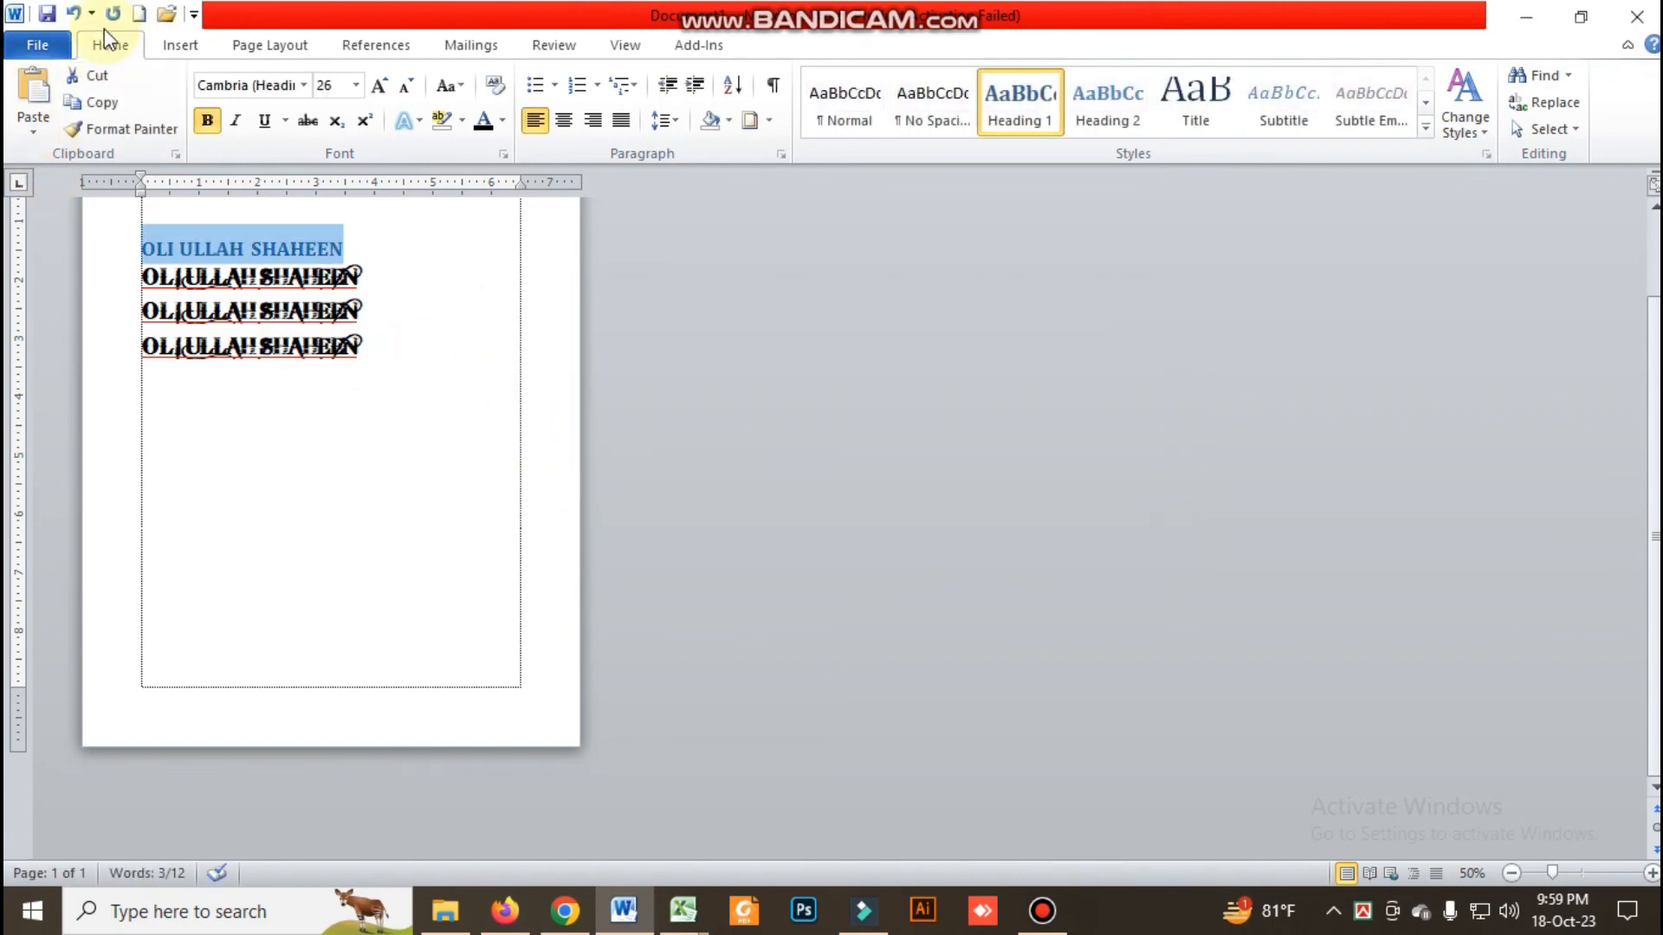
Undo the replacement of all the text lines and select the third "I.T COMPUTER" line
left_click(74, 13)
left_click(307, 407)
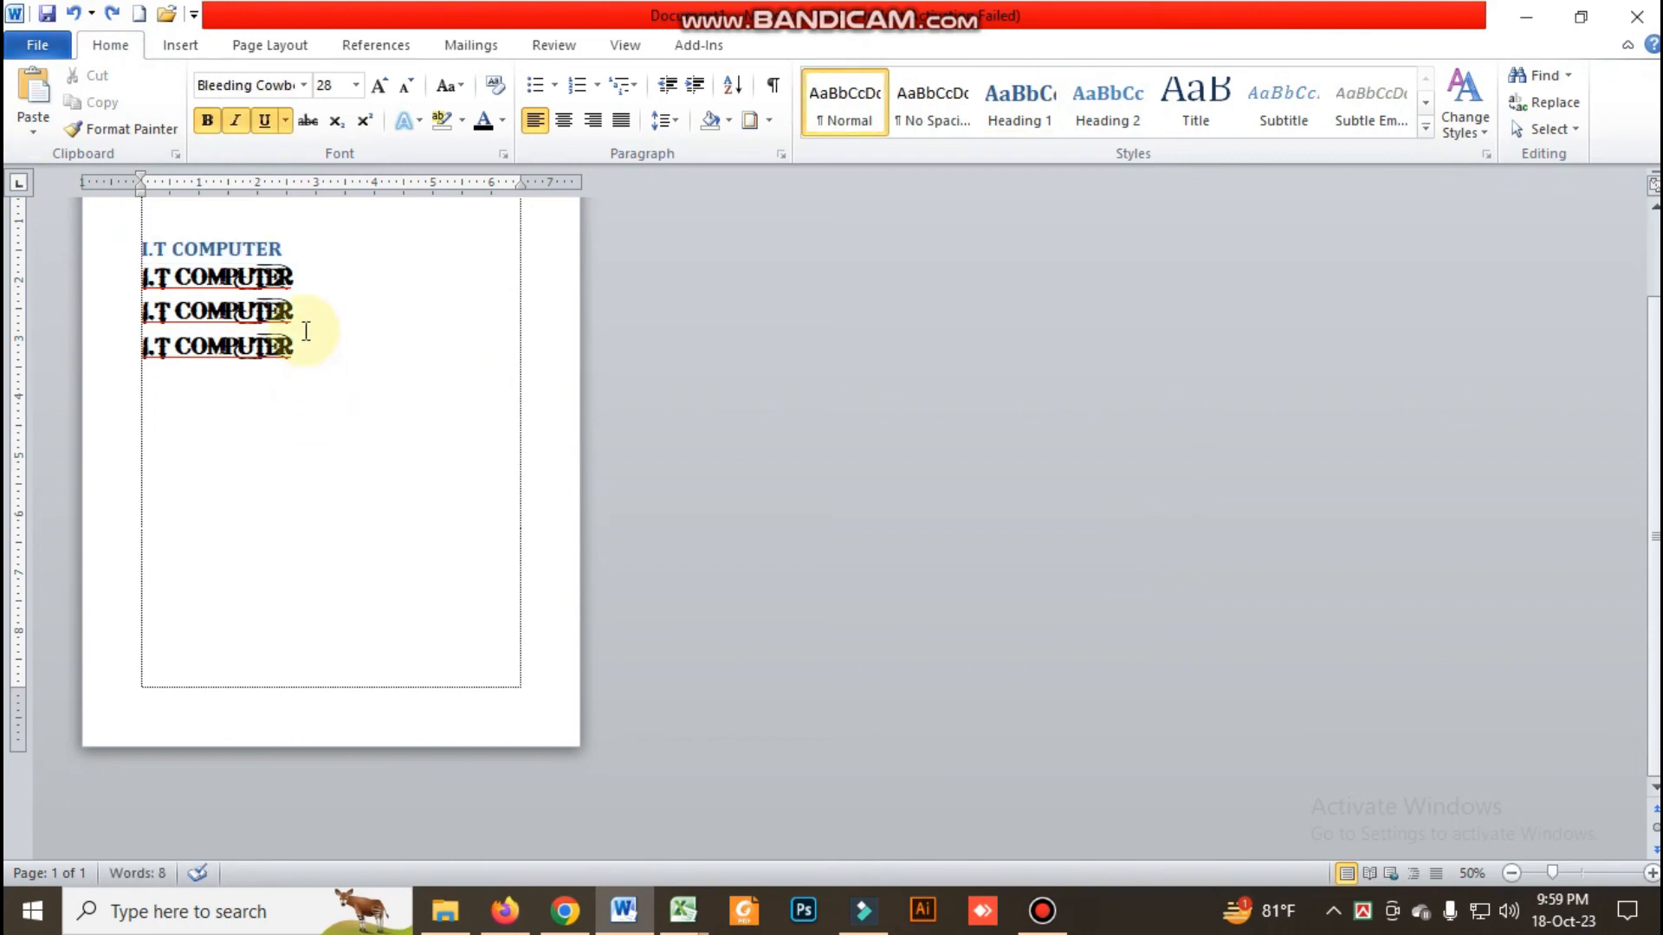
left_click_drag(304, 314, 136, 319)
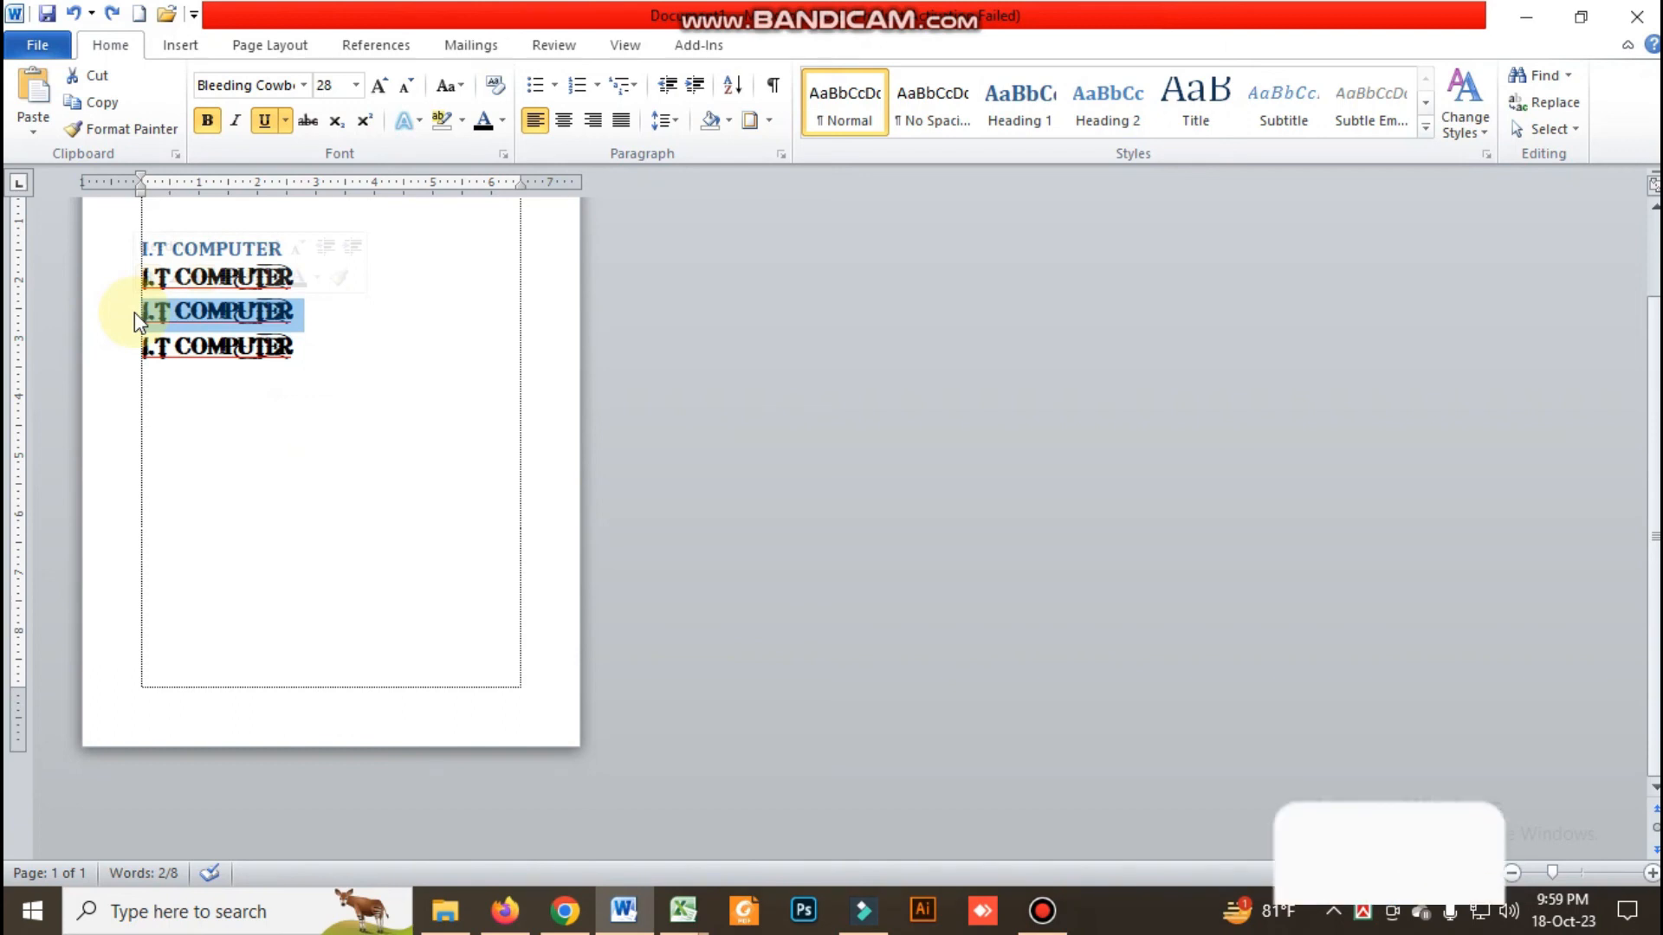
Insert four page breaks below the last "I.T COMPUTER" line to extend the document to five pages
left_click(322, 417)
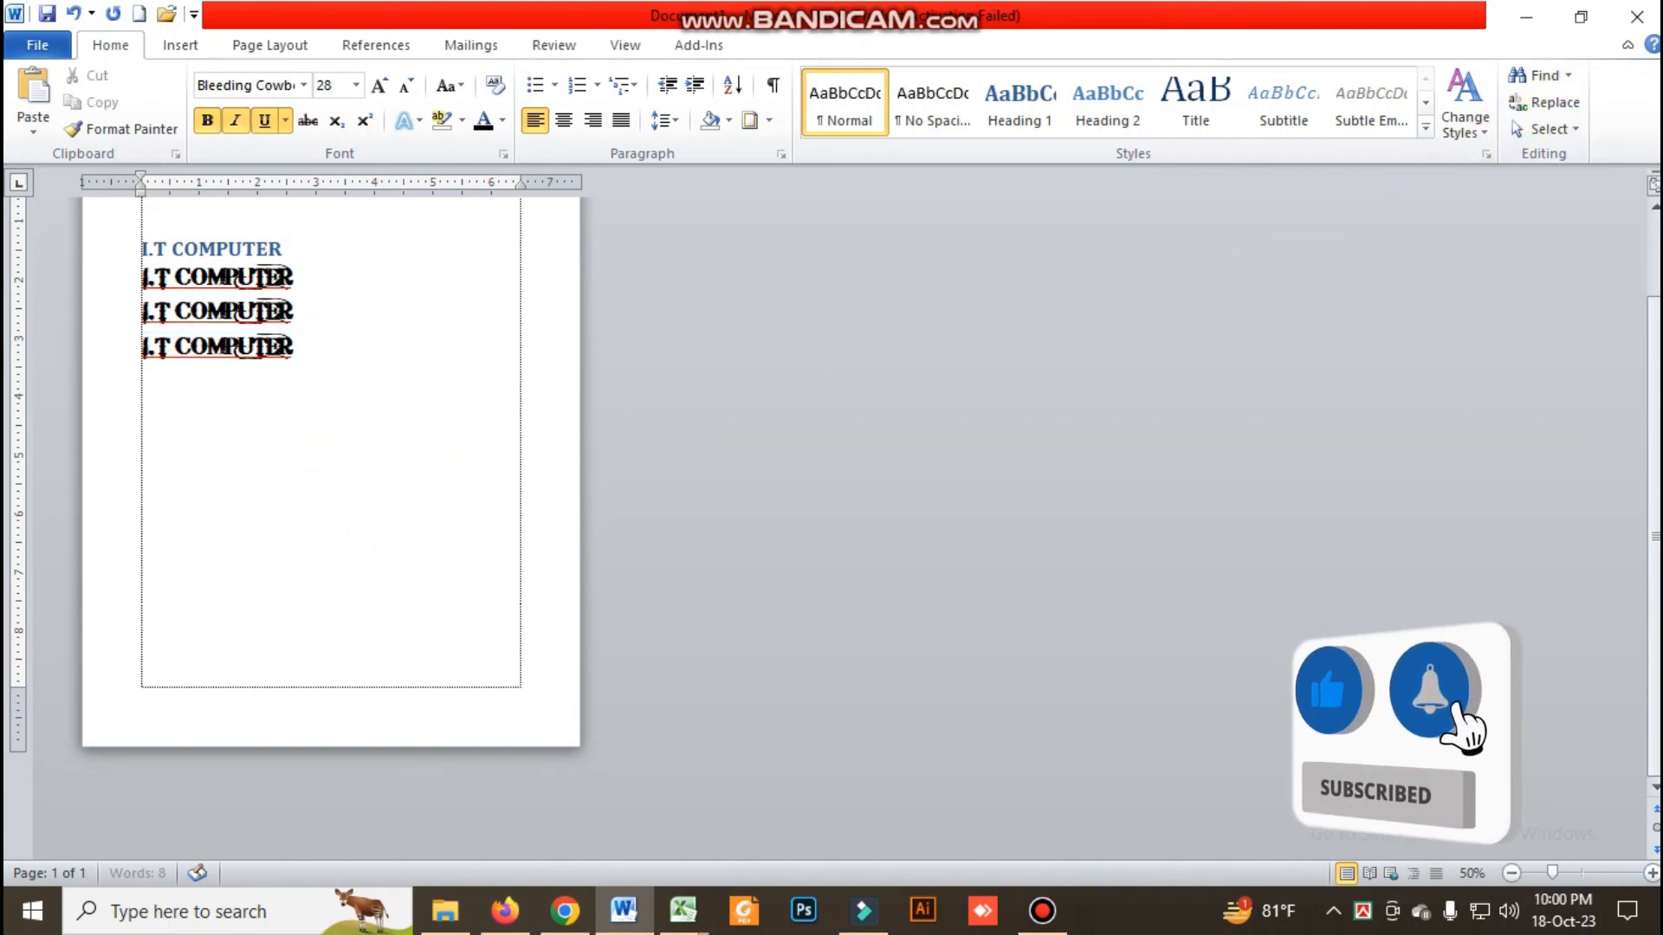
key("ctrl+Return")
key("ctrl+Return")
key("ctrl+Return")
key("ctrl+Return")
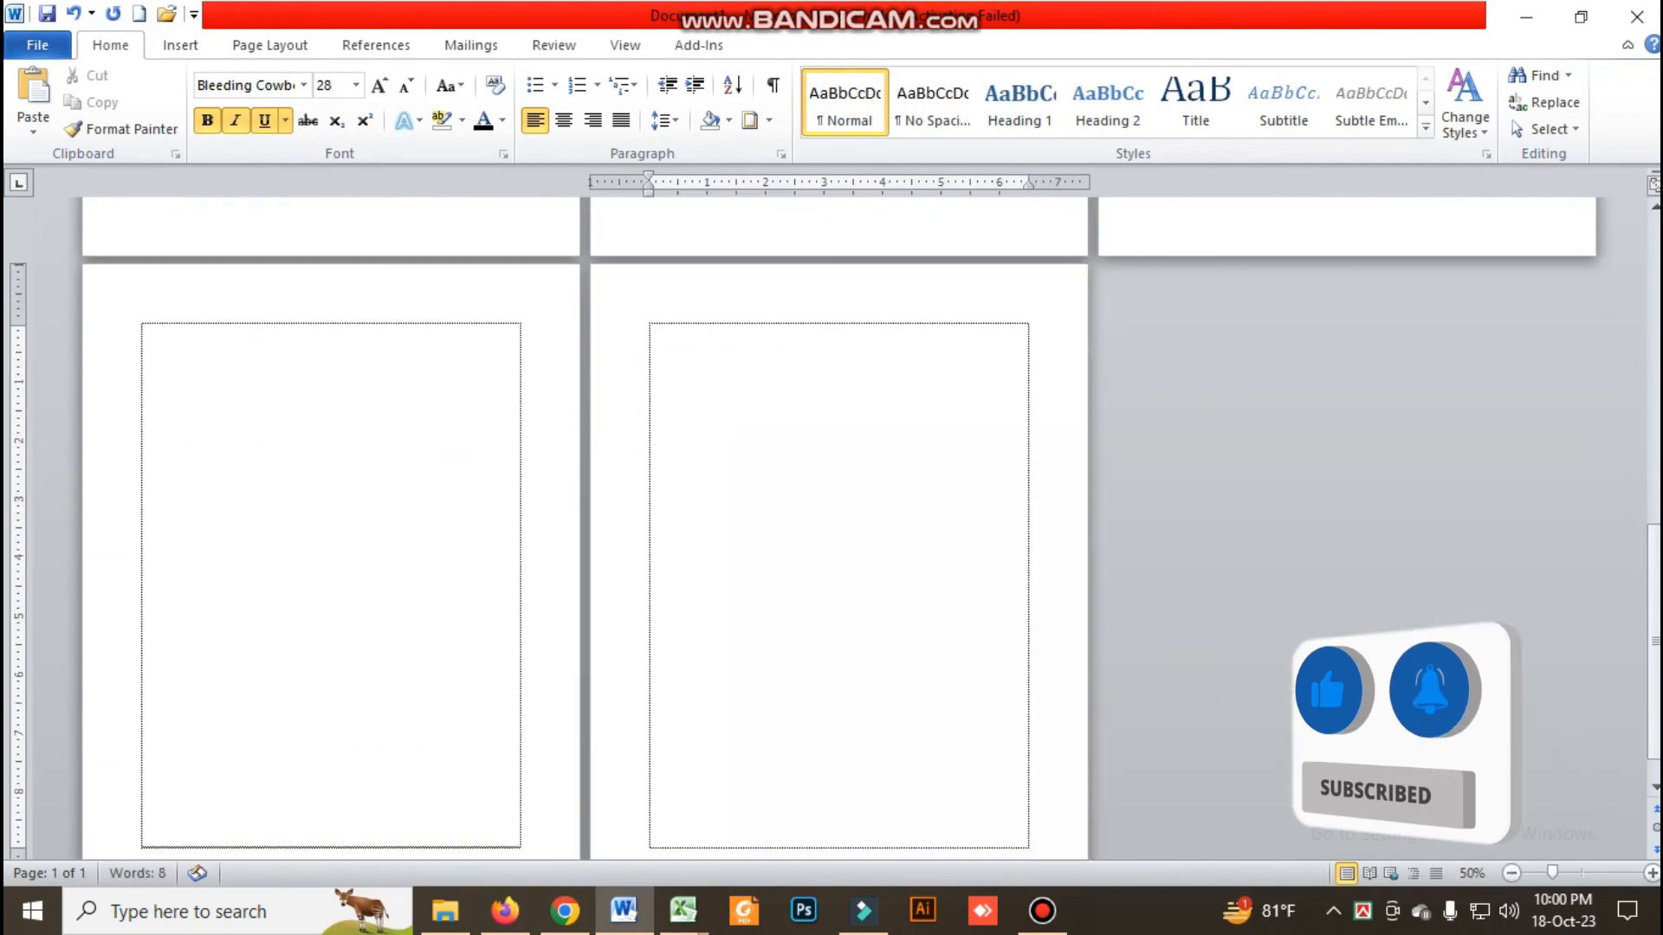
scroll(309, 528, "down", 3)
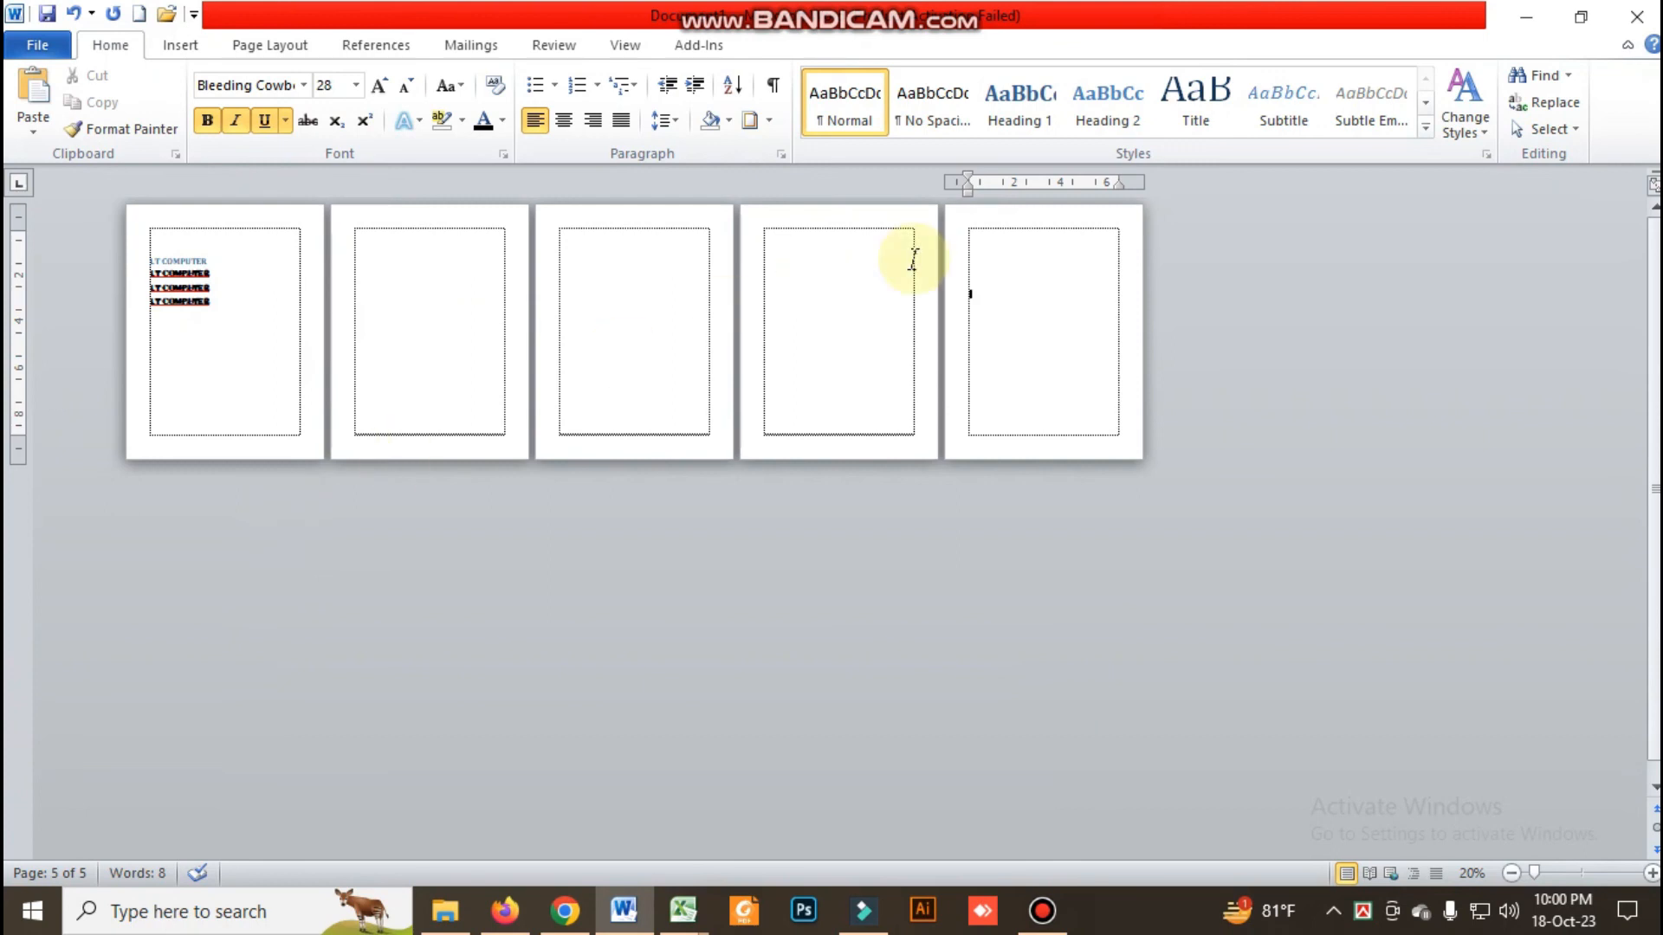
left_click(1570, 77)
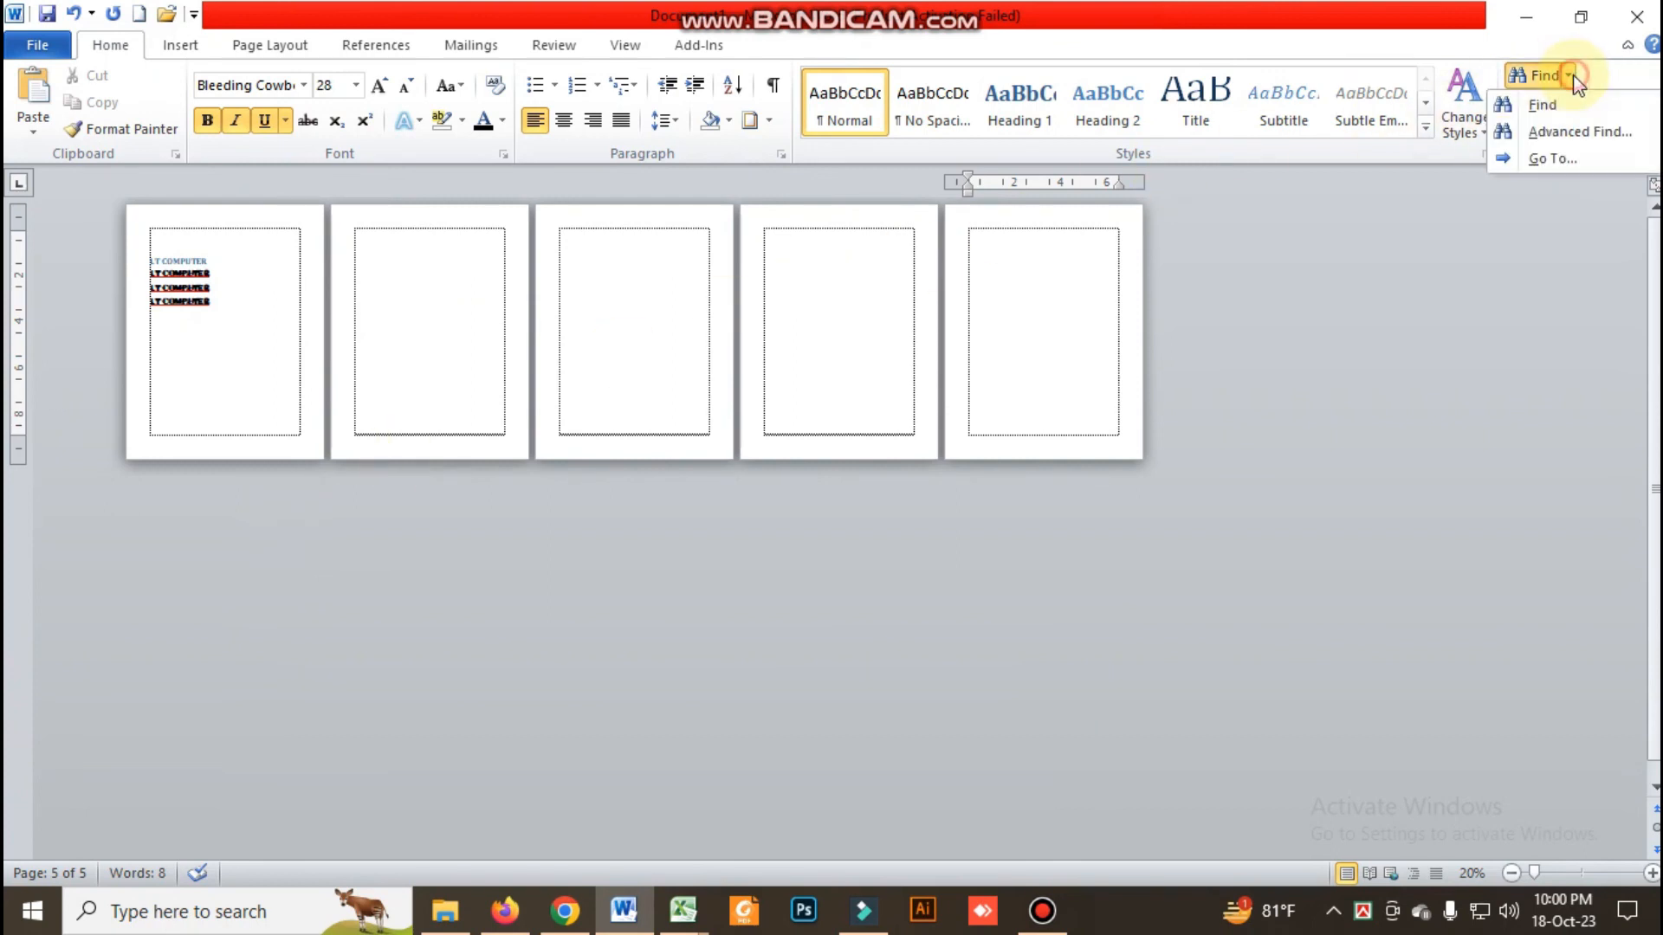
left_click(1550, 161)
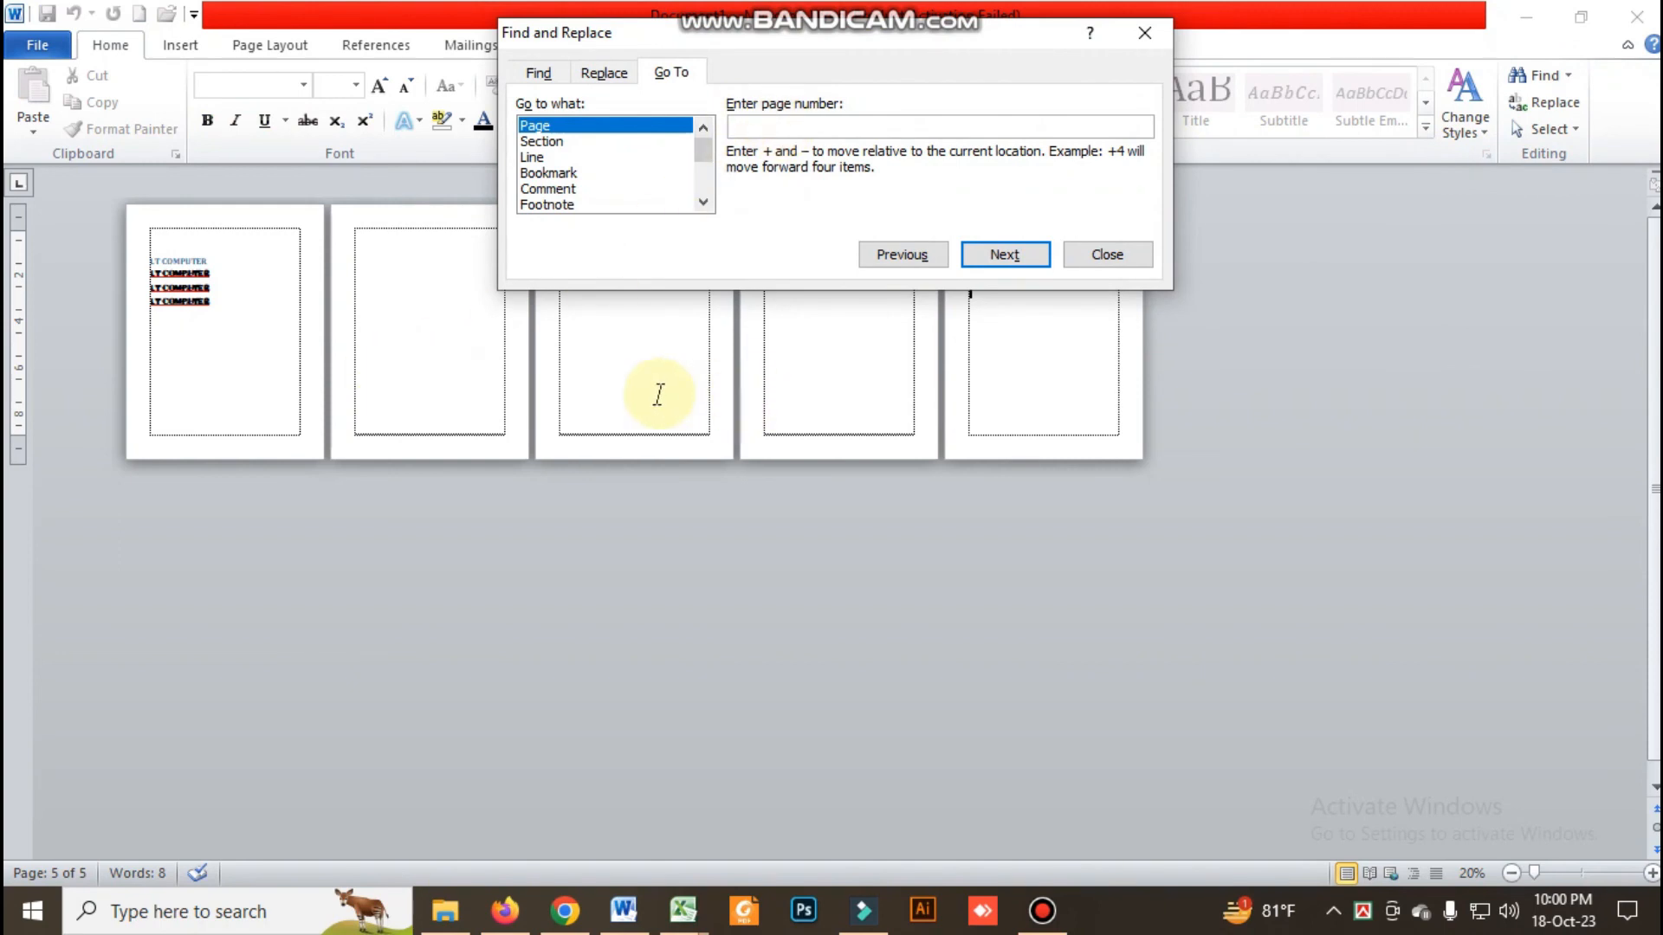
left_click(1143, 33)
Return to the first page and place the cursor in its text
scroll(812, 554, "up", 6)
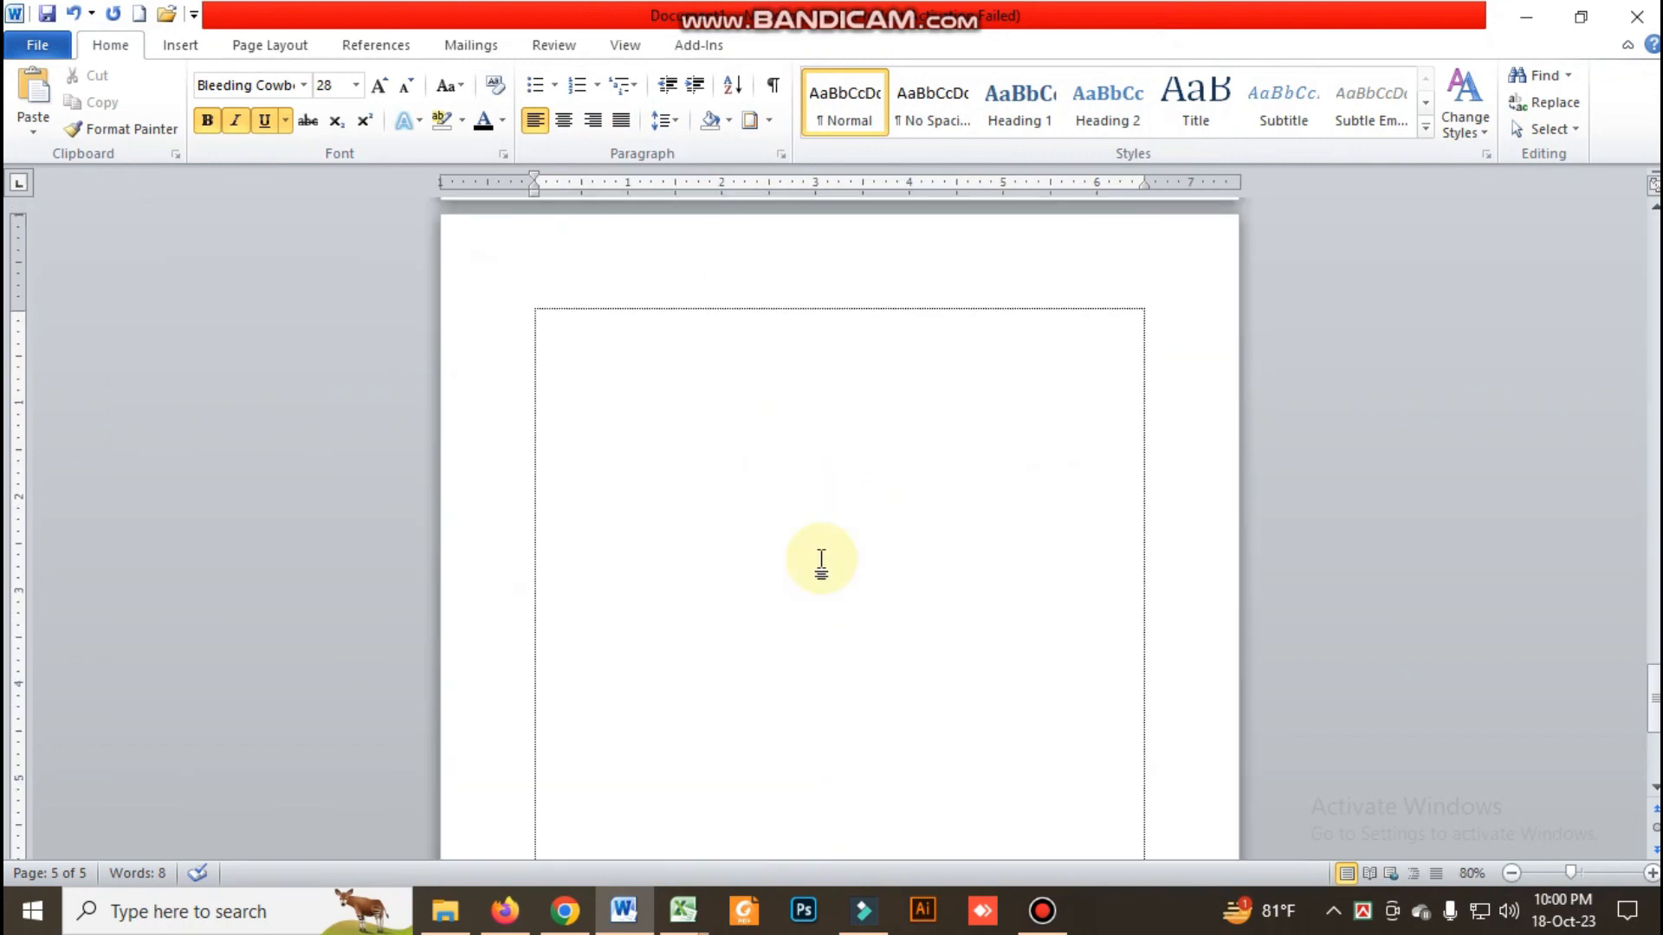
scroll(818, 564, "up", 3)
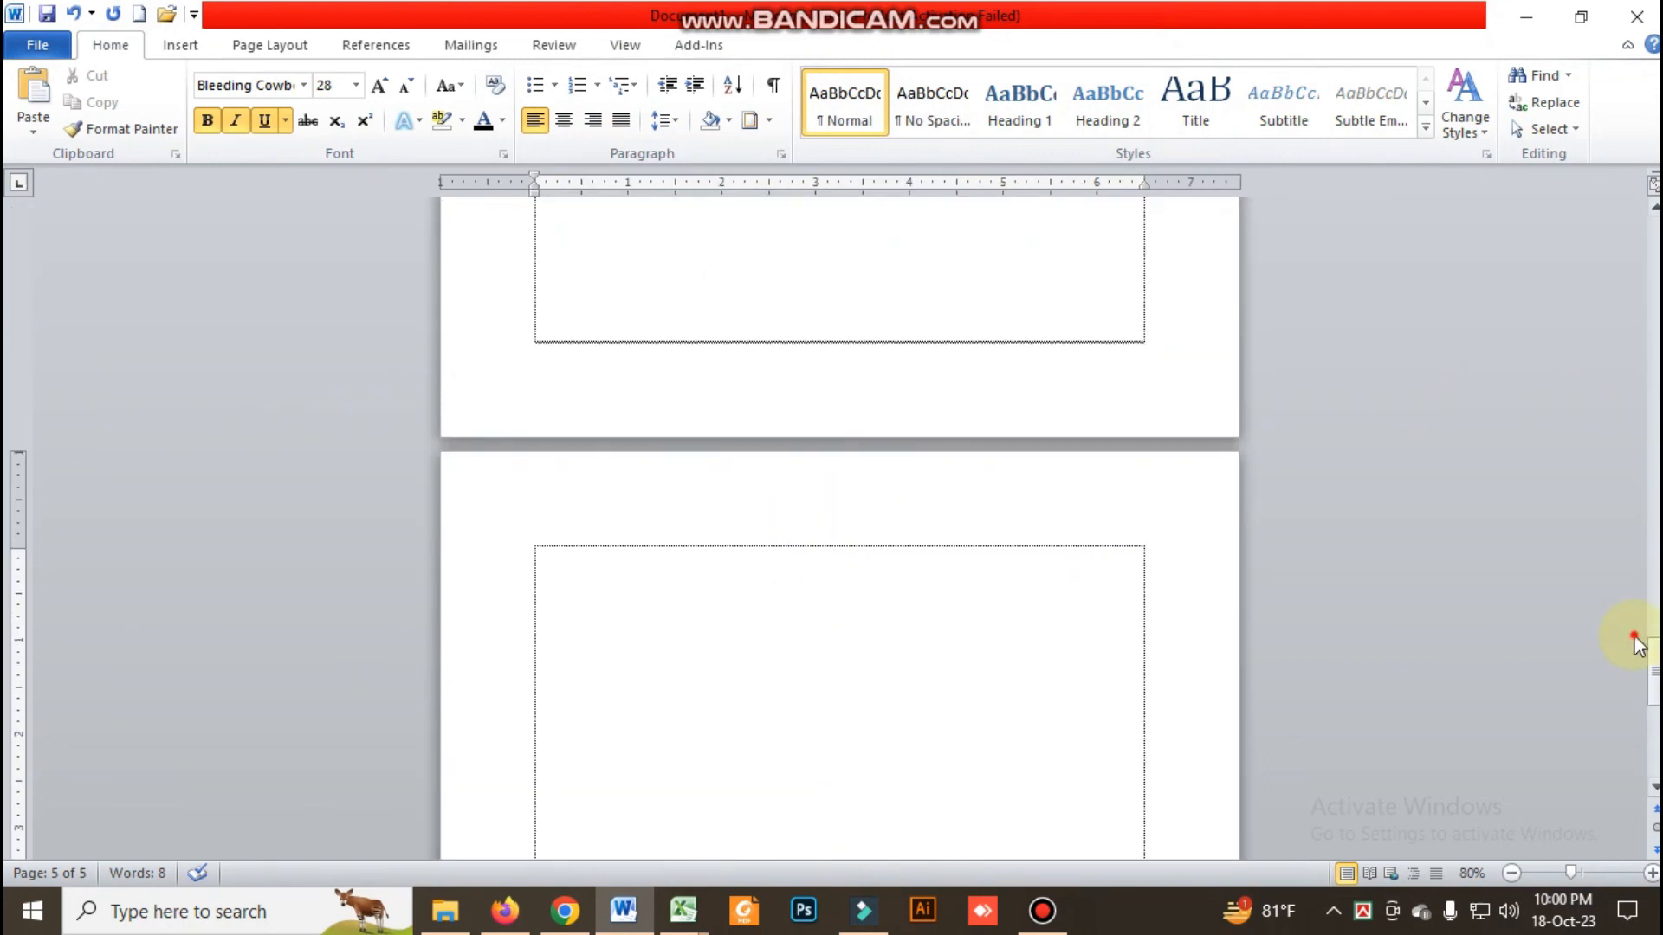
left_click_drag(1654, 663, 1654, 243)
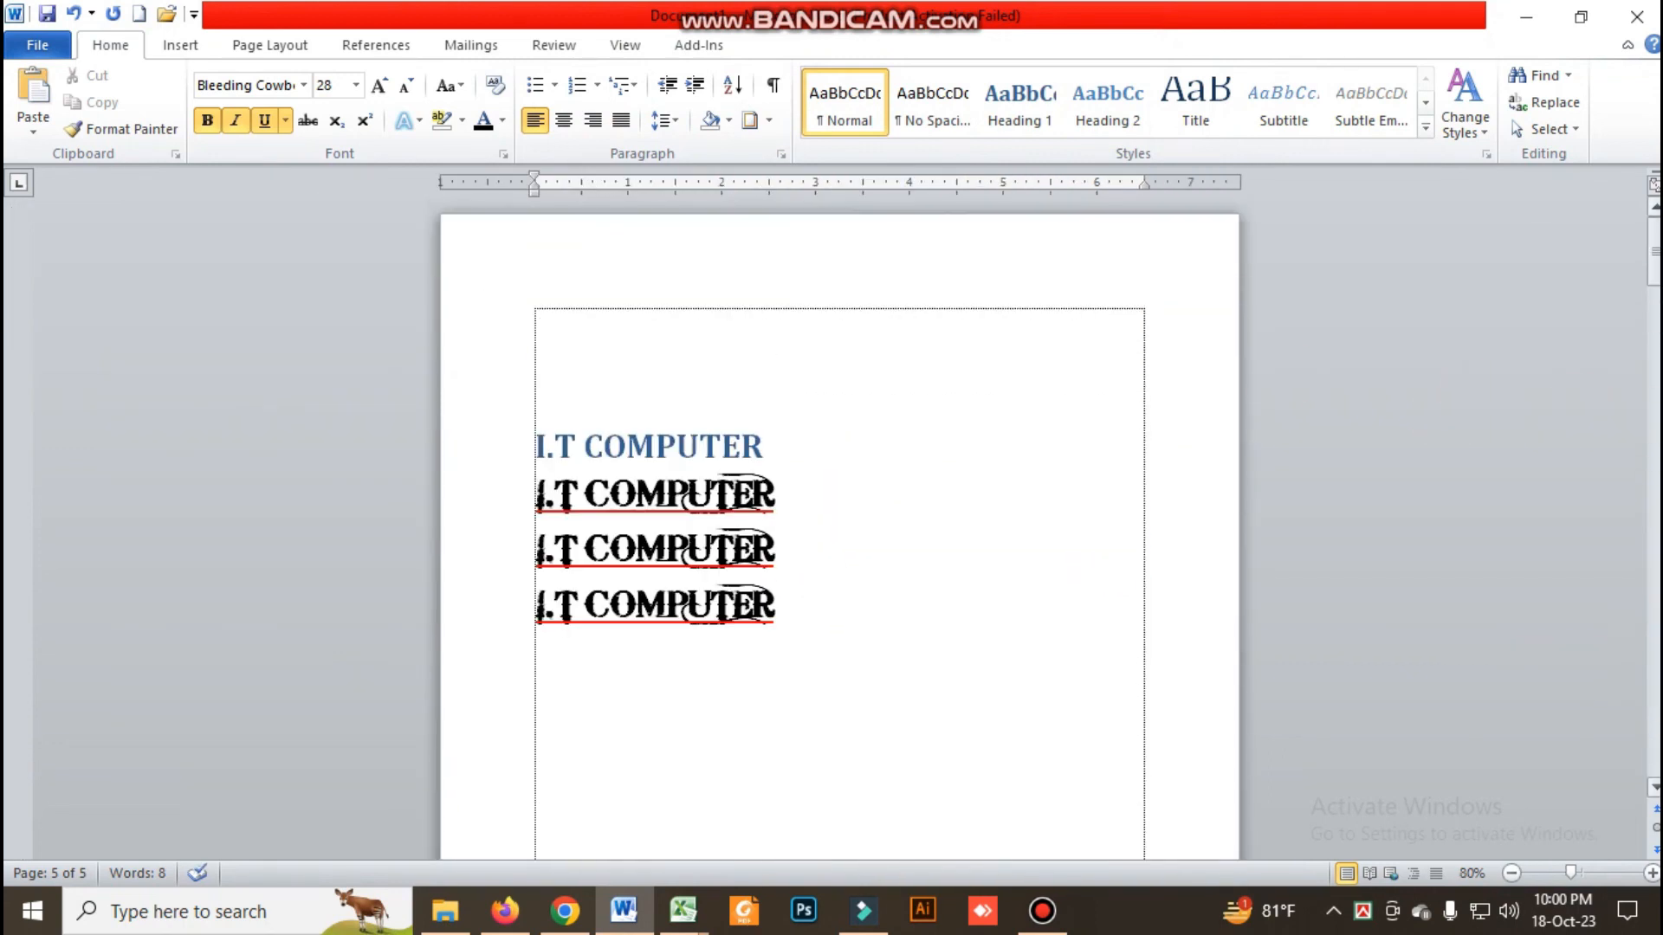
left_click(989, 473)
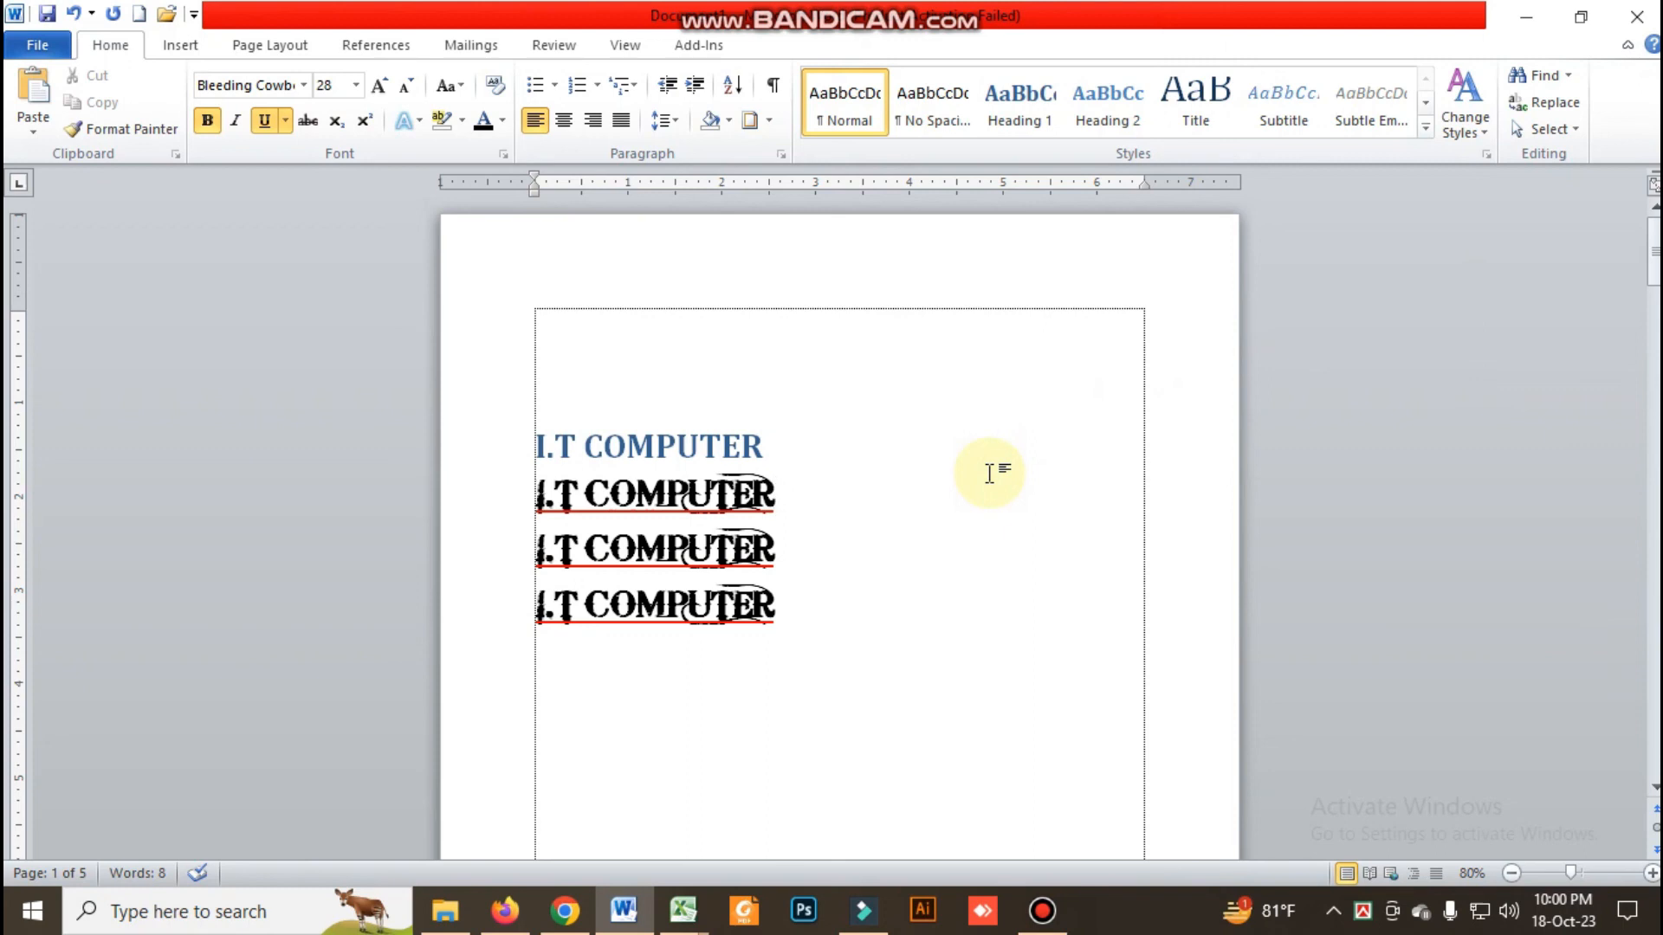
Jump to page 3 of the document using Go To
scroll(990, 473, "down", 10)
scroll(988, 473, "down", 10)
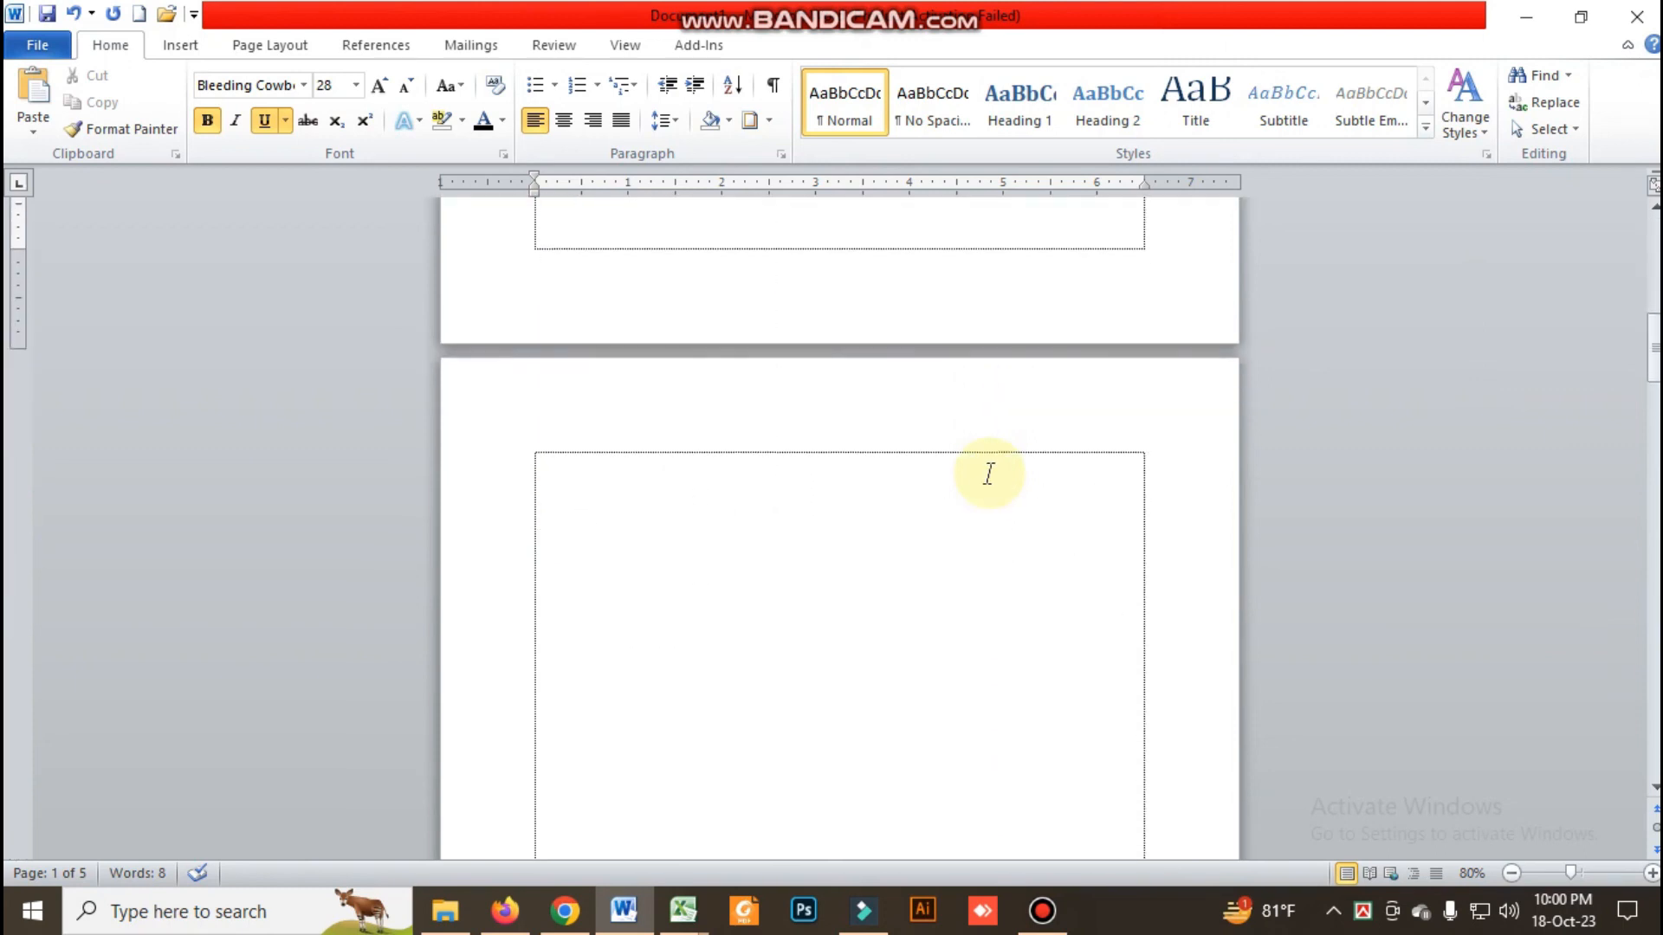
left_click_drag(1654, 397, 1655, 436)
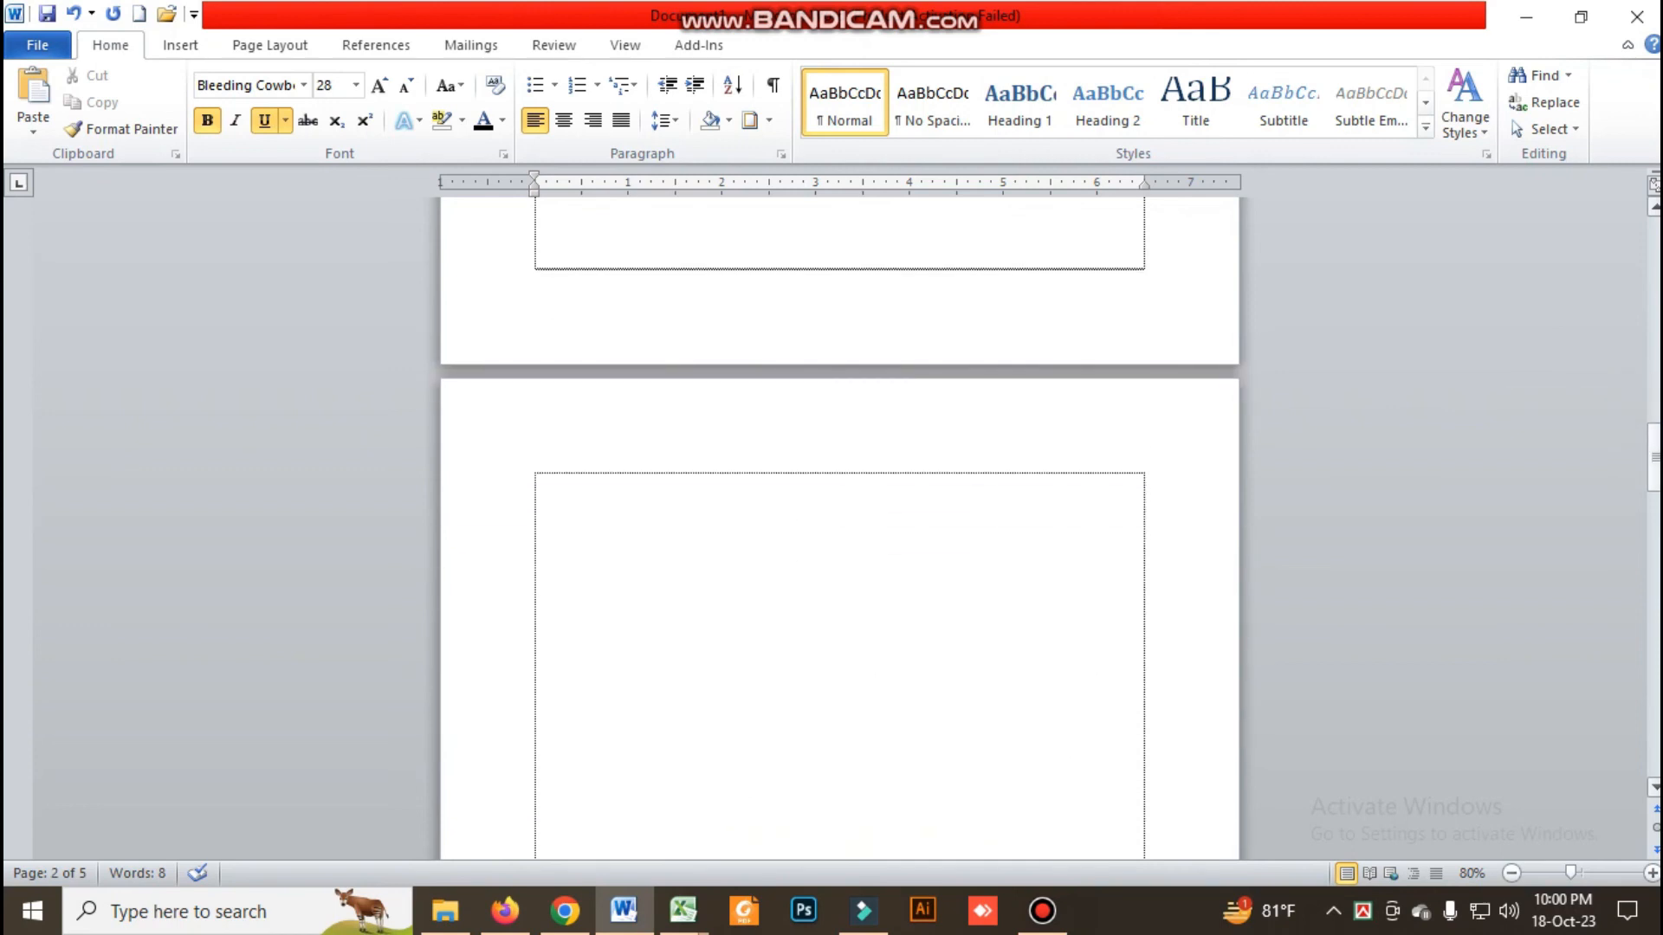
left_click(1566, 77)
left_click(1552, 160)
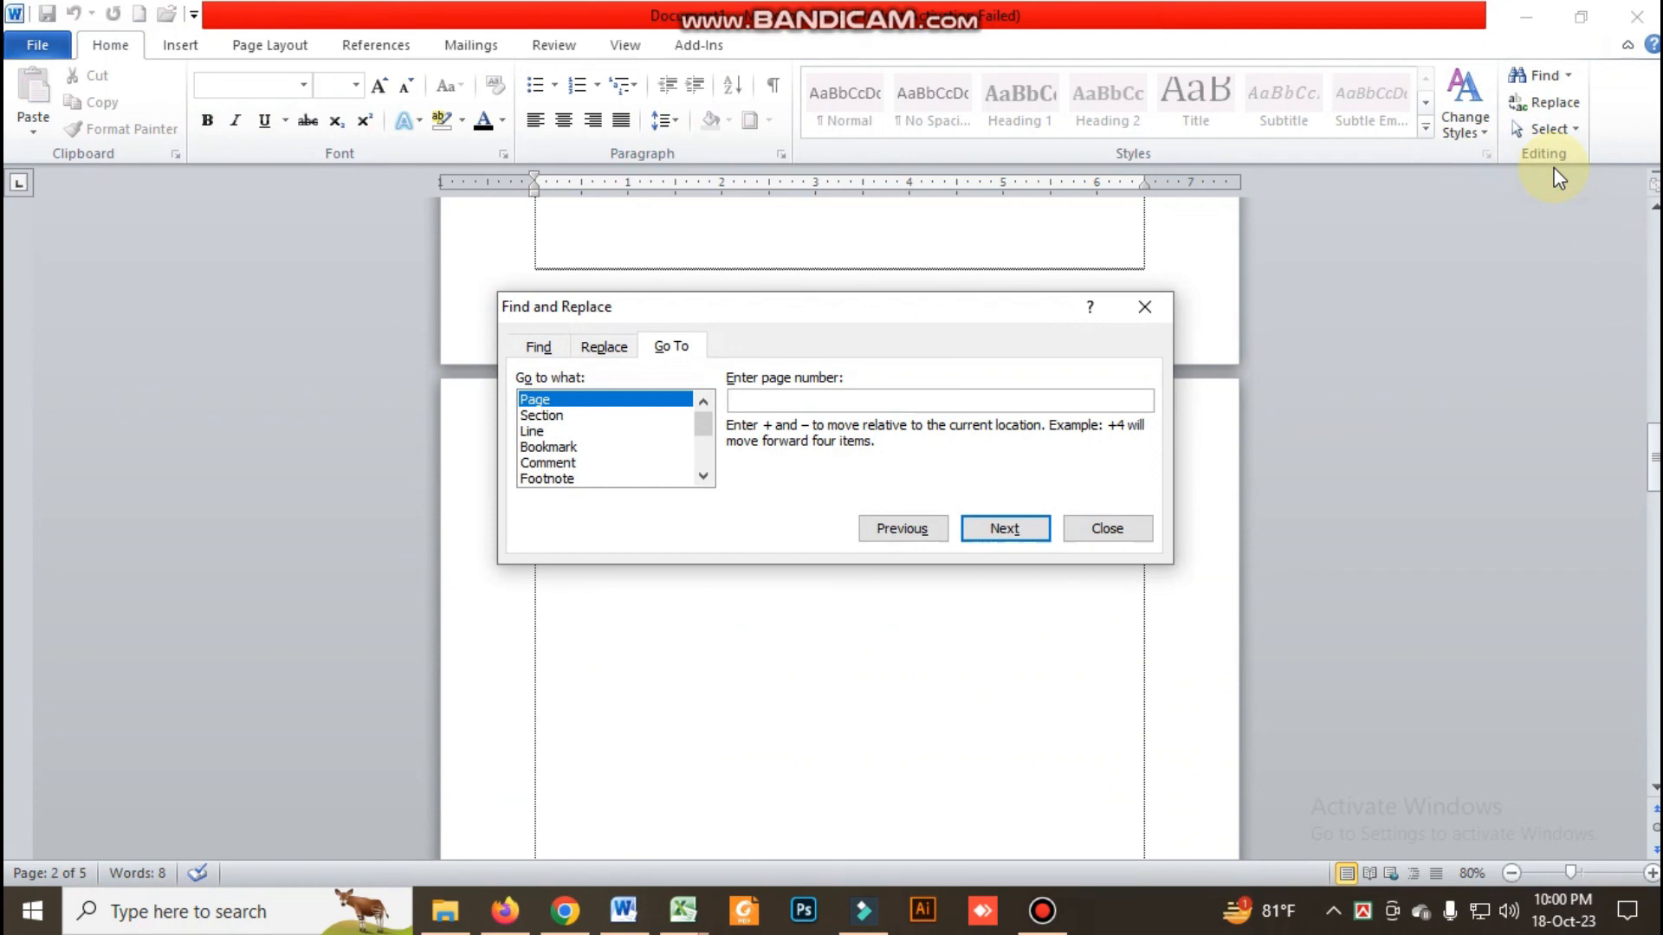
type("3")
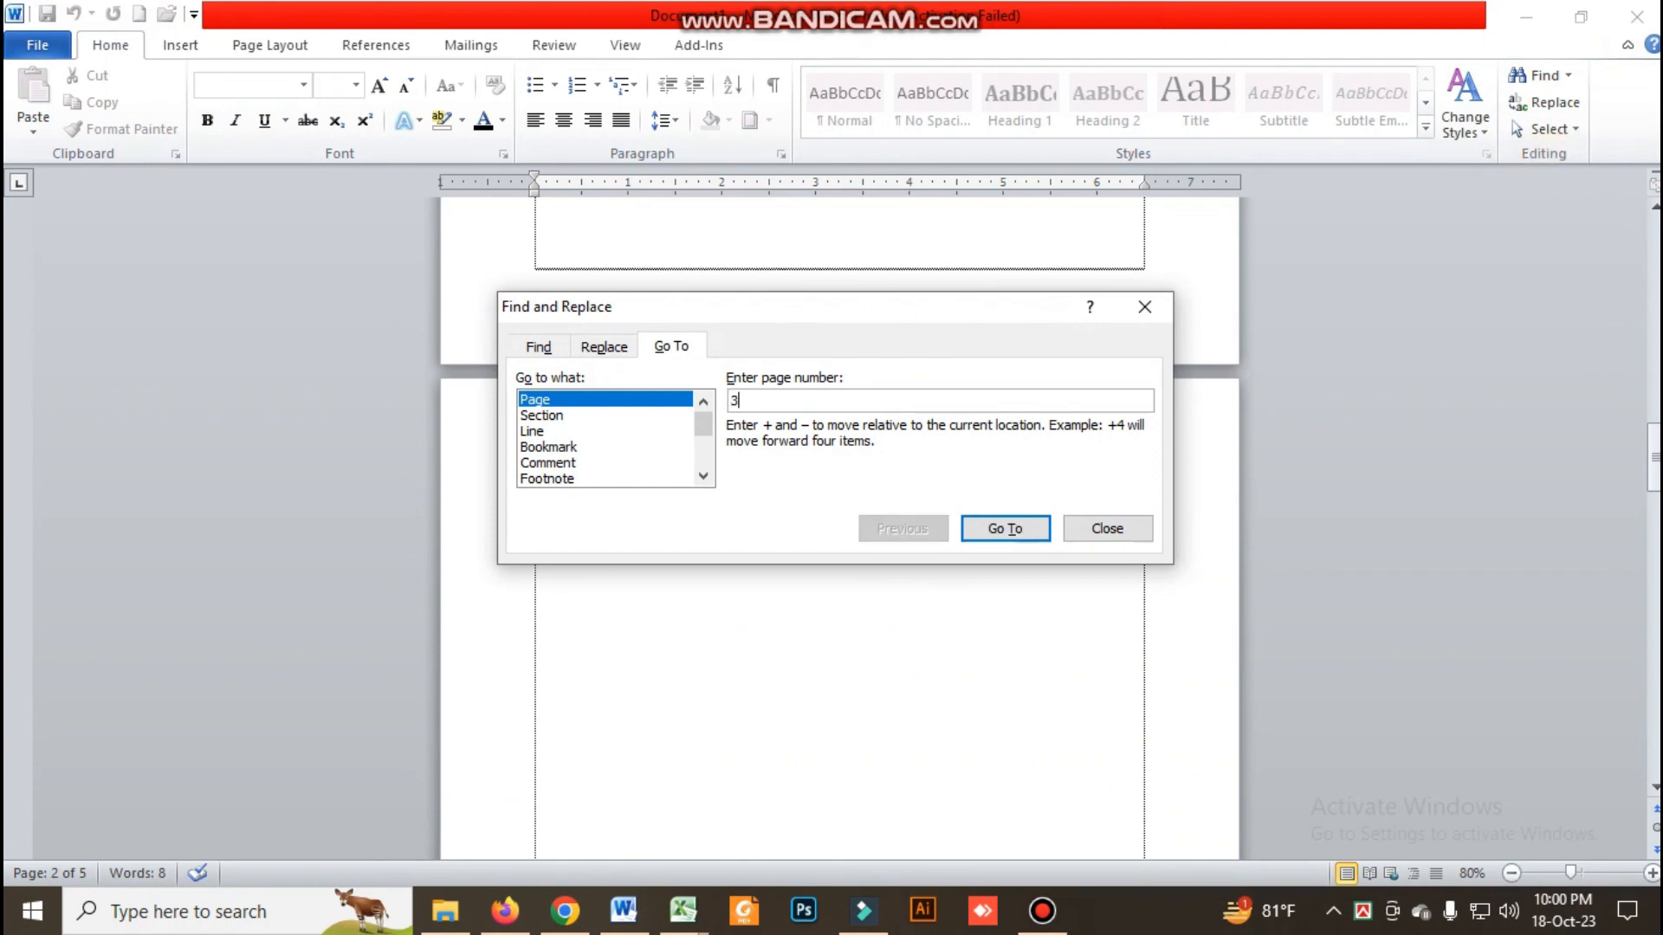
left_click(996, 528)
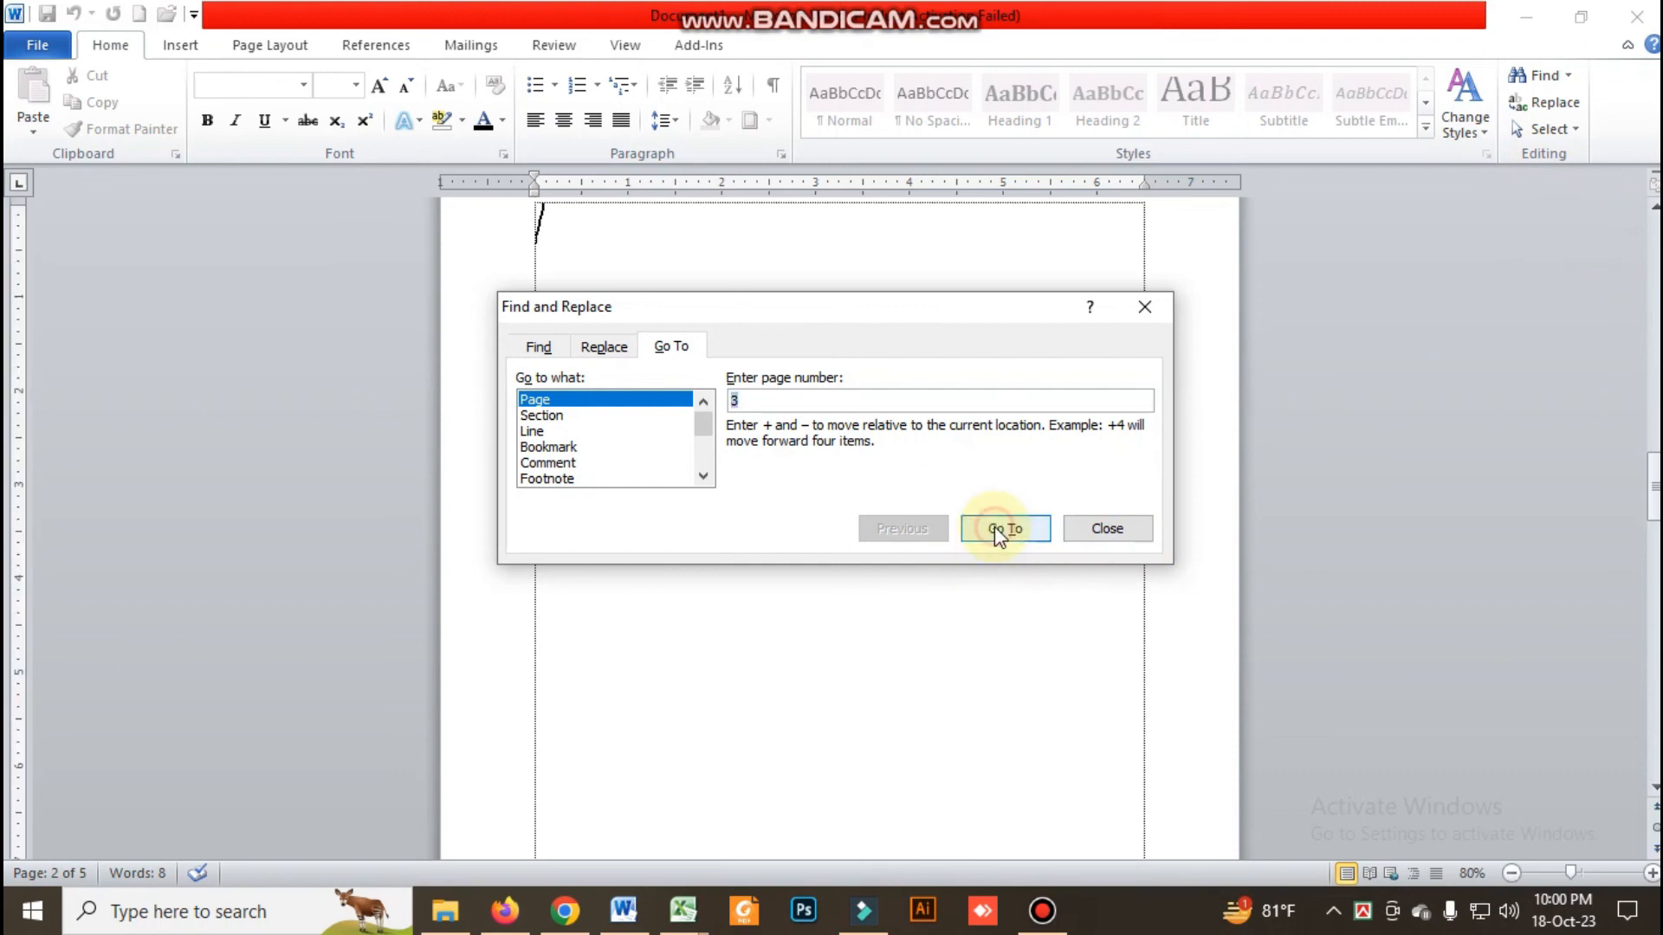
Close Find and Replace and delete the extra page breaks to shorten the document to three pages, returning to the first page
left_click(1156, 308)
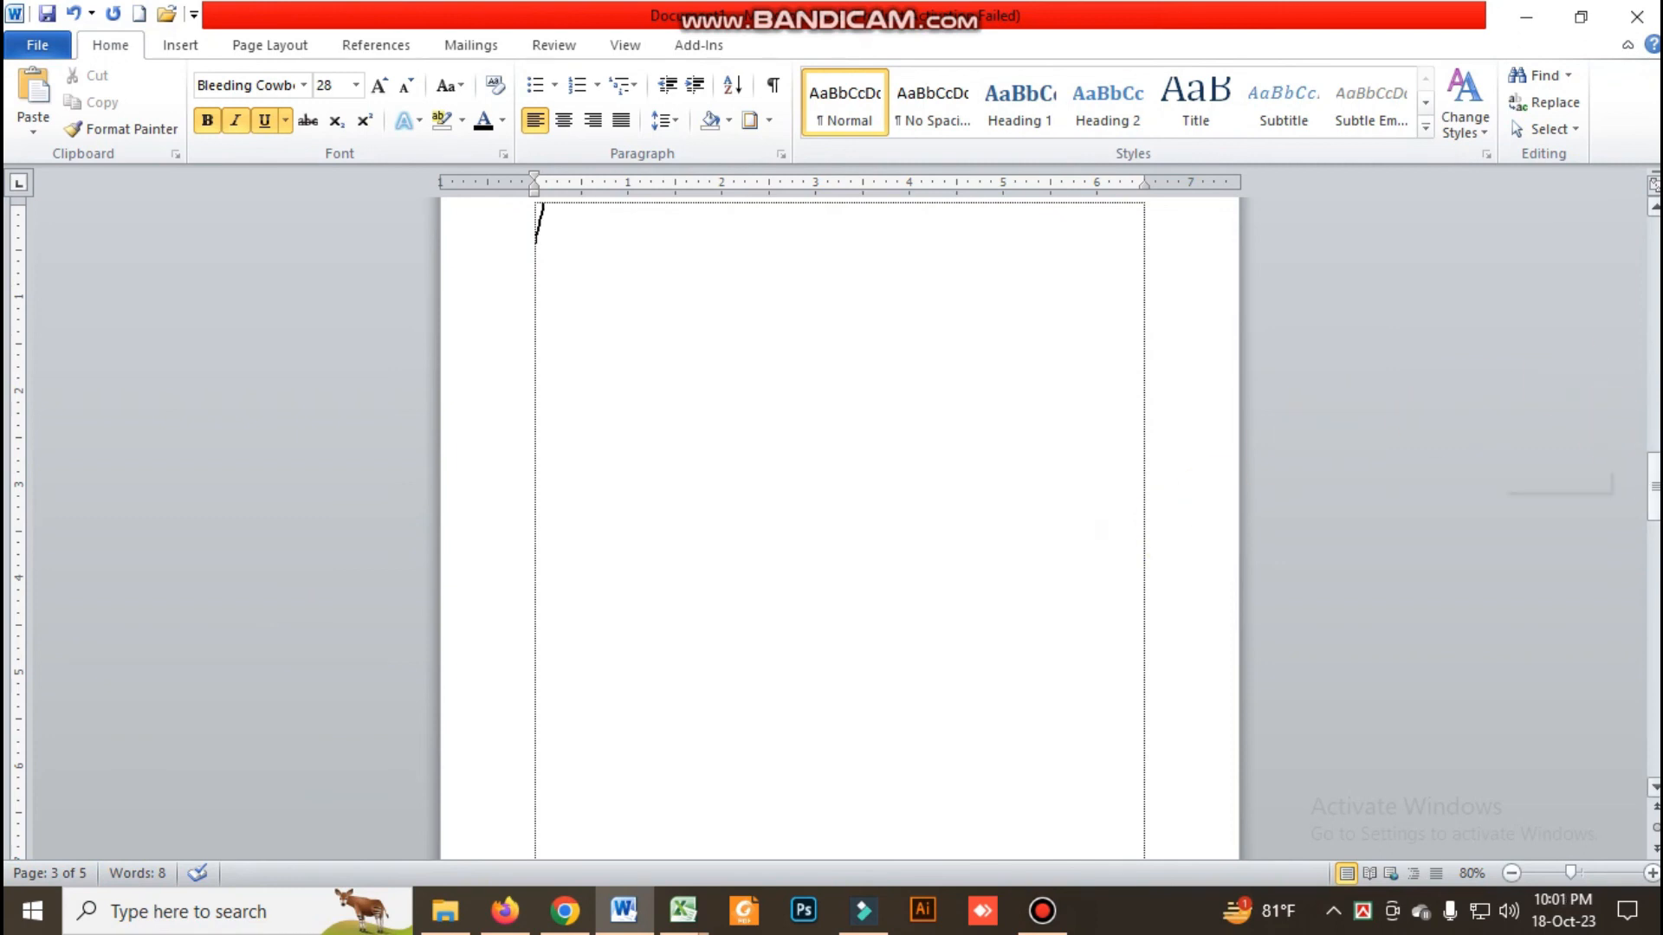
scroll(839, 528, "up", 4)
key("BackSpace")
key("BackSpace")
key("BackSpace")
key("BackSpace")
key("BackSpace")
key("BackSpace")
key("BackSpace")
key("BackSpace")
key("BackSpace")
key("BackSpace")
key("BackSpace")
key("BackSpace")
key("BackSpace")
key("BackSpace")
key("BackSpace")
key("BackSpace")
key("BackSpace")
key("BackSpace")
key("BackSpace")
key("BackSpace")
key("BackSpace")
scroll(1629, 376, "up", 4)
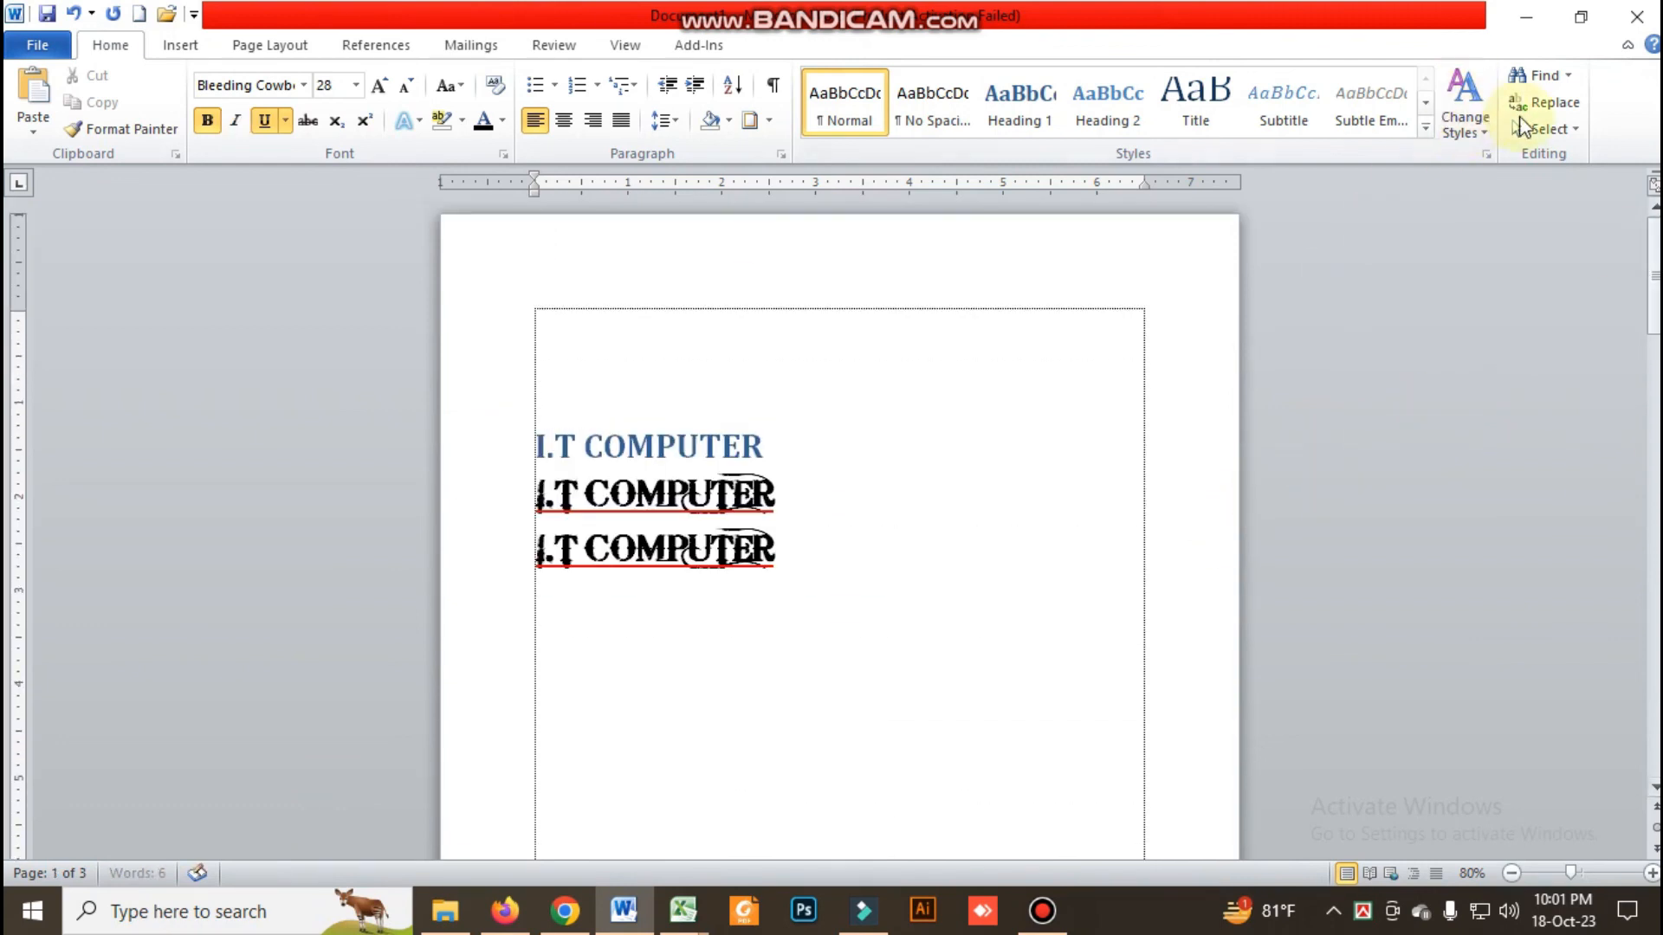
Select the whole document with Select All, clear the selection and select everything again
left_click(1522, 128)
left_click(1418, 160)
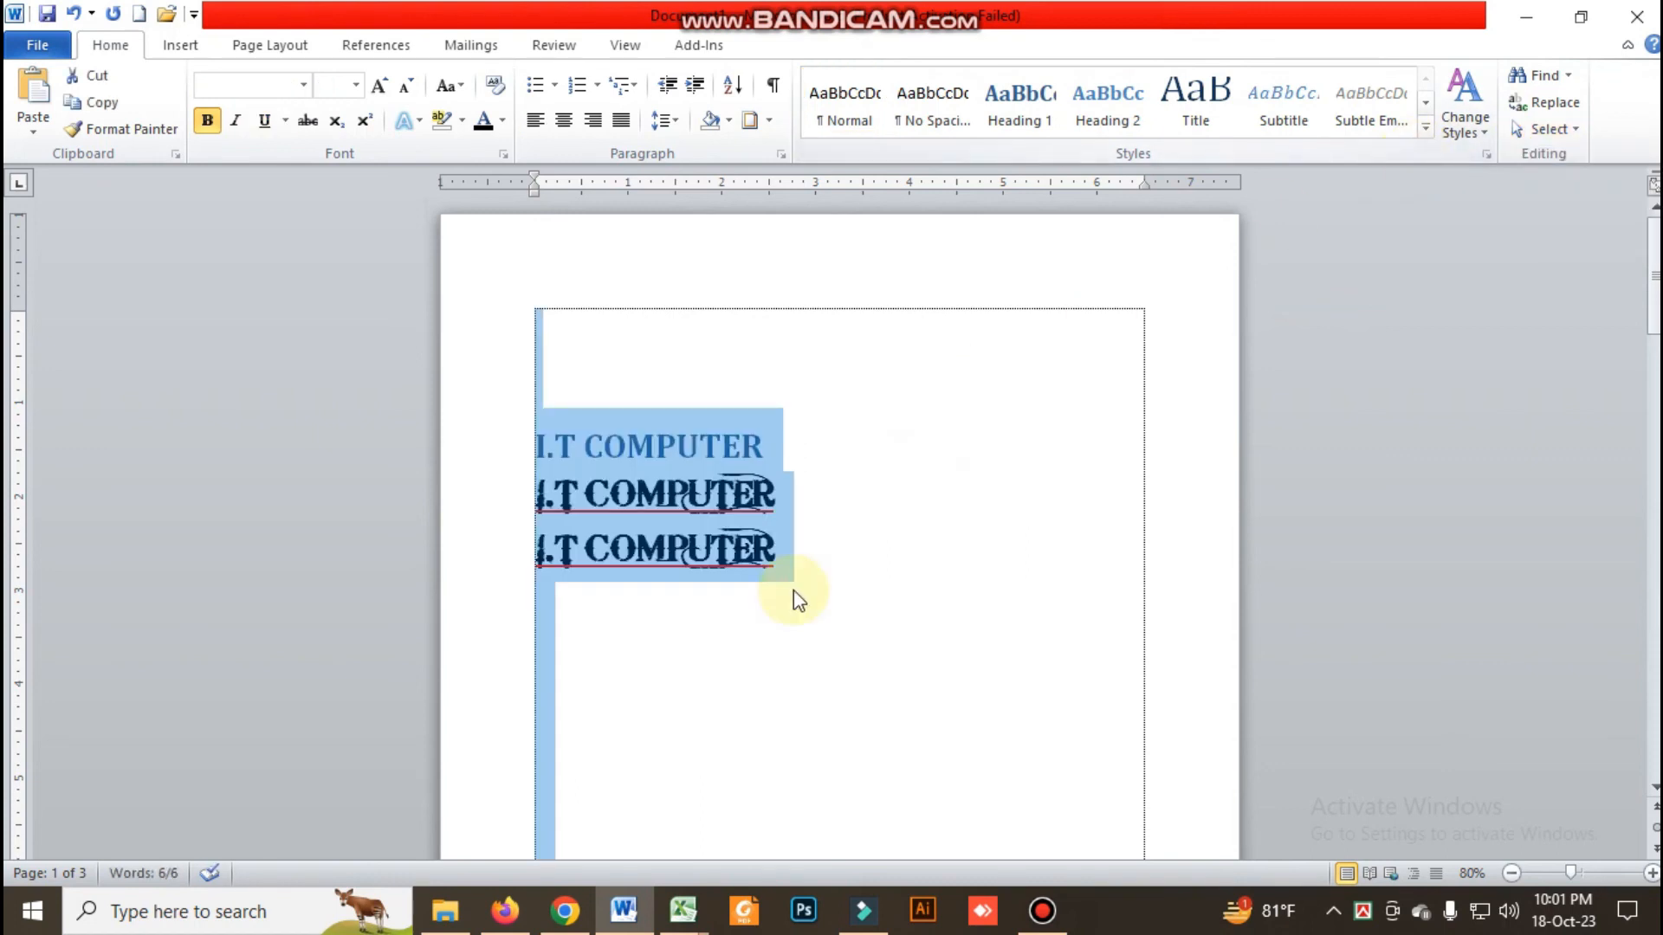
left_click(791, 641)
key("ctrl+a")
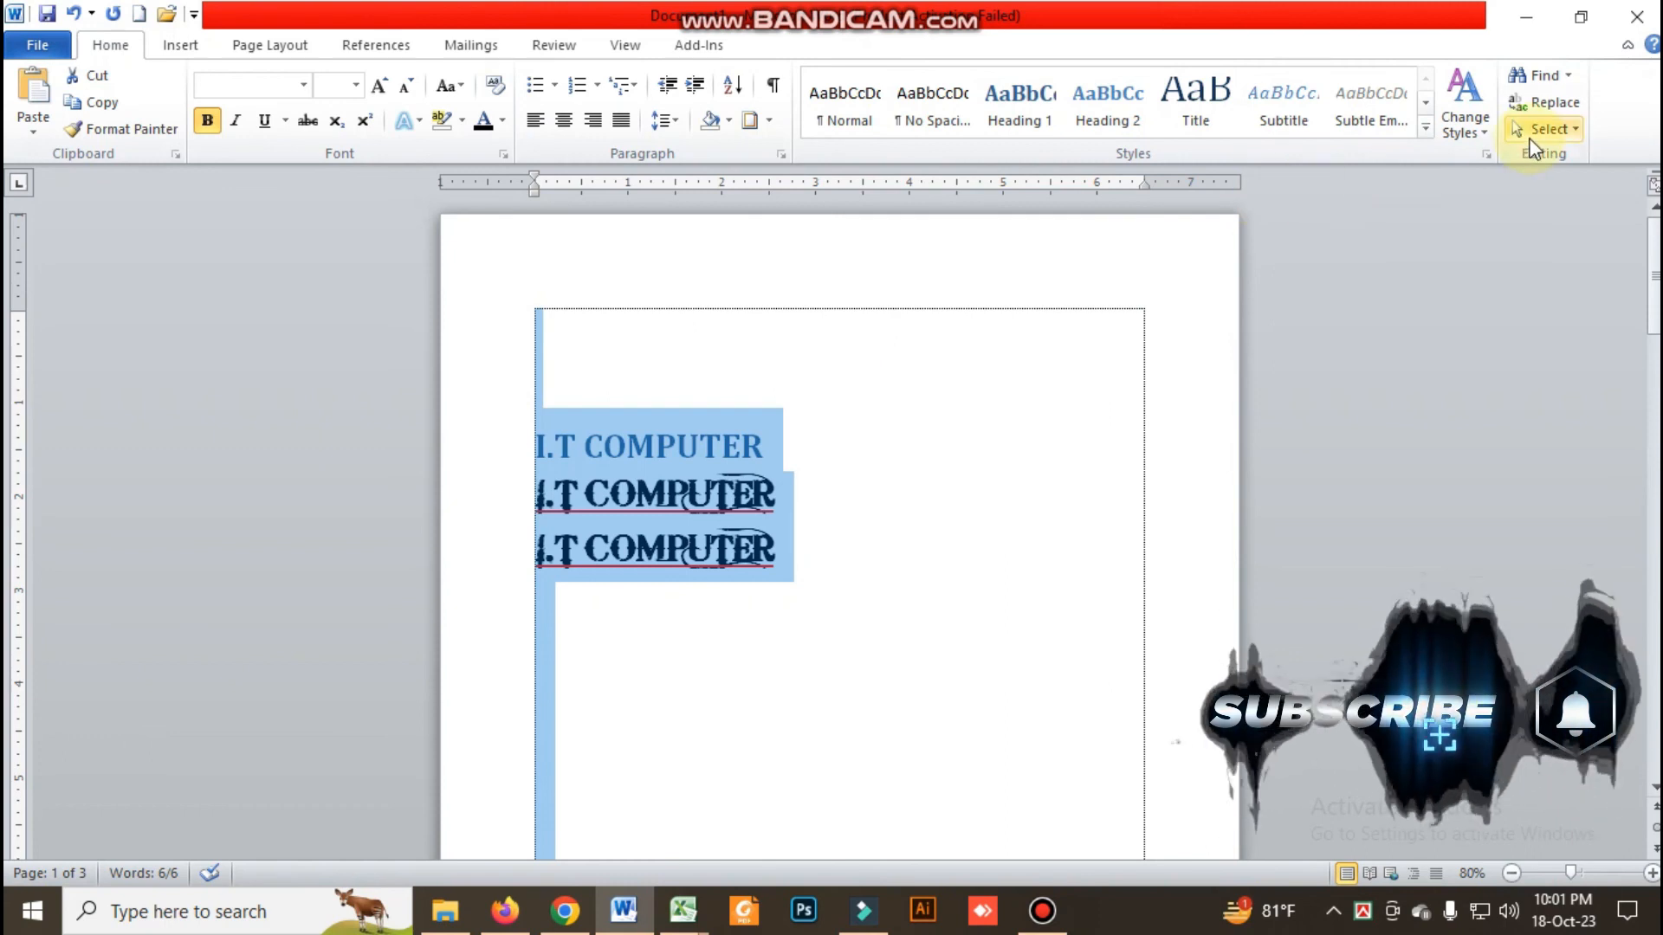
Select just the three "I.T COMPUTER" lines and the blank space below them twice, clearing the selection each time
left_click(943, 546)
left_click_drag(538, 427, 649, 608)
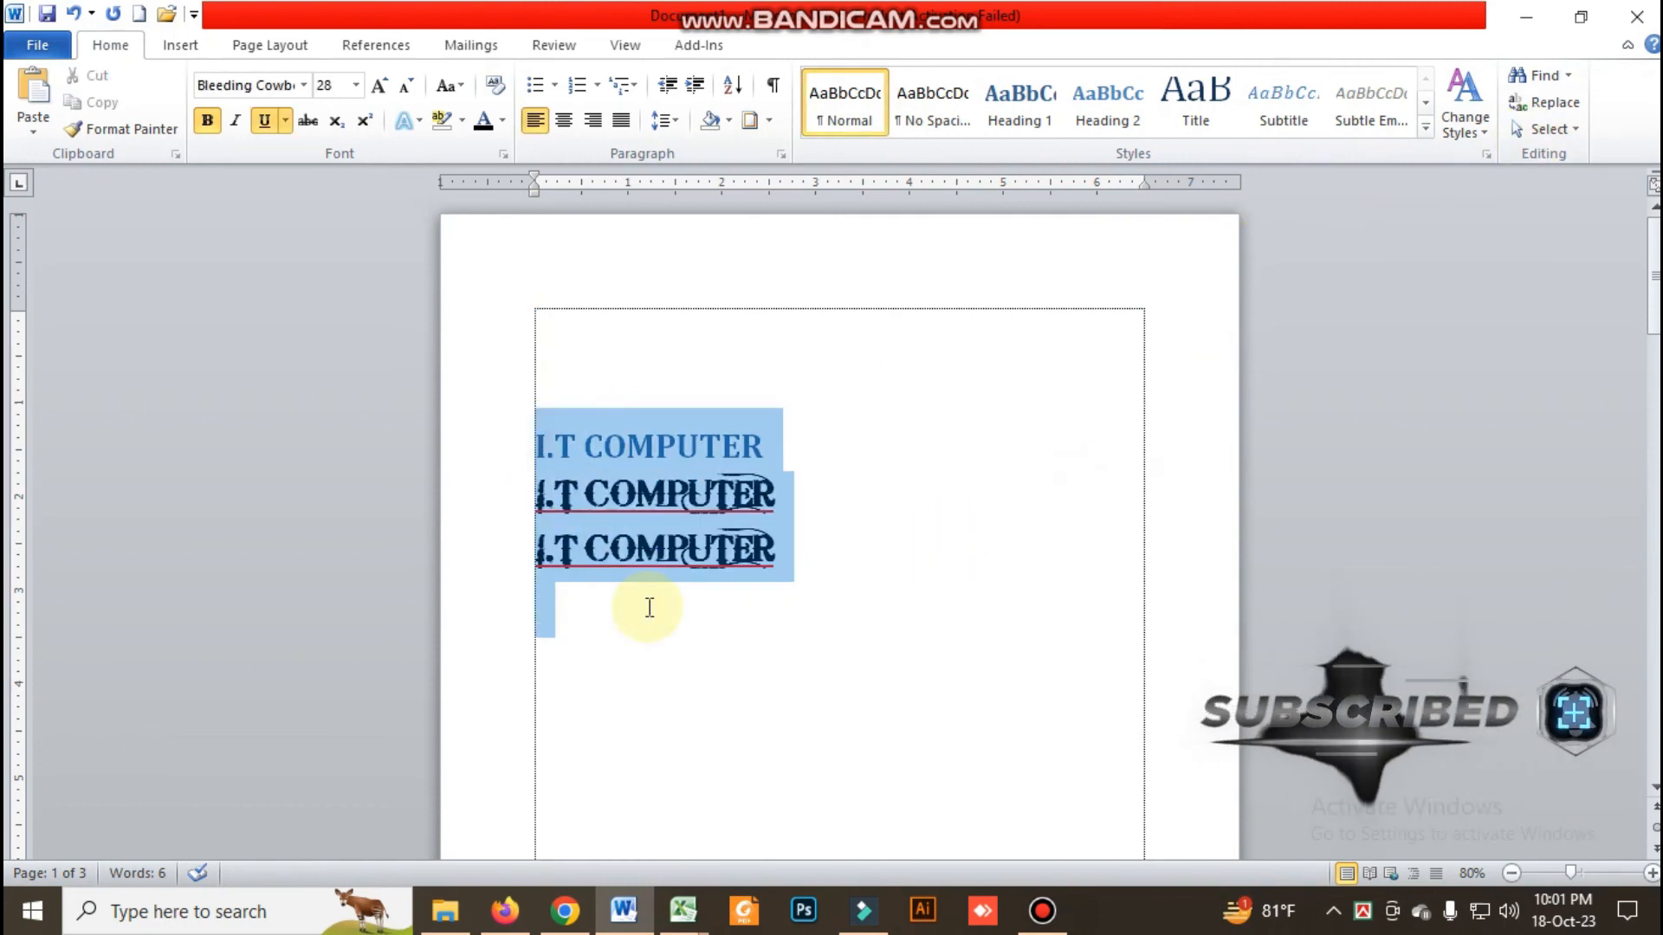
left_click(917, 646)
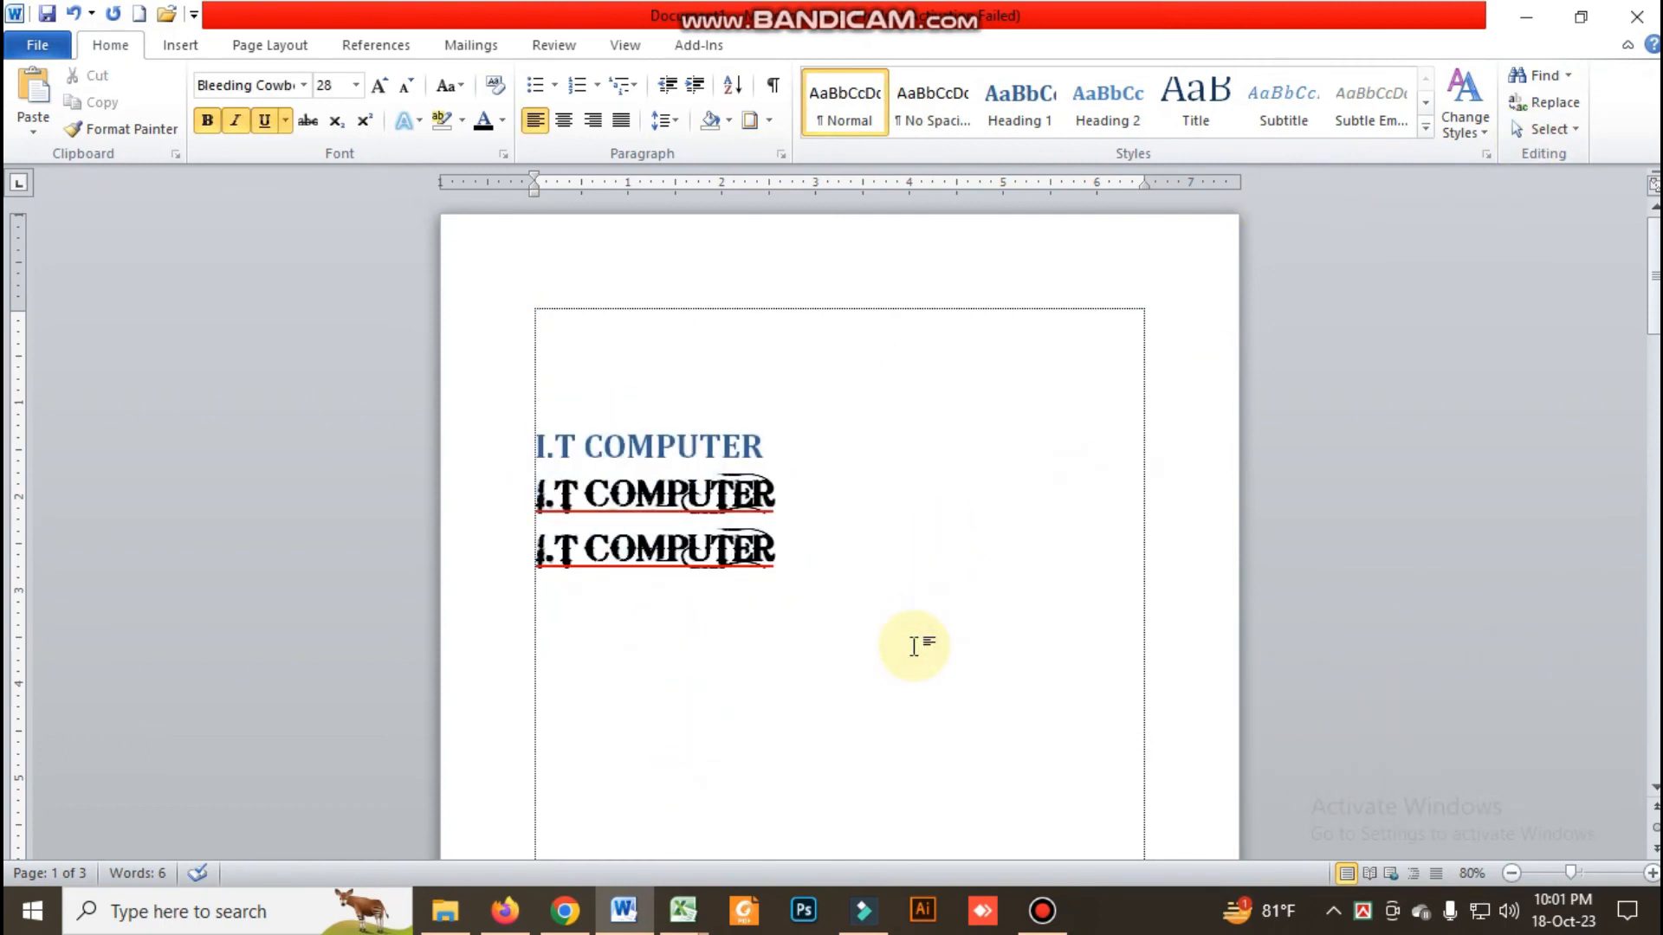
left_click_drag(535, 426, 714, 710)
left_click(712, 706)
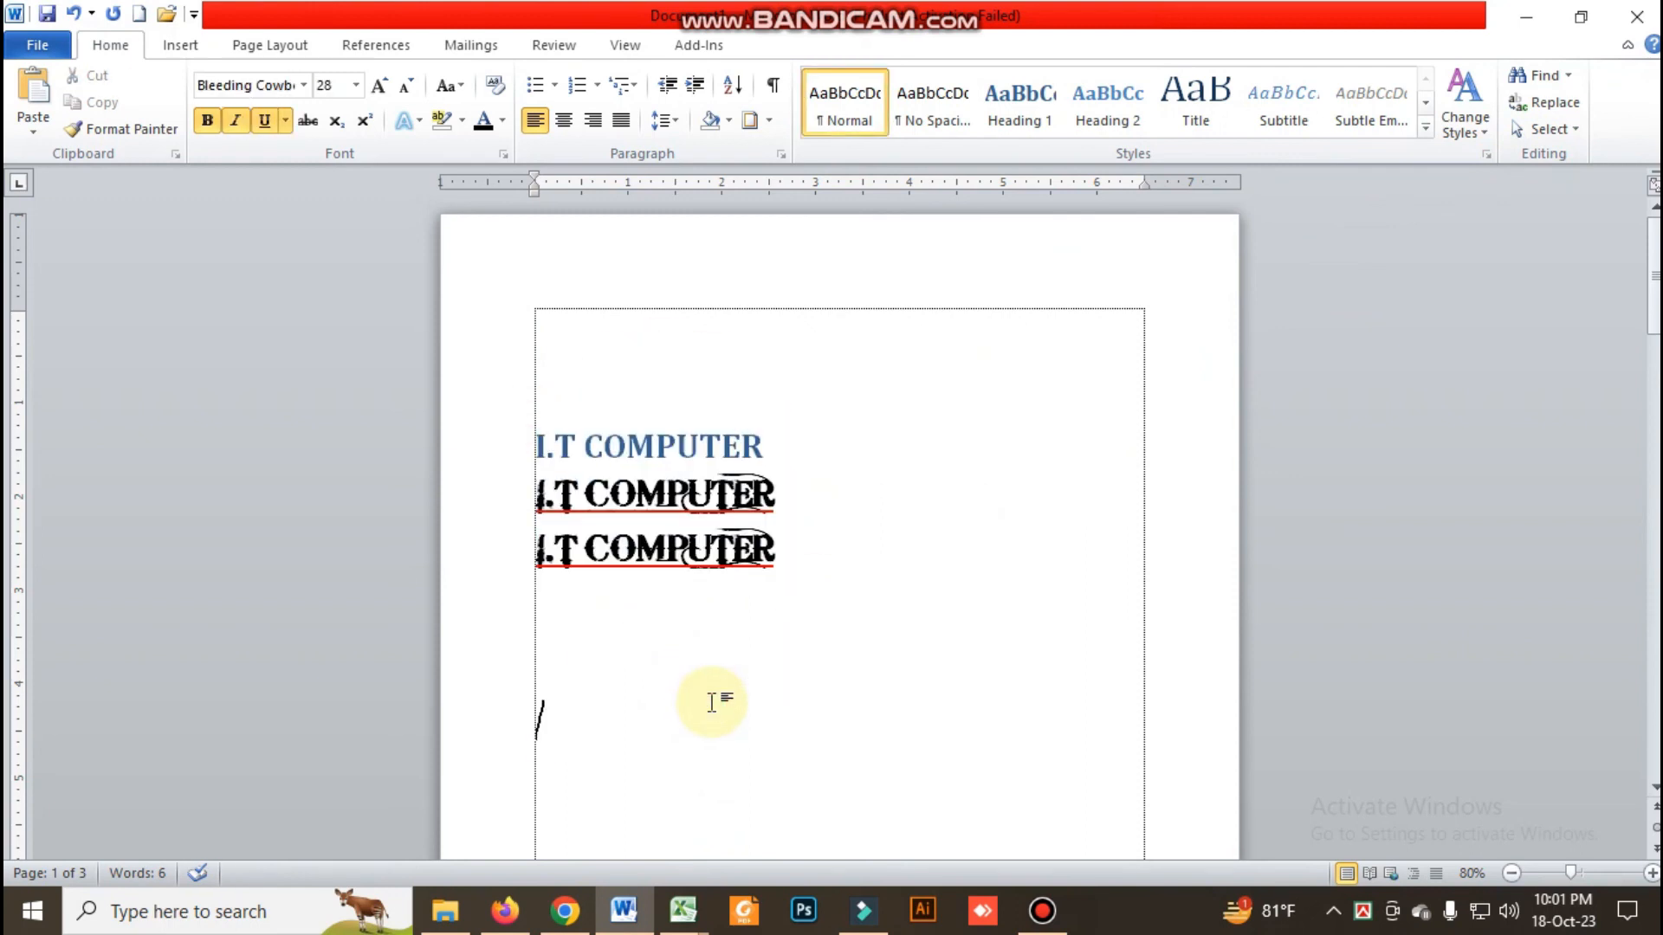
Select the entire document's contents twice, clearing the selection after each time
key("ctrl+a")
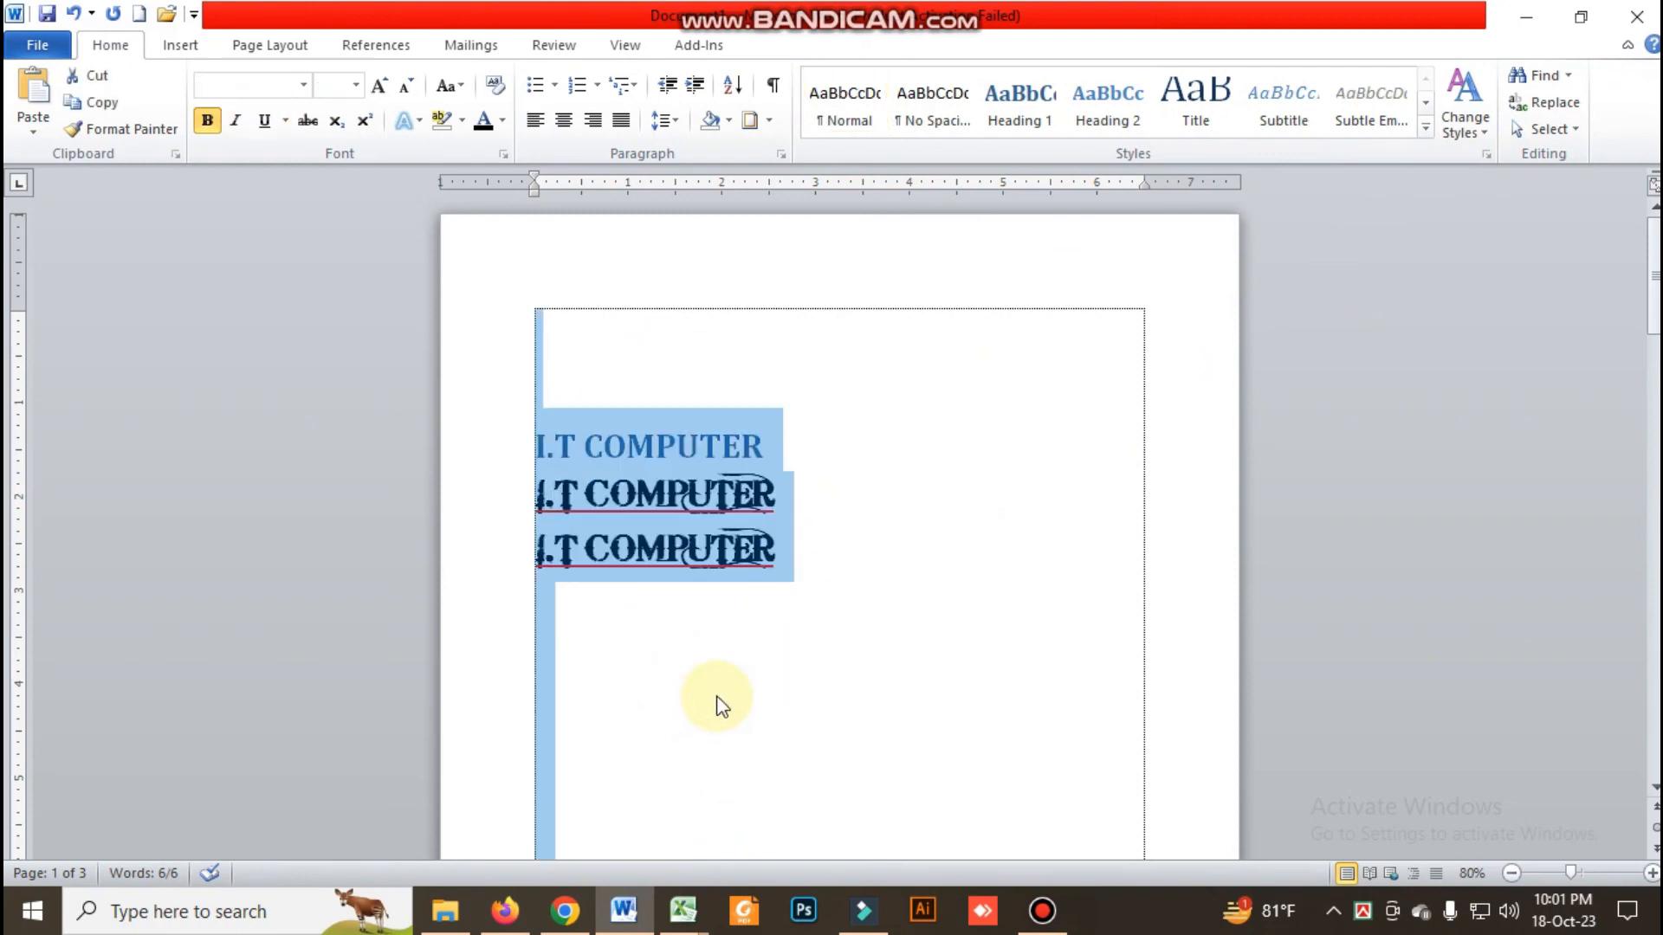
left_click(806, 672)
left_click(1549, 128)
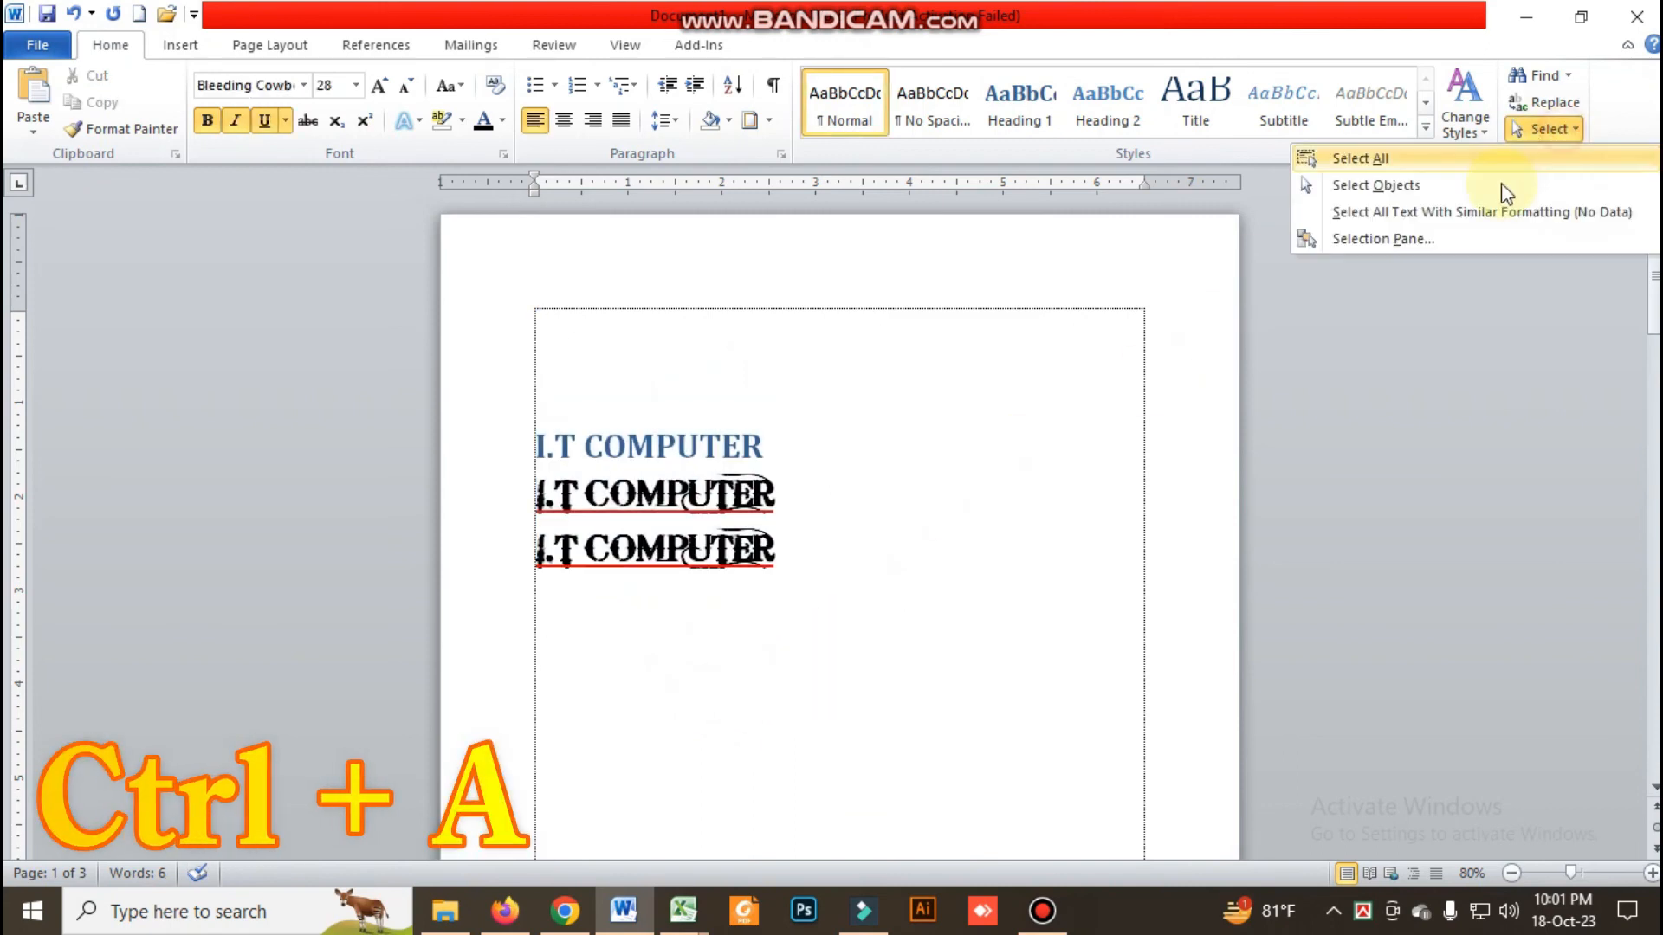
left_click(1464, 158)
left_click(857, 590)
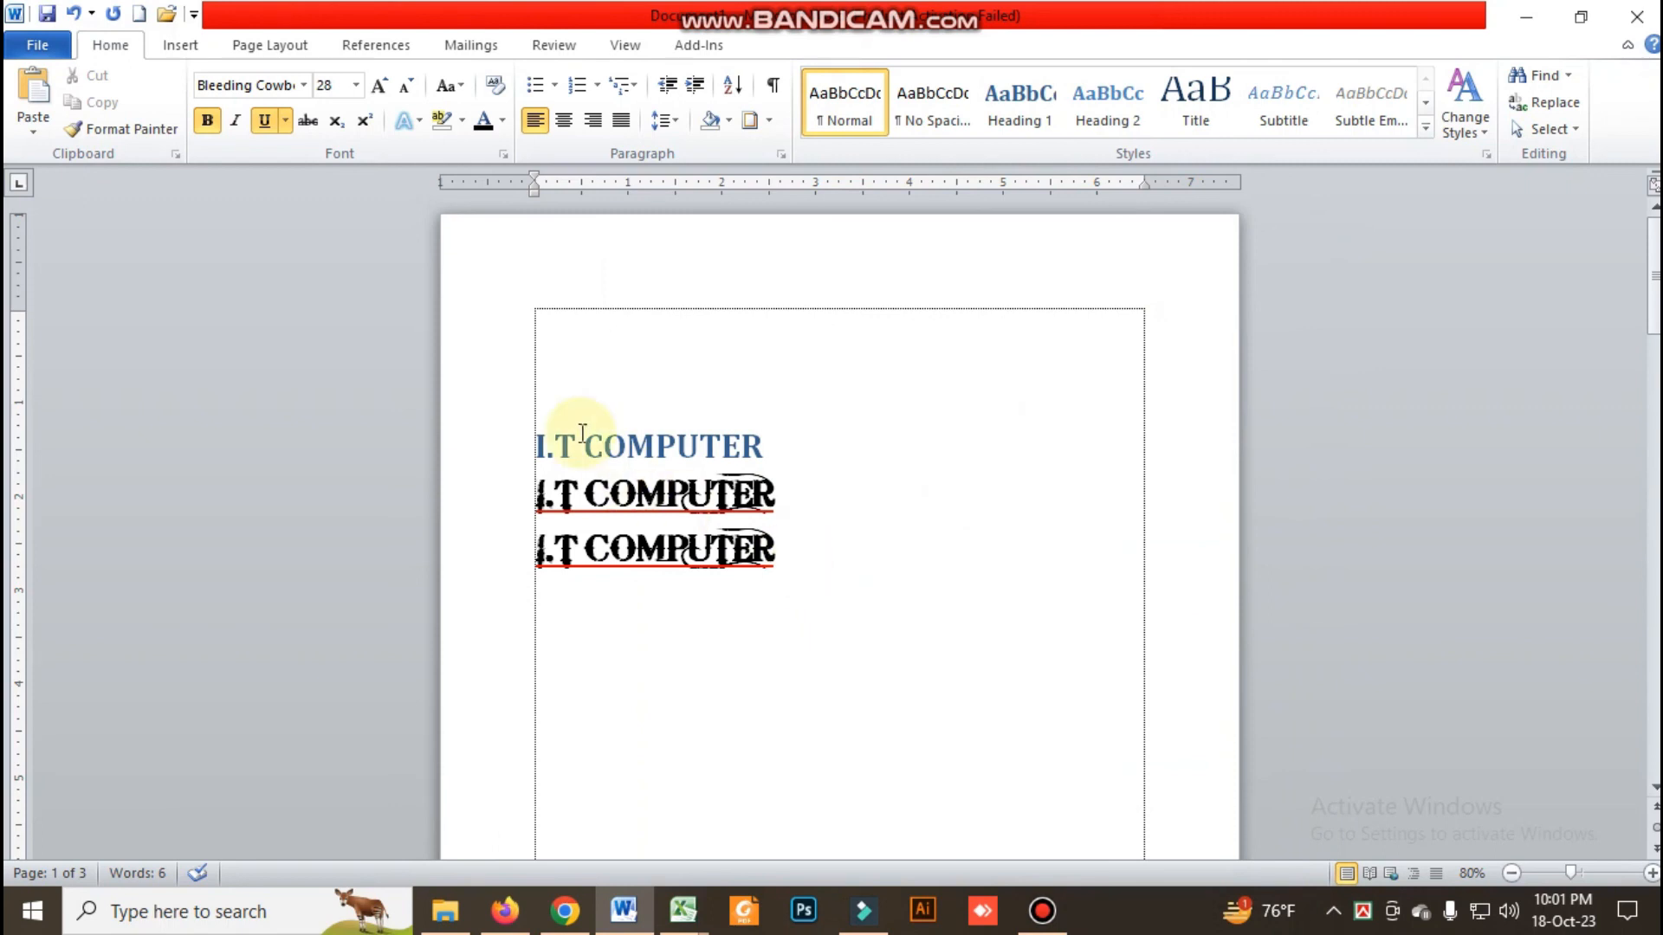
Select the three "I.T COMPUTER" lines with the blank lines below, and replace the selection with a cursor at the first line's end
left_click_drag(540, 438, 741, 743)
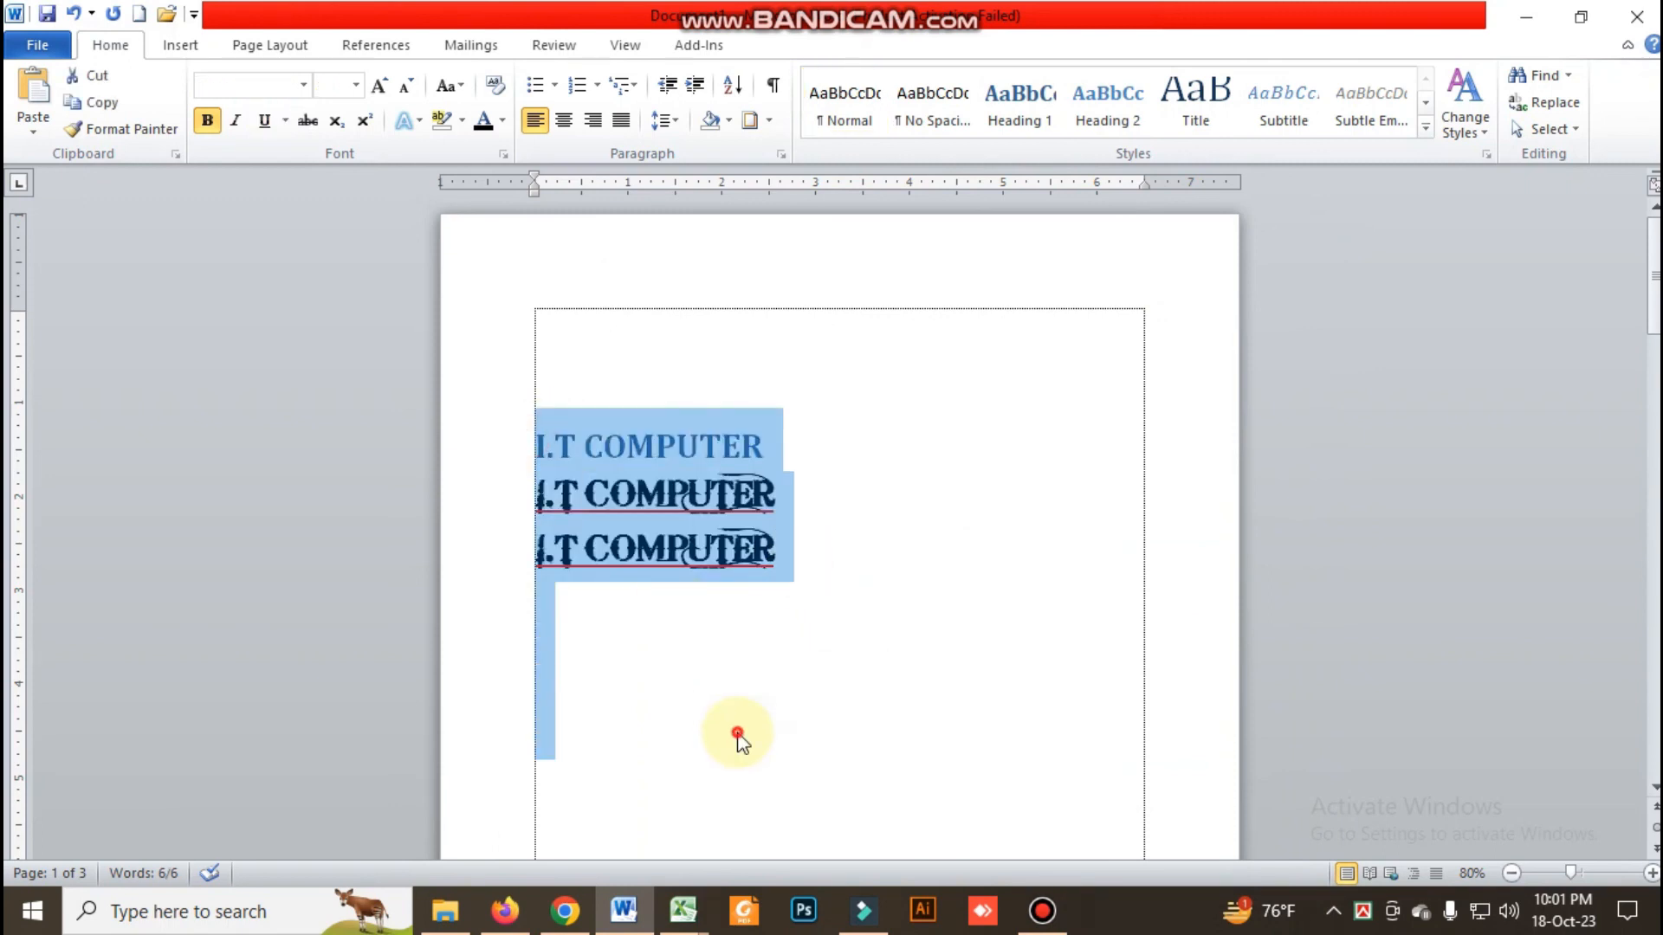
left_click(737, 732)
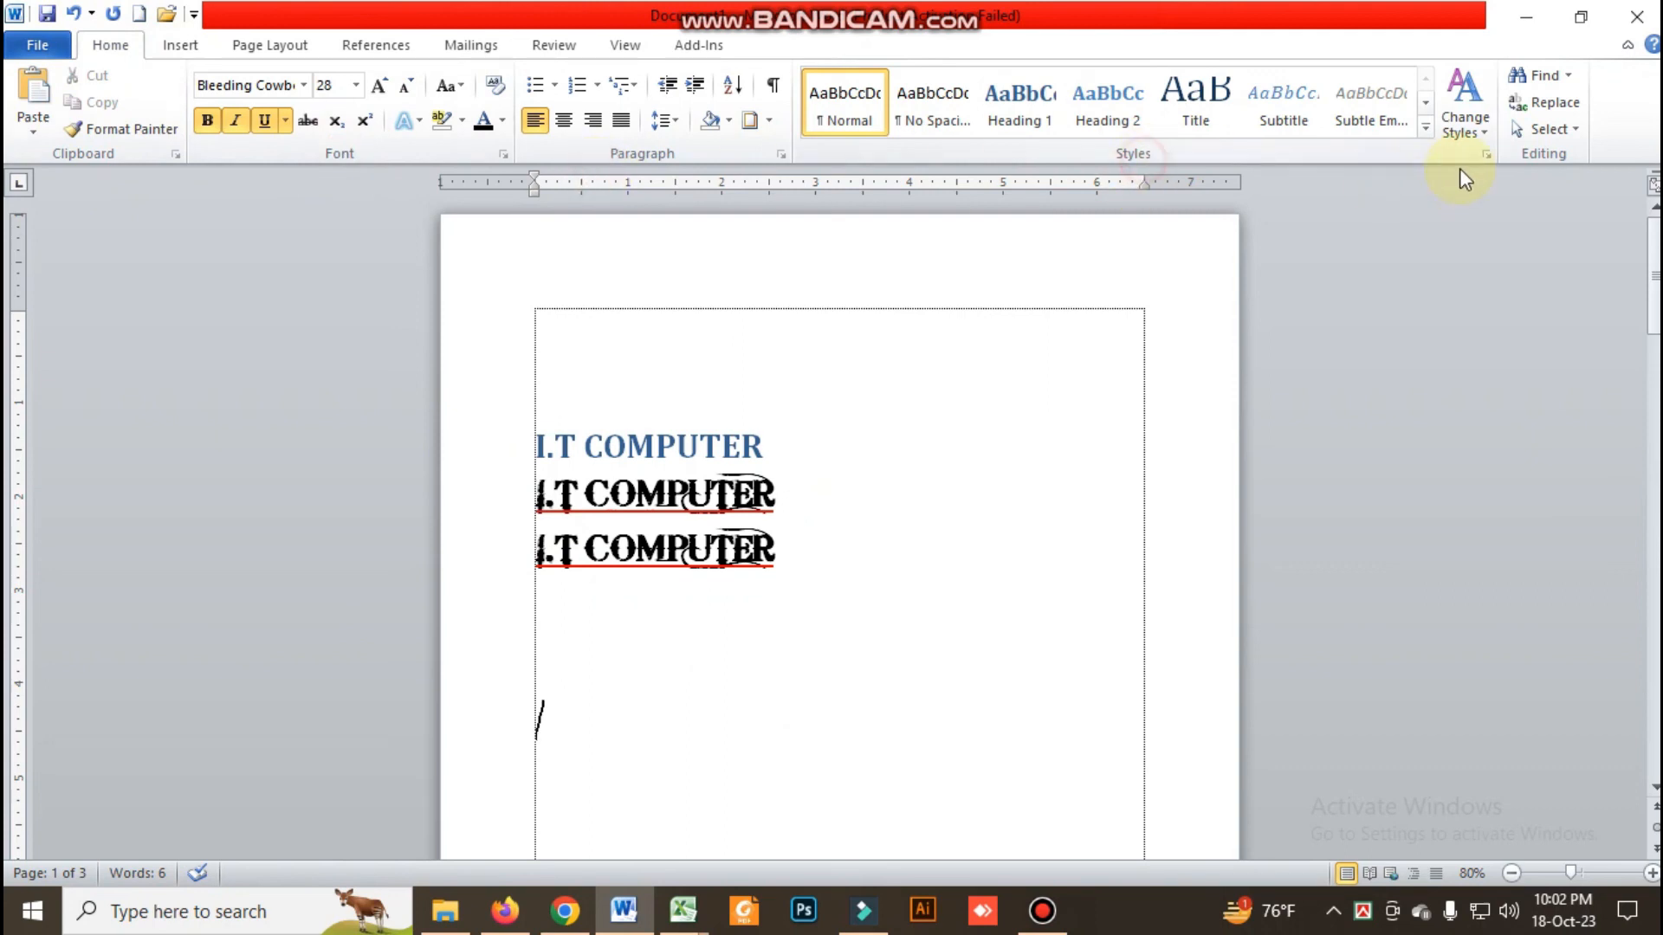
left_click(949, 446)
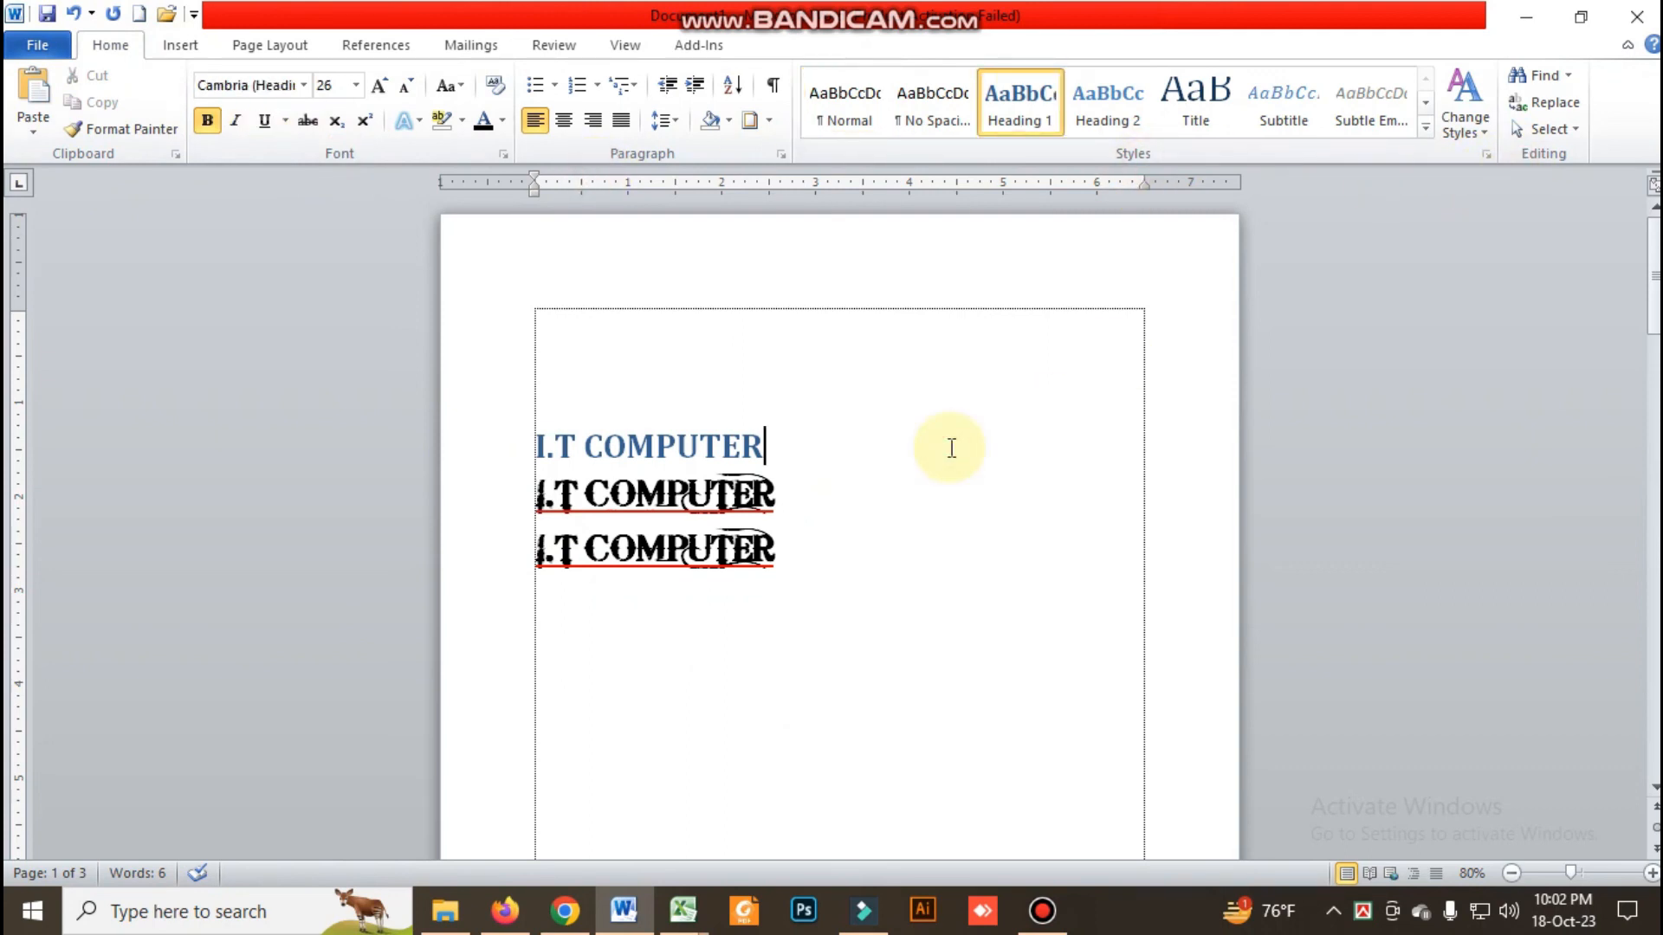